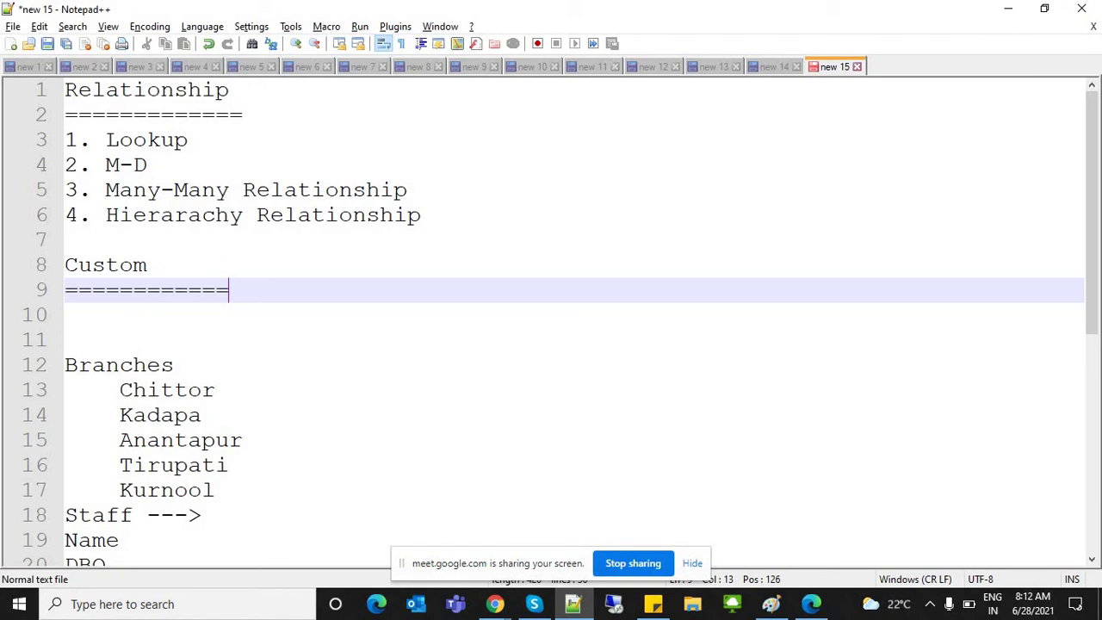
Step: Under the Custom heading, add the note 'API ==> __C' on a new line
key("Return")
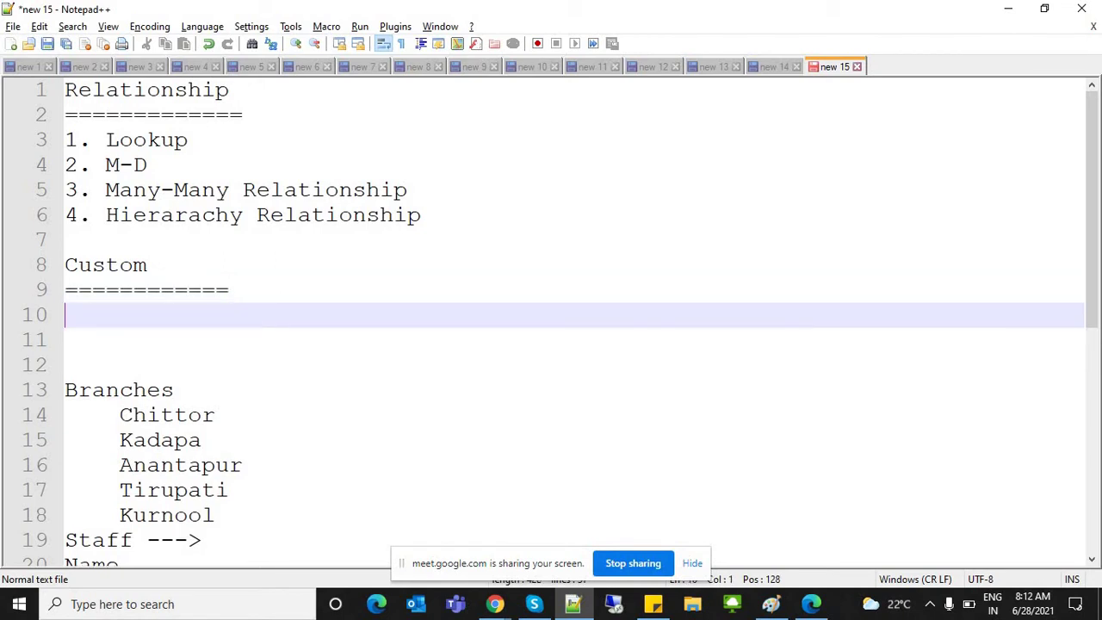
type("API ==> __CC")
key("BackSpace")
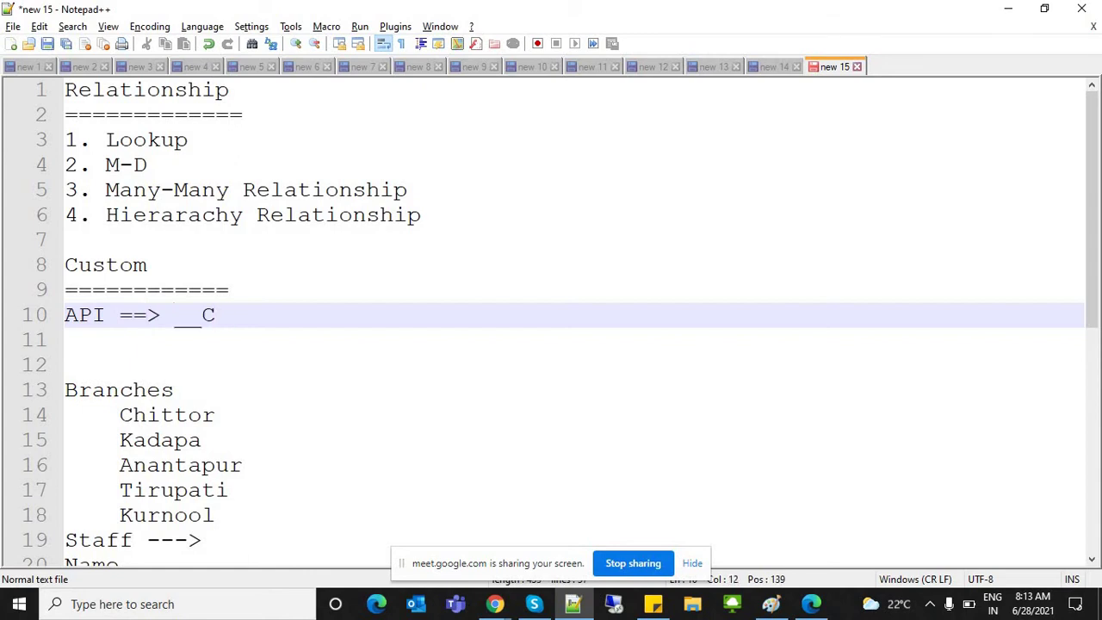
key("Return")
key("Return")
Step: Add the note 'Staff => Staff__c' below the API note
type("Staff")
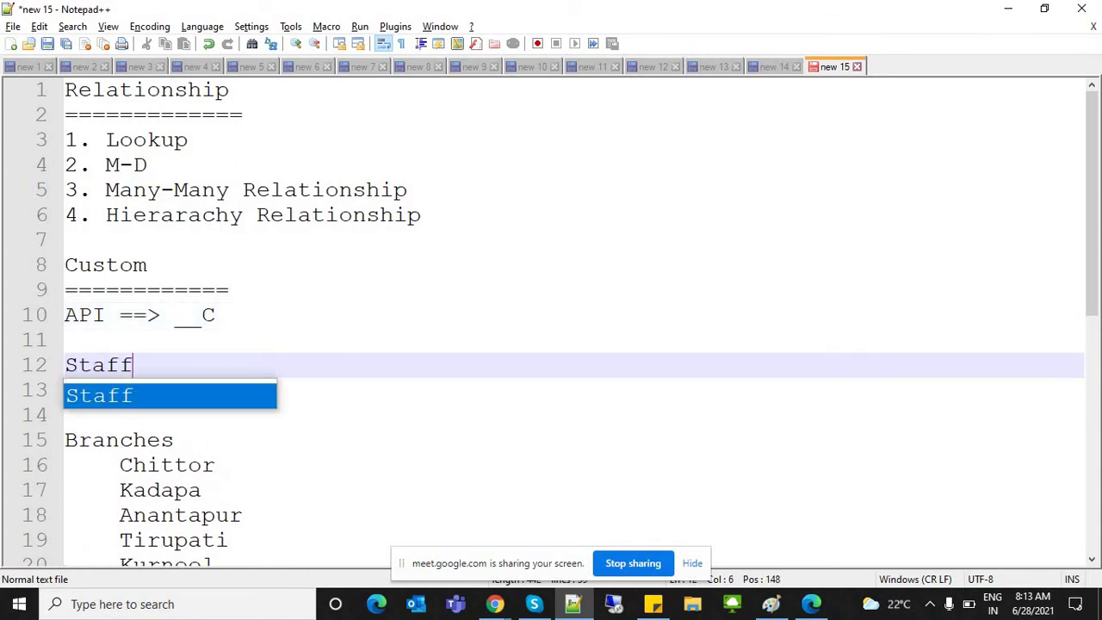
type(" ==")
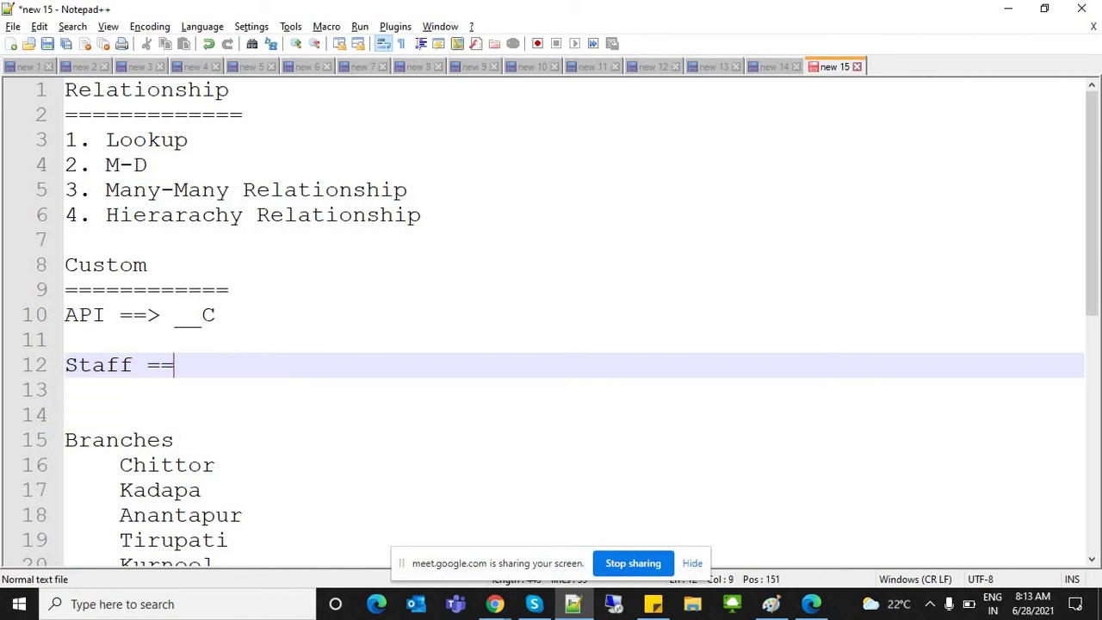
key("BackSpace")
key("BackSpace")
type("> sTAT")
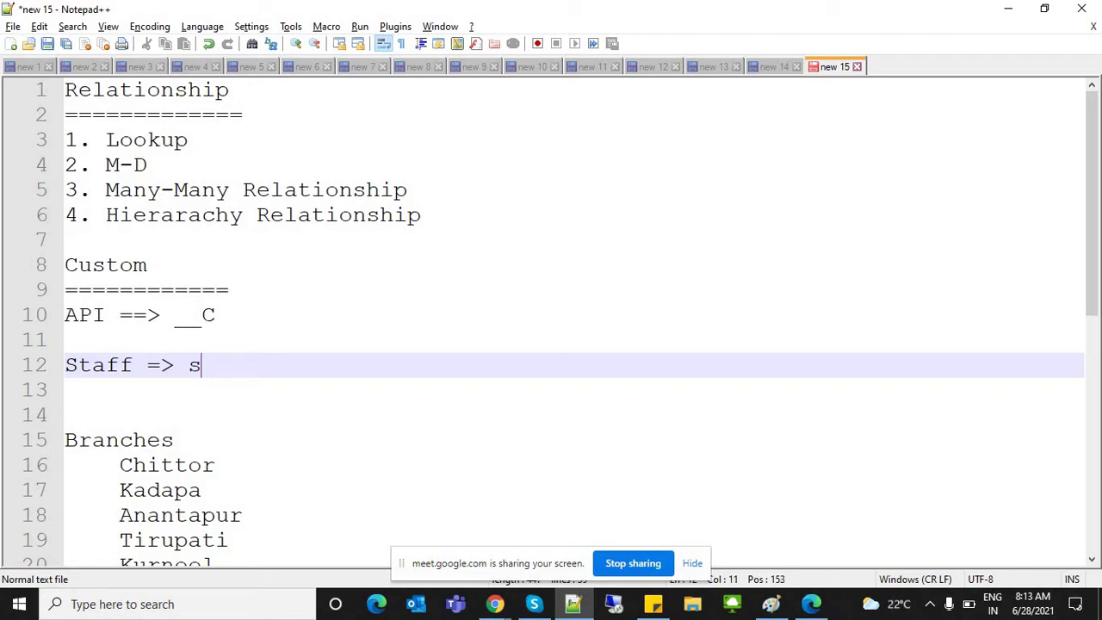
key("BackSpace")
key("BackSpace")
key("BackSpace")
key("BackSpace")
type("Staf")
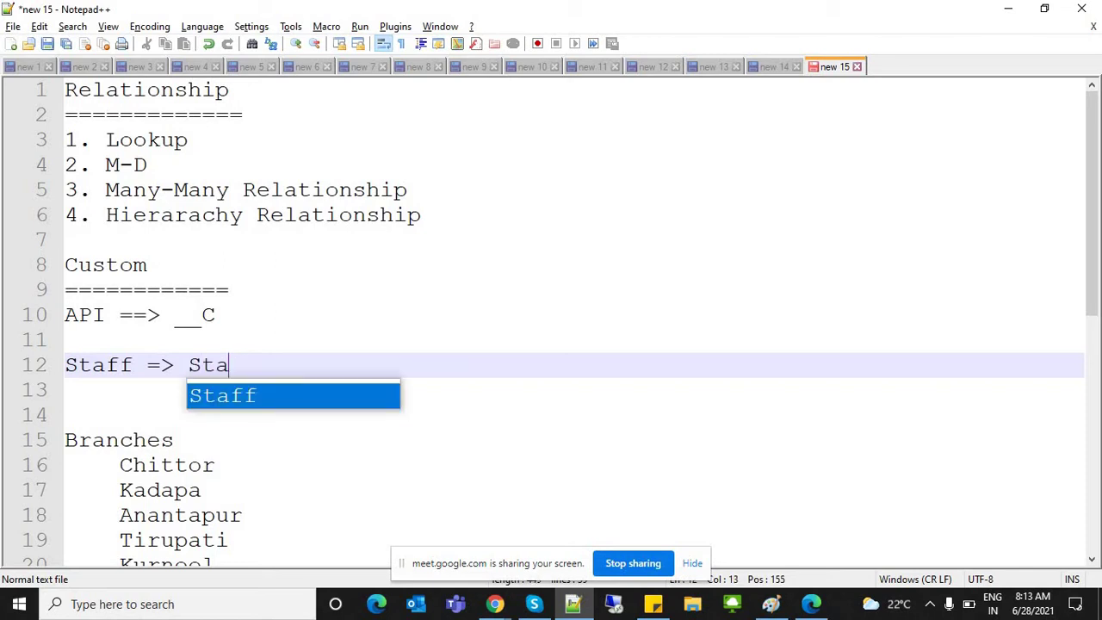
type("f__c")
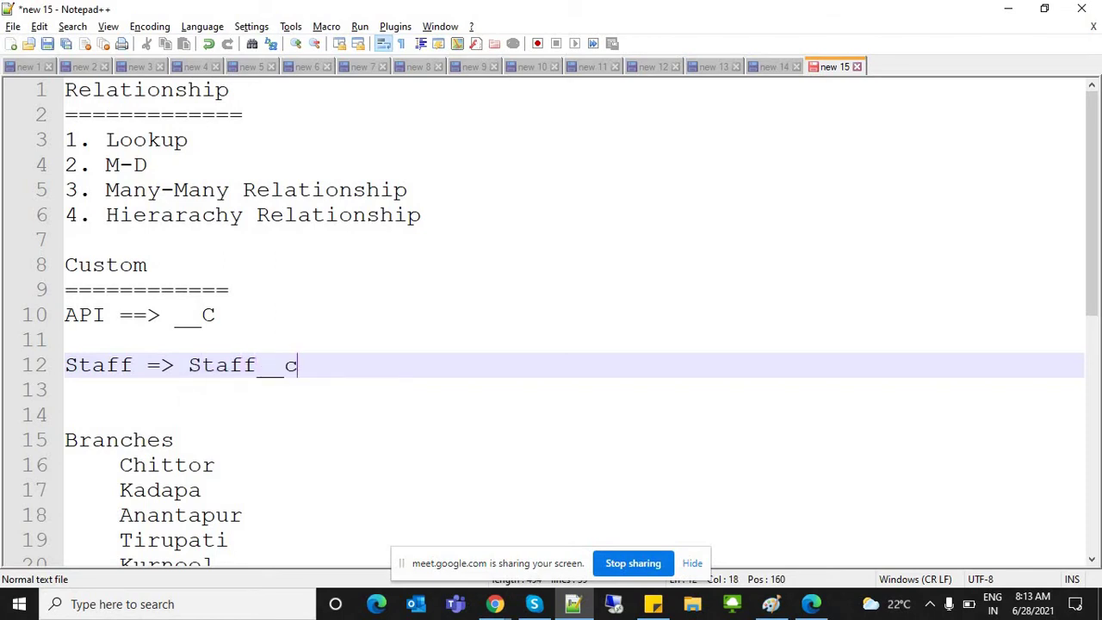
Step: Highlight the API and Staff note lines, then switch to the Salesforce browser window
left_click(66, 341)
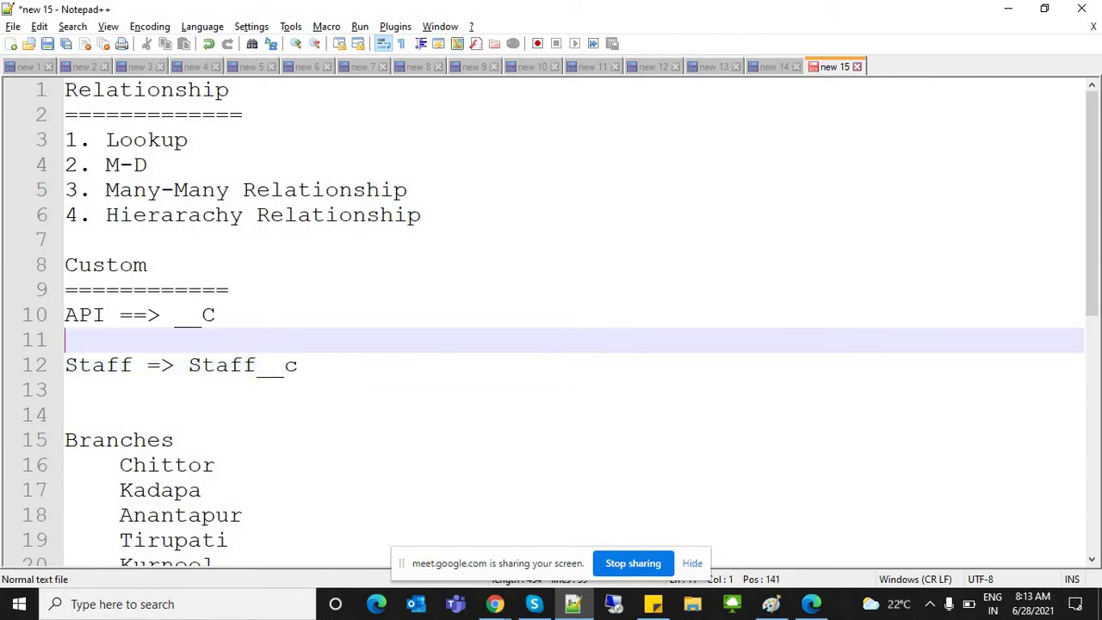
left_click(66, 390)
double_click(98, 365)
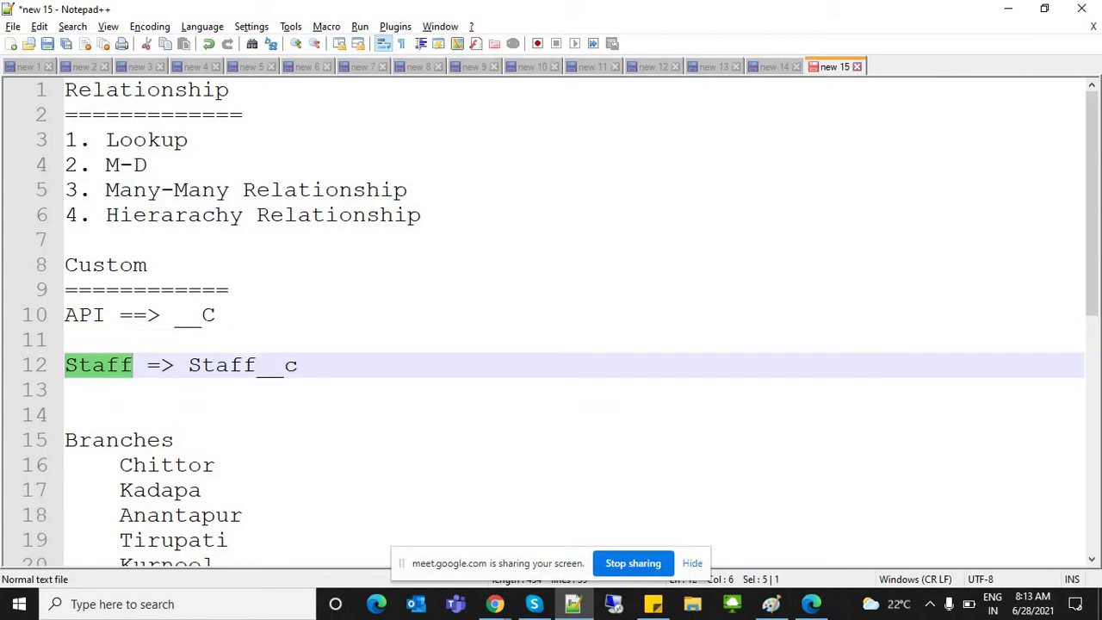
left_click_drag(200, 365, 298, 365)
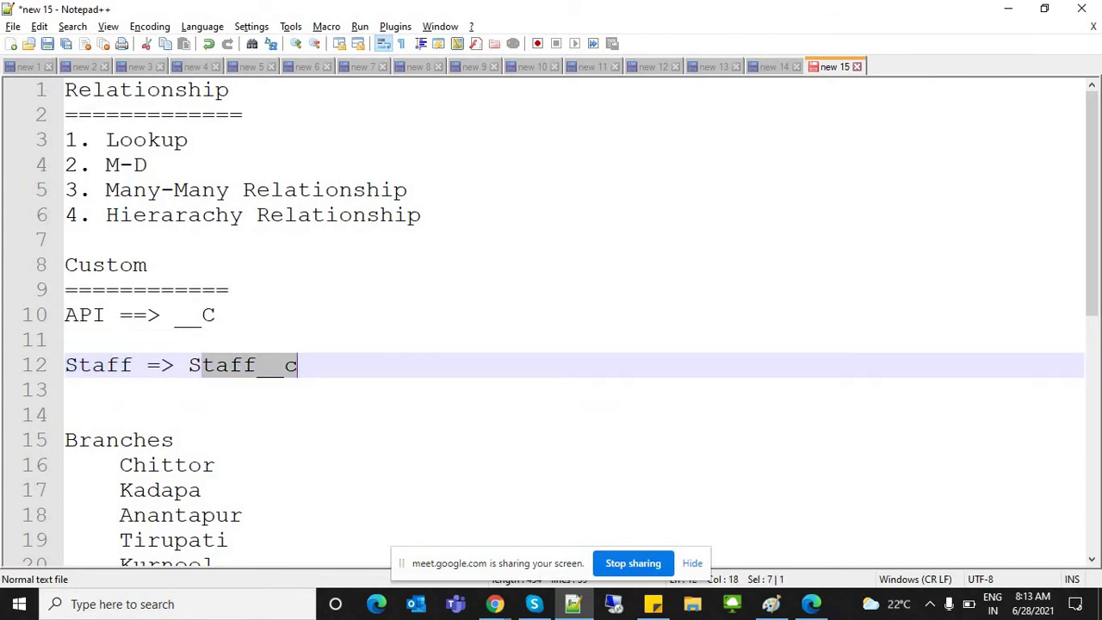
left_click(66, 340)
left_click(215, 315)
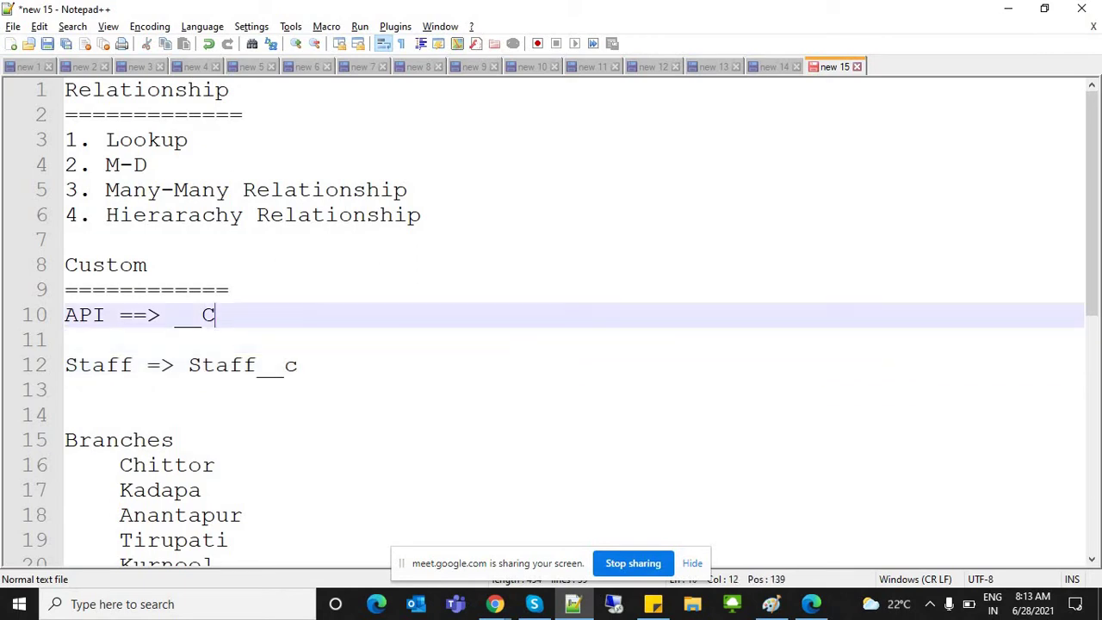
double_click(98, 365)
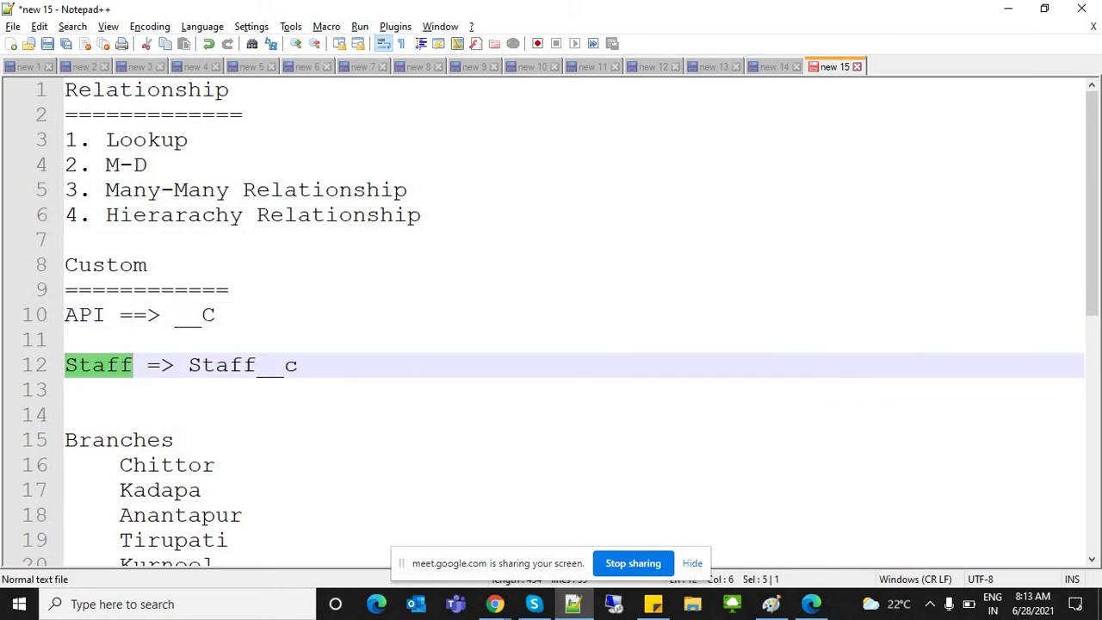
left_click(195, 315)
double_click(195, 315)
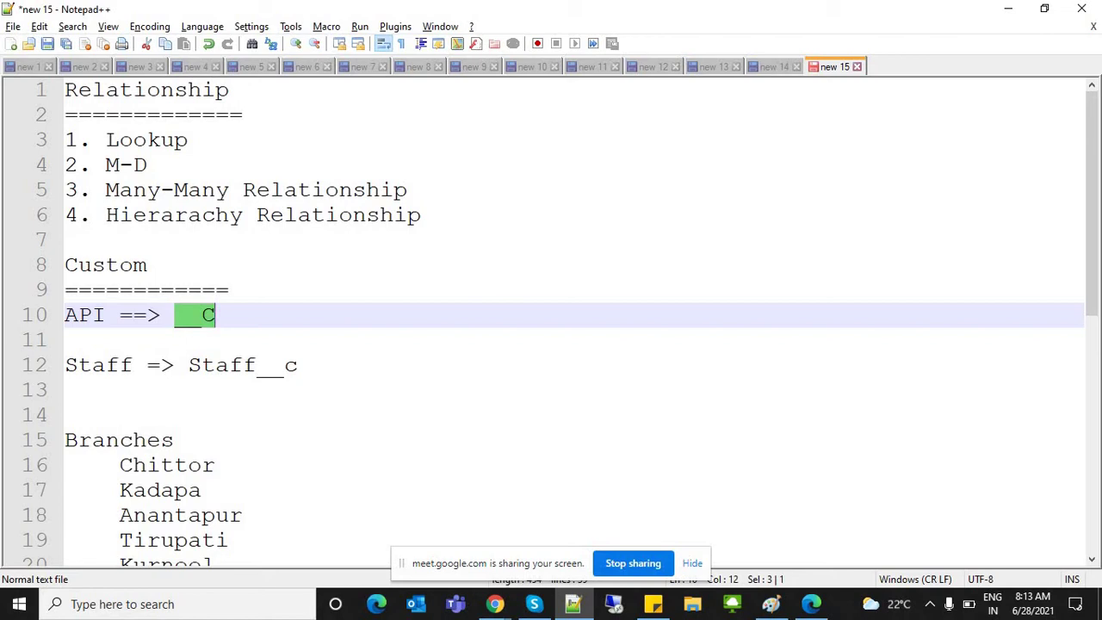
double_click(98, 365)
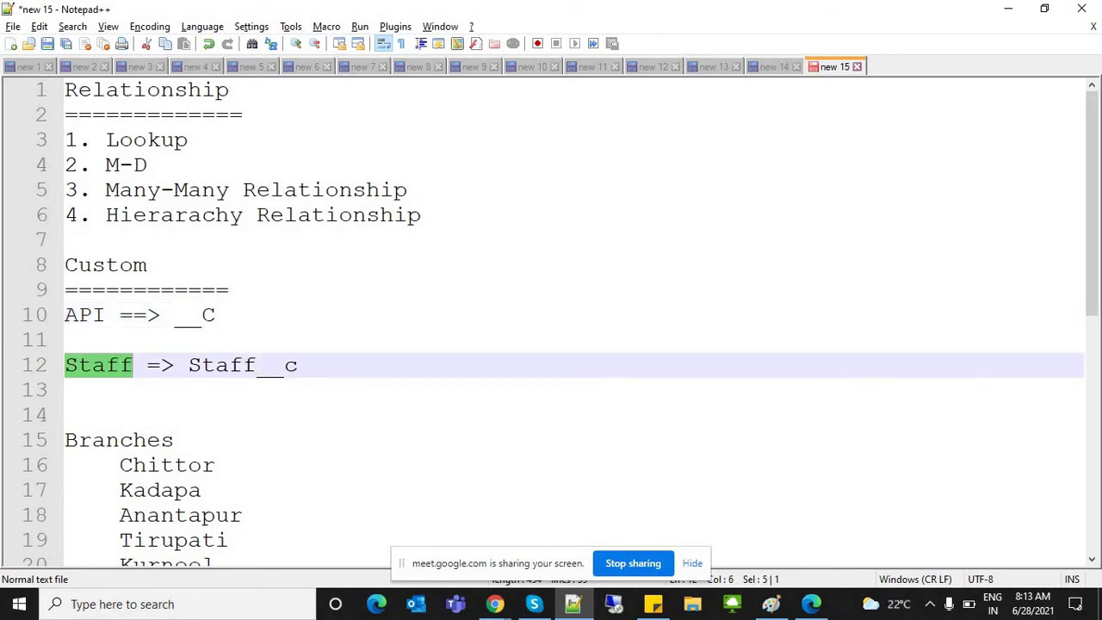
left_click(66, 390)
key("shift+Up")
key("shift+Up")
key("shift+Up")
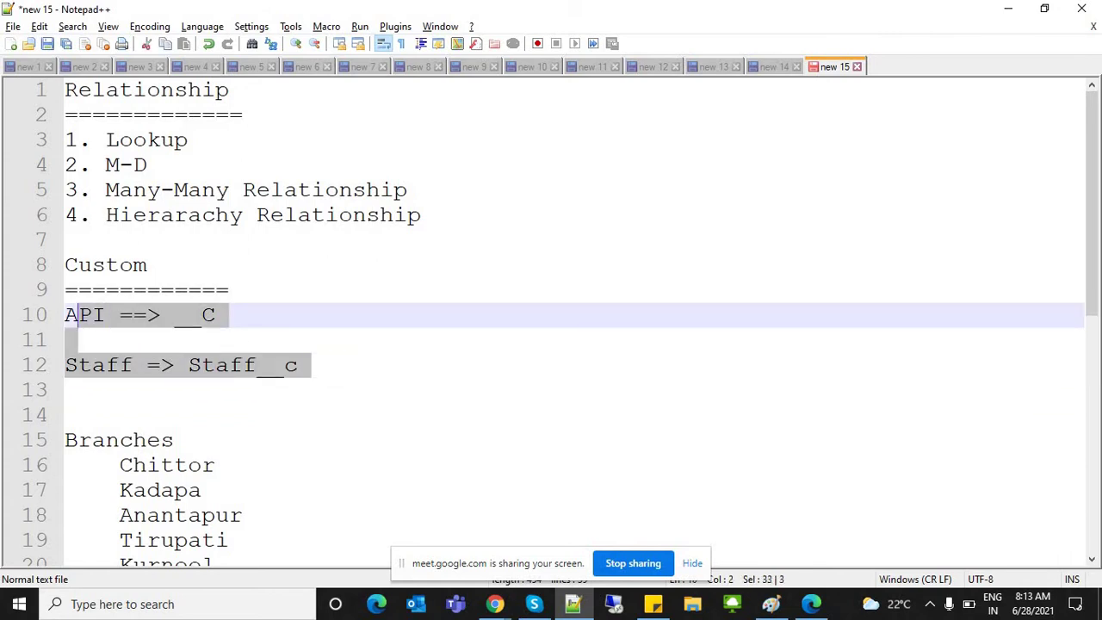
key("alt+Tab")
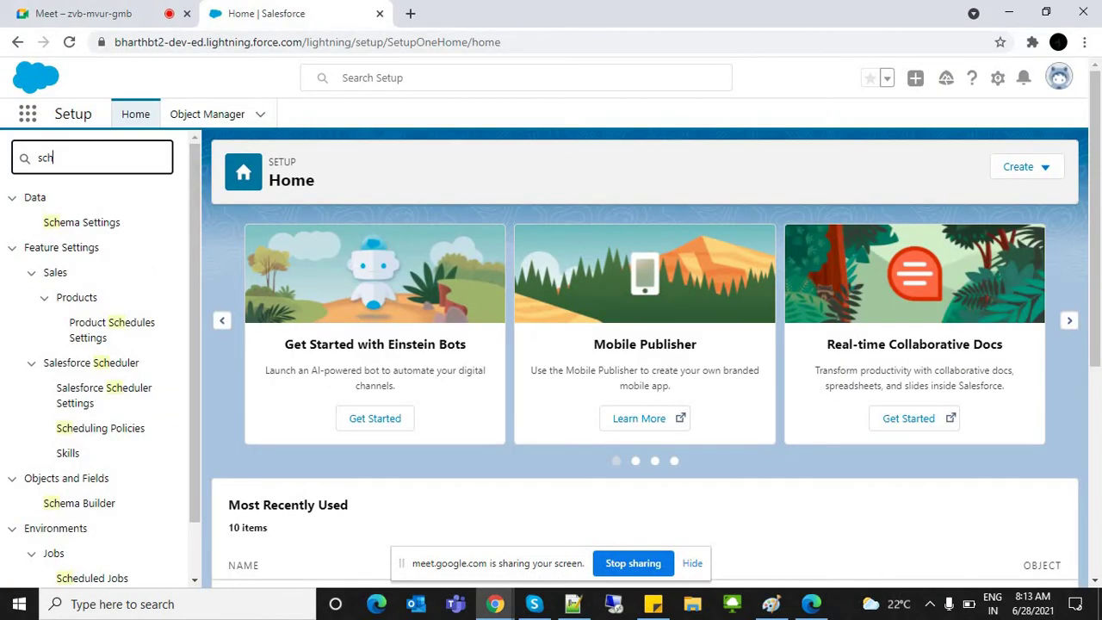
Step: Open Object Manager and browse its objects, marking Account's Standard Object type
left_click(206, 114)
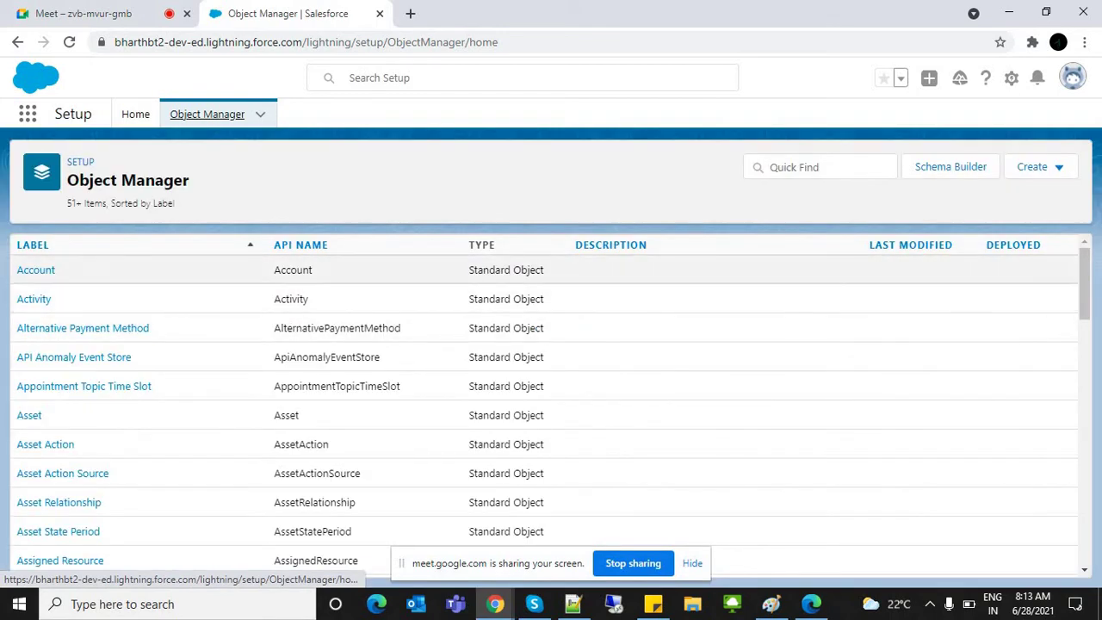
left_click_drag(469, 270, 544, 270)
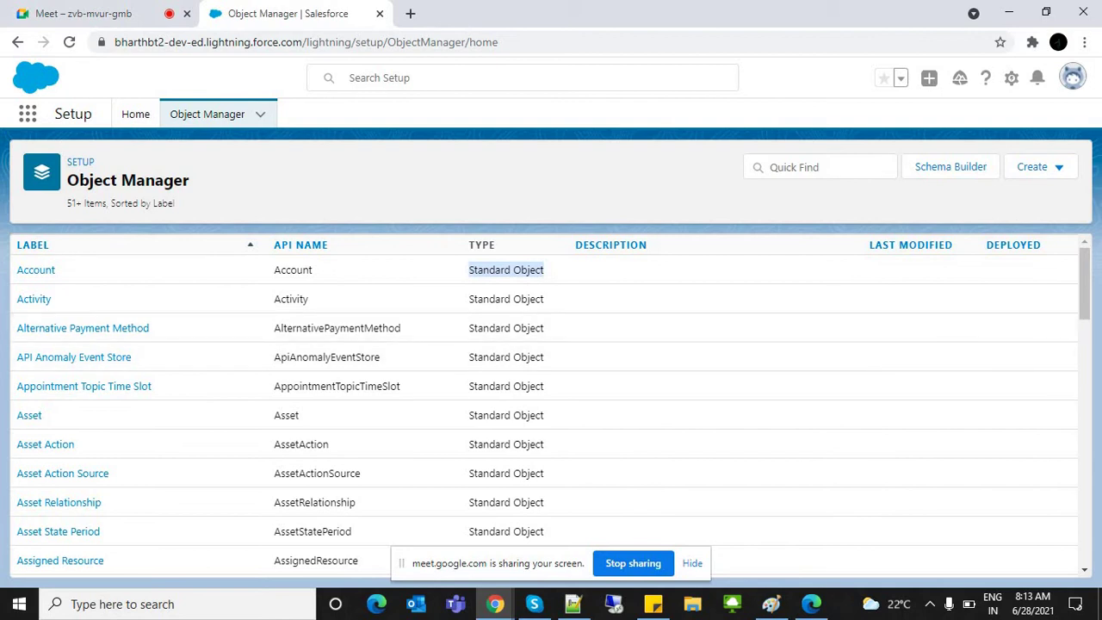
scroll(1085, 284, "down", 6)
scroll(551, 396, "down", 7)
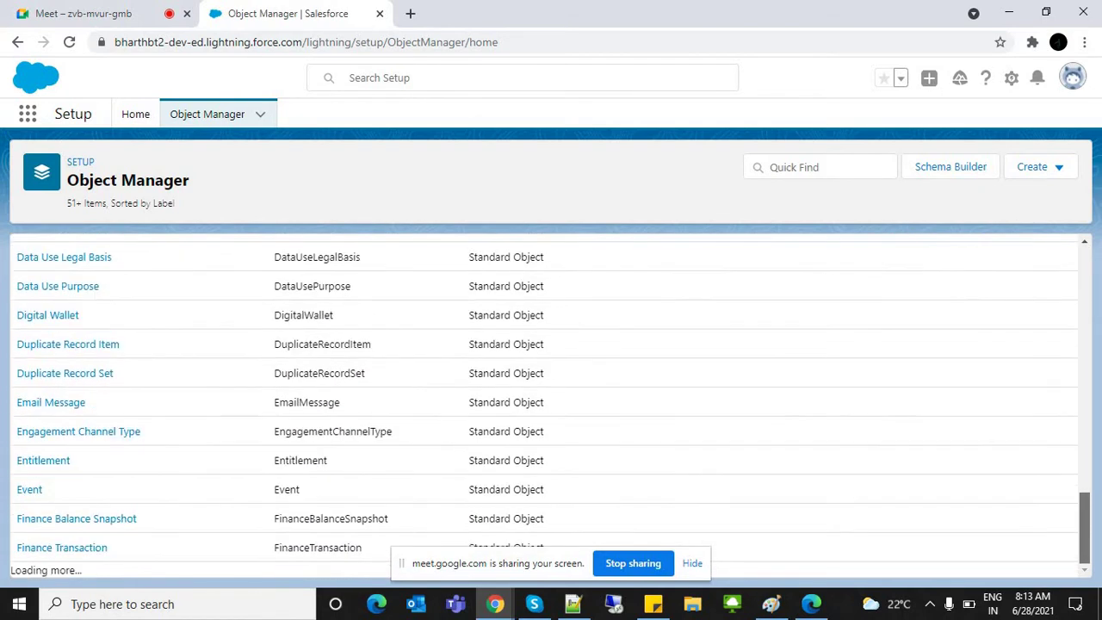
scroll(1084, 413, "down", 3)
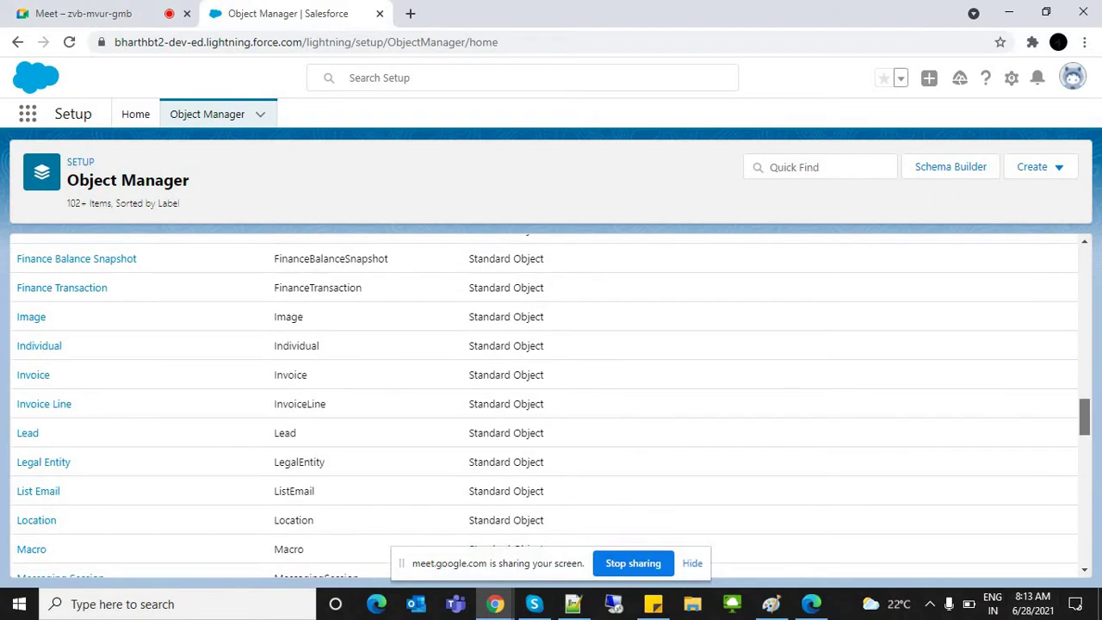
scroll(1084, 414, "down", 10)
scroll(551, 397, "down", 3)
Step: Locate the Staff custom object and highlight its API name Staff__c
left_click(693, 563)
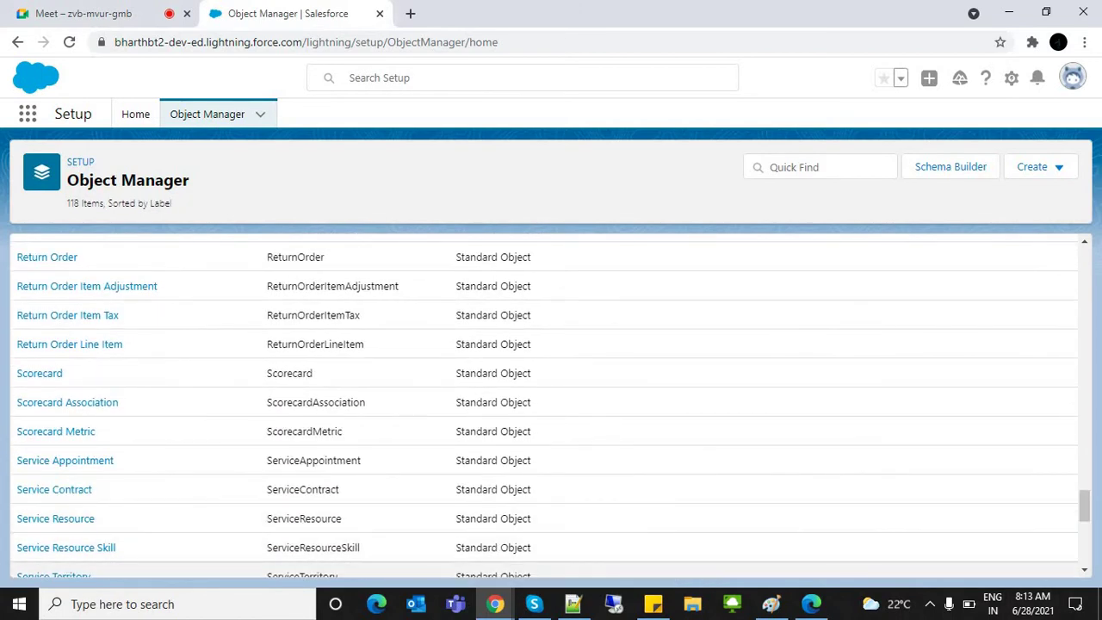
scroll(1084, 508, "down", 5)
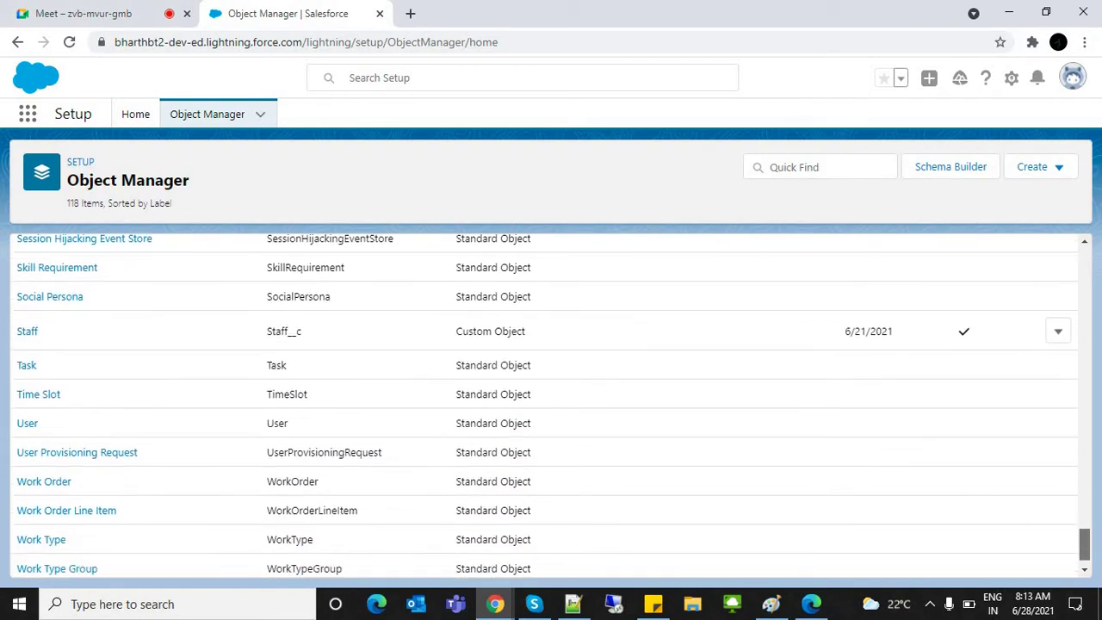
left_click_drag(456, 331, 525, 330)
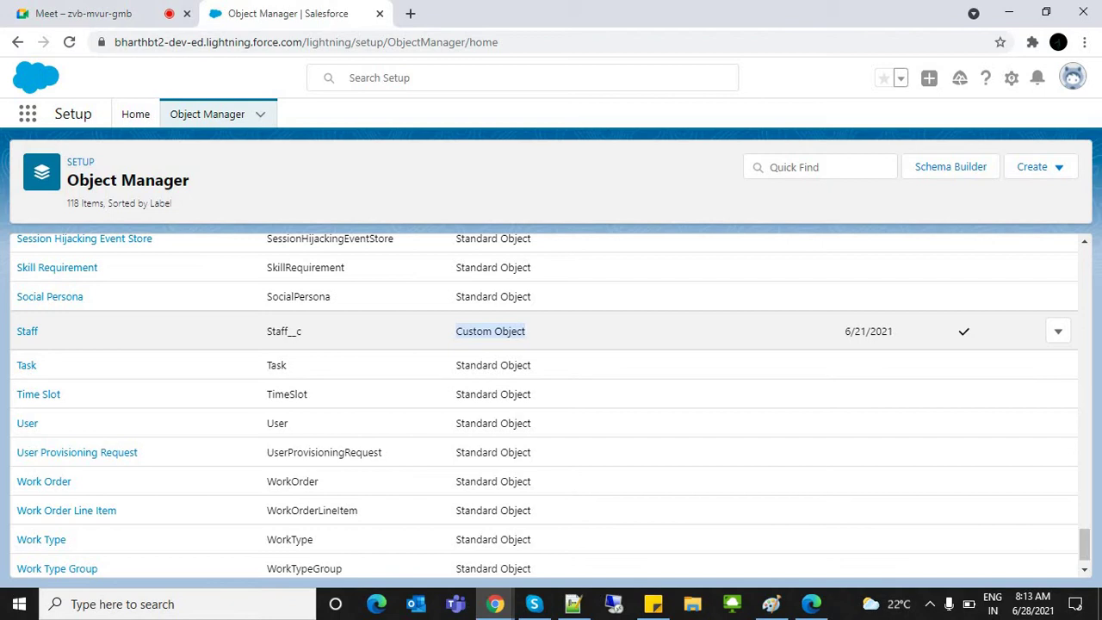
double_click(284, 331)
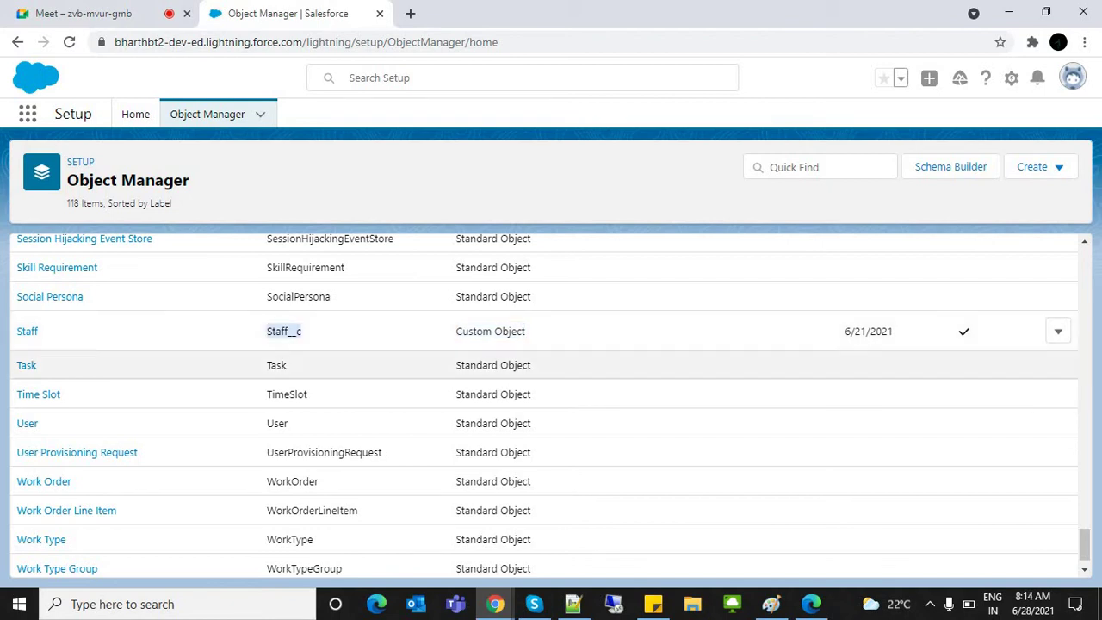
scroll(1085, 545, "down", 1)
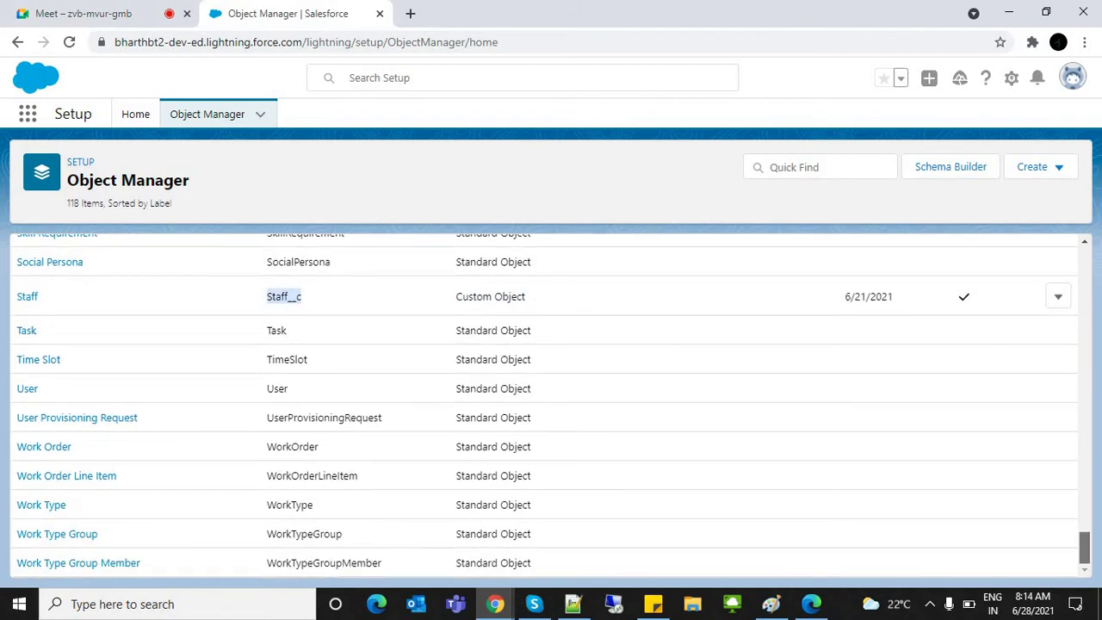
left_click_drag(1085, 545, 1085, 263)
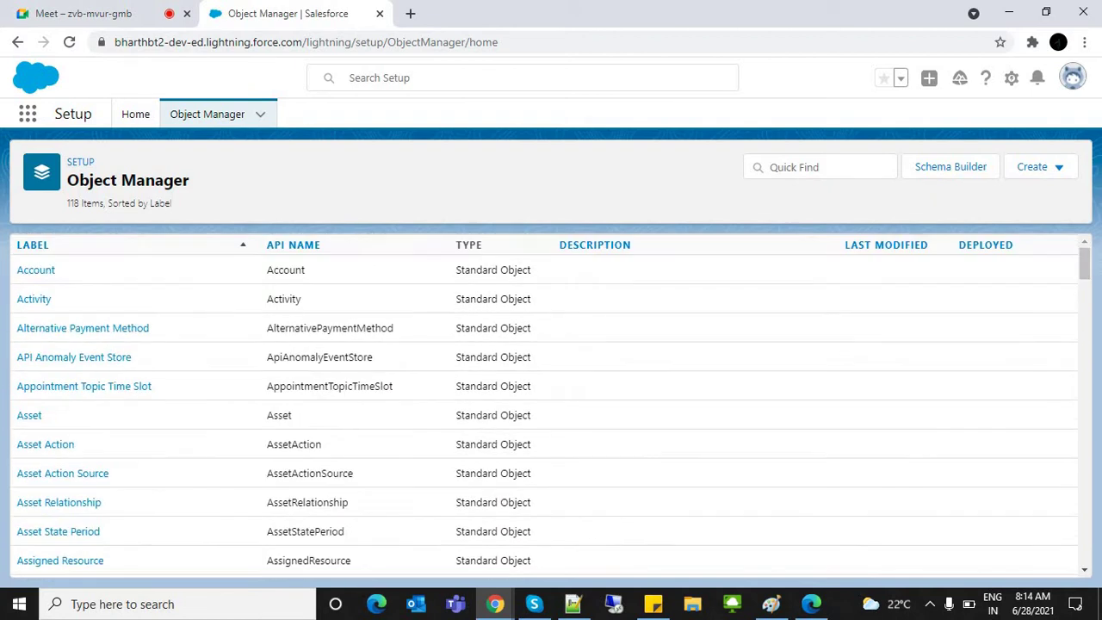
key("alt+Tab")
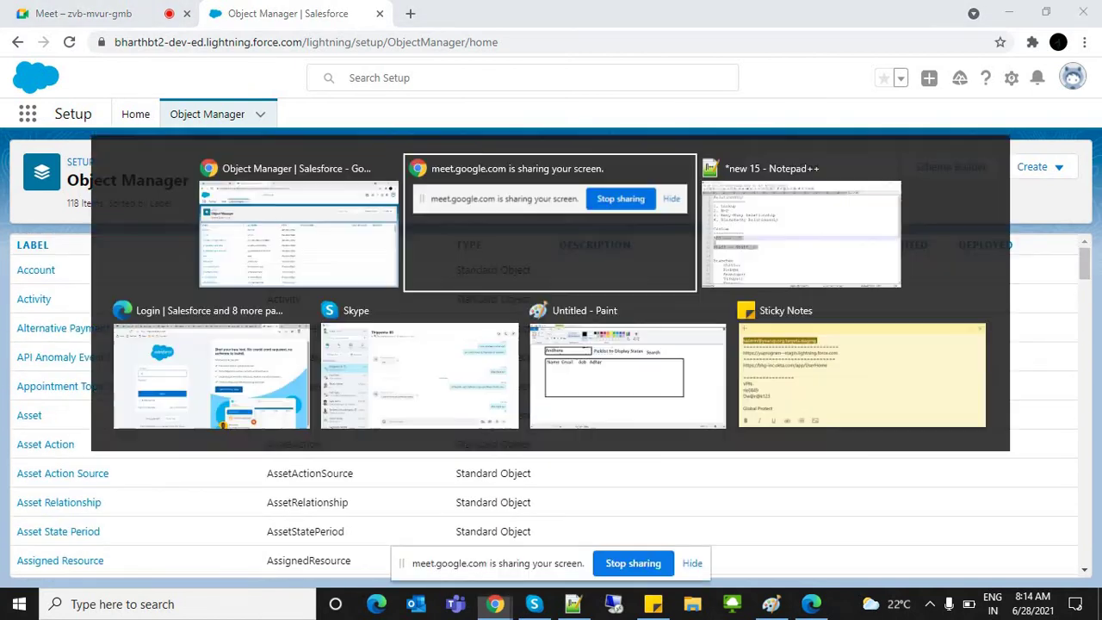
Step: Add a 'Standard Objects' heading below the Staff note, fixing the Objeects typo
left_click(298, 365)
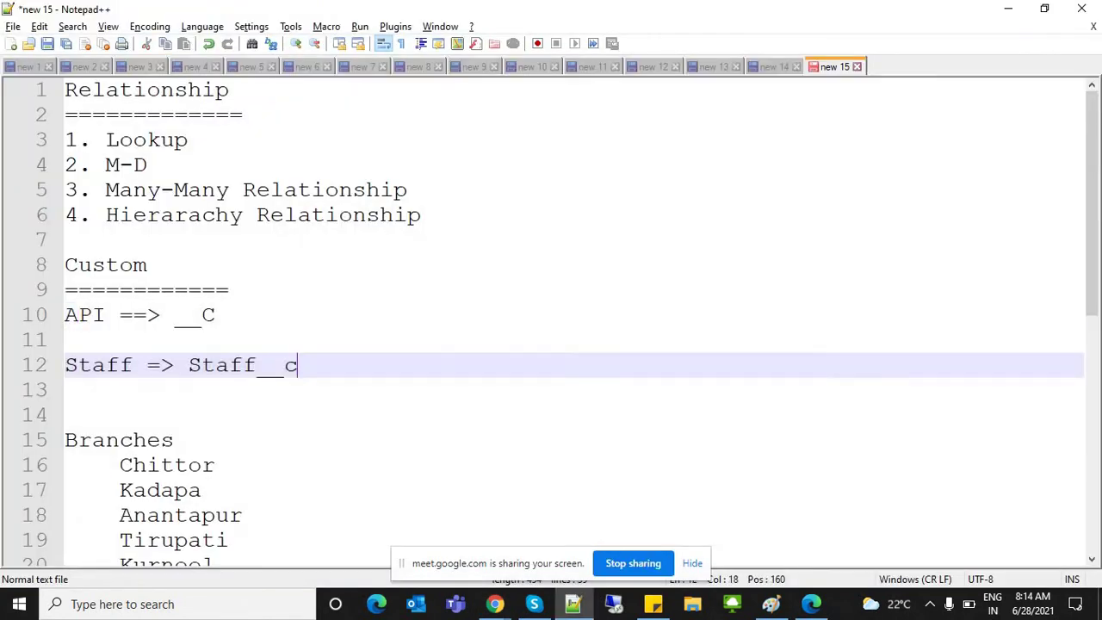
key("Return")
key("Return")
key("Return")
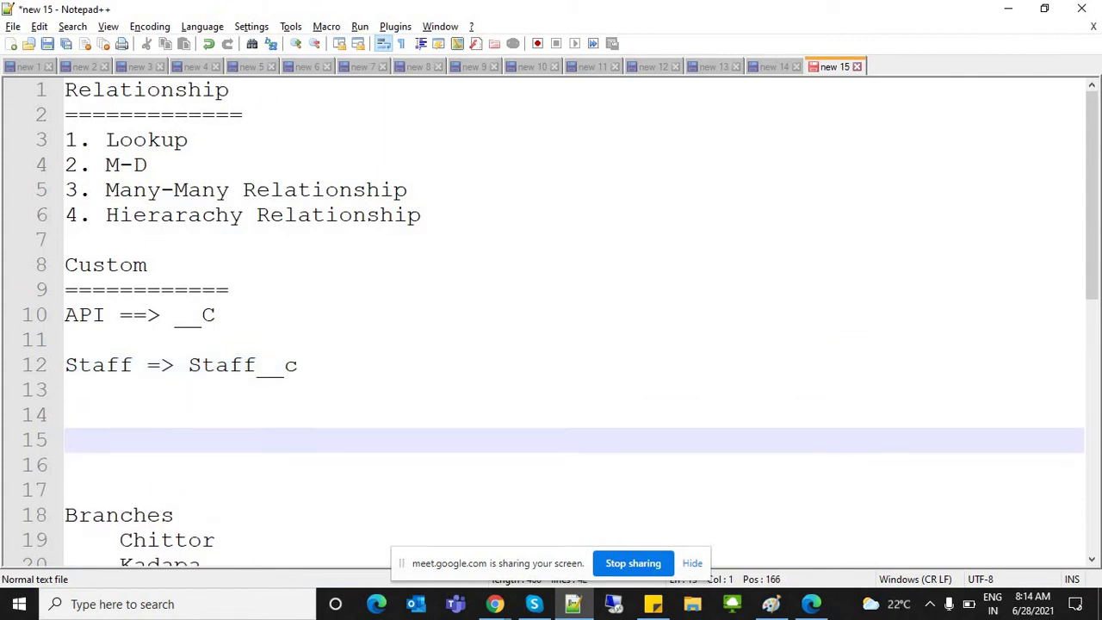
type("Standard Objeec")
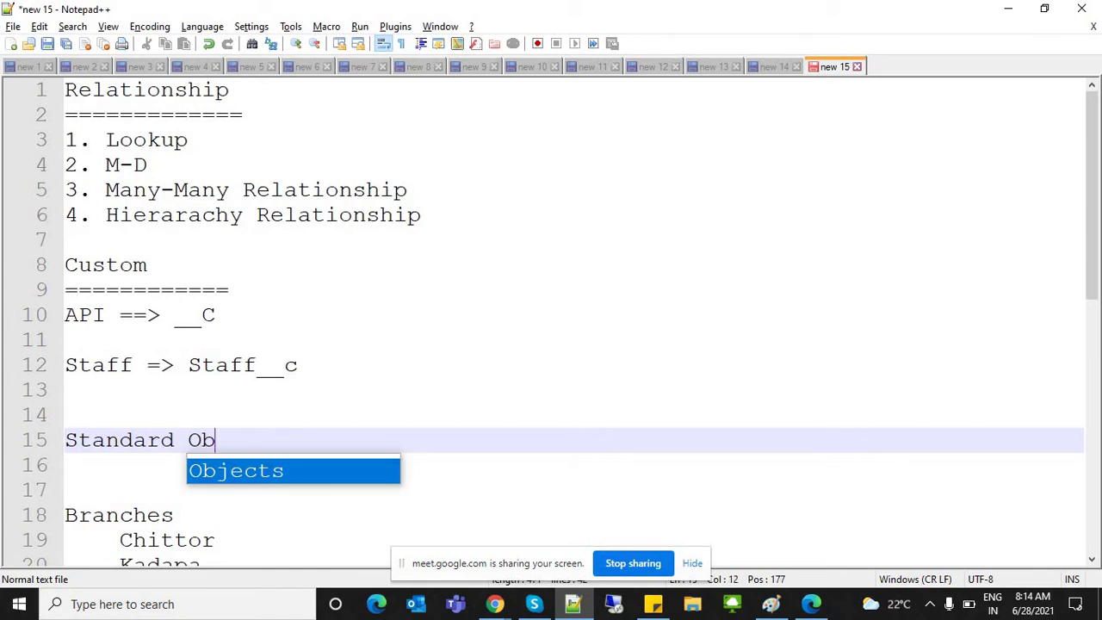
key("BackSpace")
key("BackSpace")
type("cts")
key("Return")
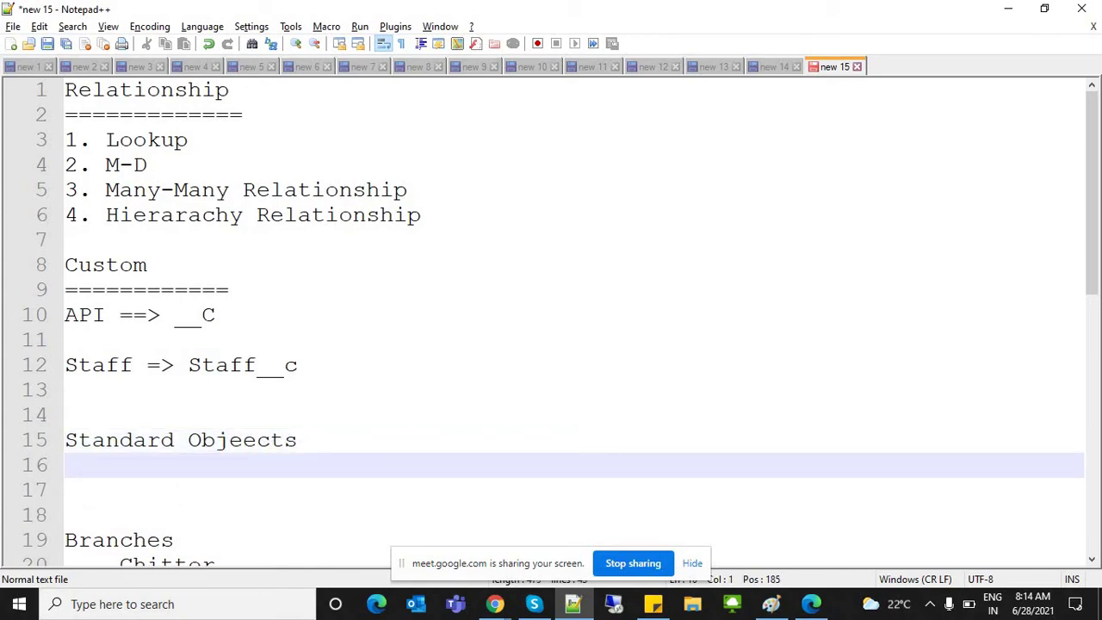
left_click(259, 440)
key("BackSpace")
left_click(285, 440)
Step: Underline the Standard Objects heading with a row of equals signs and leave blank lines
key("Return")
type("====================")
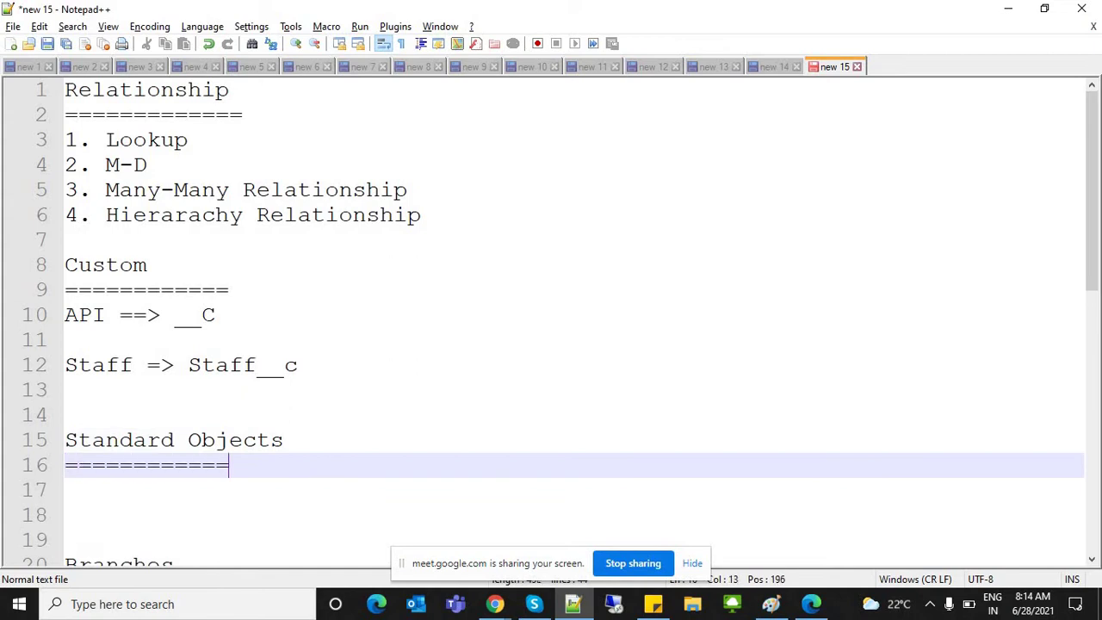
key("Return")
key("Return")
key("Return")
key("Return")
key("Return")
key("Return")
key("Return")
key("Return")
key("Return")
key("Return")
key("Return")
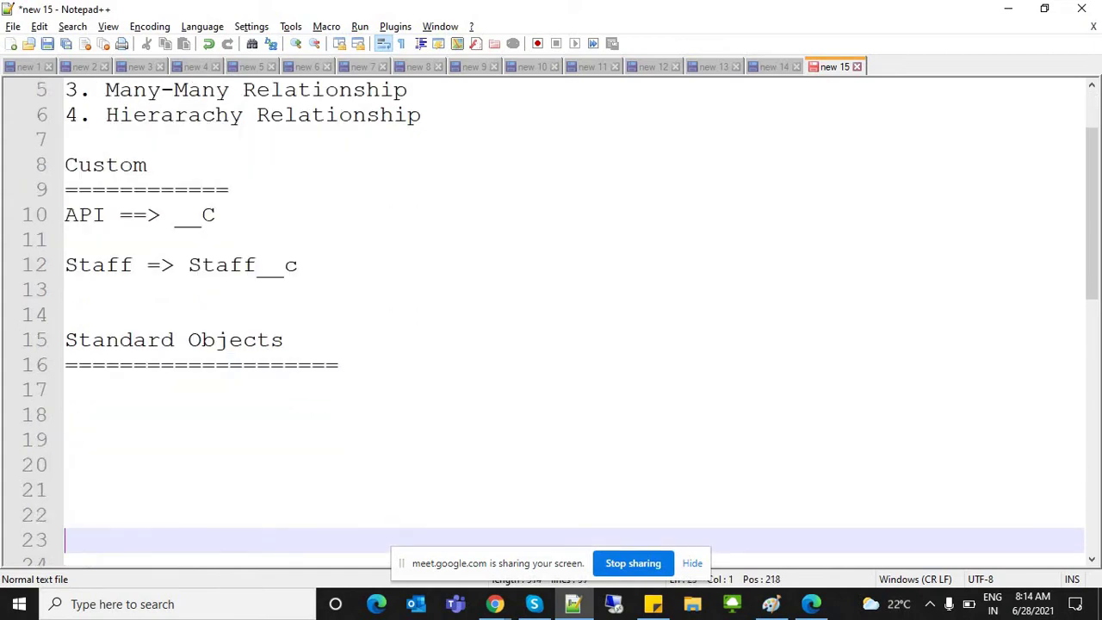
key("Return")
key("Return")
key("Return")
key("Return")
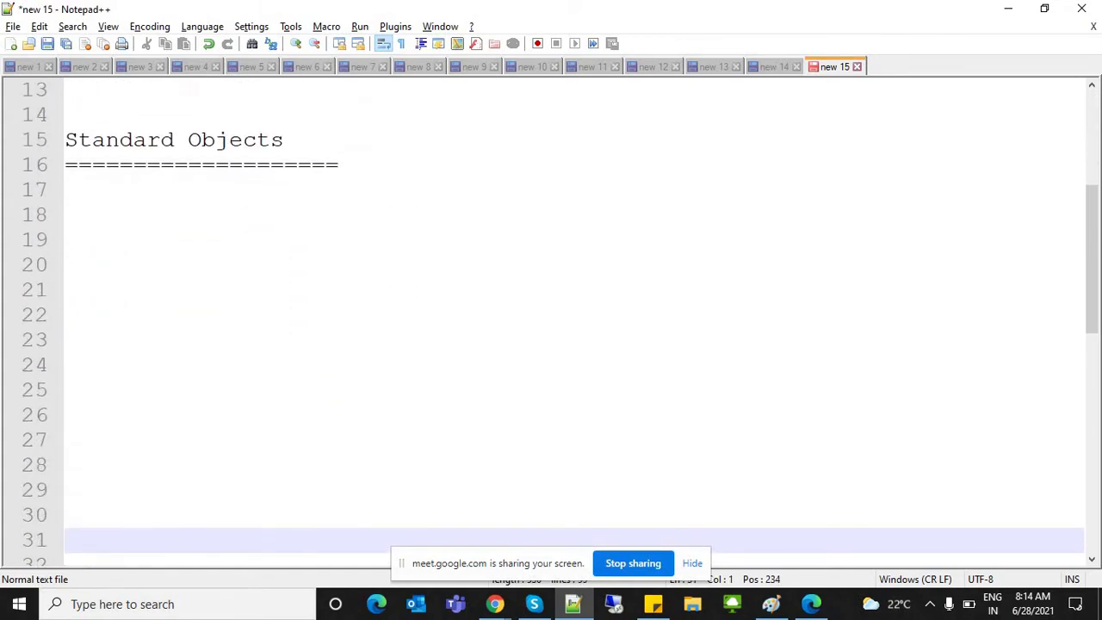
left_click(65, 215)
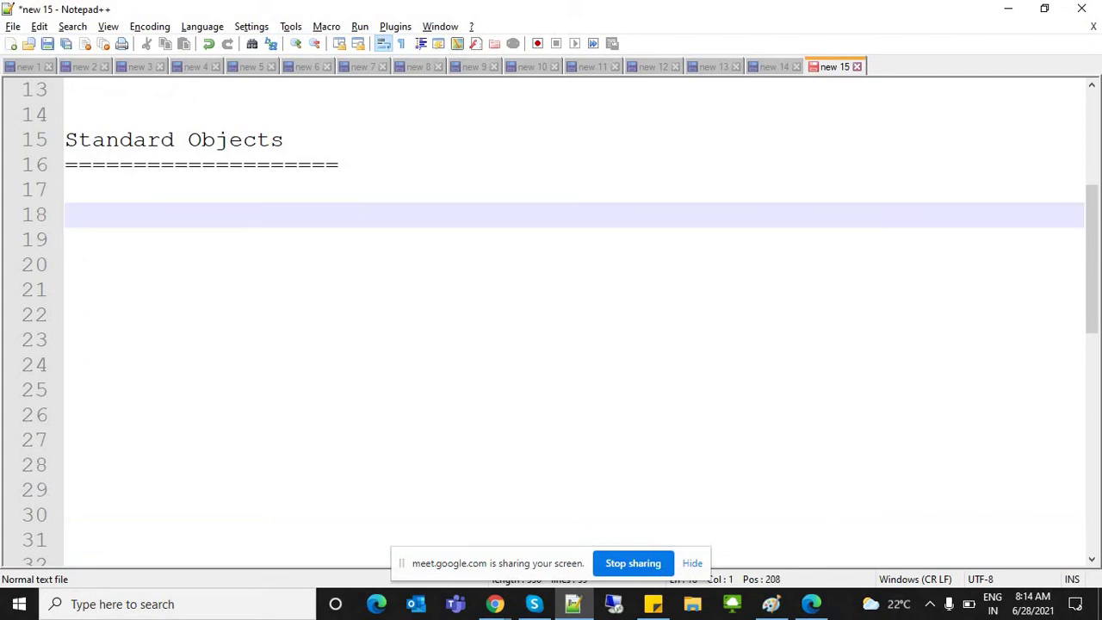
double_click(215, 140)
double_click(119, 140)
left_click(66, 190)
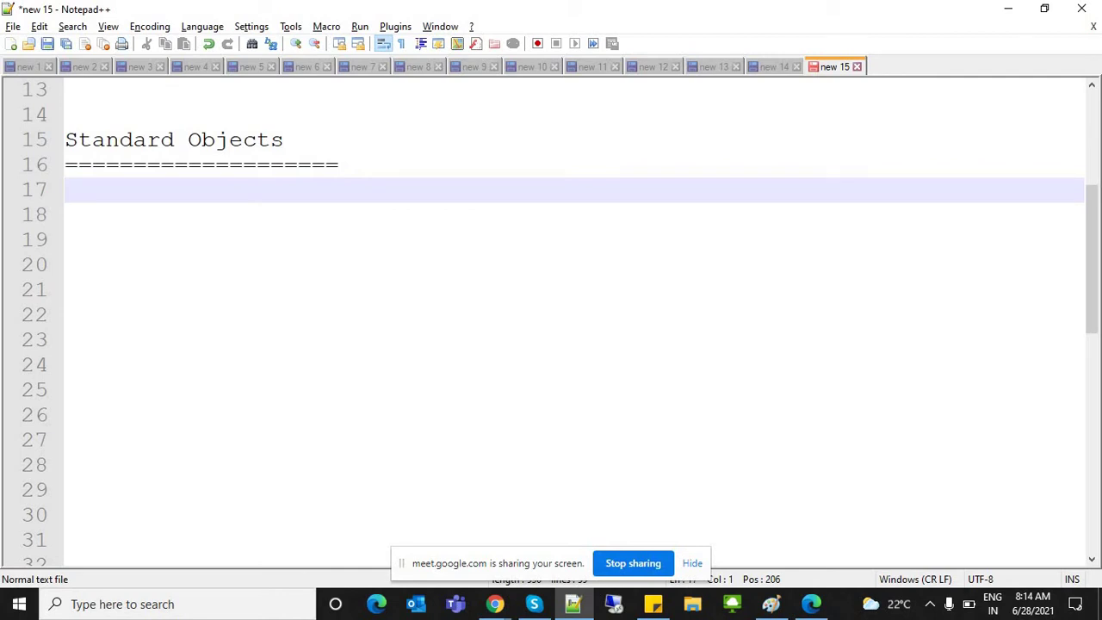
key("alt+Tab")
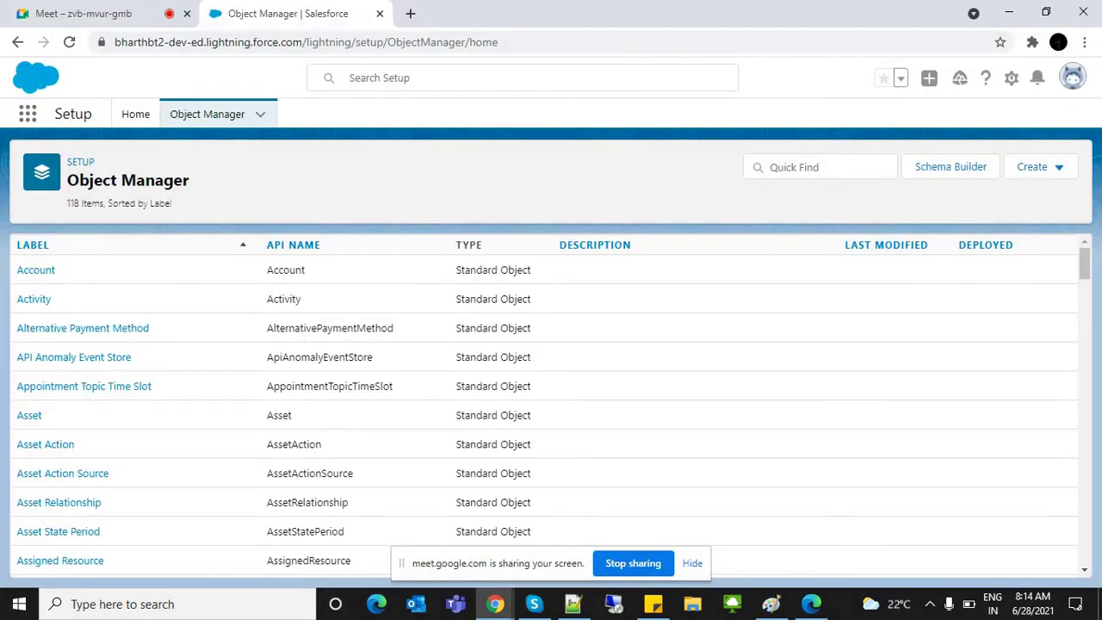
Step: Scroll the Object Manager list down and back up, then return to the notes
scroll(546, 405, "down", 20)
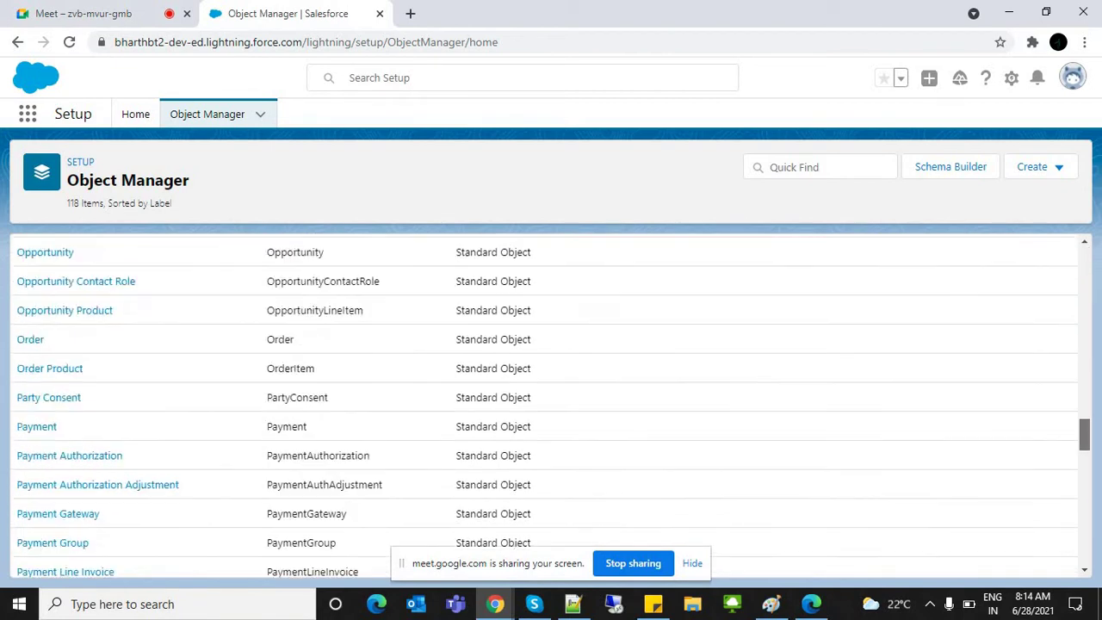
scroll(547, 405, "up", 20)
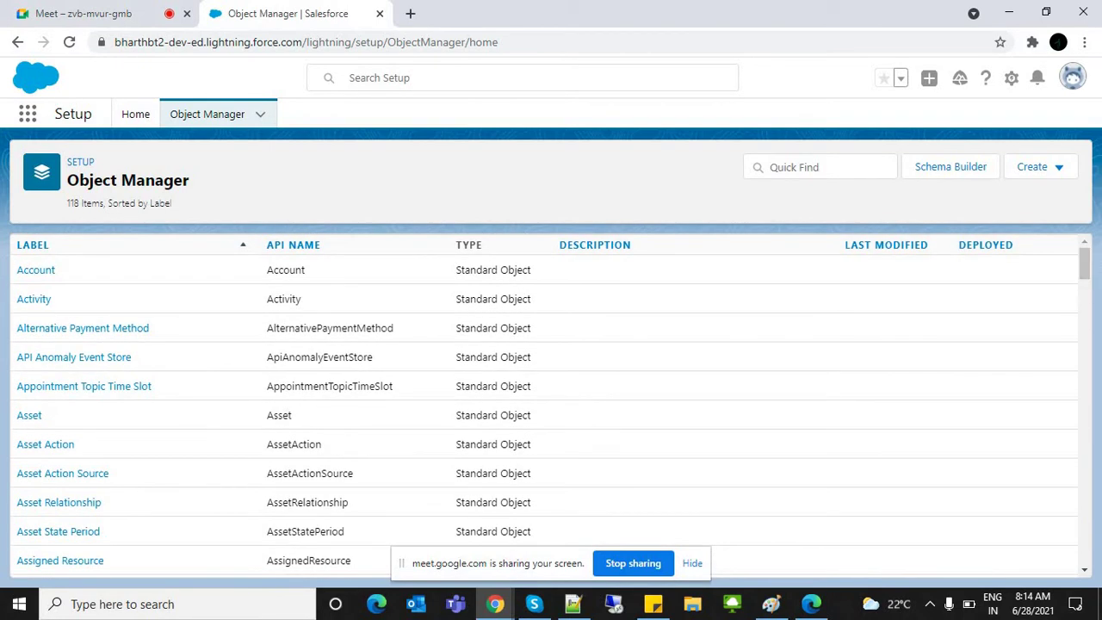
key("alt+Tab")
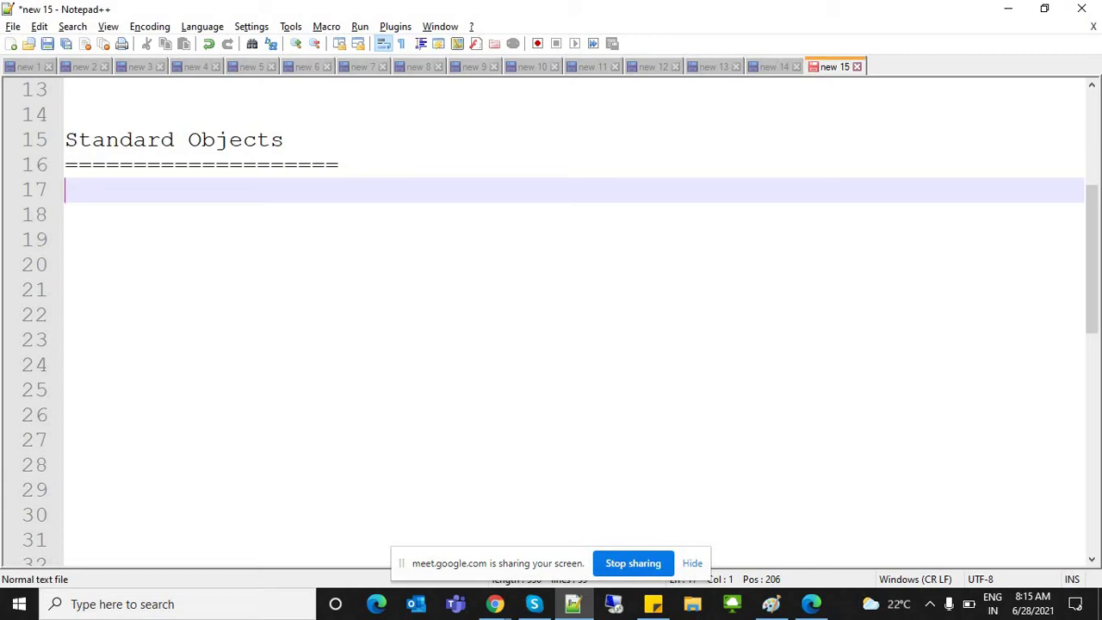
Step: Under Standard Objects, type 'Sales CLoud' on its own line
type("Saleso")
key("BackSpace")
type("1")
key("BackSpace")
type("CLoud")
key("Return")
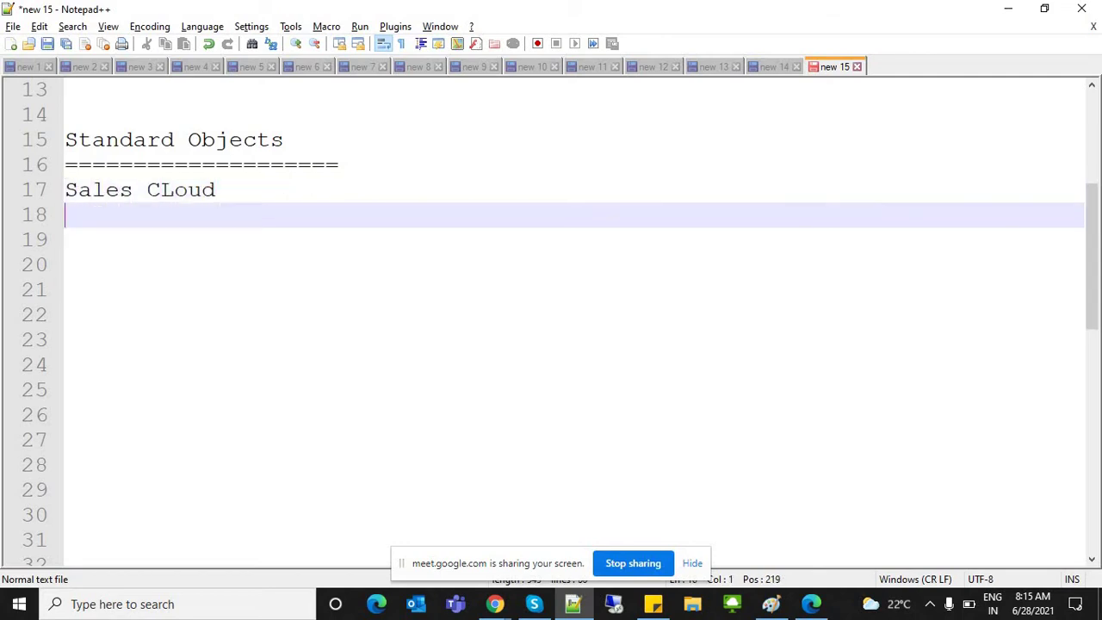
Step: Add 'Service Cloud' and an equals-sign row, then append '--> Sales Process' to Sales CLoud
type("Service")
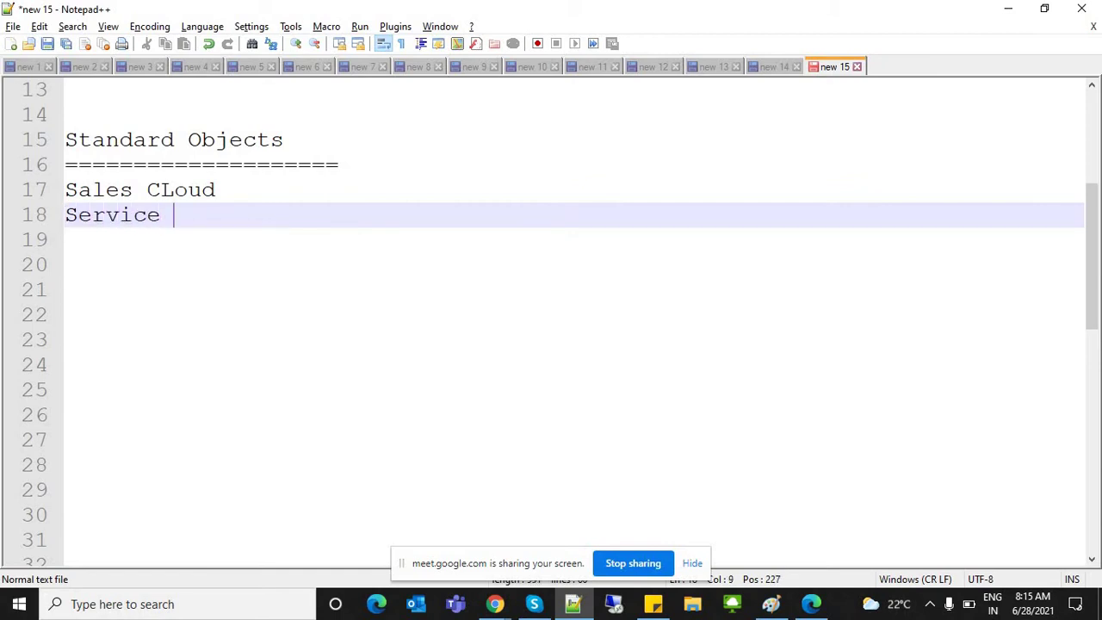
key("BackSpace")
key("BackSpace")
key("BackSpace")
key("BackSpace")
key("BackSpace")
type("vice Cloud")
key("Return")
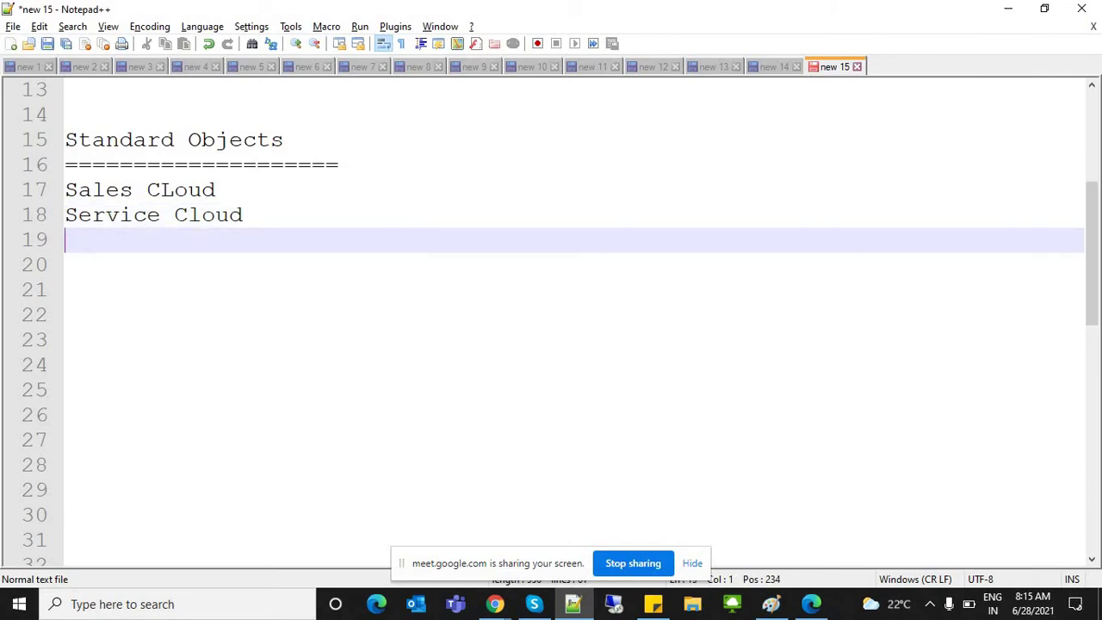
type("==============")
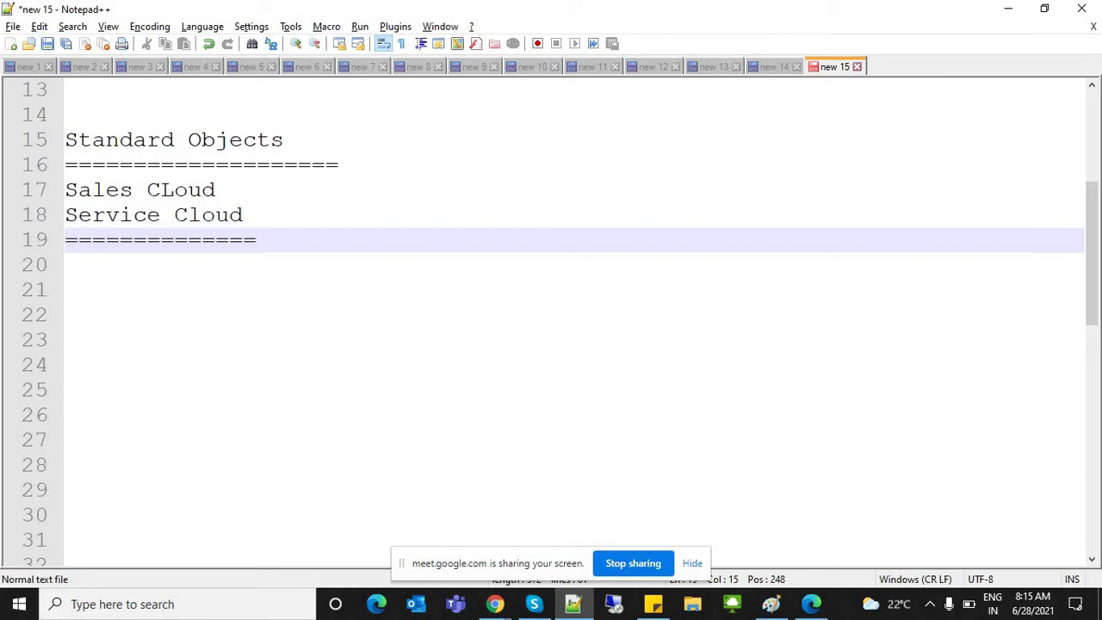
left_click(216, 189)
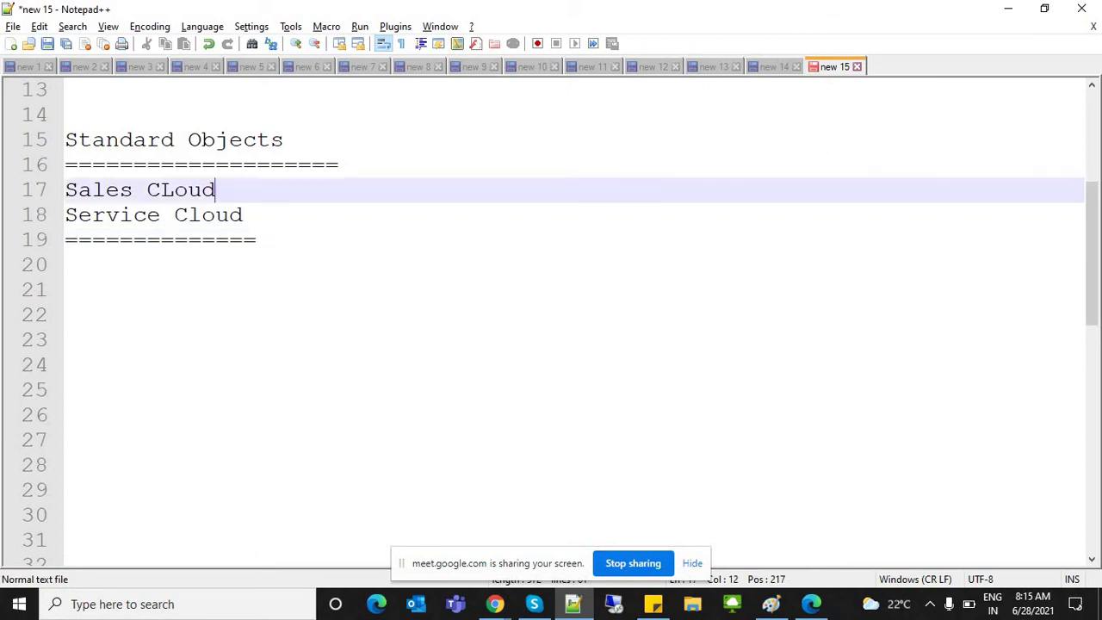
type("--> Sale")
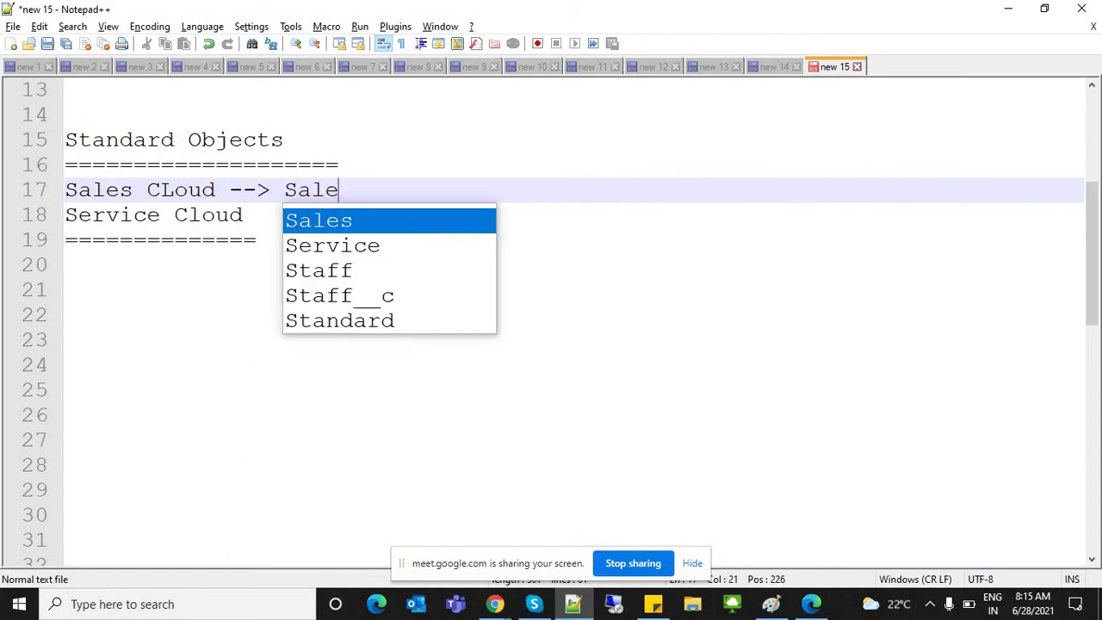
type("s Process")
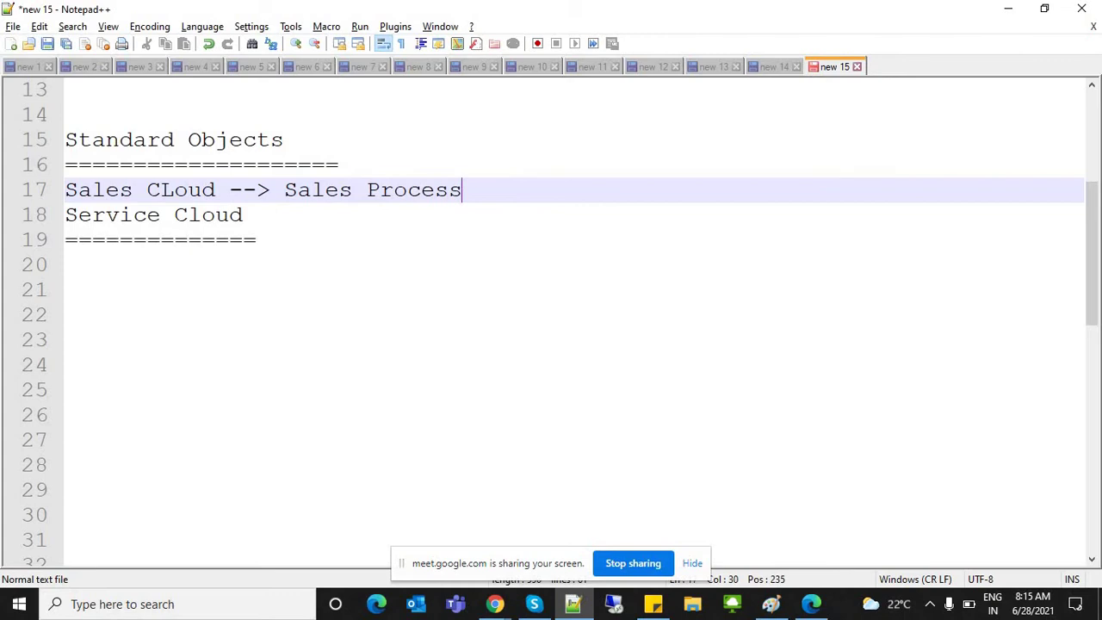
Step: Insert 'Products(Electronics, Mechanary)' right after the arrow on the Sales CLoud line
left_click(270, 189)
left_click_drag(285, 189, 462, 189)
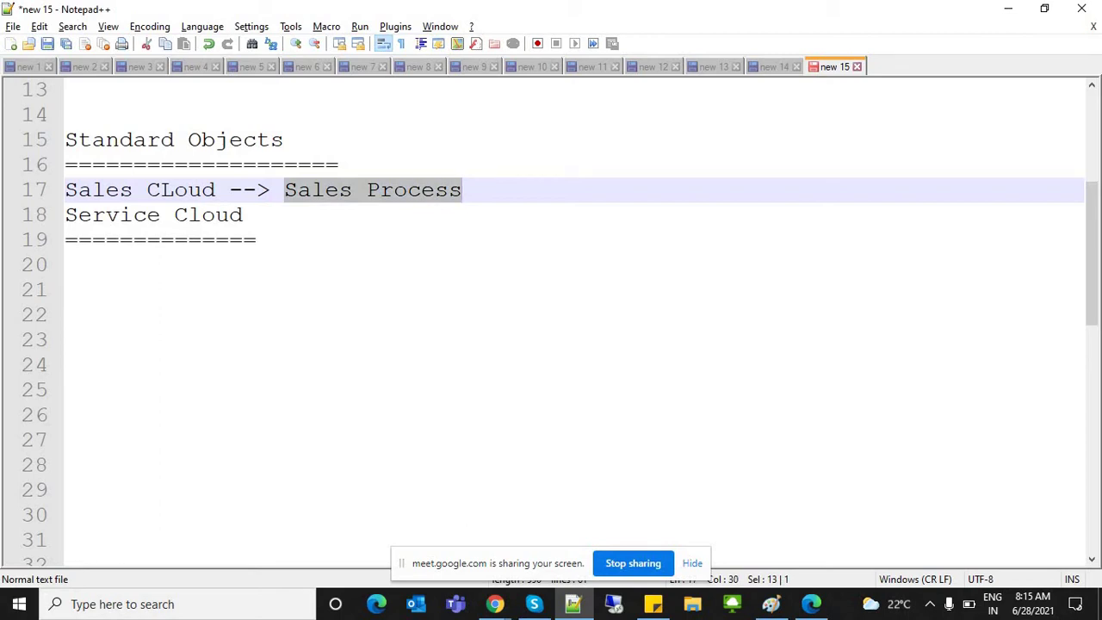
left_click(270, 190)
type("Produc")
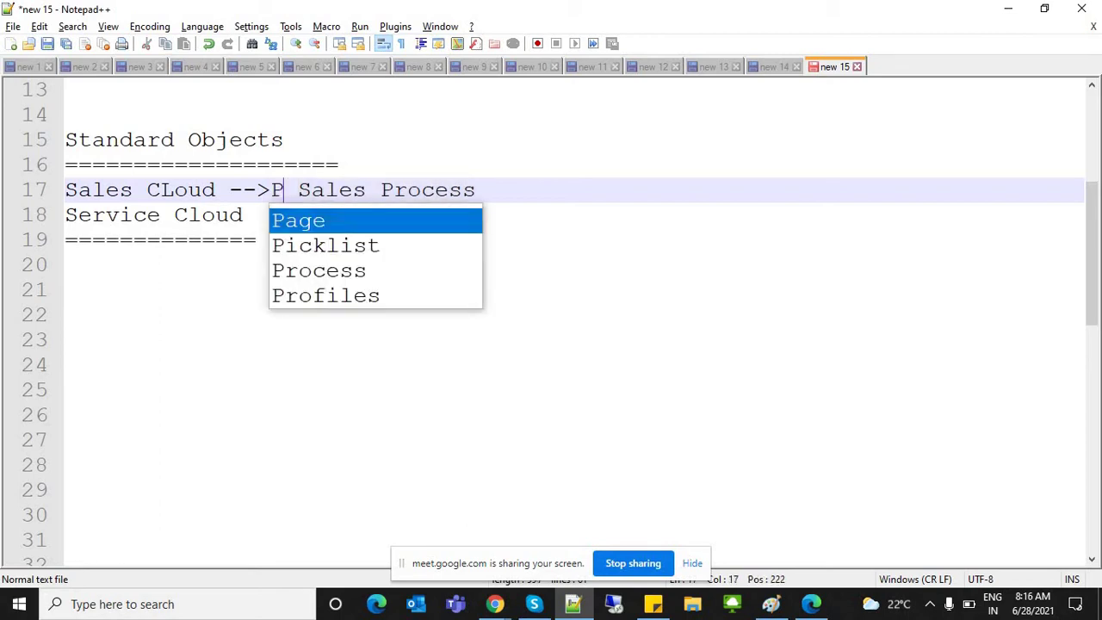
type("ts")
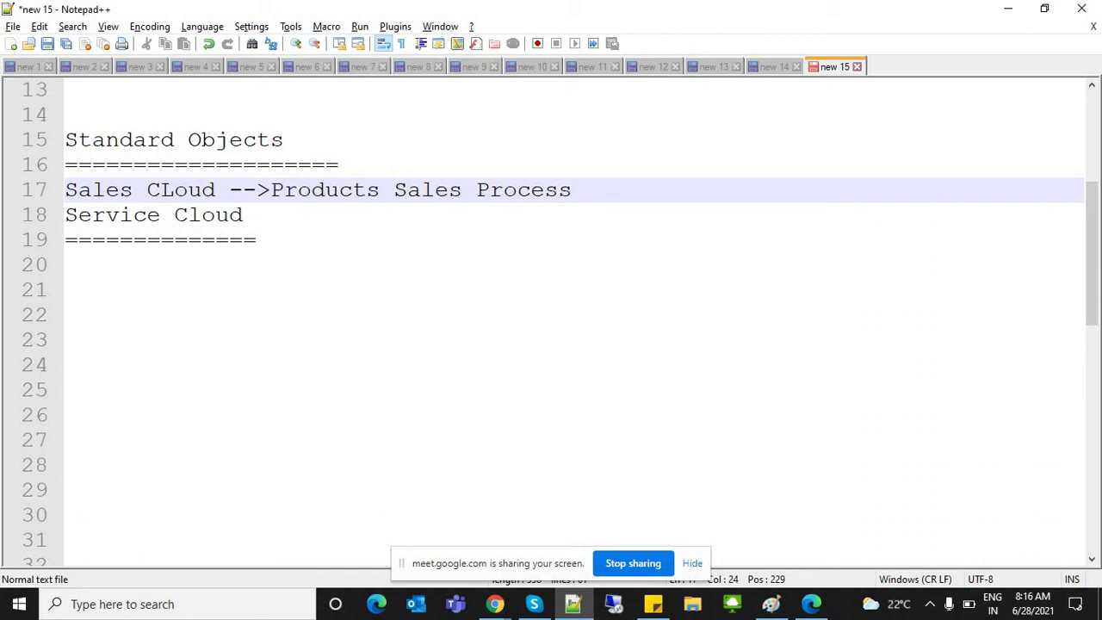
type("()")
key("Left")
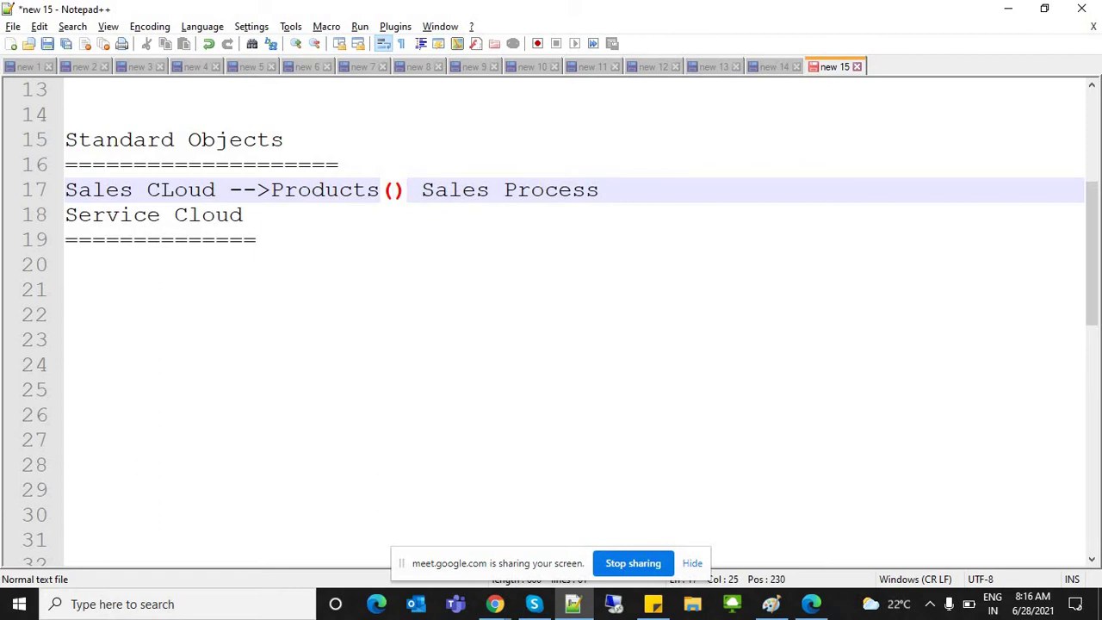
type("Electronics, m")
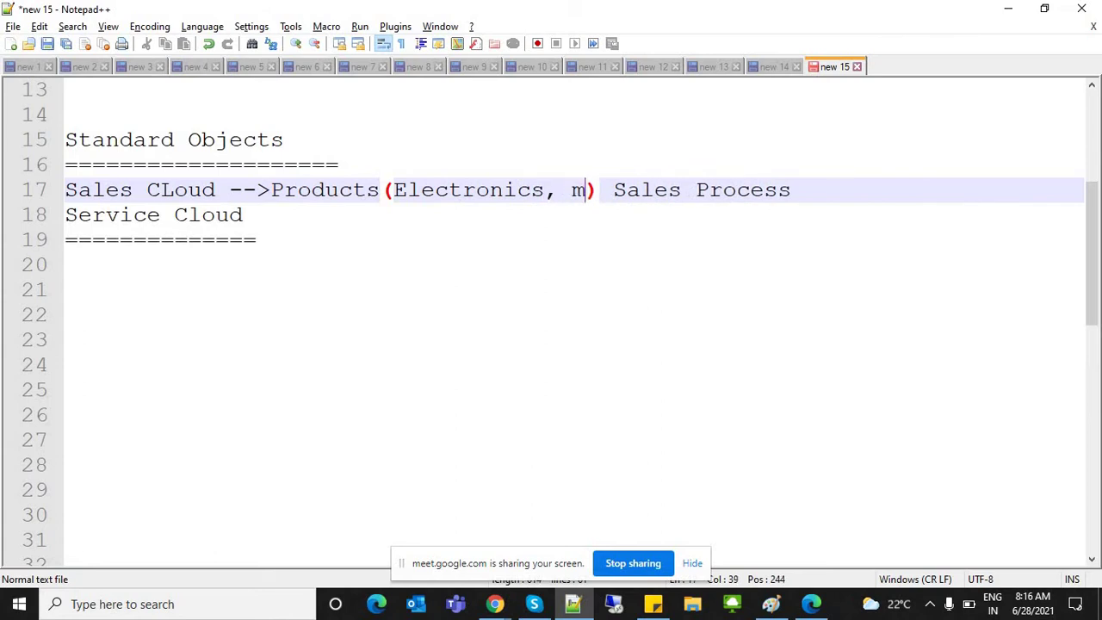
type("EC")
key("BackSpace")
key("BackSpace")
key("BackSpace")
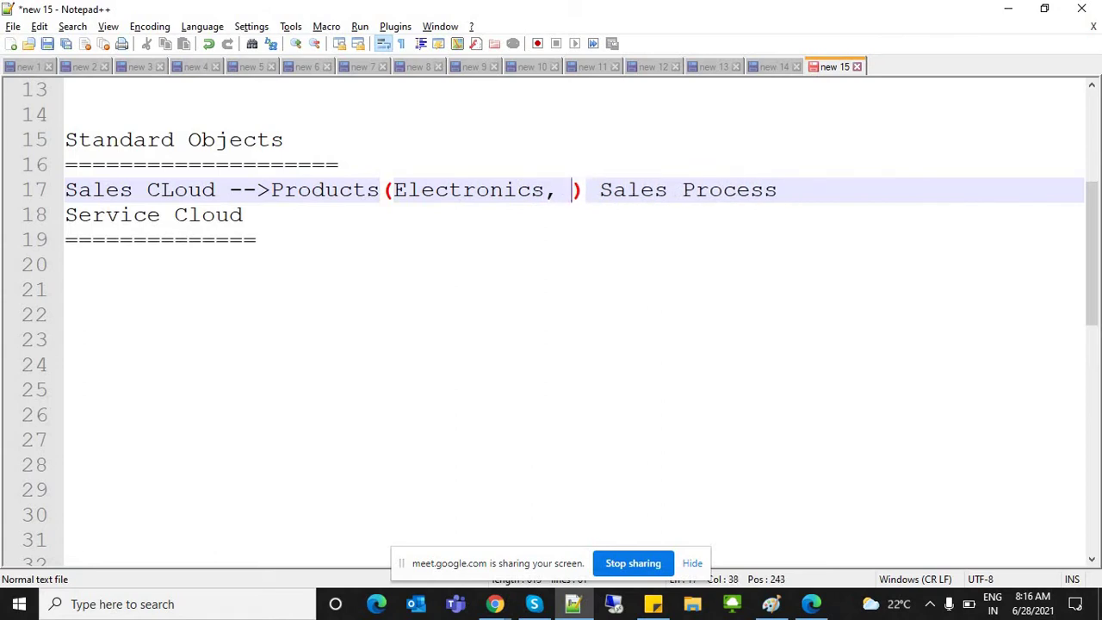
type("Mecha")
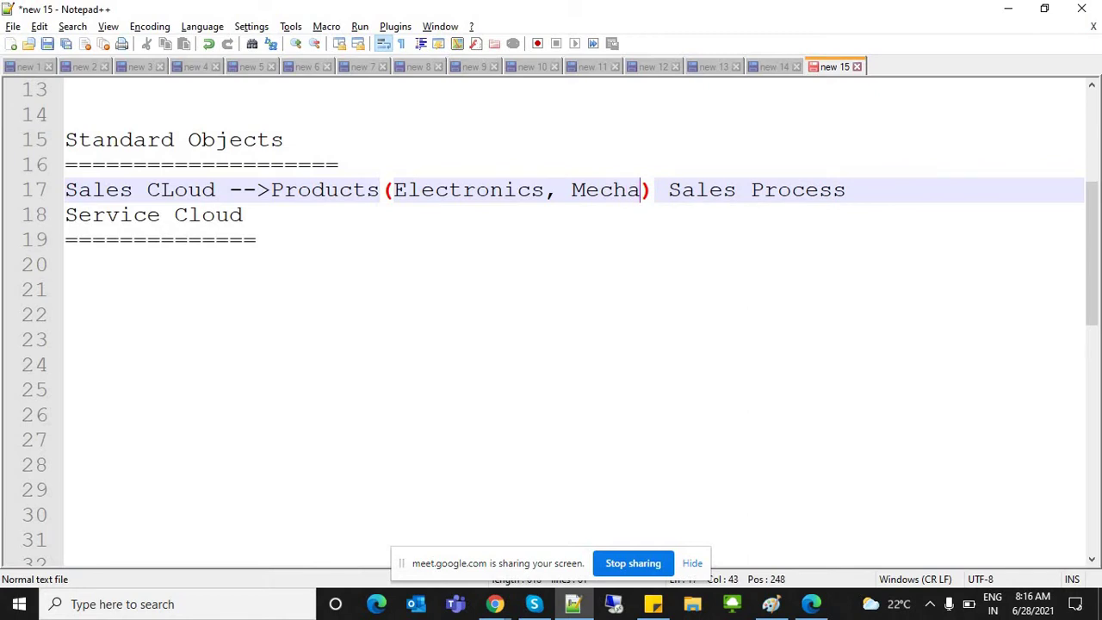
type("nary")
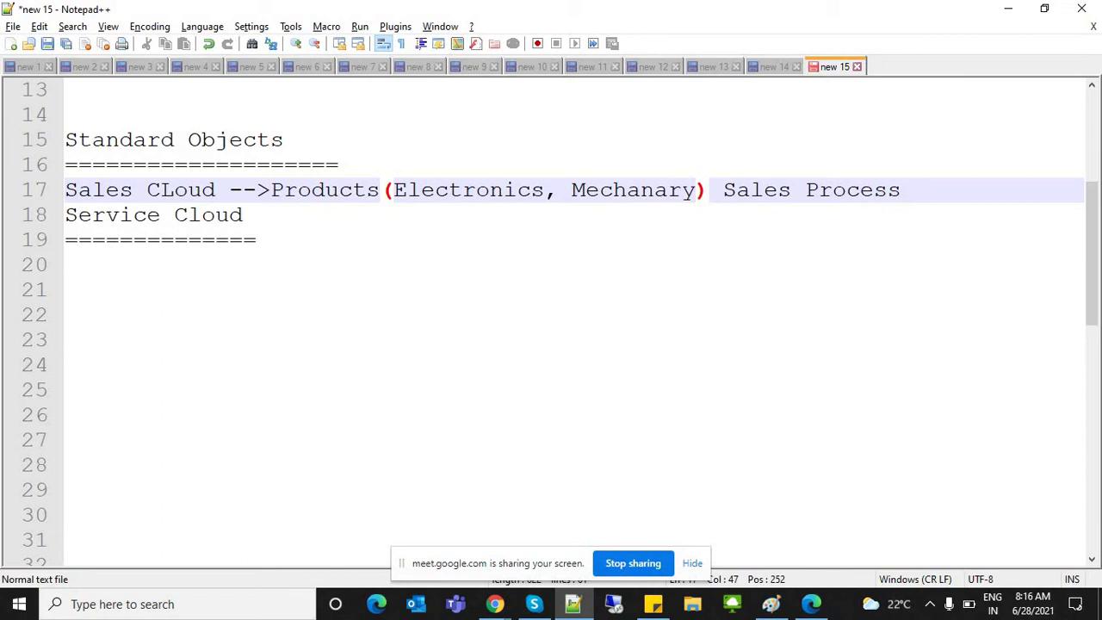
left_click(544, 189)
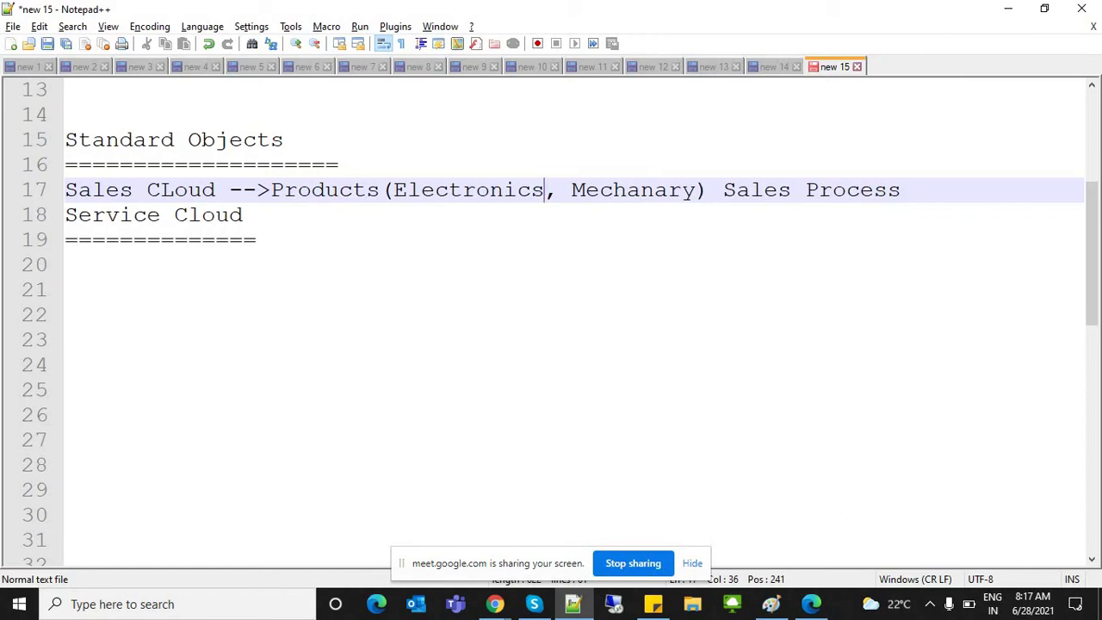
Step: Insert 'Dell Electronics =>' after the arrow on line 17, replacing ABC with Dell
double_click(284, 190)
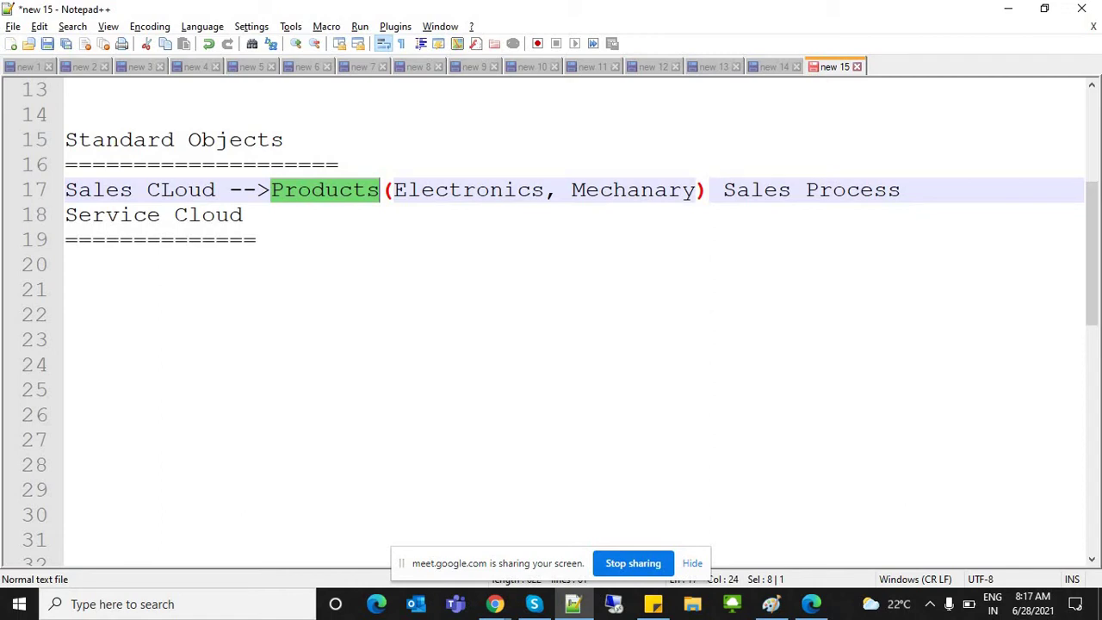
left_click_drag(723, 189, 901, 189)
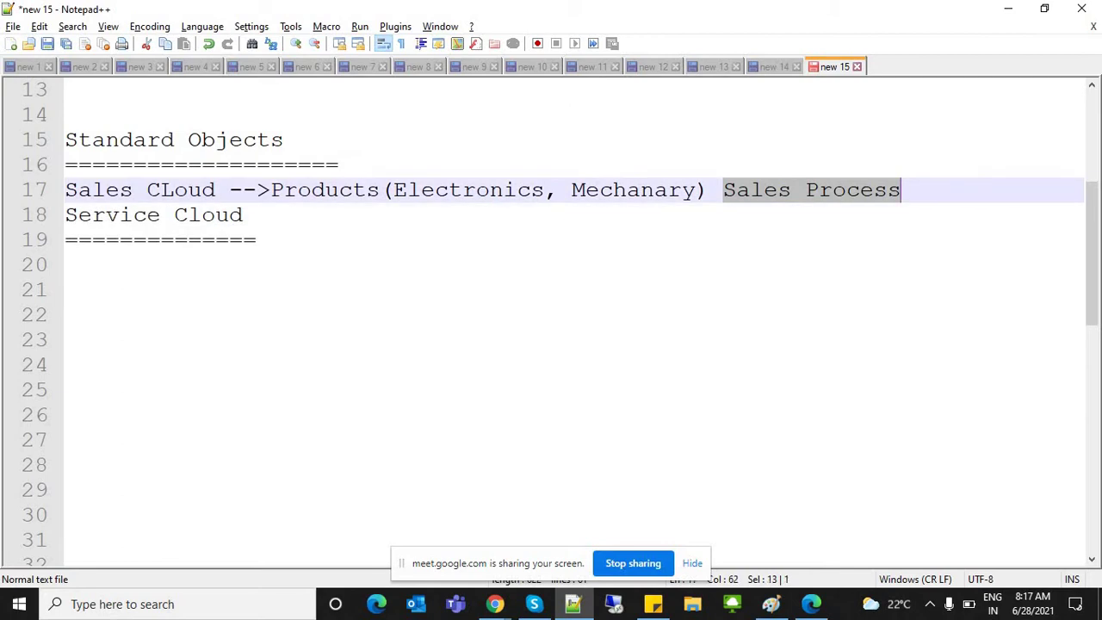
key("Right")
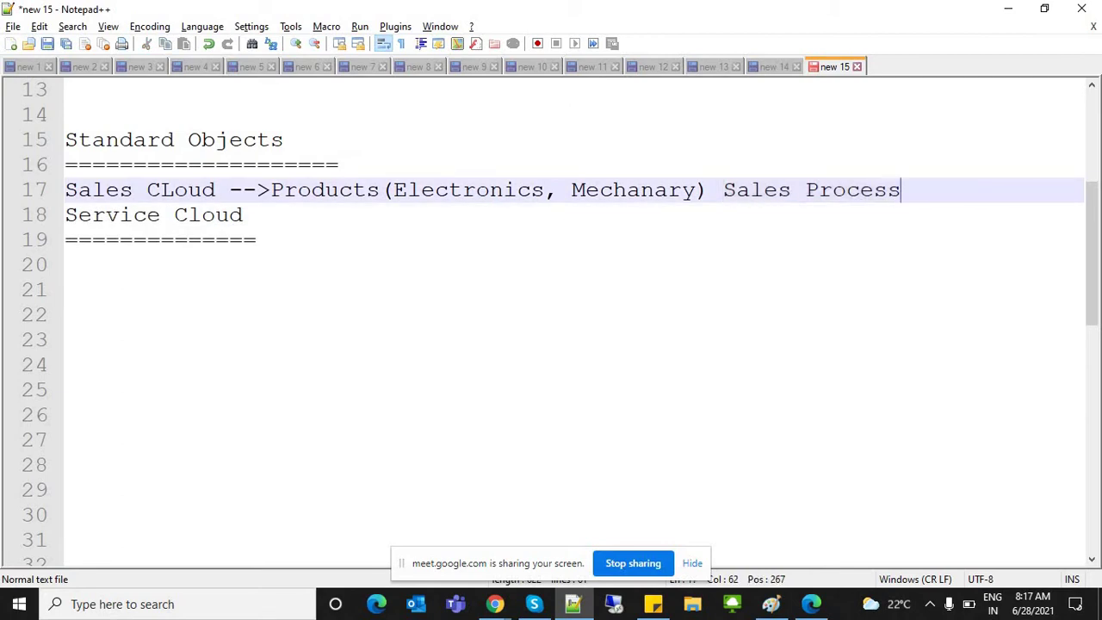
left_click(271, 190)
type("ABC Elec")
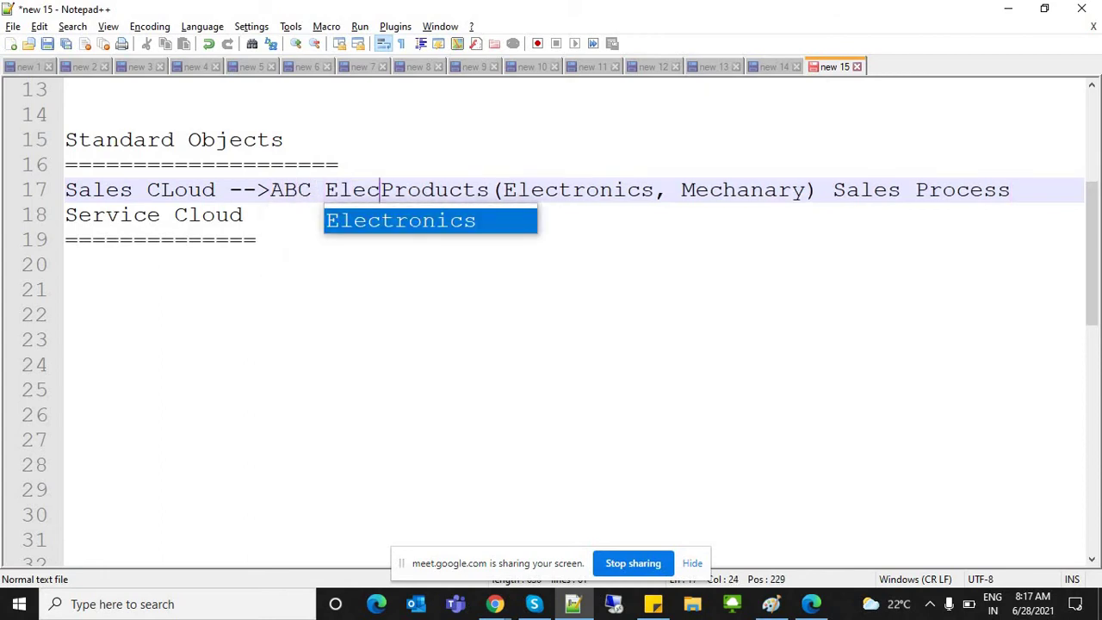
type("tro")
key("BackSpace")
type("ronics ")
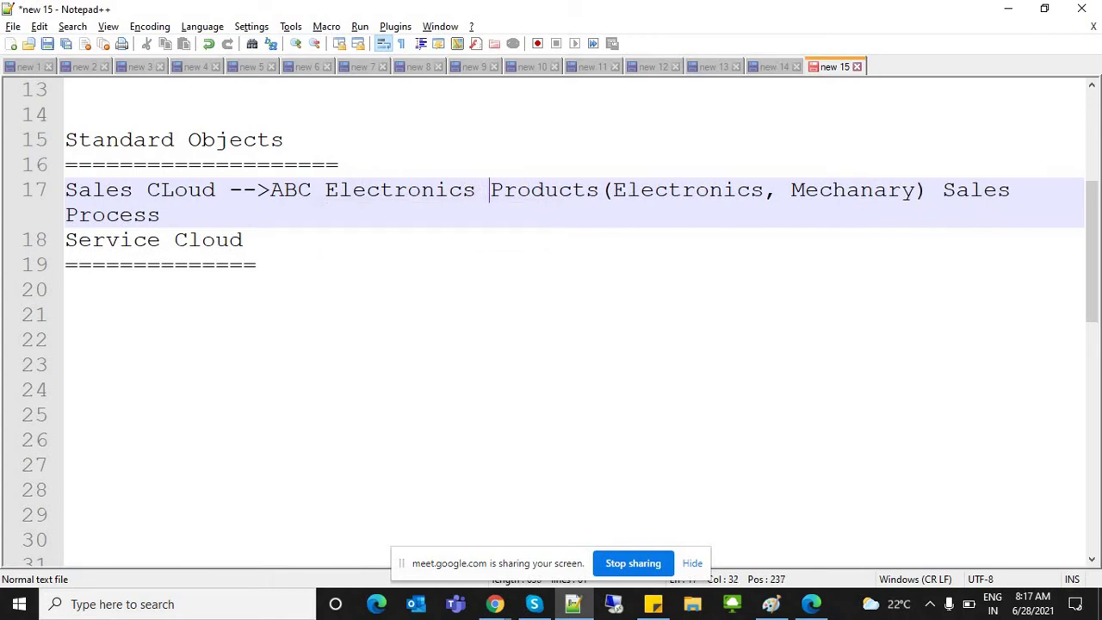
type("=>")
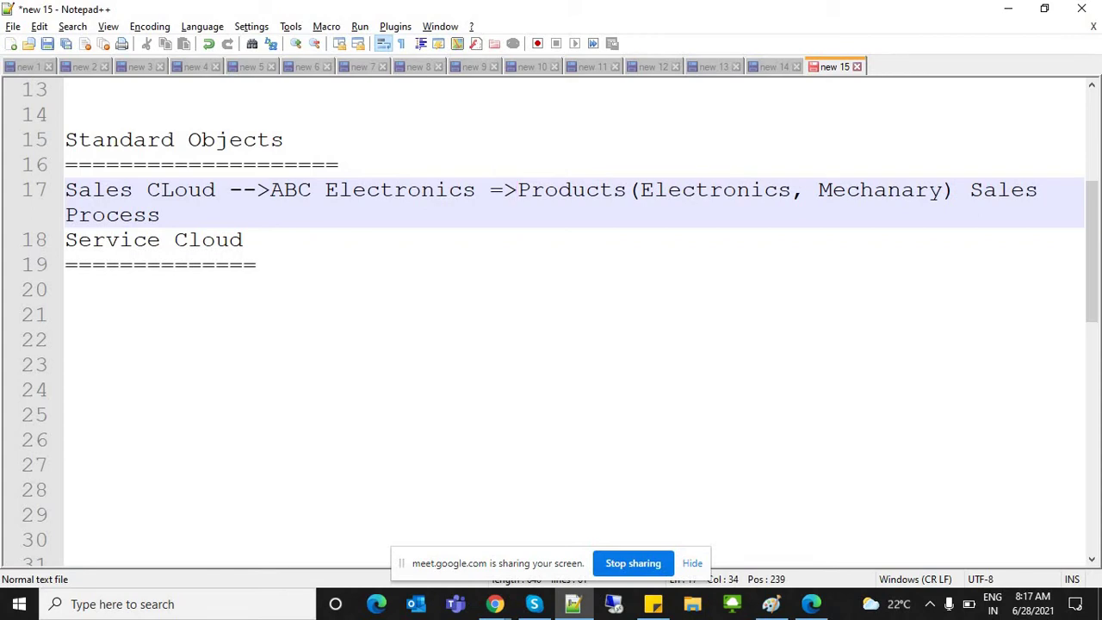
double_click(284, 189)
type("Dell")
double_click(284, 190)
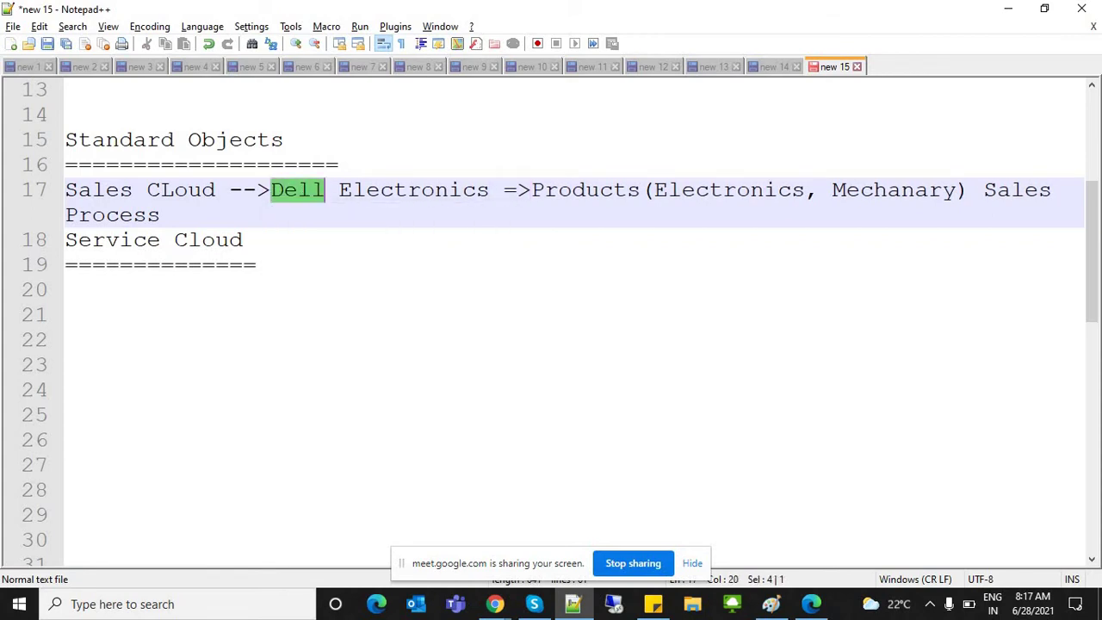
Step: Move Sales Process onto its own line below the Sales Cloud line
left_click(505, 189)
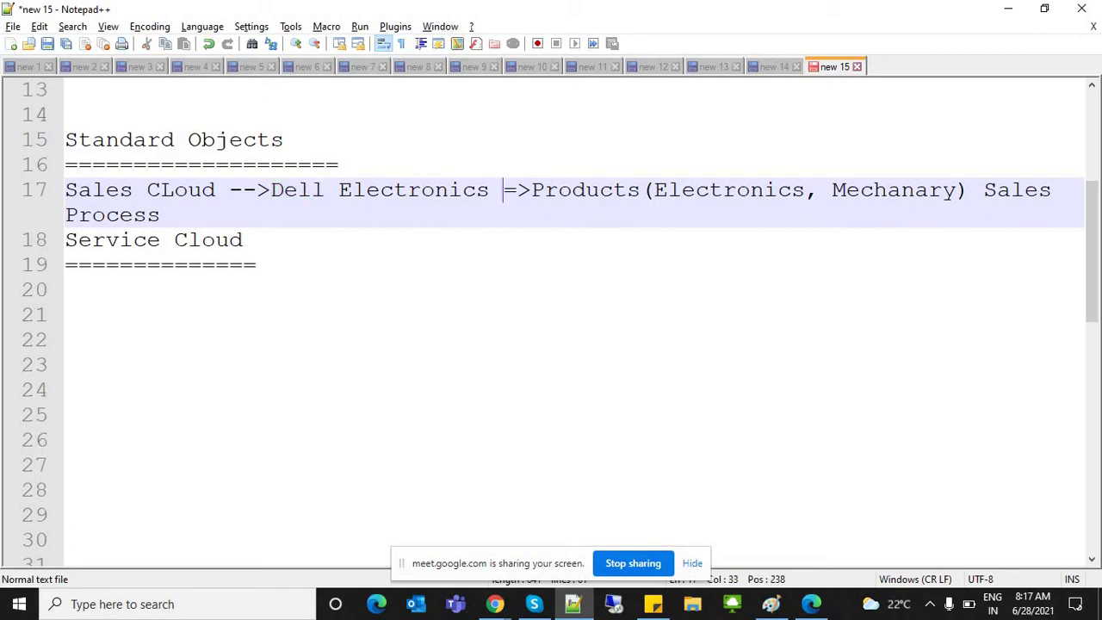
left_click_drag(545, 189, 641, 189)
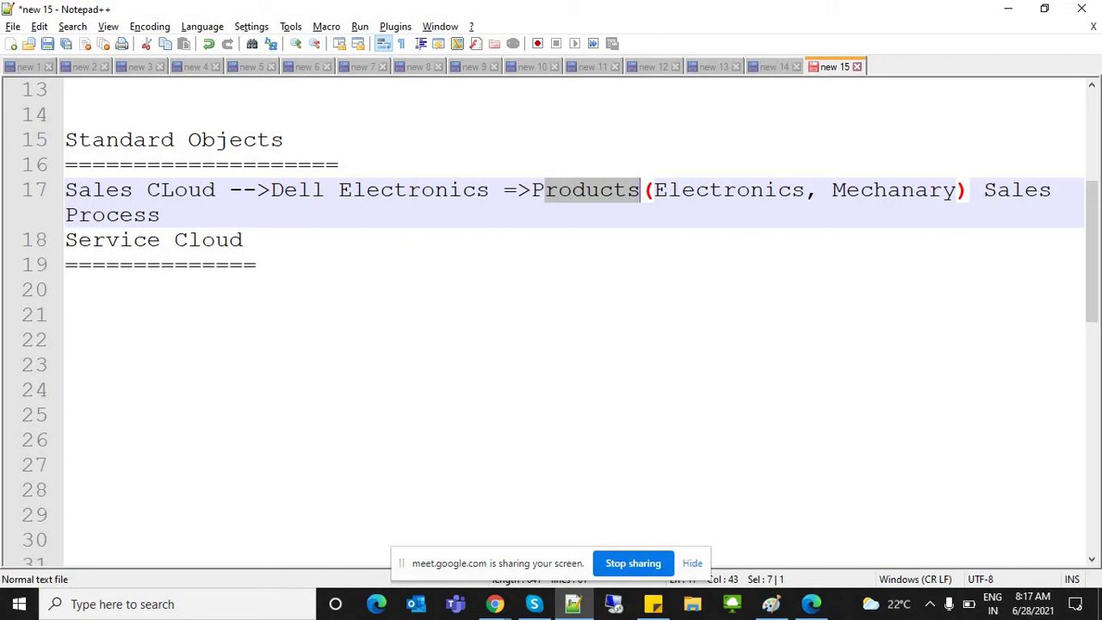
left_click(436, 189)
left_click_drag(271, 189, 640, 189)
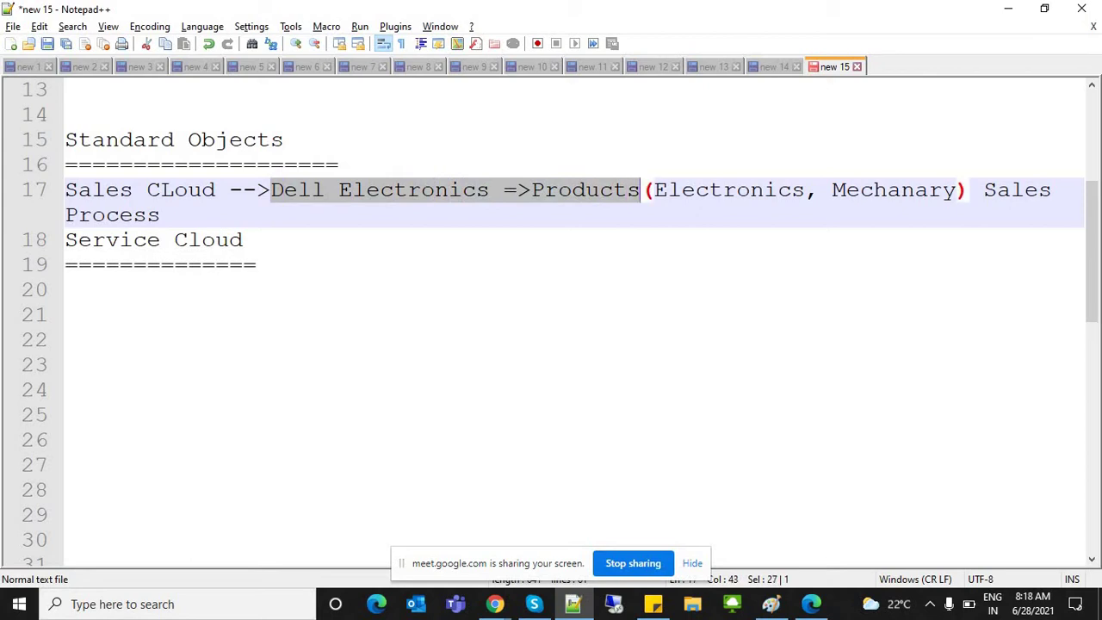
left_click(983, 189)
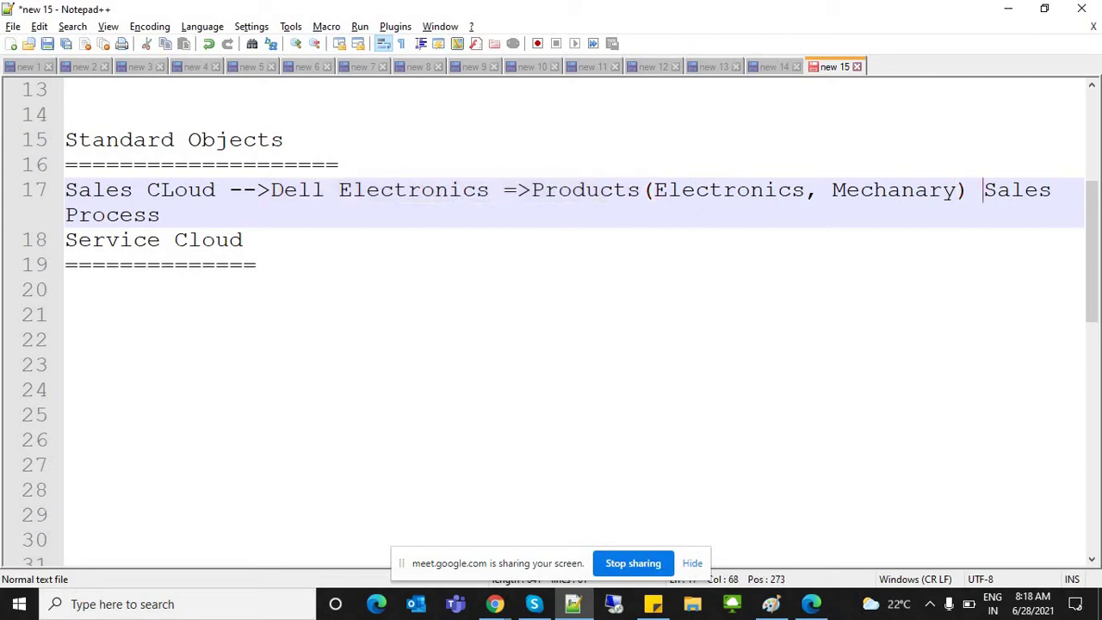
key("Return")
left_click(242, 214)
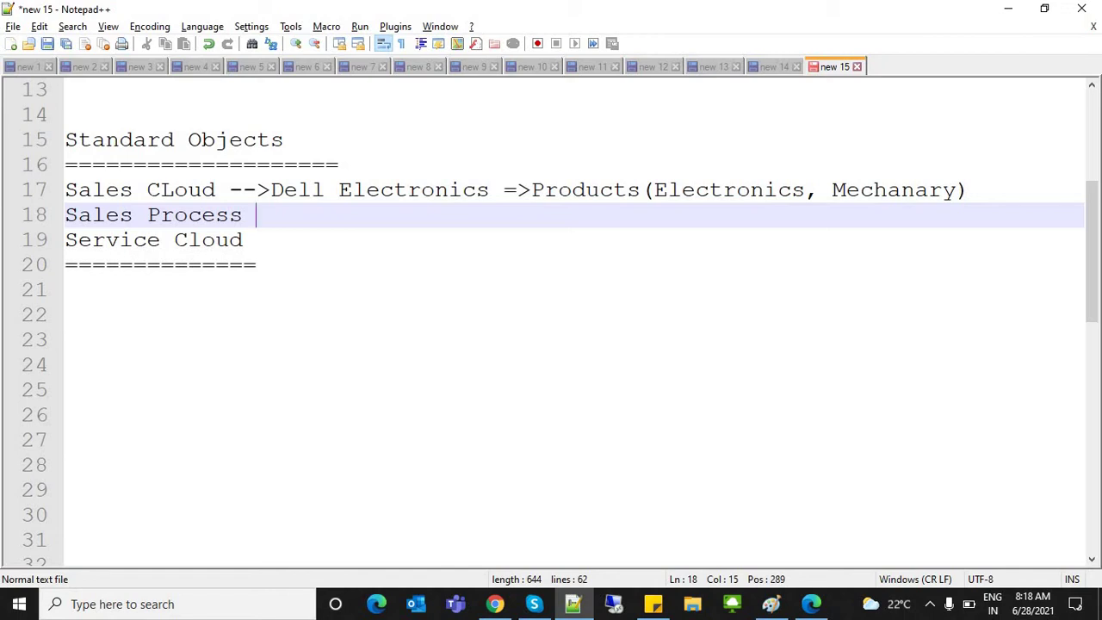
Step: Add a line with 1 under Sales Process, then switch to the Google Meet tab
key("Return")
key("Return")
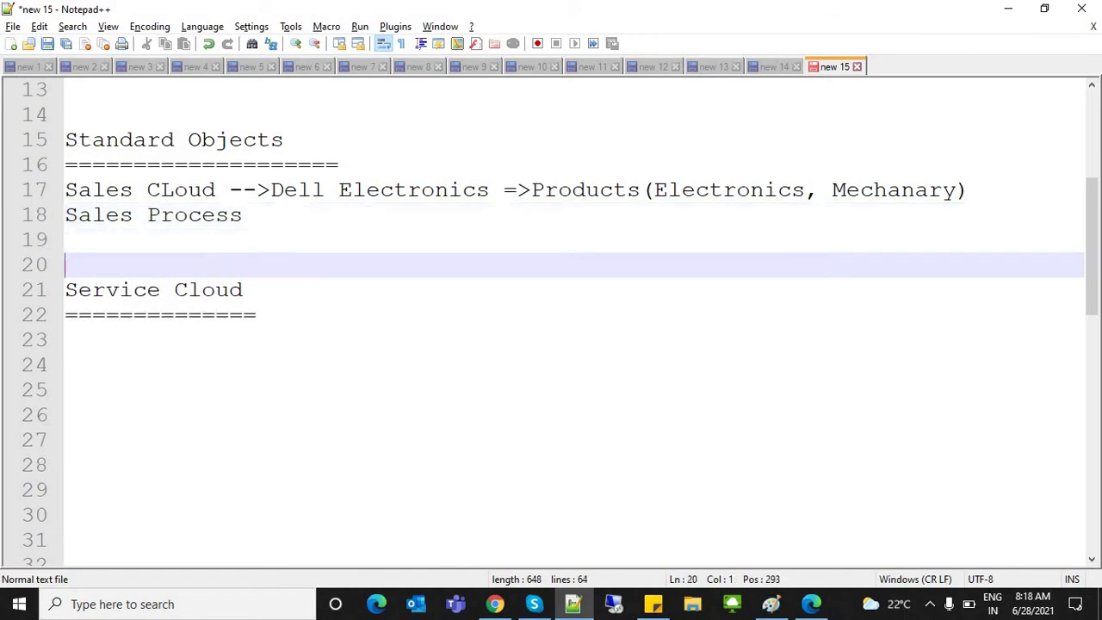
key("Up")
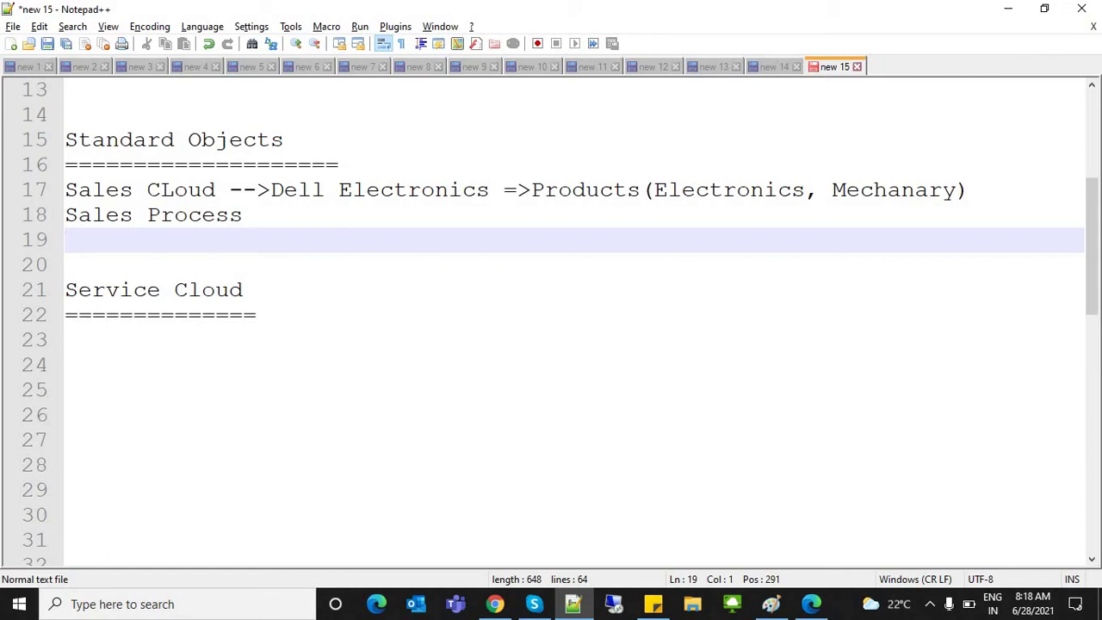
type("1")
key("alt+Tab")
key("ctrl+1")
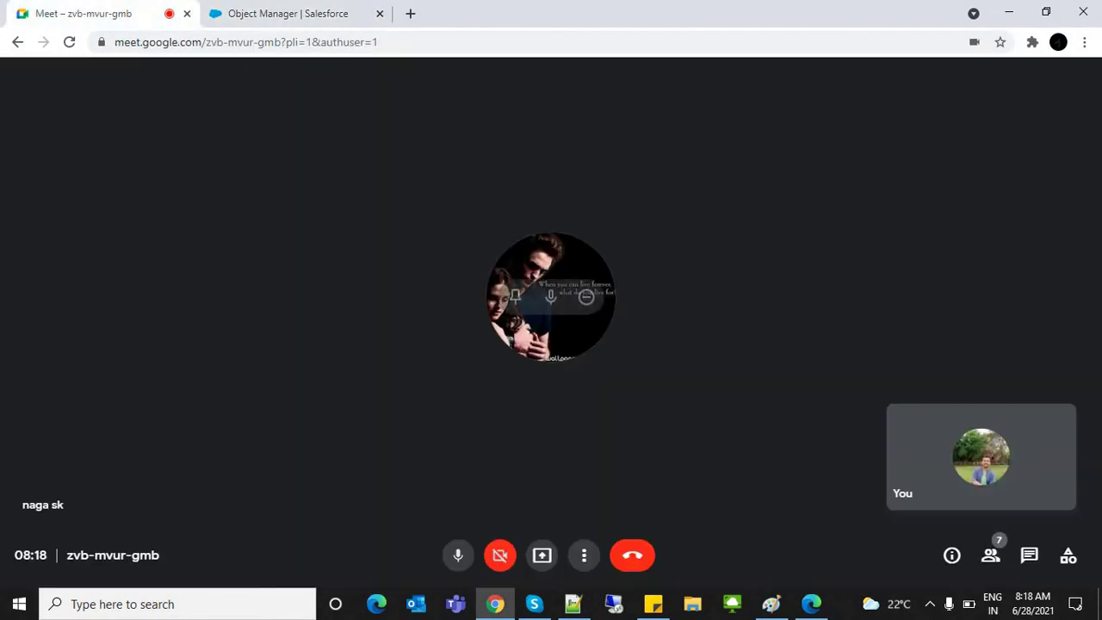
Step: Share the entire screen in Google Meet, then bring the Notepad++ notes back
left_click(541, 555)
left_click(602, 438)
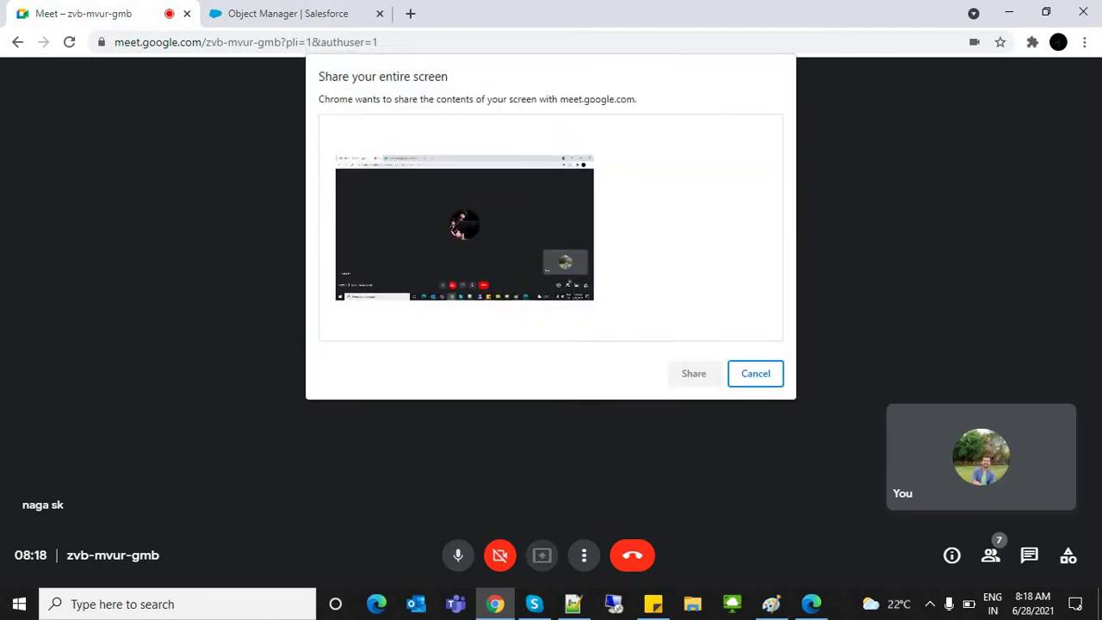
left_click(694, 373)
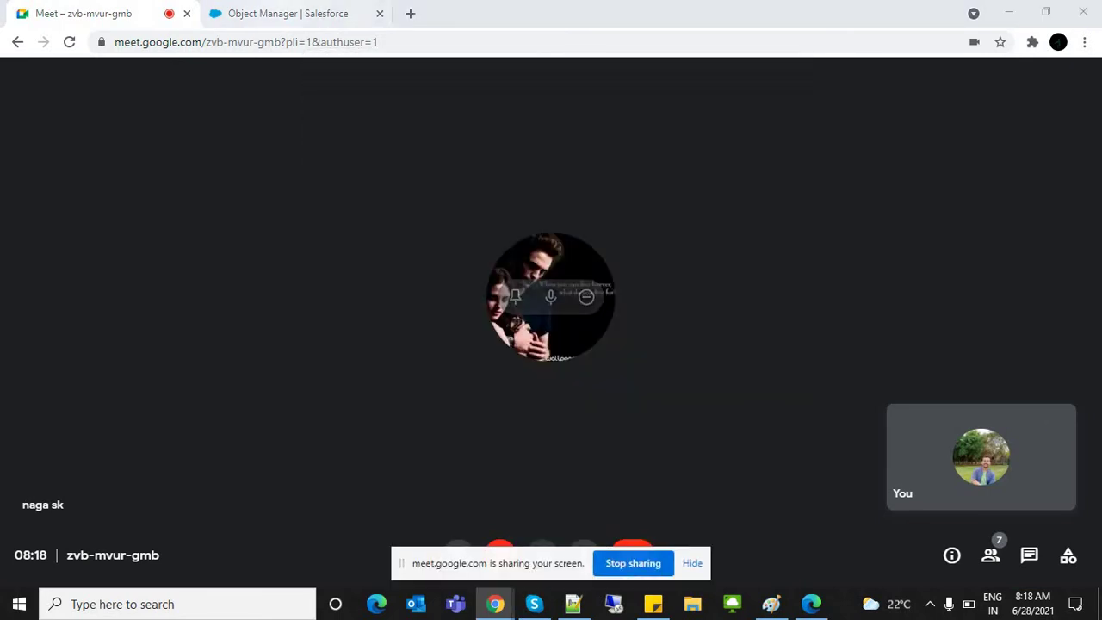
key("ctrl+2")
key("alt+Tab")
key("alt+Tab")
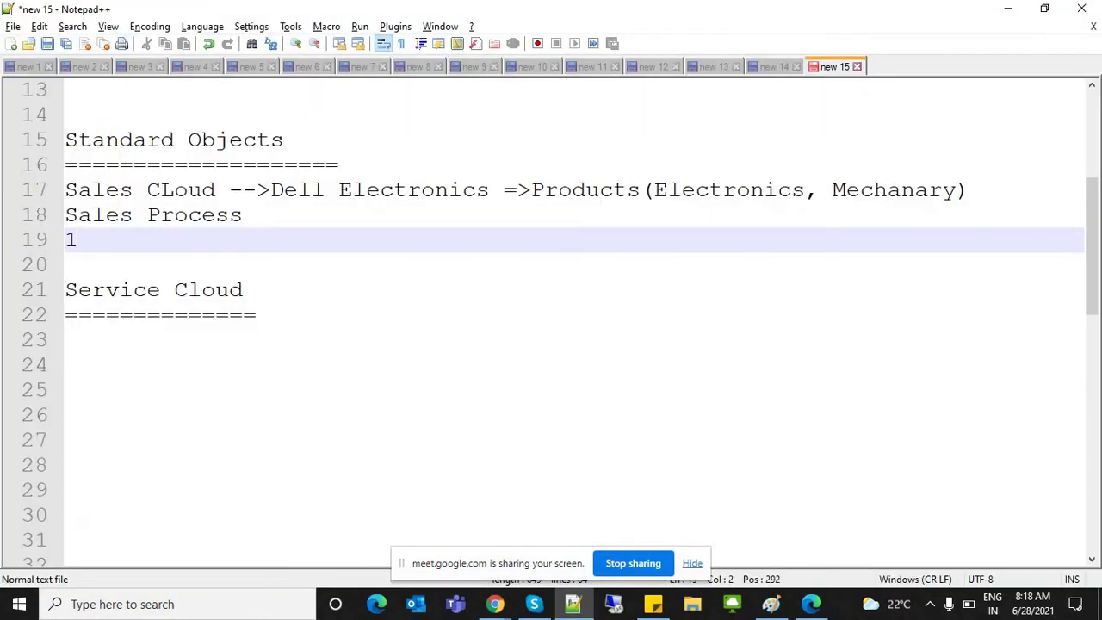
Step: Bookmark line 17 and select the text from Dell through Sales Process
left_click(57, 190)
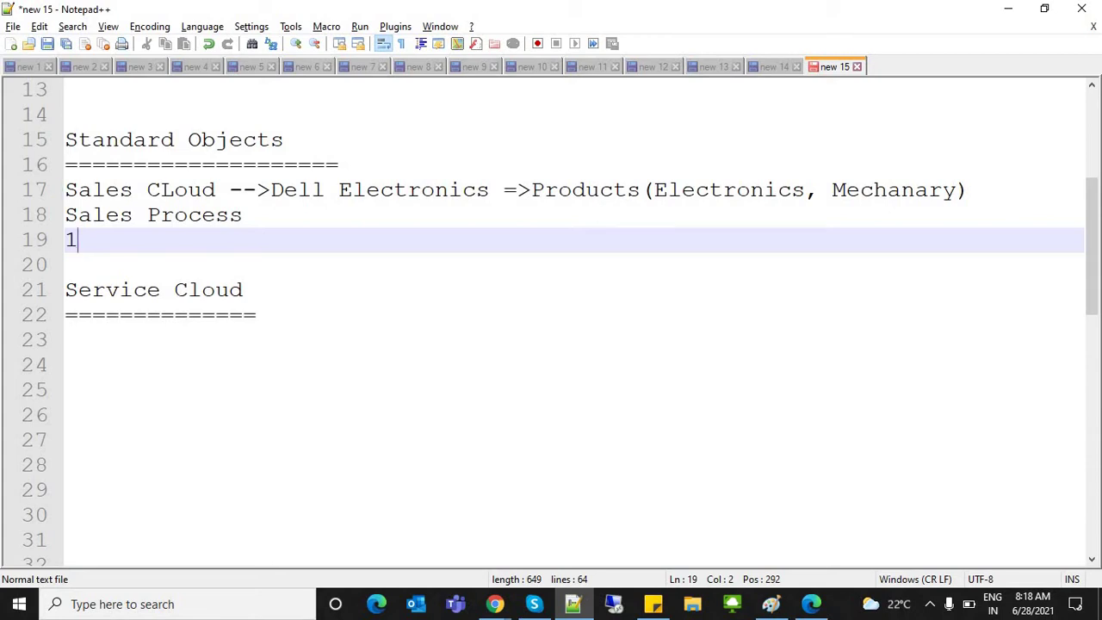
left_click(244, 215)
key("shift+Home")
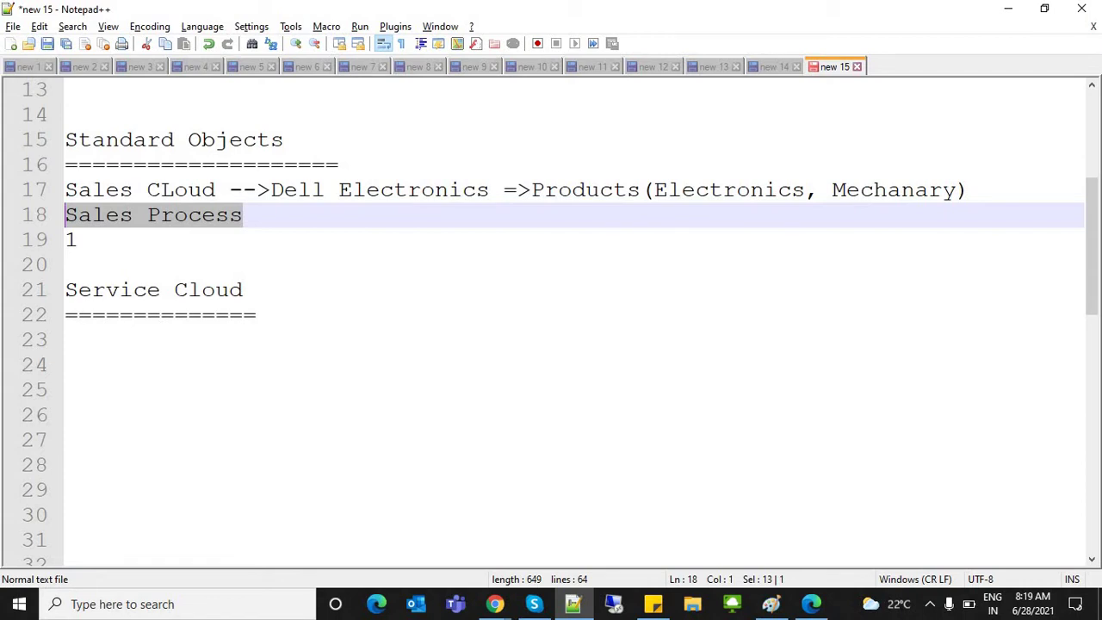
left_click(270, 189)
key("shift+Down")
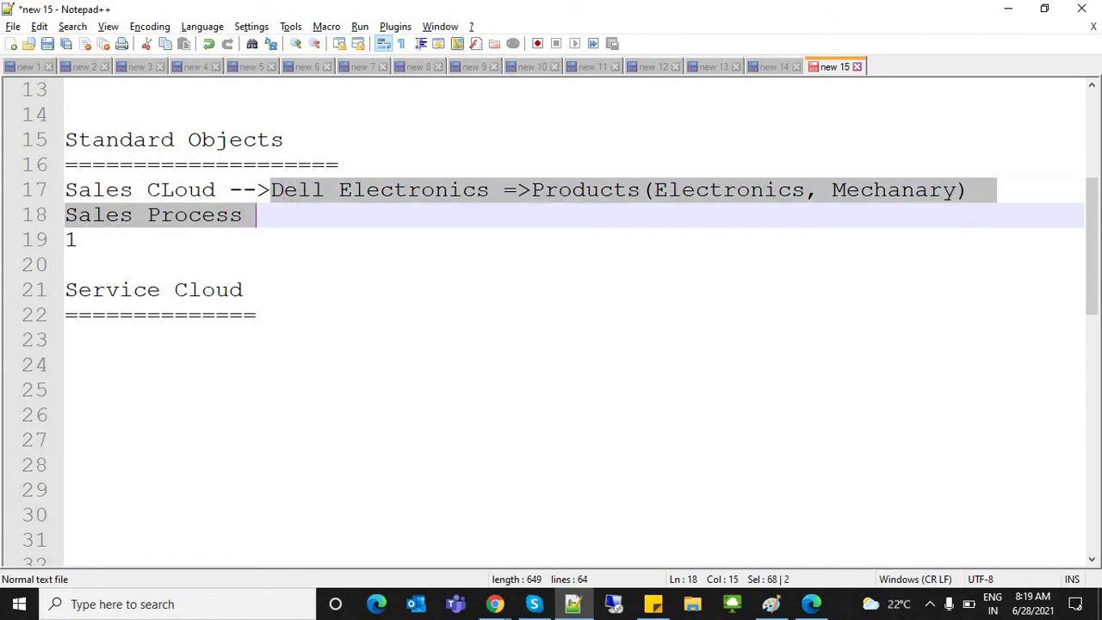
Step: Complete the first list item as '1. Sales Cloud' on line 19
left_click(78, 239)
type(".")
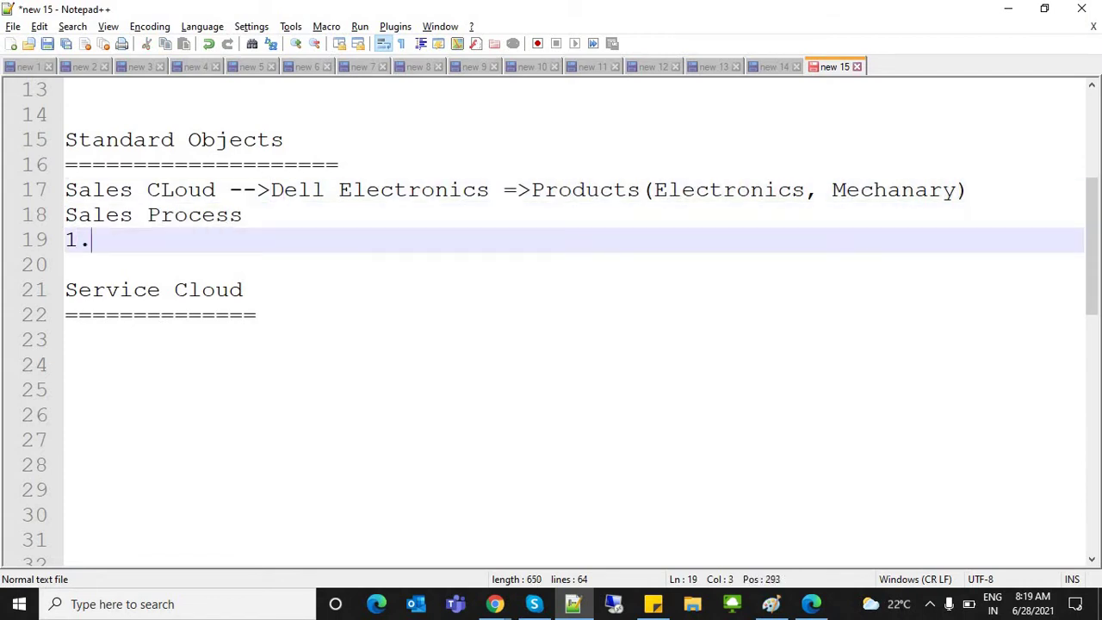
type(" Salesfor")
key("BackSpace")
key("BackSpace")
key("BackSpace")
type("Cloud")
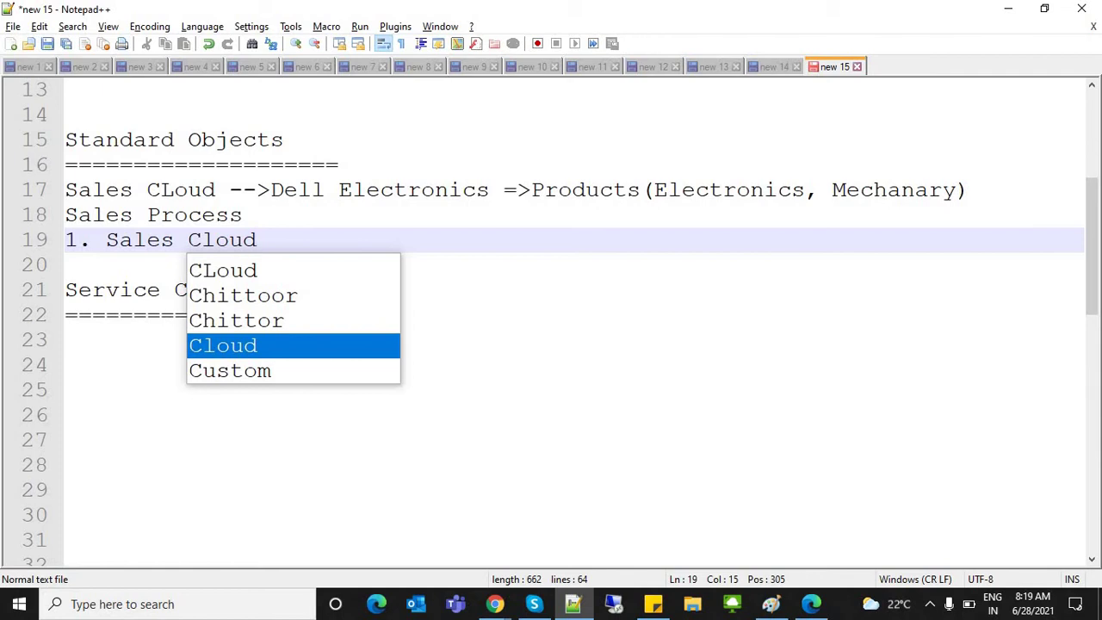
left_click(147, 239)
left_click(256, 240)
Step: Add '2. Service Cloud' as the second list item
key("Return")
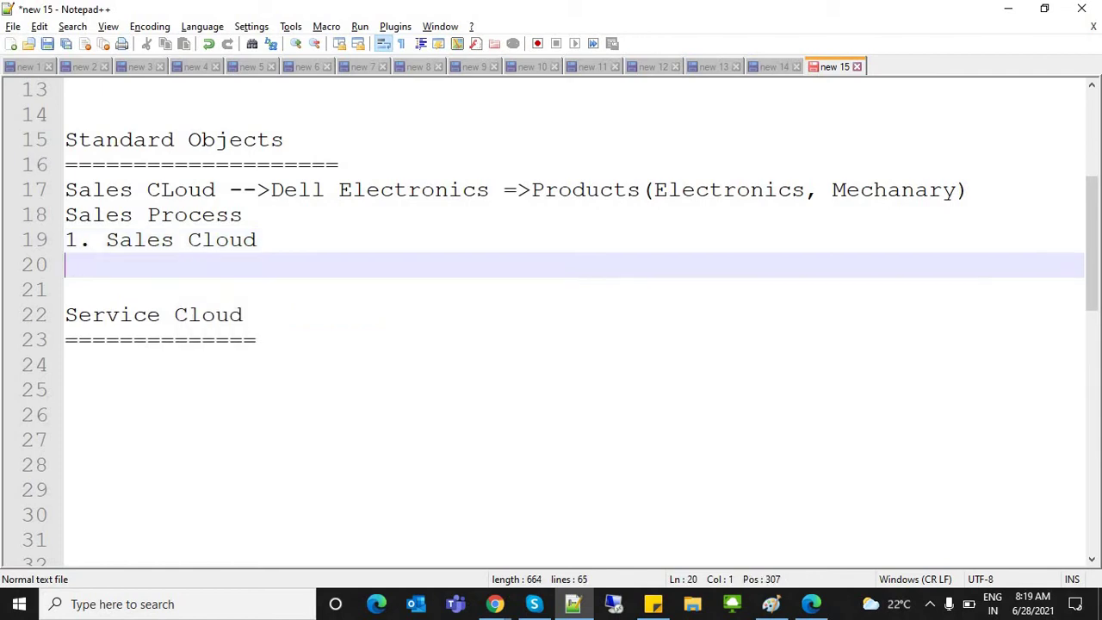
type("2. Service C")
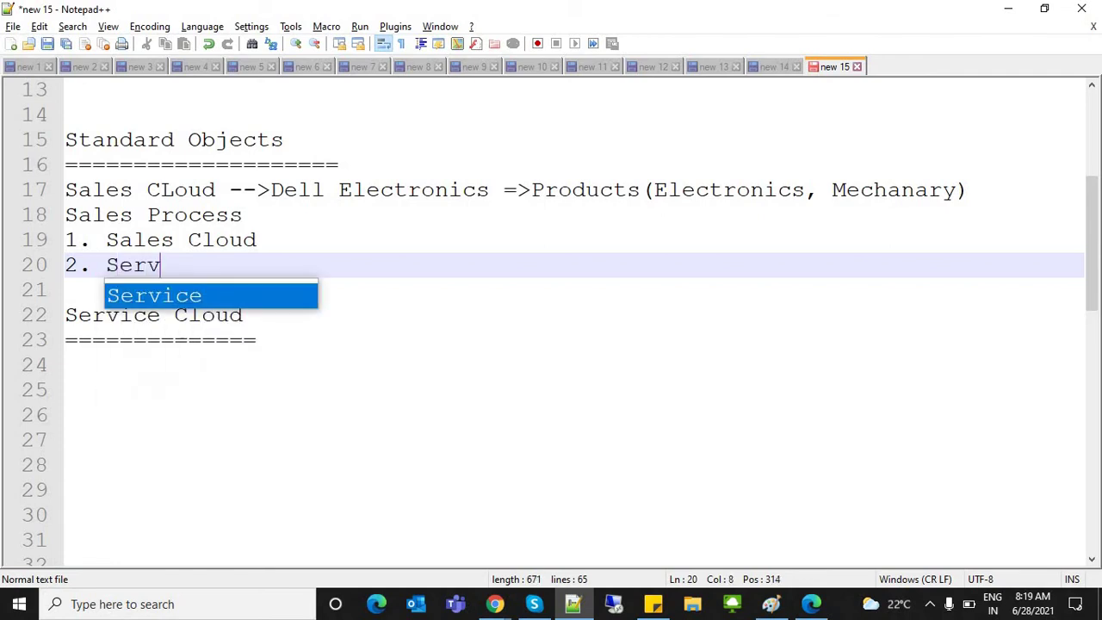
key("Escape")
type("loud")
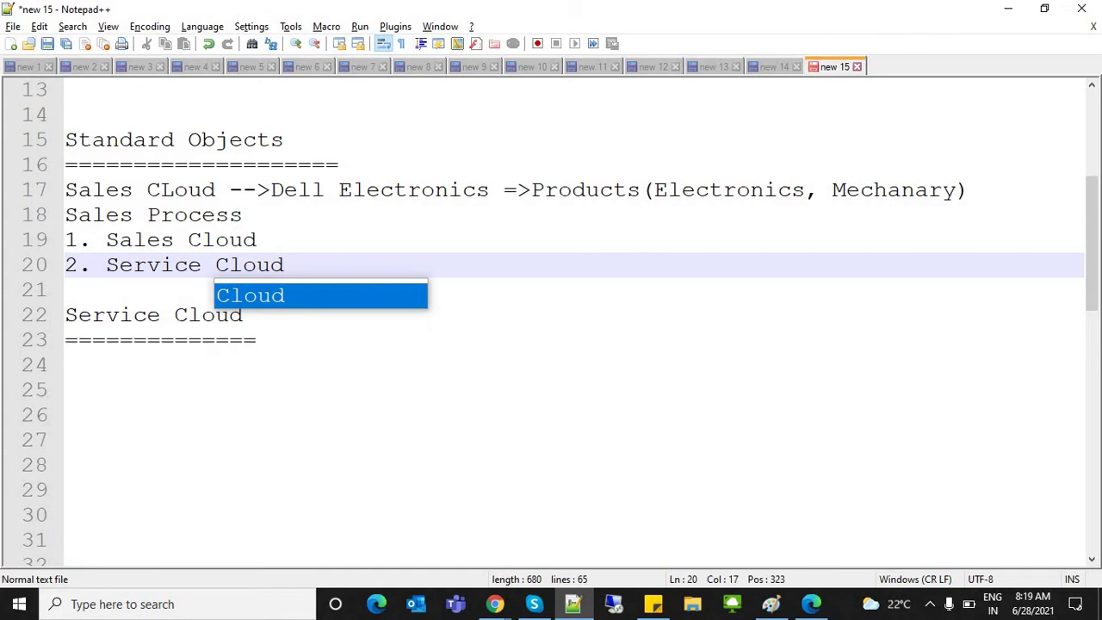
left_click(188, 239)
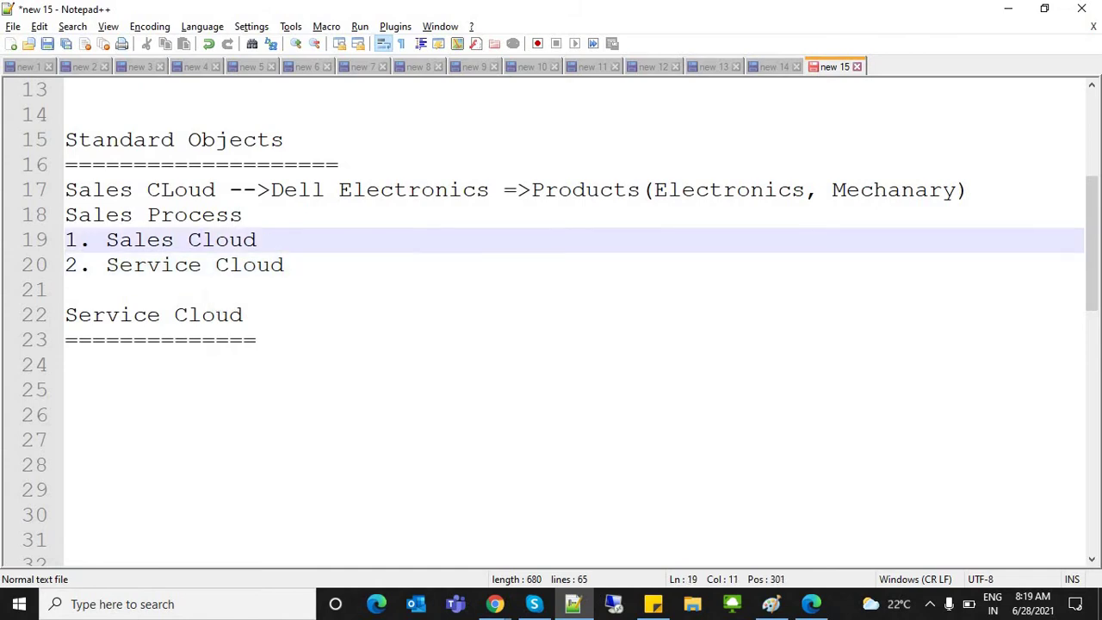
Step: Append '- Dell Sales' to item 1 so it reads 'Sales Cloud- Dell Sales'
left_click(257, 240)
key("Return")
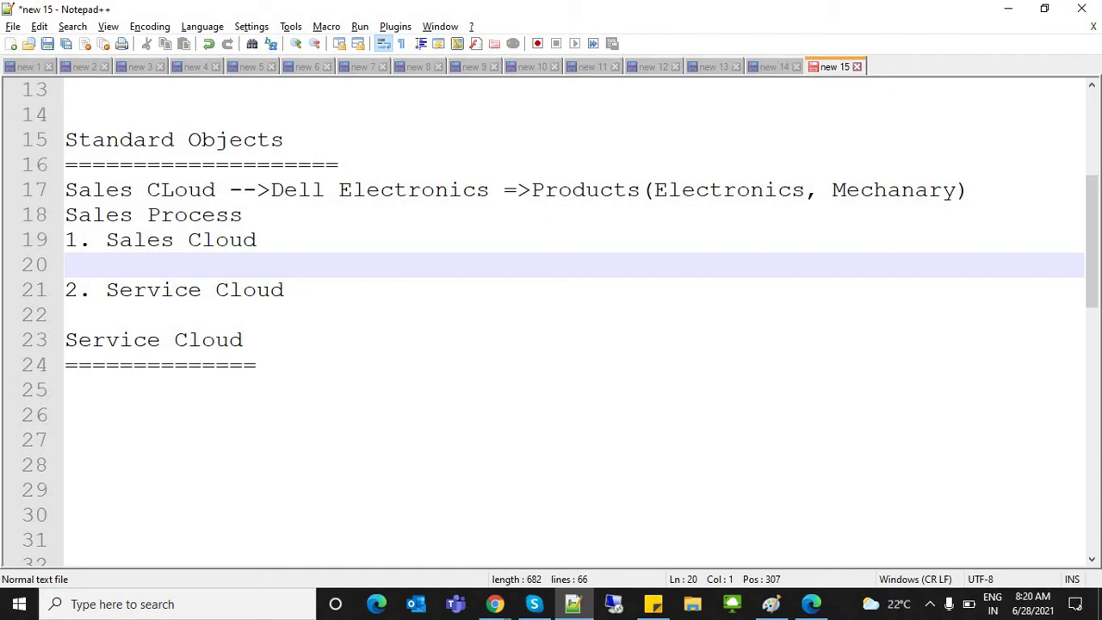
left_click(256, 239)
type("-")
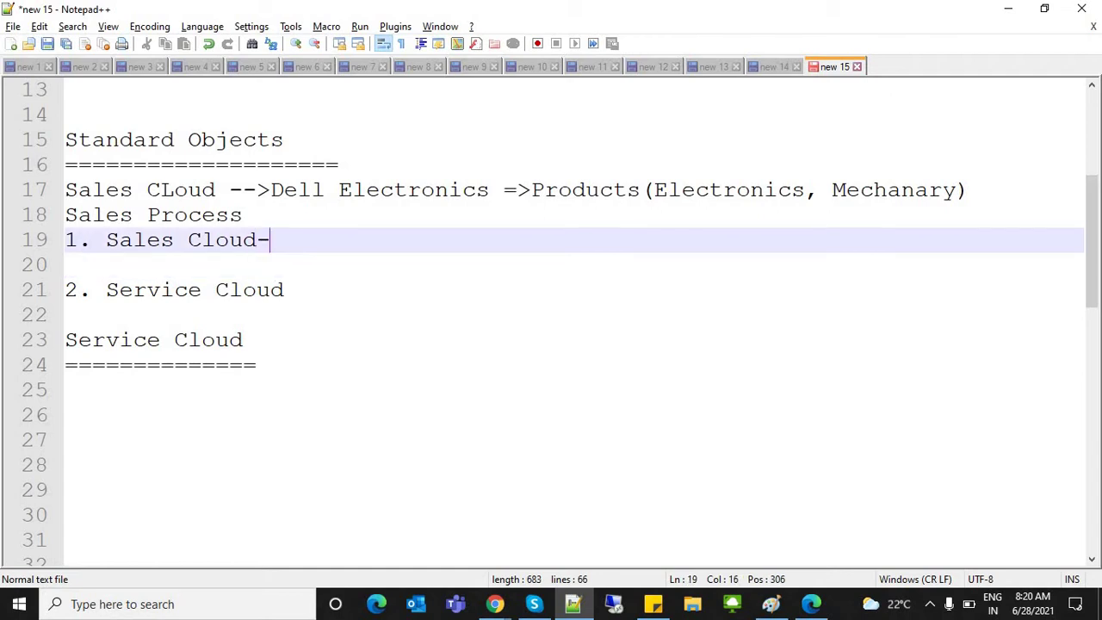
type(" Dell Sales")
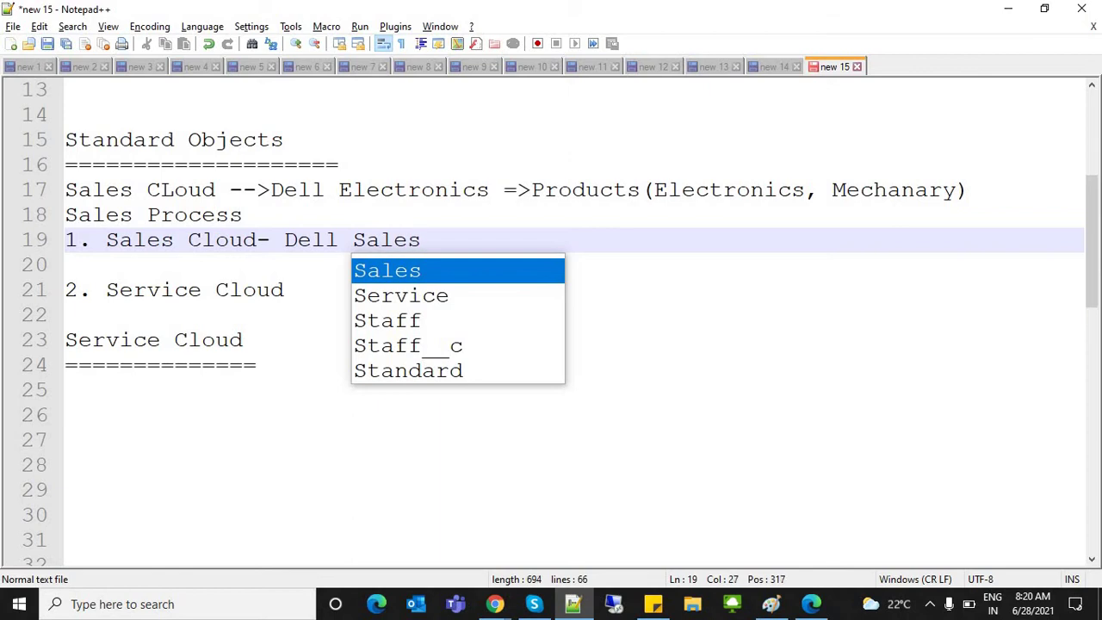
left_click(65, 264)
left_click(284, 240)
left_click_drag(284, 239, 420, 240)
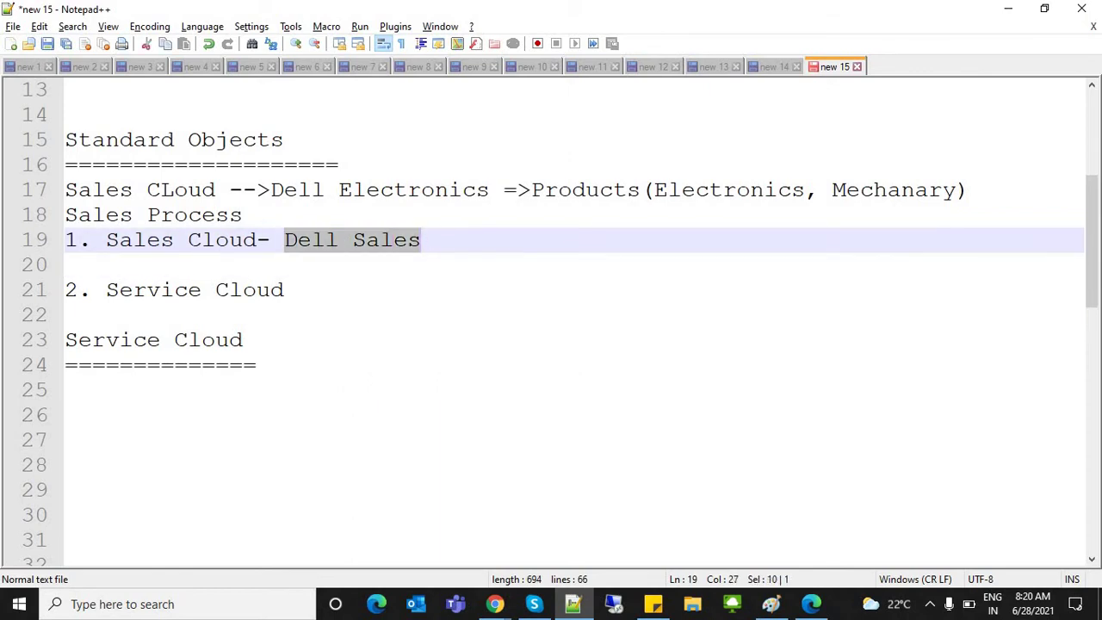
Step: Add an indented 'App -Dell Sales' line beneath it, followed by a new blank line
left_click(65, 264)
key("Tab")
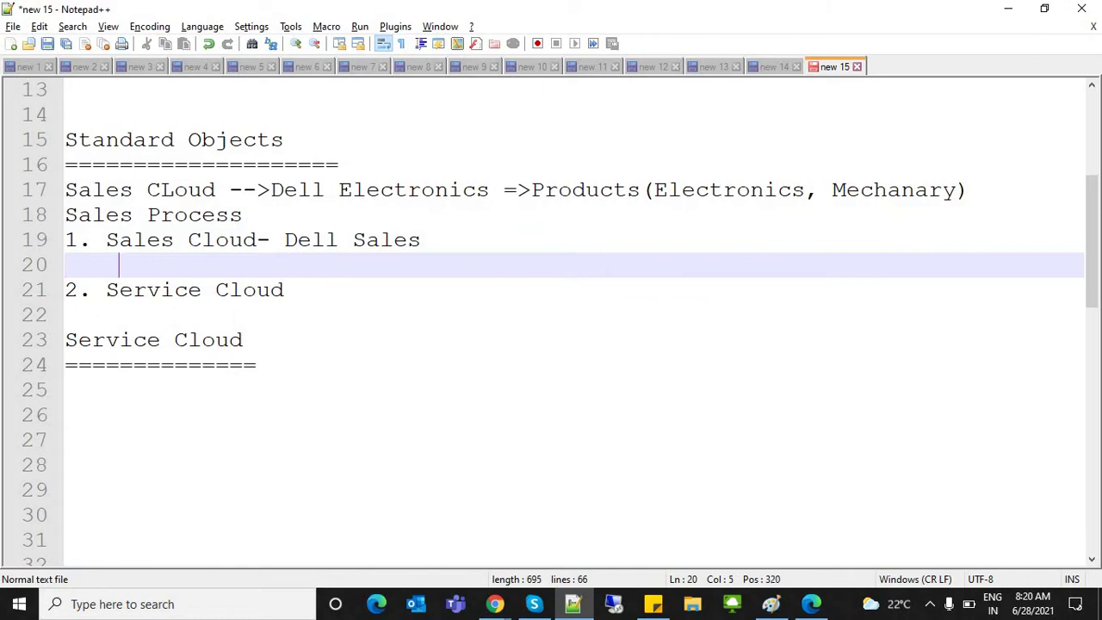
type("App -D")
type("ell Sser")
key("BackSpace")
key("BackSpace")
key("BackSpace")
key("BackSpace")
type("Sales")
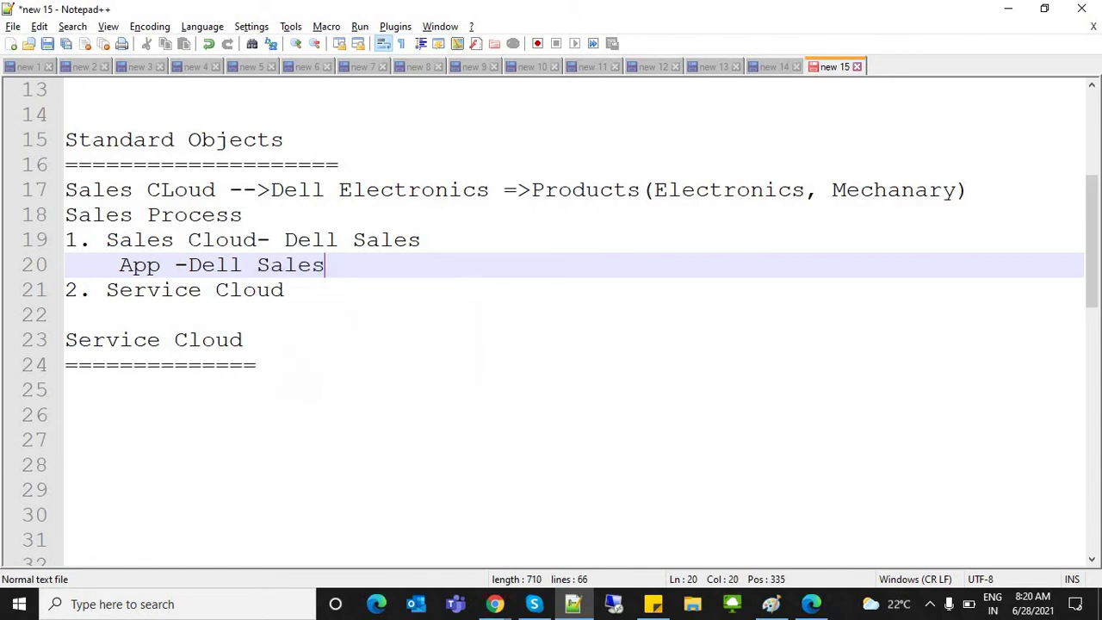
key("Return")
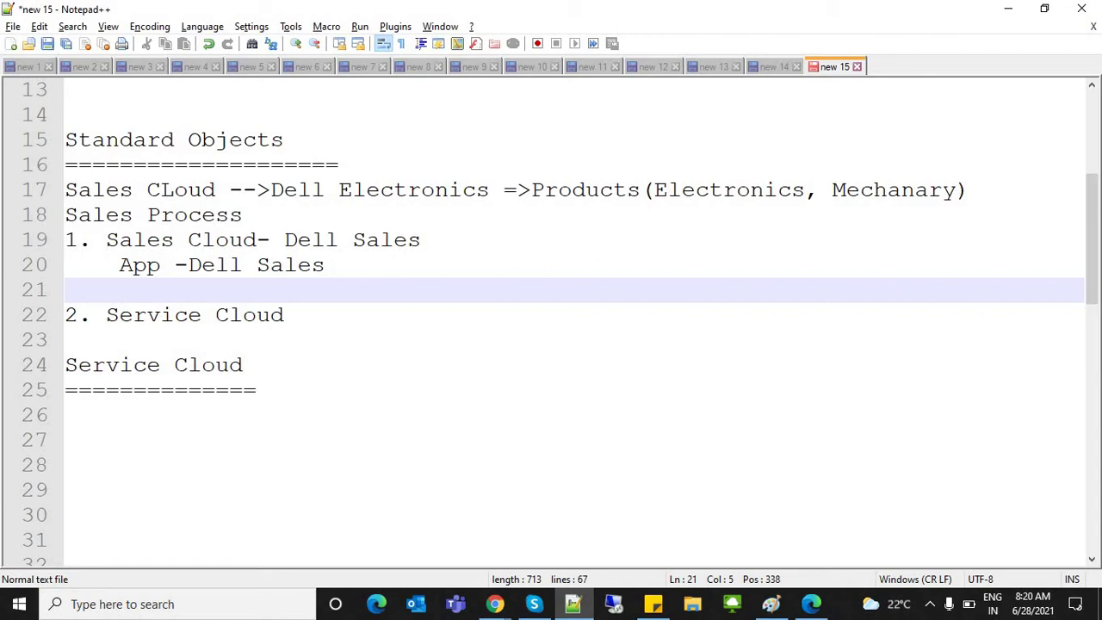
left_click_drag(65, 240, 325, 265)
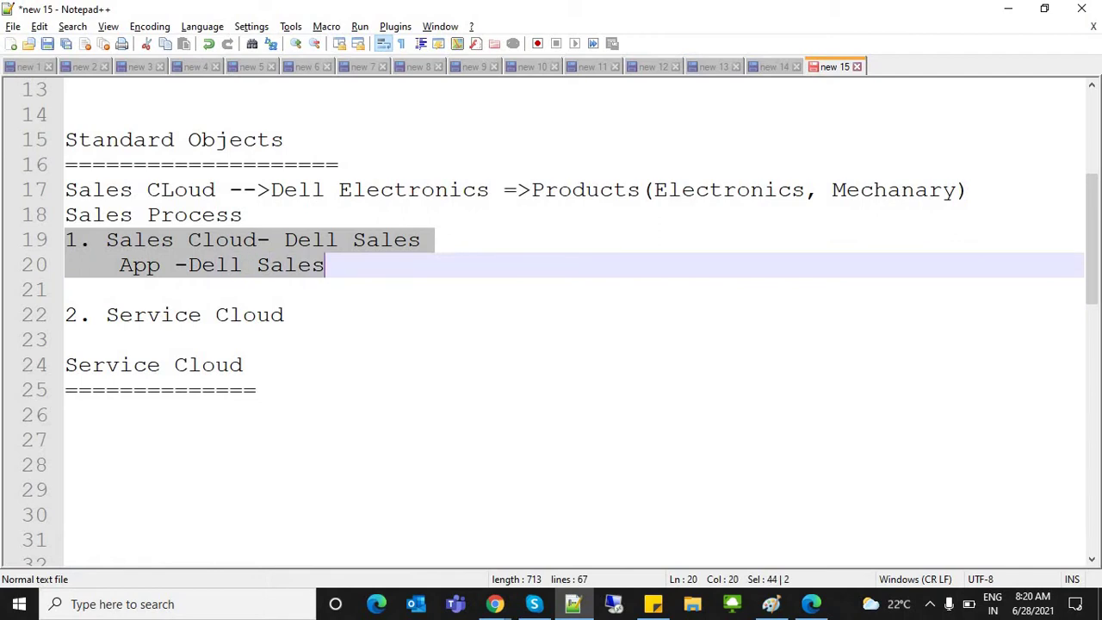
left_click(119, 290)
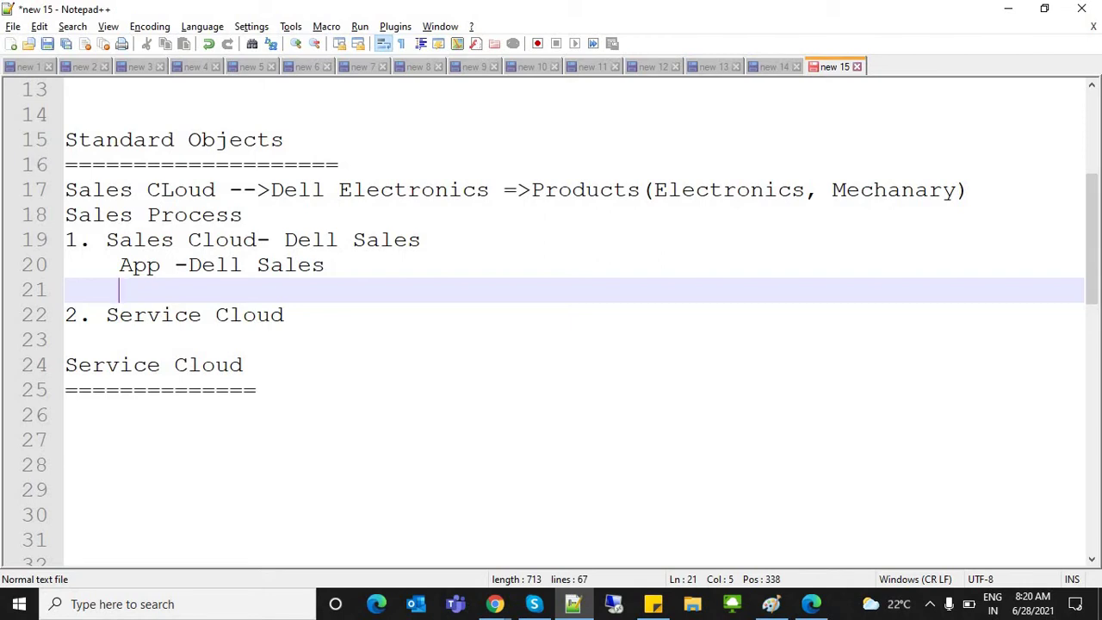
Step: List Campaign, Lead, Account and Contacts on separate indented lines
type("L")
key("BackSpace")
type("Camp")
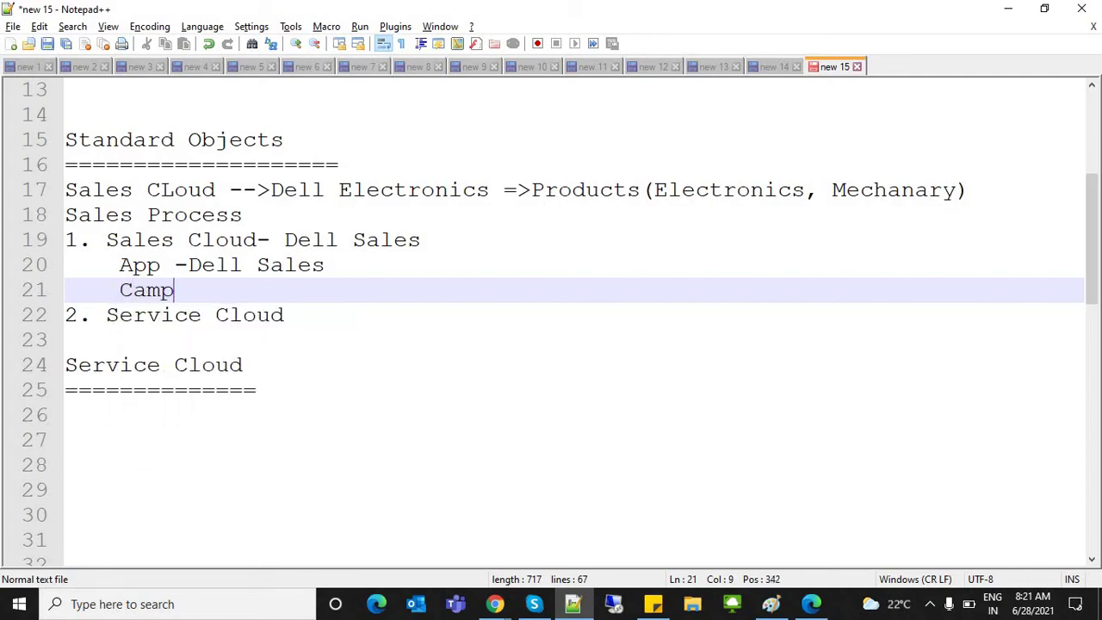
type("aign")
key("Return")
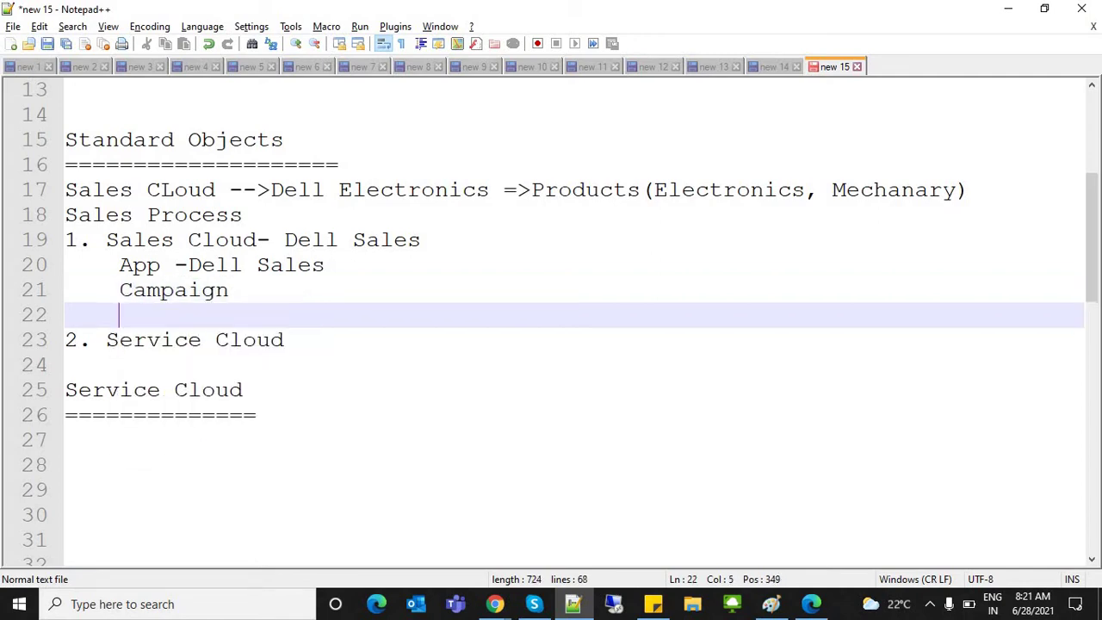
type("Lead")
key("Return")
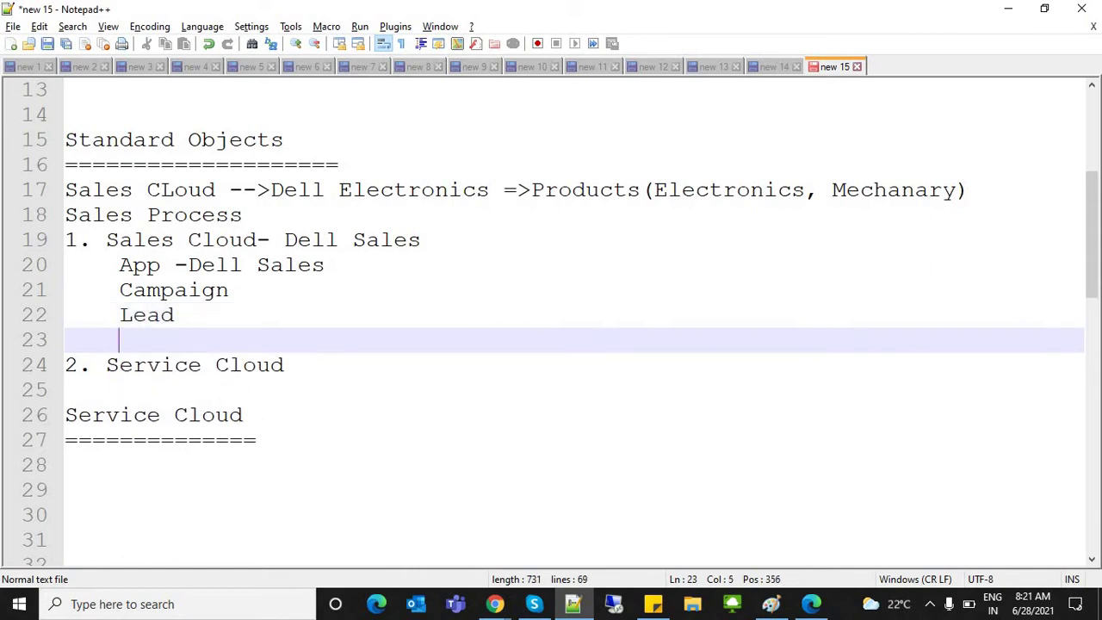
type("Account")
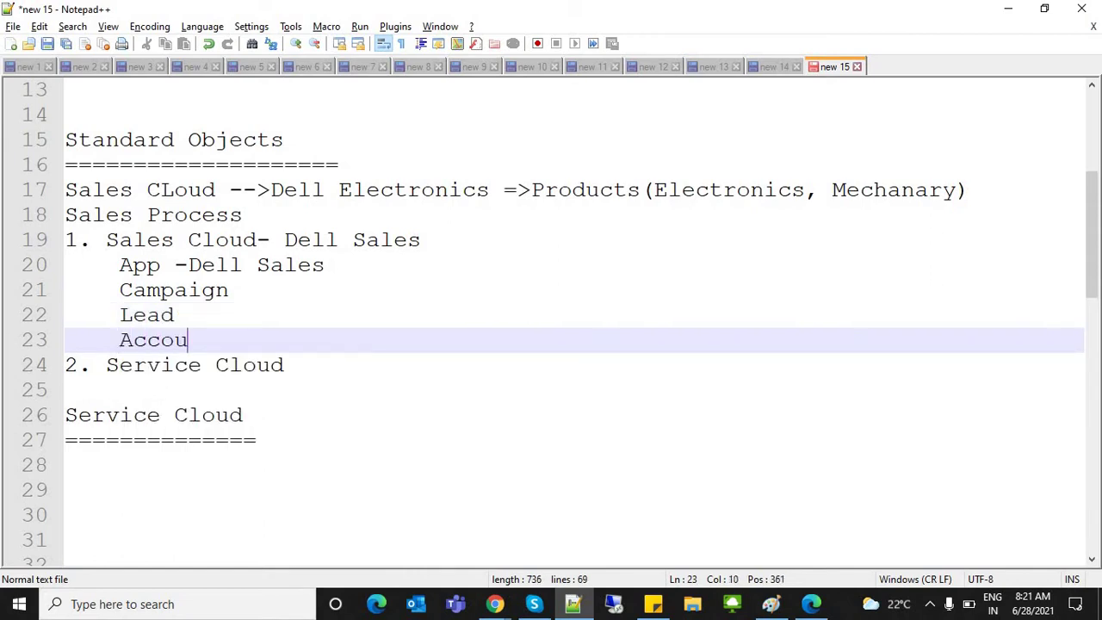
key("Return")
type("Contacts")
key("Return")
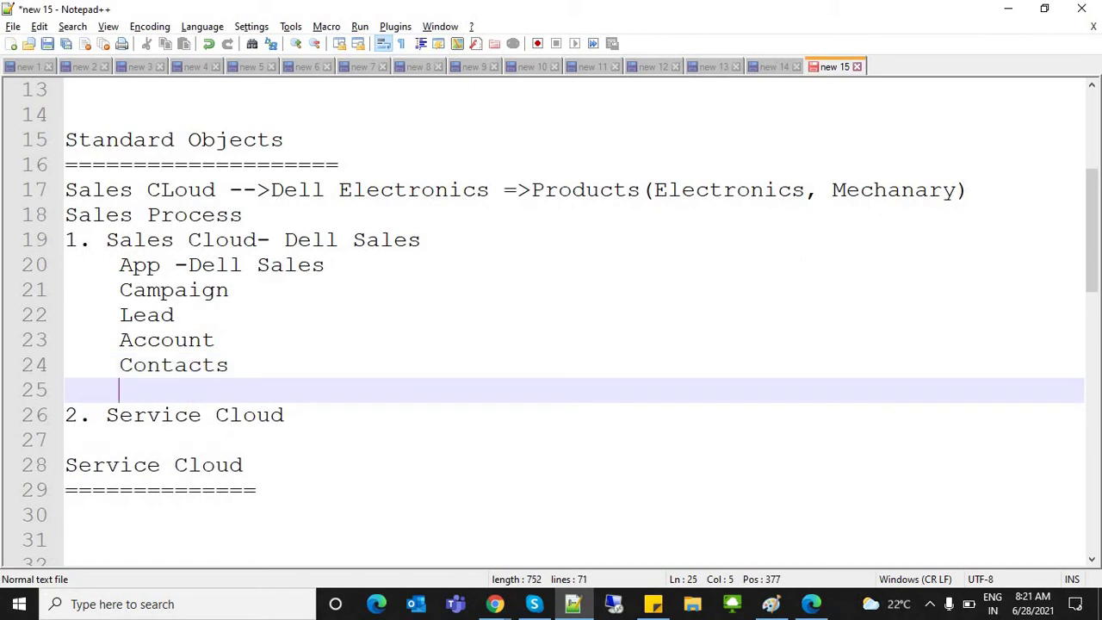
Step: Add Opporunity, Products and Price Book to the list, then select the objects
type("Opporu")
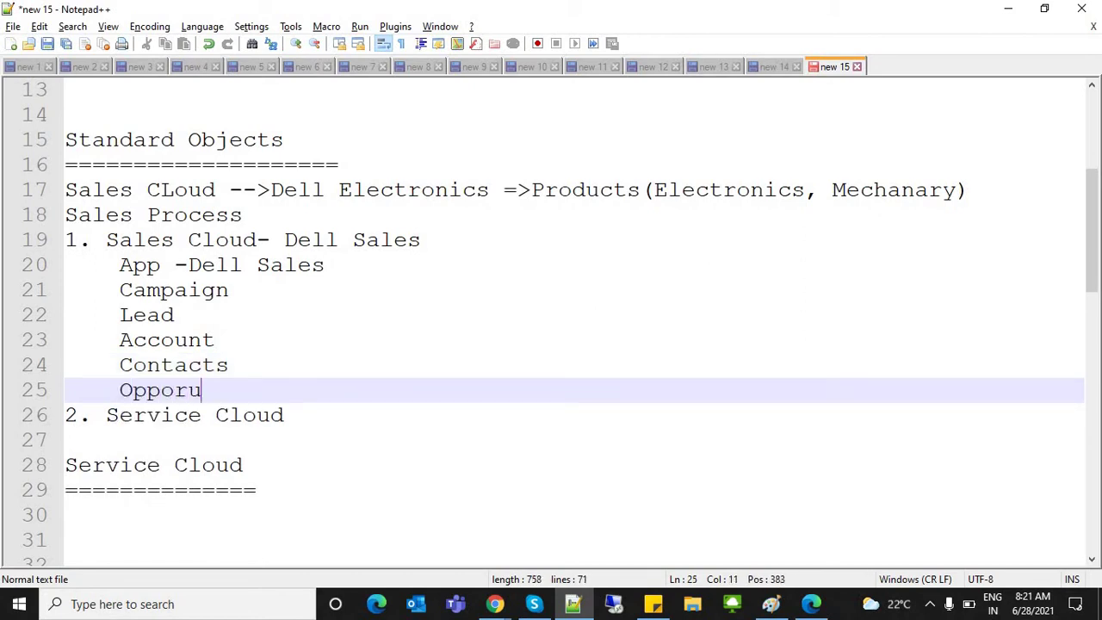
type("nity")
key("Return")
type("P")
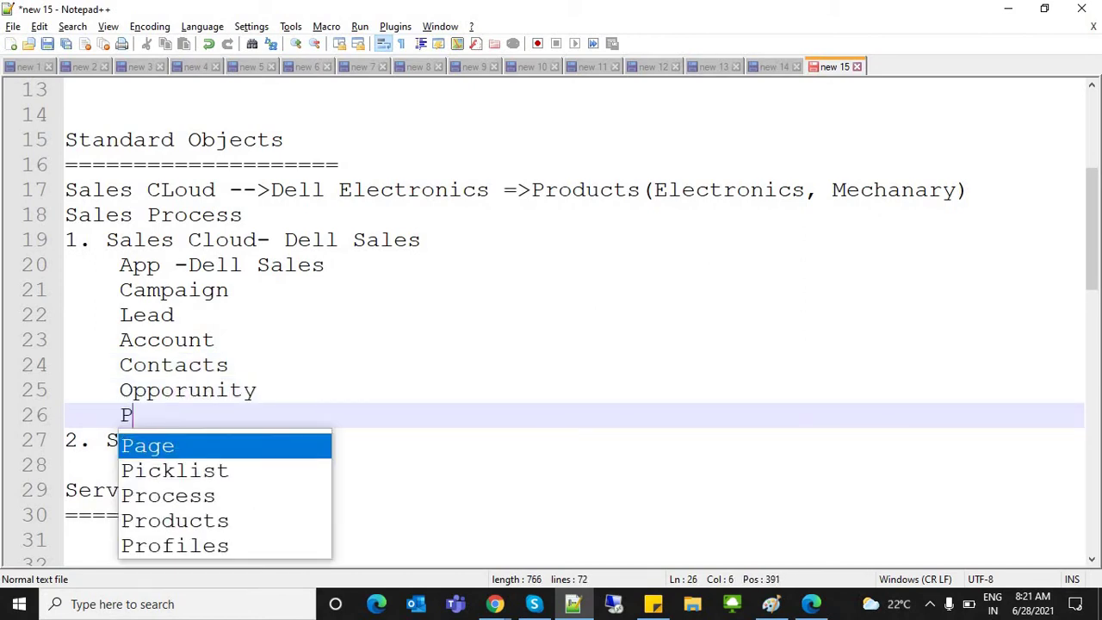
type("roductsPri")
key("BackSpace")
key("BackSpace")
key("BackSpace")
key("Return")
type("Price Book")
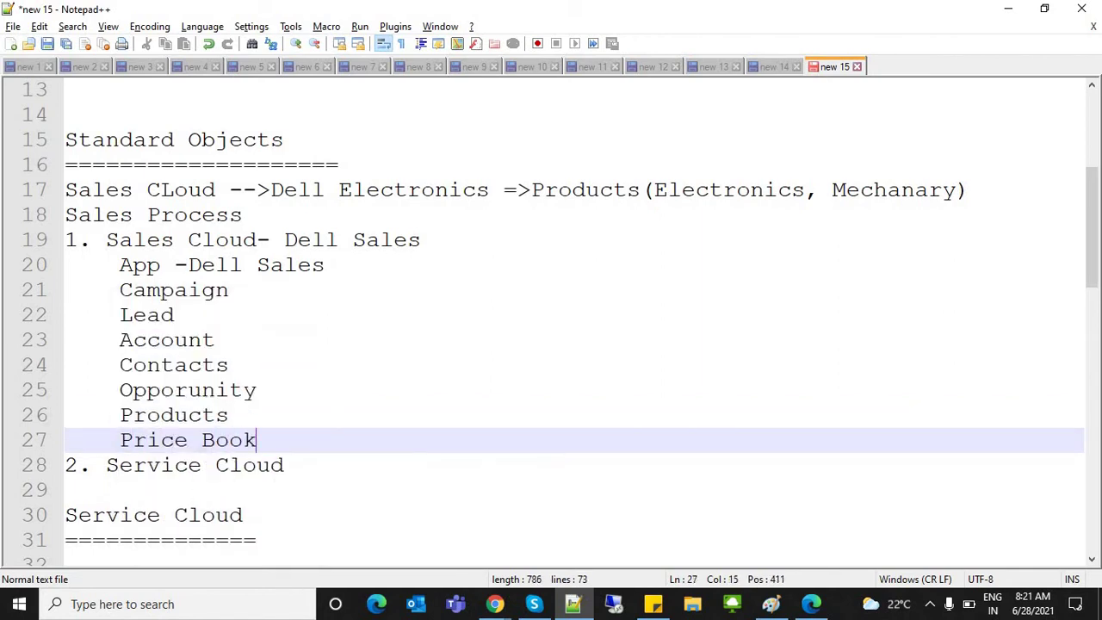
key("shift+Up")
key("shift+Up")
key("shift+Up")
key("shift+Up")
key("shift+Up")
key("shift+Up")
key("shift+Home")
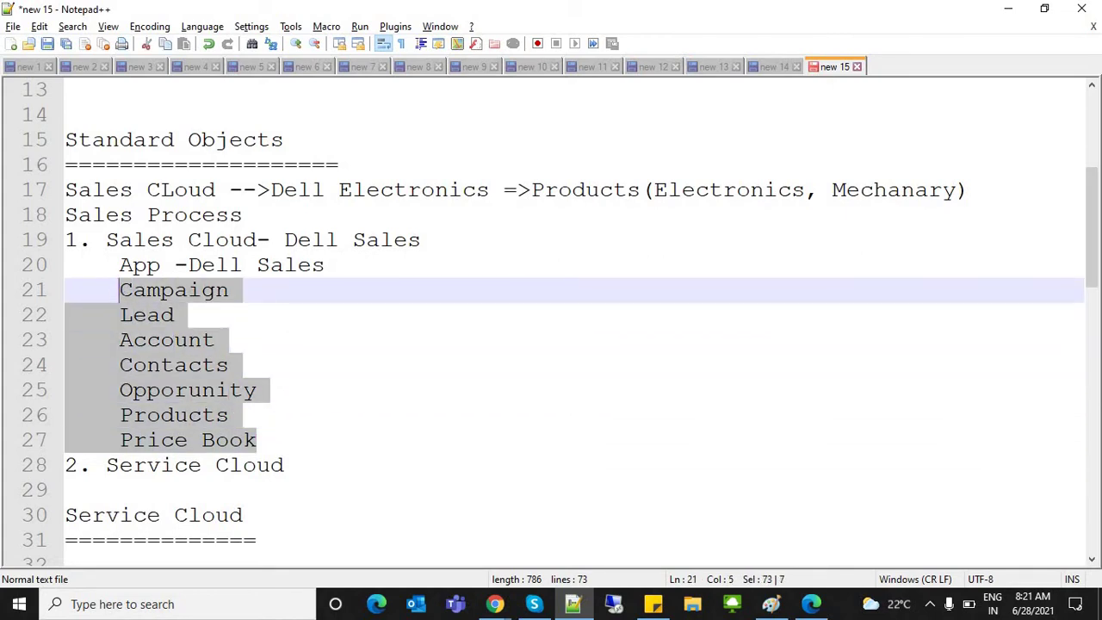
Step: Add Transactions, Orders and Categories lines after Price Book
left_click(257, 440)
key("Return")
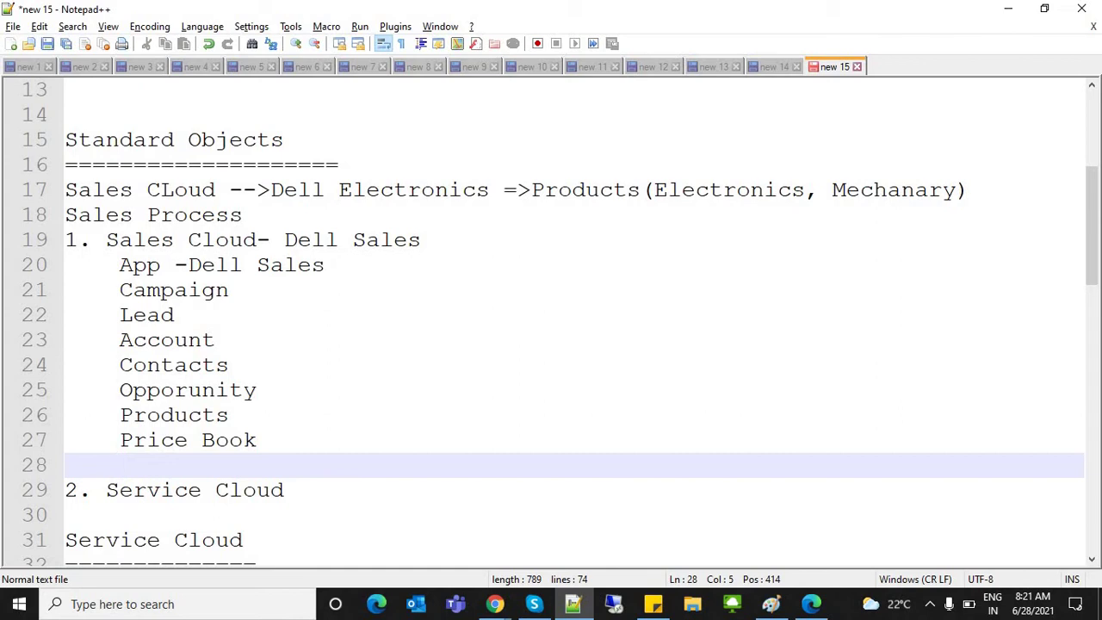
type("Transactions")
key("Return")
type("Orders")
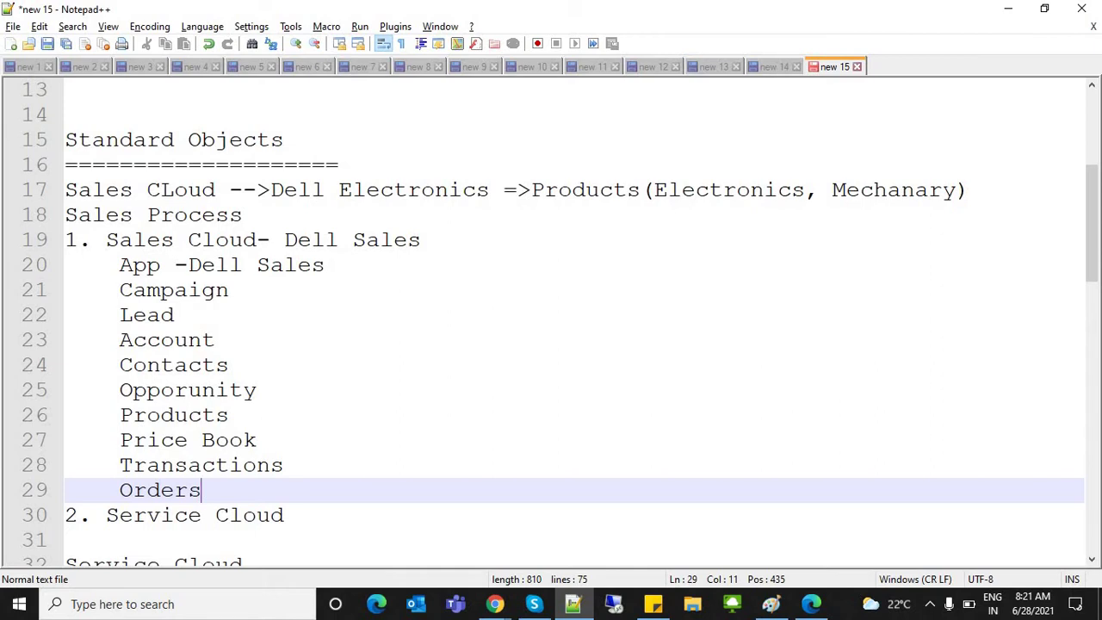
key("shift+Home")
key("End")
key("Return")
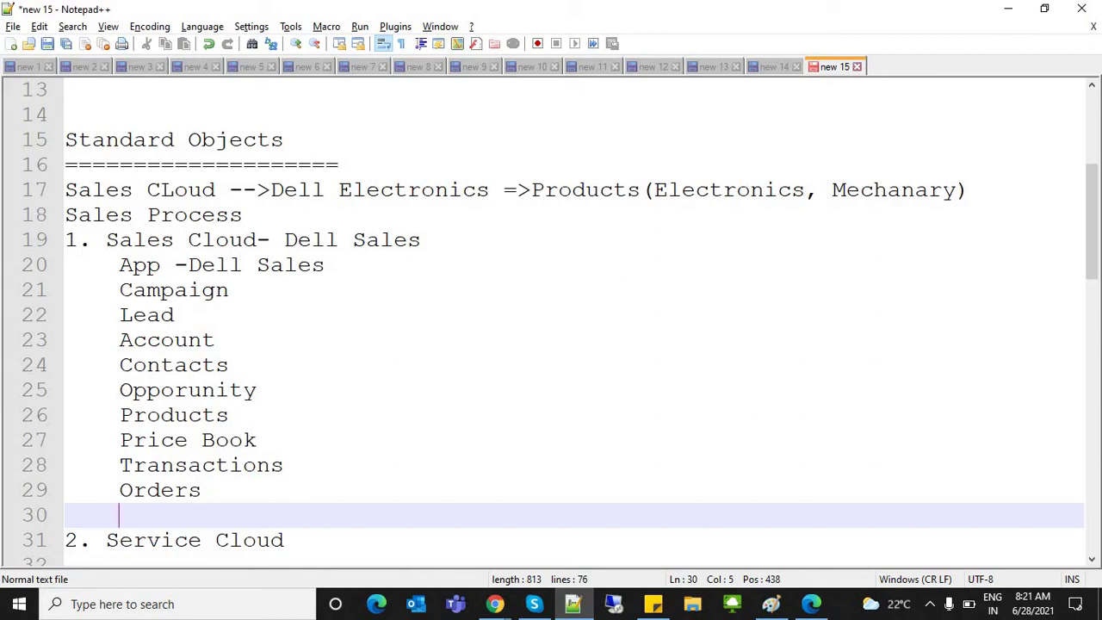
type("P")
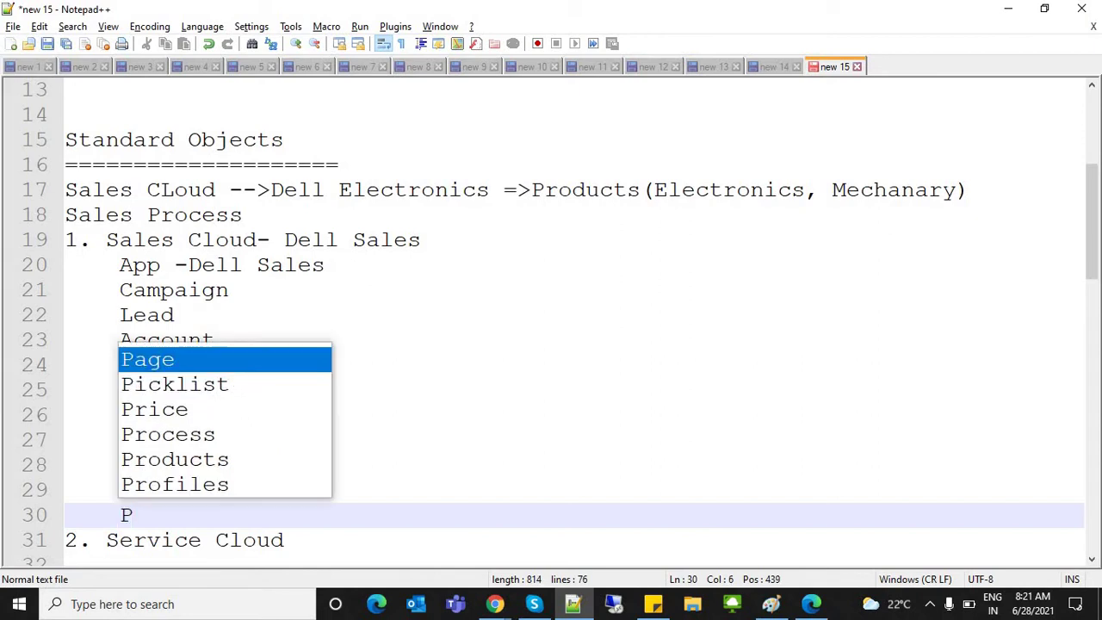
key("BackSpace")
type("Categories")
key("Return")
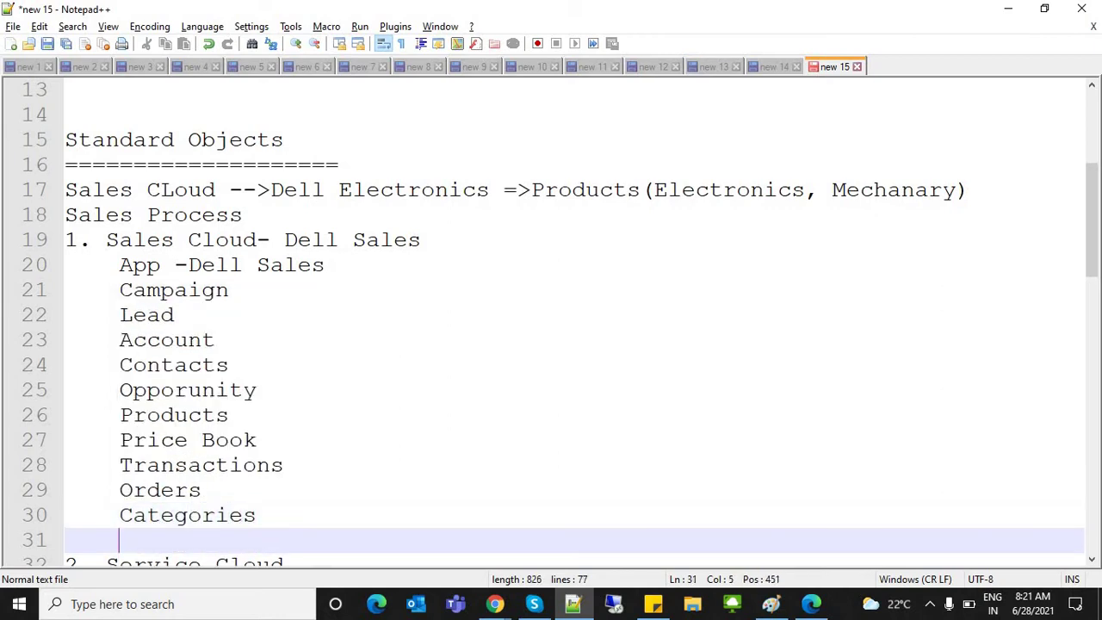
Step: Mark Orders, Transactions and Categories as custom with a '__c' suffix, then select the list
left_click(257, 515)
left_click(201, 490)
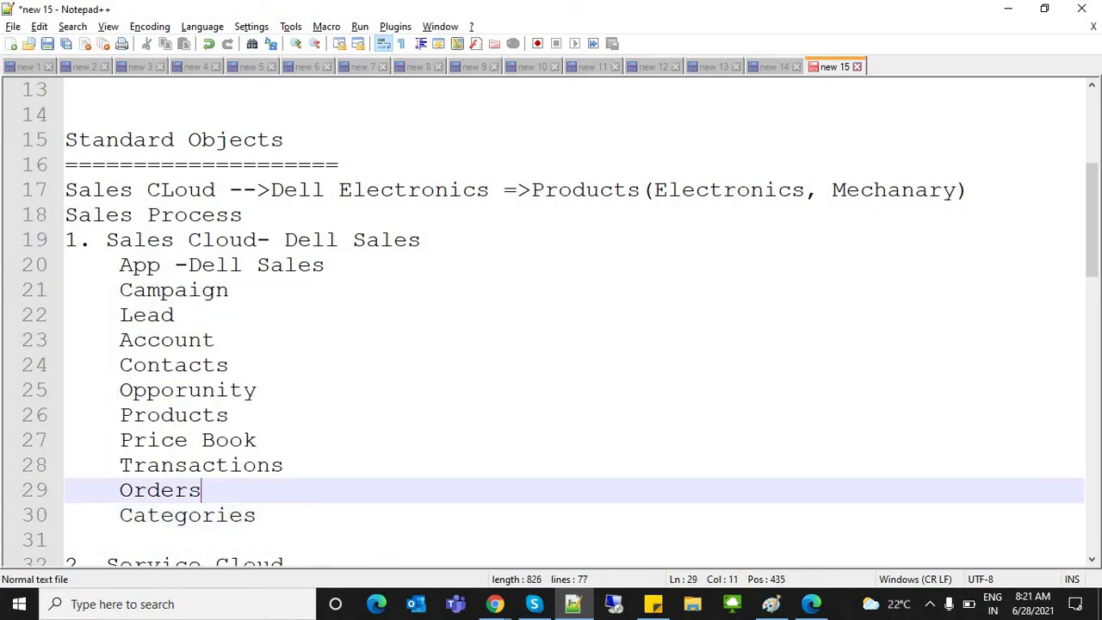
type("__c")
left_click(283, 465)
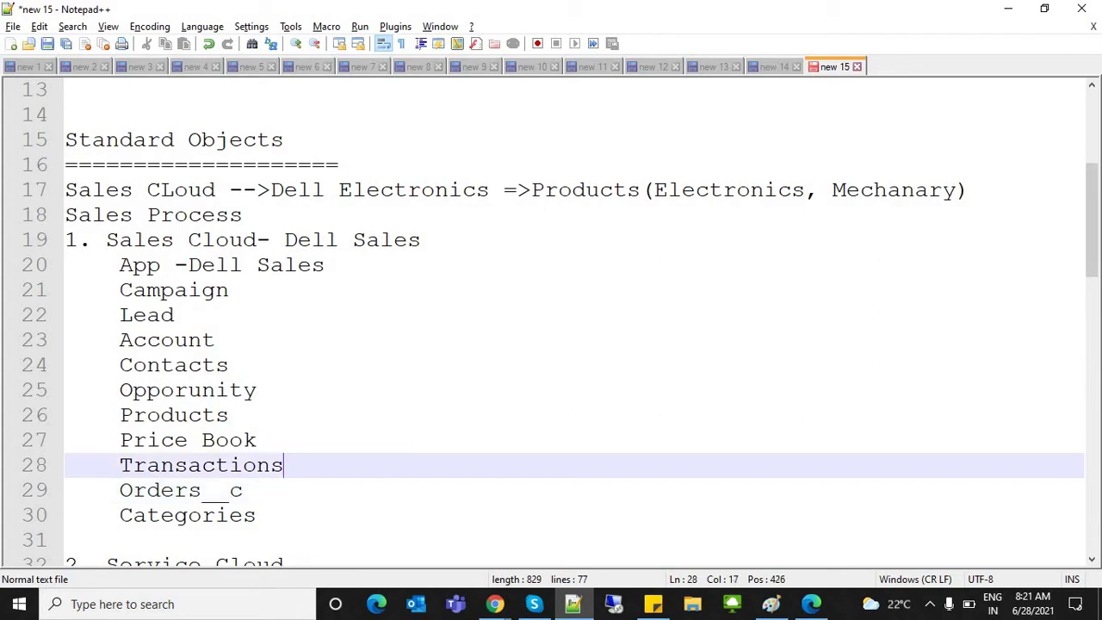
type("__c")
left_click(257, 515)
type("__c")
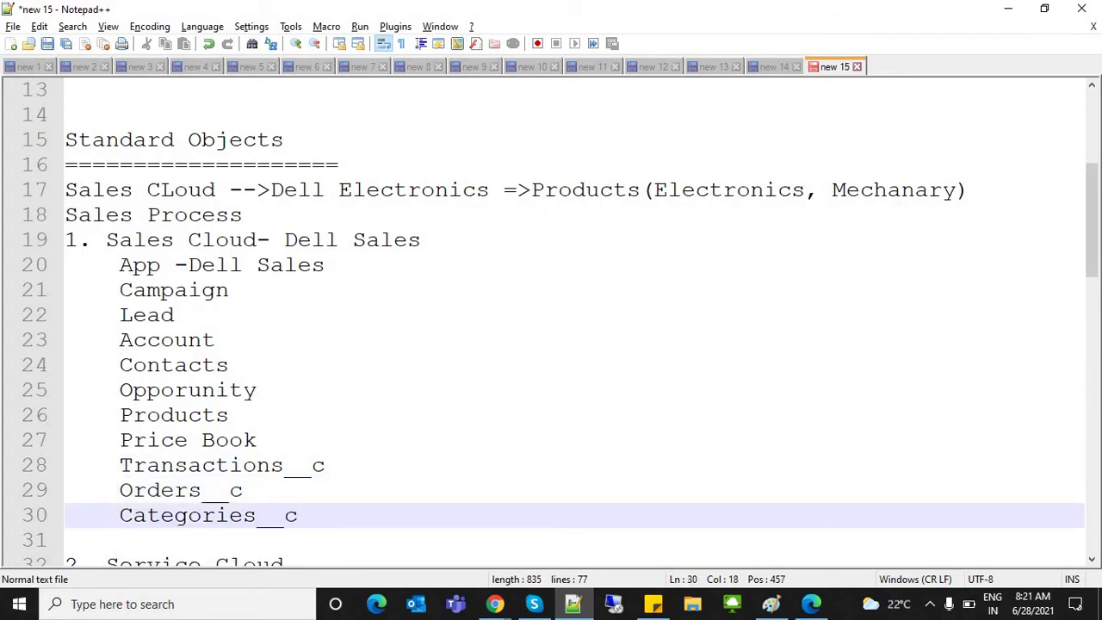
key("shift+Home")
key("shift+Up")
key("shift+Up")
key("shift+Up")
key("shift+Up")
key("shift+Up")
key("shift+Up")
key("shift+Up")
key("shift+Up")
key("shift+Up")
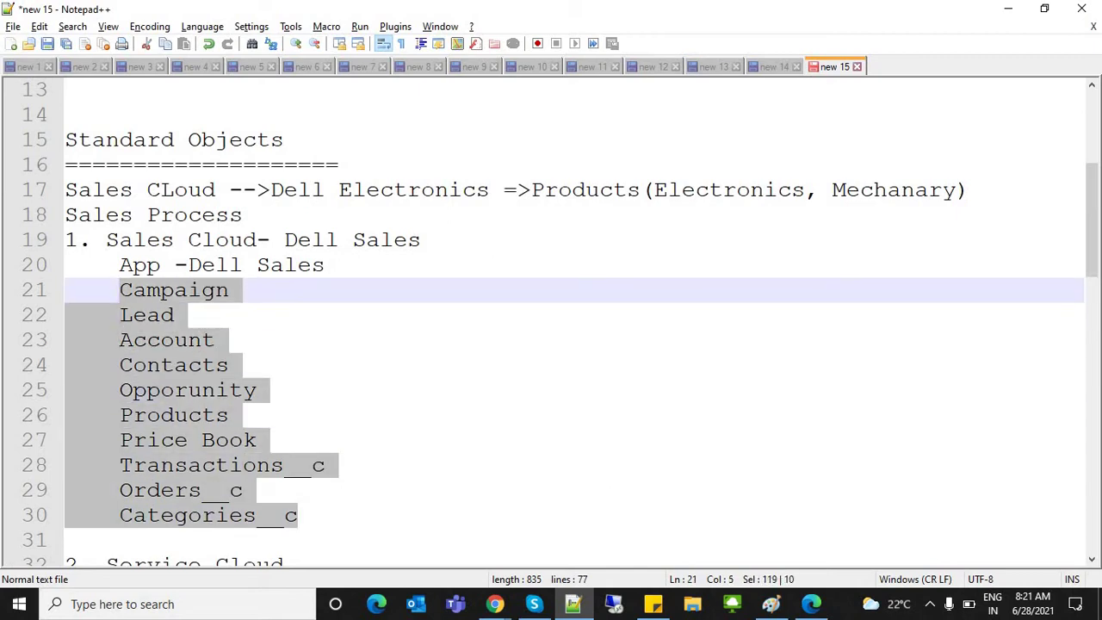
key("Up")
key("ctrl+shift+Right")
key("shift+End")
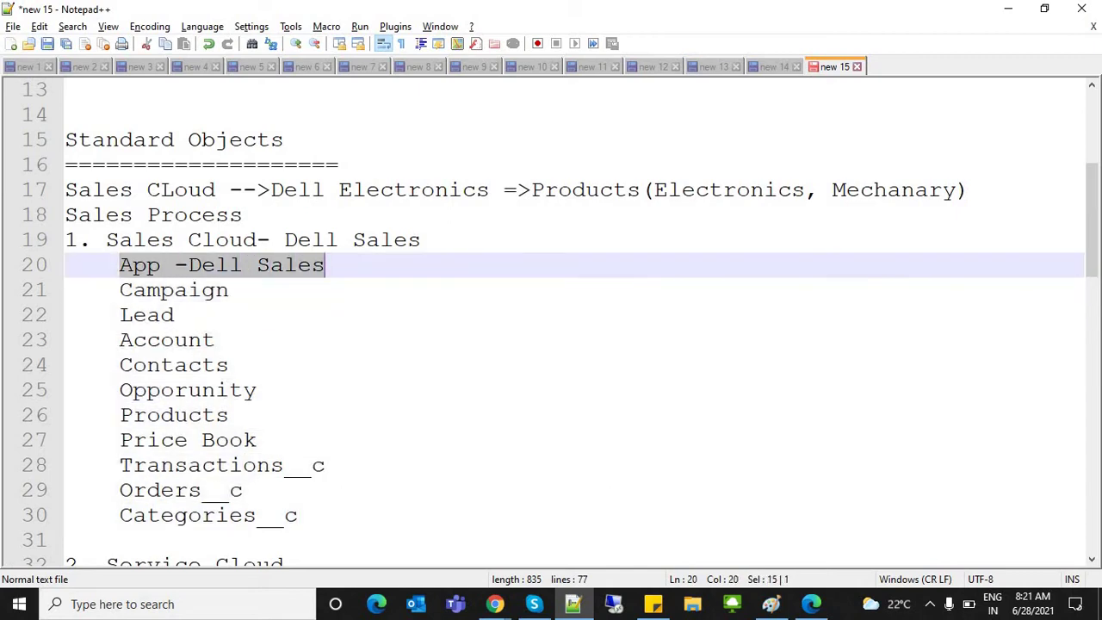
key("Down")
key("Home")
key("shift+Right")
key("shift+Right")
key("shift+Right")
key("shift+Down")
key("shift+End")
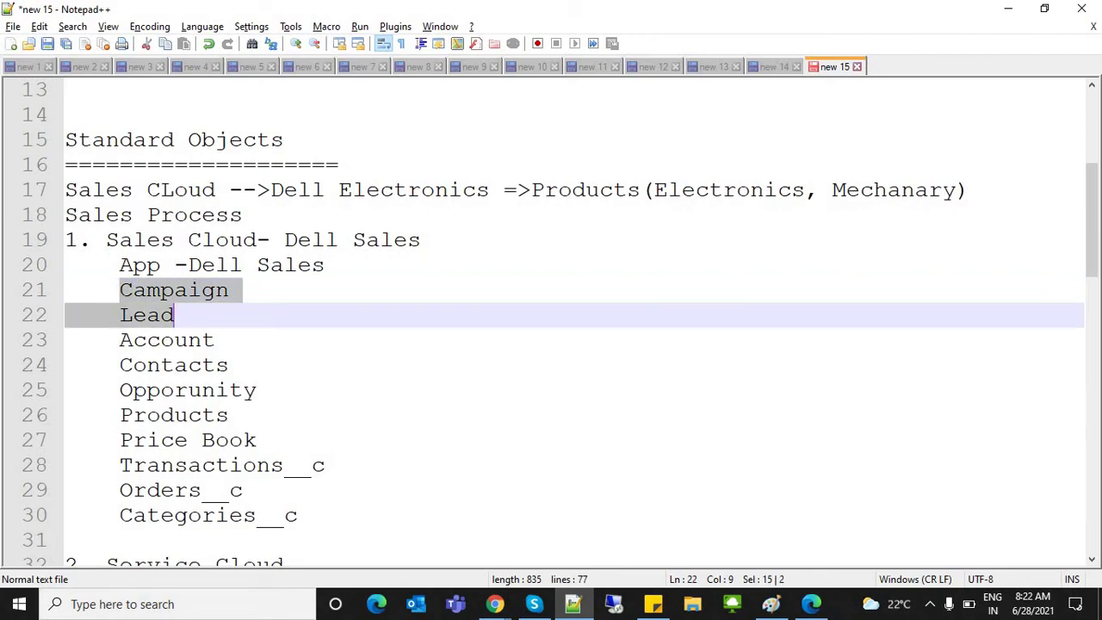
key("Up")
key("Up")
key("Up")
key("Home")
key("Right")
key("Right")
key("ctrl+shift+Right")
key("ctrl+shift+Right")
key("ctrl+shift+Right")
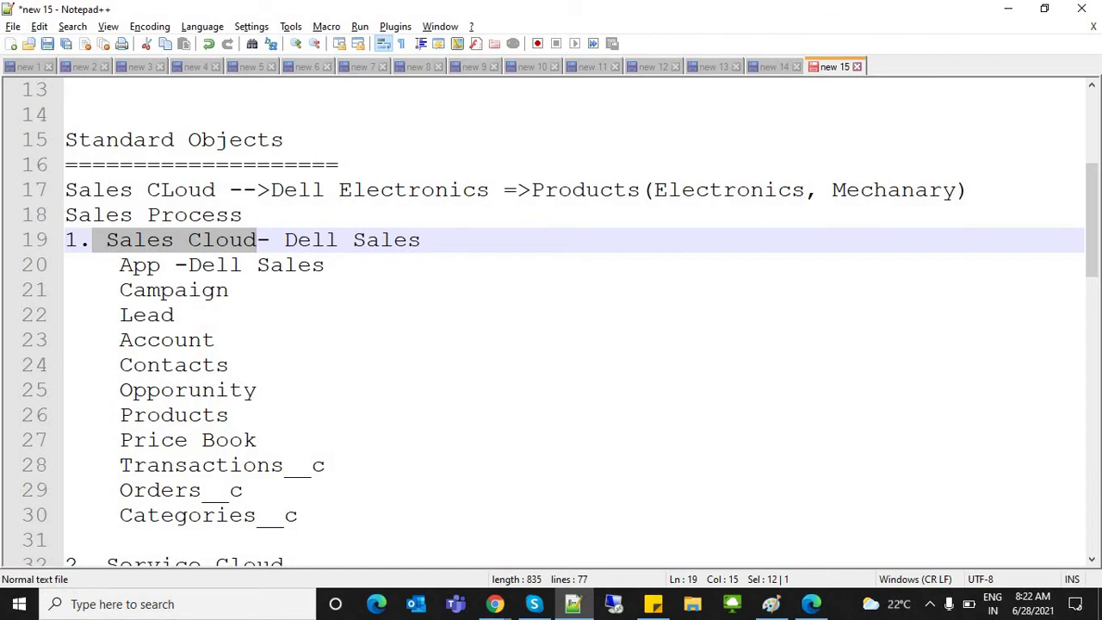
key("Down")
key("Down")
key("Home")
key("shift+Down")
key("shift+Down")
key("shift+Down")
key("shift+Down")
key("shift+Down")
key("shift+Down")
key("shift+End")
key("shift+Down")
key("shift+Right")
key("shift+Right")
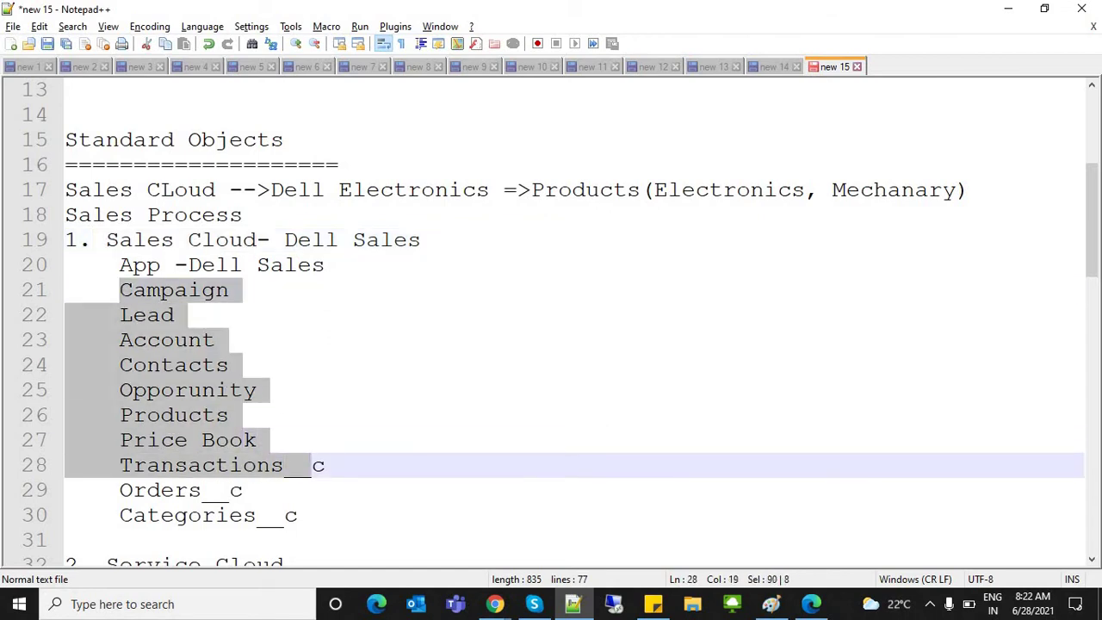
key("shift+Up")
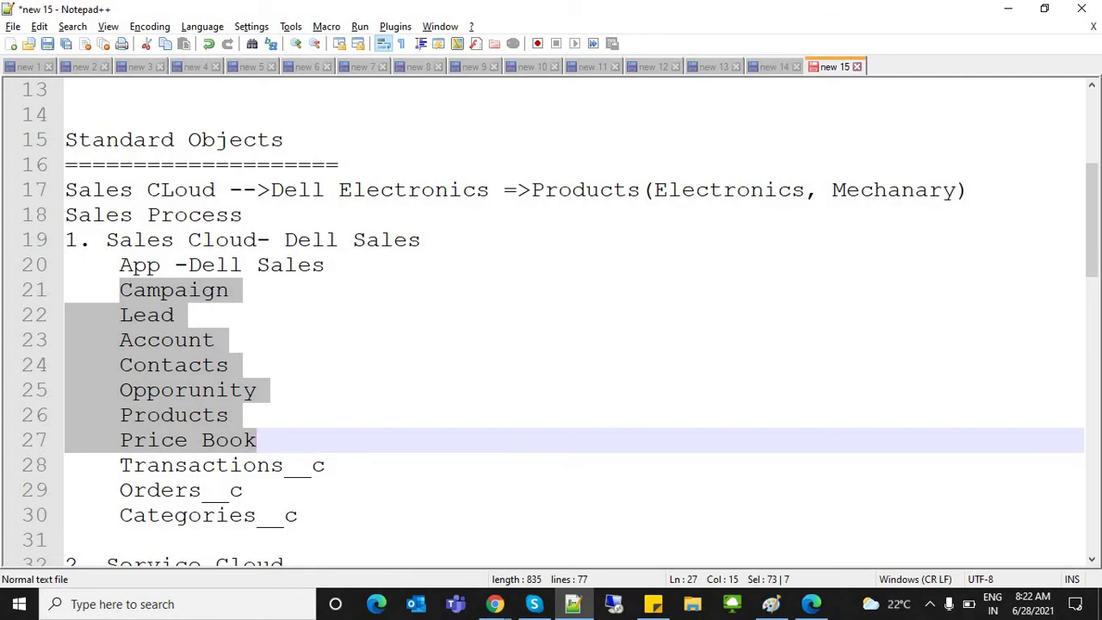
left_click(144, 365)
double_click(144, 365)
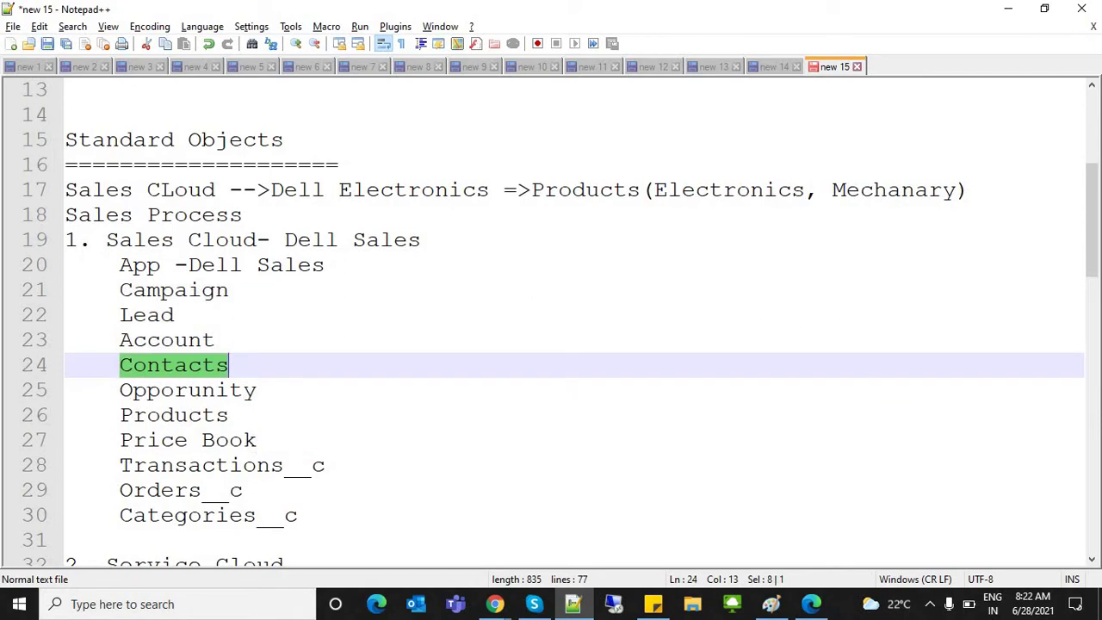
double_click(166, 340)
double_click(146, 315)
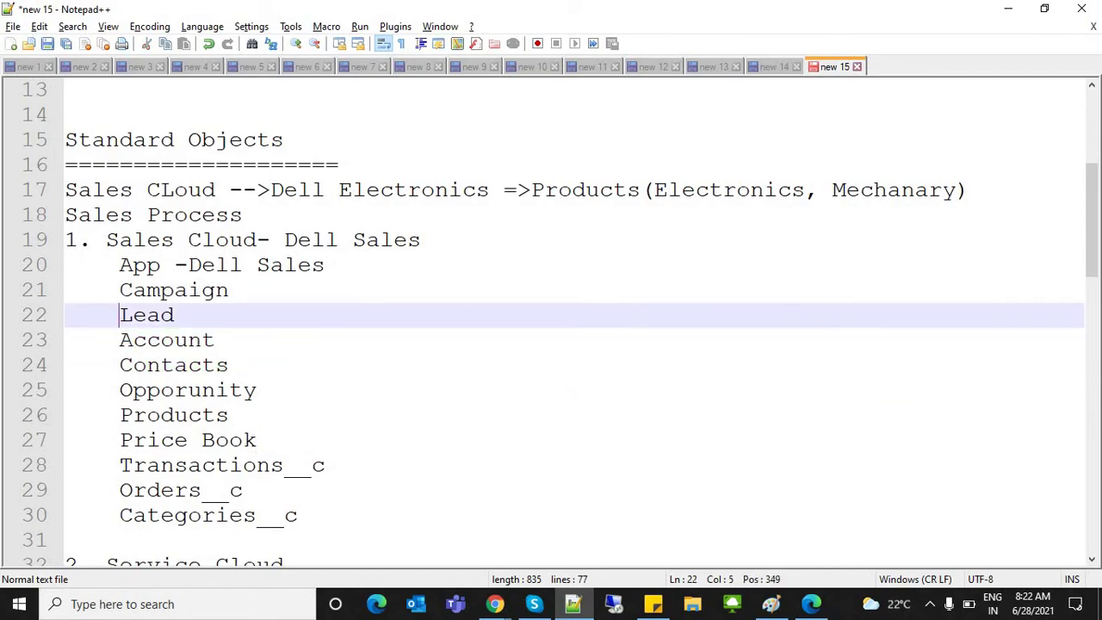
left_click_drag(119, 290, 298, 514)
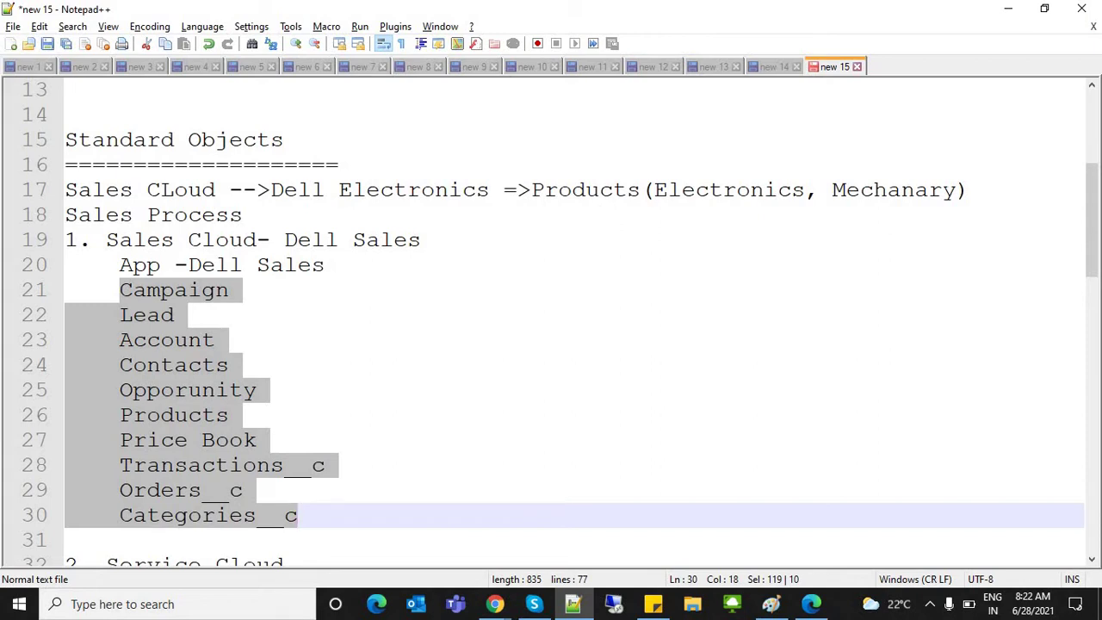
left_click(256, 390)
Step: Highlight the Campaign–Price Book object names and the Dell Sales text to point them out
left_click_drag(120, 290, 256, 440)
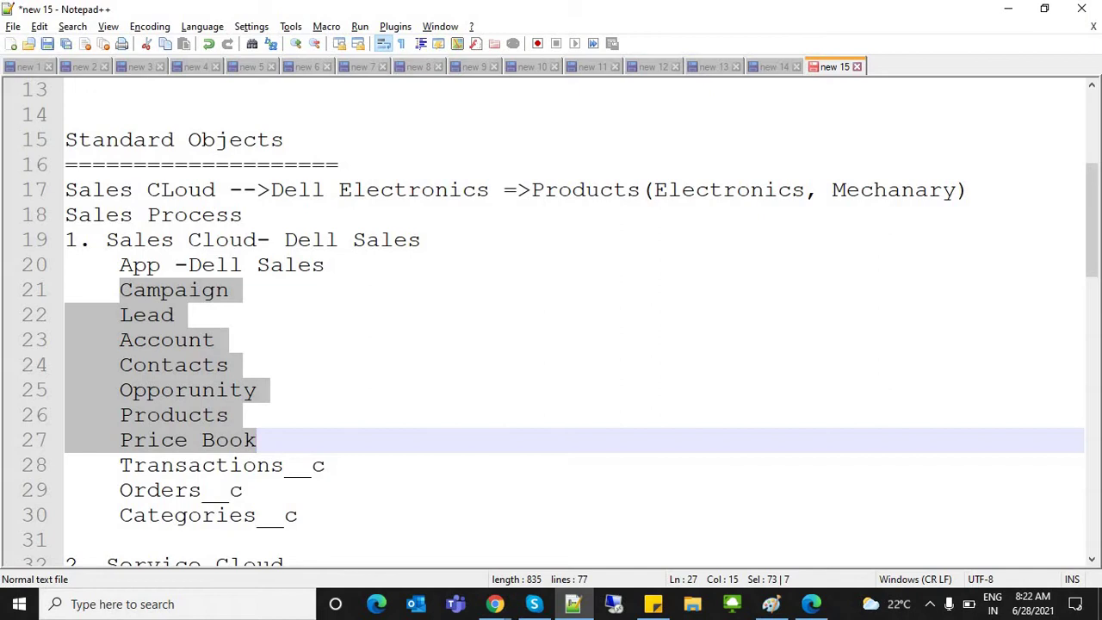
double_click(173, 291)
left_click(172, 290)
left_click_drag(187, 264, 326, 265)
left_click_drag(173, 291, 188, 264)
double_click(172, 290)
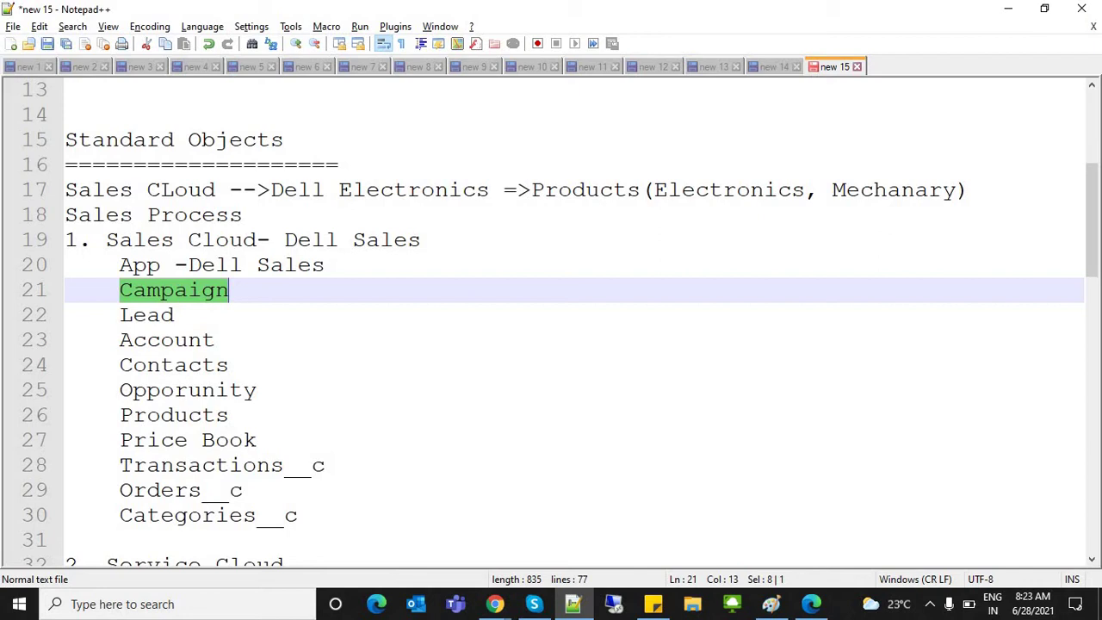
Step: Try adding field notes after Campaign, remove them, and return to the Salesforce Object Manager
left_click(174, 290)
double_click(174, 290)
left_click(229, 290)
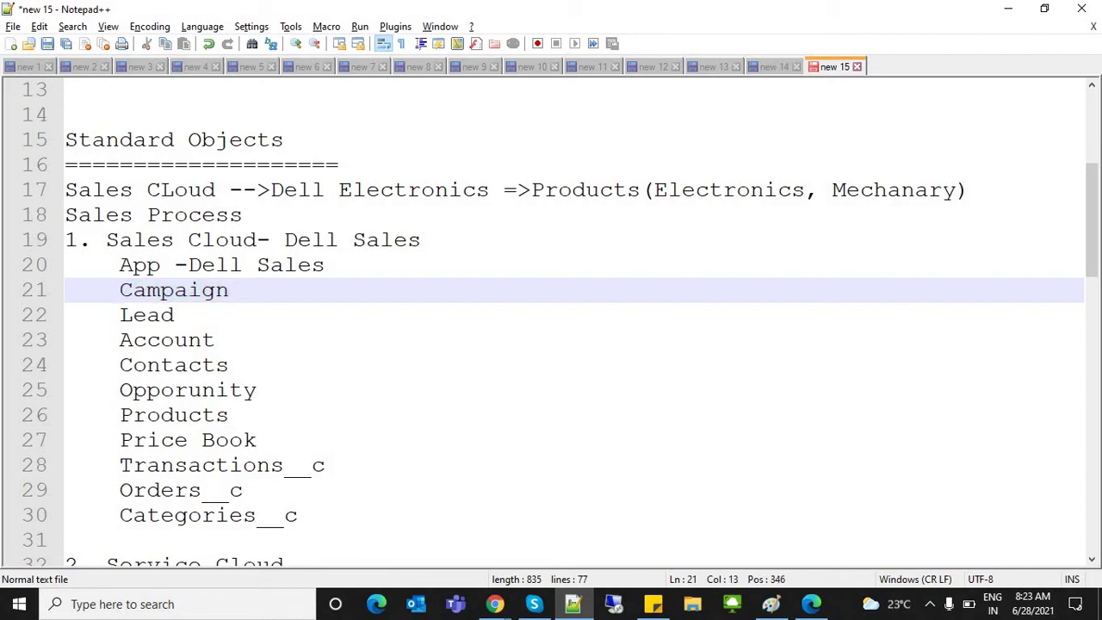
type("-- Name, Esti")
key("BackSpace")
key("BackSpace")
key("BackSpace")
key("BackSpace")
key("BackSpace")
key("BackSpace")
key("BackSpace")
key("BackSpace")
key("BackSpace")
key("BackSpace")
key("BackSpace")
key("BackSpace")
key("BackSpace")
key("BackSpace")
key("shift+Home")
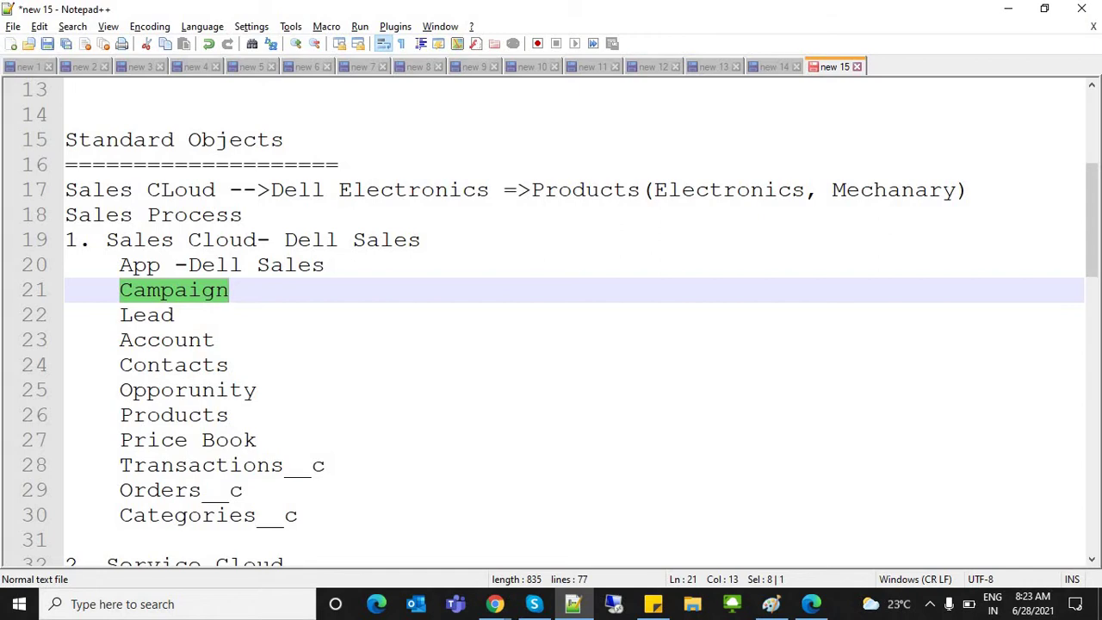
key("alt+Tab")
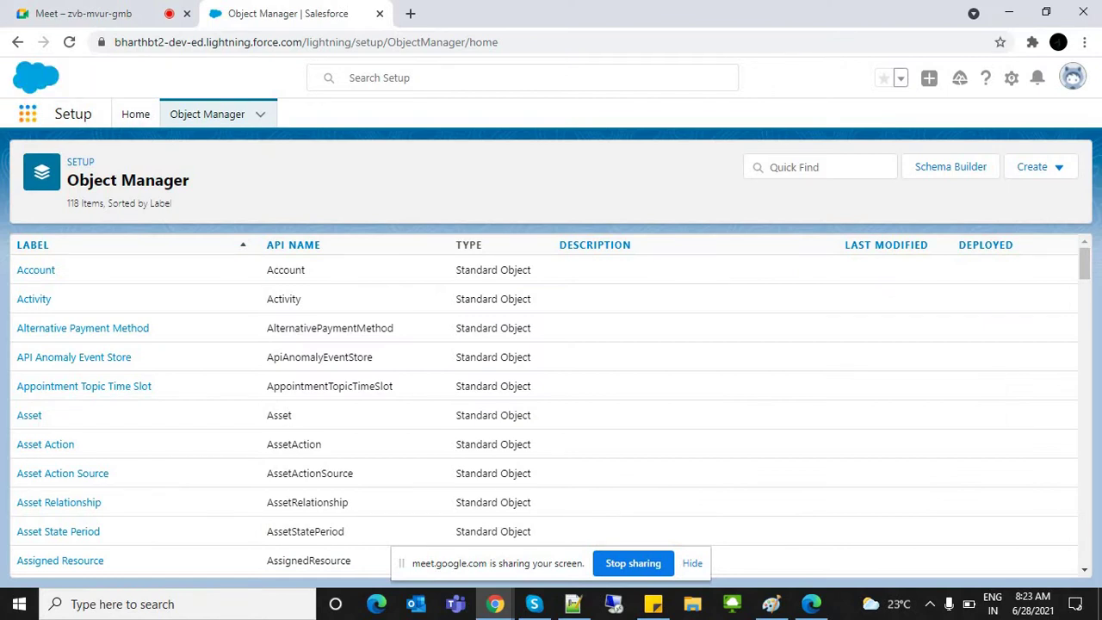
Step: Switch to the Sales app by searching 'sales' in the App Launcher and open Campaigns
left_click(27, 114)
type("sales")
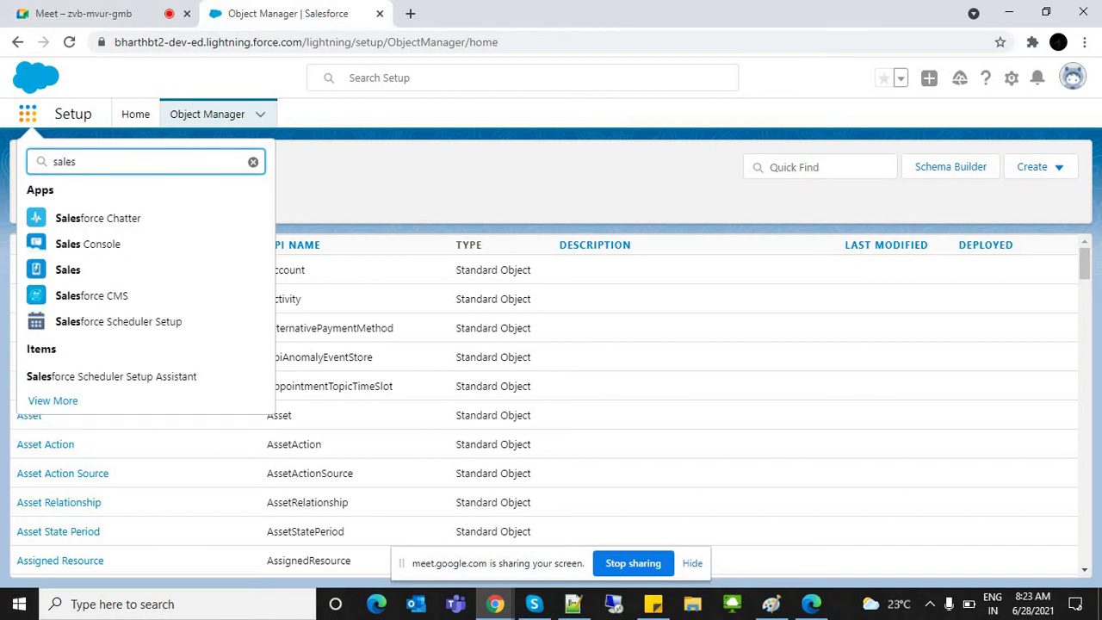
left_click(68, 269)
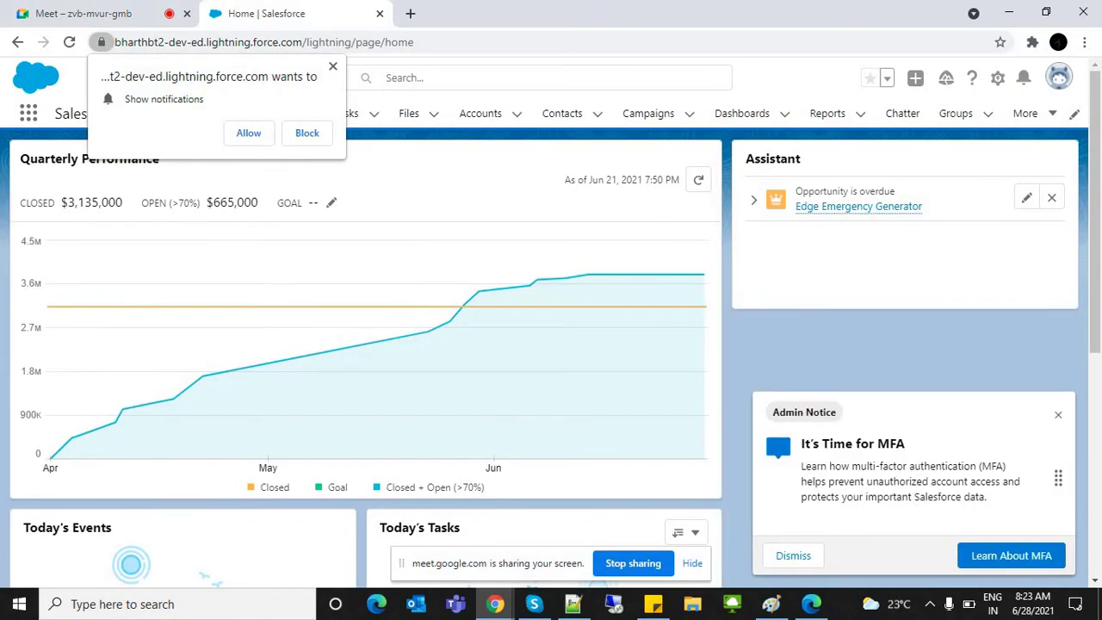
left_click(332, 66)
double_click(70, 113)
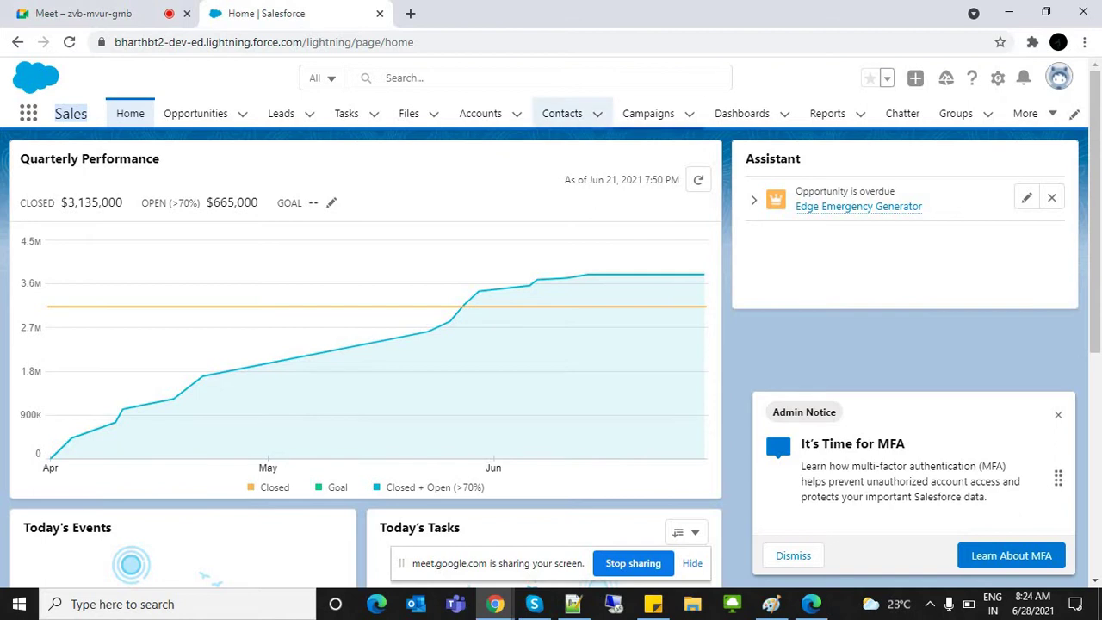
left_click(649, 113)
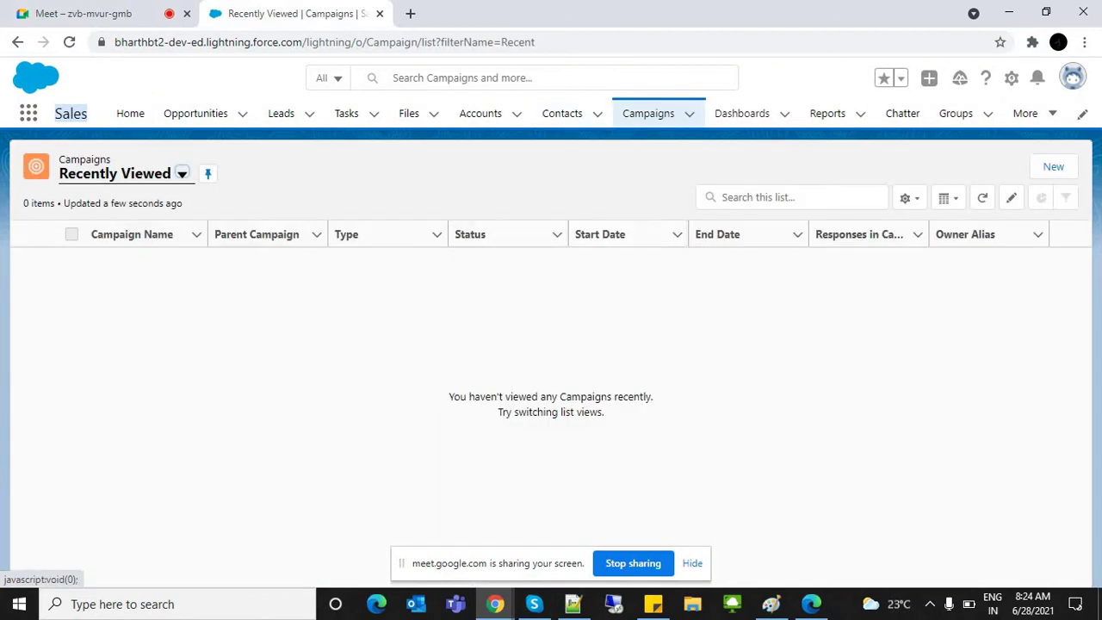
left_click(1053, 166)
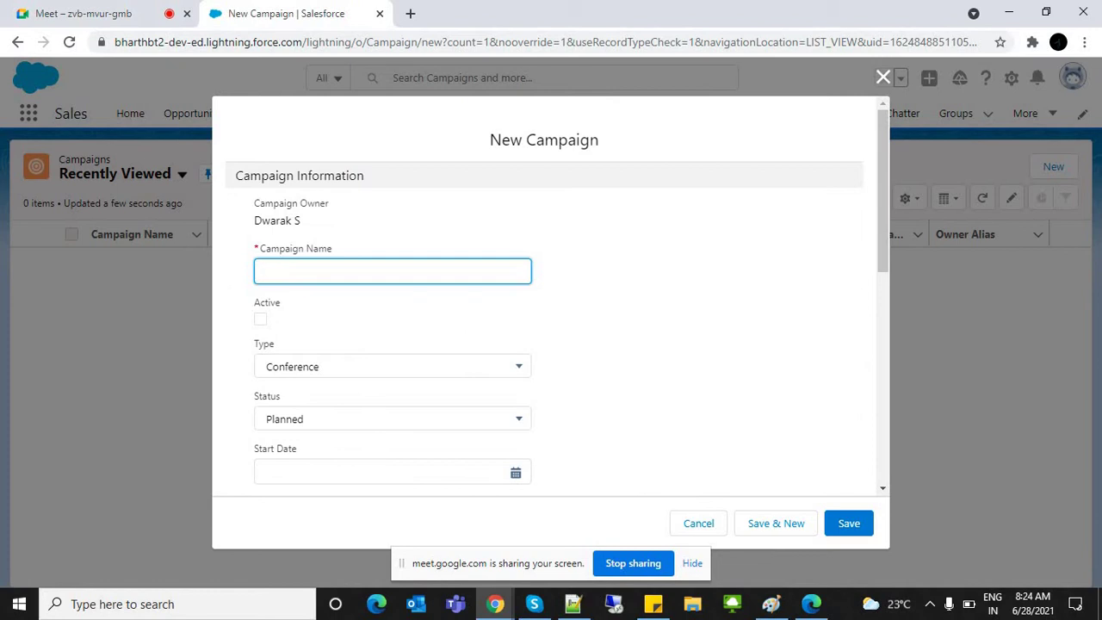
type("Youtube Ads")
key("Tab")
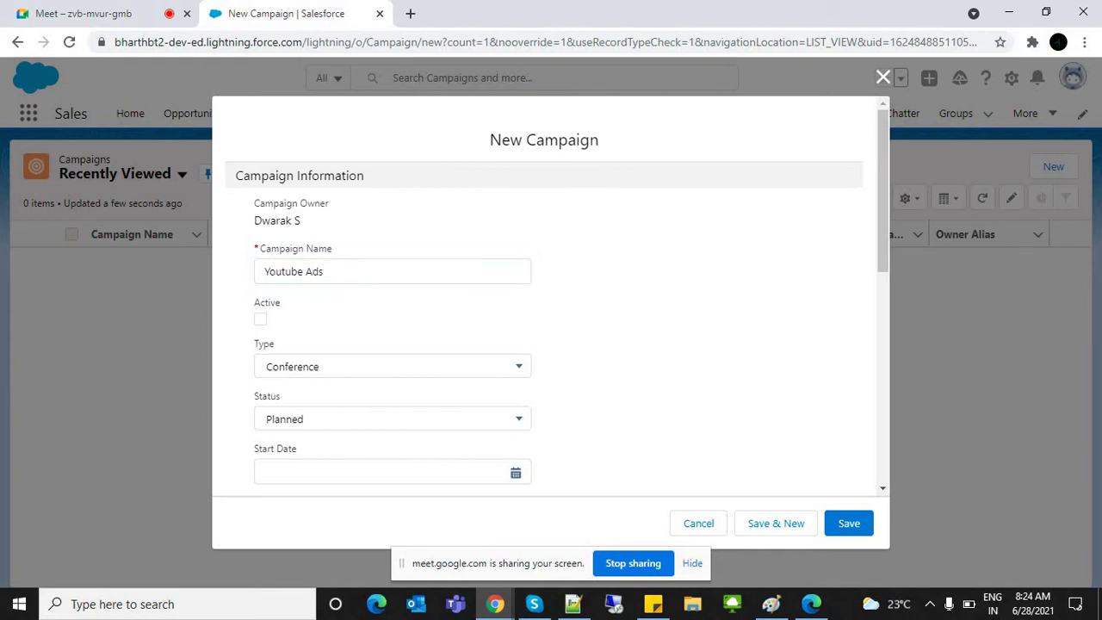
left_click(392, 366)
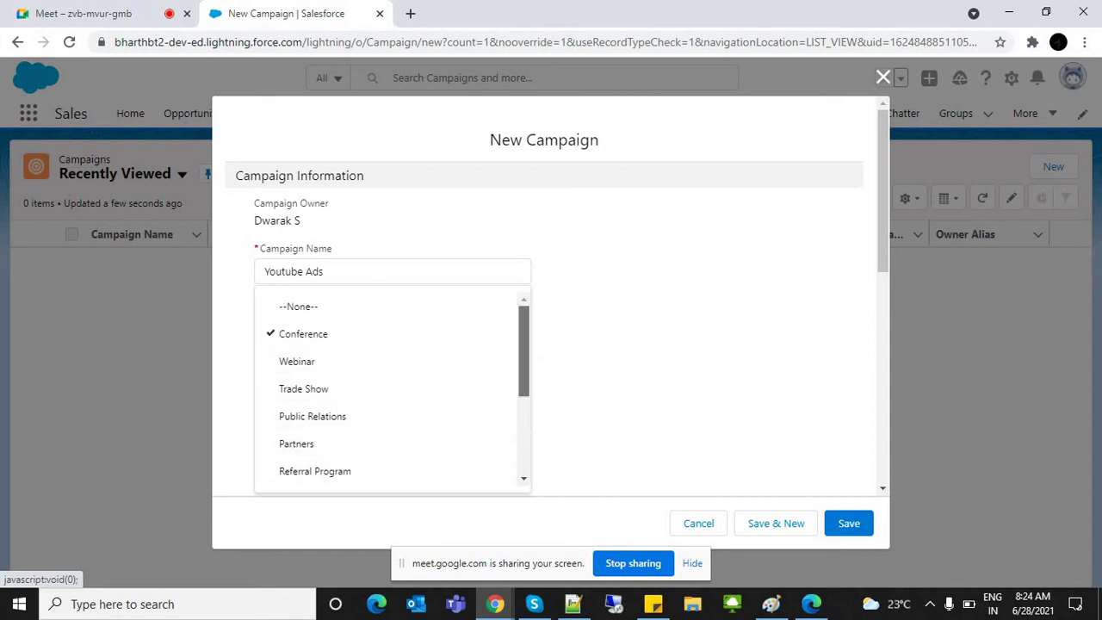
scroll(524, 353, "down", 1)
scroll(392, 387, "down", 1)
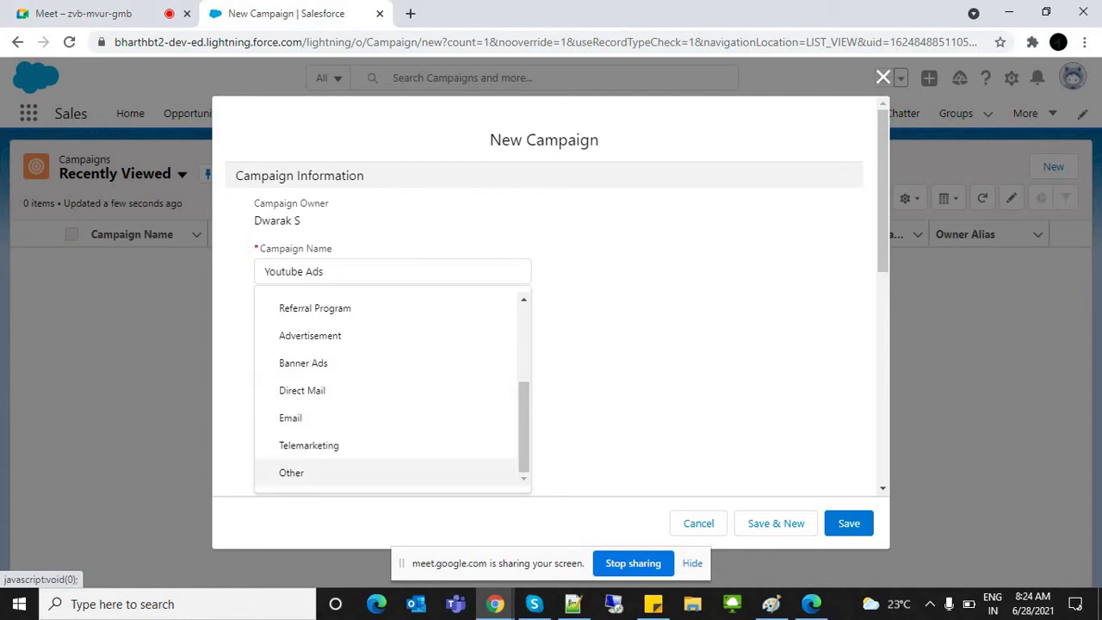
left_click(291, 473)
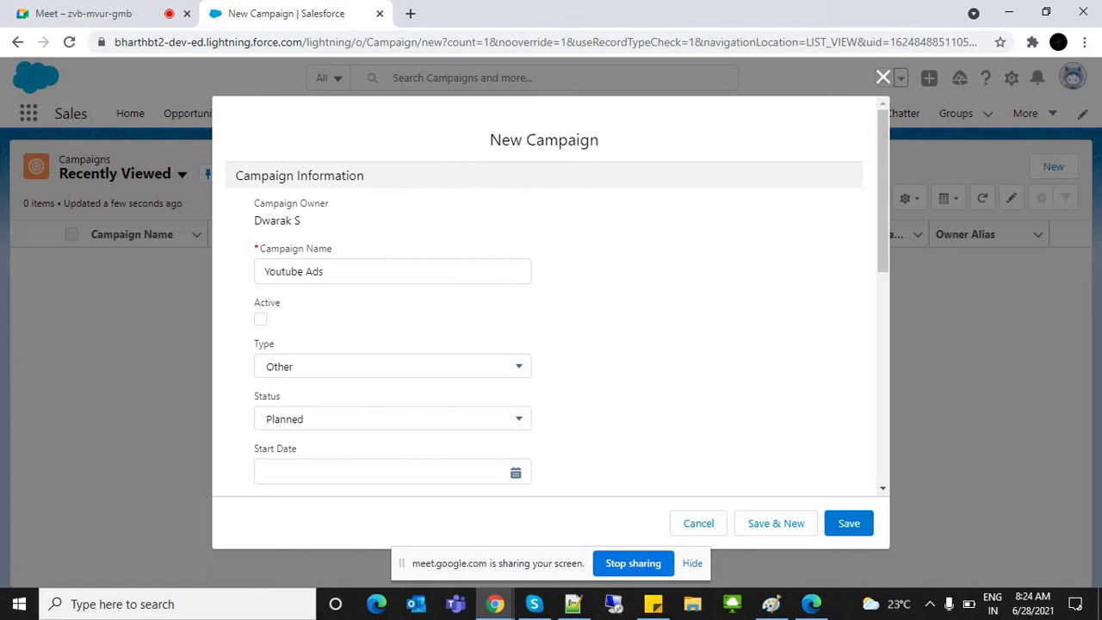
scroll(551, 297, "down", 3)
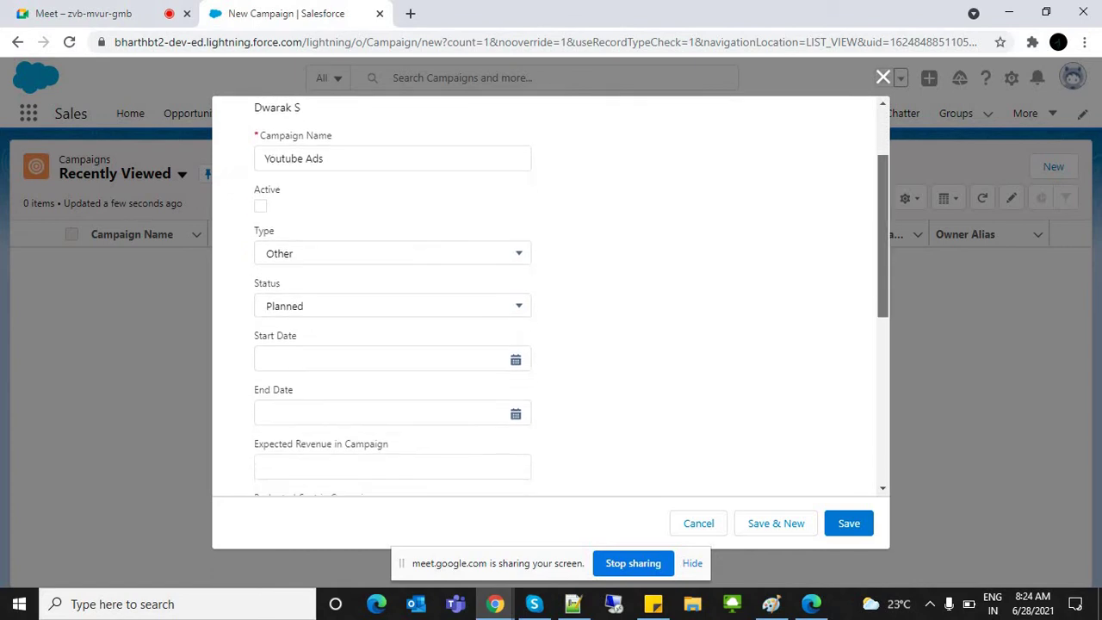
scroll(552, 297, "down", 1)
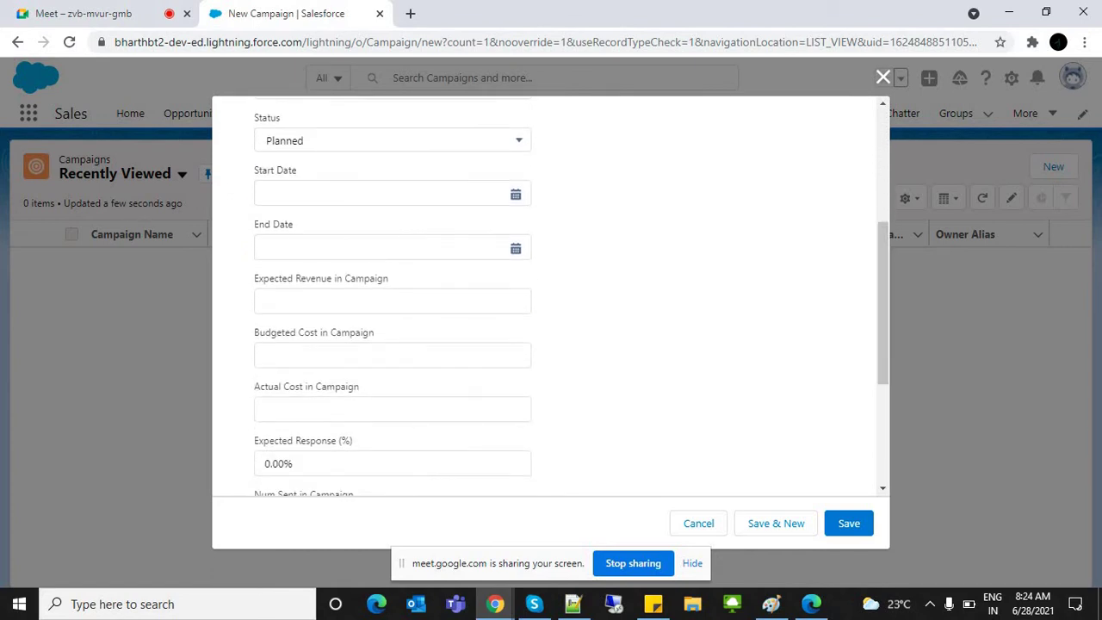
left_click_drag(268, 278, 254, 278)
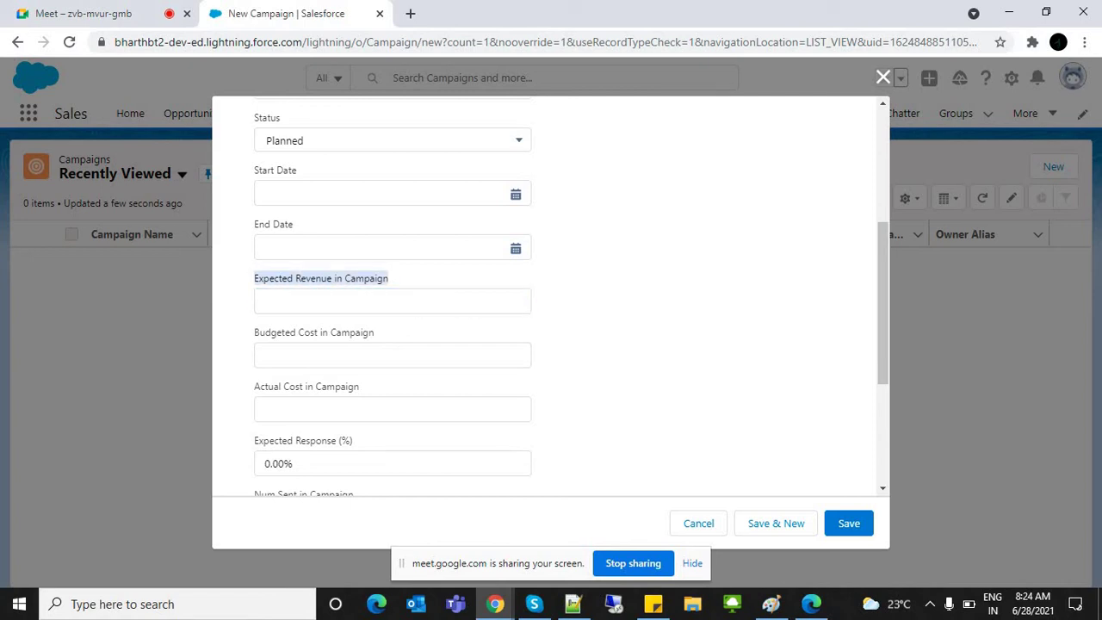
left_click_drag(254, 332, 360, 386)
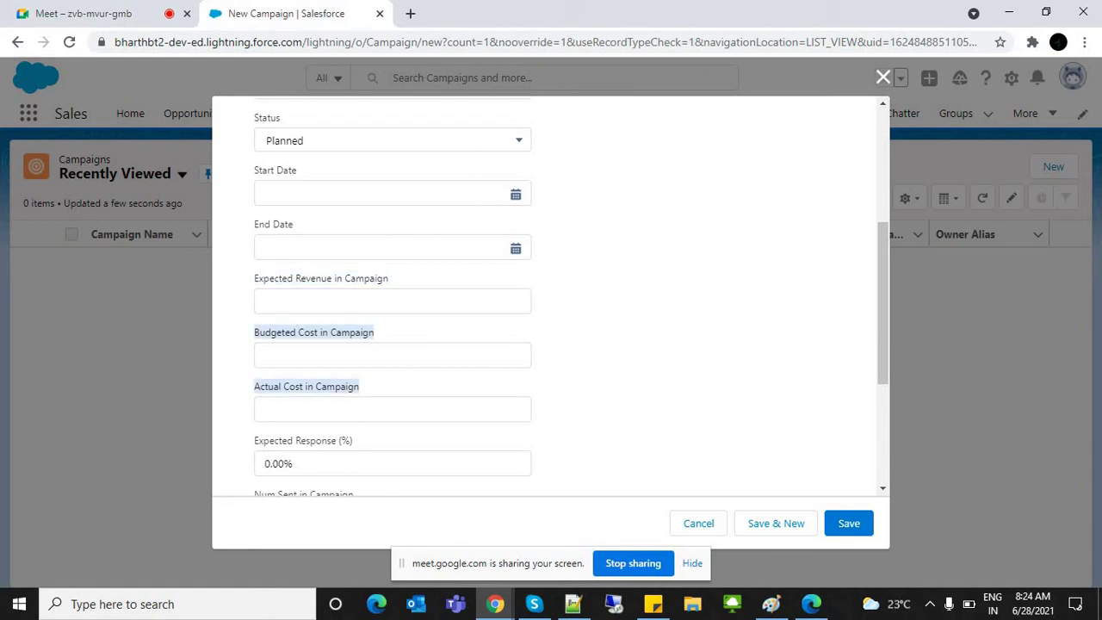
left_click(360, 386)
scroll(551, 301, "down", 3)
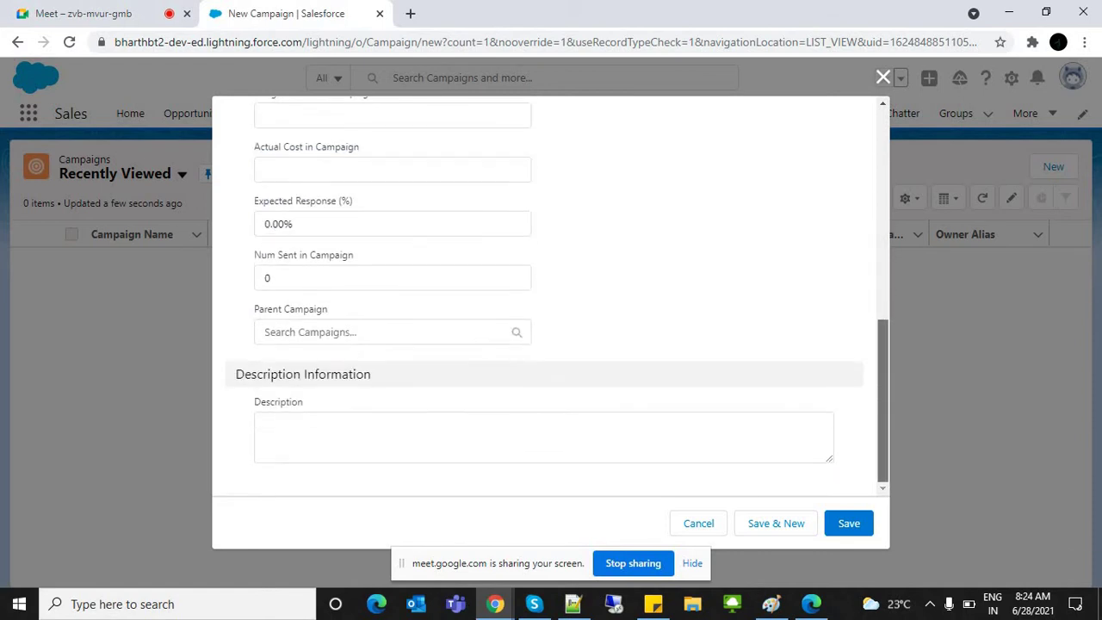
left_click(699, 523)
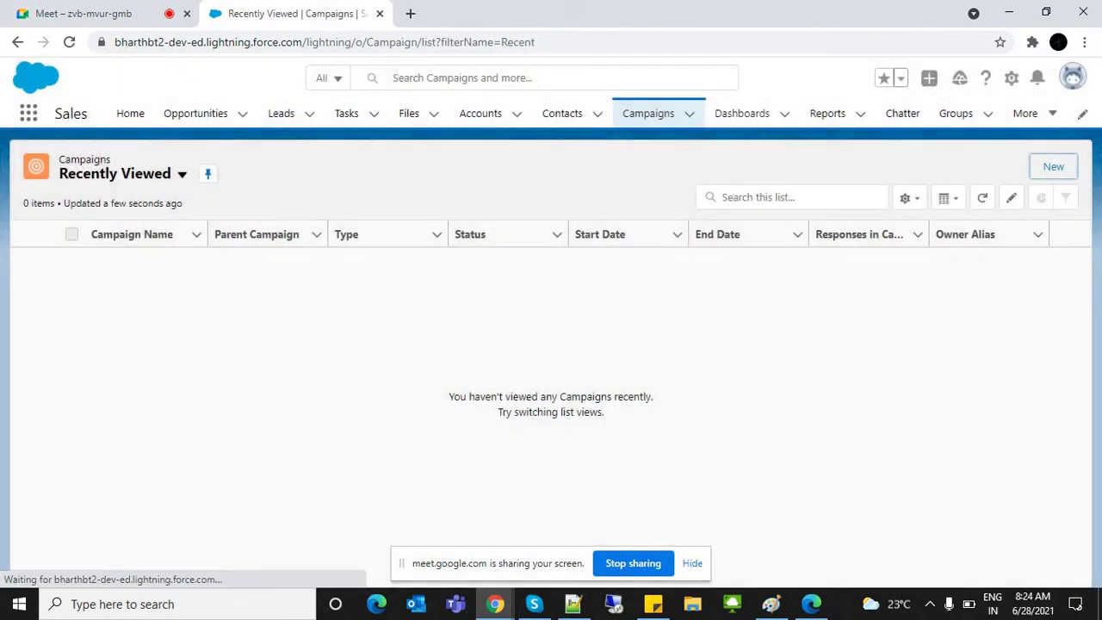
Step: From the Accounts list, start a New Account and focus the Account Name field
left_click(479, 113)
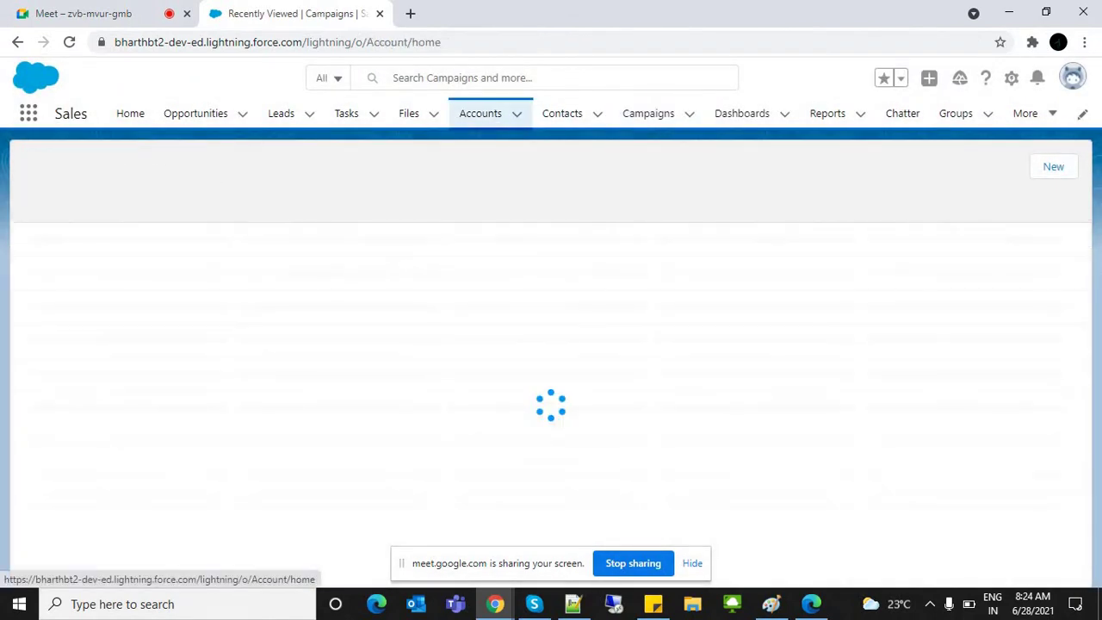
left_click(995, 166)
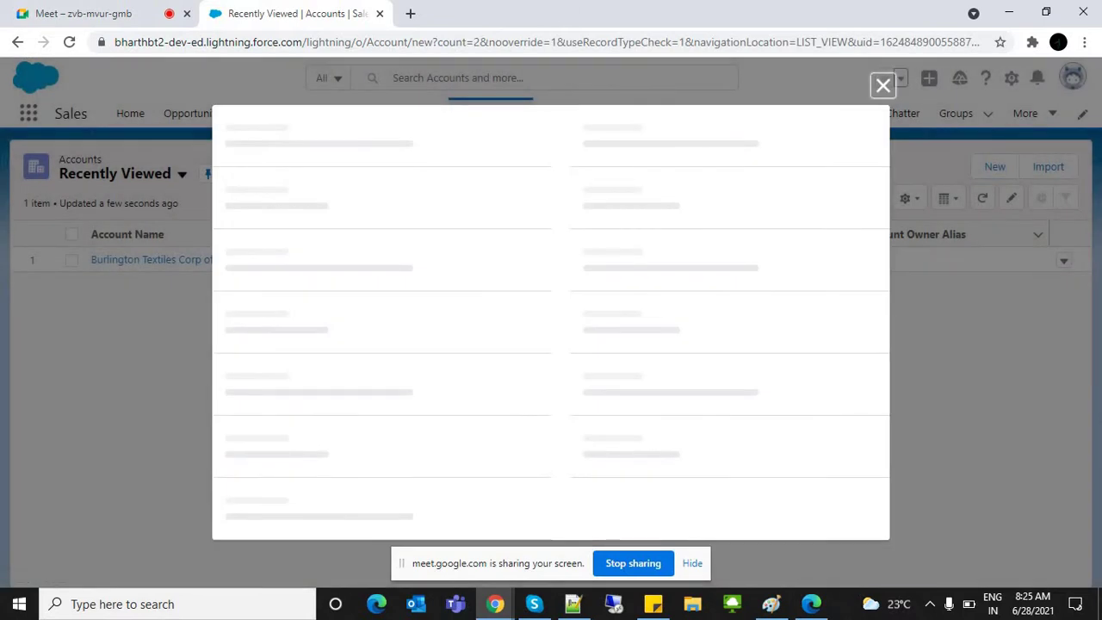
scroll(552, 328, "down", 5)
scroll(551, 327, "up", 5)
left_click(388, 266)
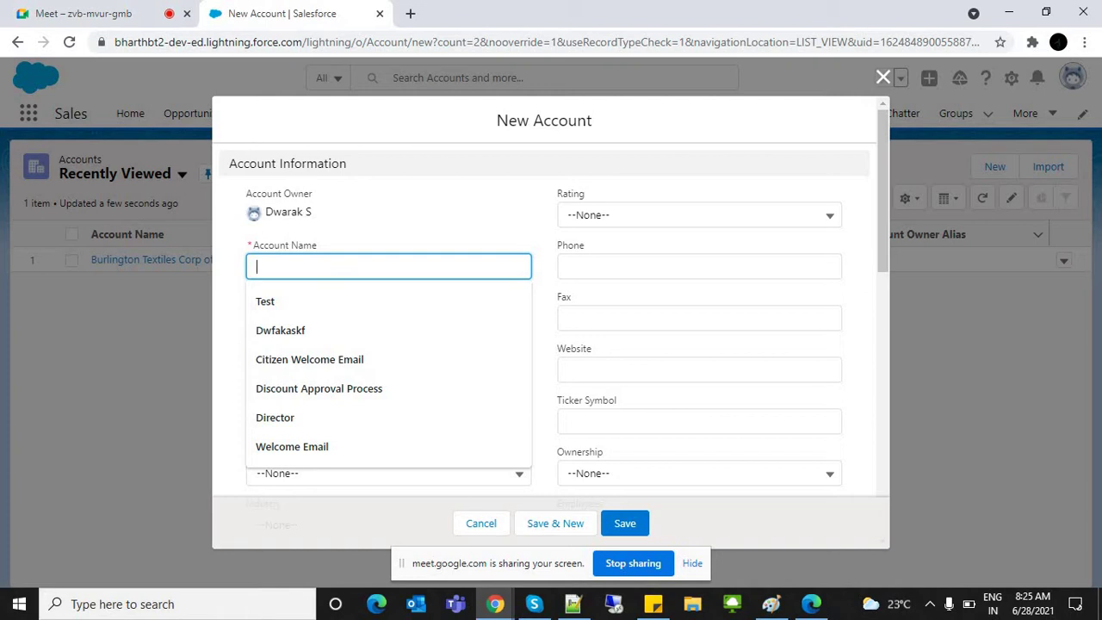
Step: Name the new account 'Frist Cry Schools' and save it
type("Sur")
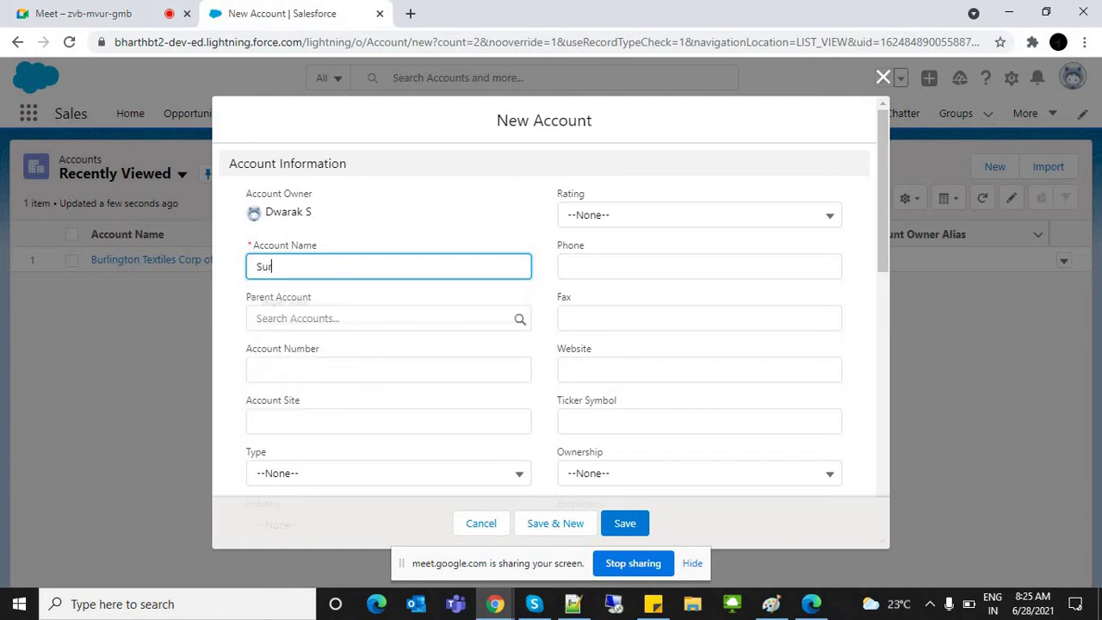
type("esh")
key("ctrl+a")
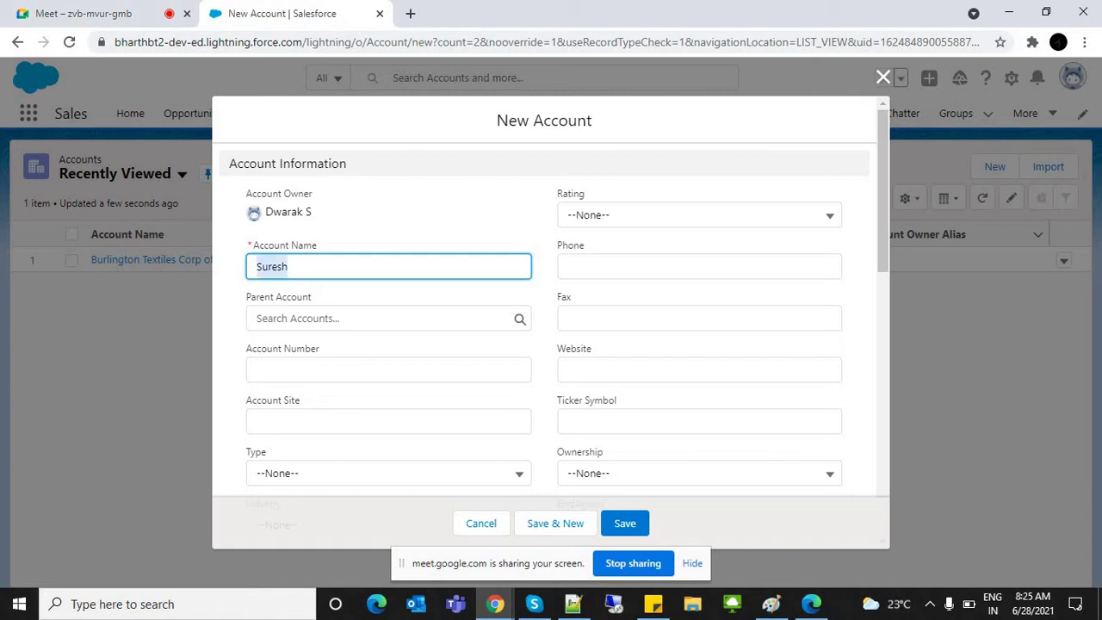
key("BackSpace")
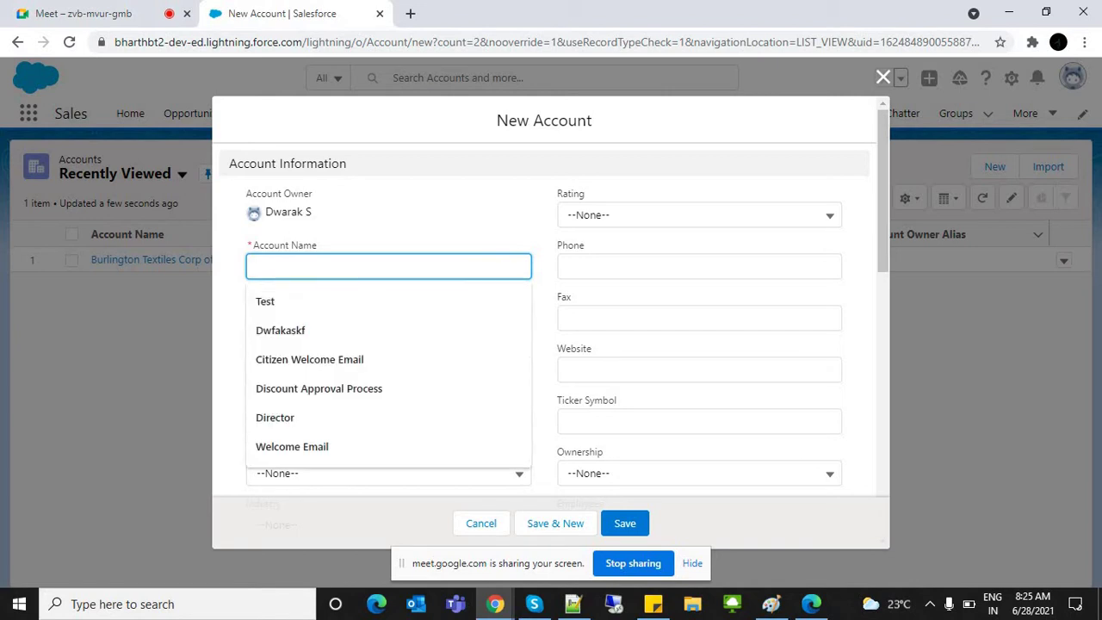
type("d")
key("BackSpace")
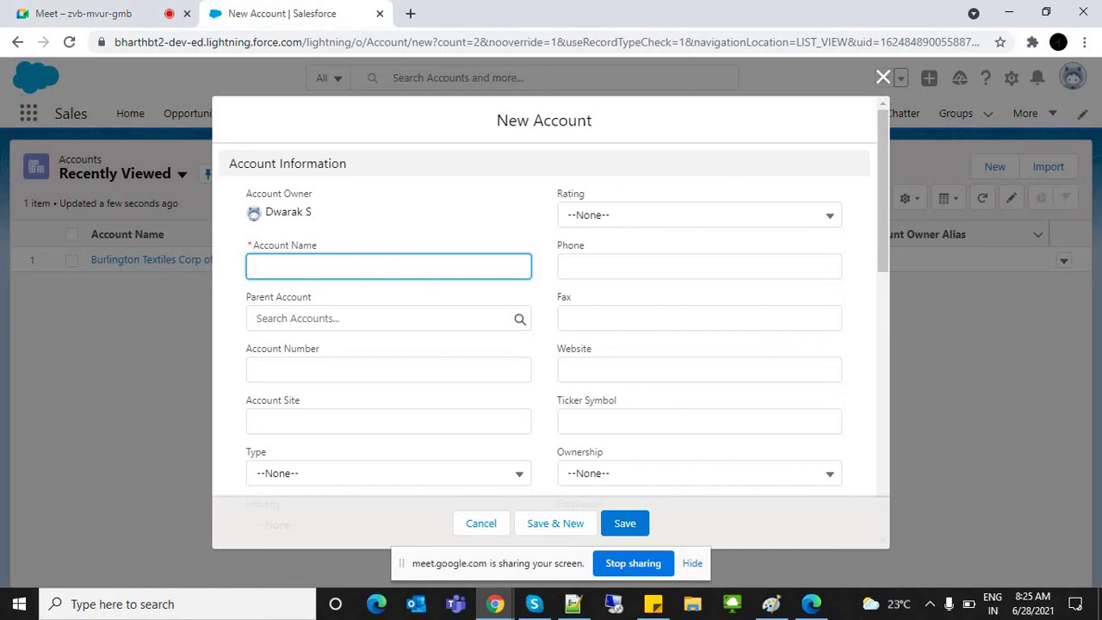
key("Down")
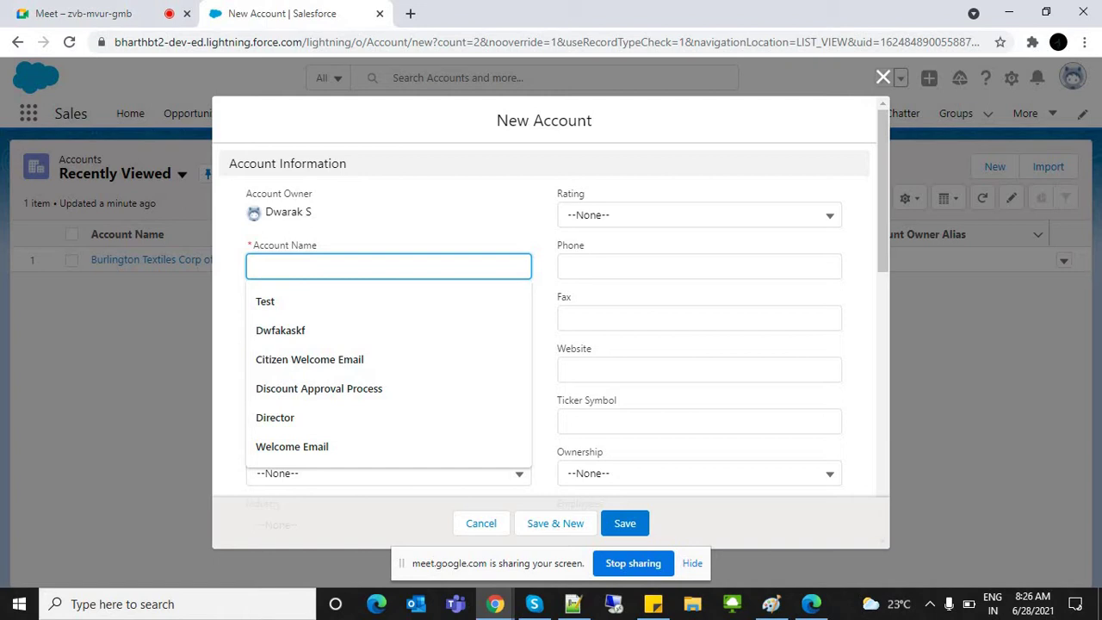
type("F")
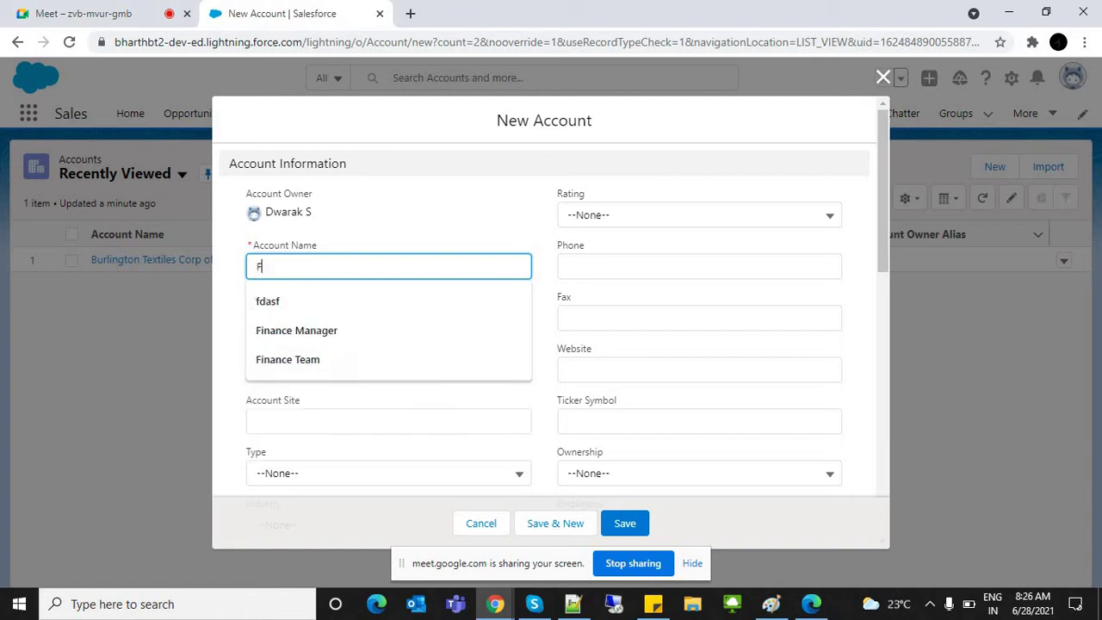
type("rist Cry Schools")
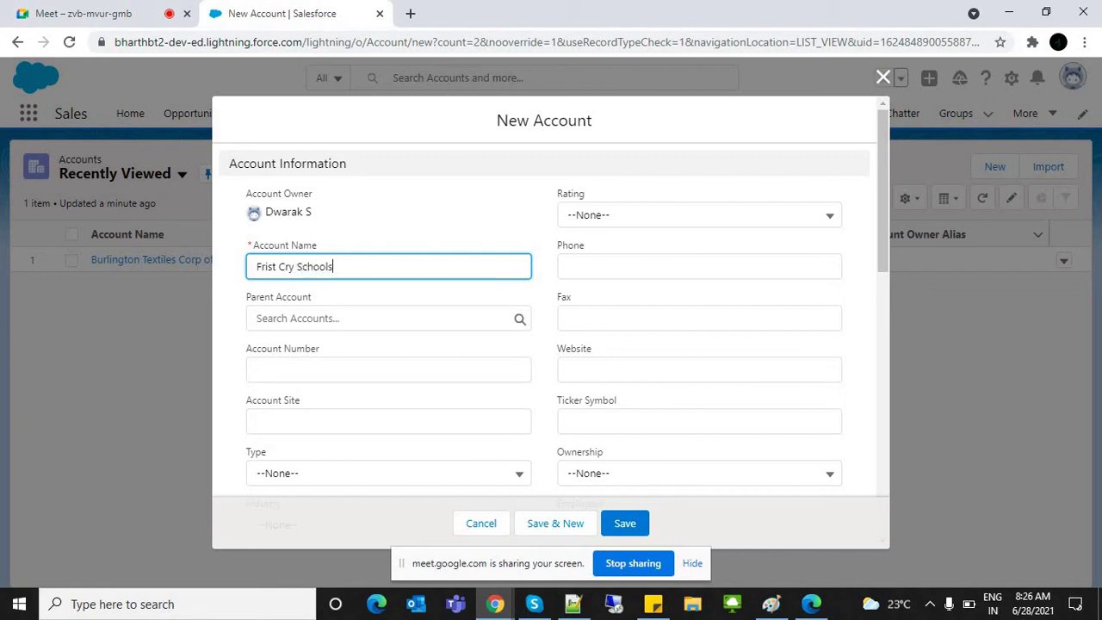
key("Tab")
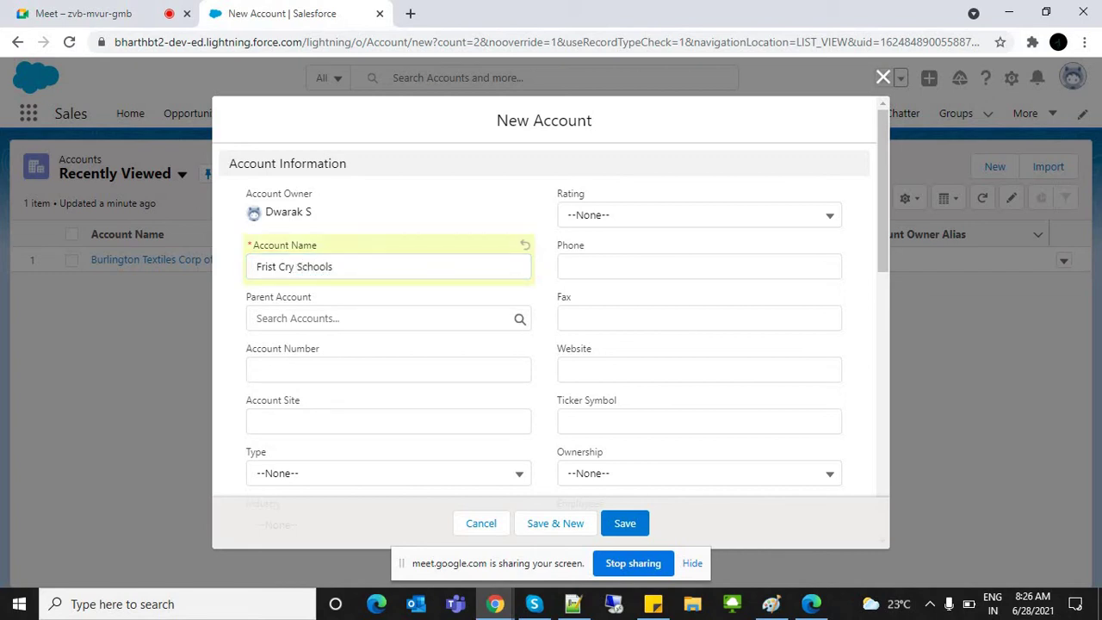
left_click(625, 523)
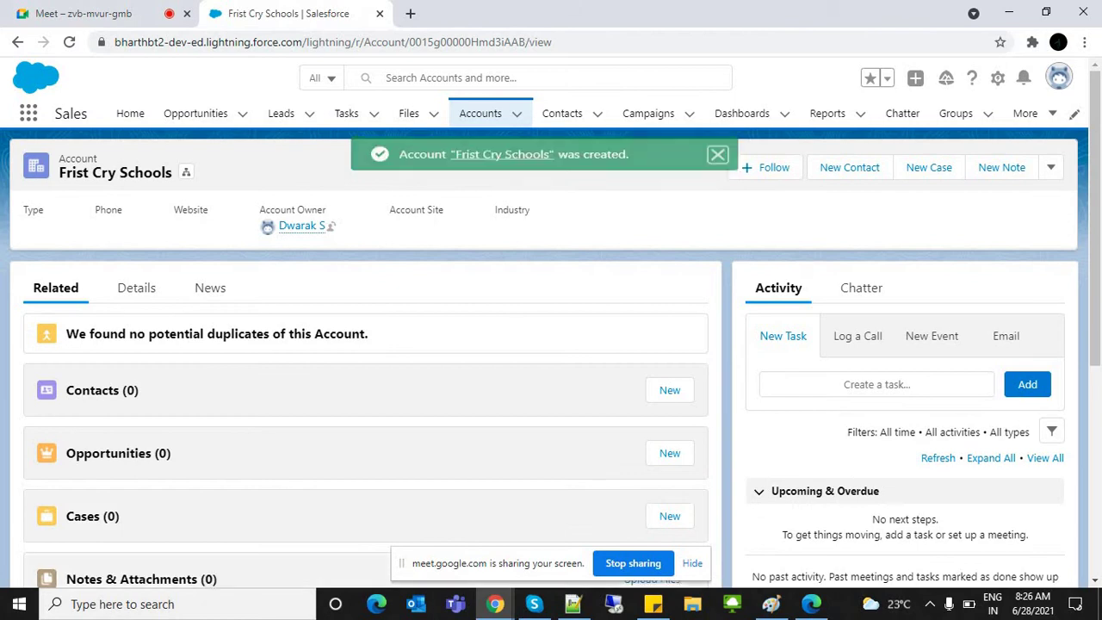
Step: Return to Recently Viewed accounts to confirm Frist Cry Schools is listed
left_click(480, 113)
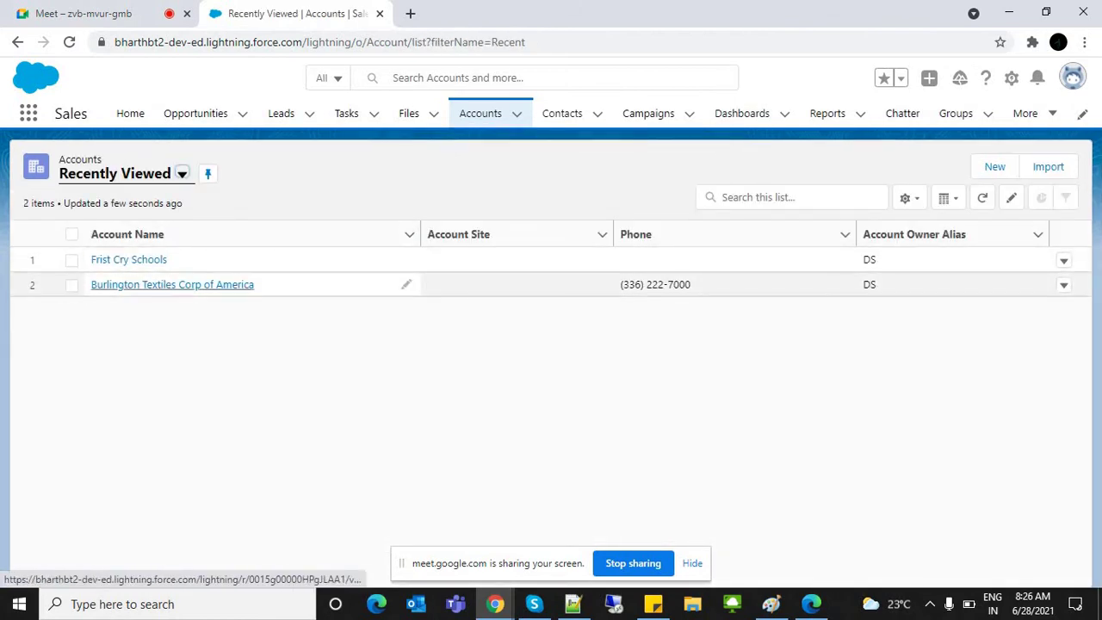
left_click(327, 284)
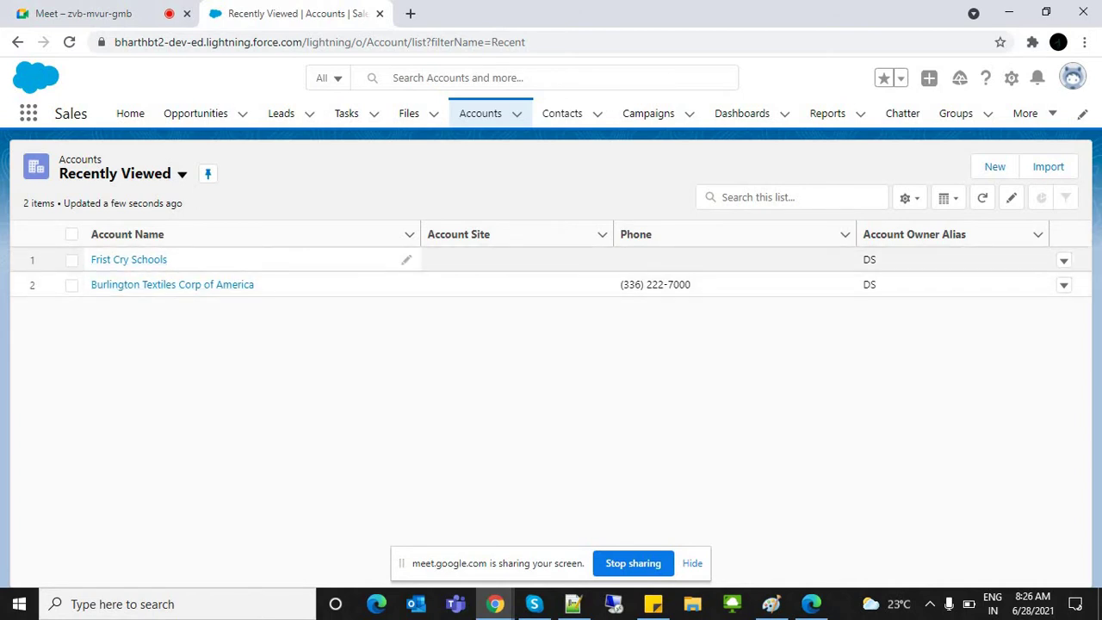
left_click(129, 260)
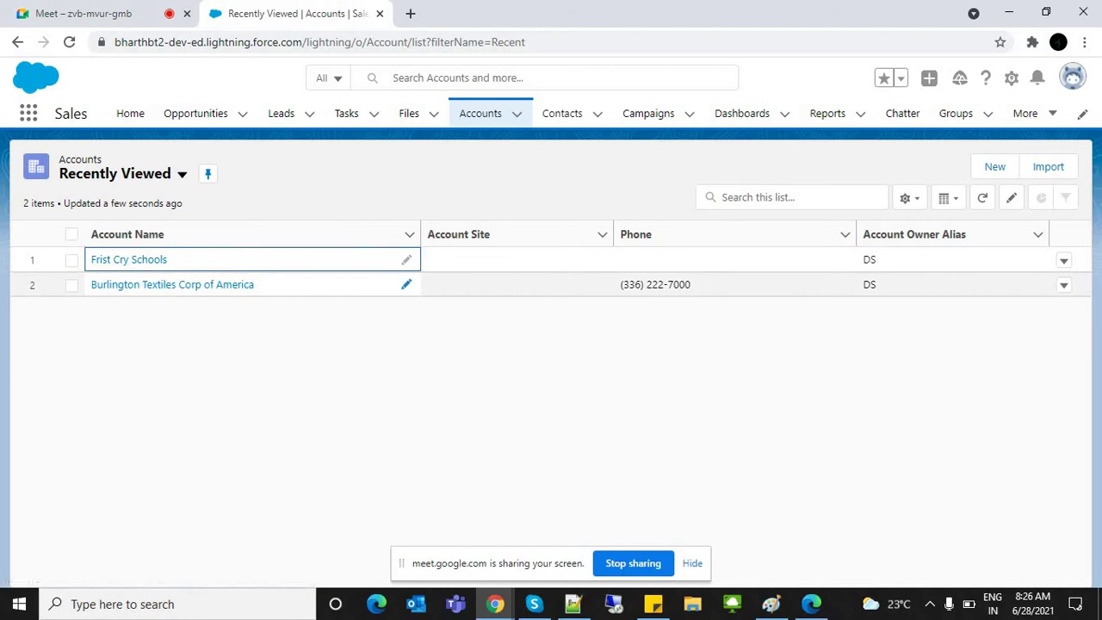
left_click(172, 284)
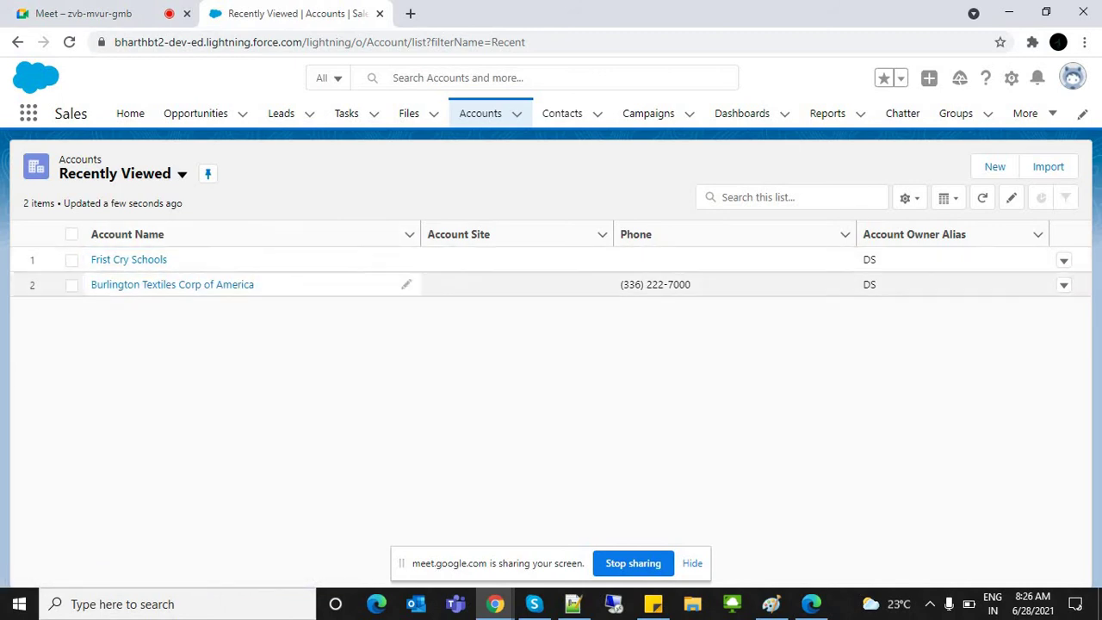
key("ctrl+shift+Tab")
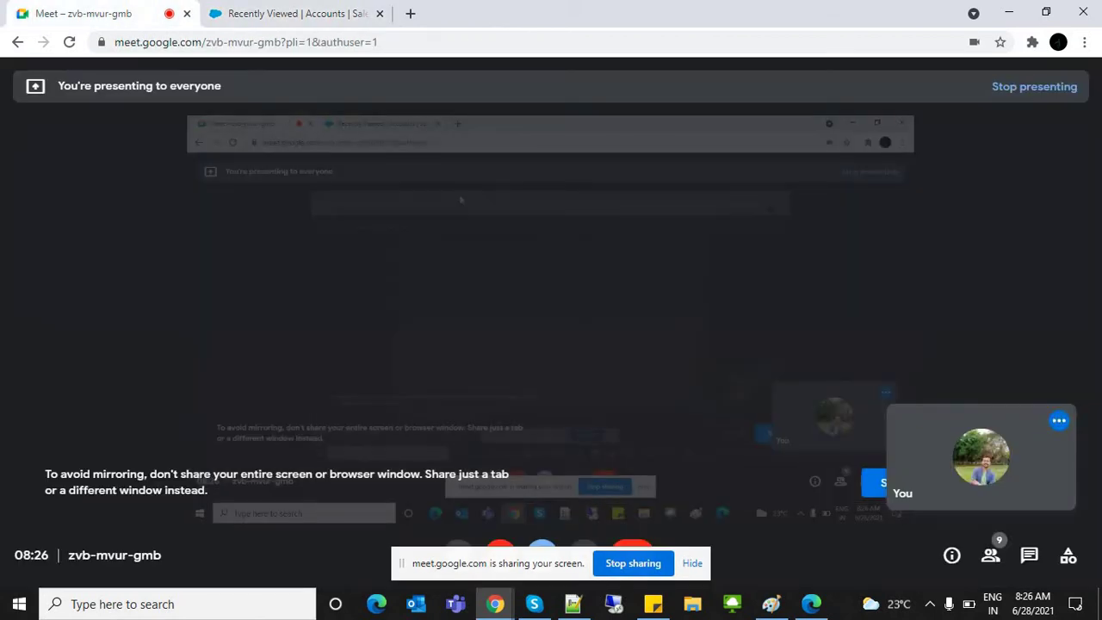
key("ctrl+Tab")
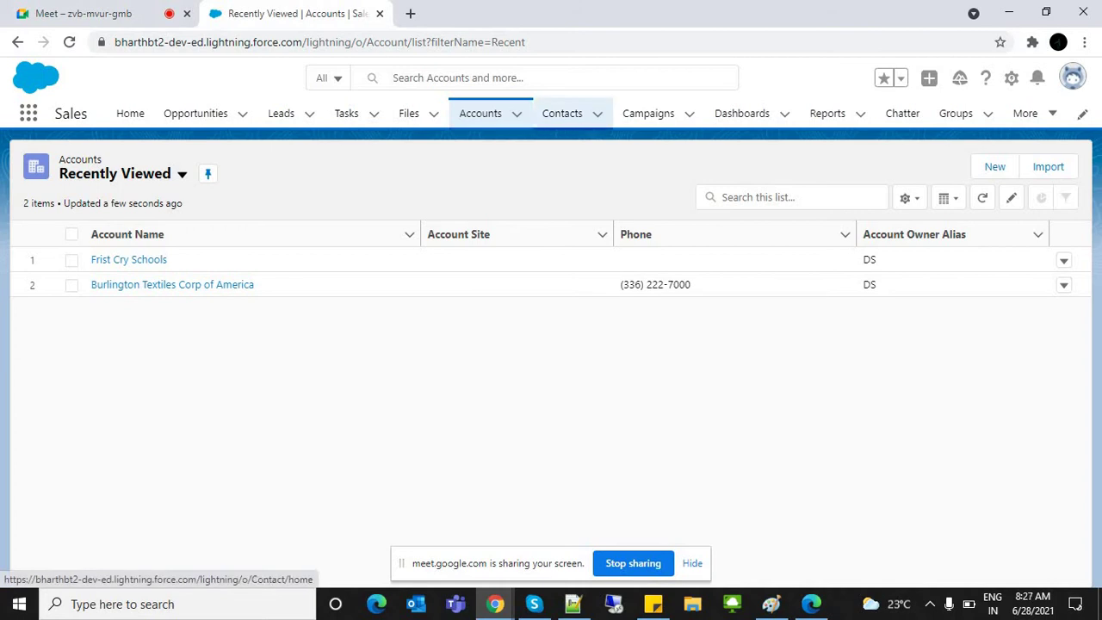
left_click(562, 113)
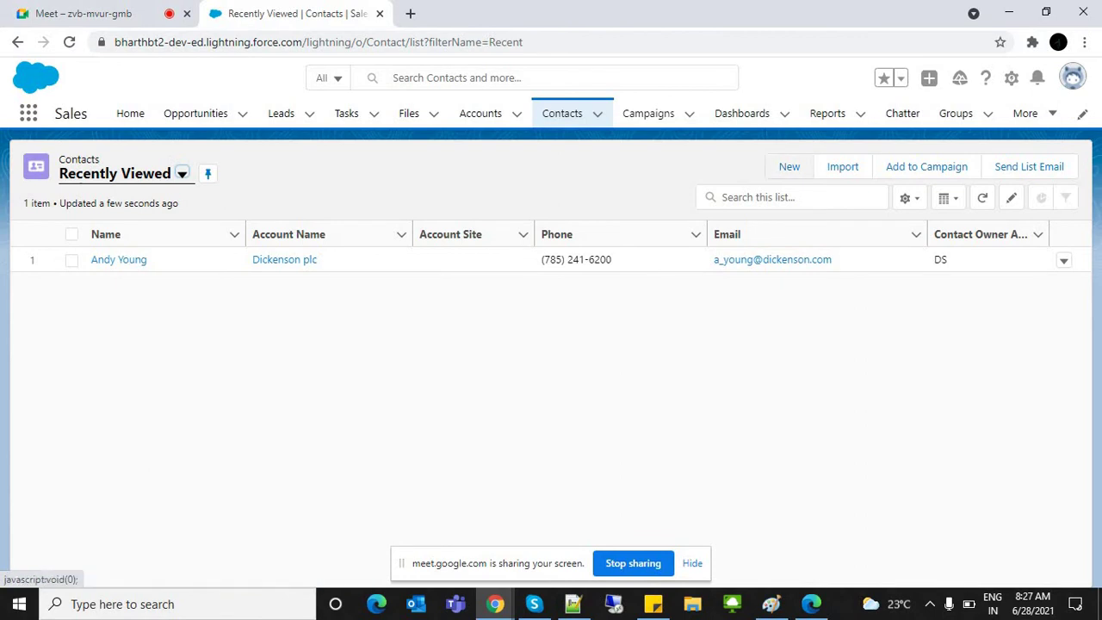
Step: Start a New Contact form, then cancel it
left_click(789, 166)
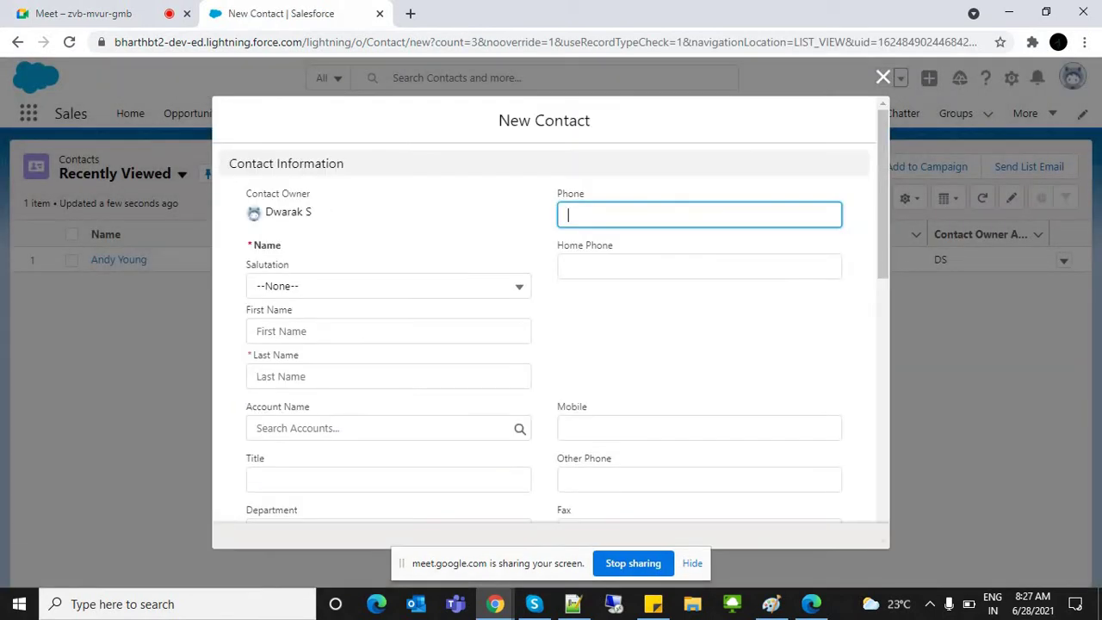
left_click(388, 286)
left_click(387, 376)
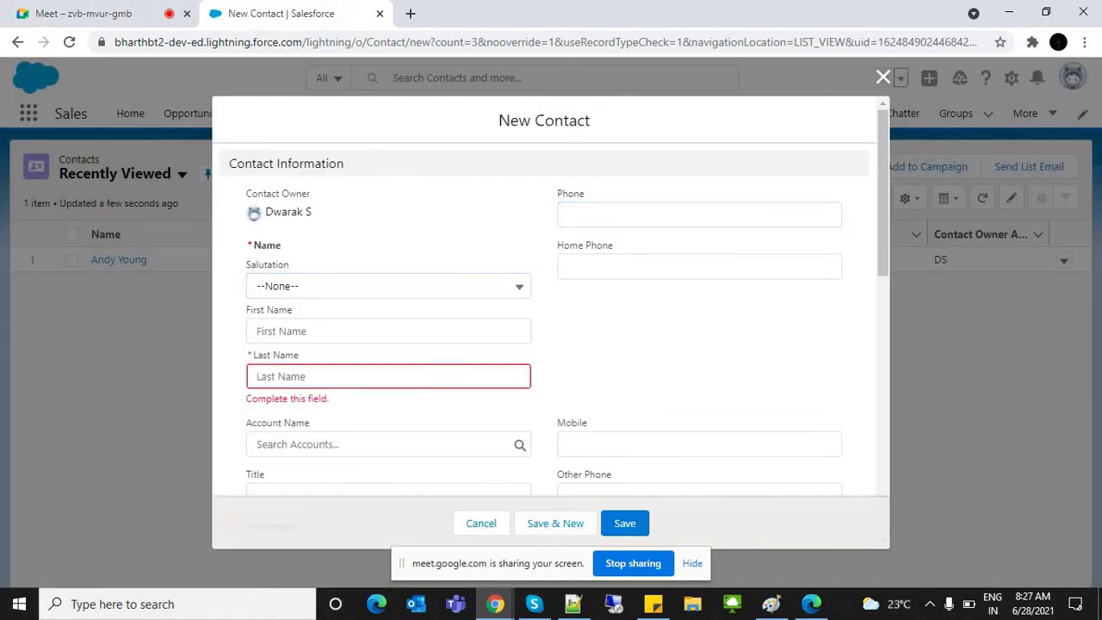
left_click(388, 377)
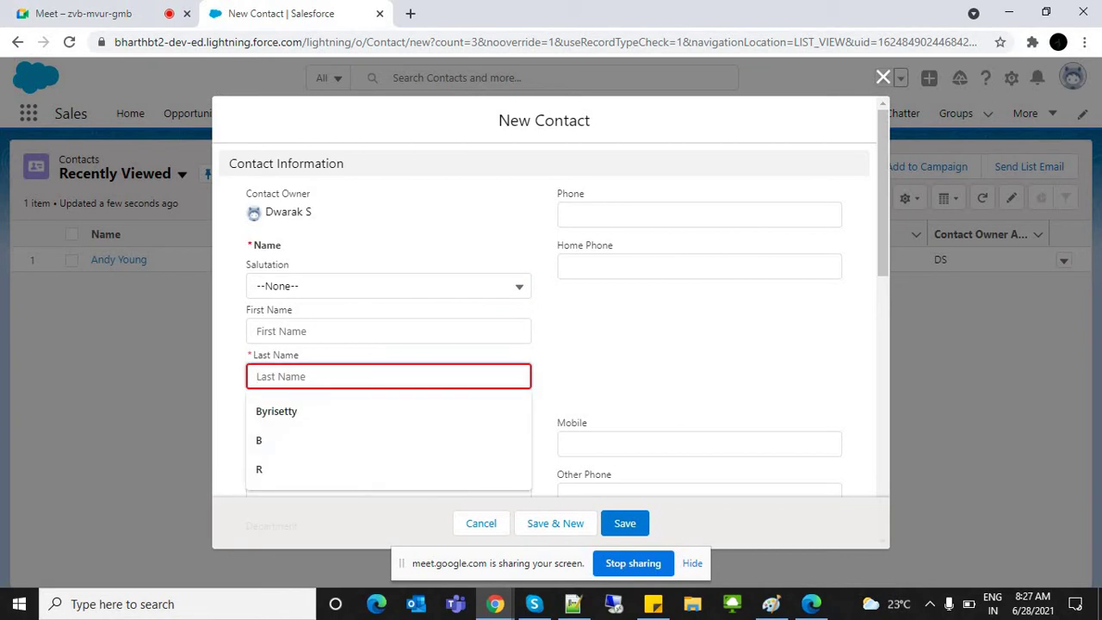
key("Escape")
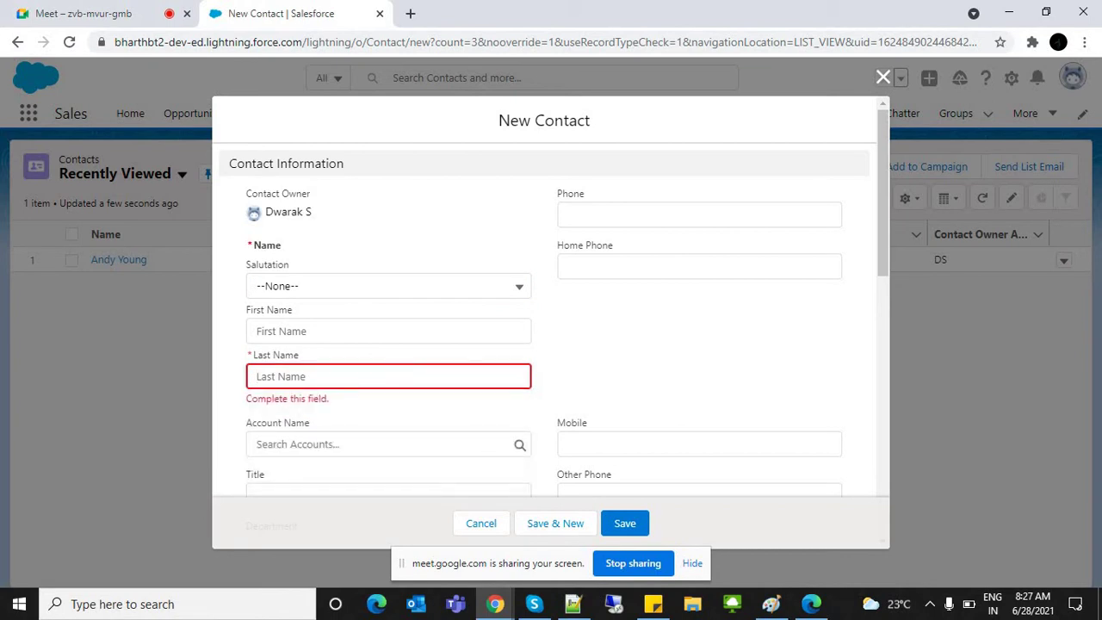
left_click(883, 77)
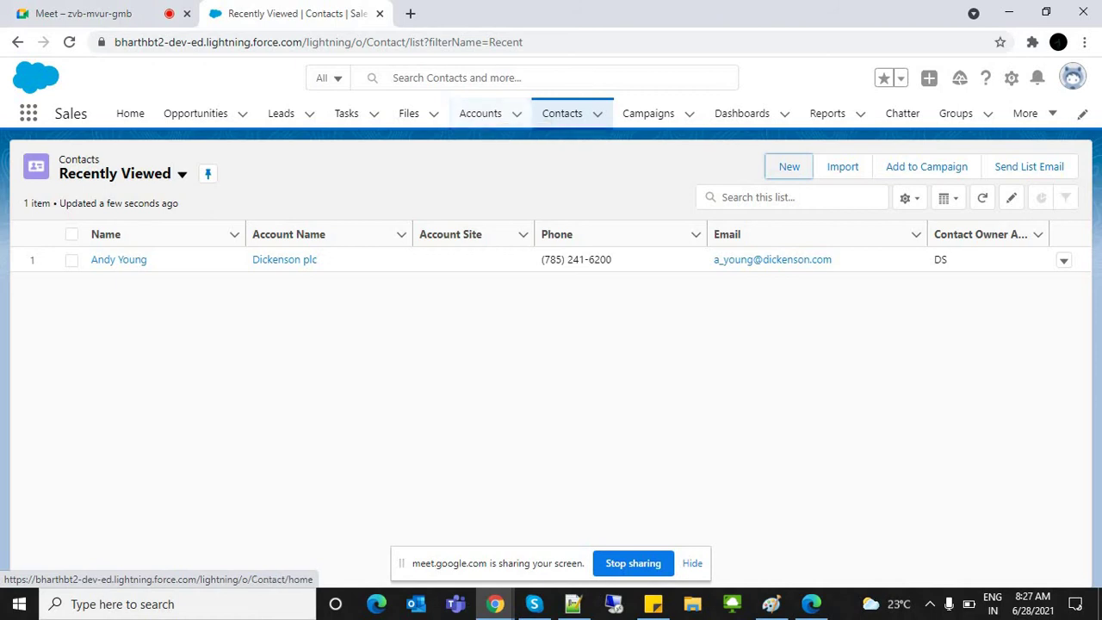
Step: Reopen a New Contact form and enter the contact's last name
left_click(562, 113)
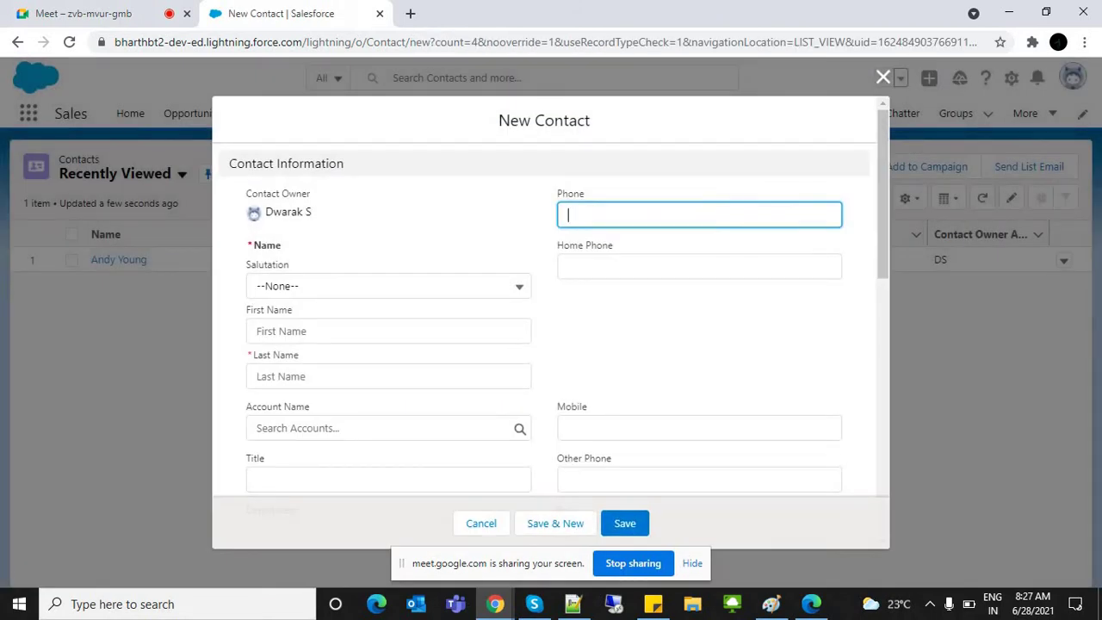
left_click(388, 376)
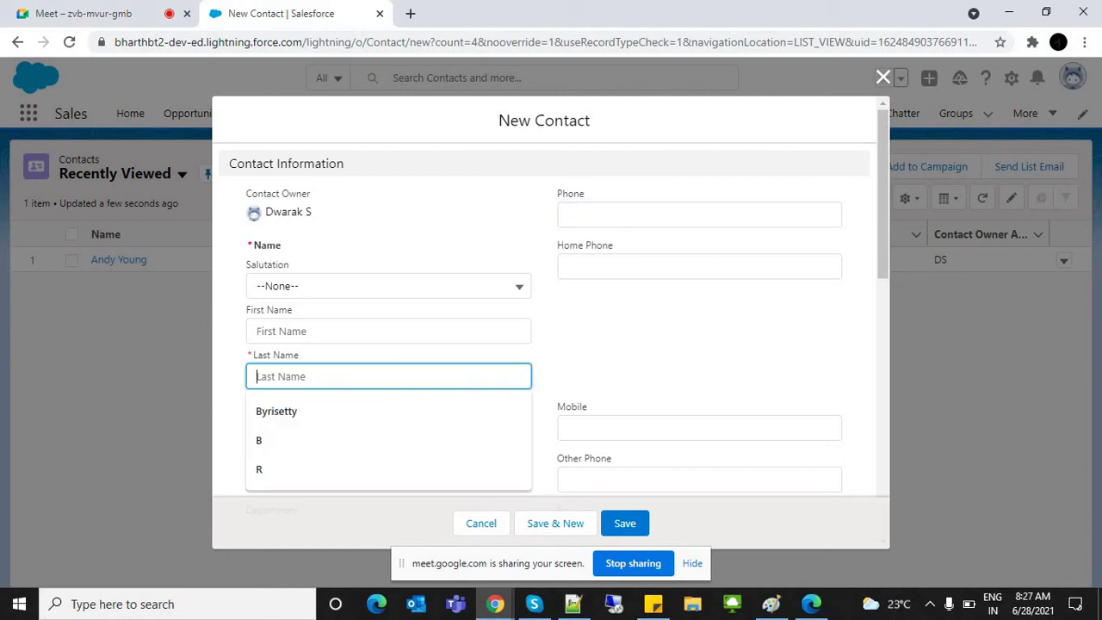
type("Dwarak")
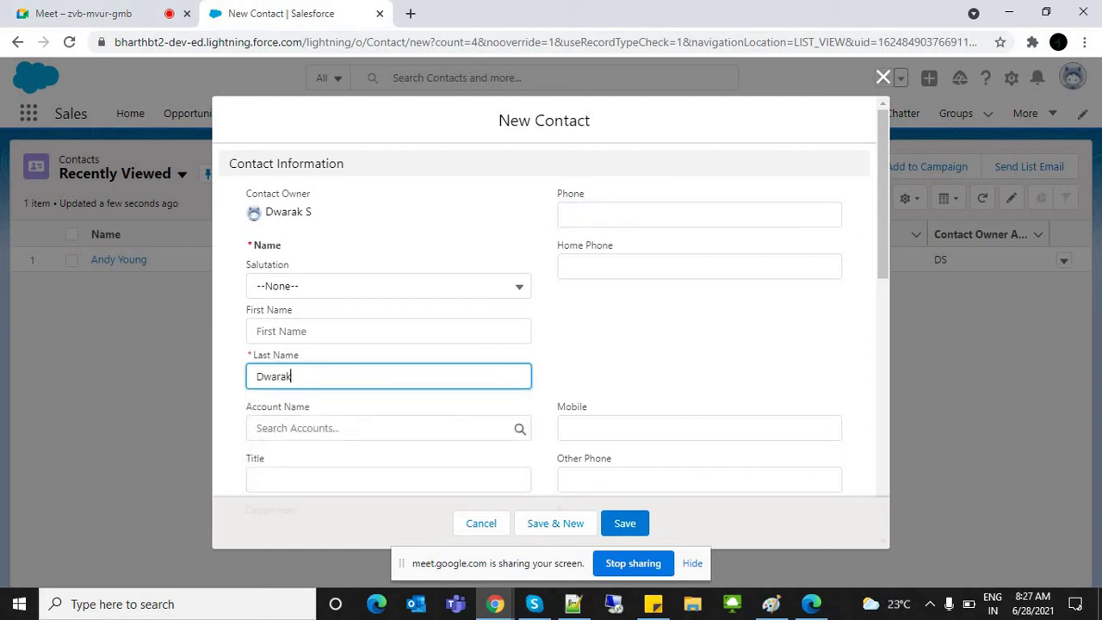
Step: Link the contact to the Frist Cry Schools account and save it
left_click(388, 428)
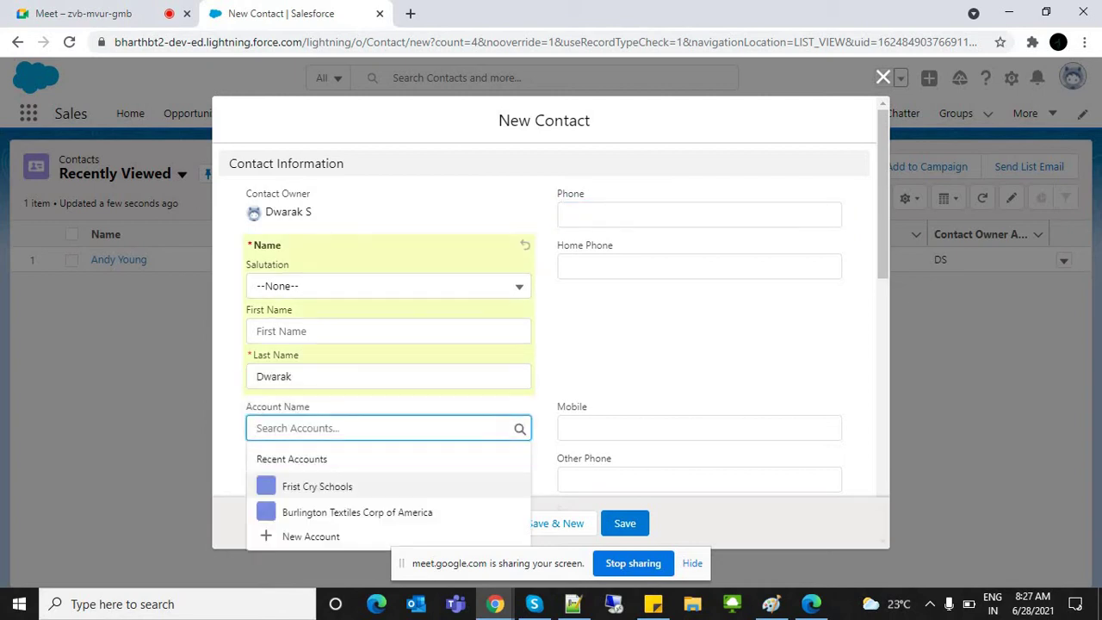
scroll(551, 344, "down", 3)
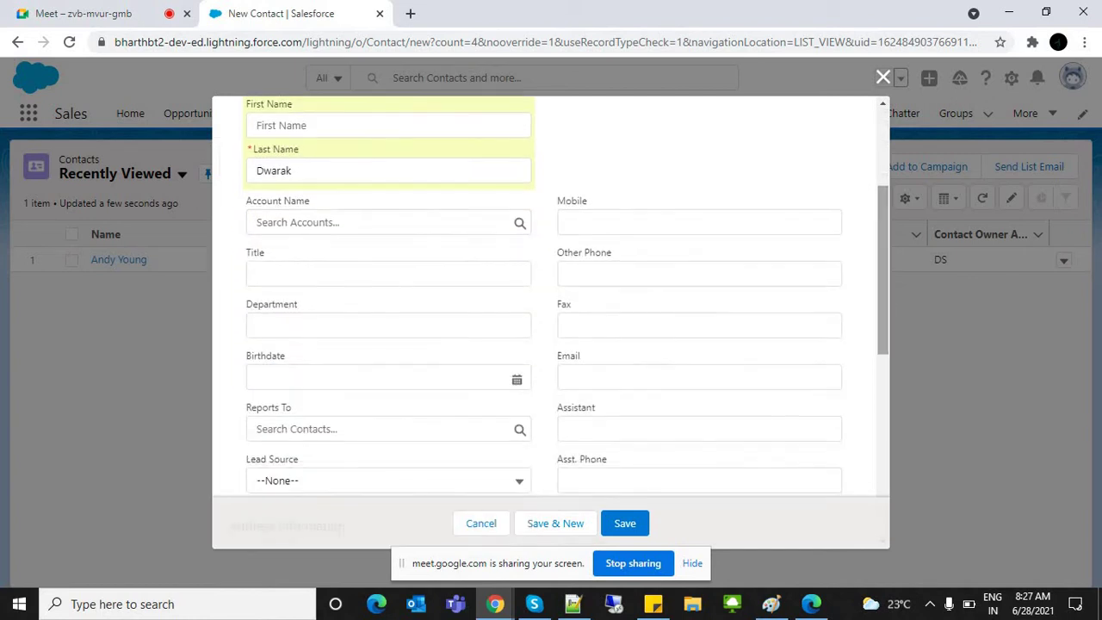
left_click(293, 200)
left_click_drag(296, 201, 247, 201)
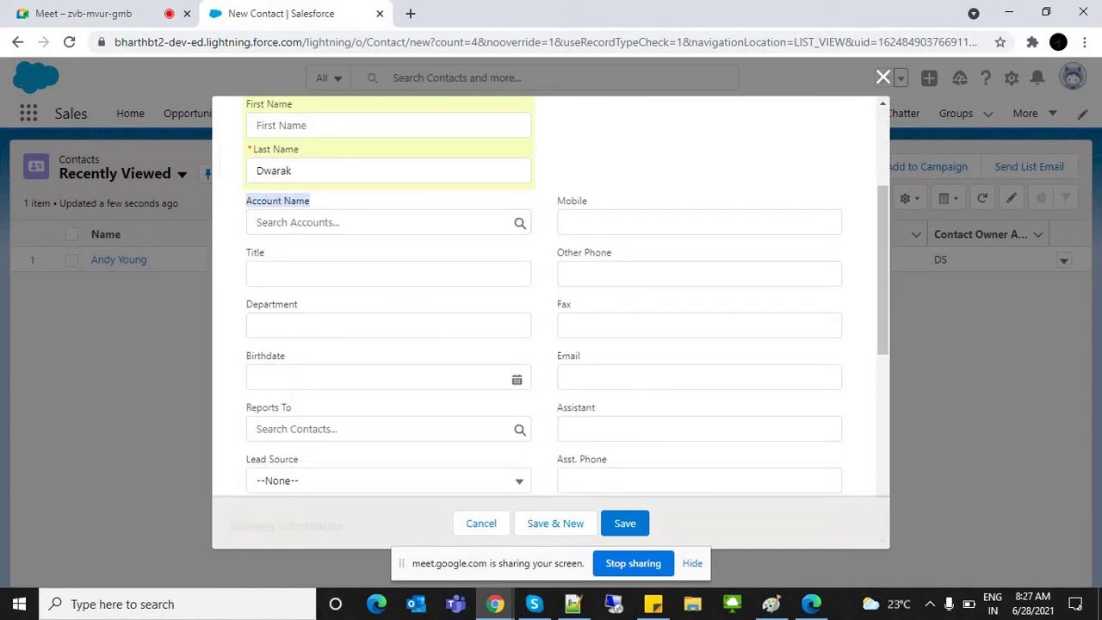
left_click(302, 223)
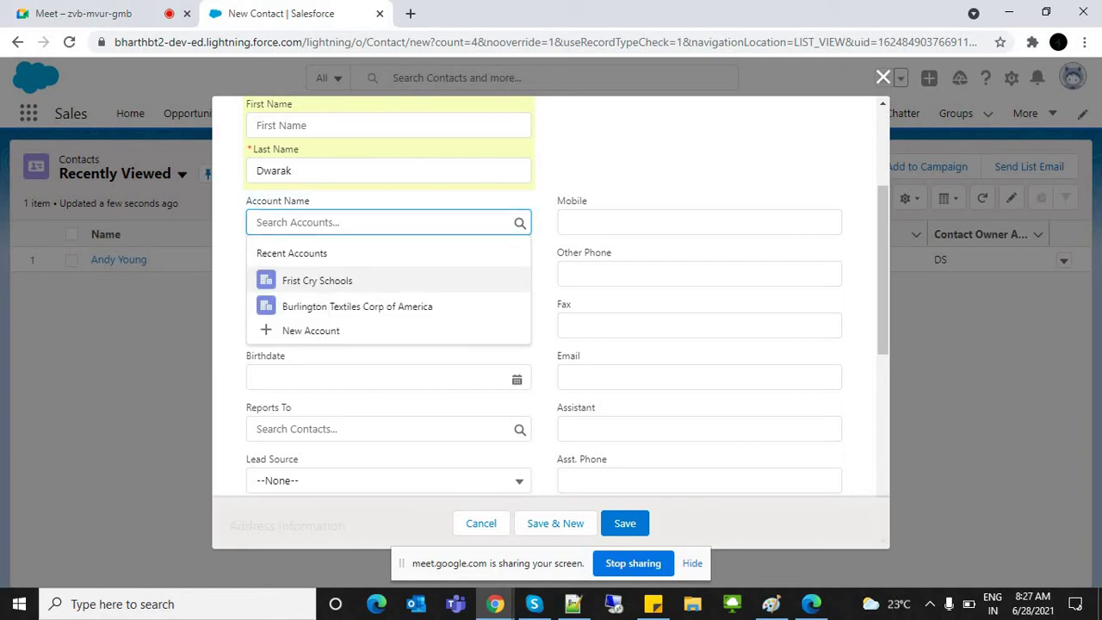
left_click(317, 280)
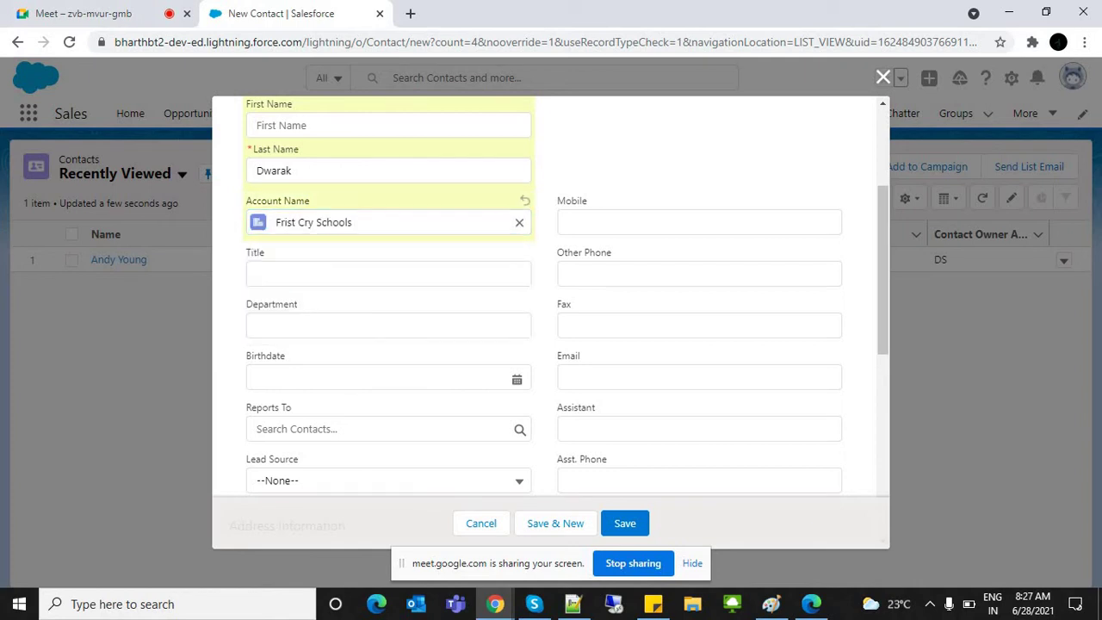
scroll(552, 297, "up", 2)
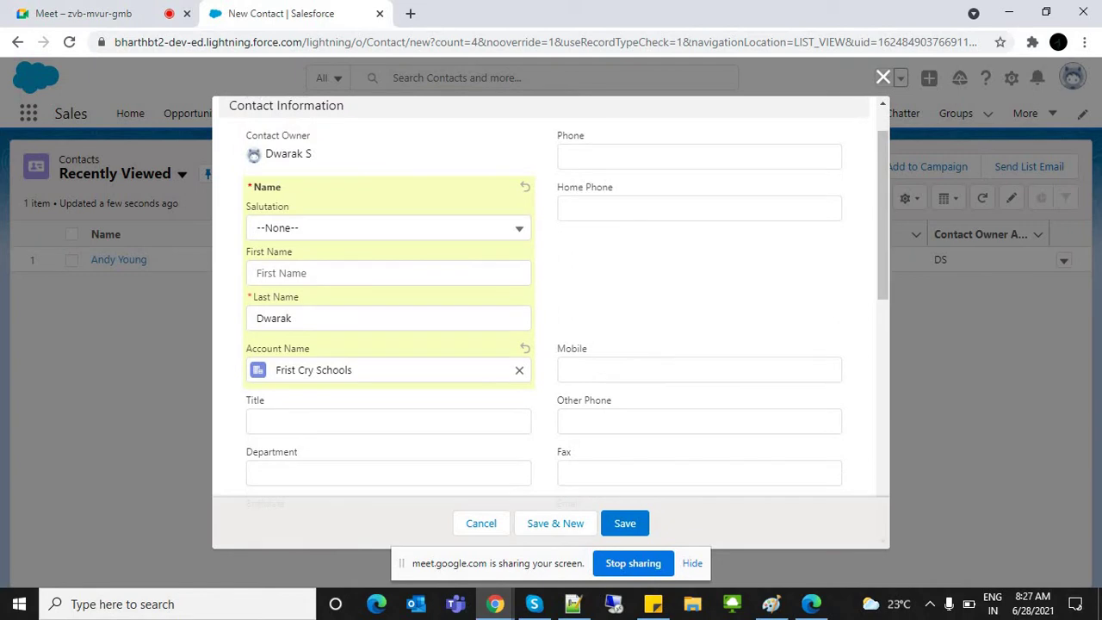
left_click(284, 318)
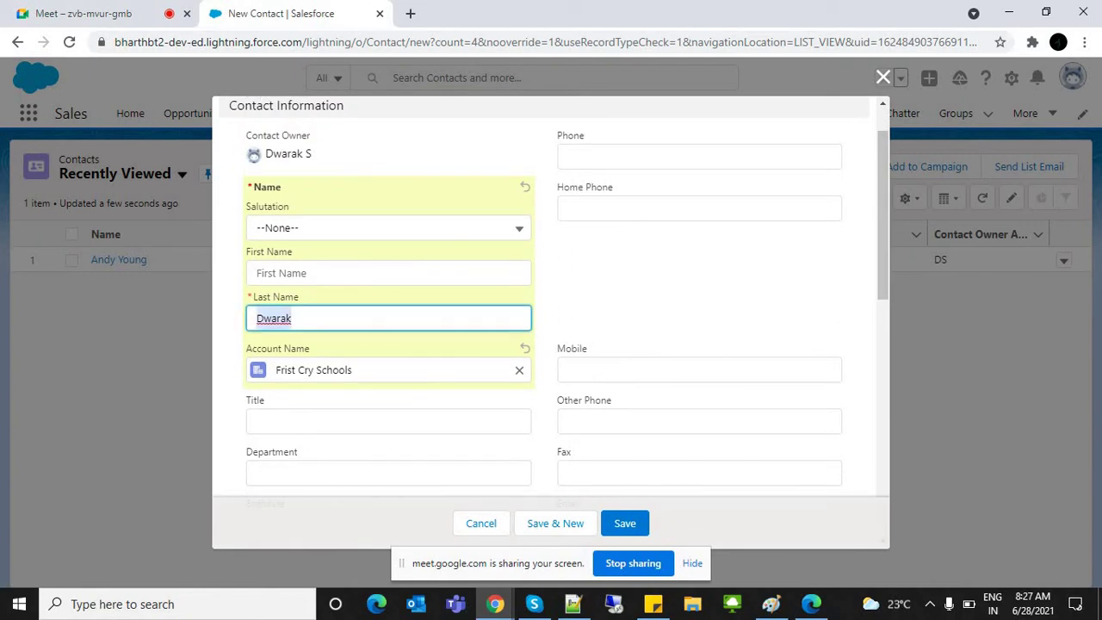
scroll(551, 296, "up", 1)
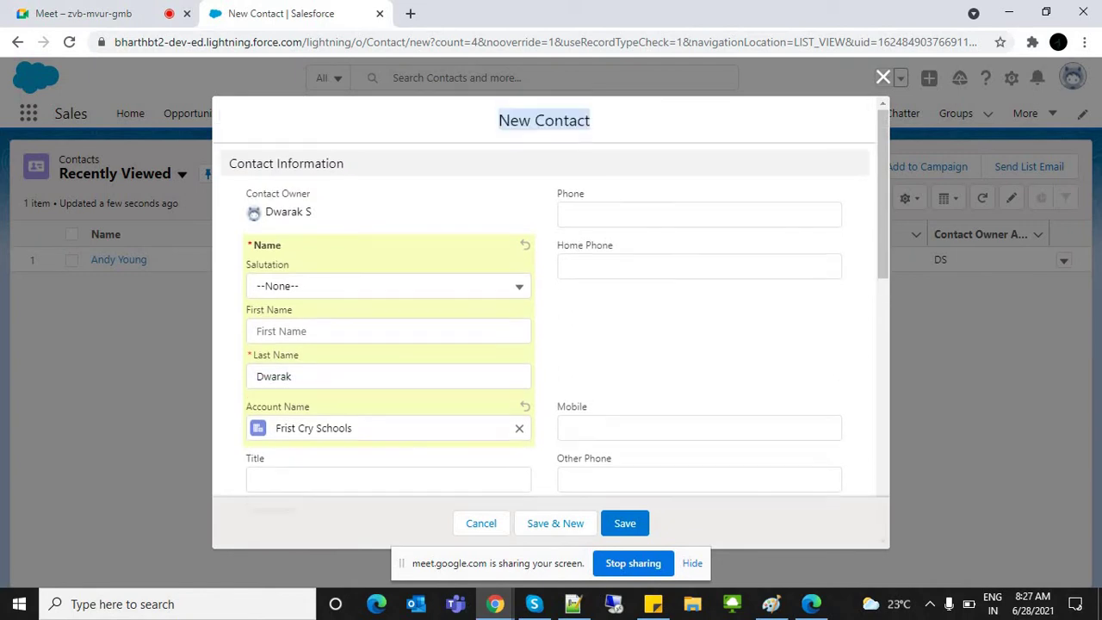
left_click_drag(229, 164, 344, 164)
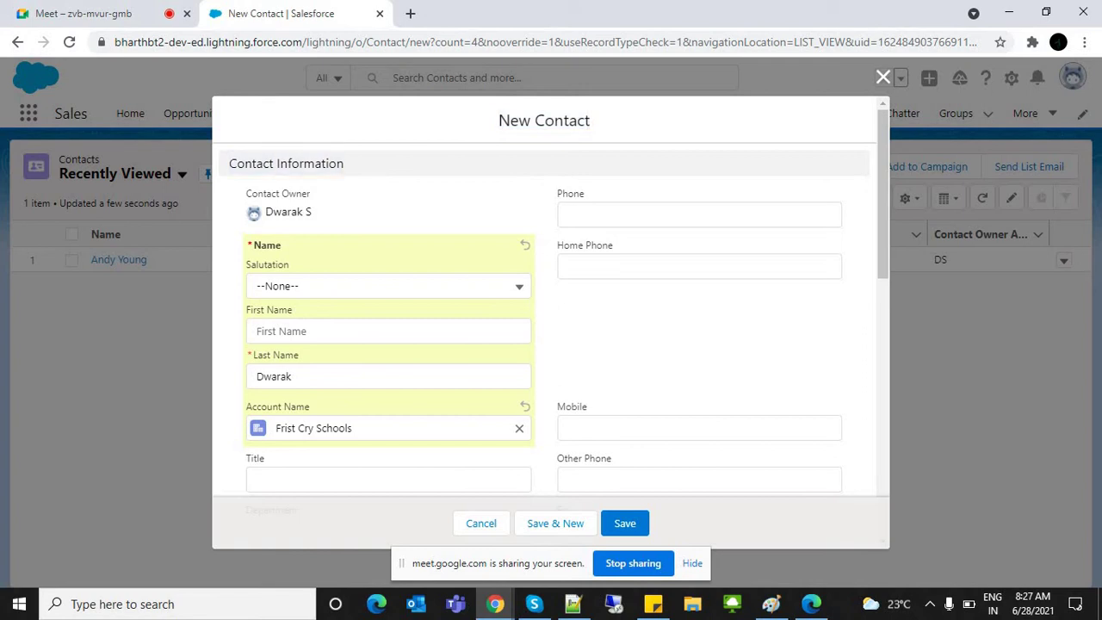
left_click(625, 522)
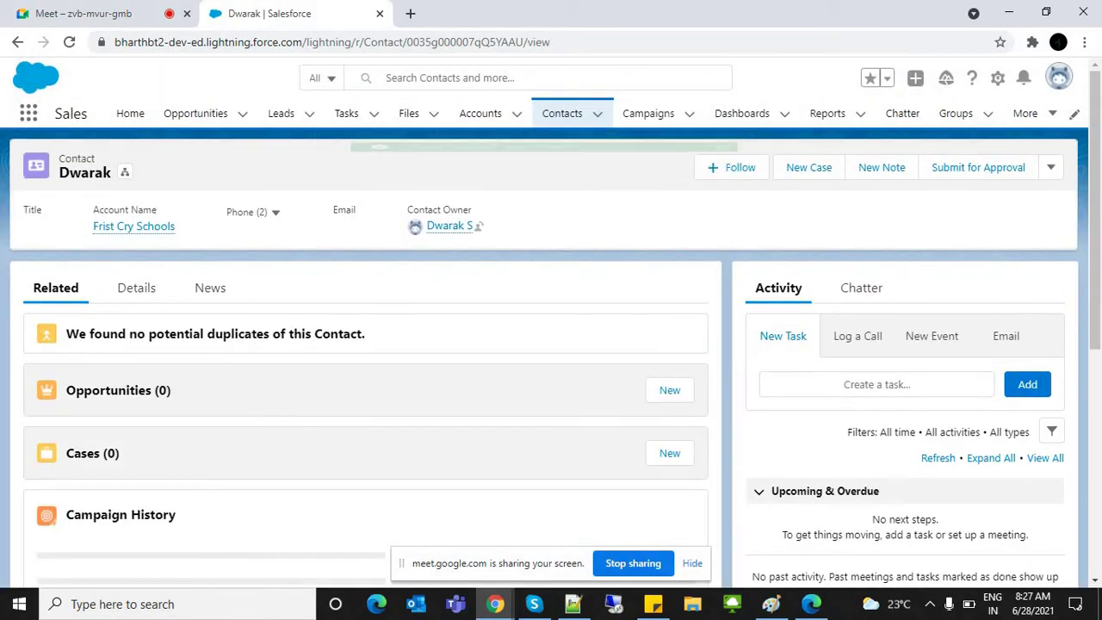
Step: Go via Accounts to the Contacts list and open a blank New Contact form
left_click(479, 113)
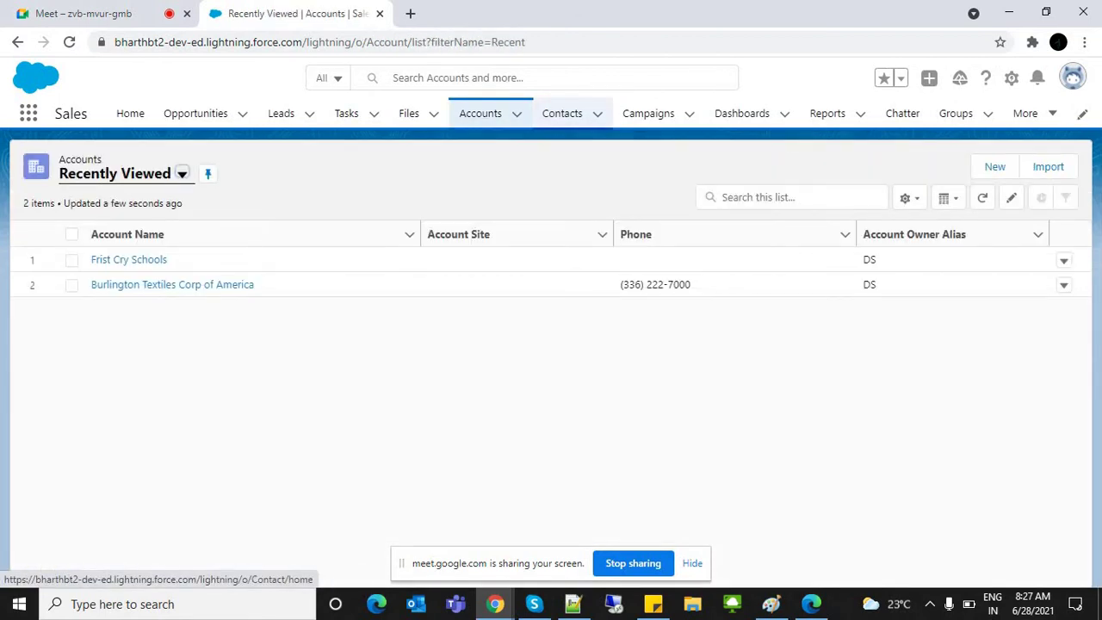
left_click(562, 113)
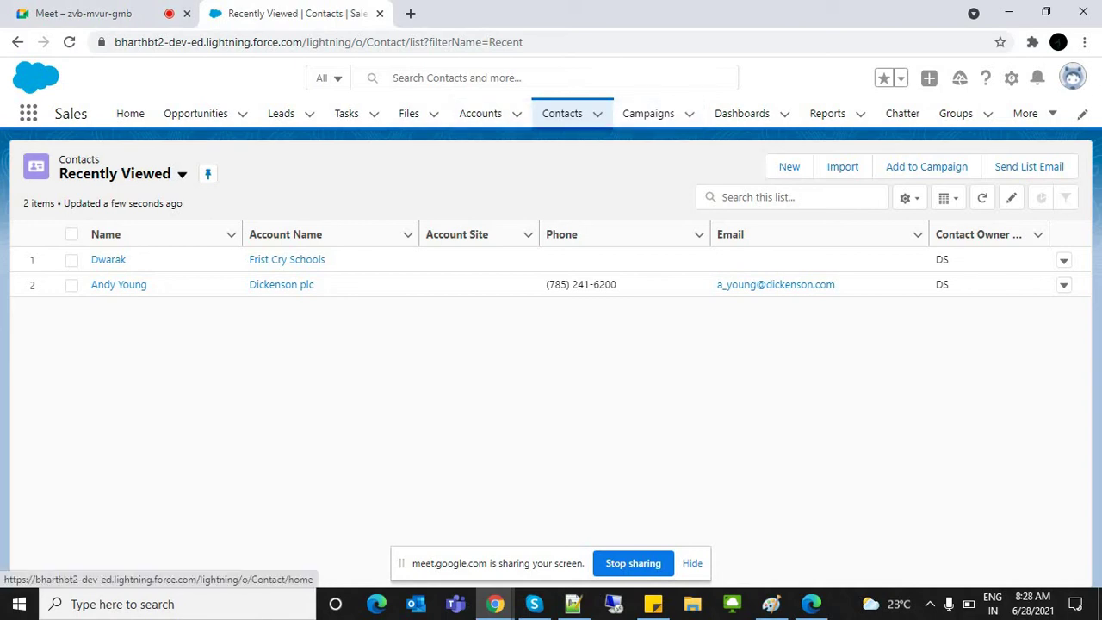
left_click(789, 166)
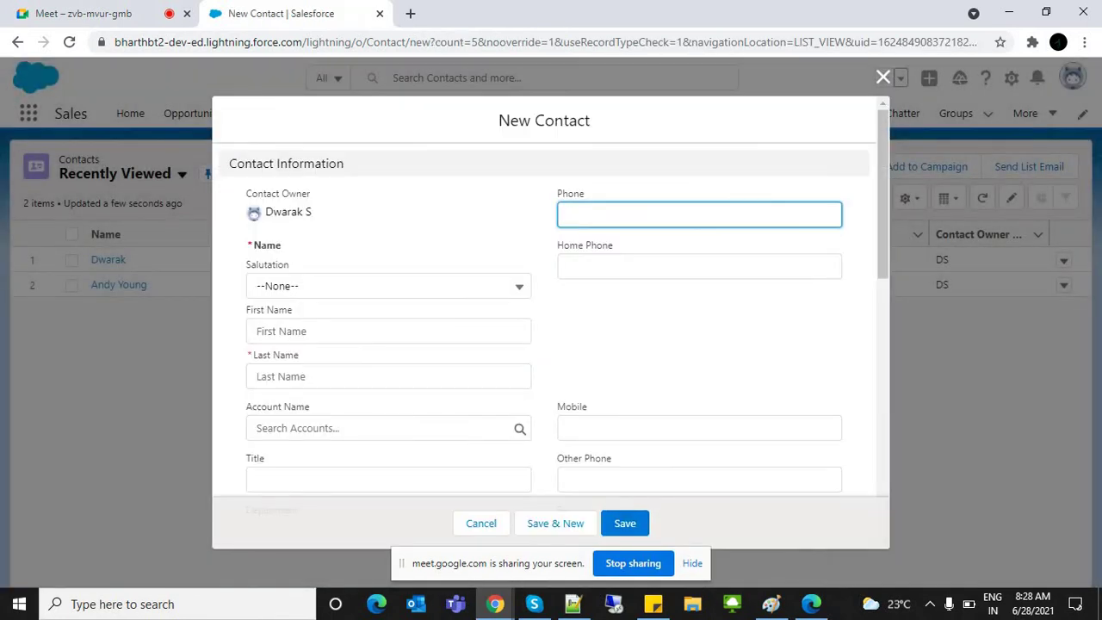
Step: Look through the blank New Contact form's Mobile, Title, Mailing and Other Address fields
left_click(603, 428)
left_click(345, 479)
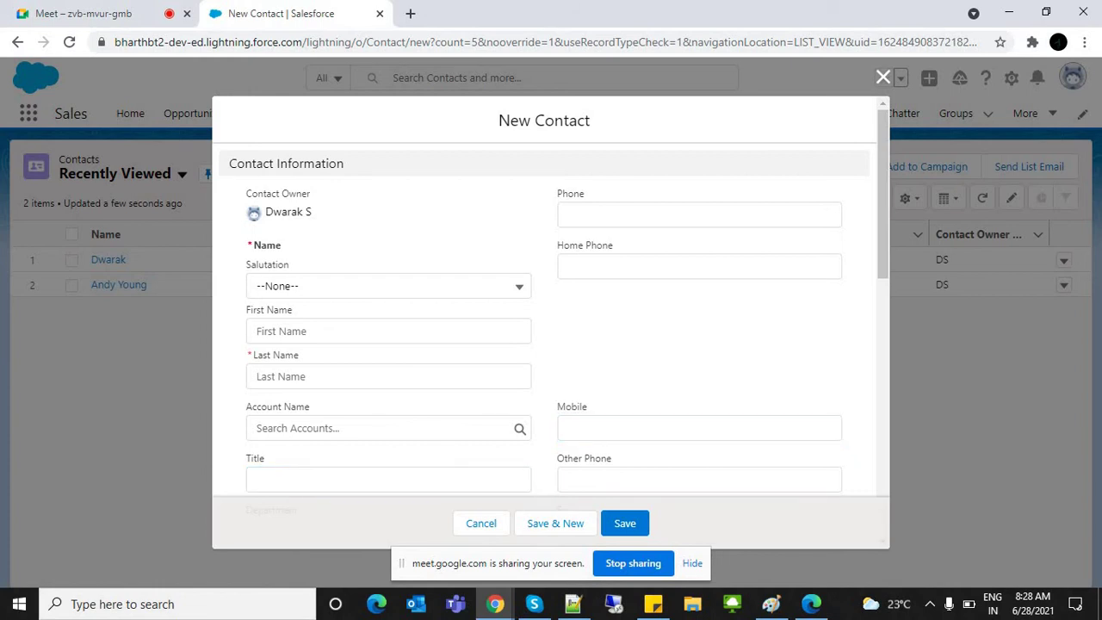
scroll(551, 302, "down", 4)
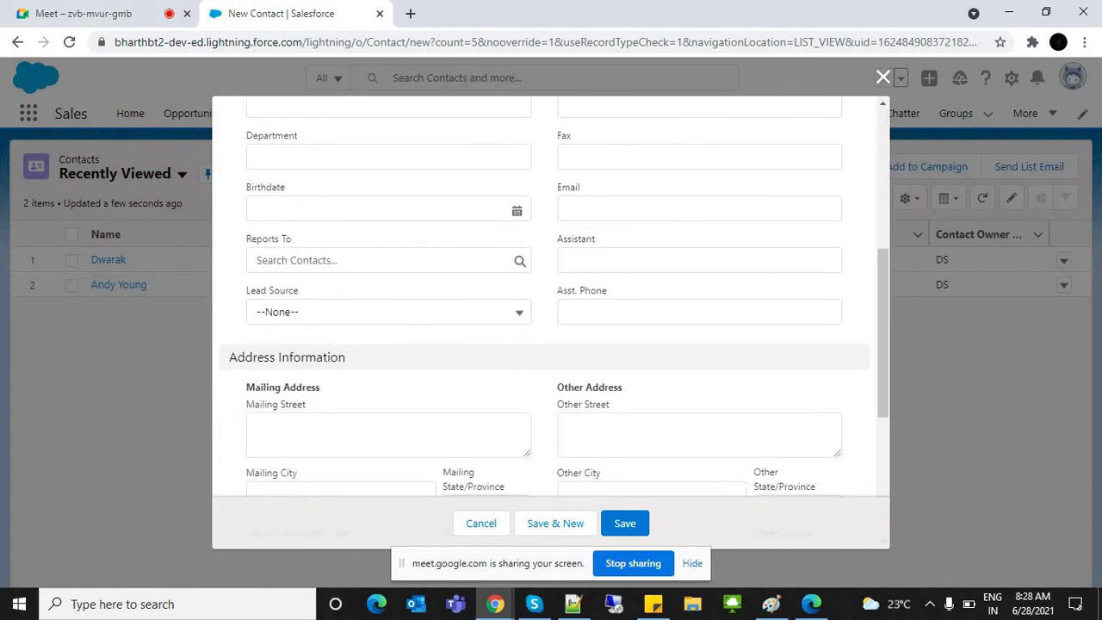
left_click_drag(246, 387, 320, 387)
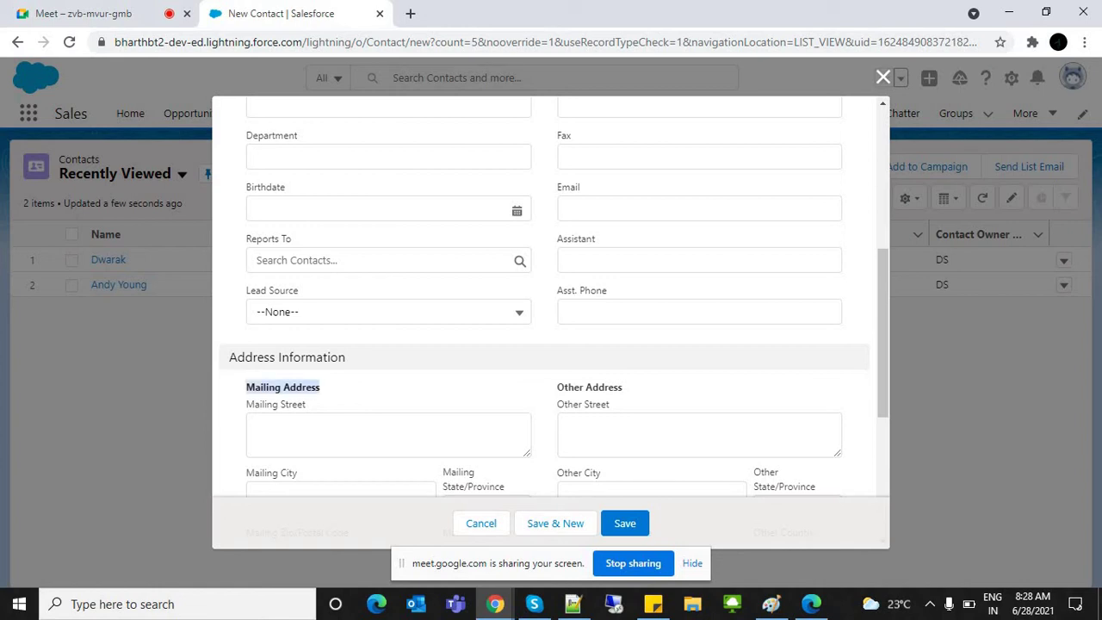
left_click_drag(558, 387, 612, 404)
left_click(612, 404)
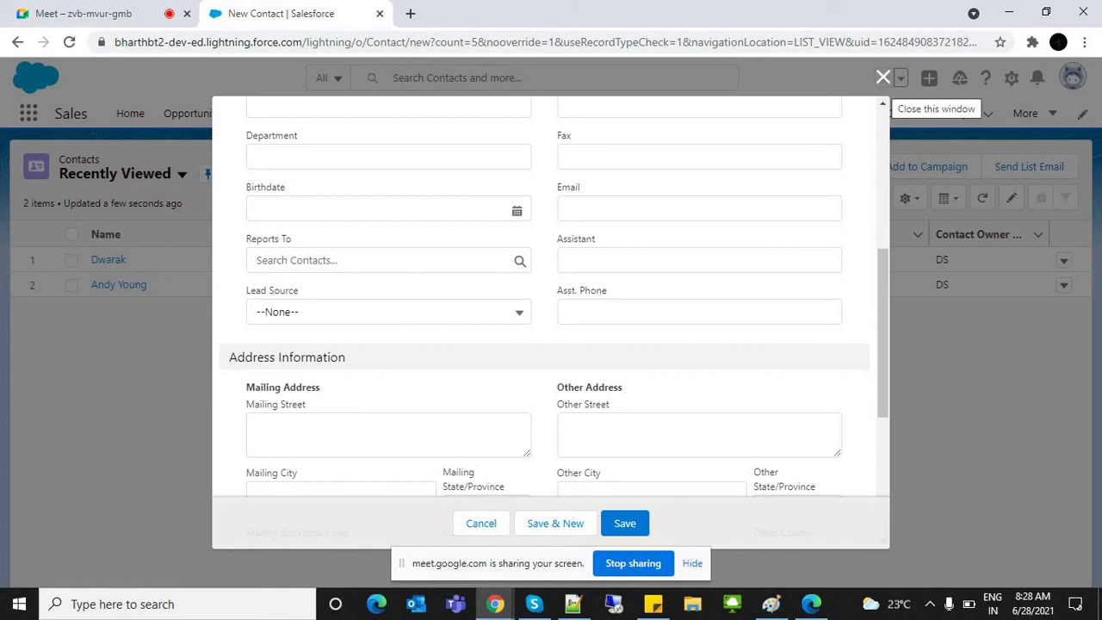
Step: Close the New Contact form unsaved and bring the Notepad++ notes forward after Contacts
left_click(883, 78)
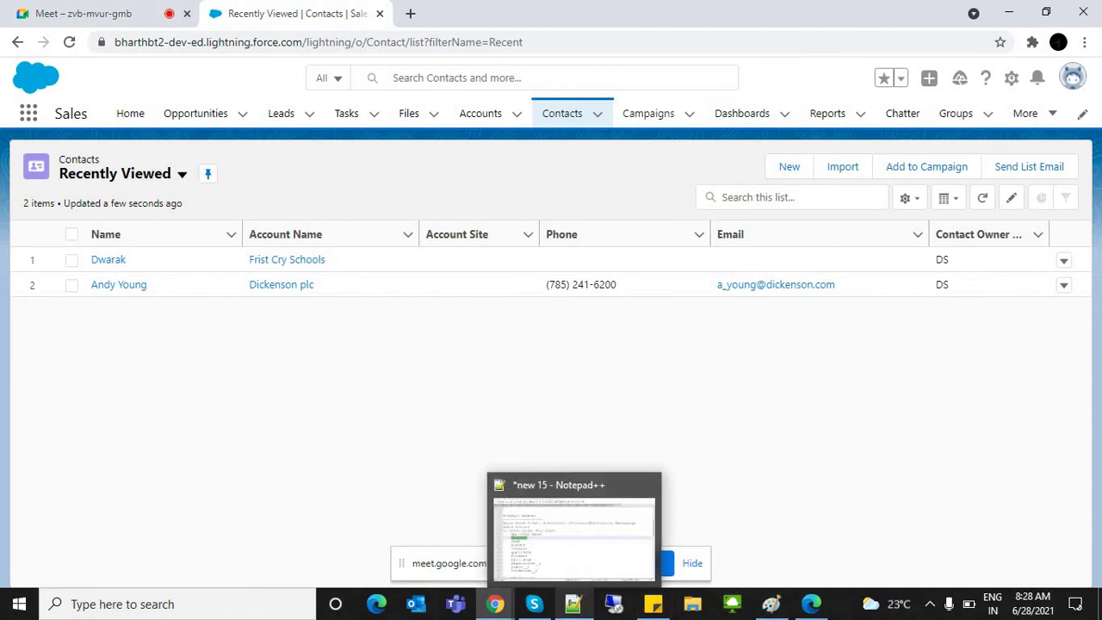
left_click(573, 604)
left_click(229, 365)
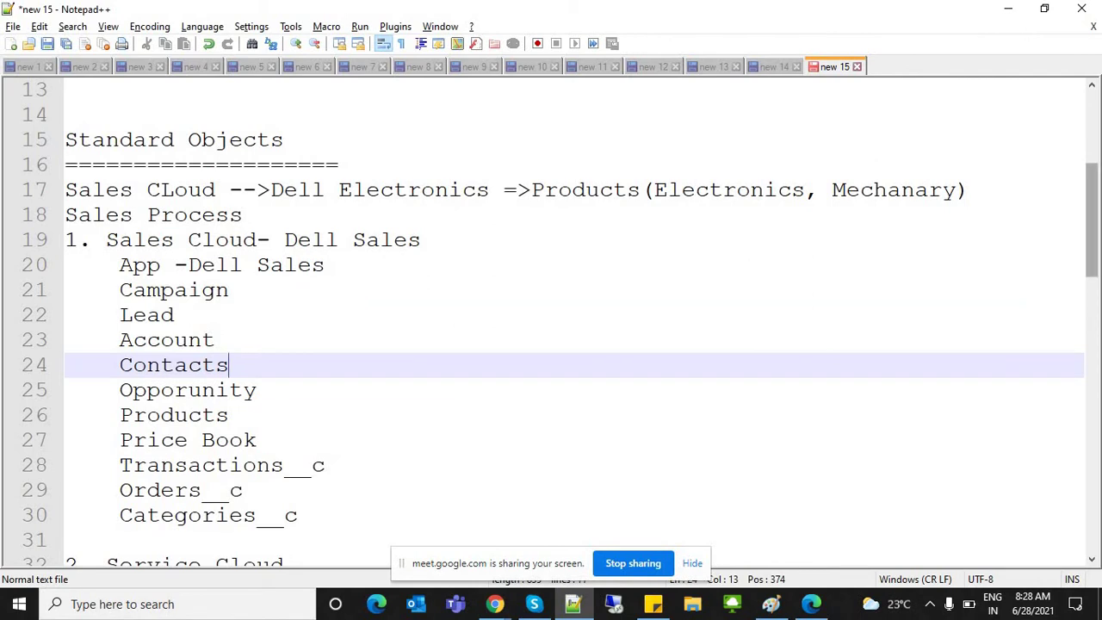
scroll(551, 324, "up", 1)
scroll(551, 324, "down", 1)
left_click_drag(90, 190, 213, 315)
left_click(243, 465)
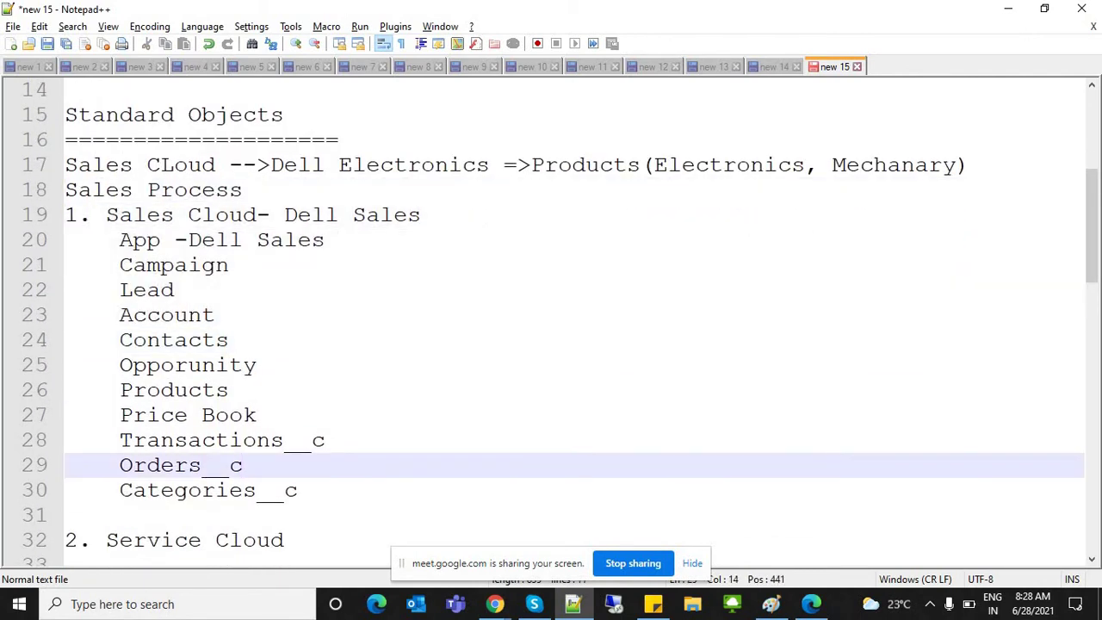
scroll(551, 324, "down", 1)
scroll(551, 324, "down", 1)
left_click_drag(298, 390, 119, 340)
left_click(241, 316)
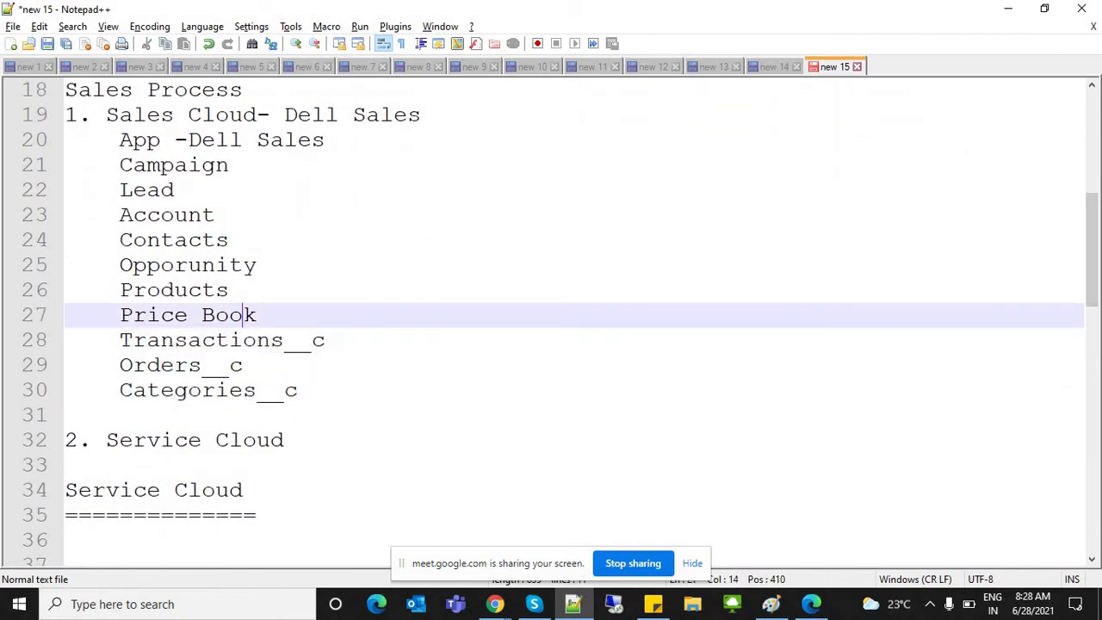
left_click_drag(256, 315, 119, 165)
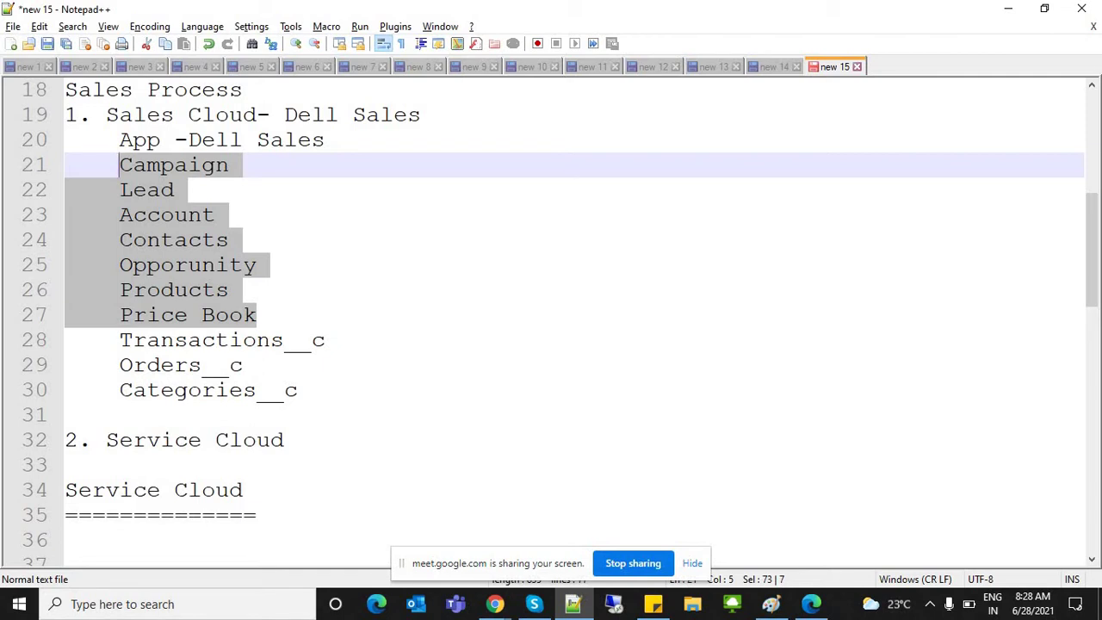
double_click(173, 164)
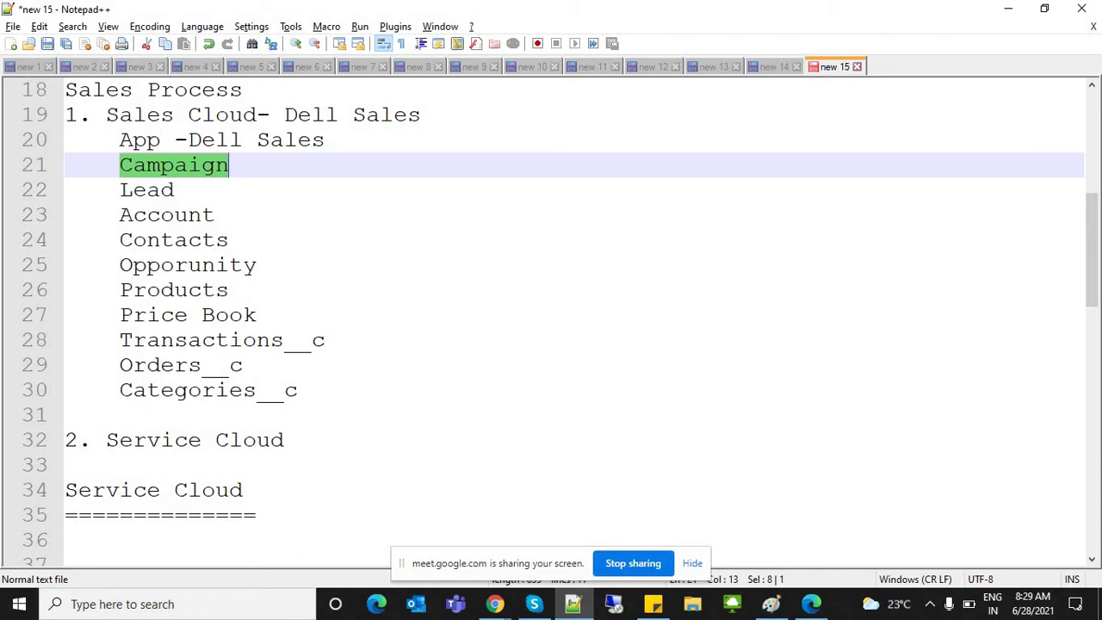
double_click(167, 214)
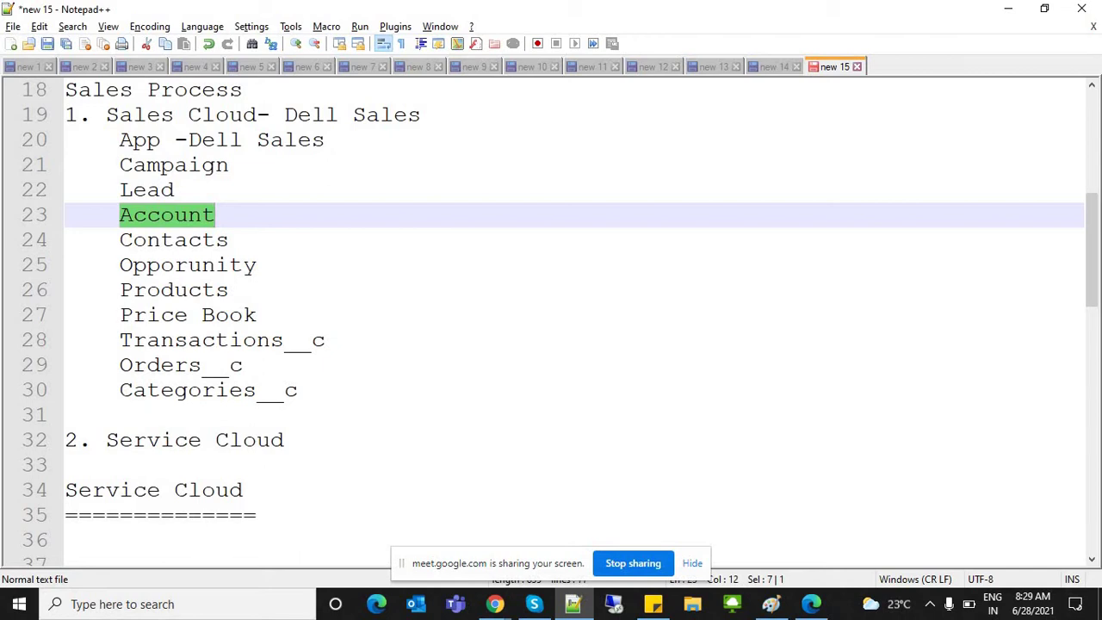
left_click(160, 240)
double_click(160, 240)
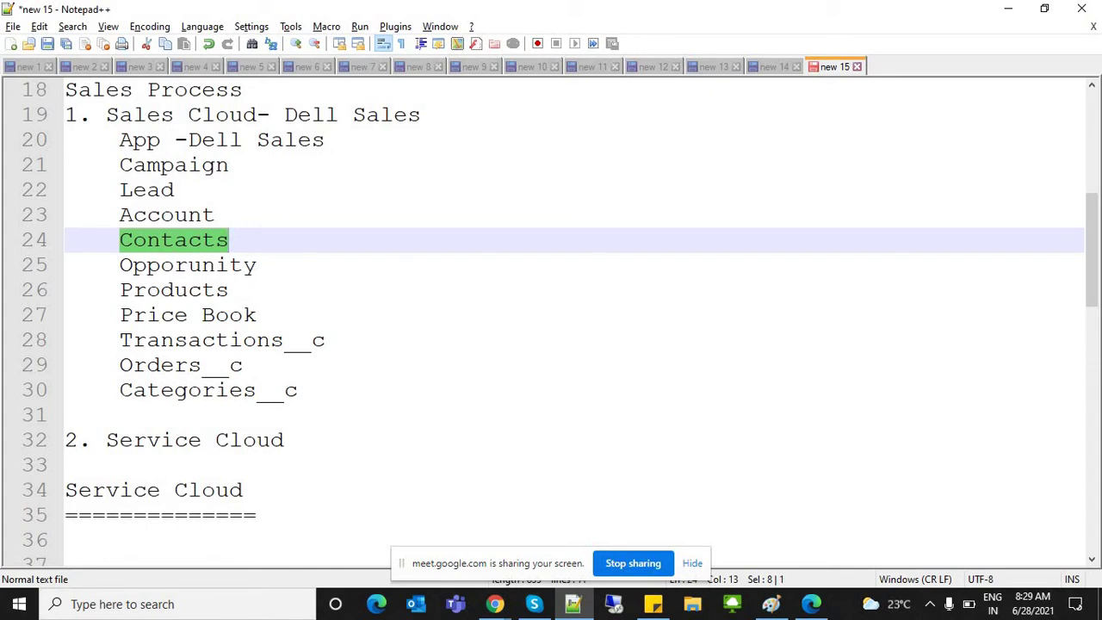
left_click(284, 440)
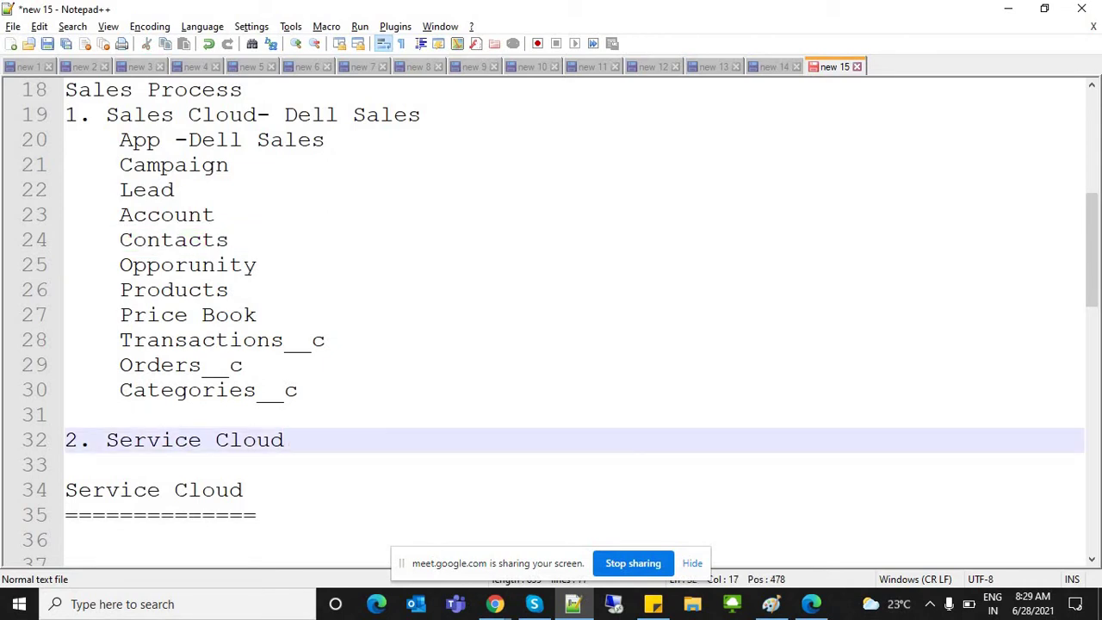
Step: Add an indented 'Case' line under '2. Service Cloud'
key("Return")
key("Tab")
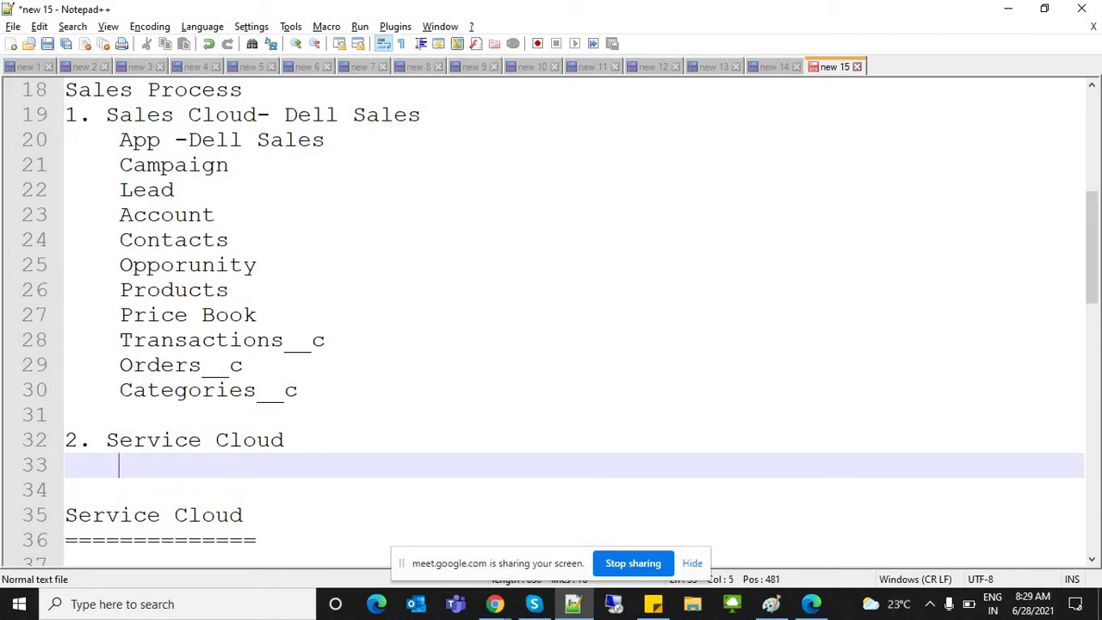
type("C")
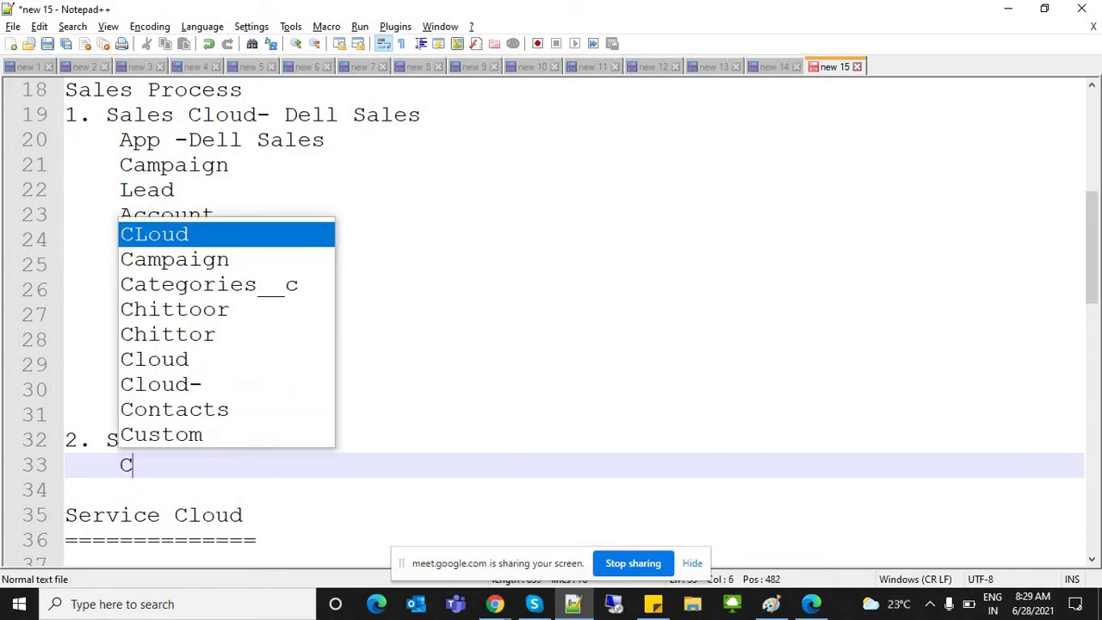
key("BackSpace")
type("ase")
key("BackSpace")
key("BackSpace")
key("BackSpace")
type("Case")
key("Return")
Step: Add the lines 'Case Teams', 'MilesStones' and 'EntitileMents' below Case
type("Sc")
key("BackSpace")
key("BackSpace")
type("Case Teams")
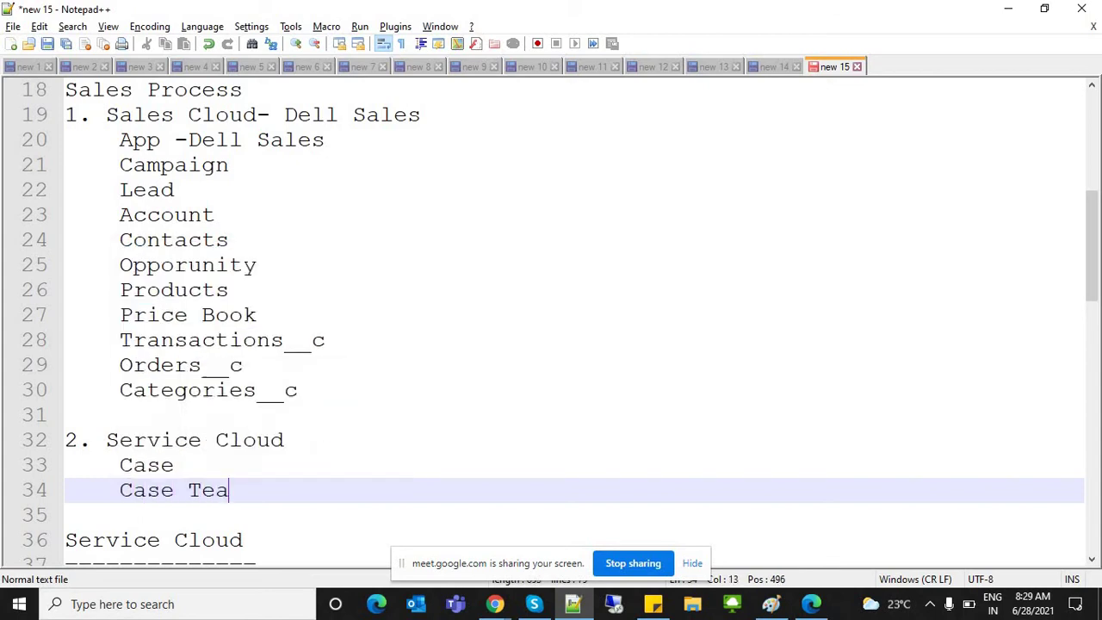
key("Return")
type("MilesStones")
key("Return")
type("Entit")
key("BackSpace")
type("tileMents")
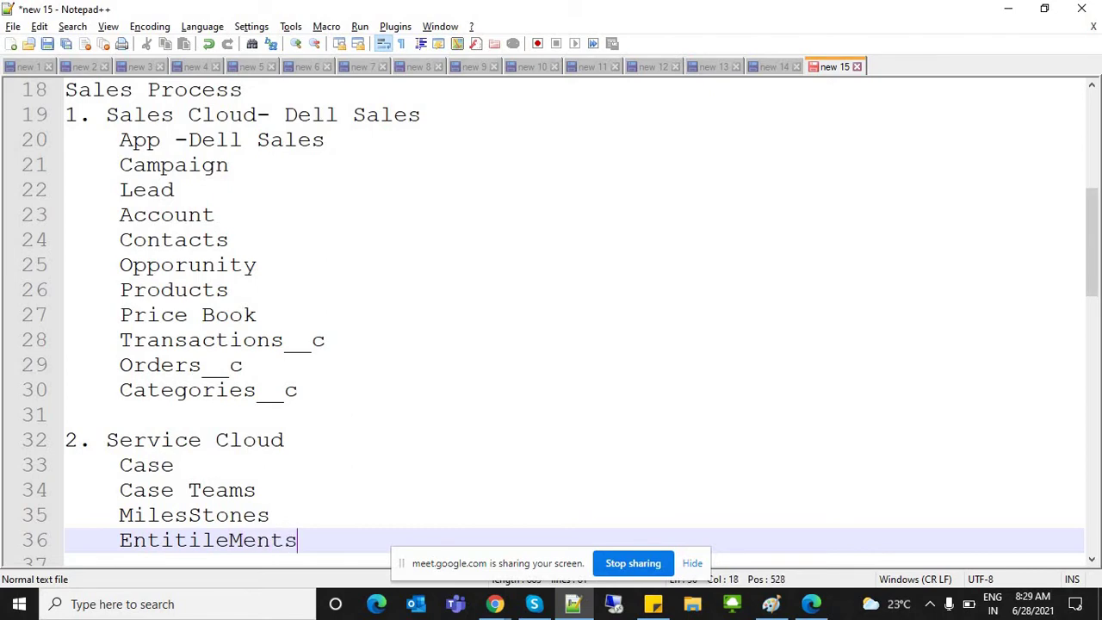
key("Return")
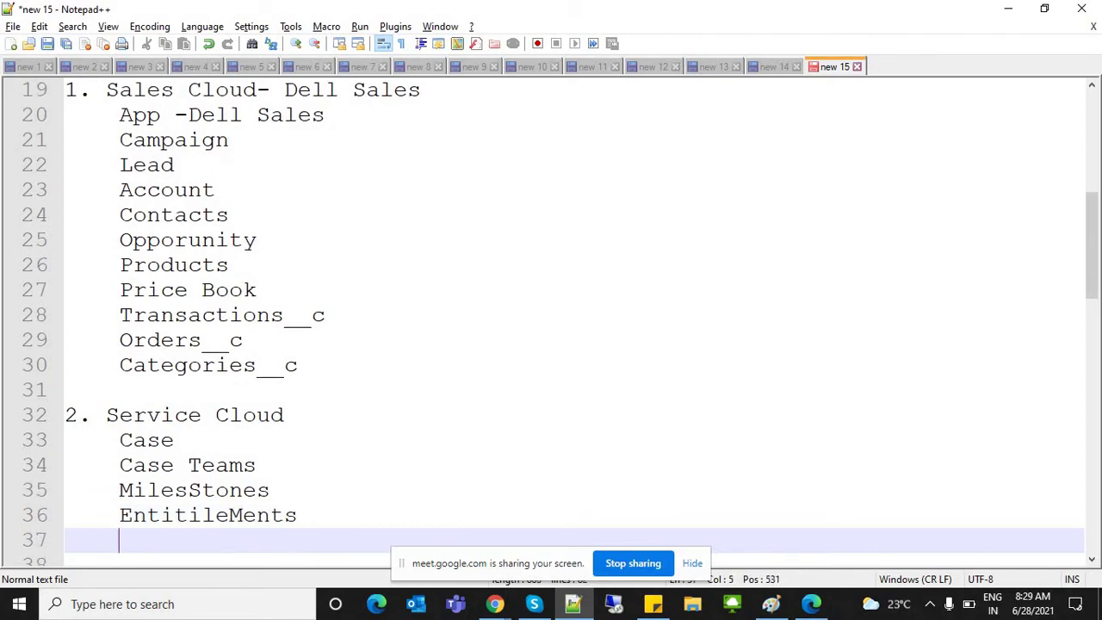
Step: Delete the old Service Cloud heading and shorten its equals-sign underline
scroll(551, 319, "down", 4)
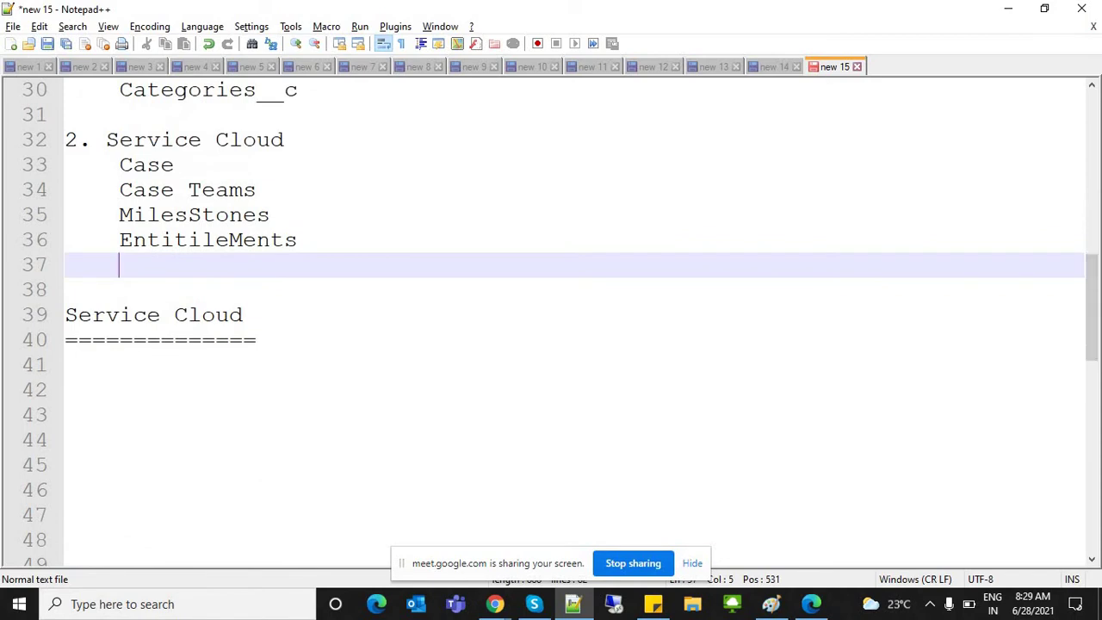
left_click(243, 315)
key("shift+Up")
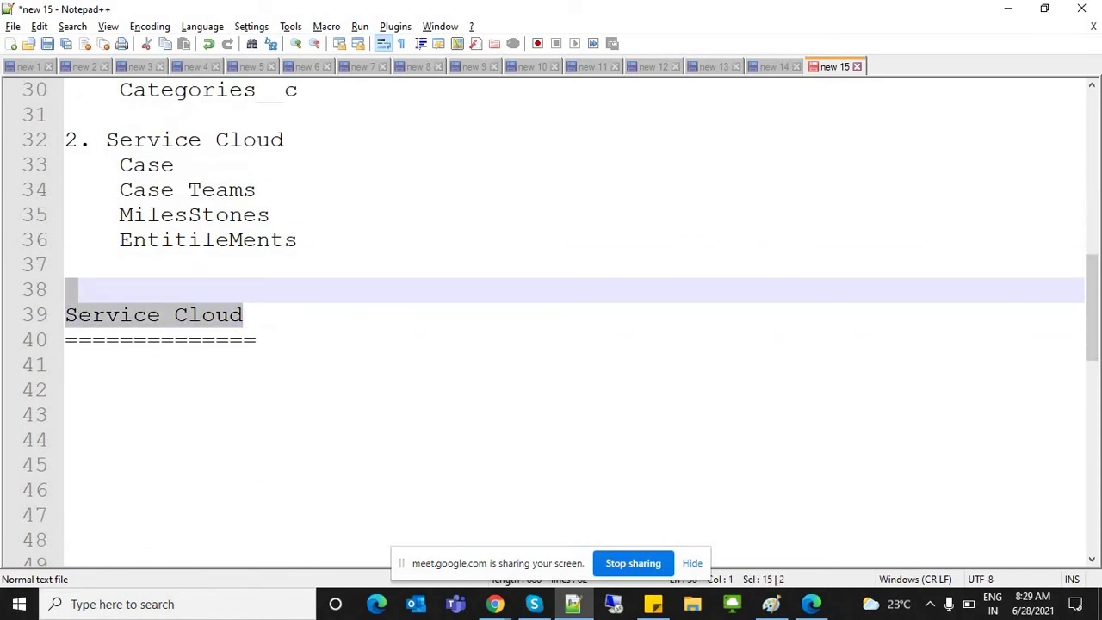
key("Delete")
key("Delete")
key("Delete")
key("Delete")
key("Delete")
key("Delete")
key("Delete")
key("Delete")
key("Delete")
key("Delete")
key("Delete")
key("Delete")
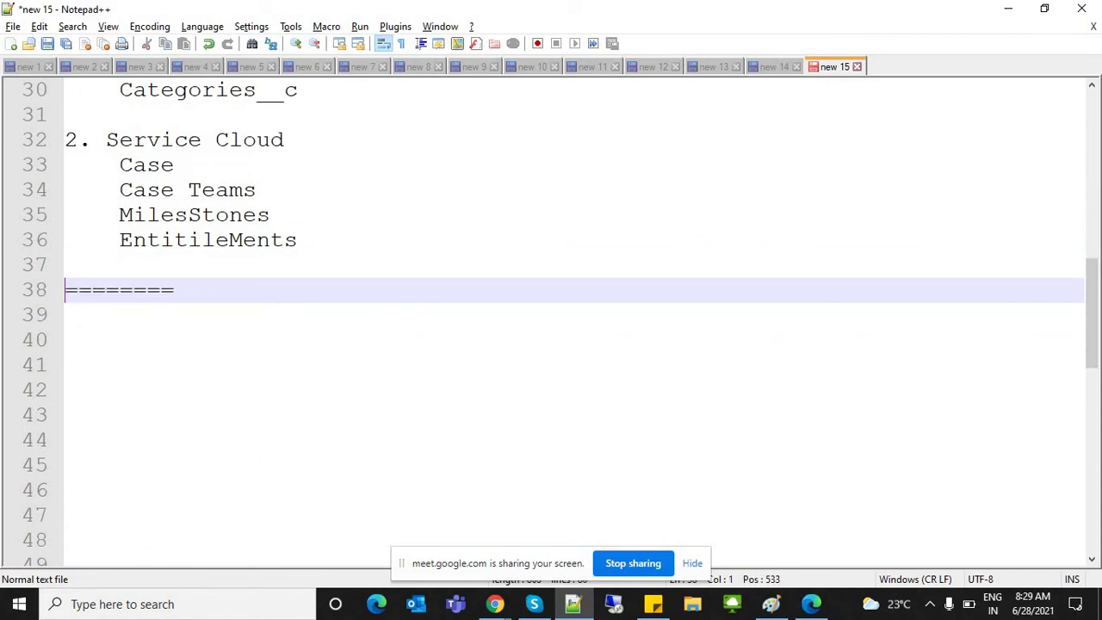
key("Delete")
key("Delete")
key("Delete")
key("Delete")
Step: Review the notes by selecting the lines App -Dell Sales through Products
left_click_drag(1091, 313, 1092, 218)
left_click_drag(66, 264, 298, 515)
left_click(175, 315)
left_click(119, 264)
left_click_drag(119, 264, 229, 415)
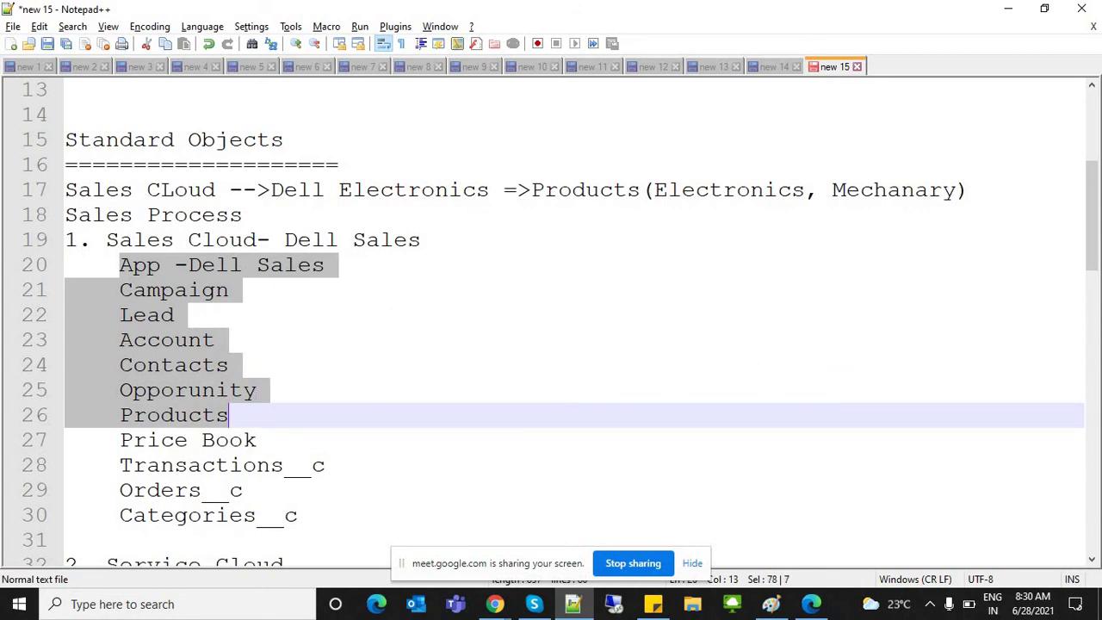
left_click(202, 415)
Step: Select Orders__c, then return to Salesforce and start another new contact
left_click(258, 465)
double_click(181, 490)
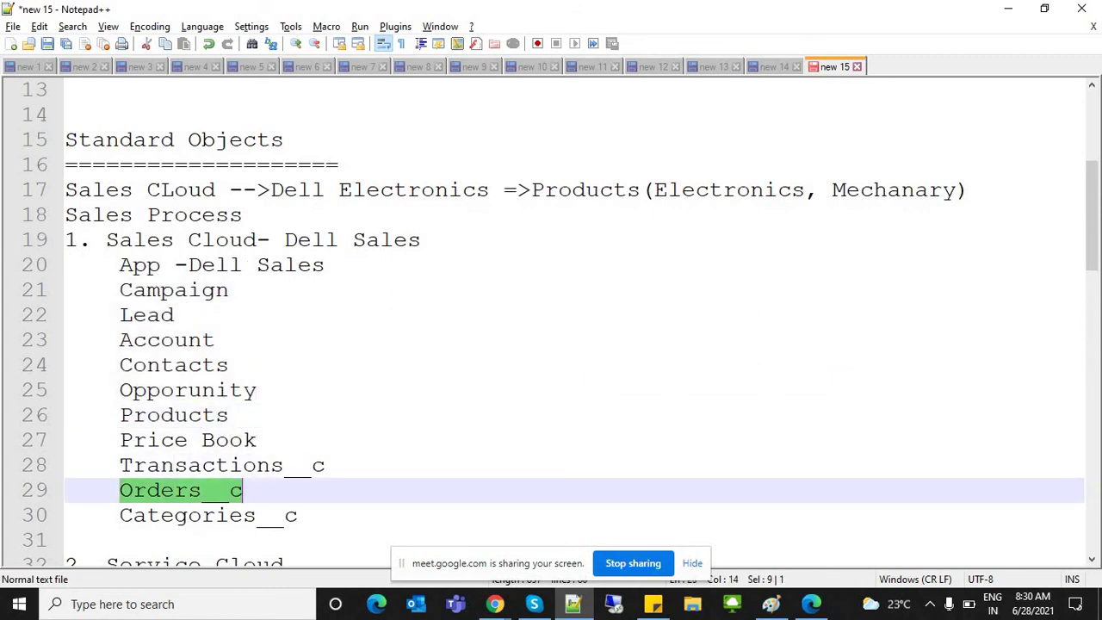
key("alt+Tab")
left_click(789, 166)
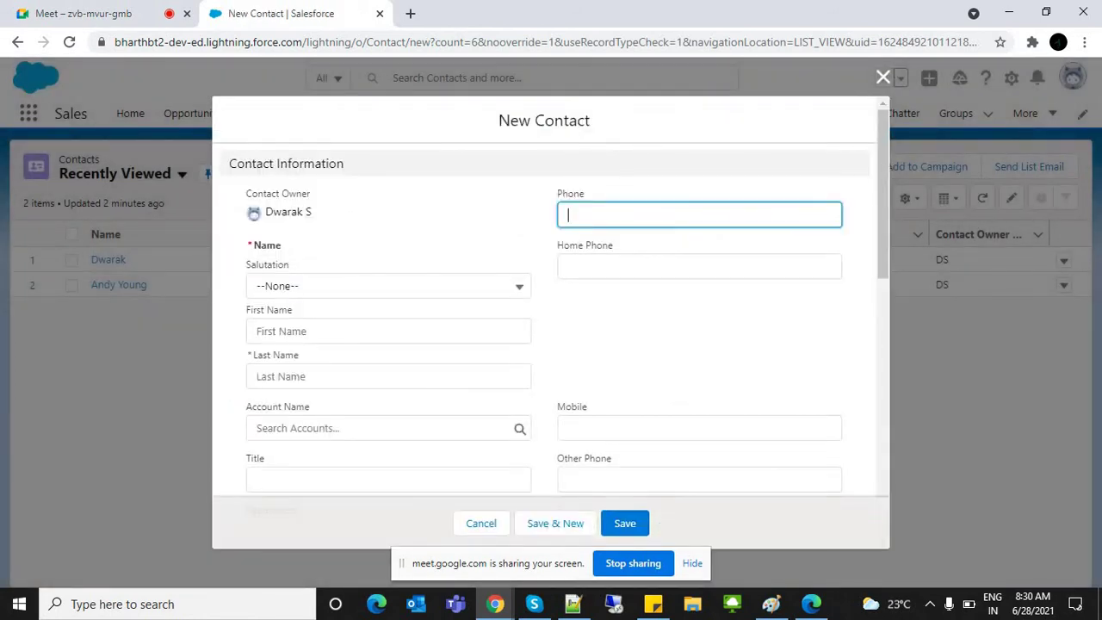
Step: Link Frist Cry Schools in Account Name, then remove it again
scroll(551, 297, "down", 3)
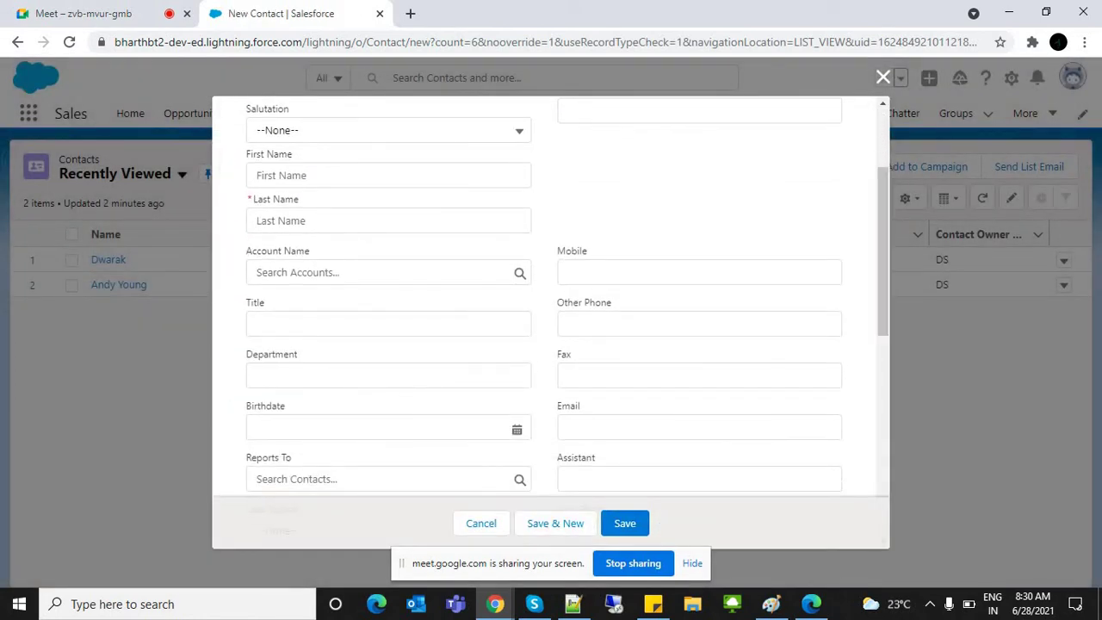
left_click_drag(247, 251, 310, 250)
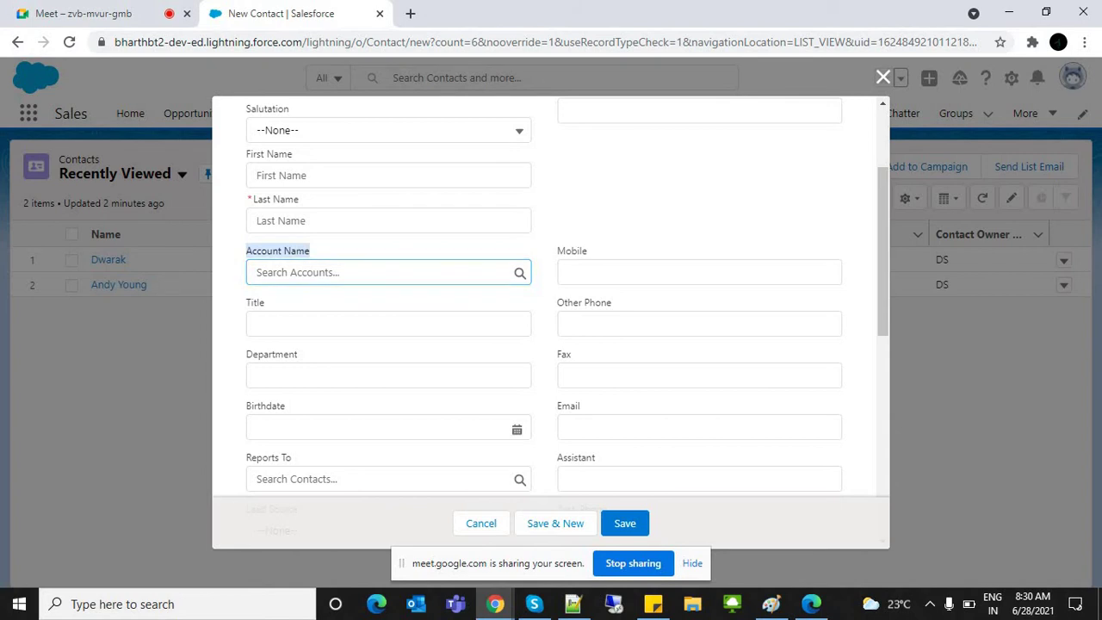
left_click(344, 272)
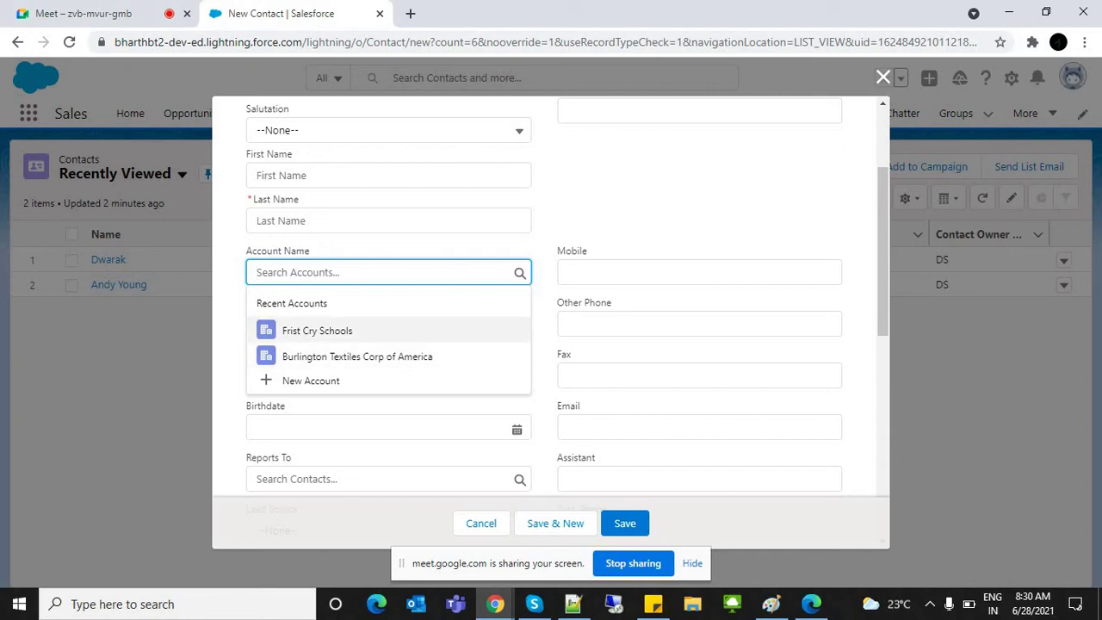
key("Return")
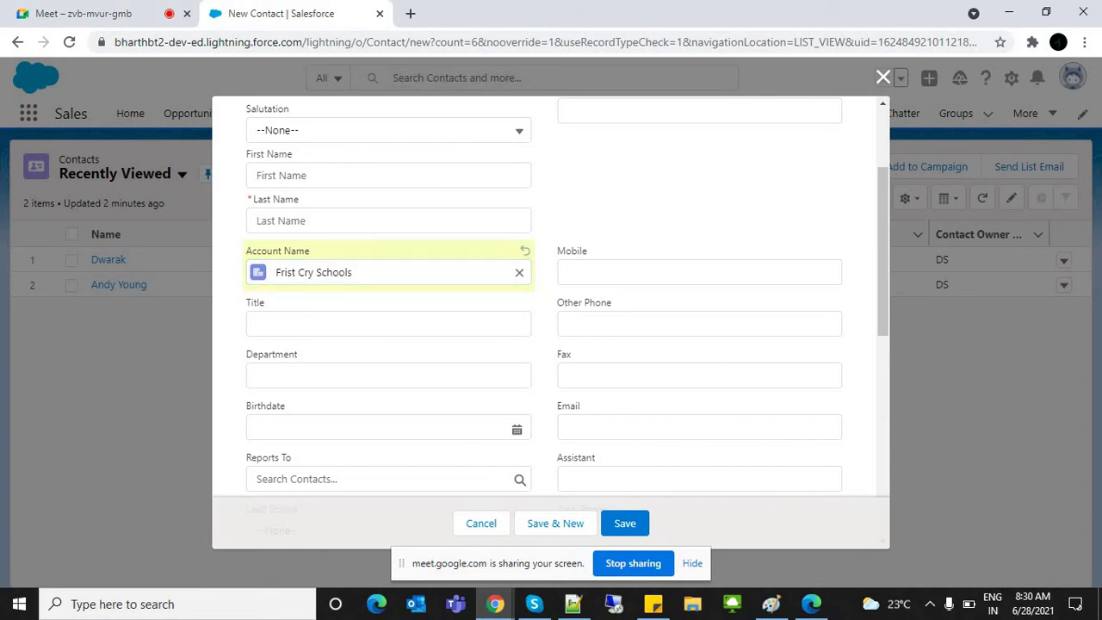
key("Return")
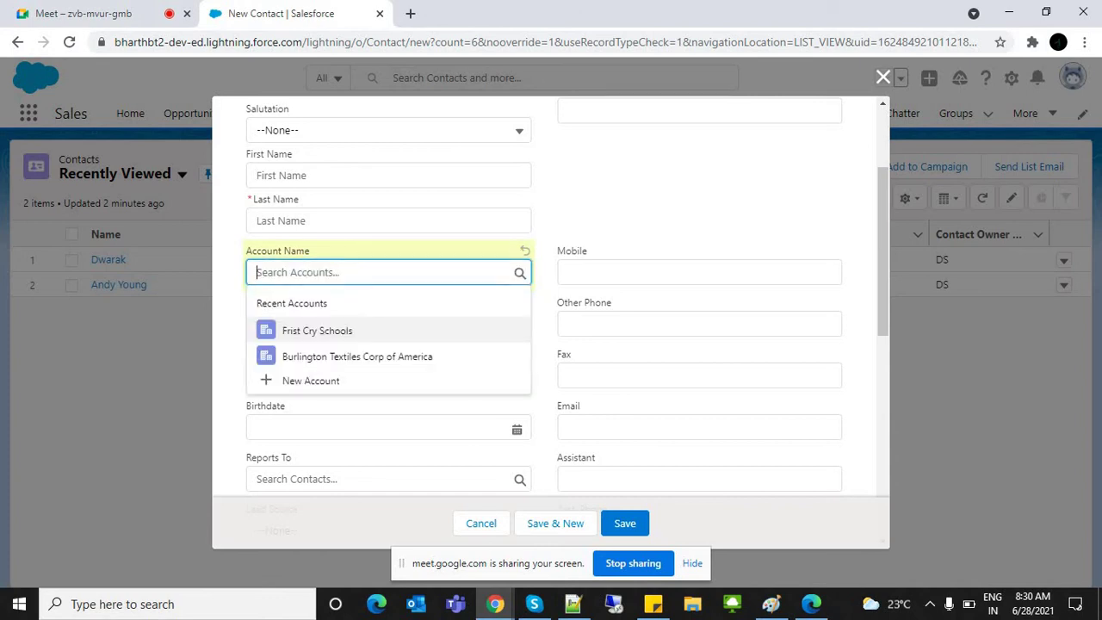
key("Escape")
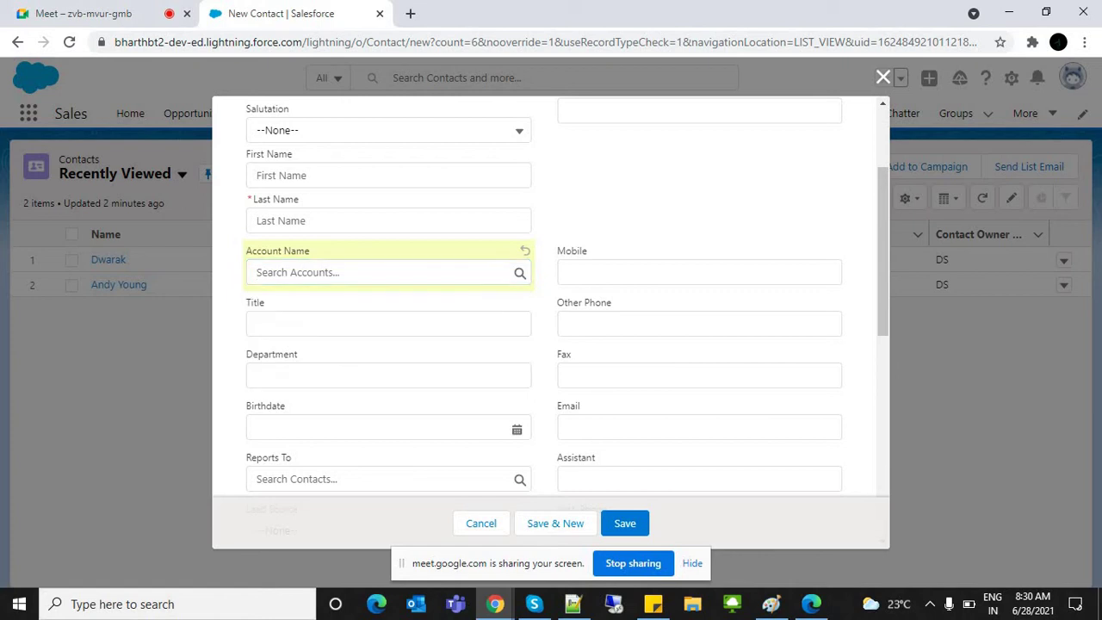
Step: Enter last name 'adsfa' and choose Frist Cry Schools as the contact's account
left_click(387, 220)
type("adsfa")
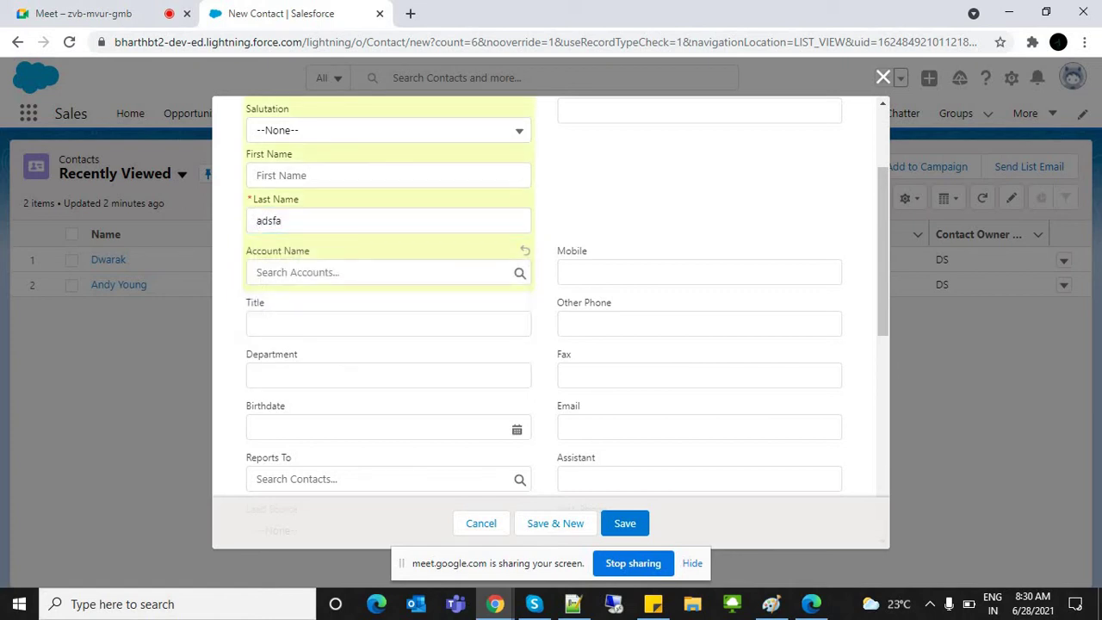
left_click(379, 272)
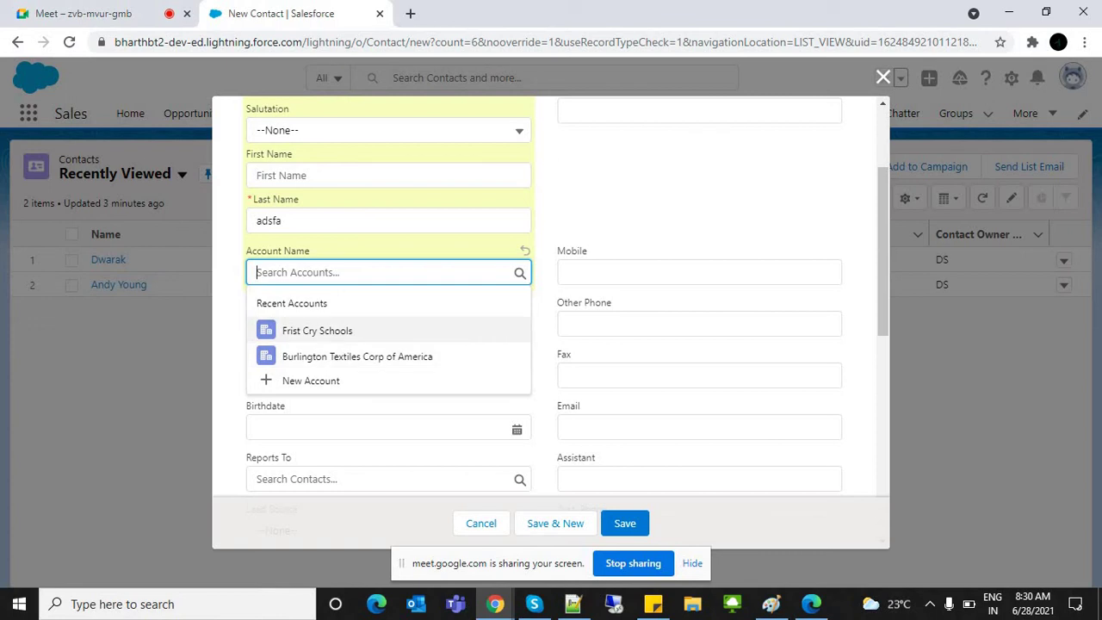
left_click(317, 330)
left_click(699, 272)
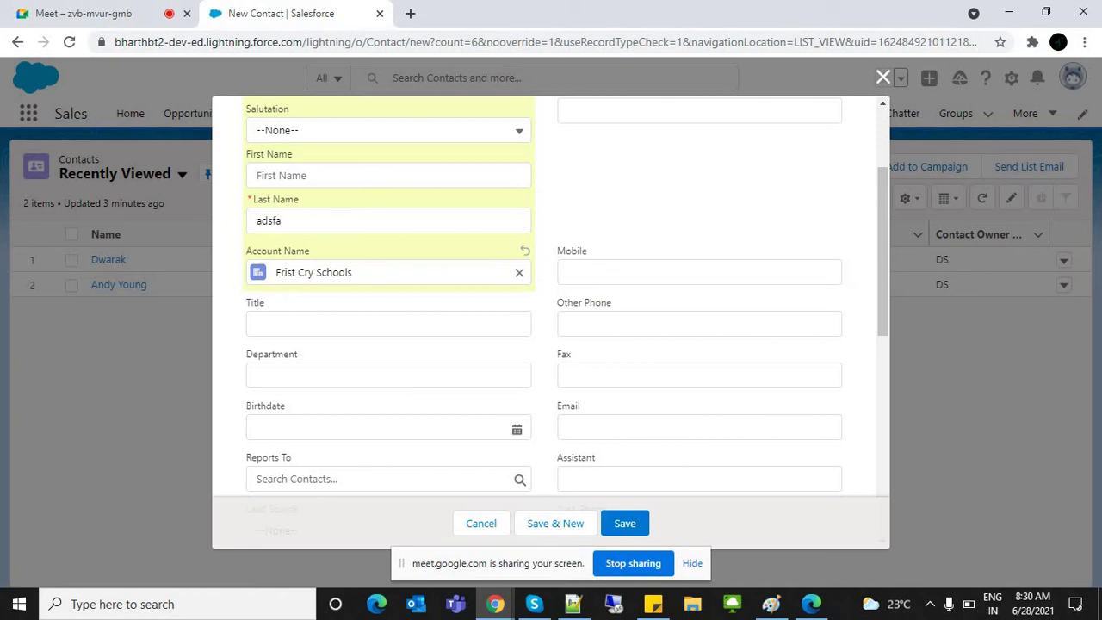
Step: Review the linked account, then close the form unsaved and switch to Notepad++
left_click_drag(262, 251, 310, 250)
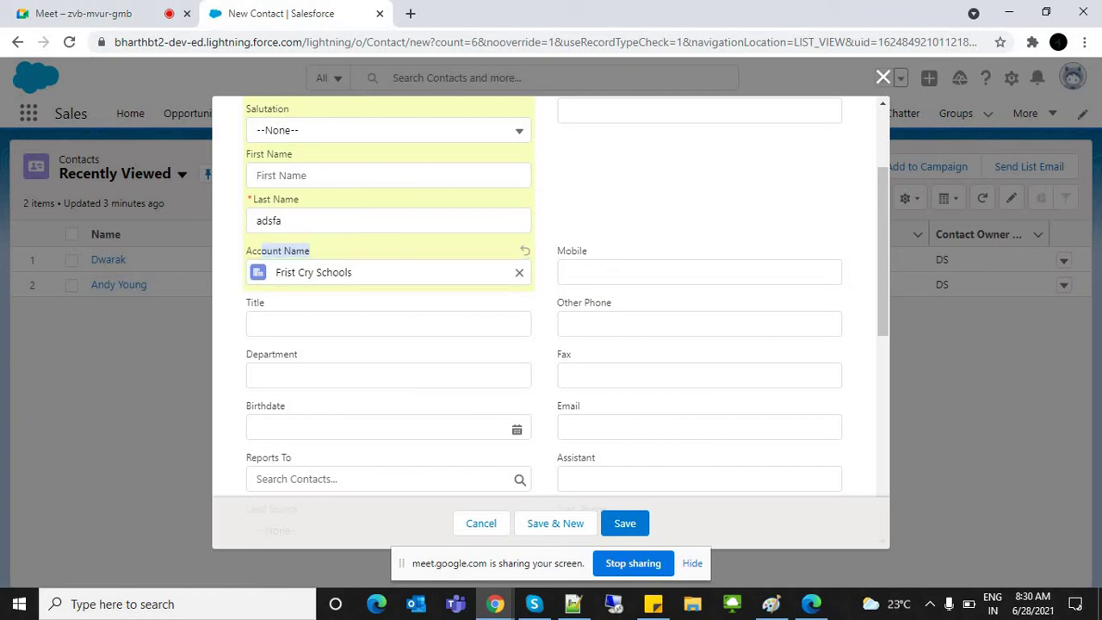
scroll(551, 302, "up", 3)
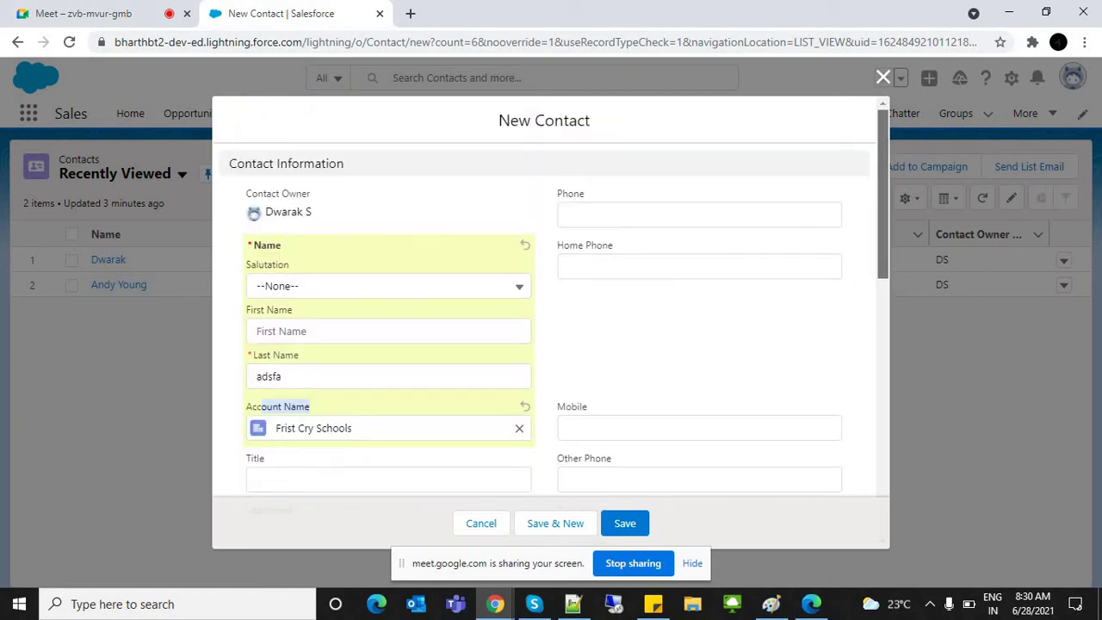
left_click_drag(230, 163, 344, 163)
left_click(344, 164)
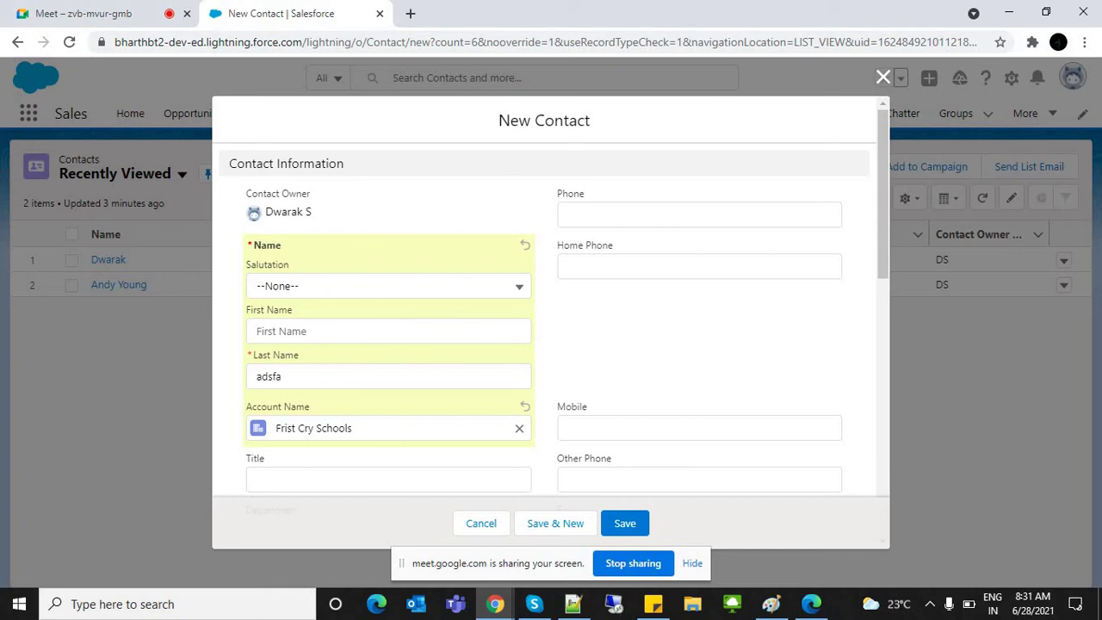
left_click_drag(276, 428, 352, 428)
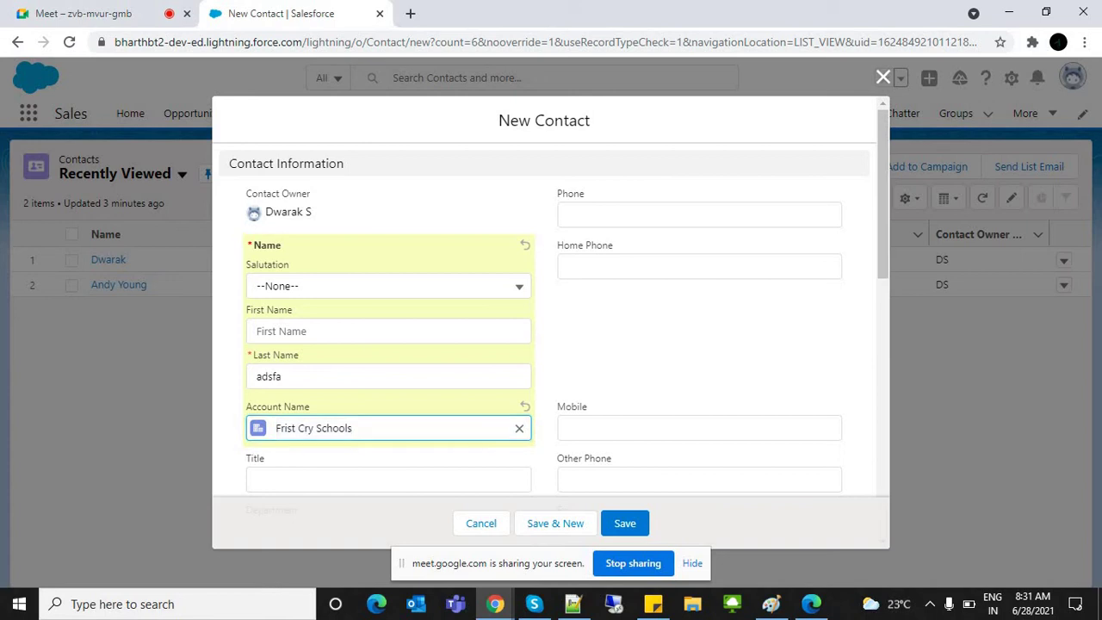
left_click(883, 77)
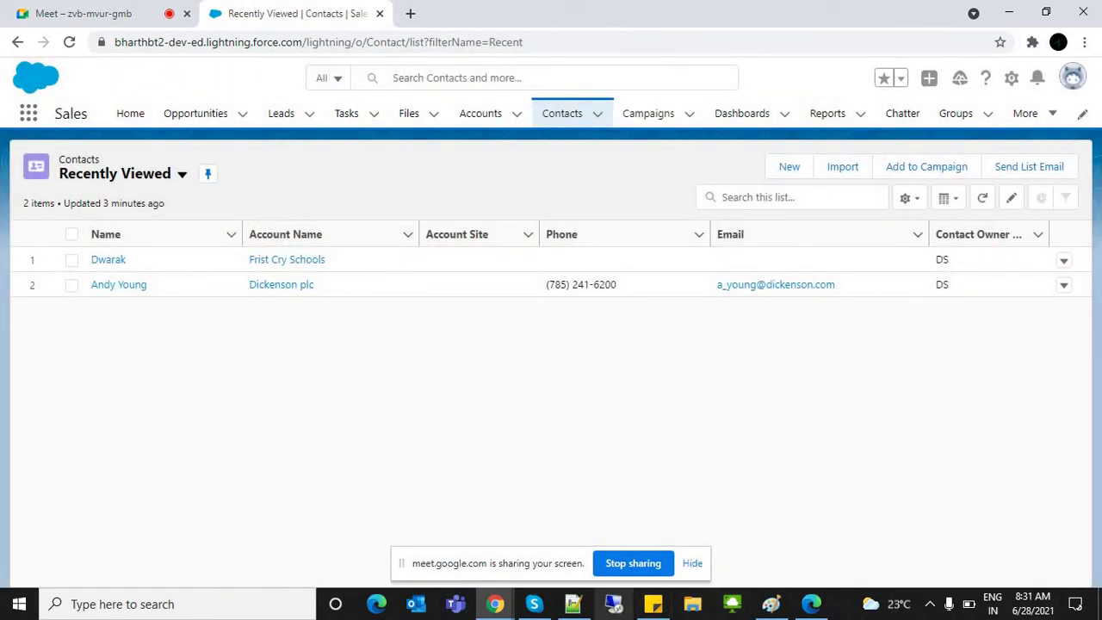
left_click(573, 604)
Step: Highlight the Lead and Account entries in the Sales Cloud notes
left_click(229, 365)
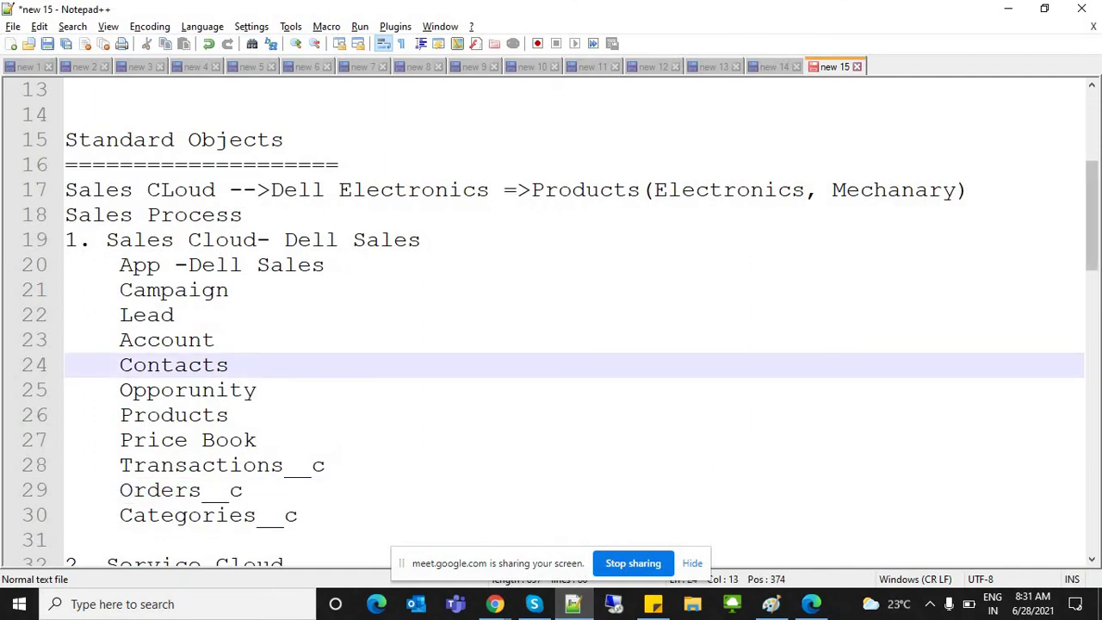
left_click_drag(120, 315, 229, 365)
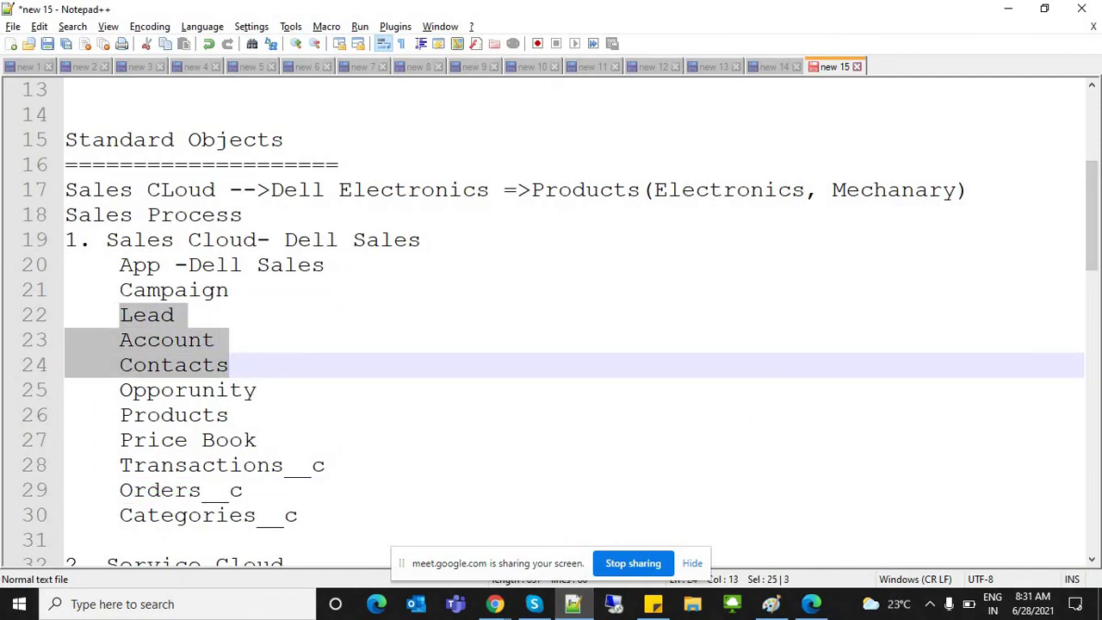
left_click(175, 315)
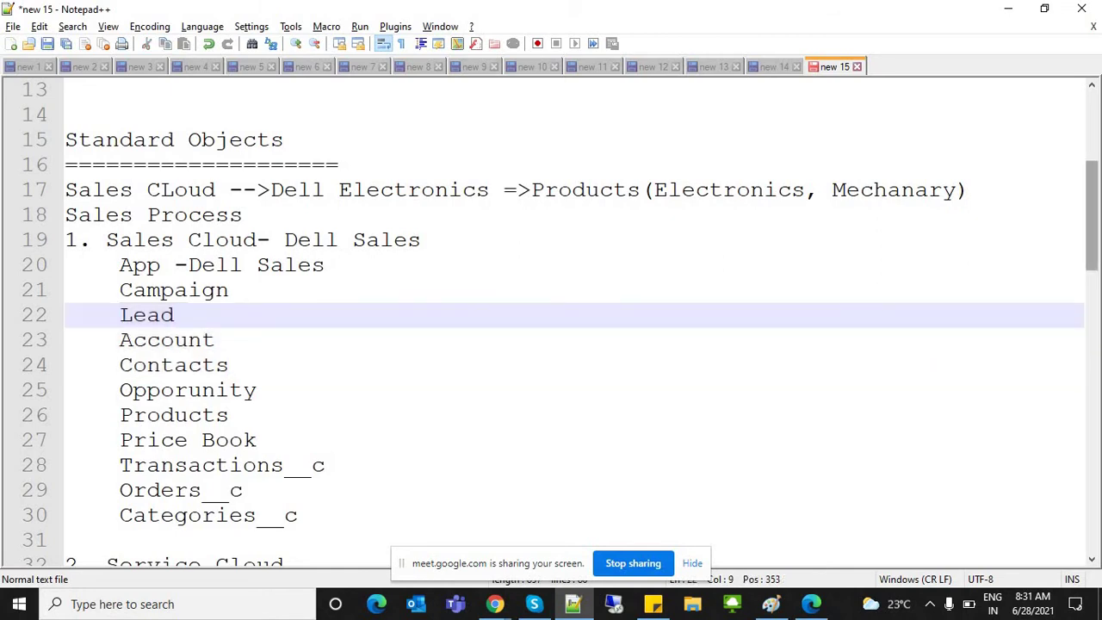
Step: Scroll through the notes to the DBO line under Staff, then return to Salesforce
scroll(552, 319, "down", 8)
scroll(551, 319, "up", 8)
scroll(551, 318, "down", 3)
scroll(551, 319, "up", 1)
scroll(551, 318, "up", 2)
scroll(551, 319, "down", 10)
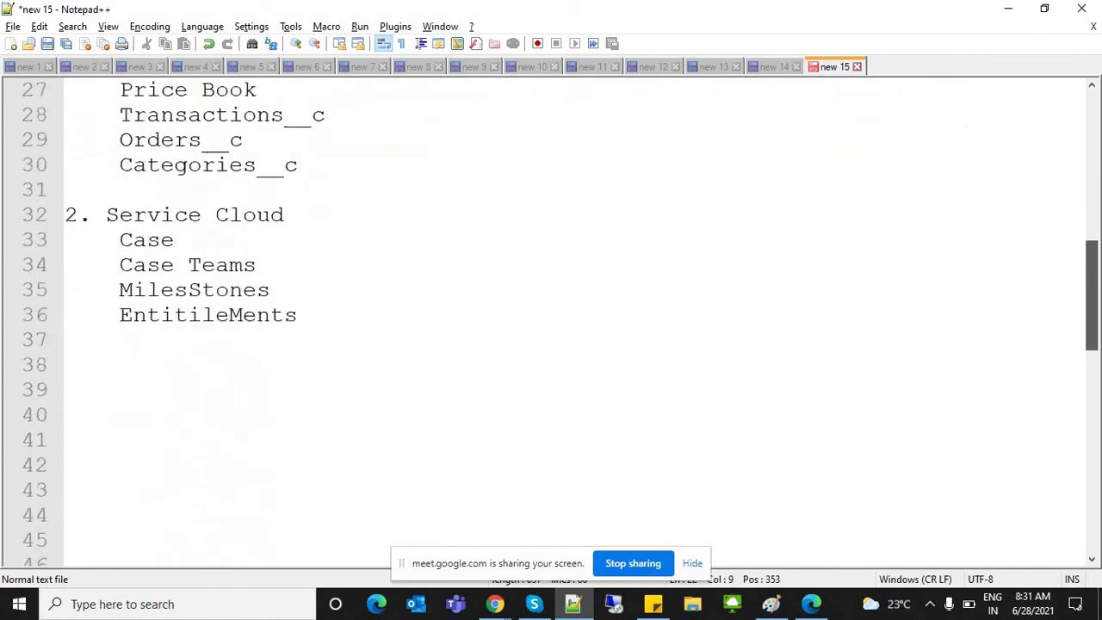
scroll(551, 319, "down", 4)
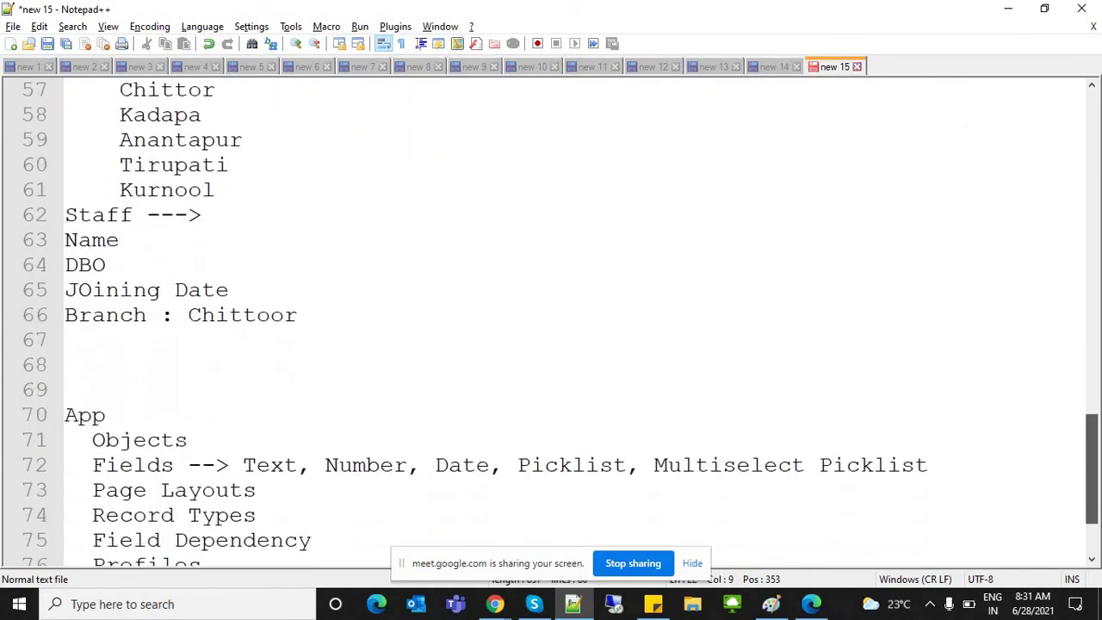
scroll(552, 318, "up", 1)
left_click(106, 314)
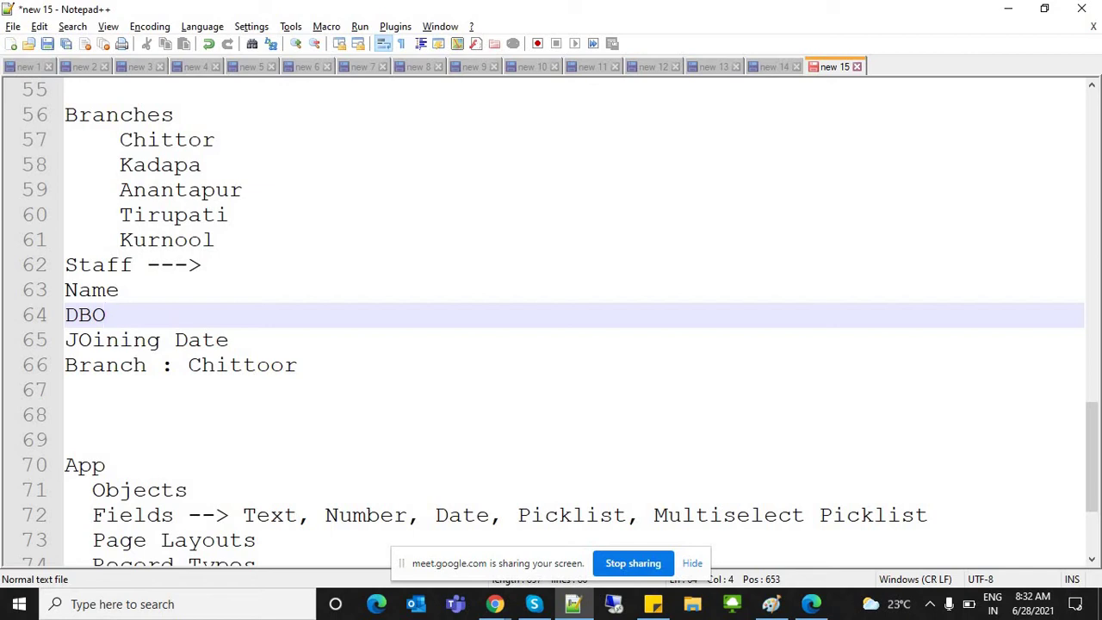
key("alt+Tab")
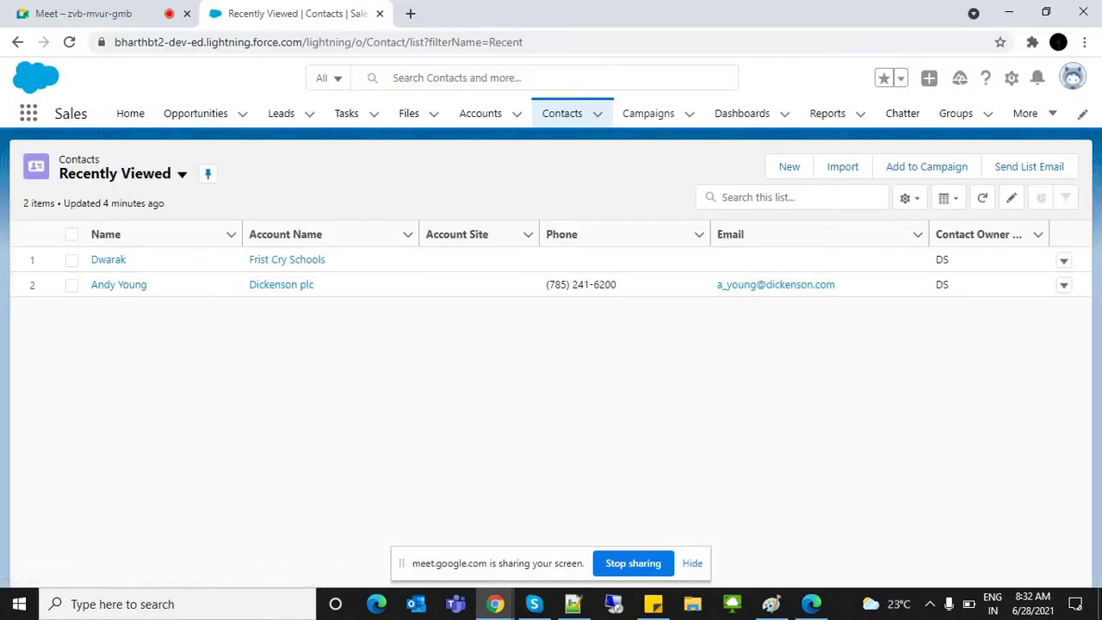
Step: Switch to the Google Meet tab and mute the microphone
key("ctrl+shift+Tab")
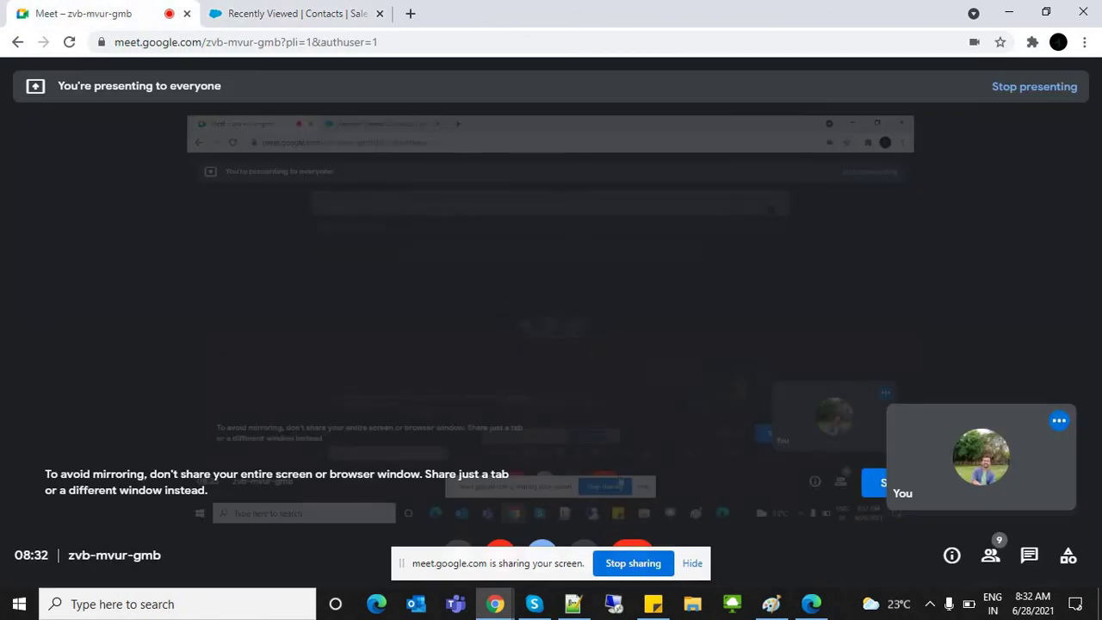
left_click(458, 555)
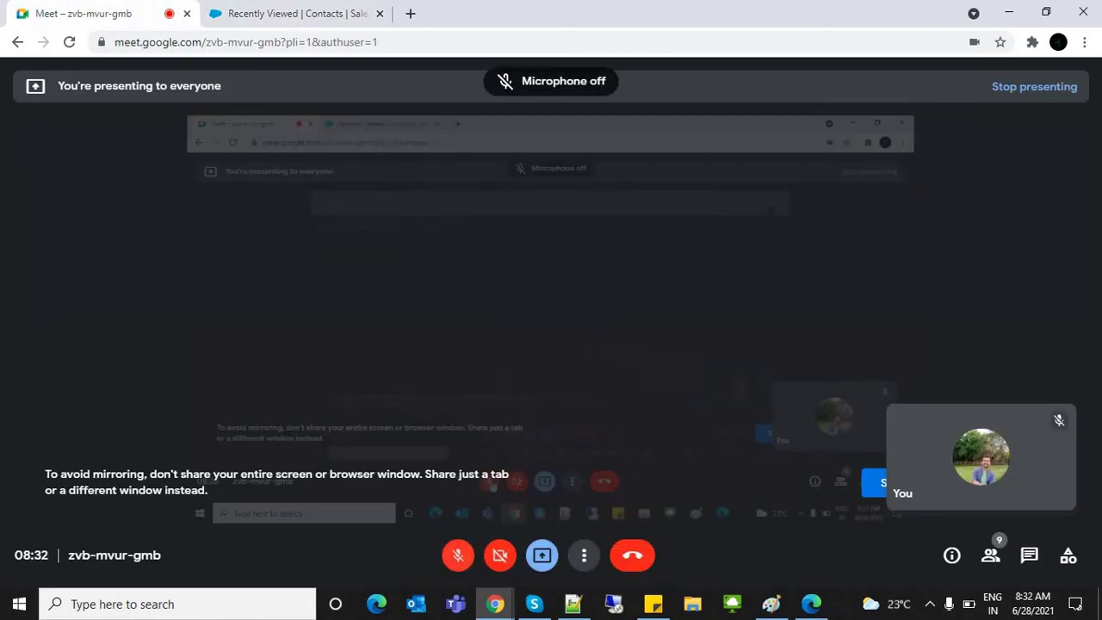
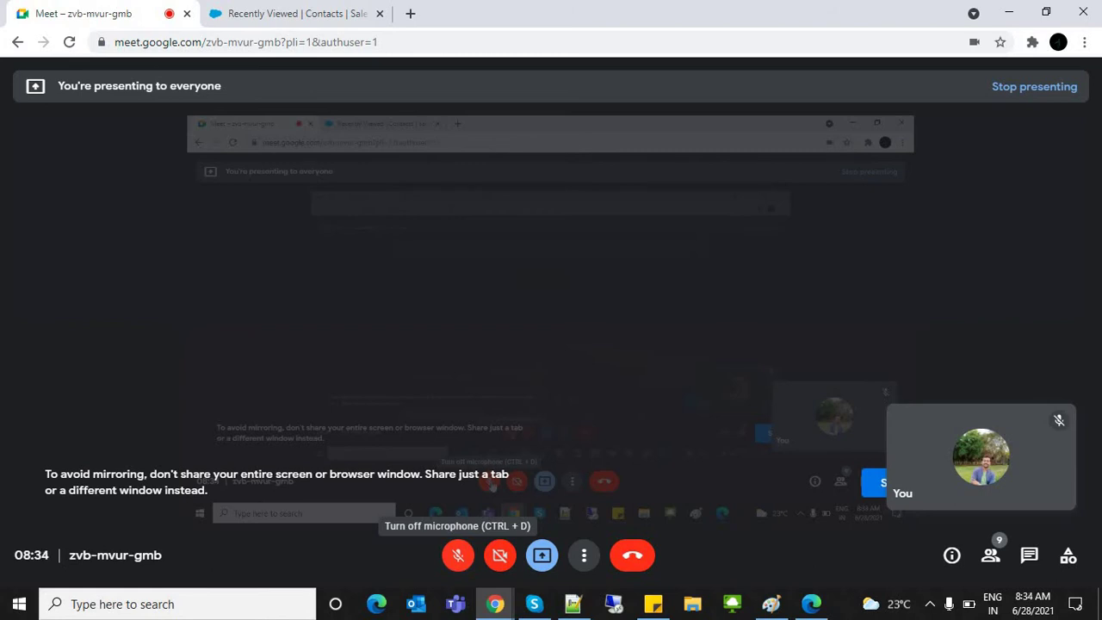
Step: Unmute the Meet microphone and bring up the Salesforce Contacts Recently Viewed list
left_click(457, 554)
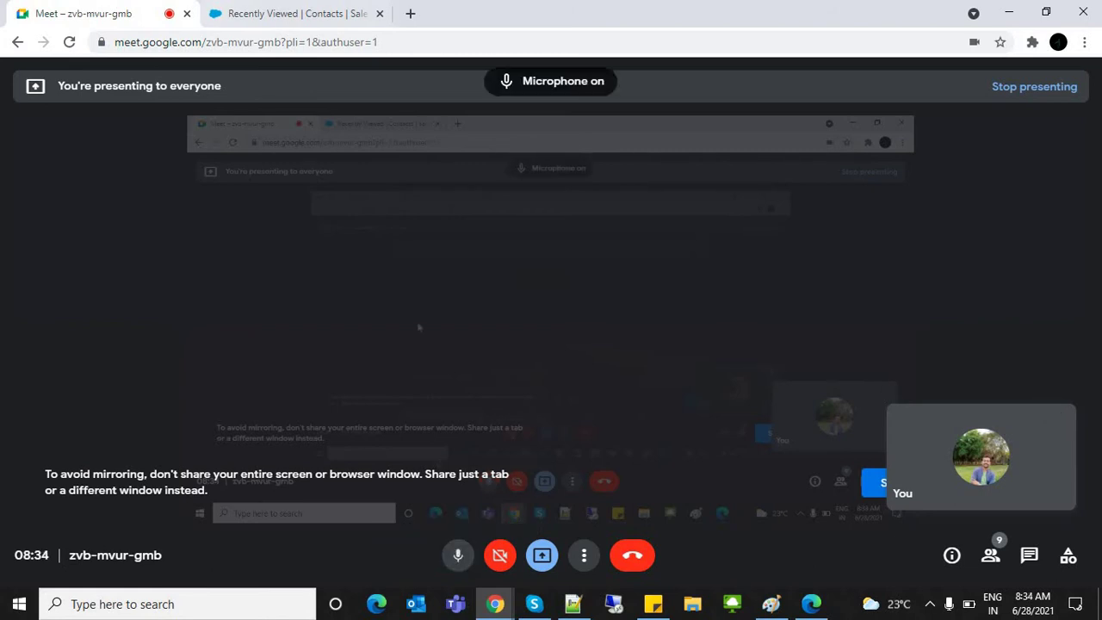
left_click(292, 13)
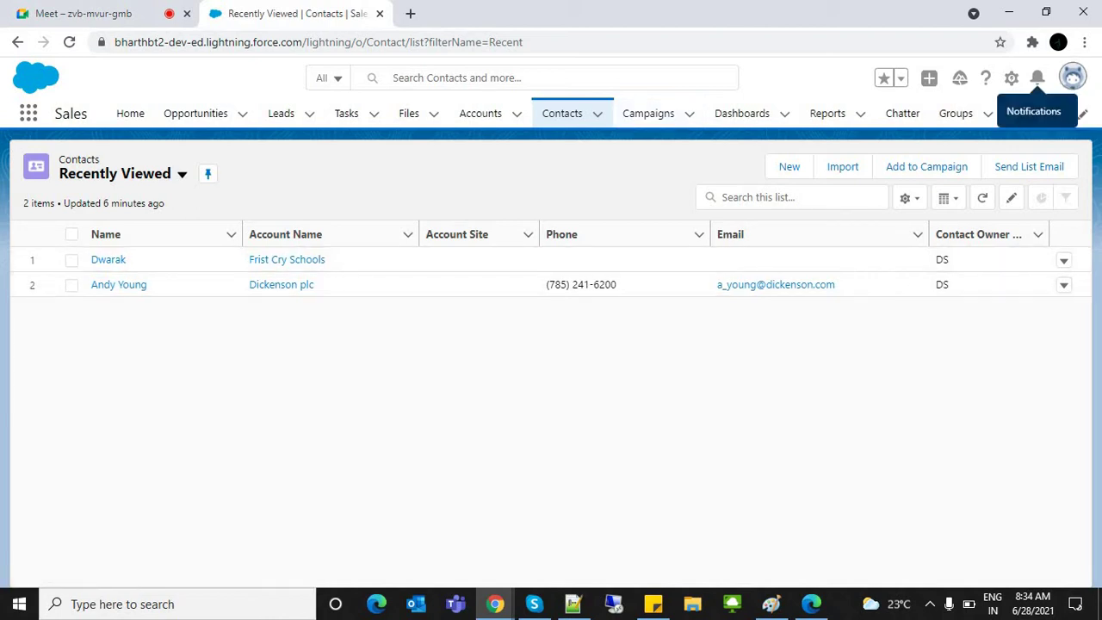
Step: Open Salesforce Setup Home from the gear menu in a new tab
left_click(1012, 77)
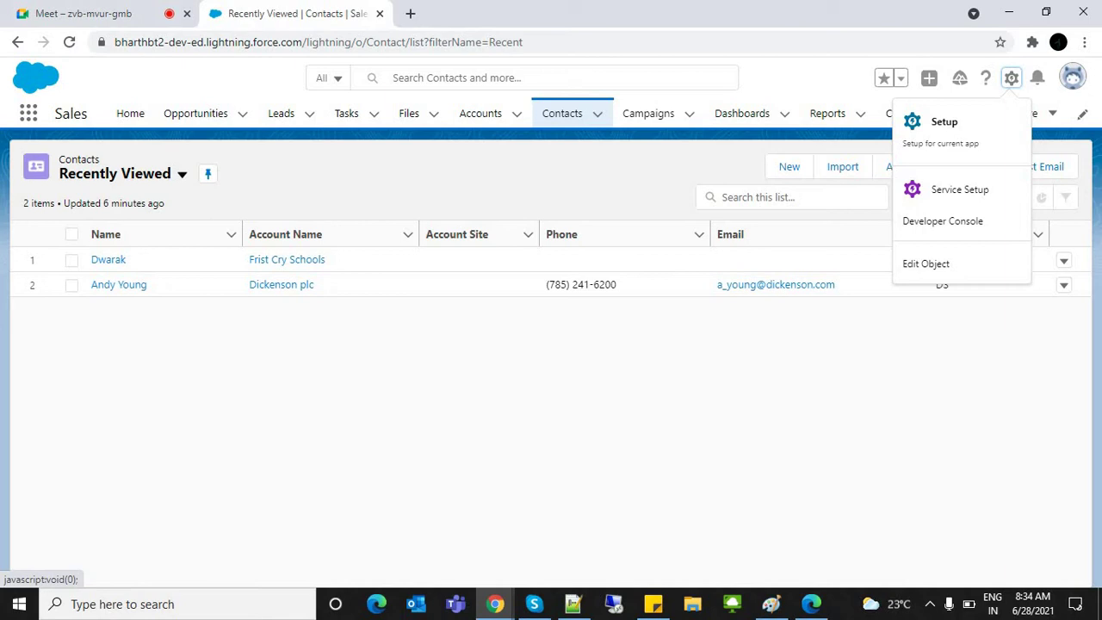
left_click(945, 124)
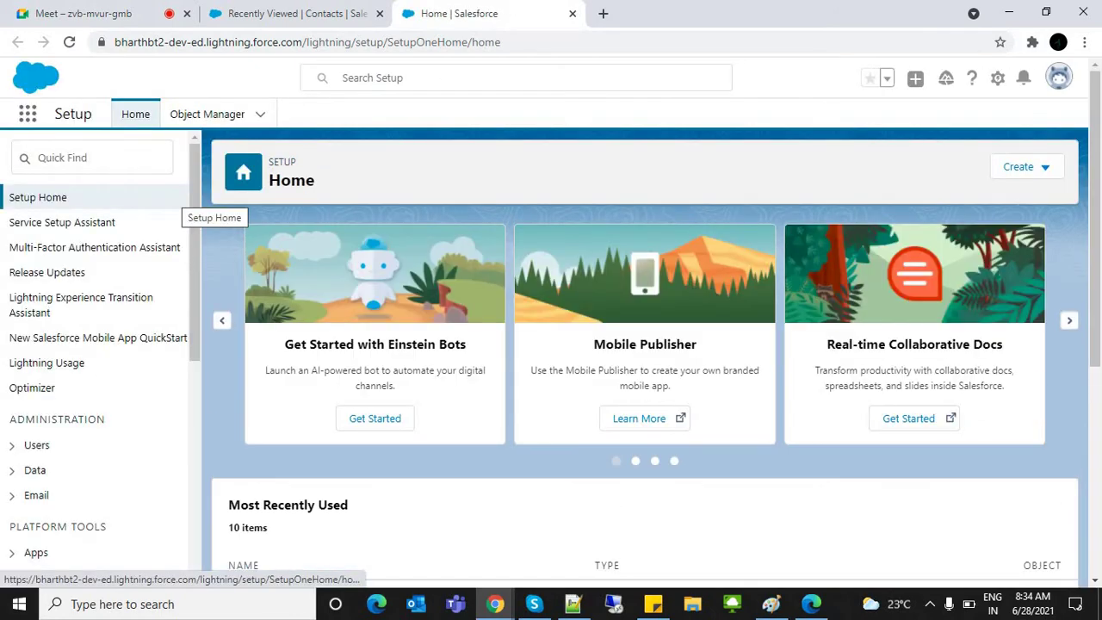
Step: Search Quick Find for 'schem' and launch Schema Builder
key("Down")
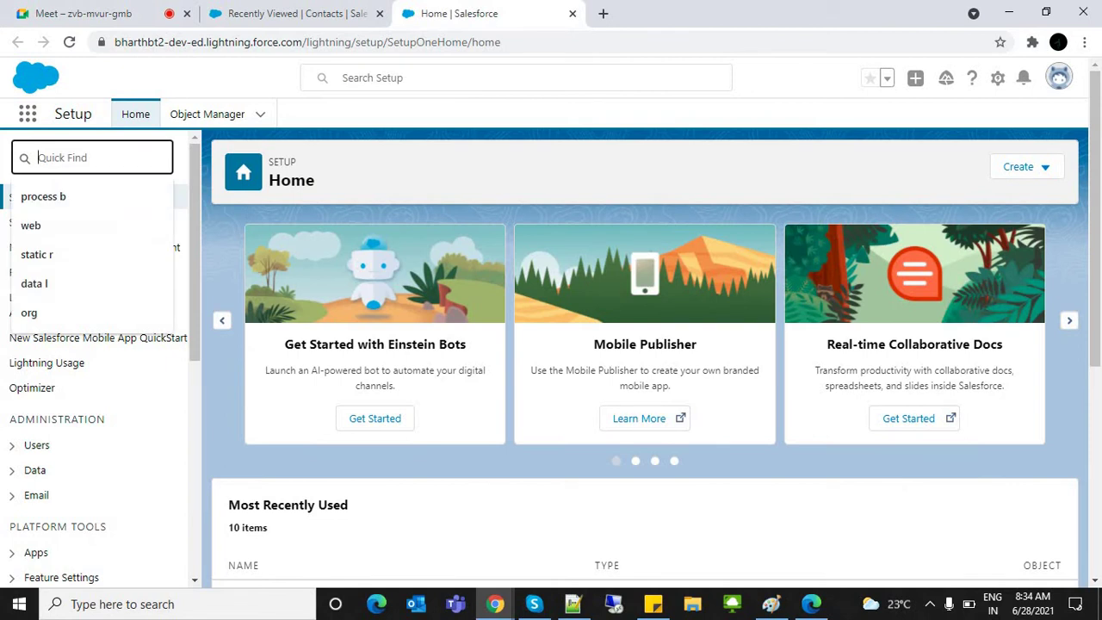
type("schem")
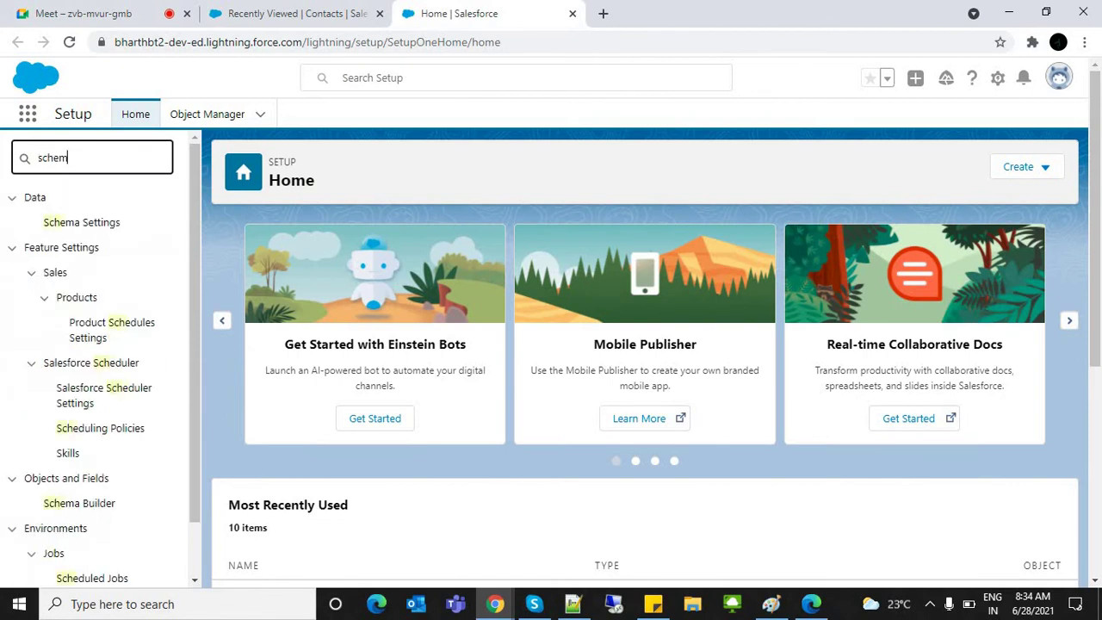
left_click(80, 272)
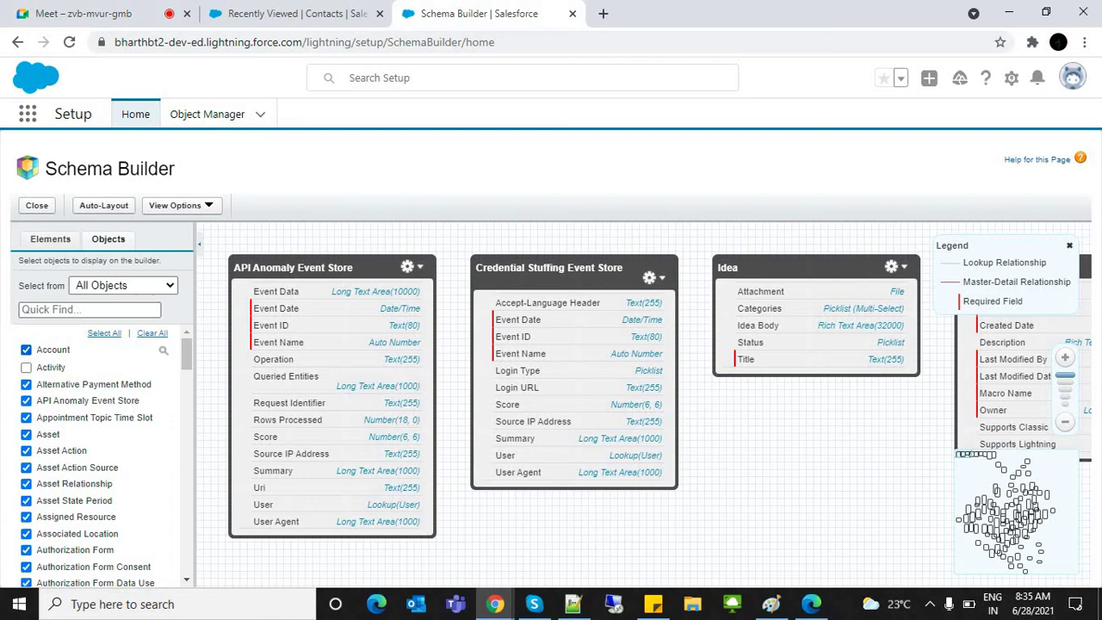
Step: Clear the canvas, then add Account, Contact and Opportunity Contact Role to the diagram
left_click(90, 309)
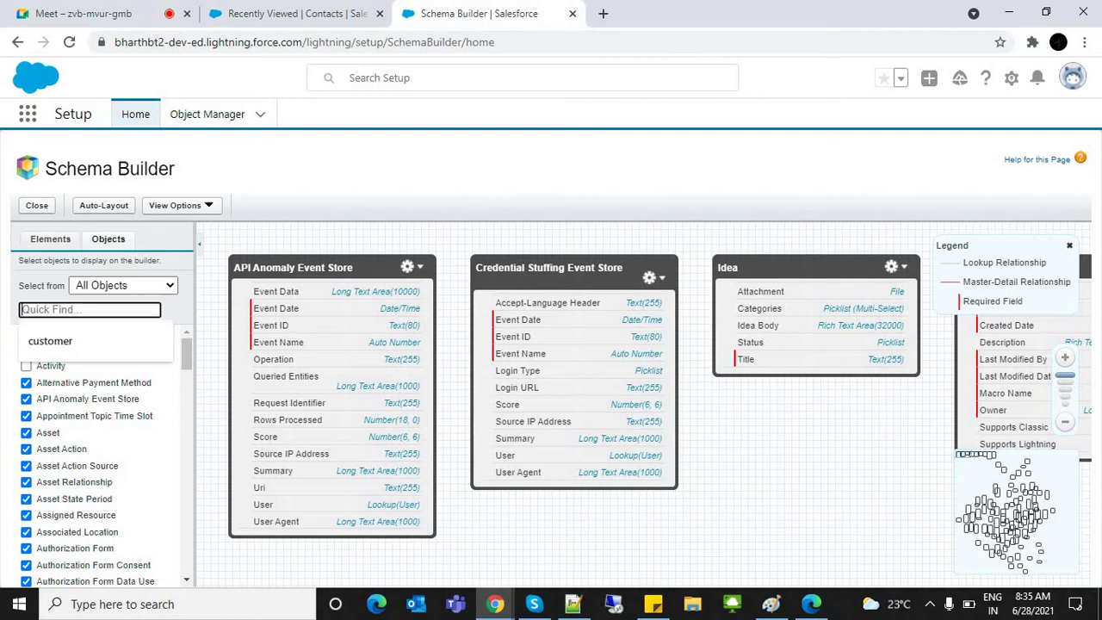
key("Escape")
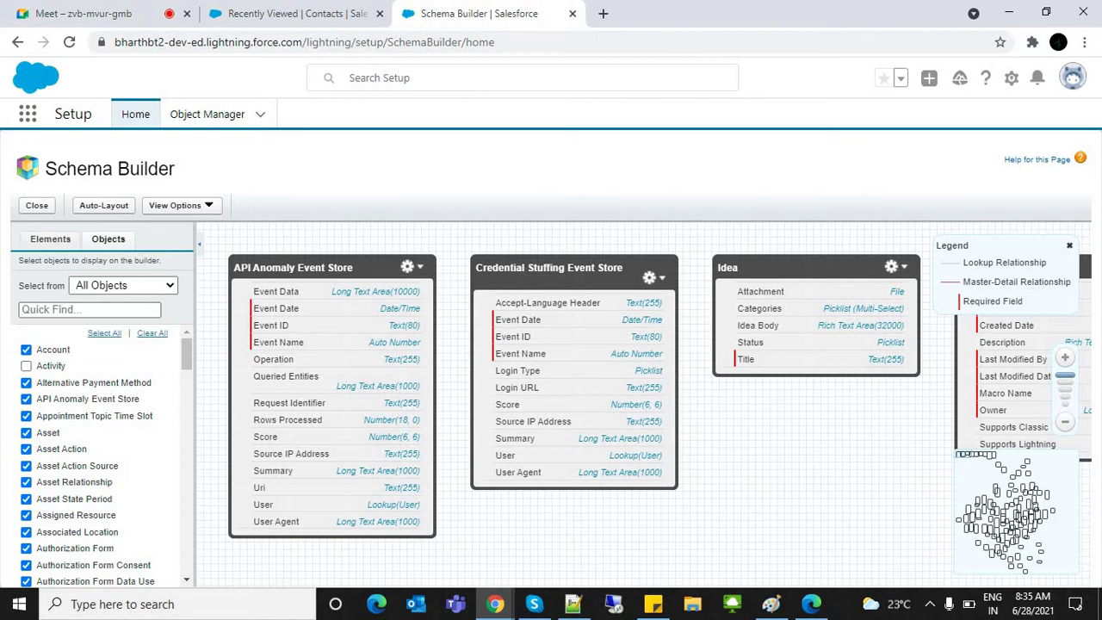
left_click(152, 333)
left_click(26, 349)
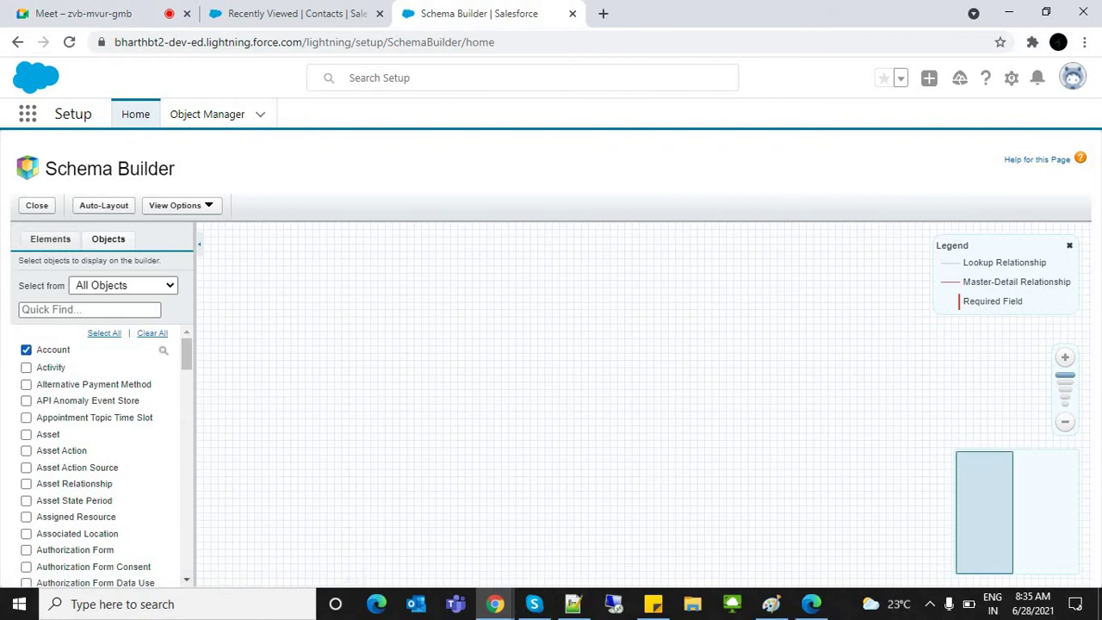
left_click(89, 309)
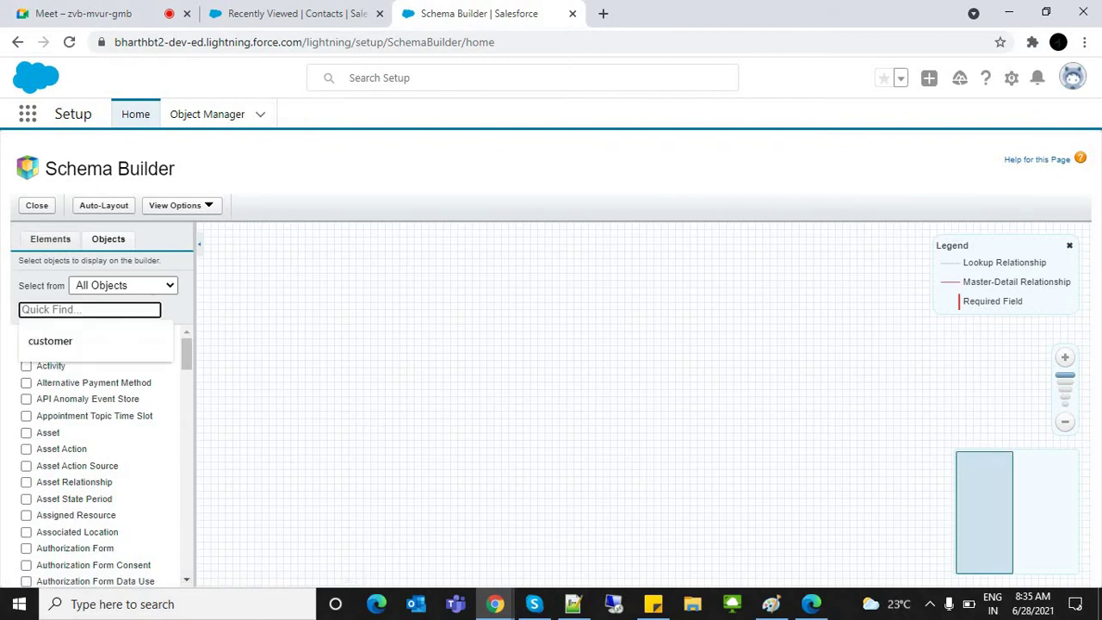
type("con")
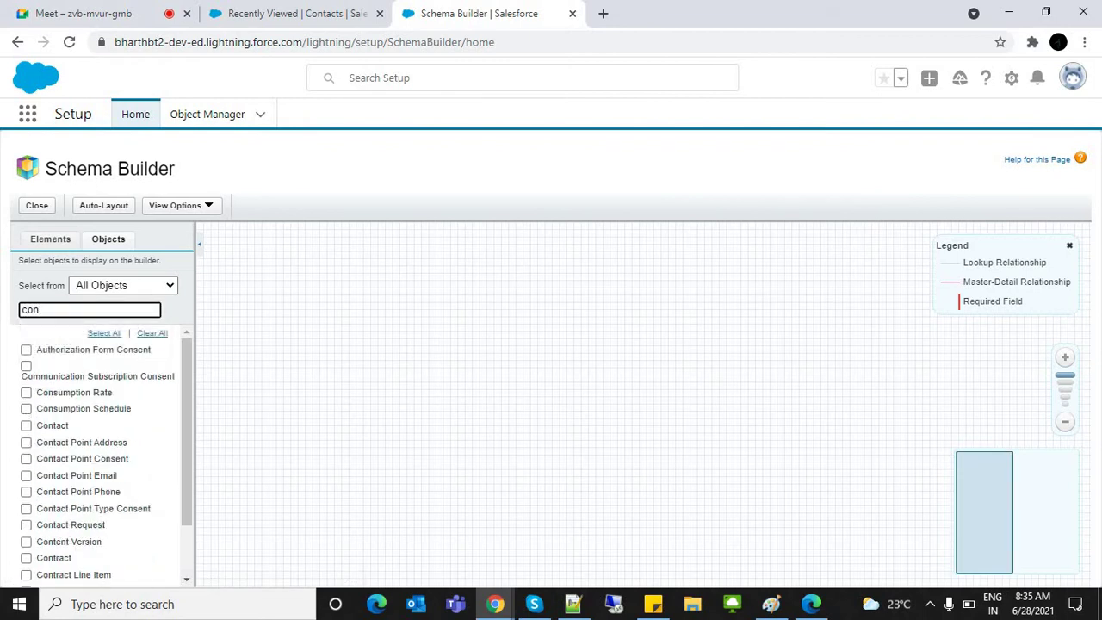
type("ttac")
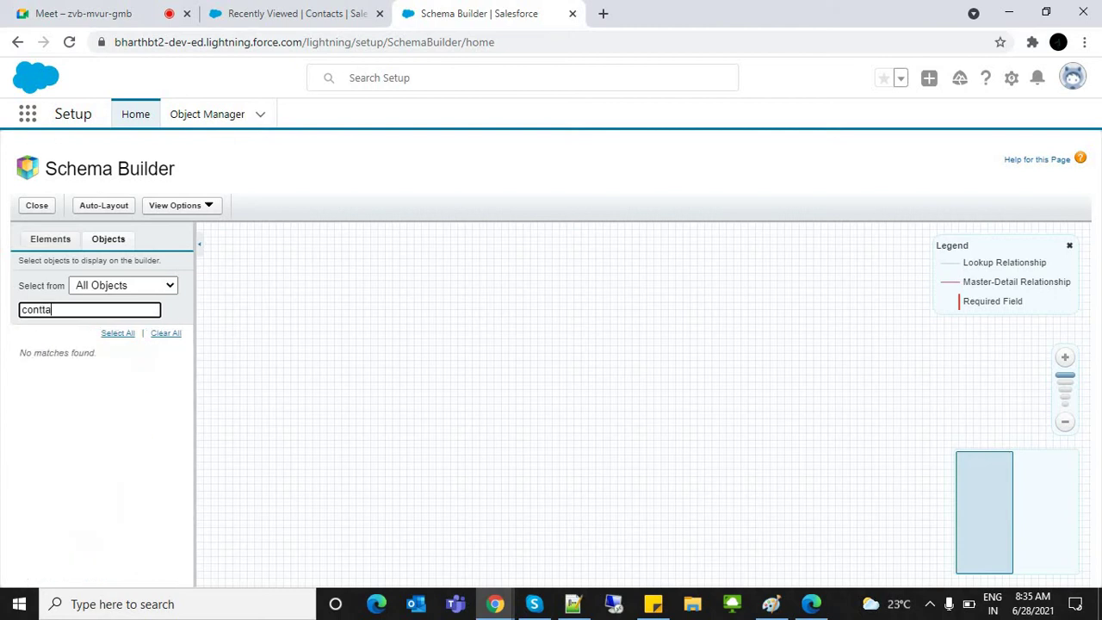
key("BackSpace")
key("BackSpace")
key("BackSpace")
type("a")
left_click(26, 350)
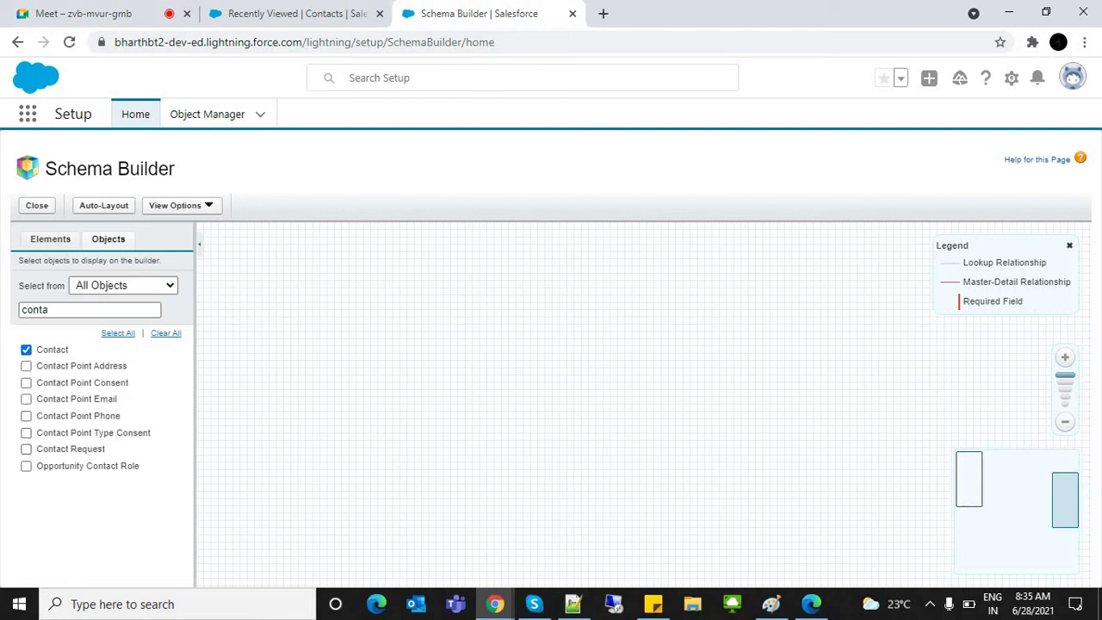
left_click(25, 466)
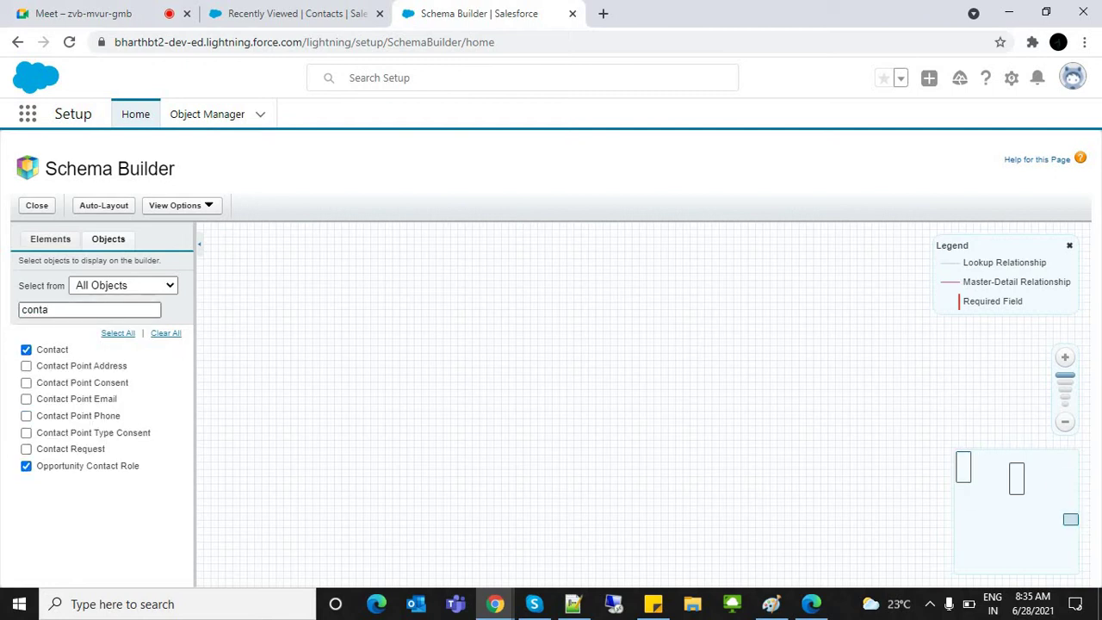
Step: Search for and add Opportunity, Product and Case to the diagram
double_click(35, 310)
type("opp")
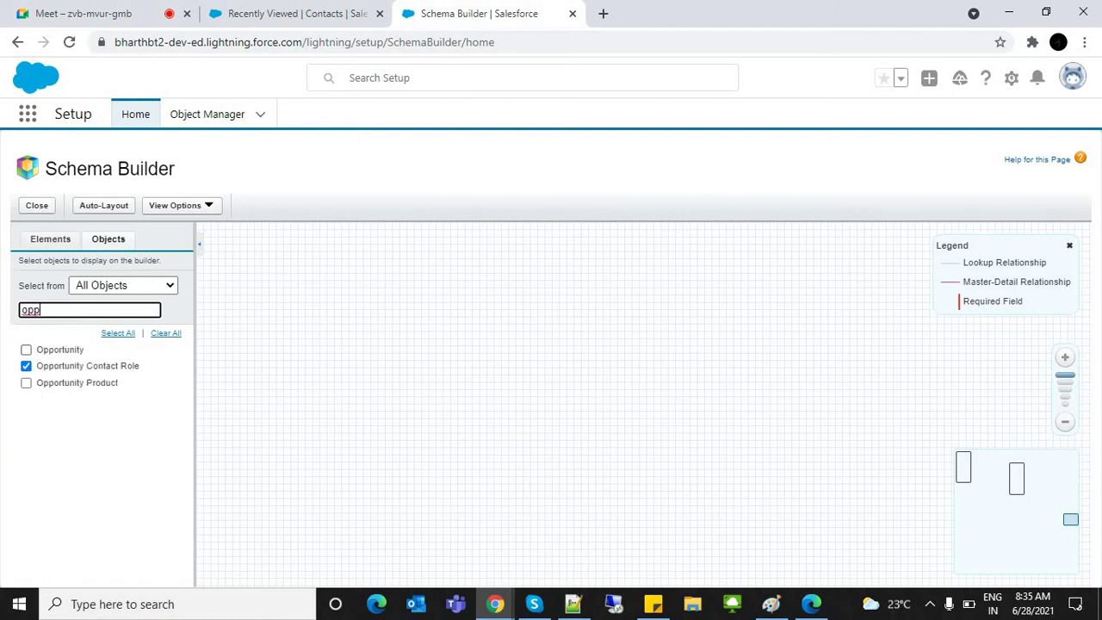
left_click(26, 350)
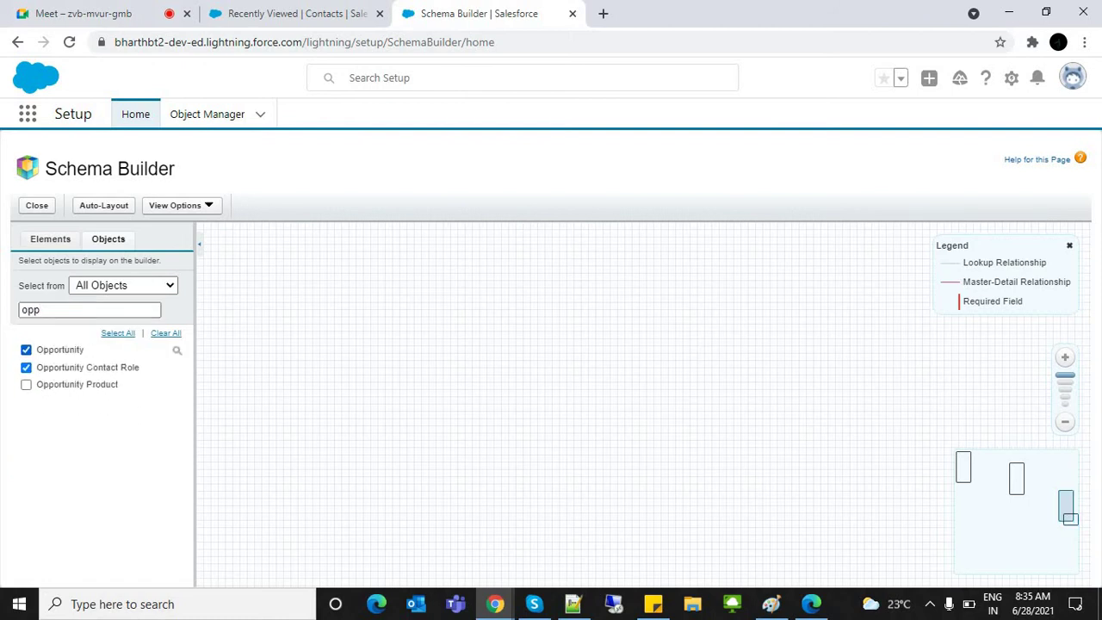
double_click(31, 309)
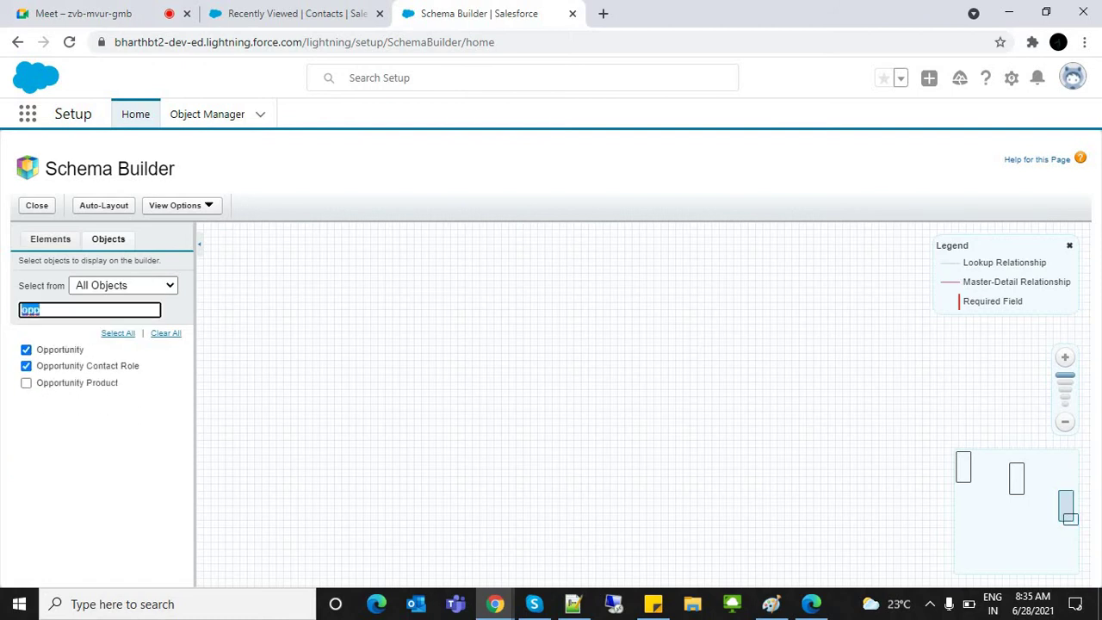
type("prod")
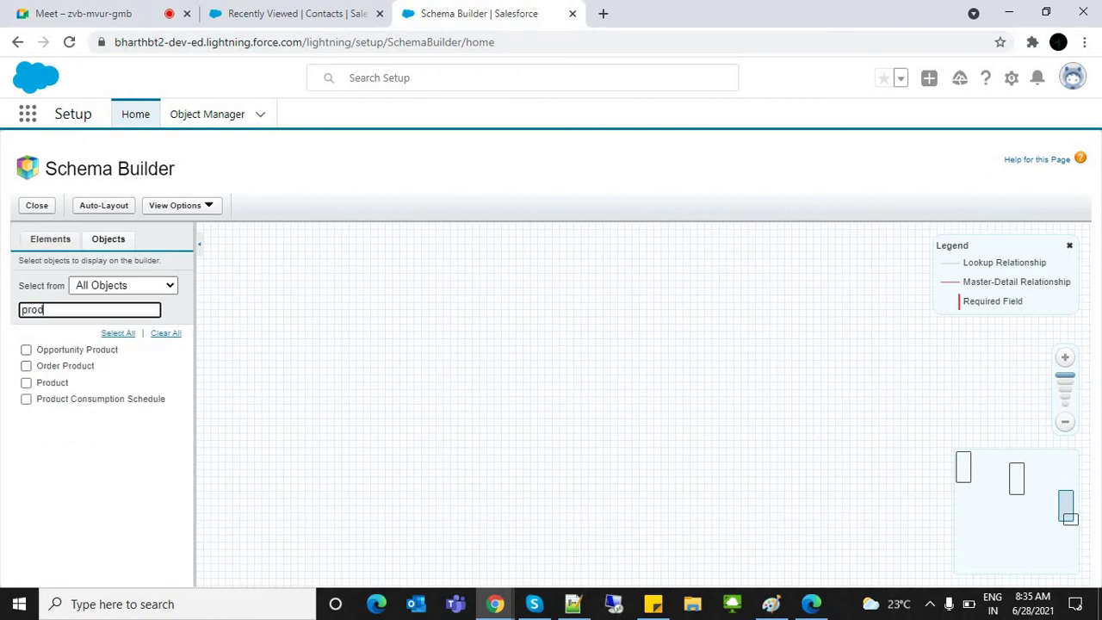
left_click(25, 382)
double_click(31, 309)
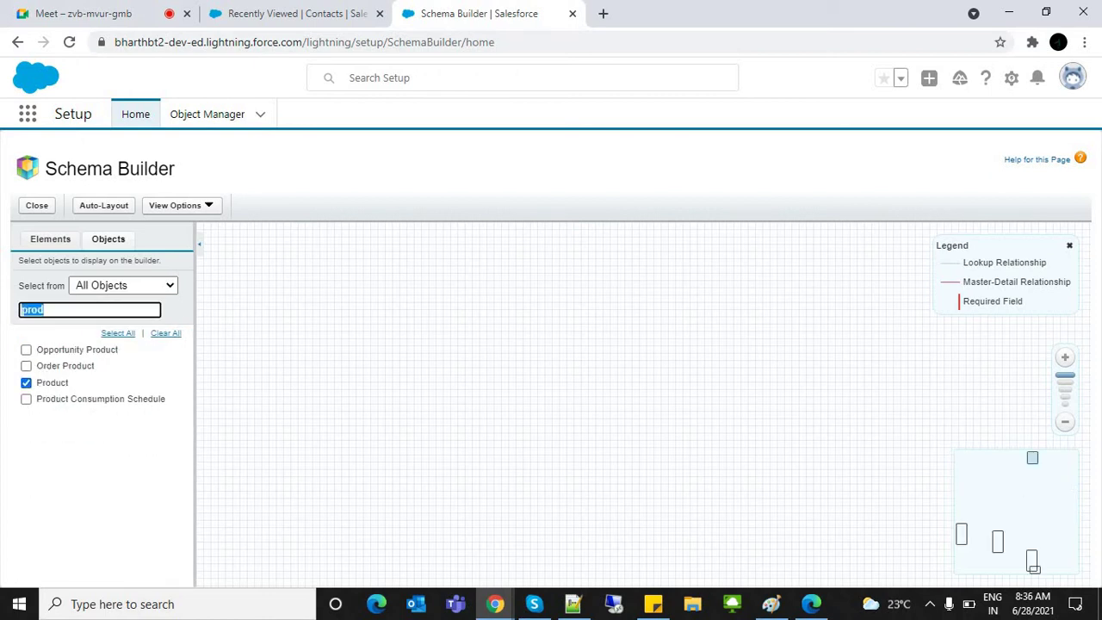
key("BackSpace")
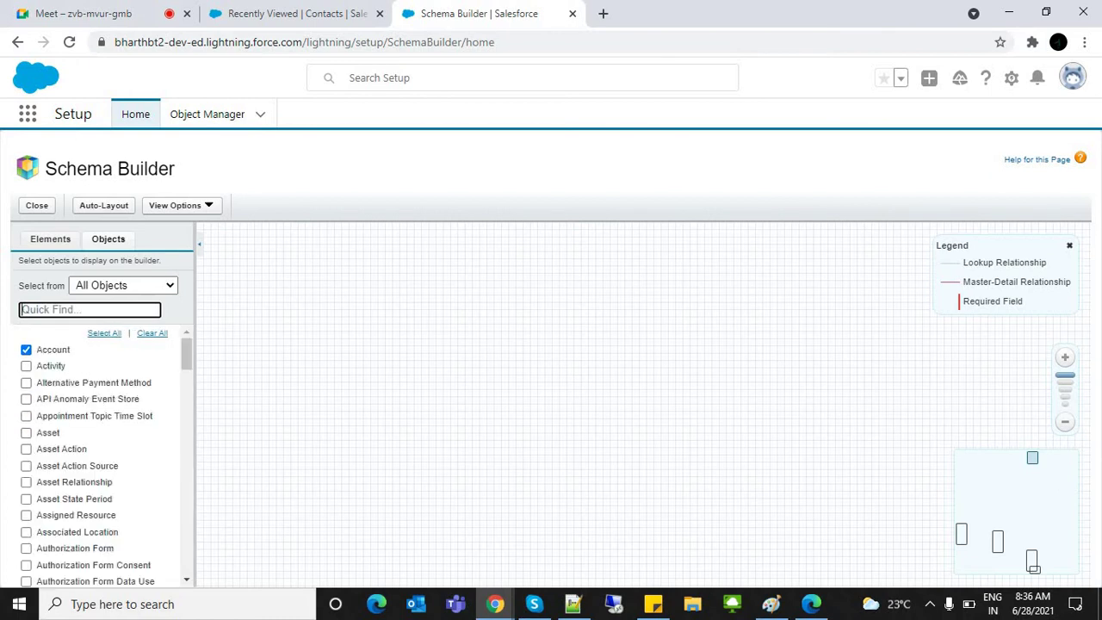
type("cast")
key("BackSpace")
key("BackSpace")
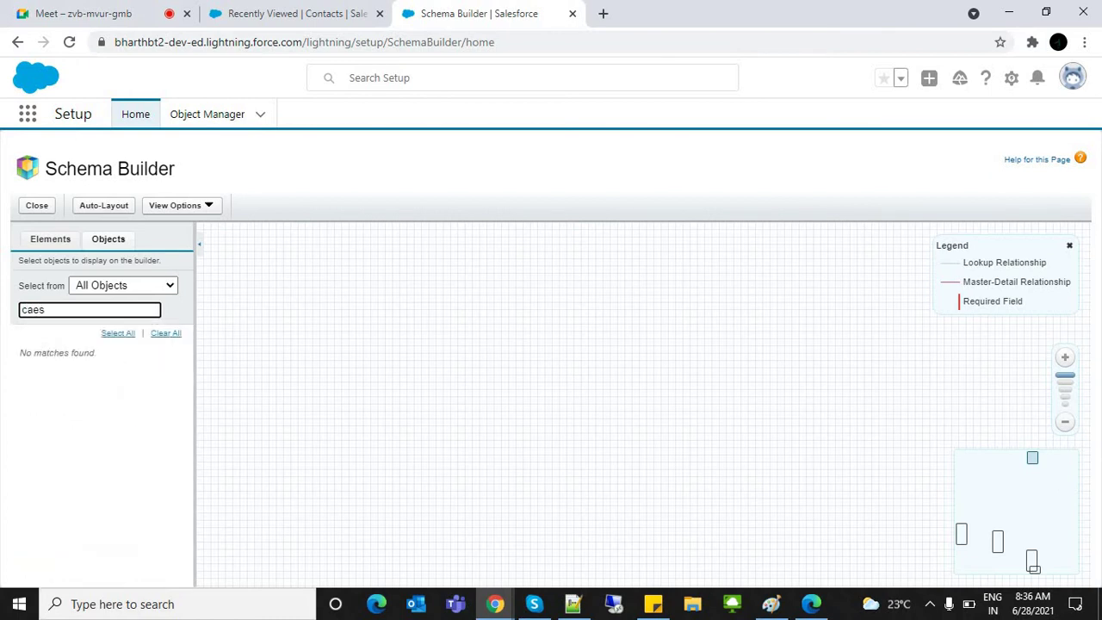
left_click(26, 399)
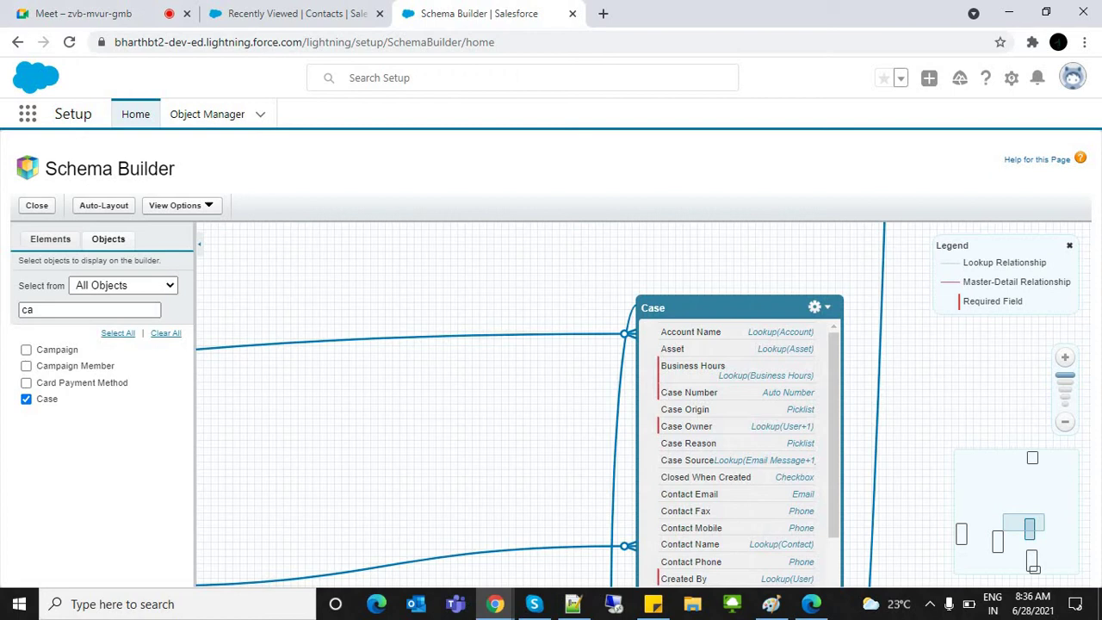
Step: Zoom the diagram out and group the Account, Case and Contact boxes together
left_click(1065, 421)
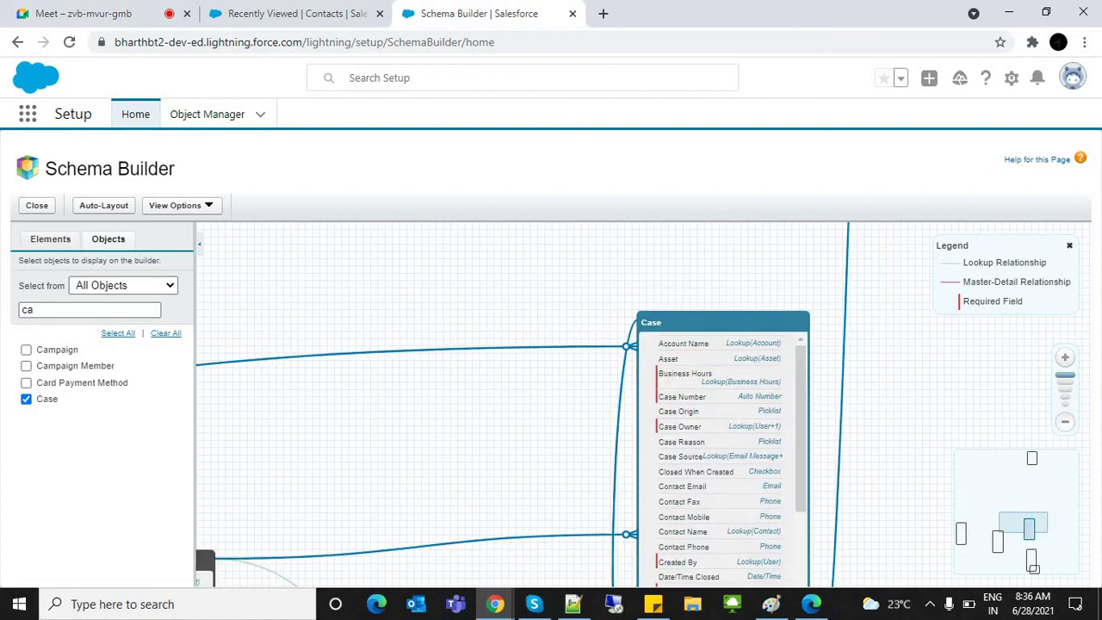
left_click(1065, 421)
left_click(1066, 421)
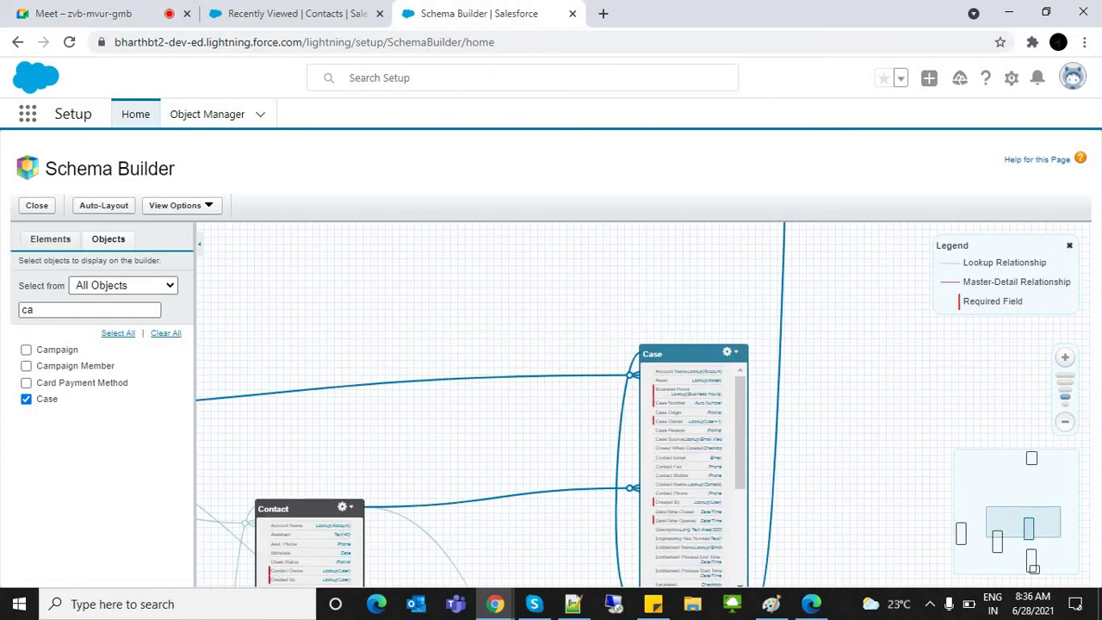
left_click(1065, 421)
left_click_drag(517, 344, 663, 382)
left_click_drag(224, 450, 472, 290)
left_click_drag(798, 408, 689, 295)
left_click_drag(524, 520, 585, 396)
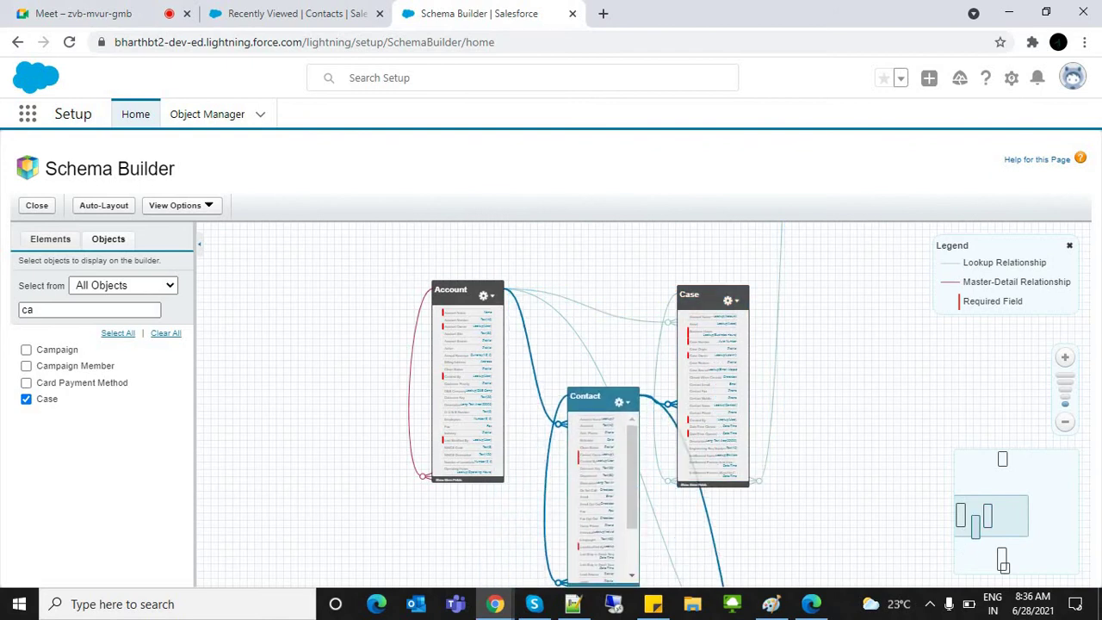
Step: Place Product at the upper right and realign Account, Case and Contact near the top
left_click_drag(344, 301, 275, 511)
left_click_drag(431, 285, 422, 499)
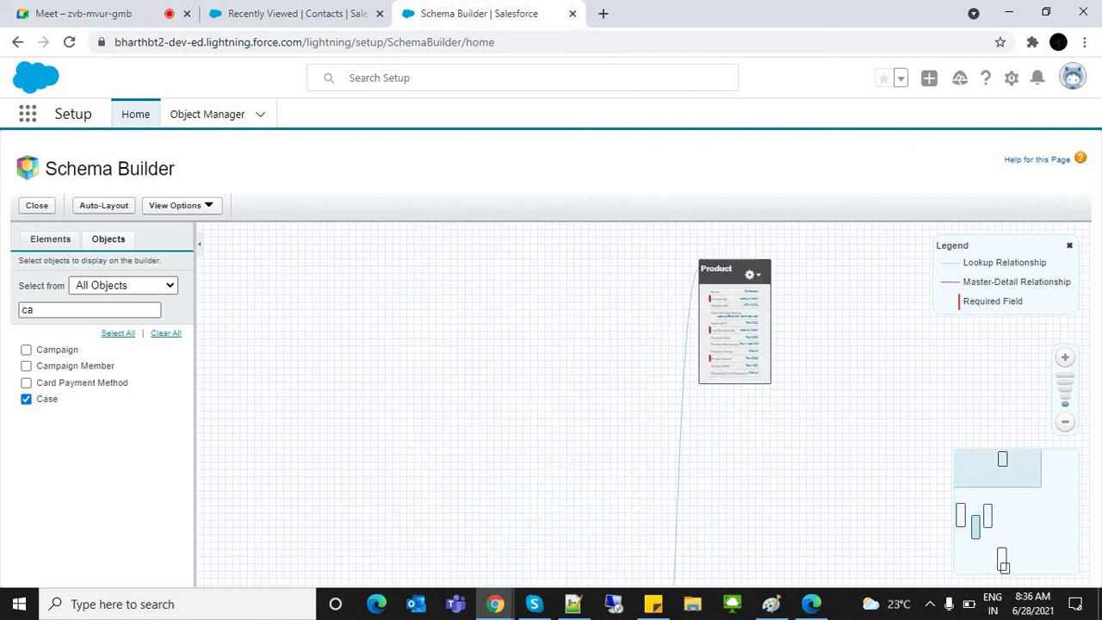
left_click_drag(716, 269, 849, 248)
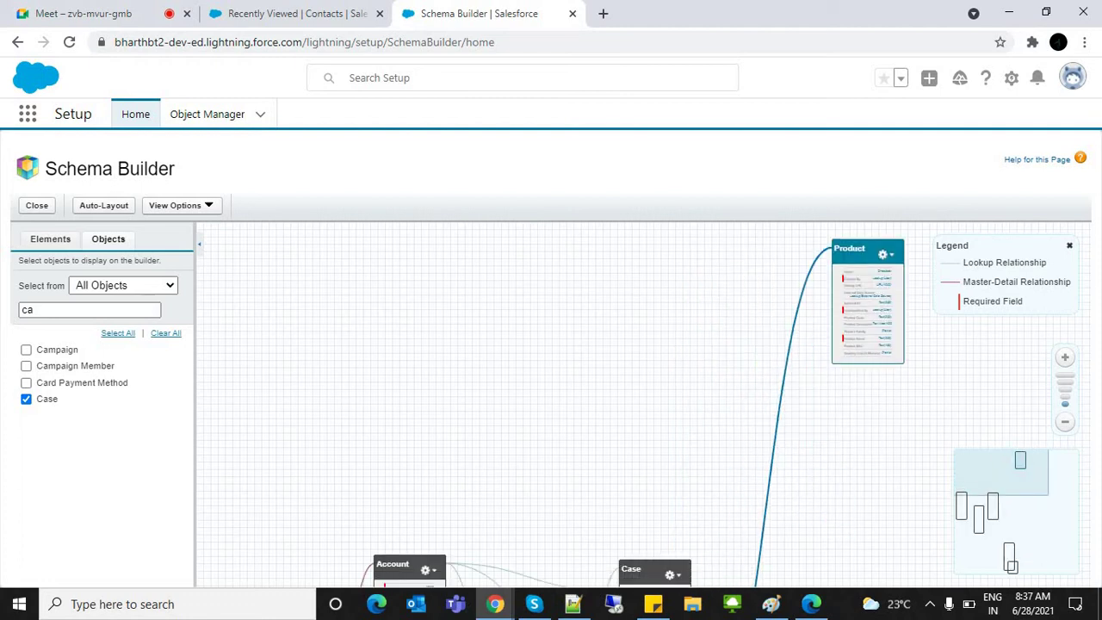
left_click_drag(405, 566, 357, 285)
left_click_drag(646, 570, 716, 292)
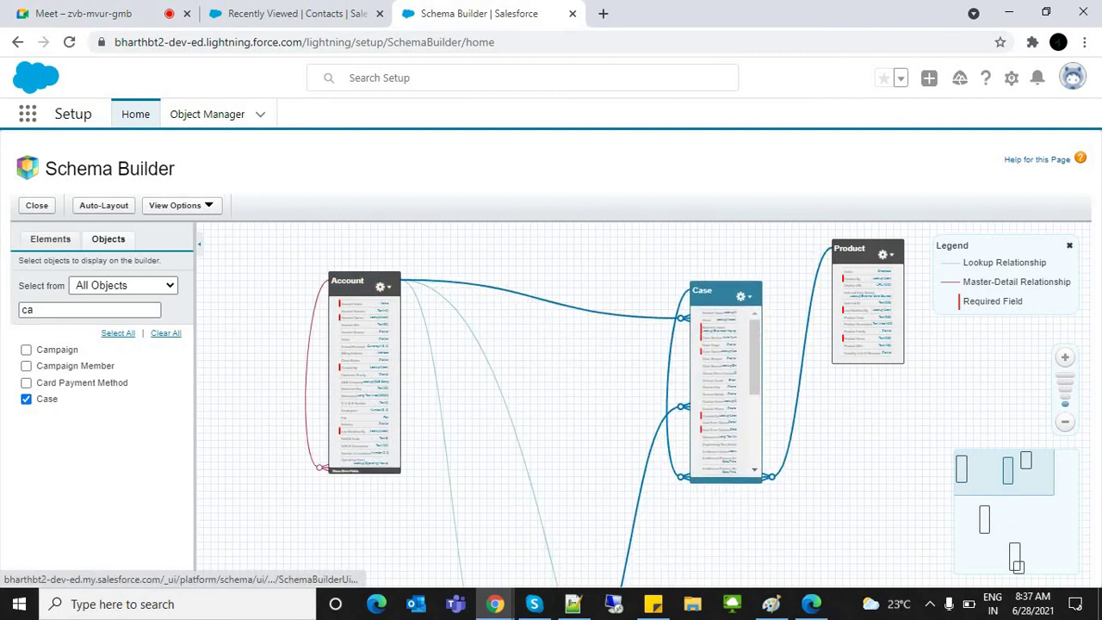
scroll(603, 405, "down", 3)
left_click_drag(525, 476, 513, 253)
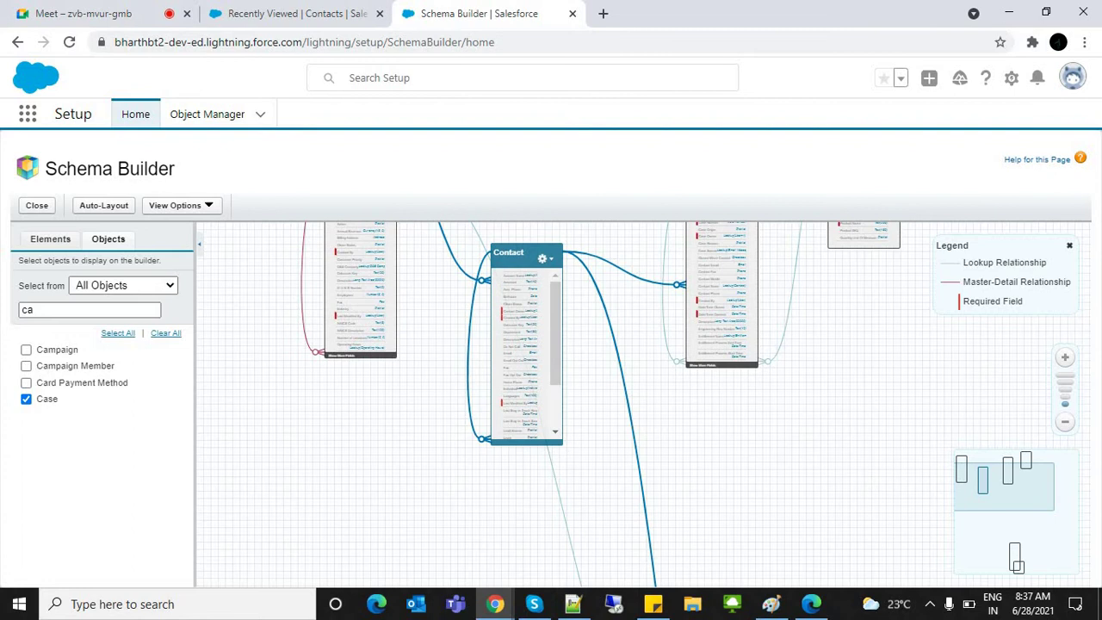
scroll(603, 405, "down", 5)
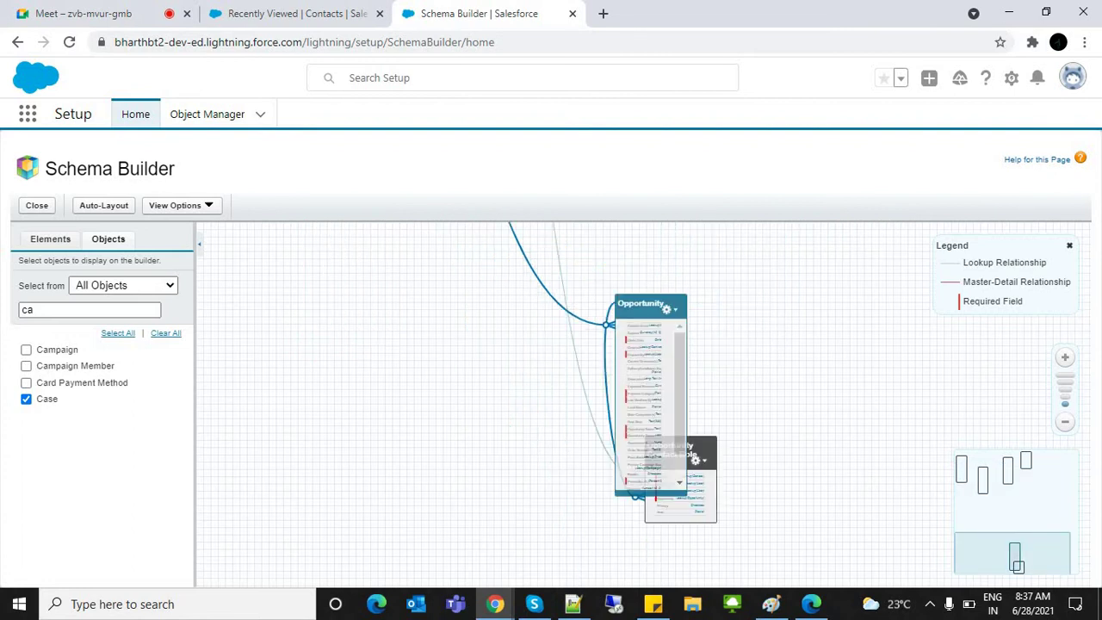
Step: Reposition Opportunity to the left and Opportunity Contact Role near the bottom centre
left_click_drag(641, 303, 375, 128)
scroll(603, 404, "up", 2)
scroll(603, 405, "down", 3)
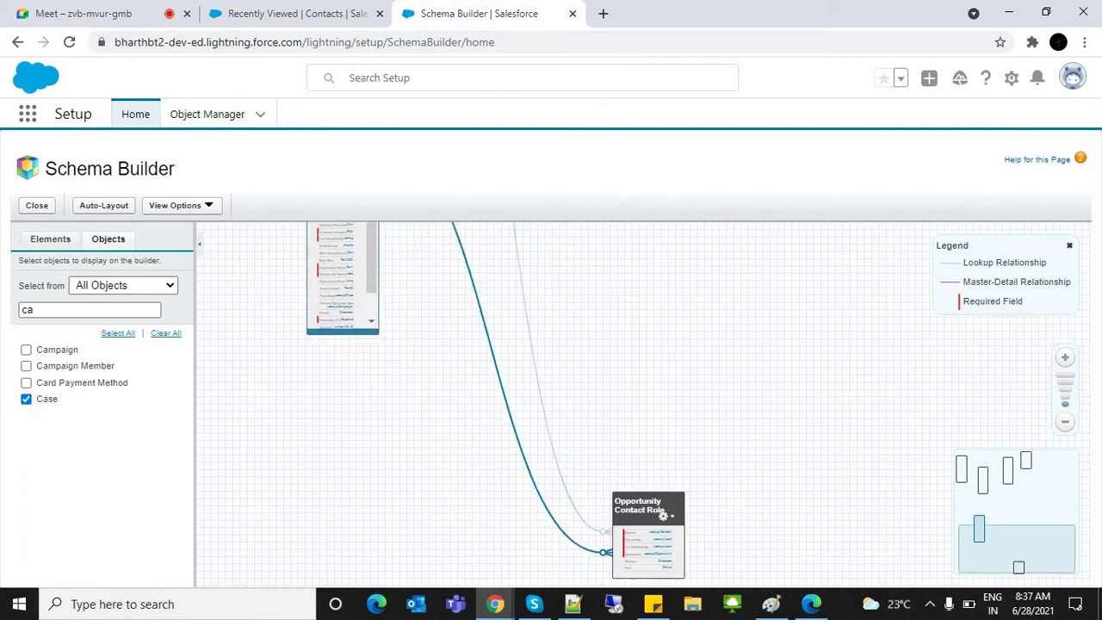
left_click_drag(640, 437, 756, 449)
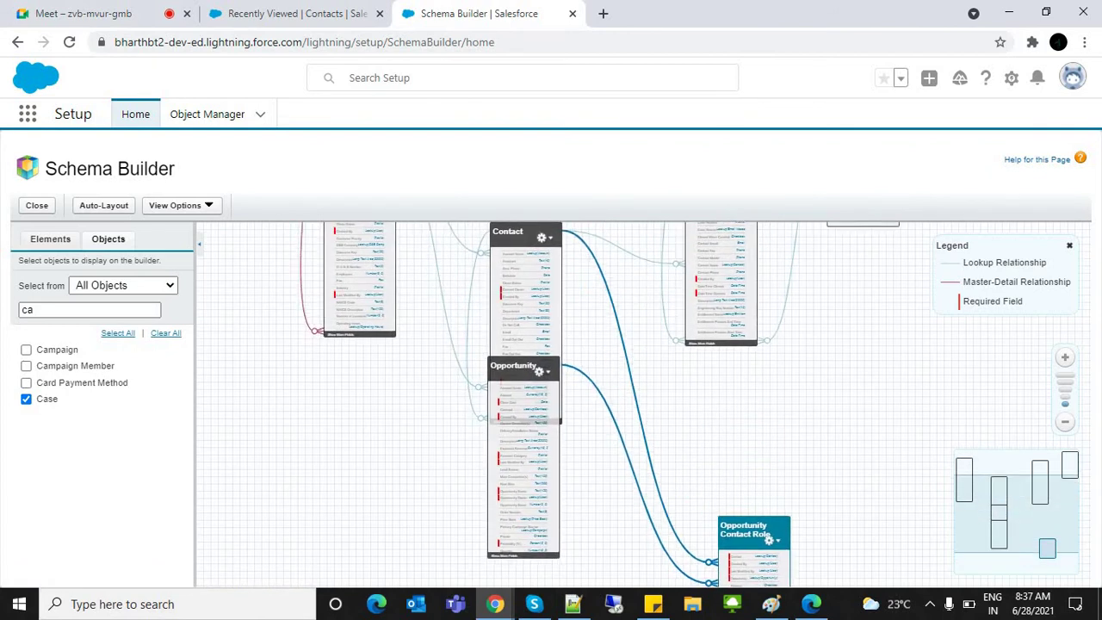
left_click_drag(745, 527, 689, 434)
left_click_drag(521, 369, 373, 433)
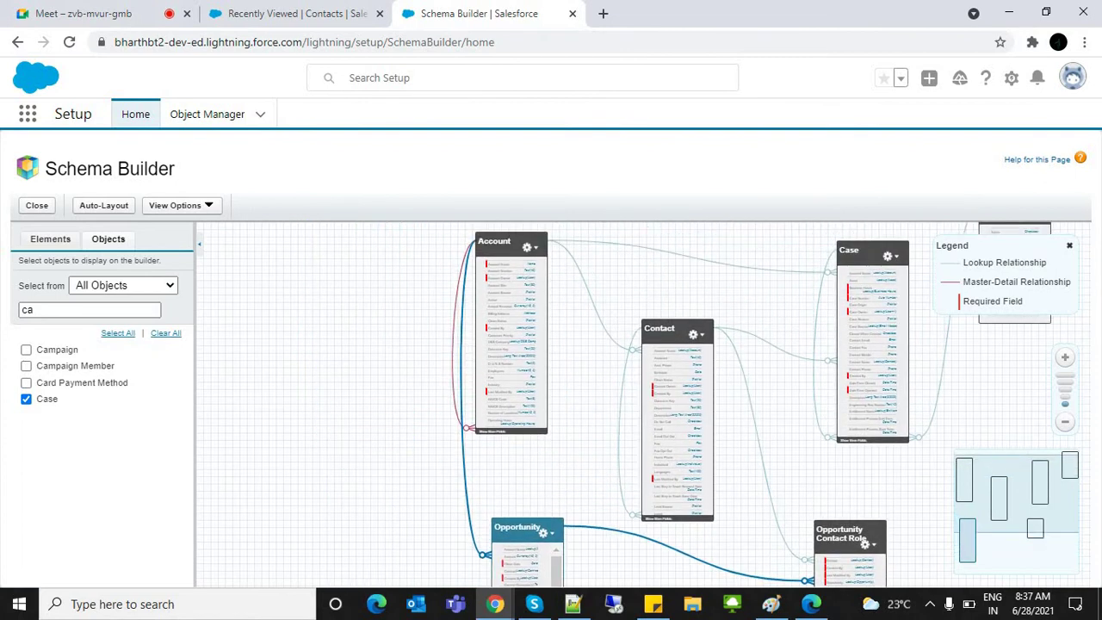
left_click_drag(517, 527, 295, 401)
left_click_drag(840, 534, 454, 503)
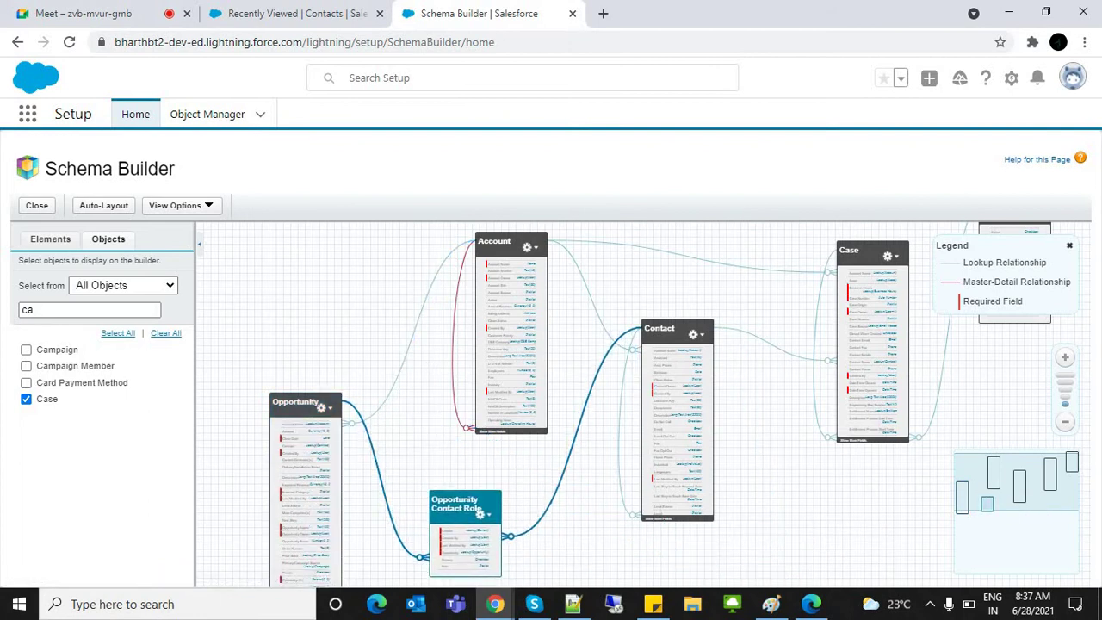
Step: Select Account to highlight its relationship lines in the diagram
right_click(744, 214)
key("Escape")
left_click_drag(603, 388, 622, 427)
left_click(515, 282)
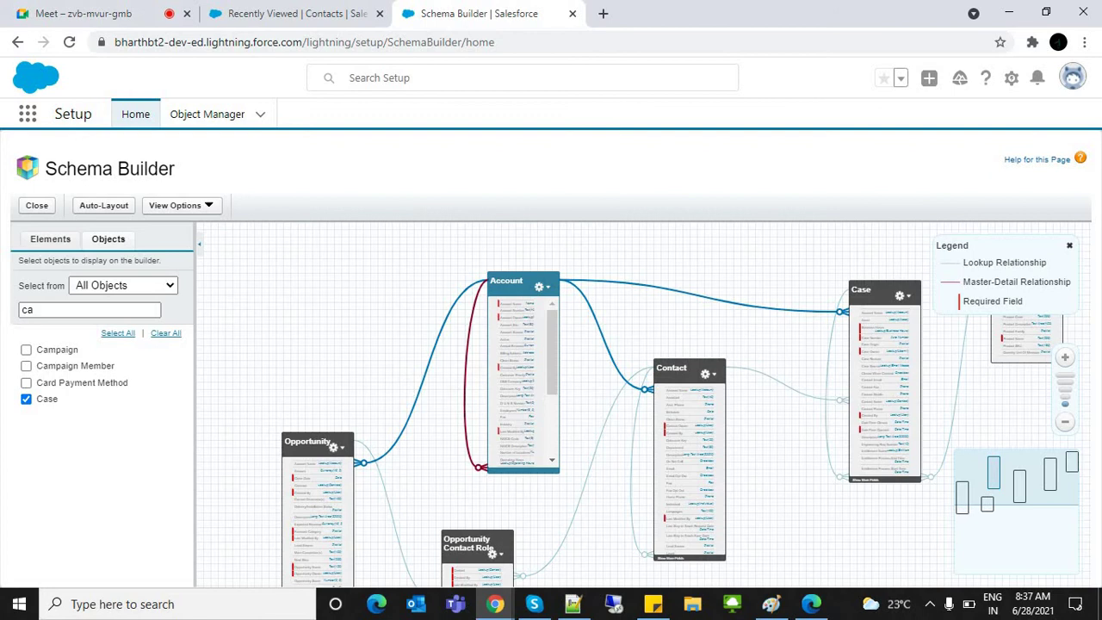
left_click_drag(689, 259, 664, 237)
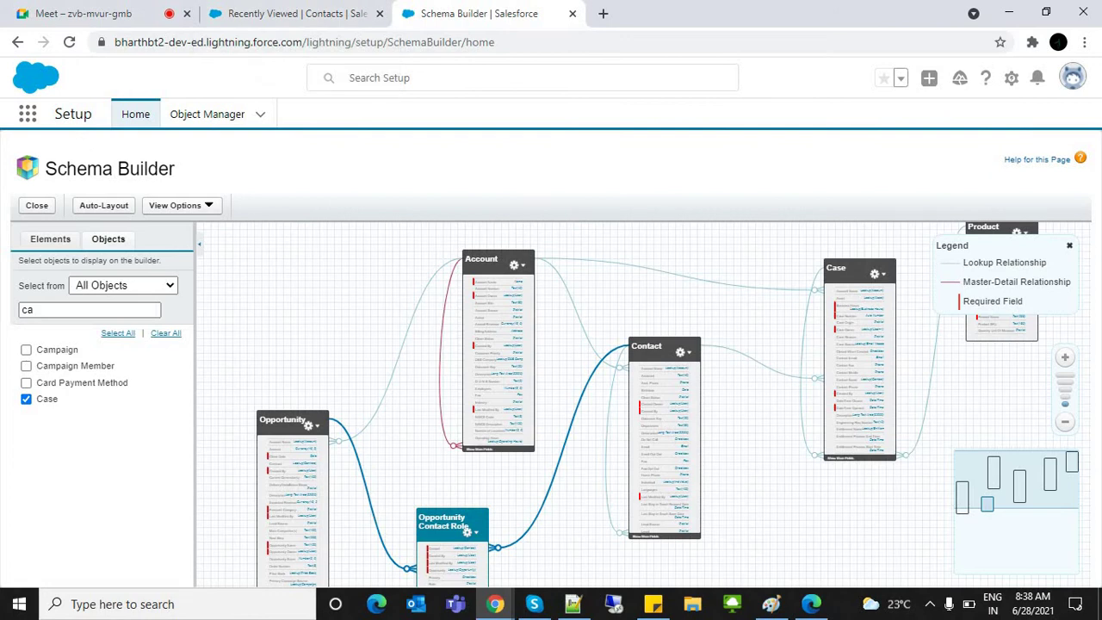
Step: Bring up the Notepad++ notes and locate the 'Staff => Staff__c' line
left_click(573, 604)
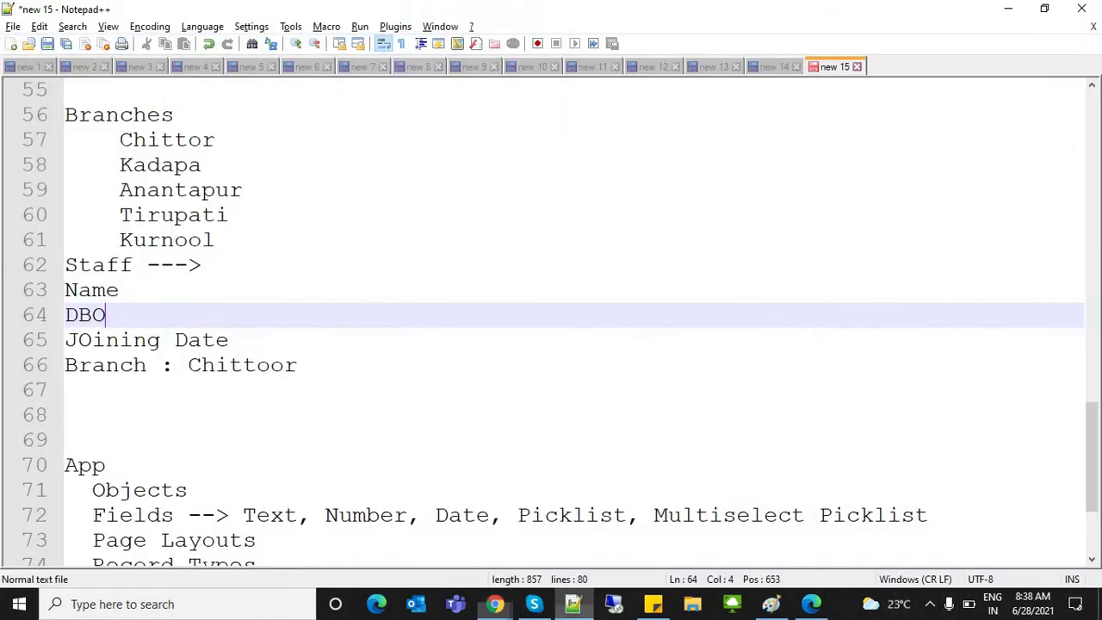
left_click(119, 290)
scroll(551, 319, "up", 18)
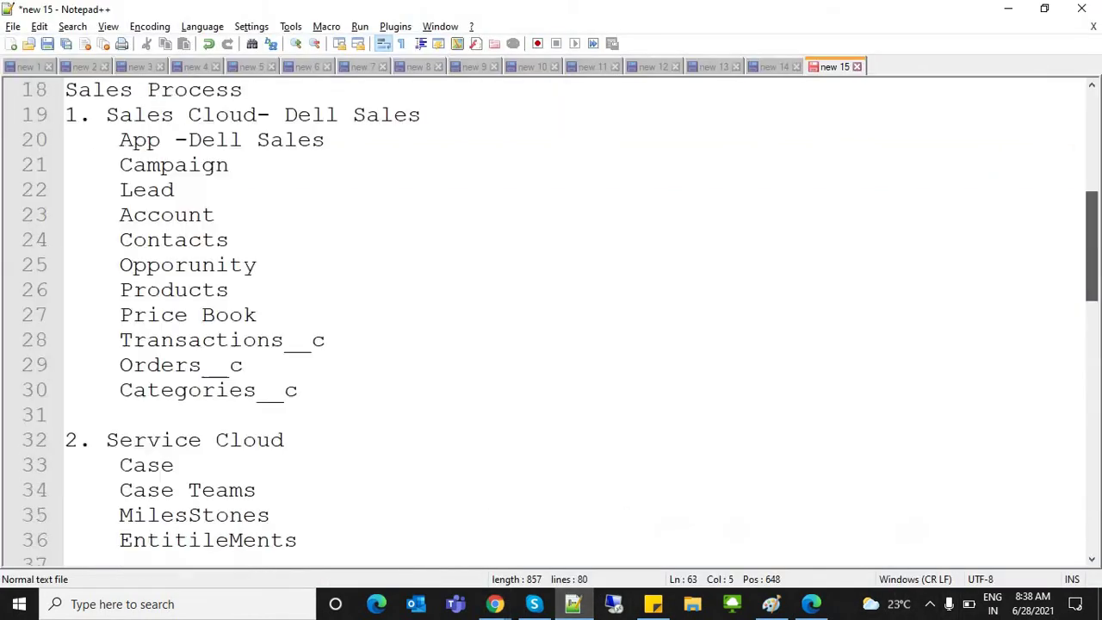
left_click_drag(149, 164, 65, 139)
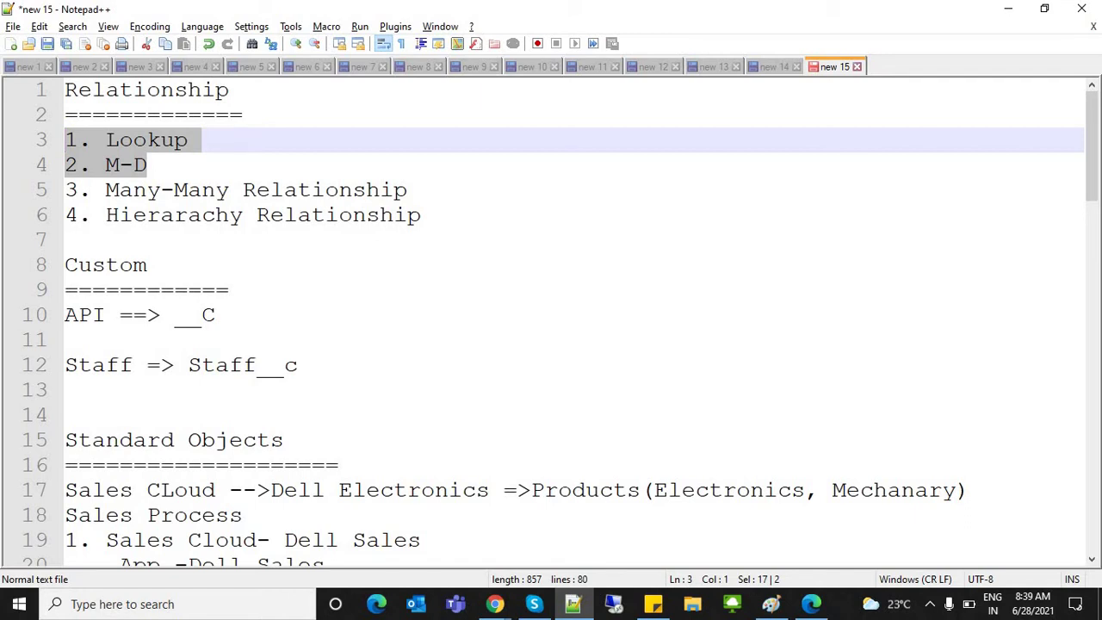
left_click_drag(257, 365, 298, 365)
key("shift+Home")
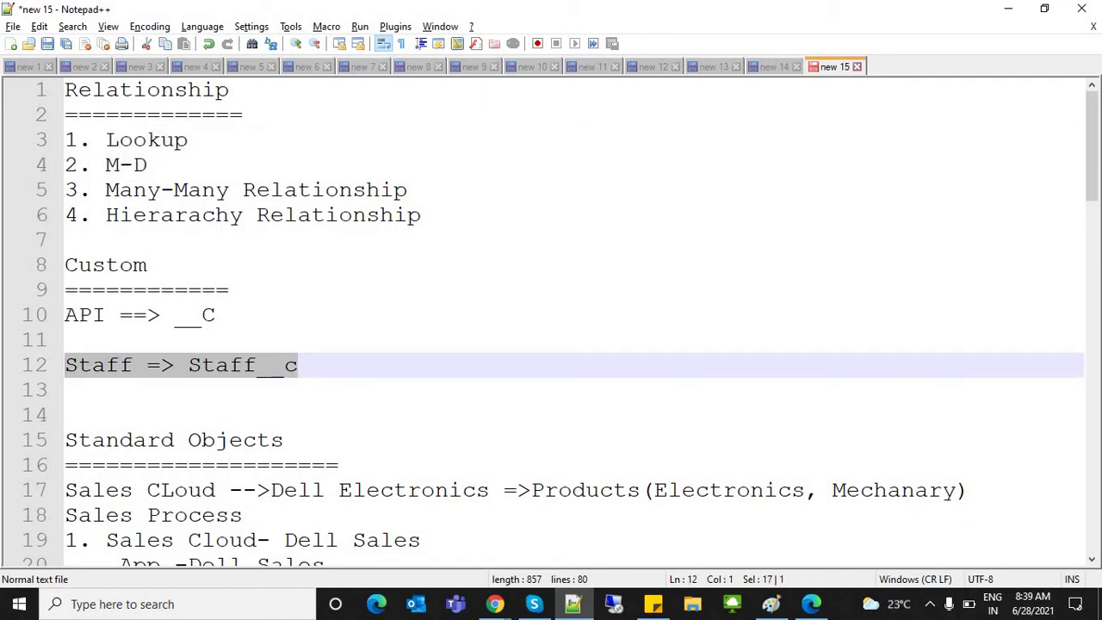
Step: Add a new line reading 'Branch' directly below 'Staff => Staff__c'
key("End")
key("Return")
key("Return")
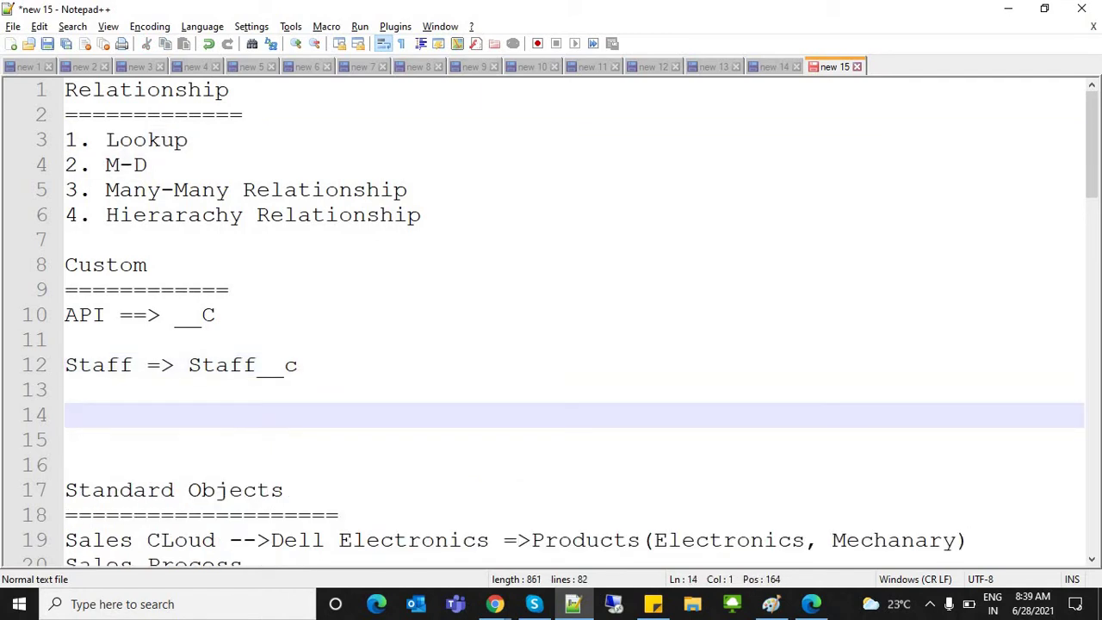
left_click(66, 390)
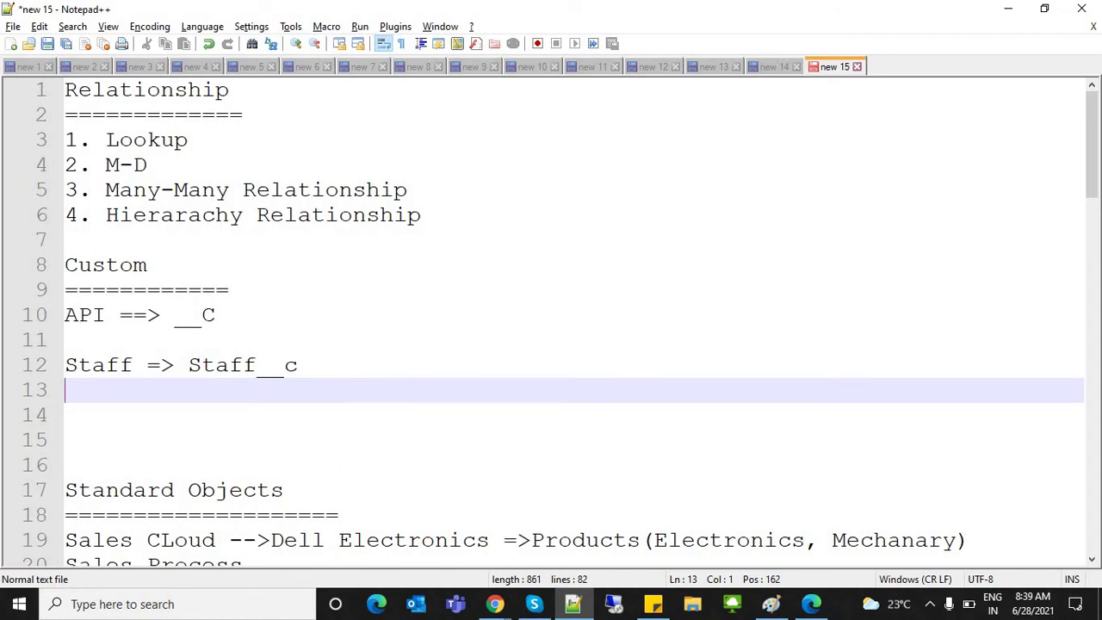
type("Branch")
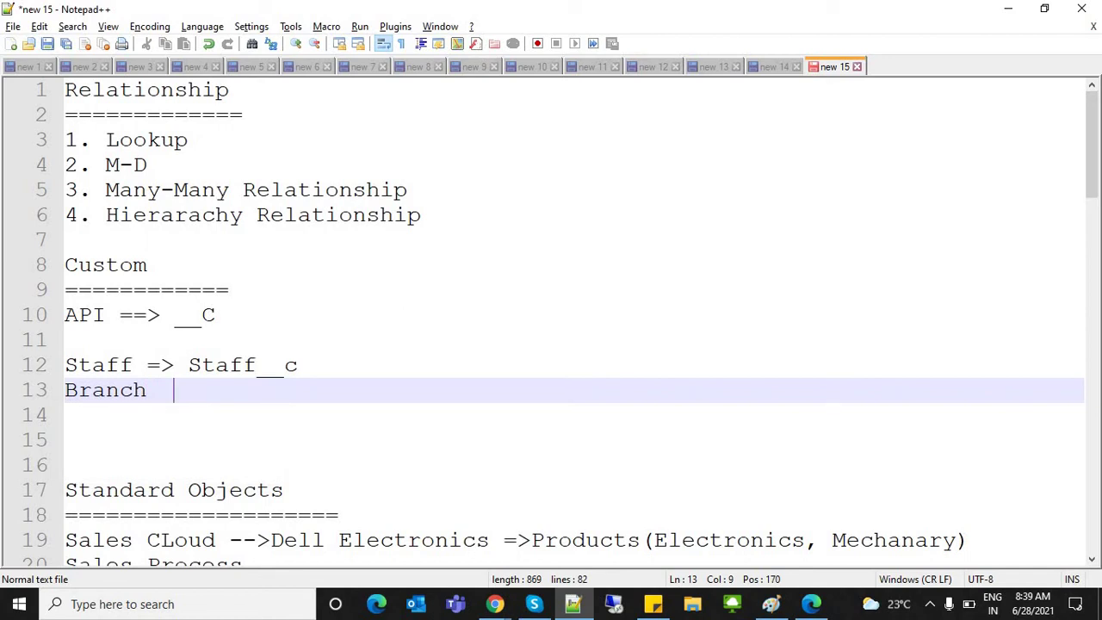
double_click(105, 390)
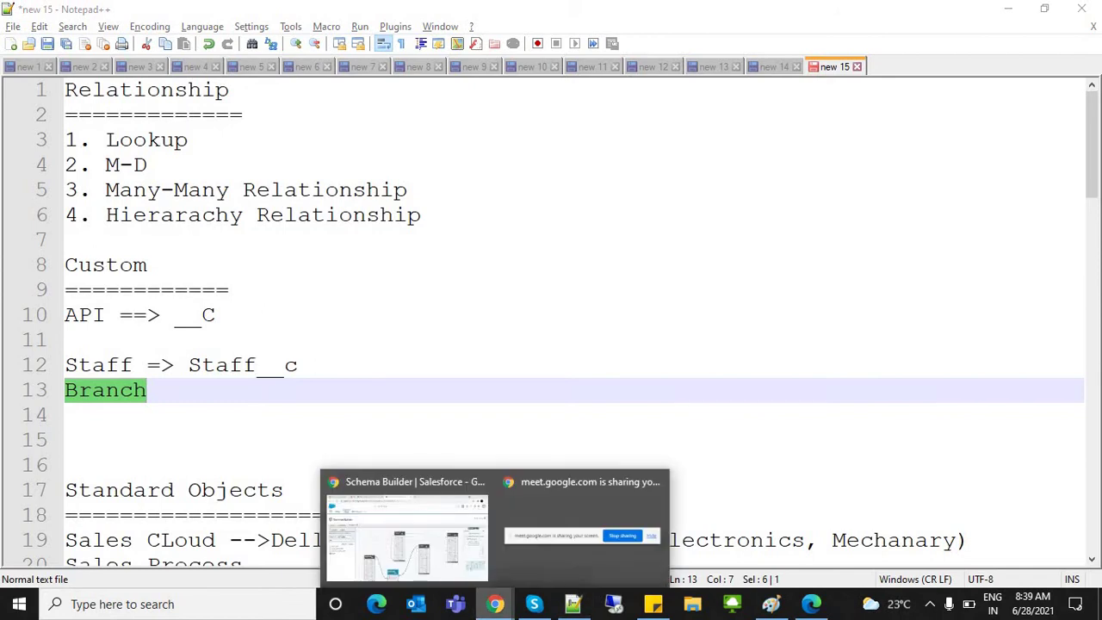
left_click(65, 239)
double_click(98, 365)
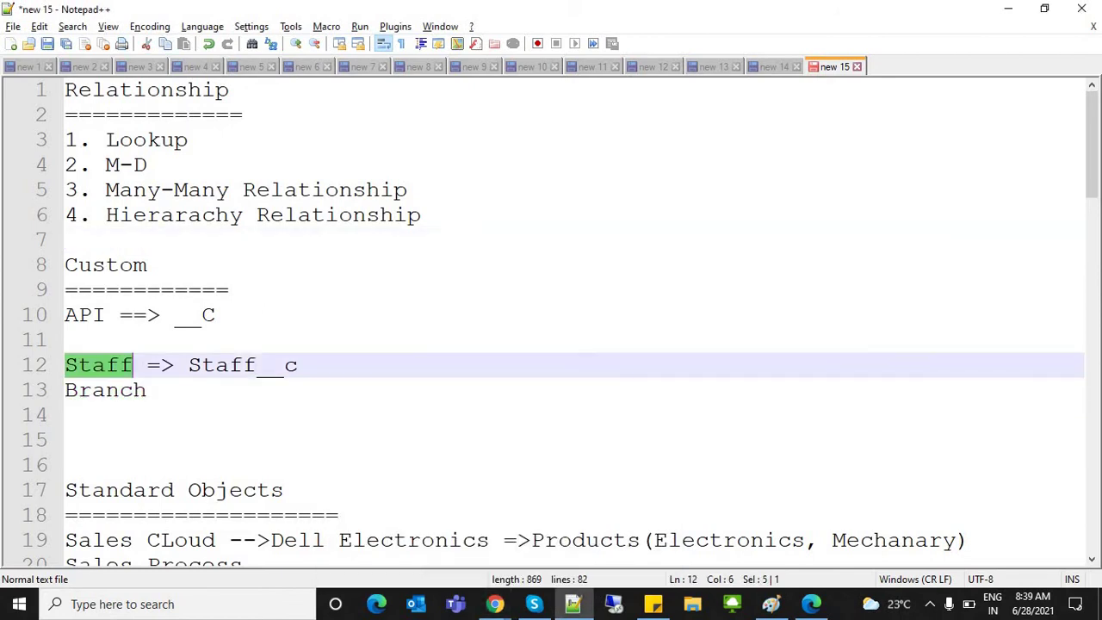
double_click(105, 390)
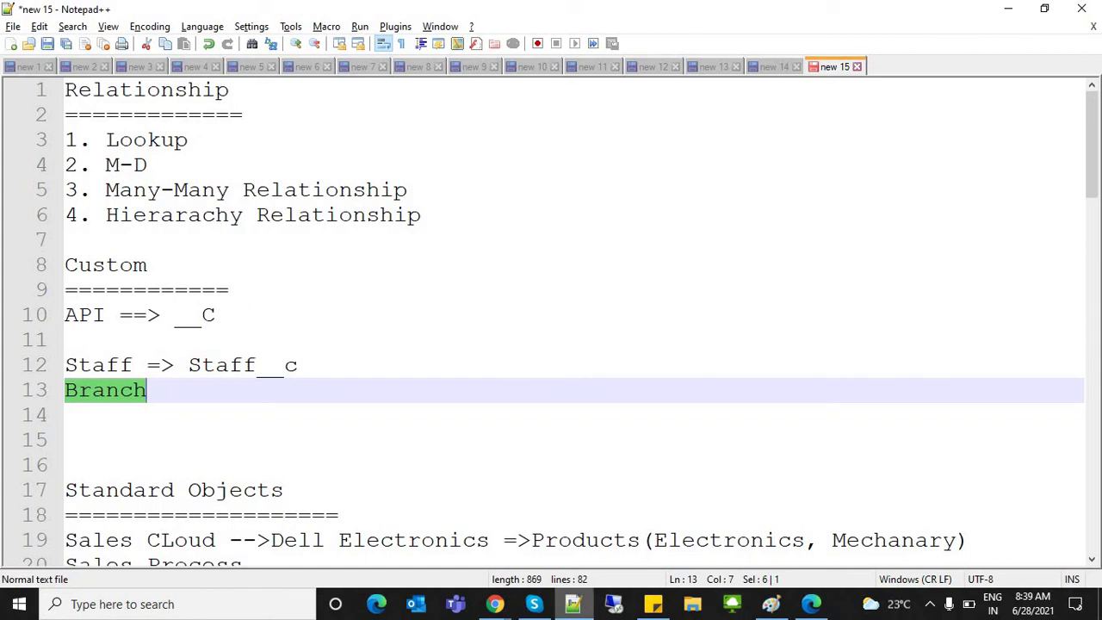
Step: Back in Chrome, open a second Salesforce Setup tab from the gear menu
mouse_move(494, 604)
left_click(400, 508)
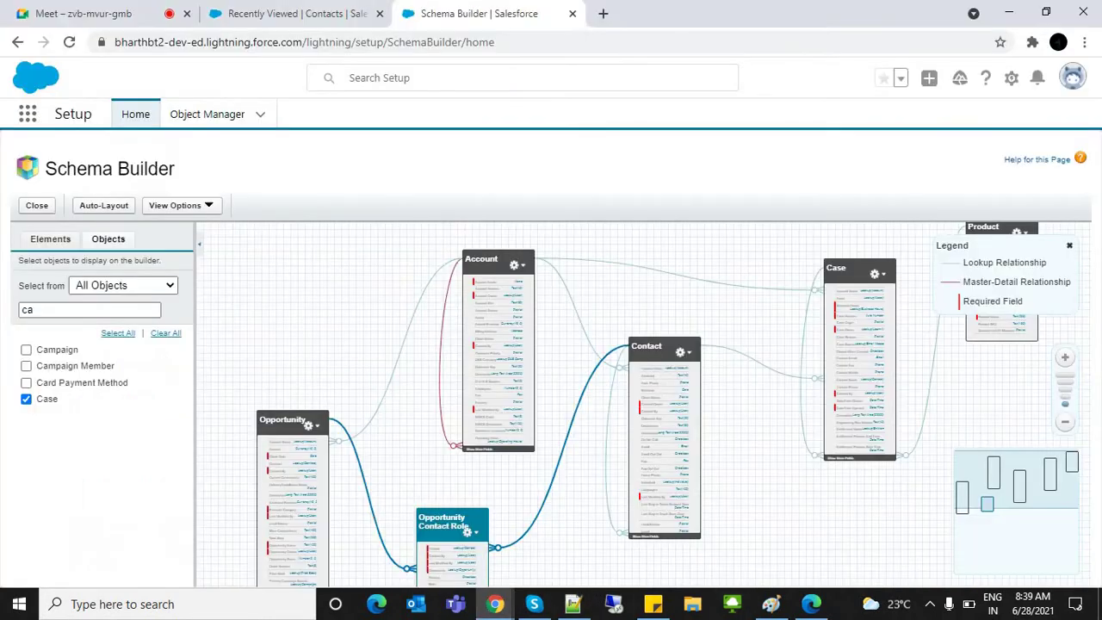
left_click(293, 13)
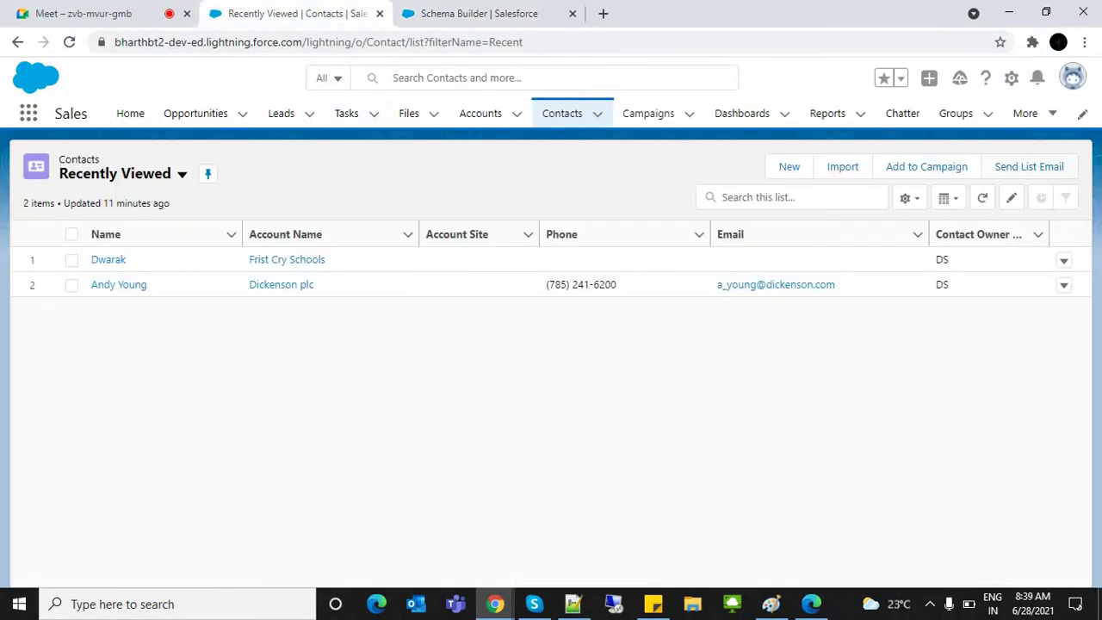
left_click(1012, 78)
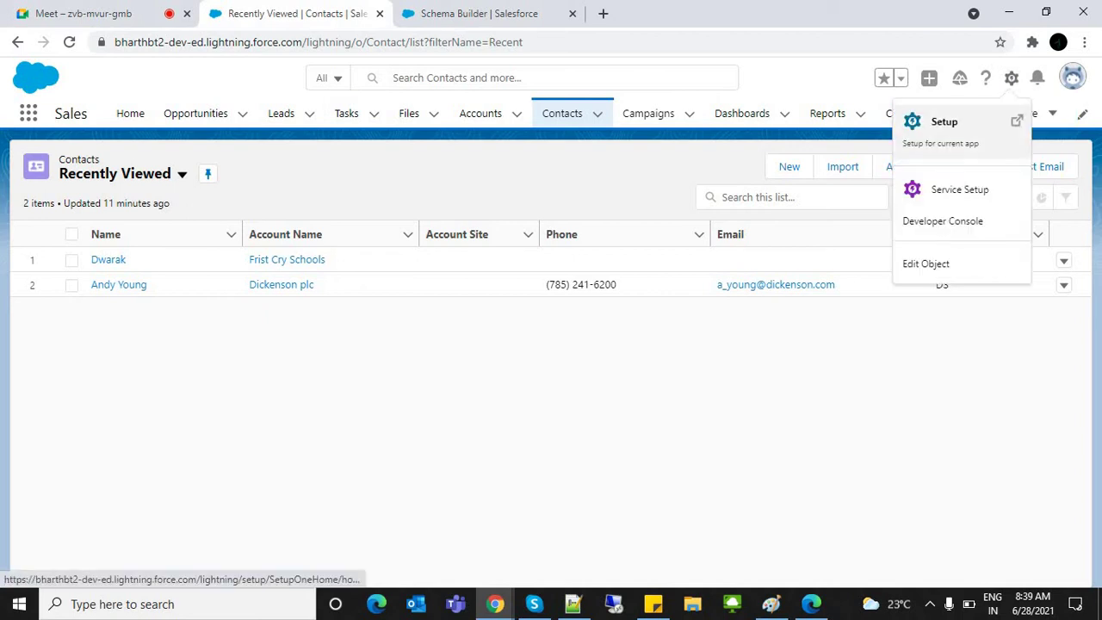
left_click(945, 125)
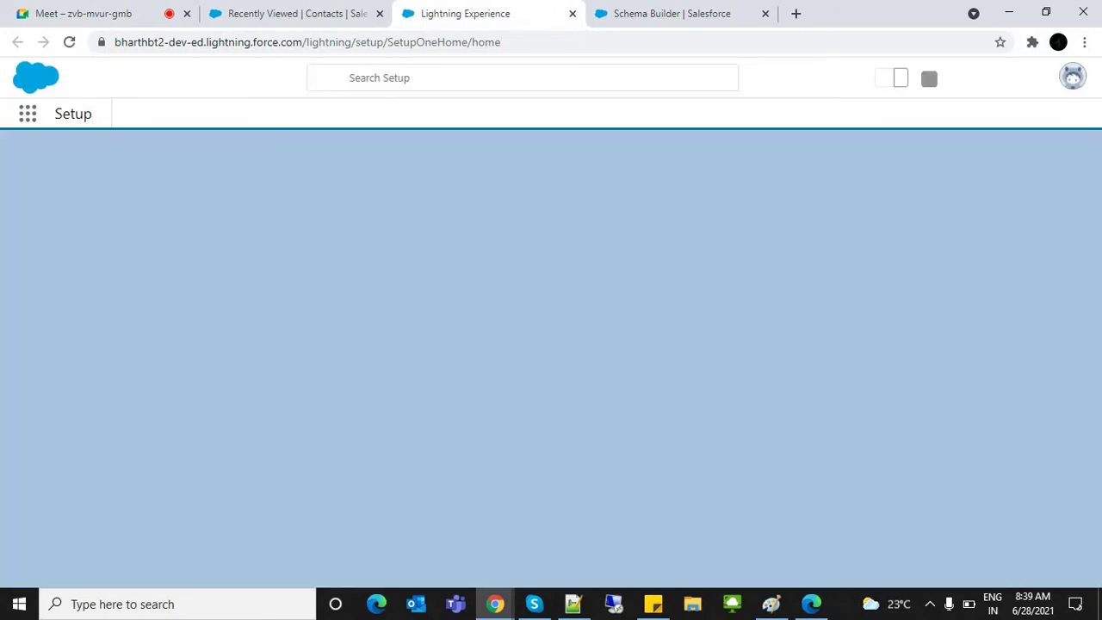
Step: Open Object Manager and its Create menu, then return to Schema Builder
left_click(207, 114)
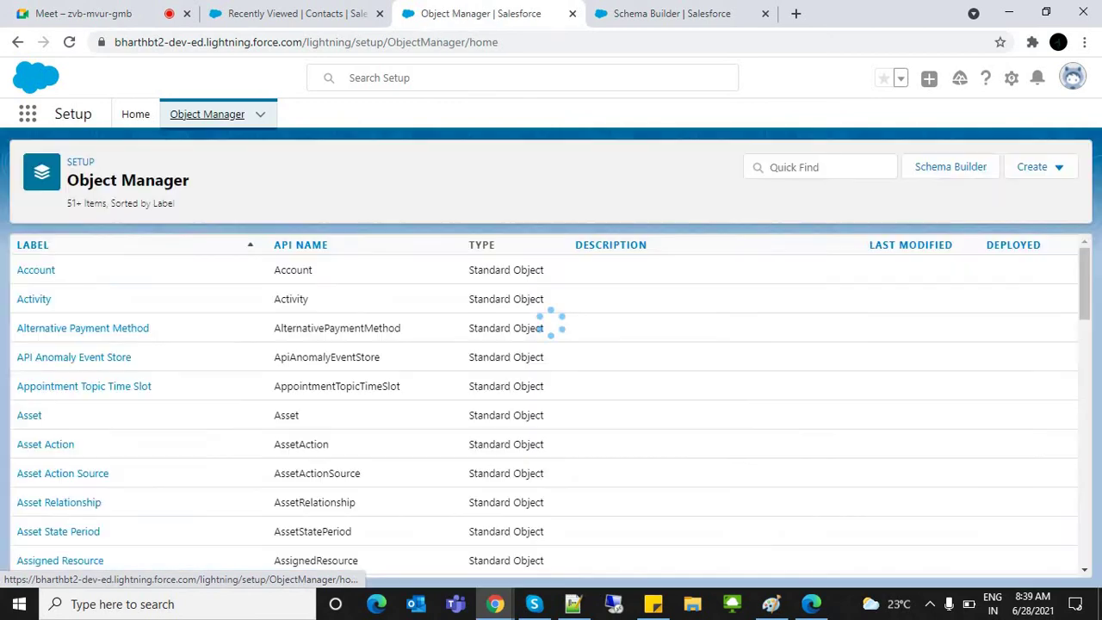
left_click(1040, 167)
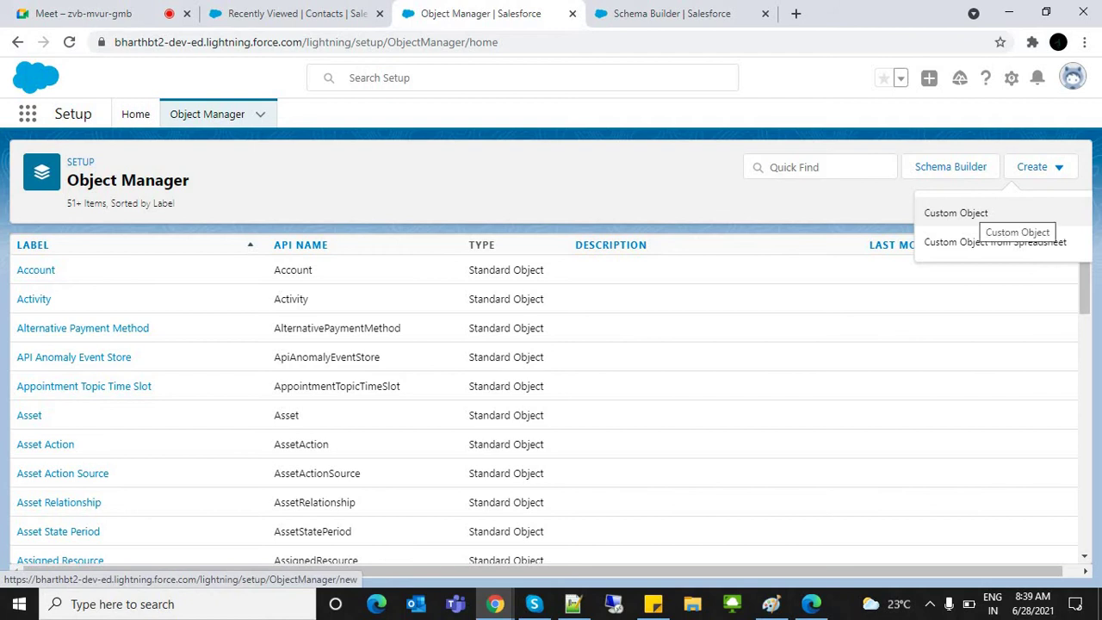
left_click(672, 13)
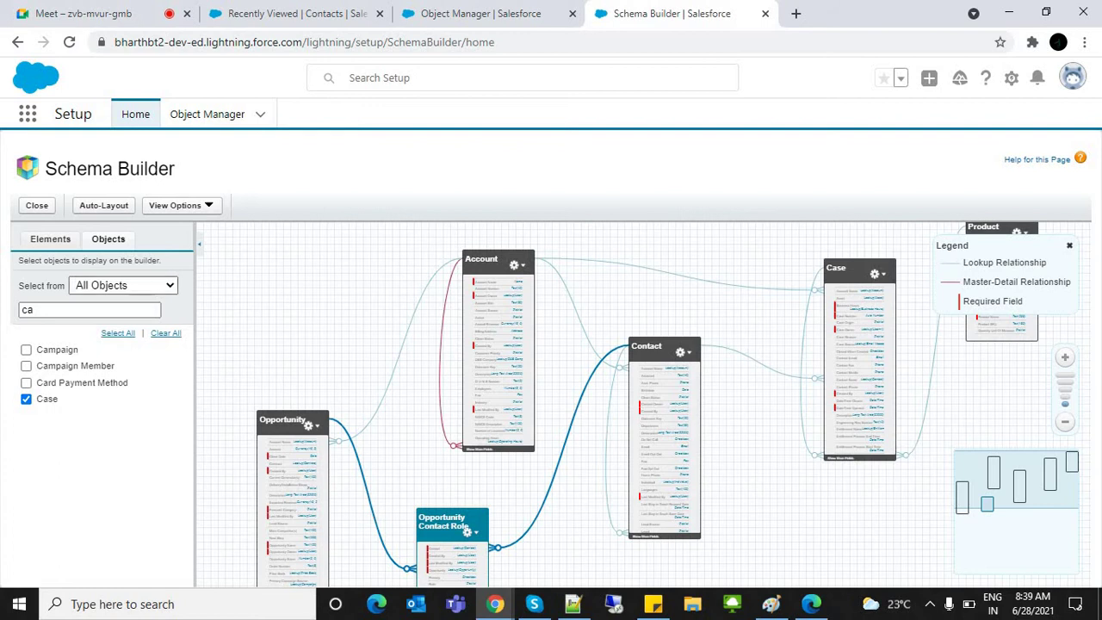
Step: Drag a new Object from the Elements palette onto the Schema Builder canvas
left_click(124, 285)
key("Escape")
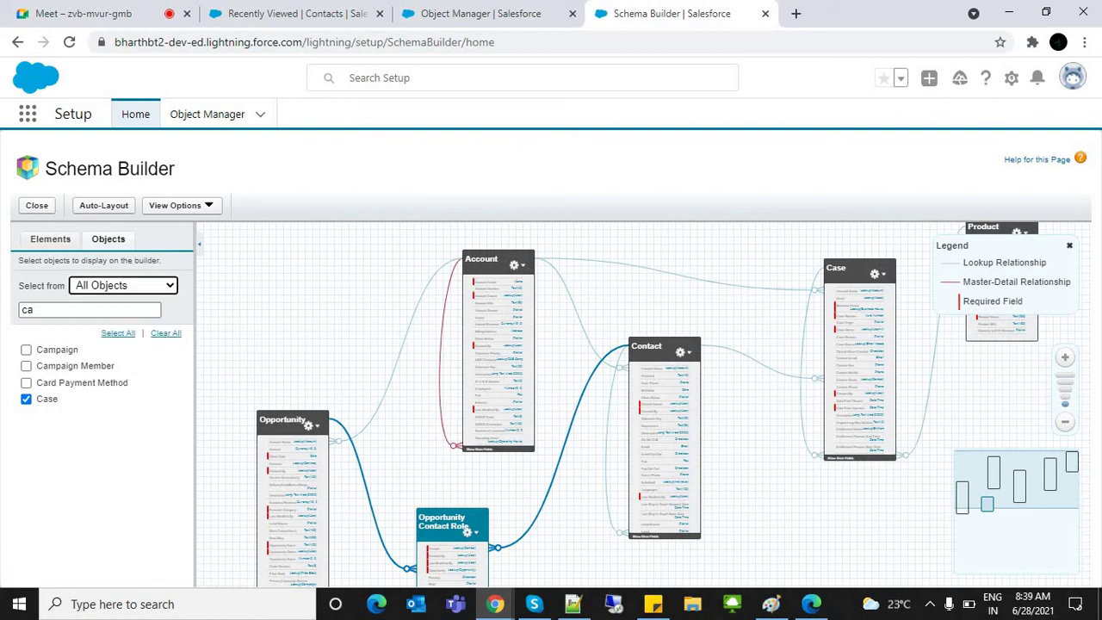
left_click(50, 238)
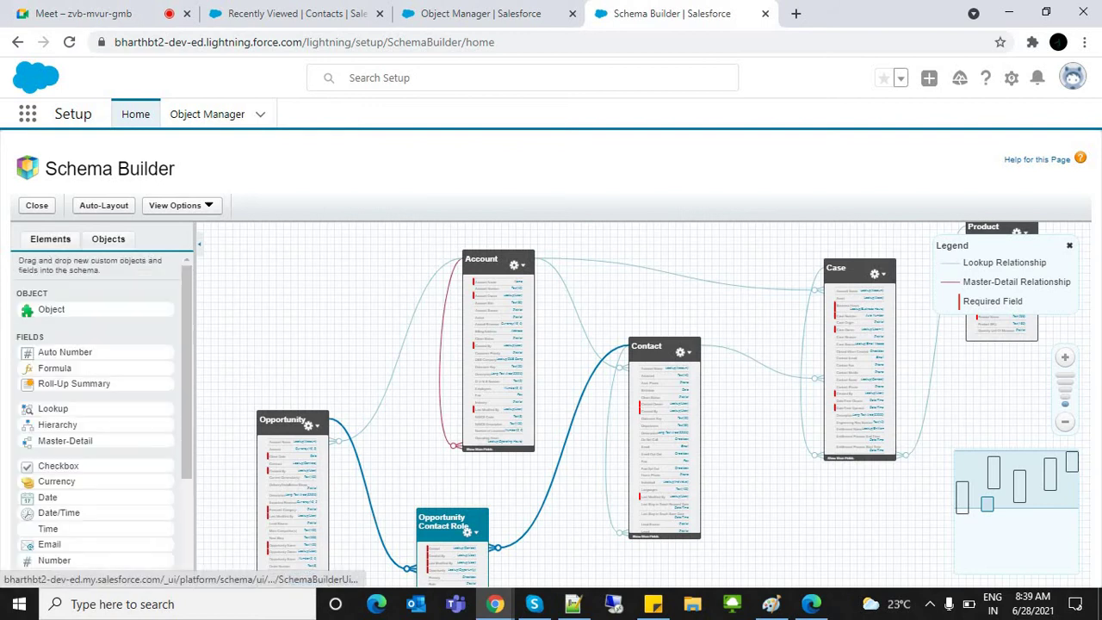
left_click_drag(52, 310, 275, 295)
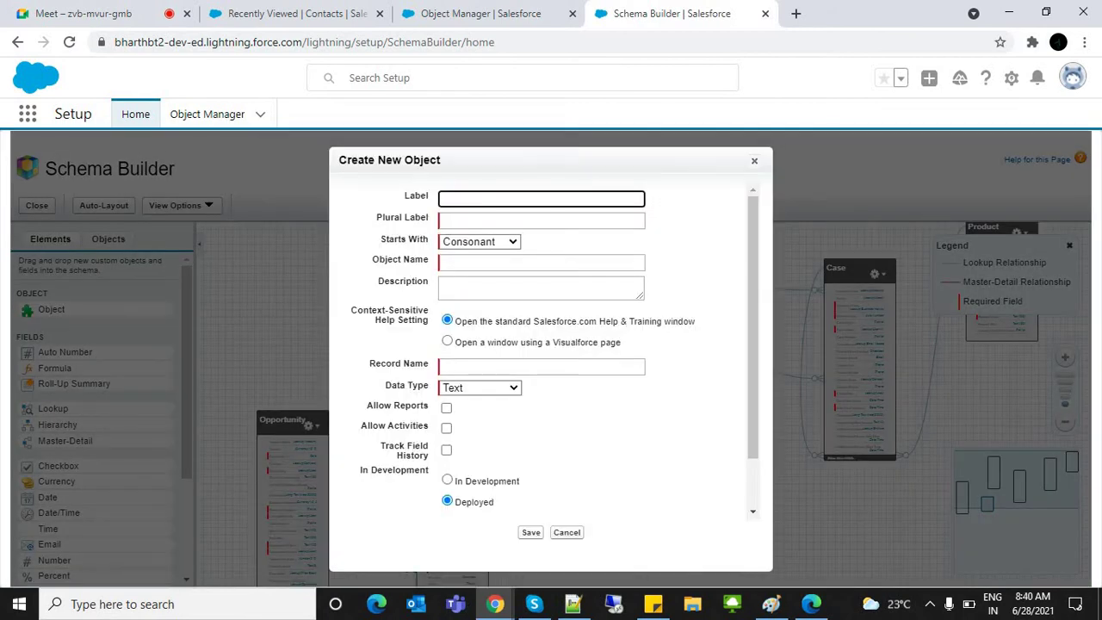
scroll(551, 344, "down", 1)
Step: In Object Manager, start a new Custom Object from the Create menu
key("ctrl+shift+Tab")
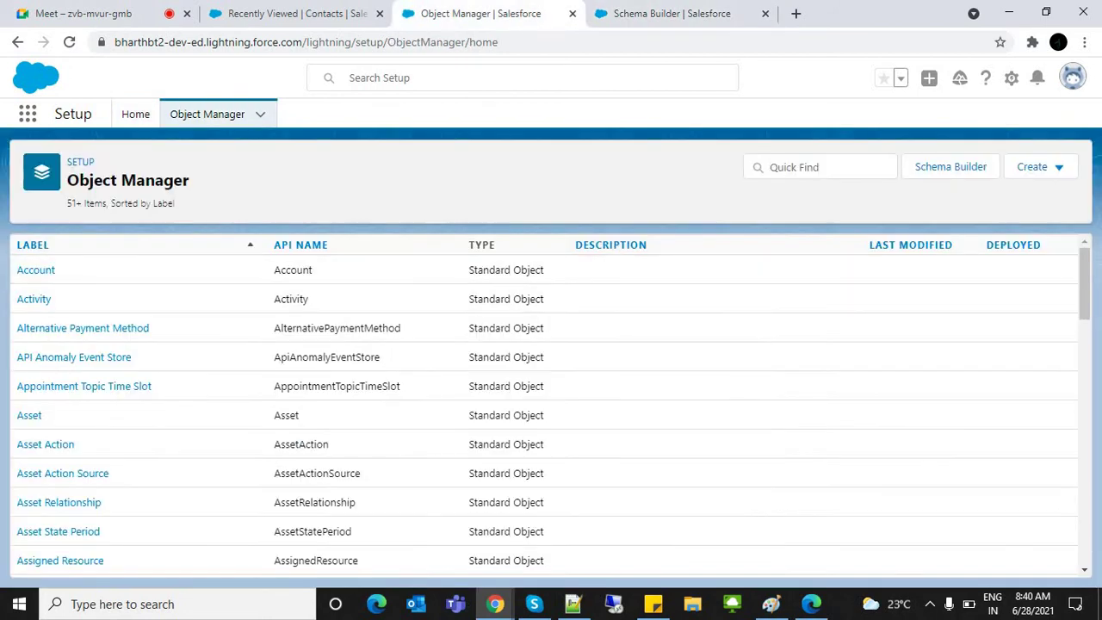
left_click(1038, 166)
left_click(947, 212)
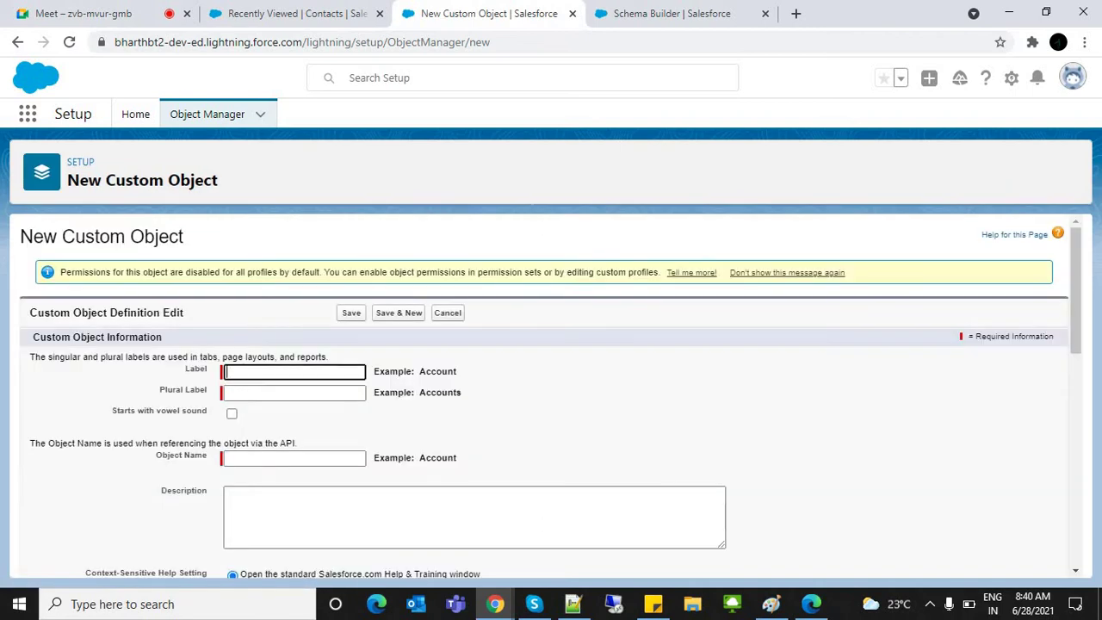
scroll(551, 388, "down", 10)
scroll(552, 387, "up", 10)
Step: Close Schema Builder's Create New Object dialog and return to the blank custom object form
key("ctrl+Tab")
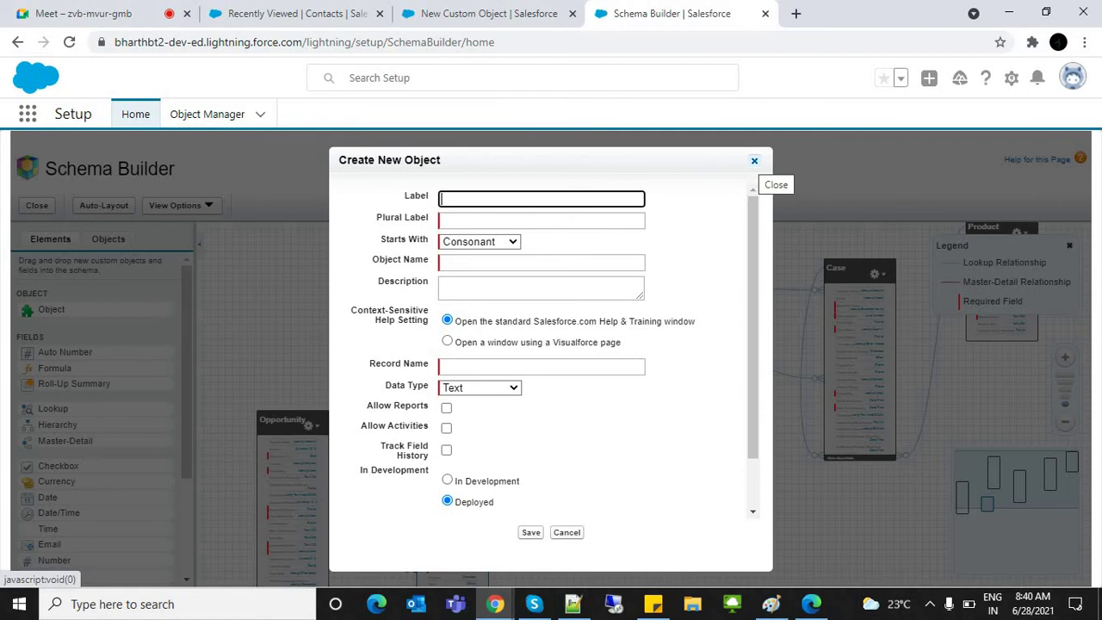
key("ctrl+shift+Tab")
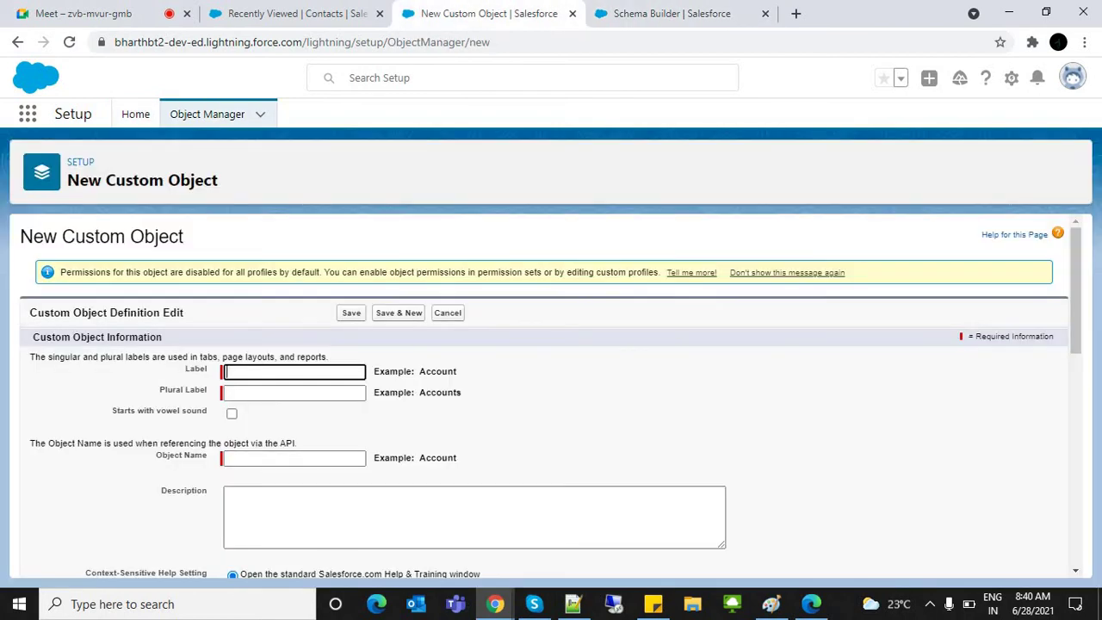
triple_click(97, 236)
key("ctrl+Tab")
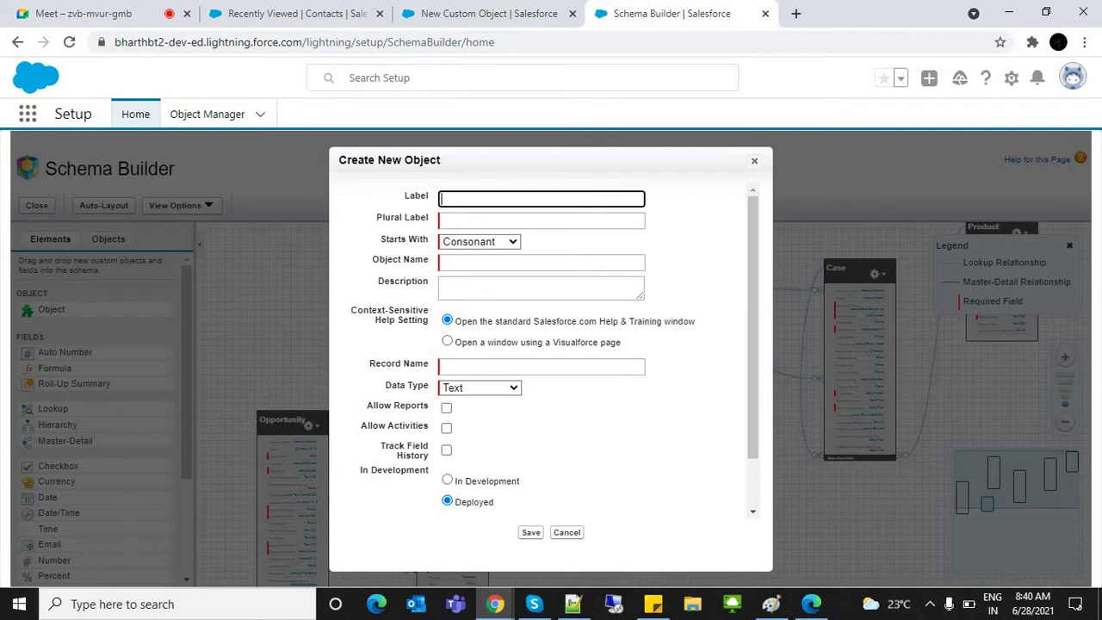
left_click(754, 160)
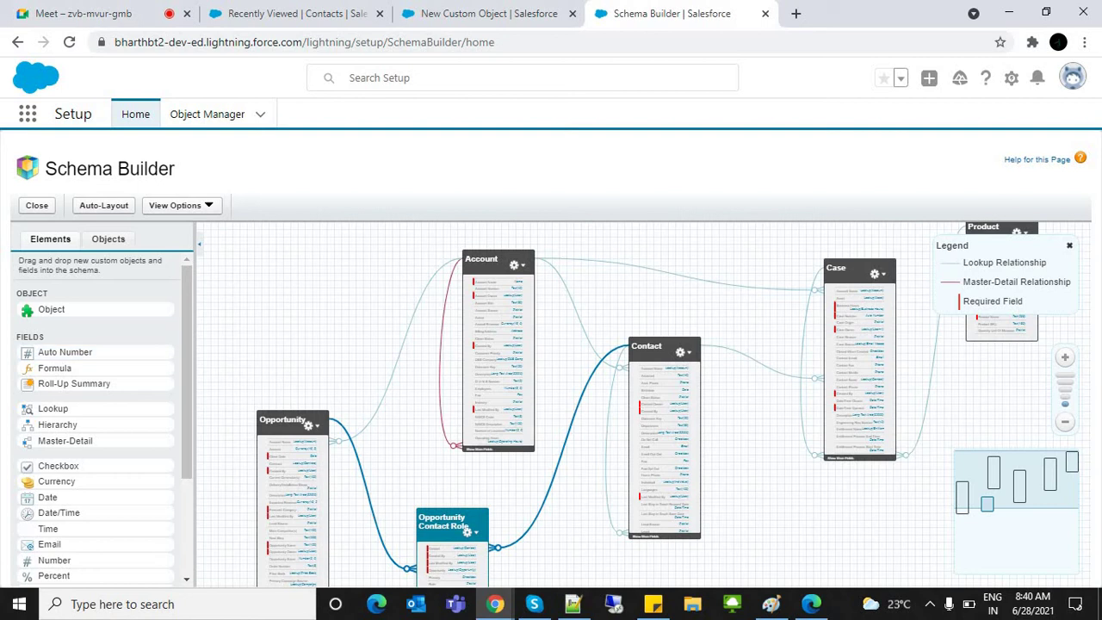
key("ctrl+shift+Tab")
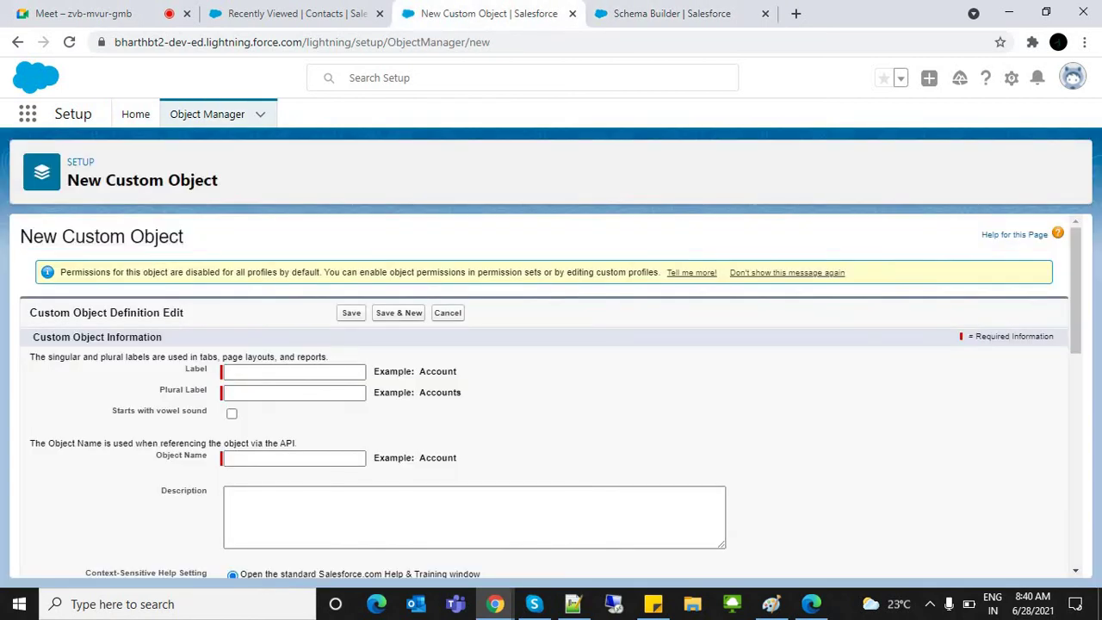
Step: Enter Label 'Branch' and Plural Label 'Branchs' for the new object
key("ctrl+shift+Tab")
key("ctrl+Tab")
left_click(293, 371)
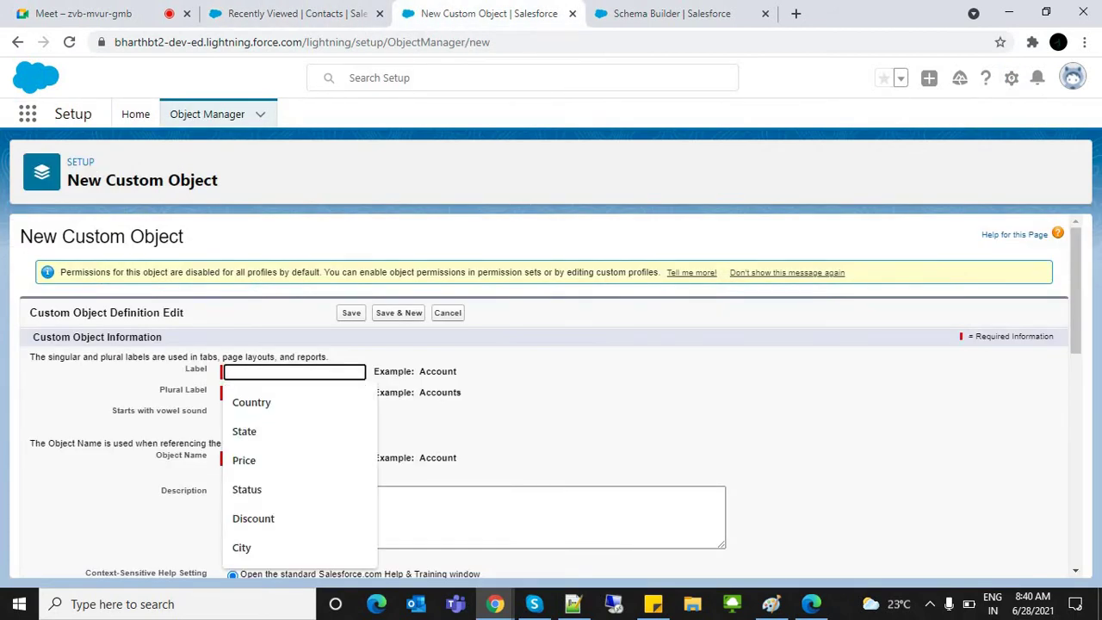
type("Branch")
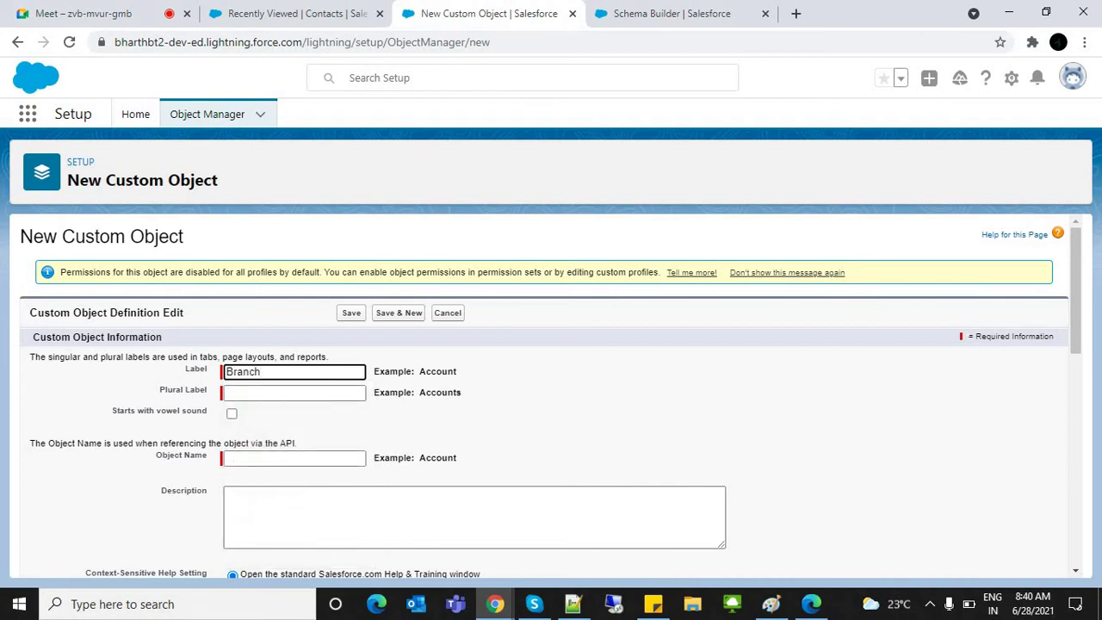
key("ctrl+a")
key("ctrl+c")
key("Tab")
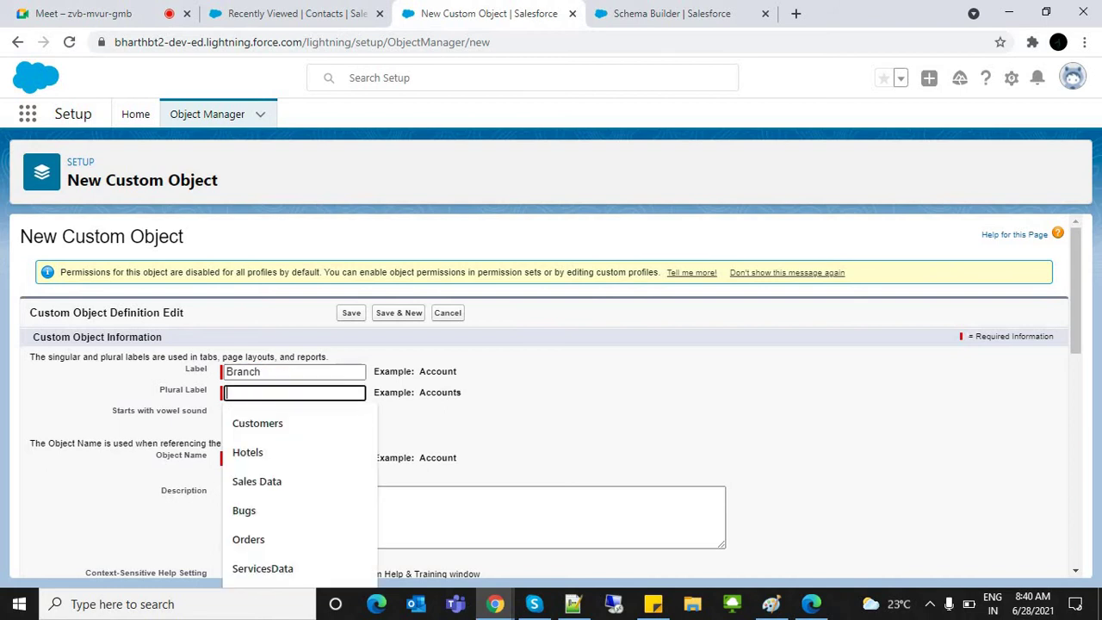
key("ctrl+v")
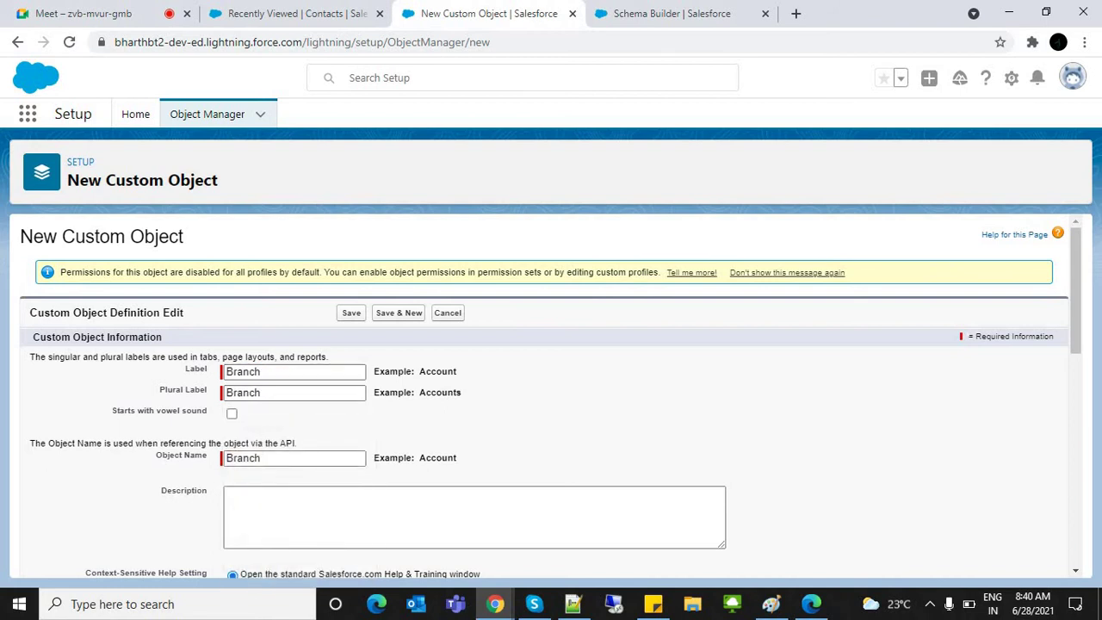
left_click(261, 392)
type("s")
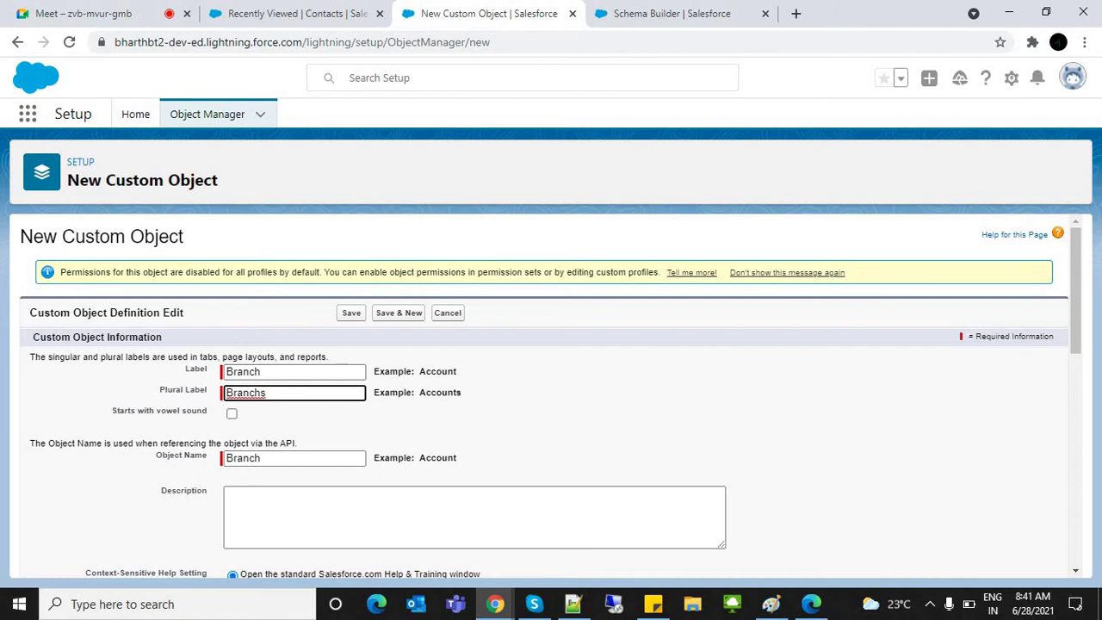
Step: Try prefixing the Object Name with 'First' and 'School_'
left_click(261, 457)
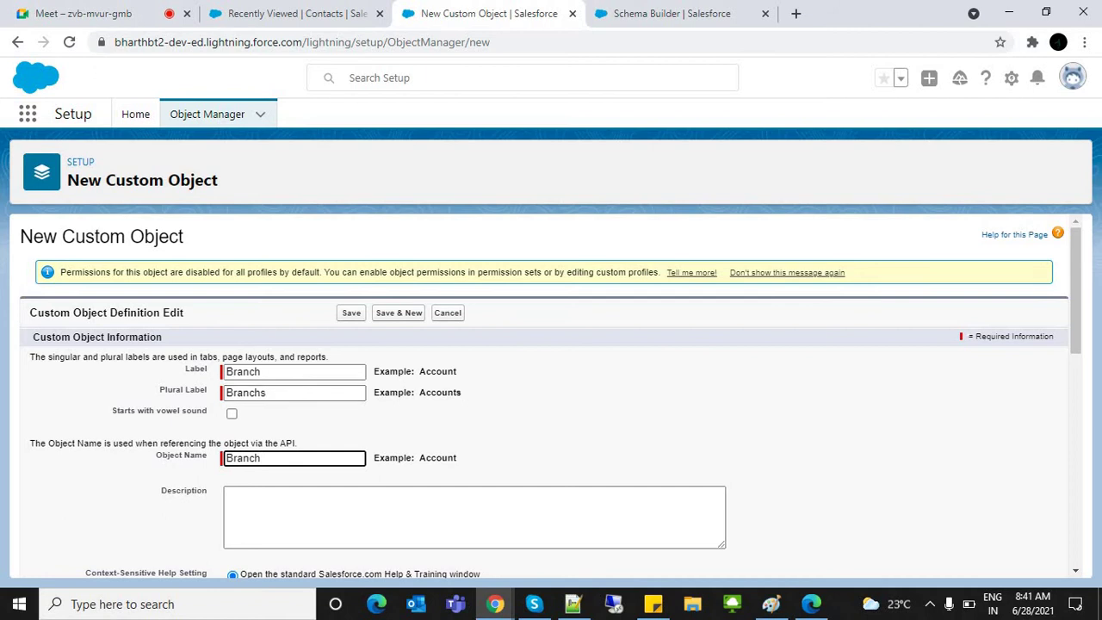
double_click(243, 371)
left_click(245, 458)
double_click(242, 458)
left_click_drag(226, 458, 160, 455)
left_click(227, 458)
type("First")
key("BackSpace")
key("BackSpace")
key("BackSpace")
key("BackSpace")
key("BackSpace")
type("School_")
Step: Remove the added prefixes so the Object Name stays just 'Branch'
key("BackSpace")
key("ctrl+BackSpace")
type("Record")
key("BackSpace")
key("BackSpace")
key("BackSpace")
key("BackSpace")
key("BackSpace")
key("BackSpace")
key("shift+Tab")
key("shift+Tab")
key("shift+Tab")
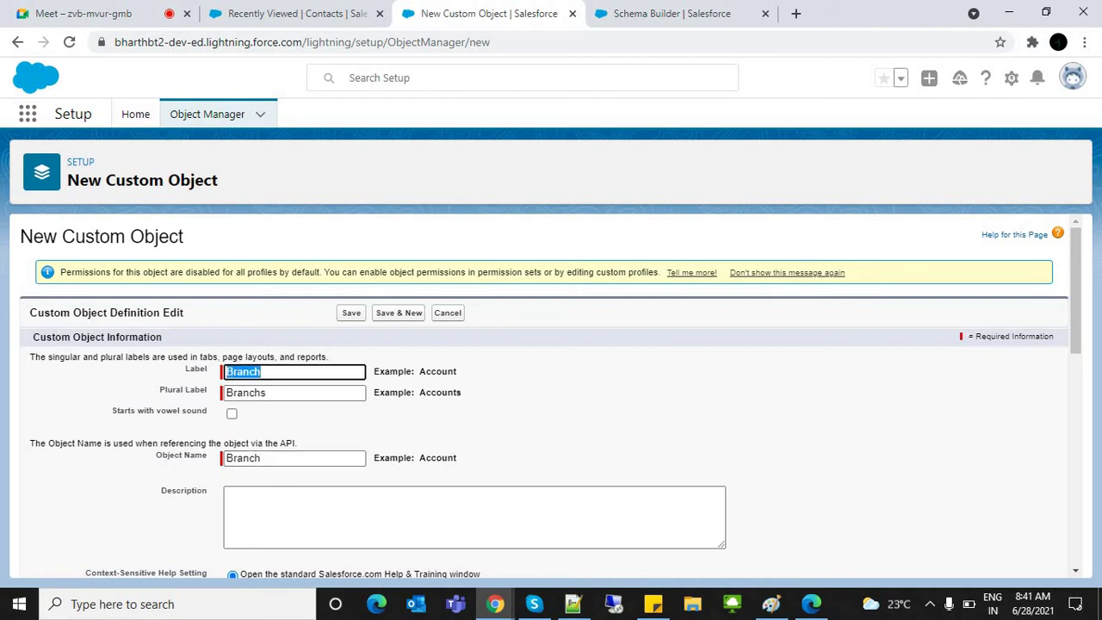
key("Tab")
key("Tab")
key("Tab")
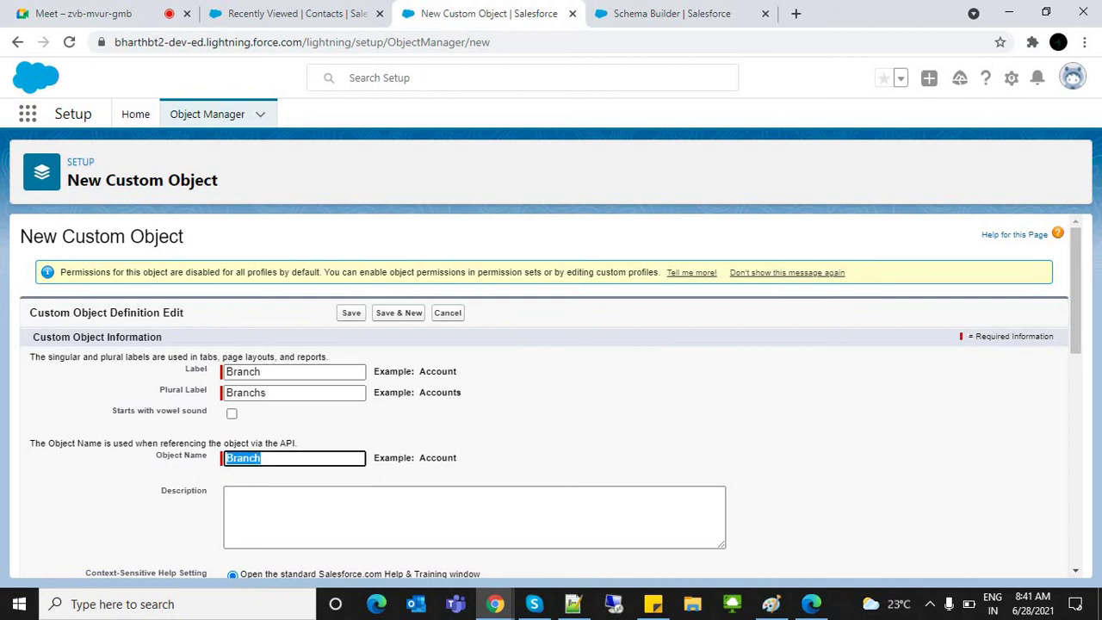
key("Tab")
Step: Enable Allow Reports, Track Field History and Allow in Chatter Groups for Branch
scroll(551, 396, "down", 3)
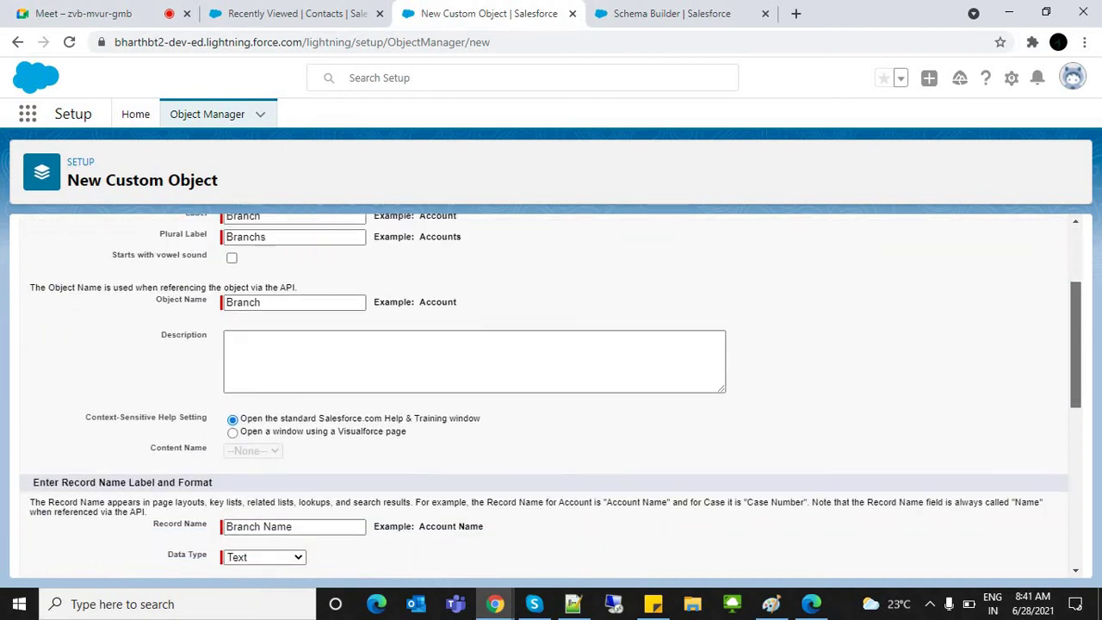
scroll(551, 396, "down", 4)
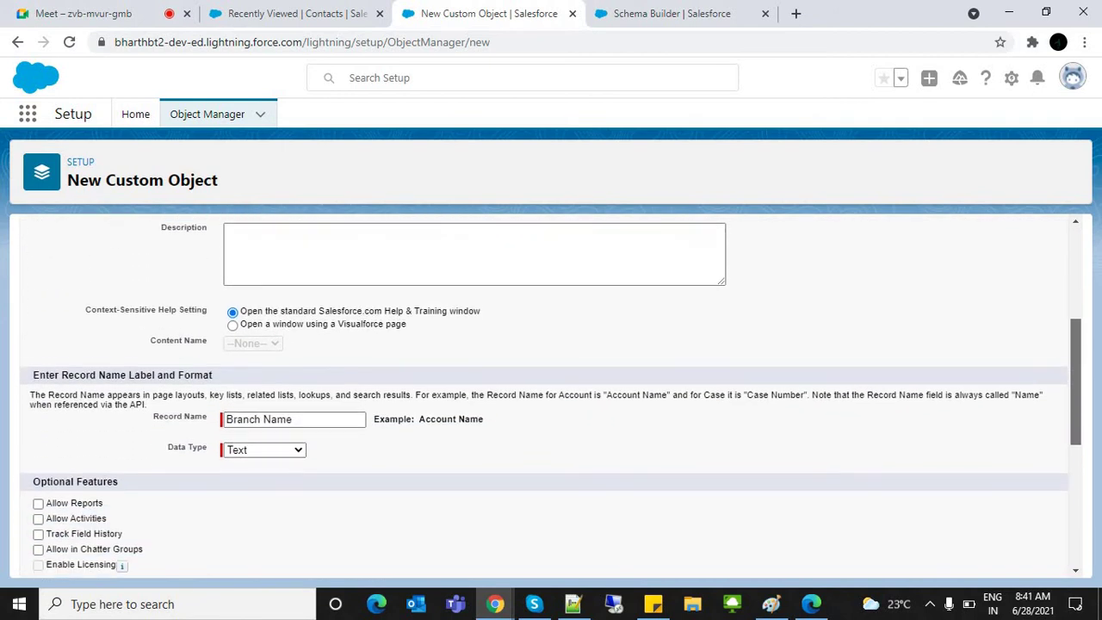
scroll(551, 396, "down", 1)
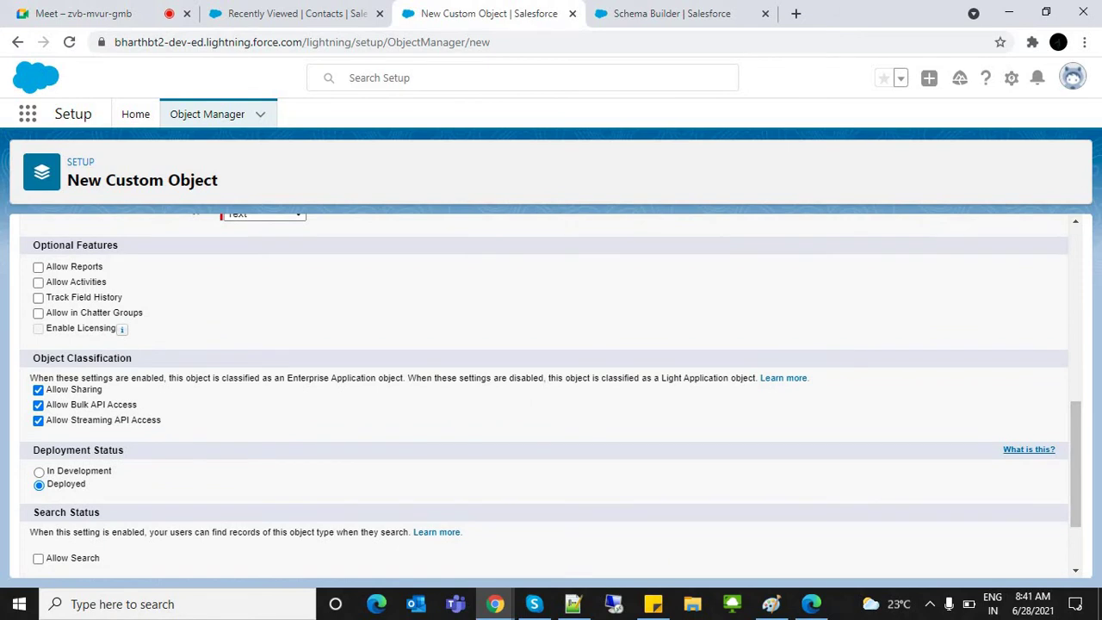
left_click_drag(41, 245, 118, 246)
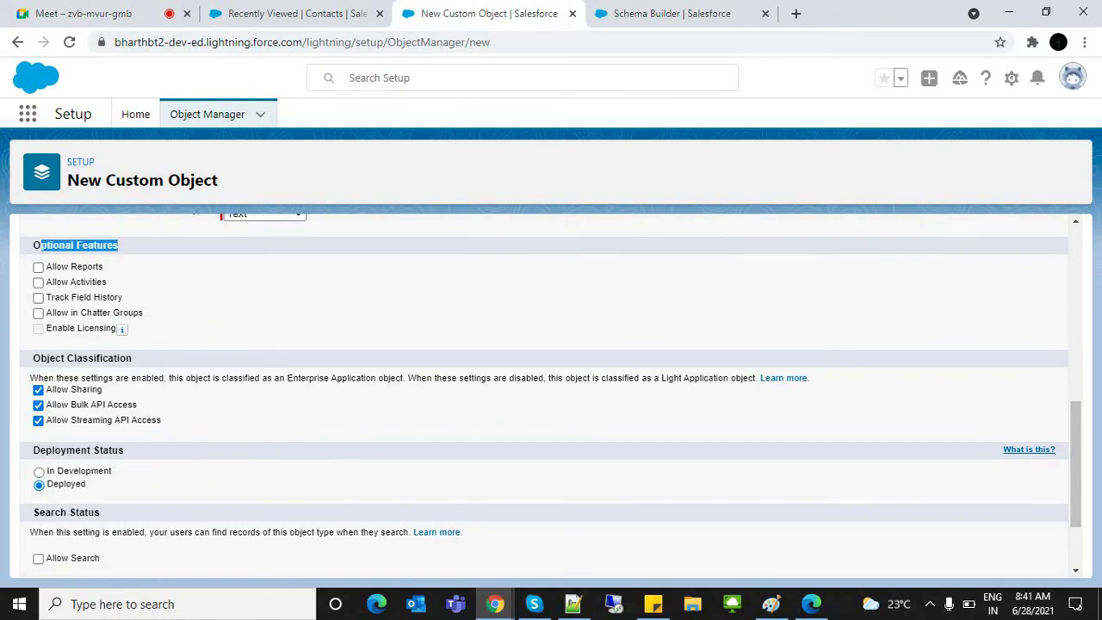
left_click(38, 267)
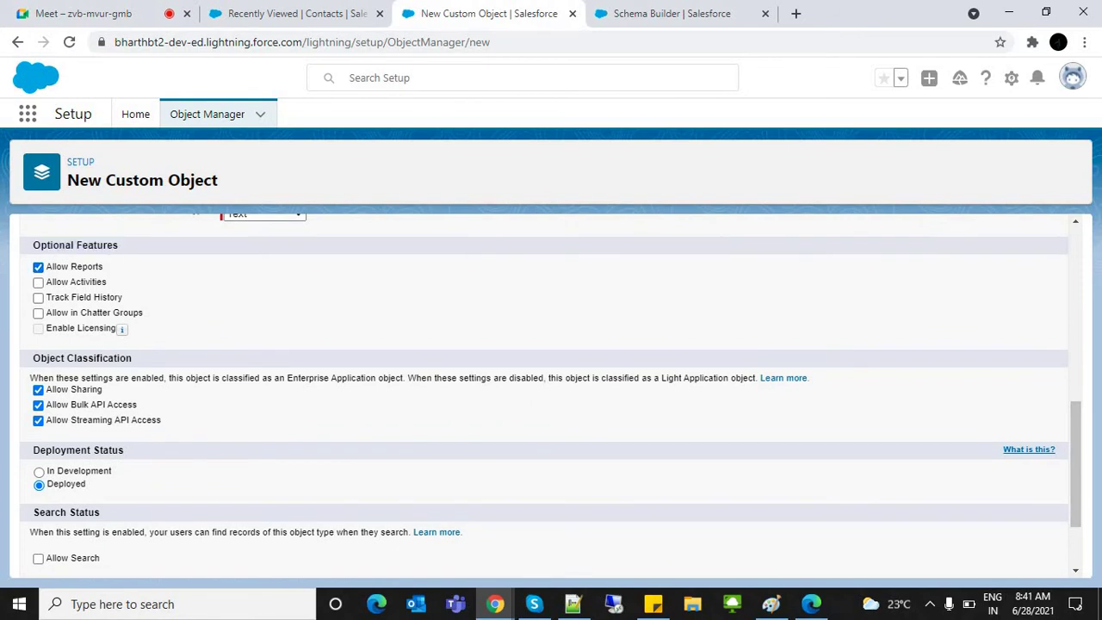
left_click(38, 297)
left_click(38, 314)
left_click(298, 13)
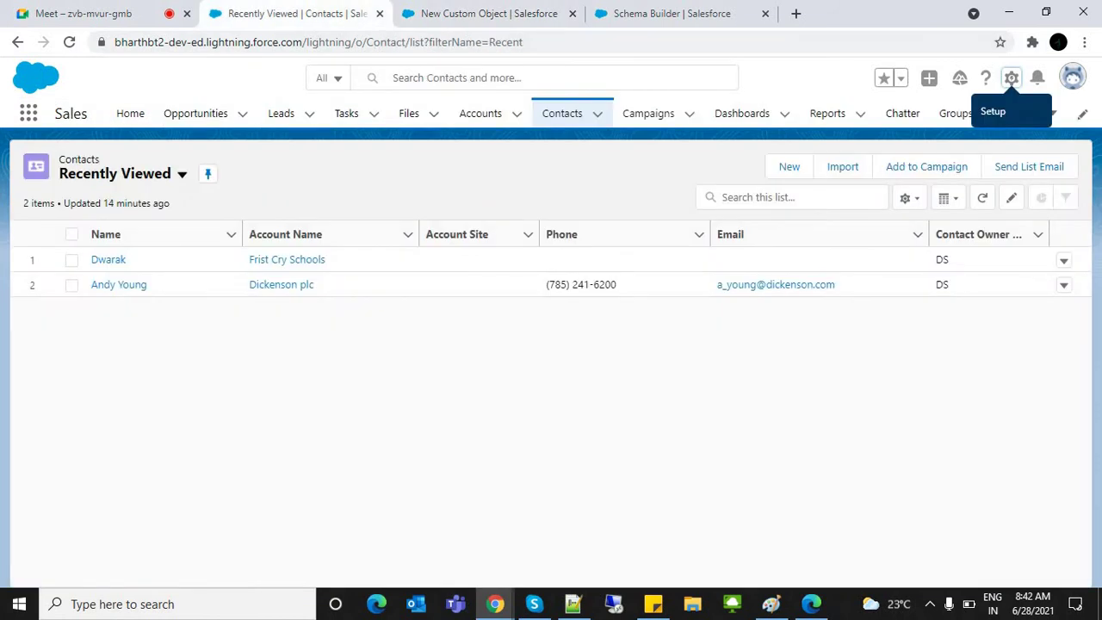
Step: Open the Burlington Textiles Weaving Plant Generator opportunity from the All Opportunities view
left_click(109, 259)
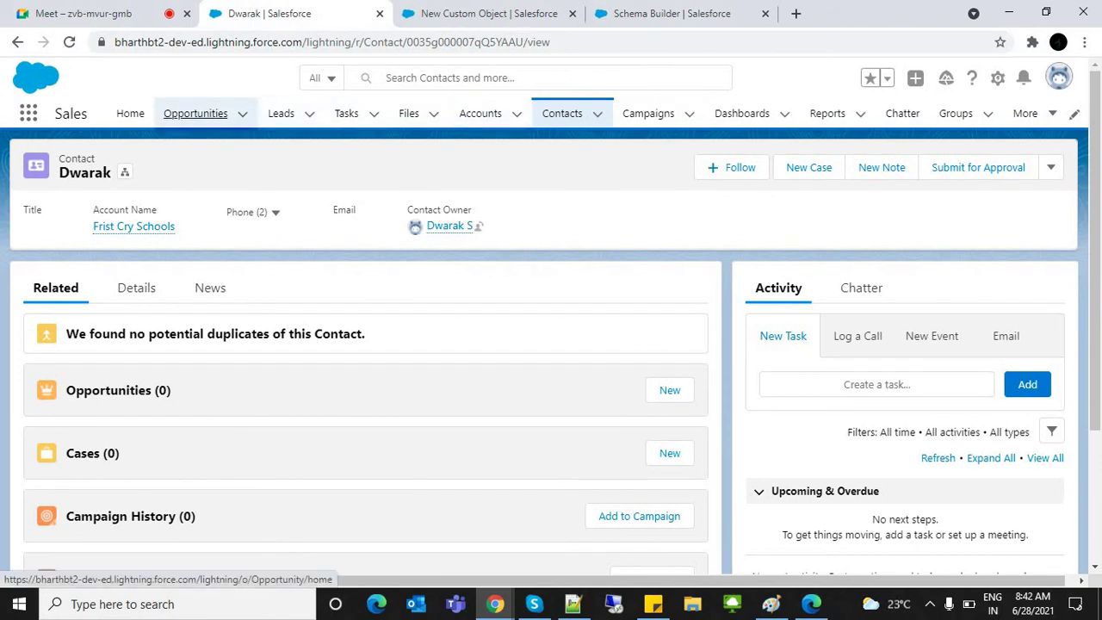
left_click(195, 113)
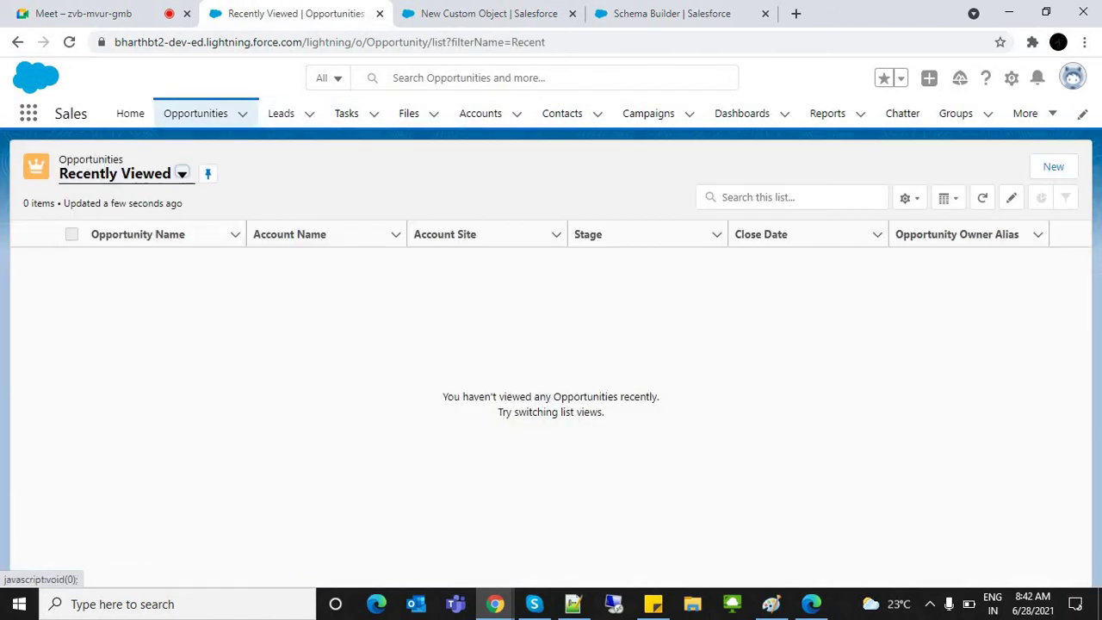
left_click(182, 173)
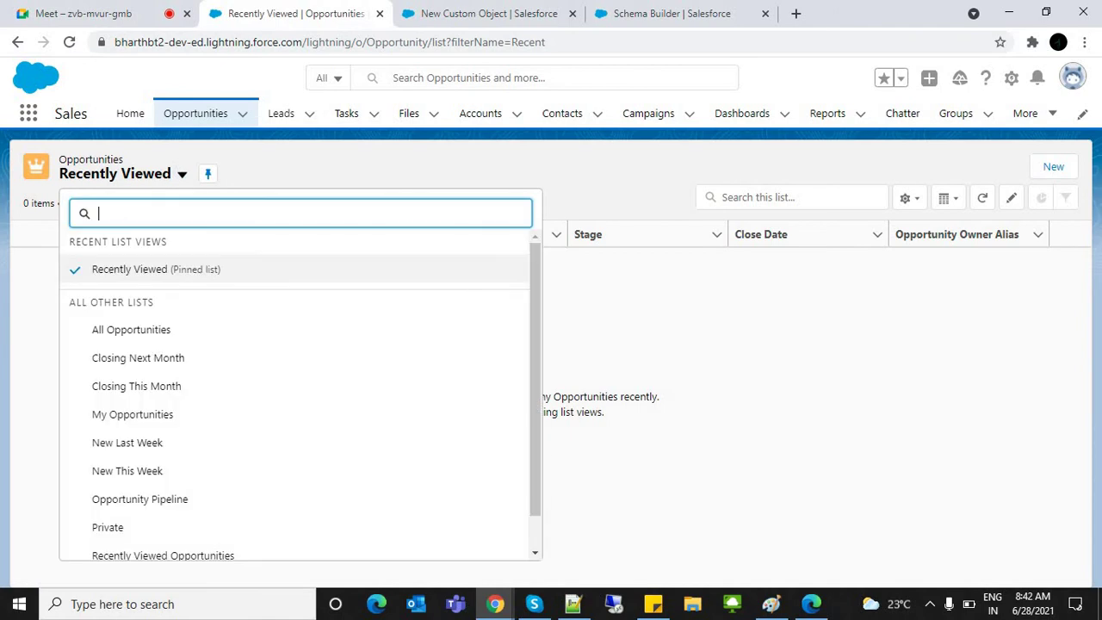
left_click(131, 329)
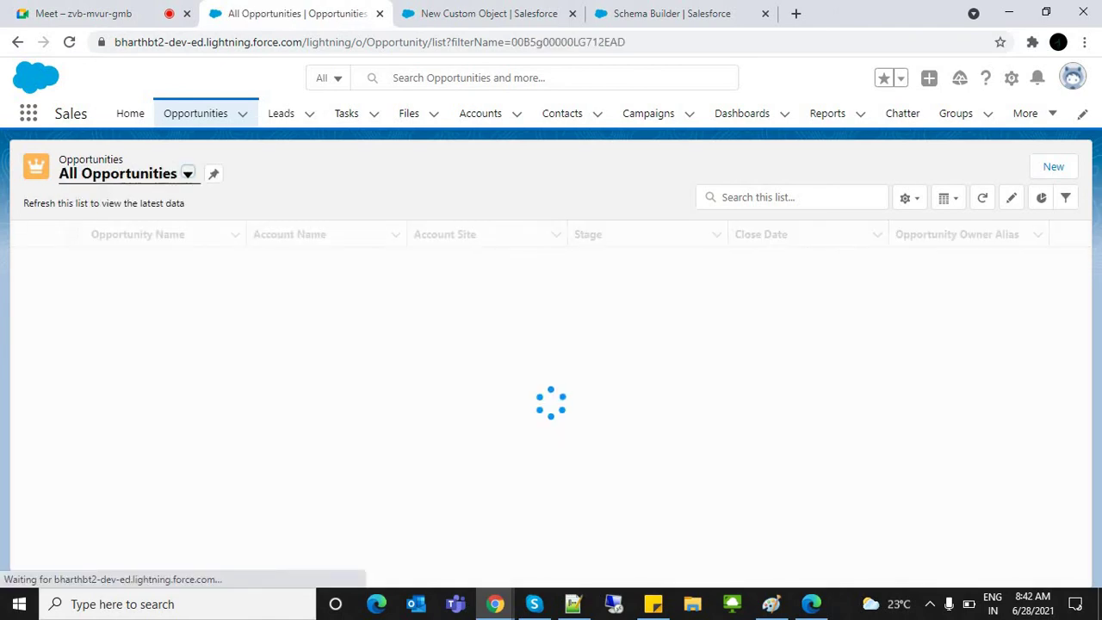
left_click(192, 259)
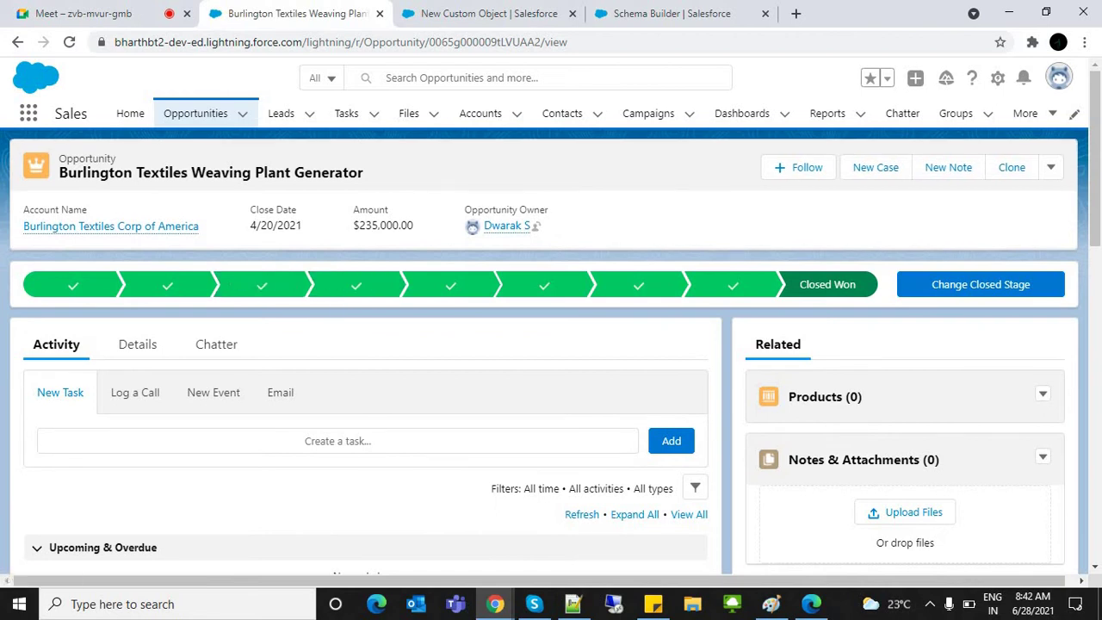
Step: Show the opportunity's Chatter feed and start a new update post
scroll(551, 362, "down", 2)
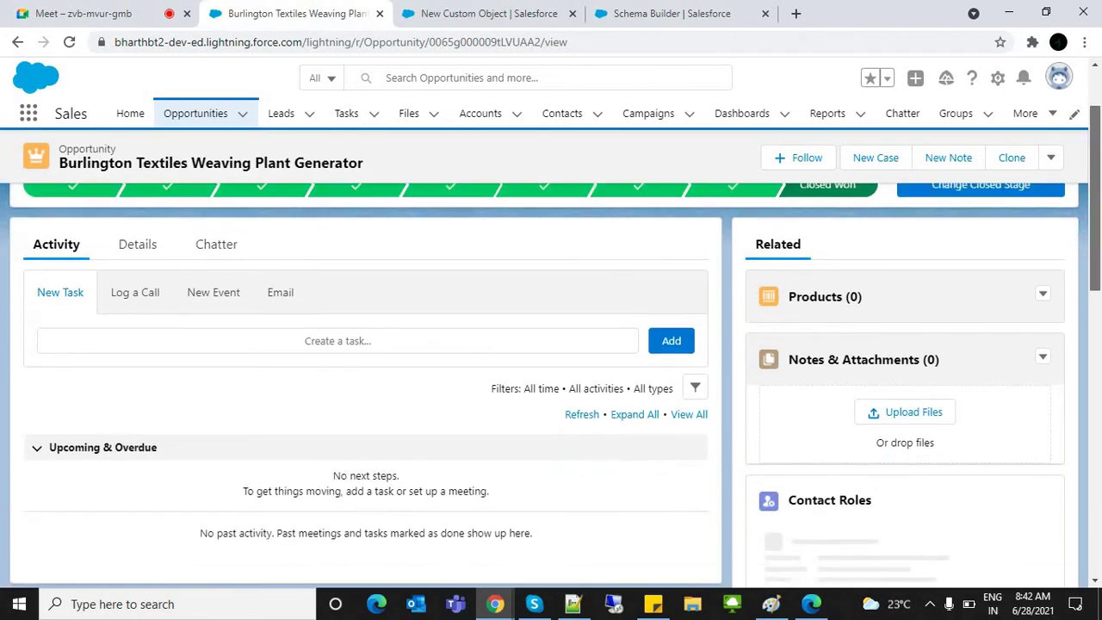
left_click(217, 206)
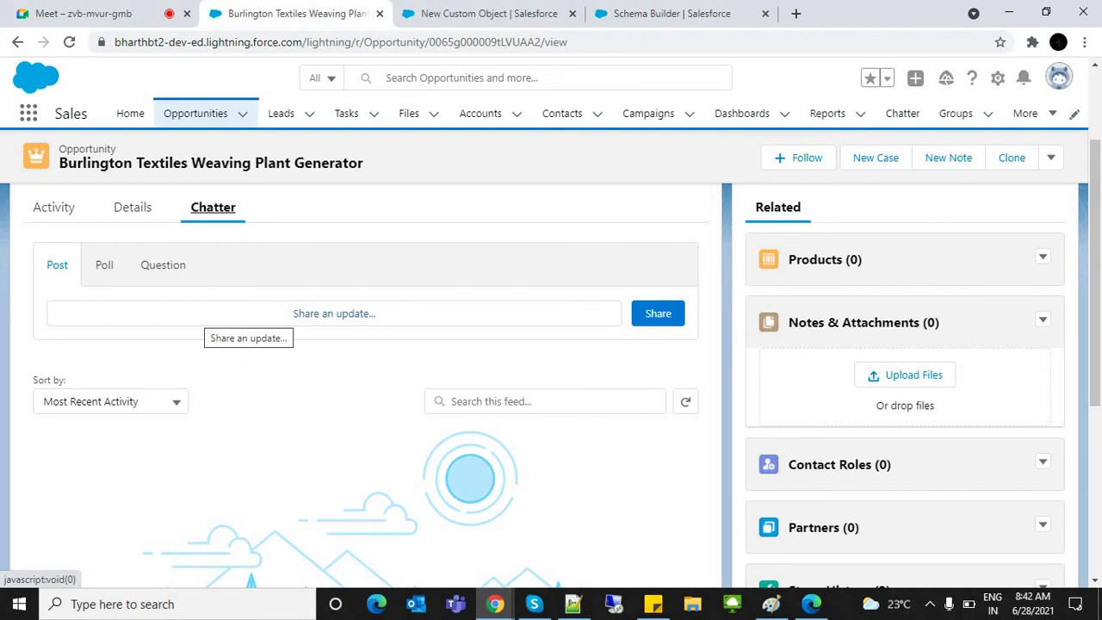
left_click(243, 317)
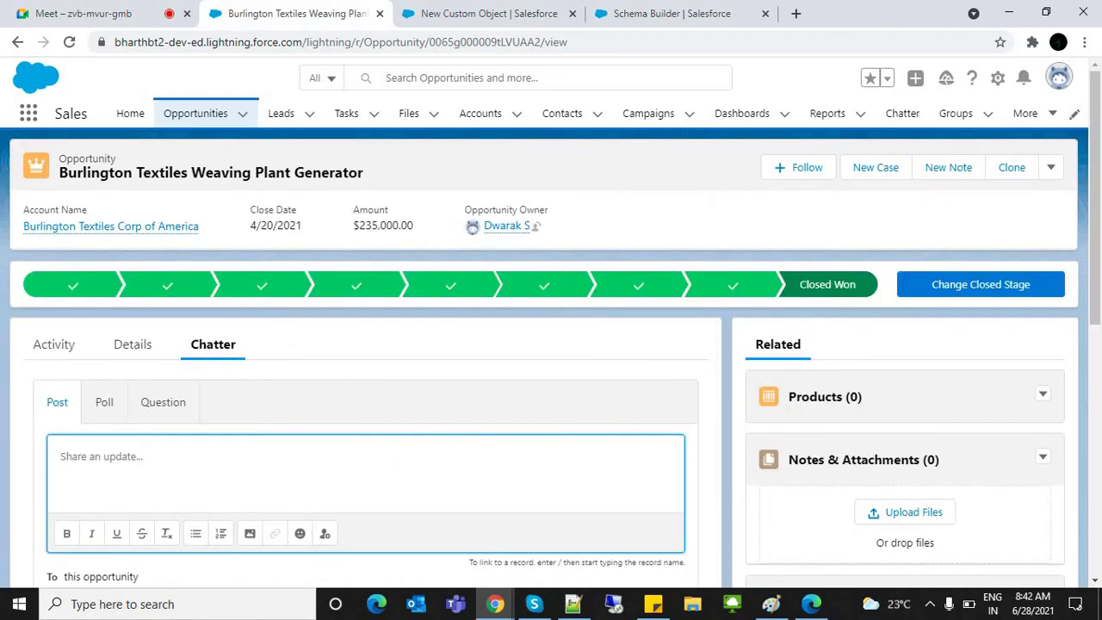
type("@Na")
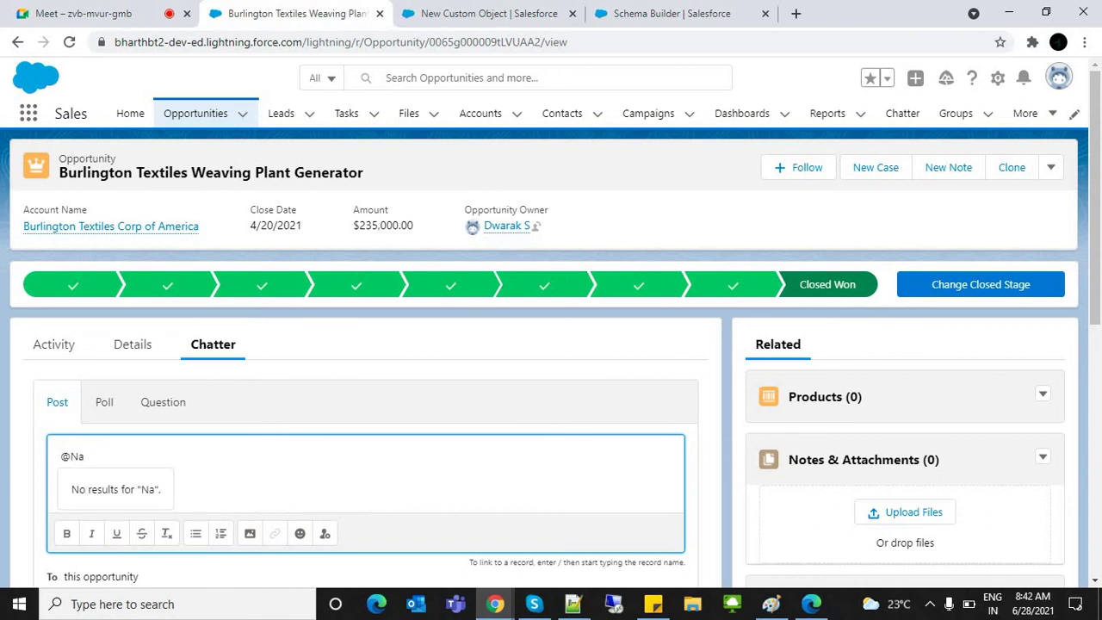
key("ctrl+shift+Left")
key("ctrl+shift+Left")
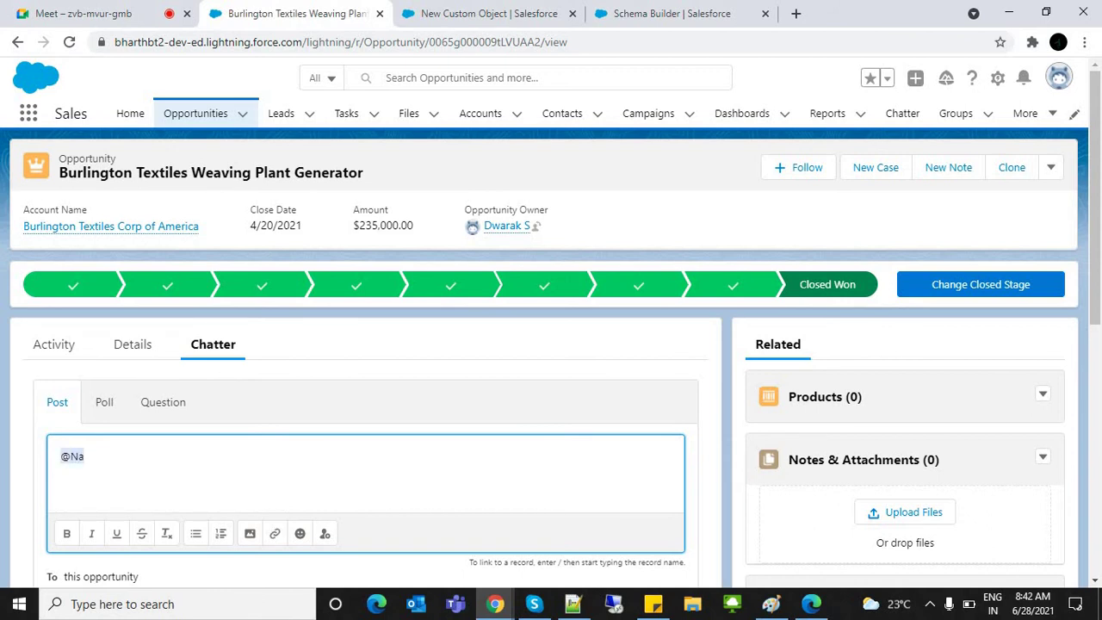
key("shift+Right")
key("BackSpace")
key("BackSpace")
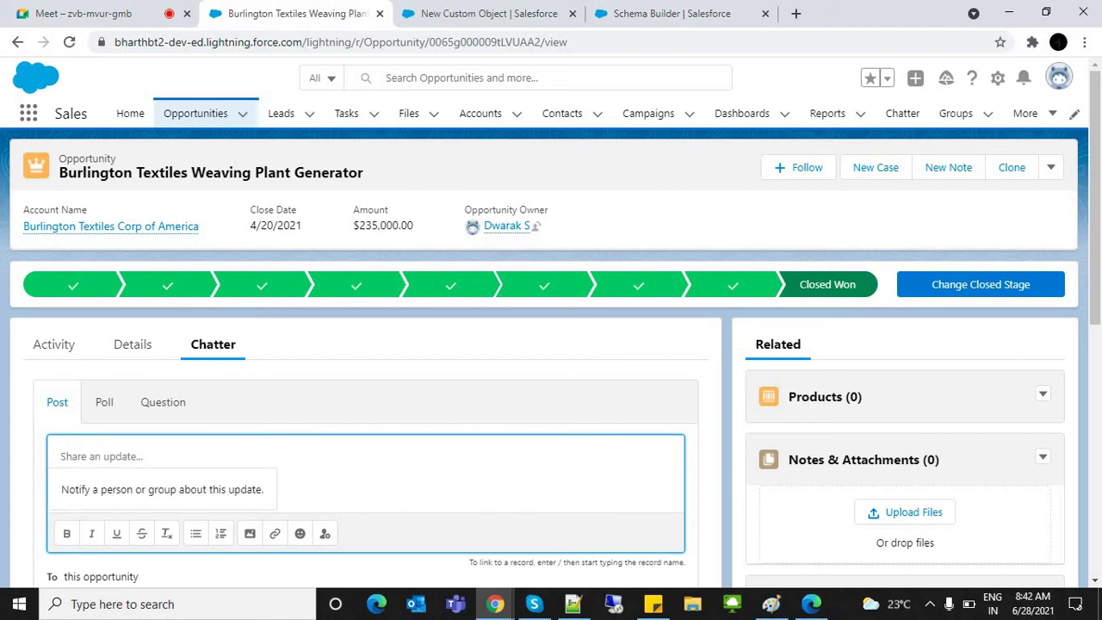
type("@Raj")
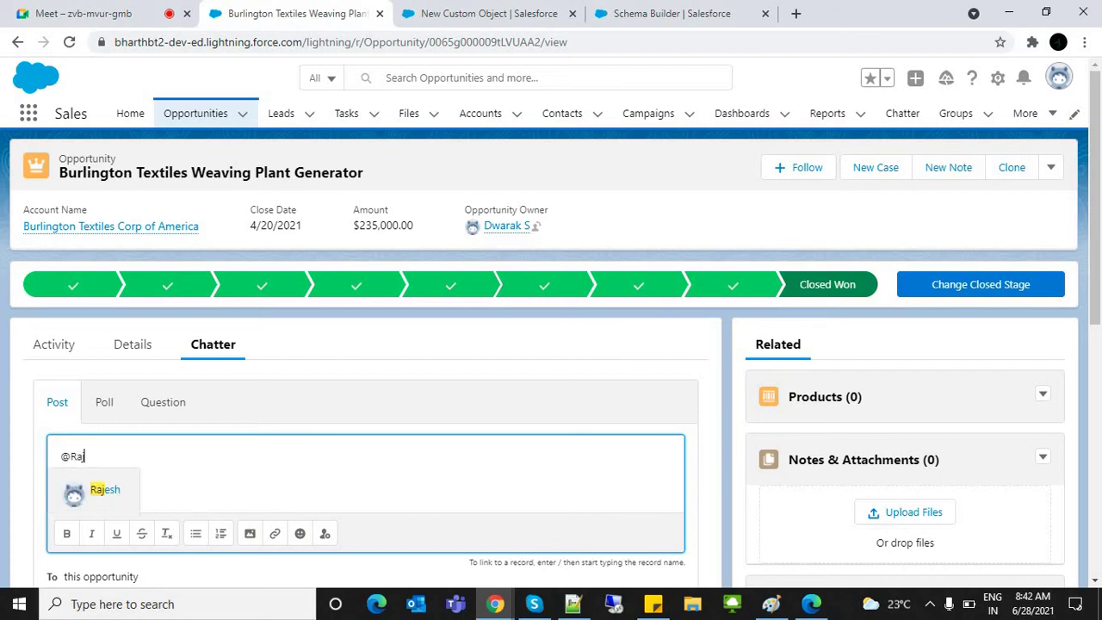
left_click(95, 489)
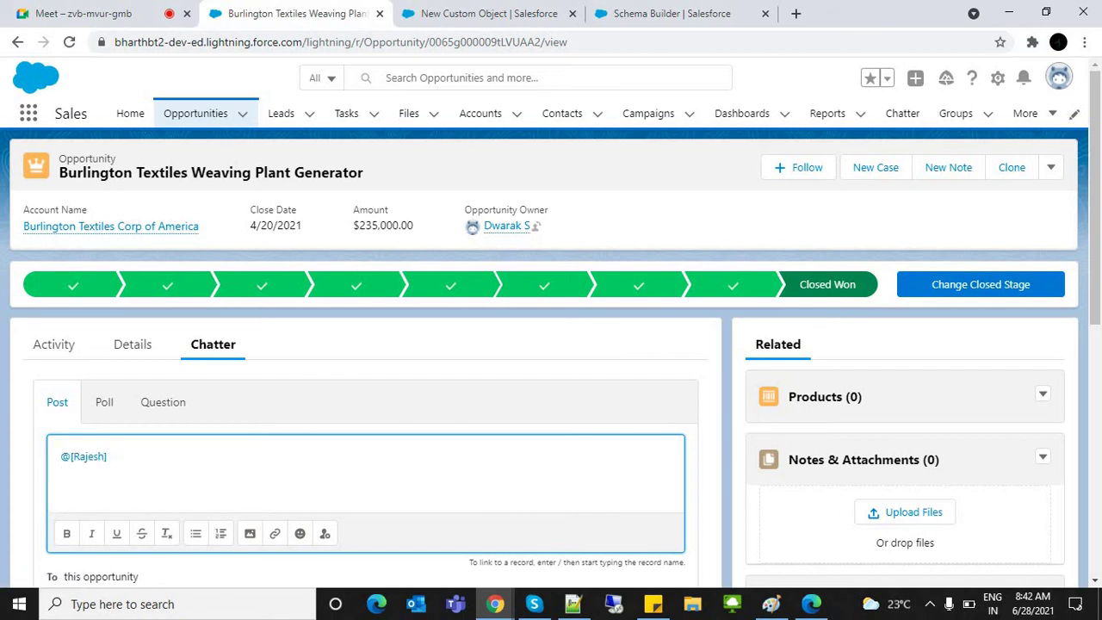
Step: Post 'New staff has joined, please provide her a access to timesheet.' to the feed
type("New st")
type("ff hadd")
key("BackSpace")
key("BackSpace")
key("BackSpace")
key("BackSpace")
type("s jon")
key("BackSpace")
type("ined, please pro")
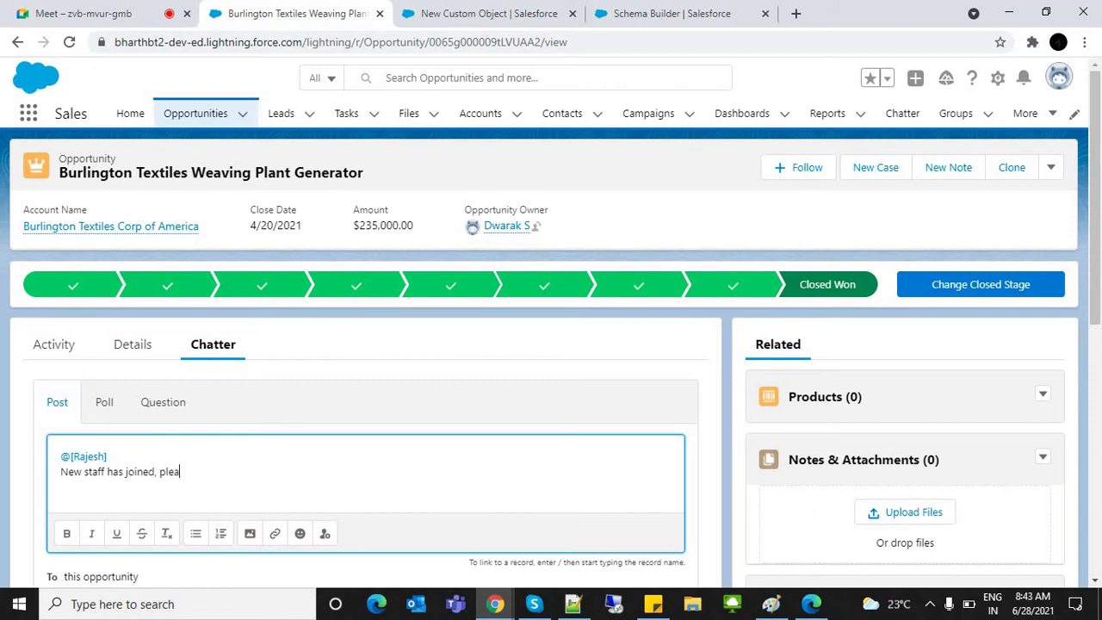
type("vide her a access to timesheet.")
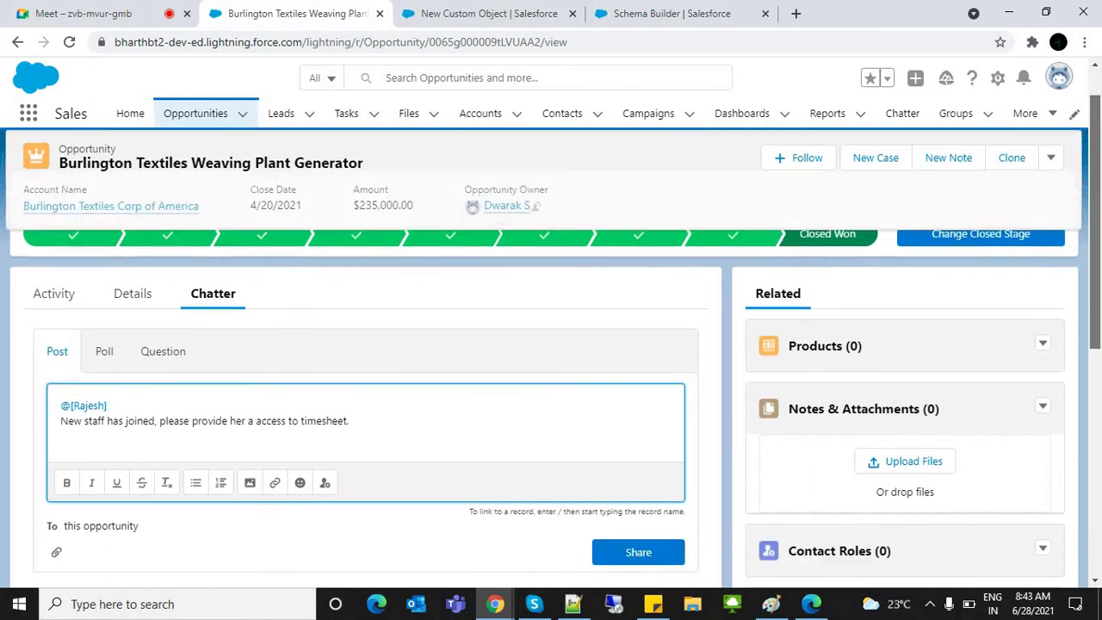
scroll(551, 345, "down", 2)
left_click(638, 487)
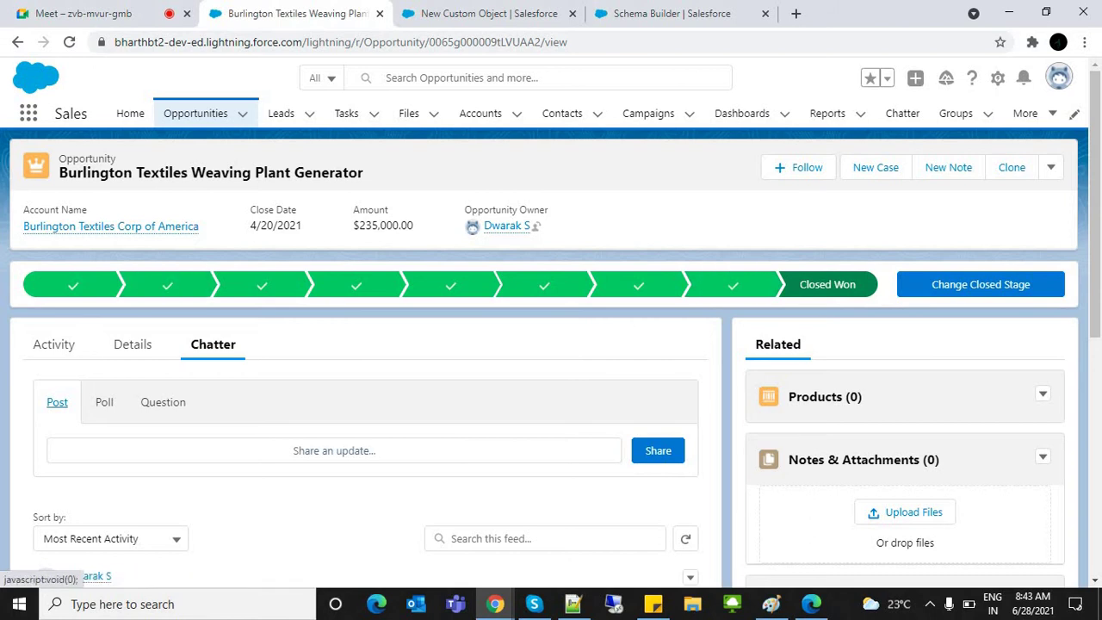
Step: Check the published post, then return to the New Custom Object form
scroll(366, 388, "down", 3)
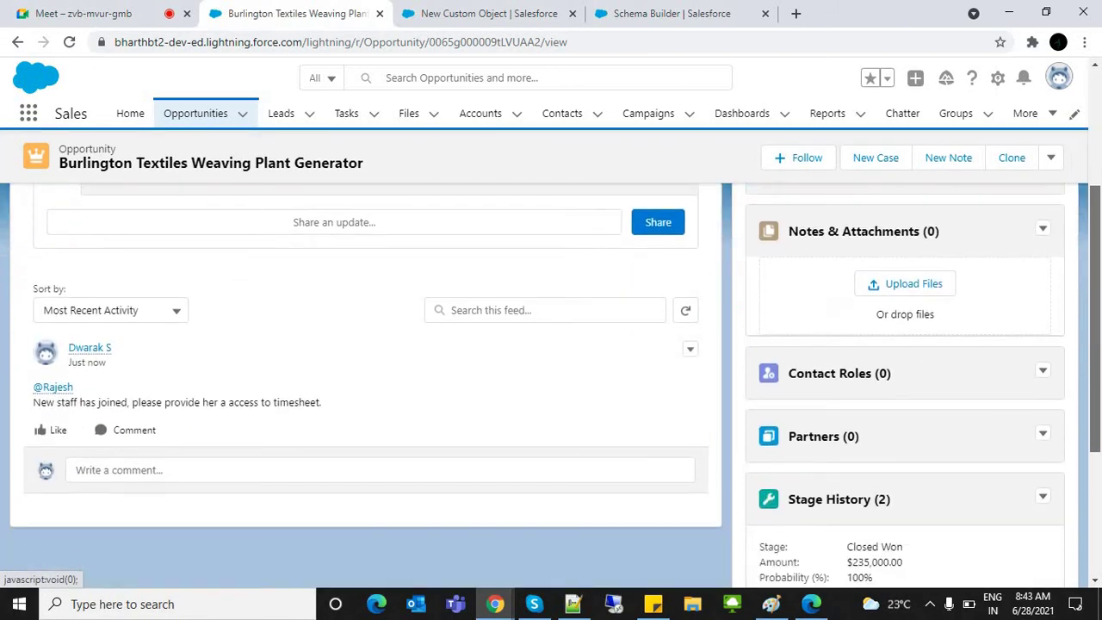
left_click_drag(322, 402, 48, 351)
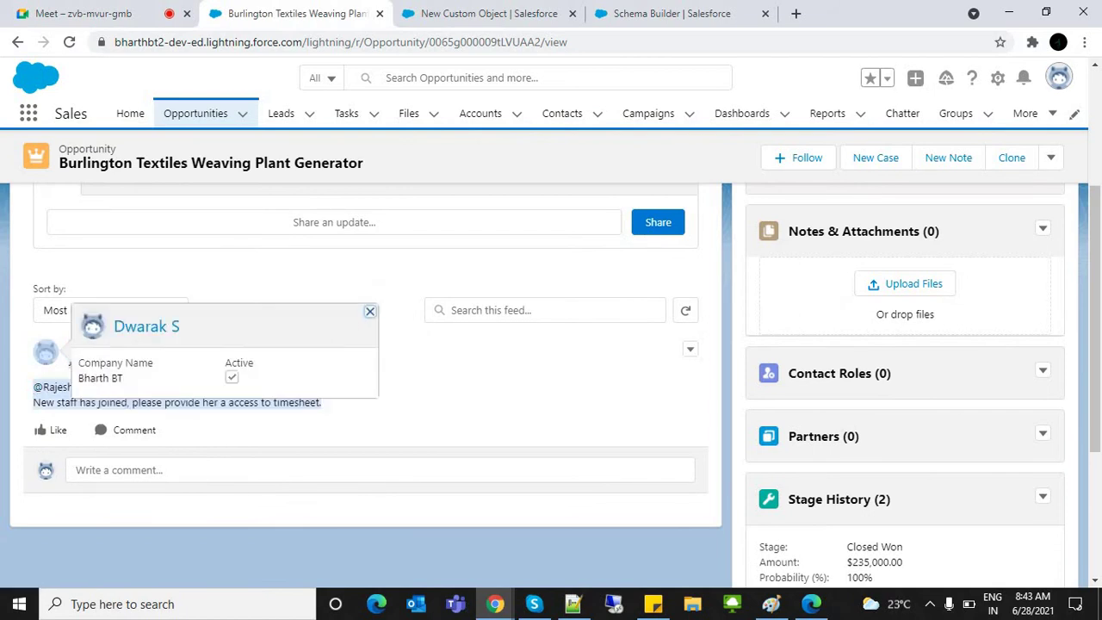
left_click(54, 388)
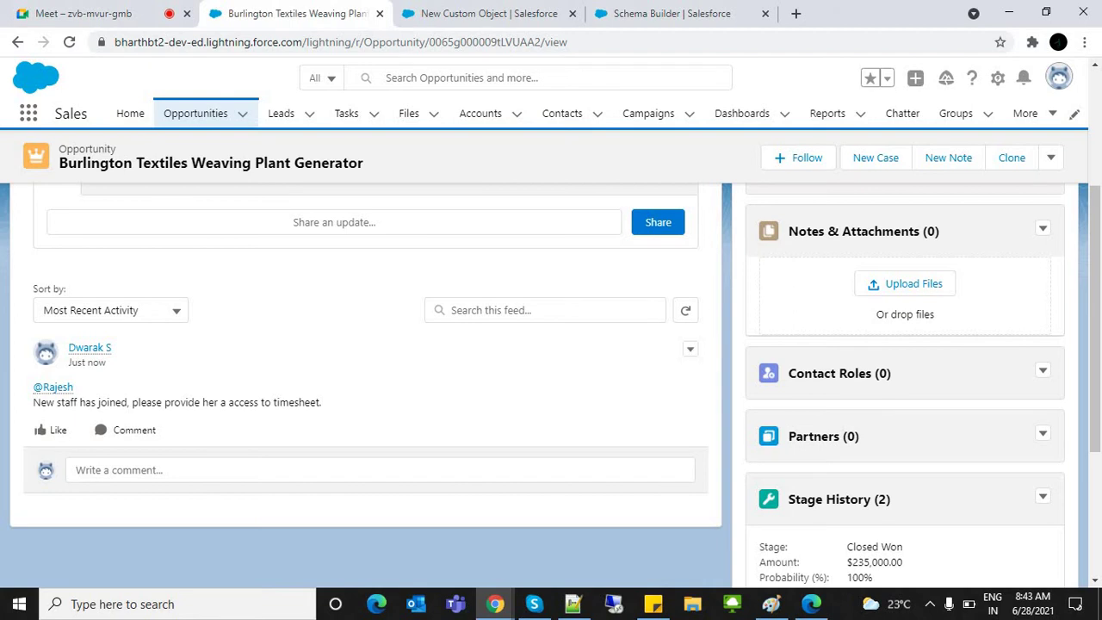
left_click(488, 13)
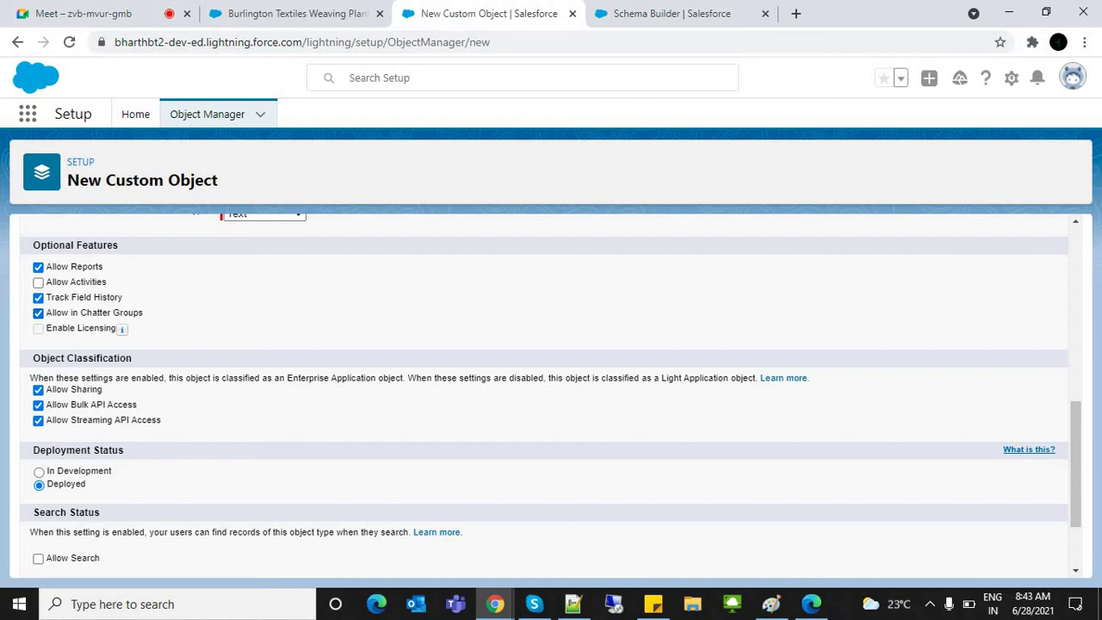
Step: Save the Branch object with Allow Activities, Notes and Attachments, Allow Search and Launch Tab Wizard checked
left_click(38, 282)
double_click(88, 282)
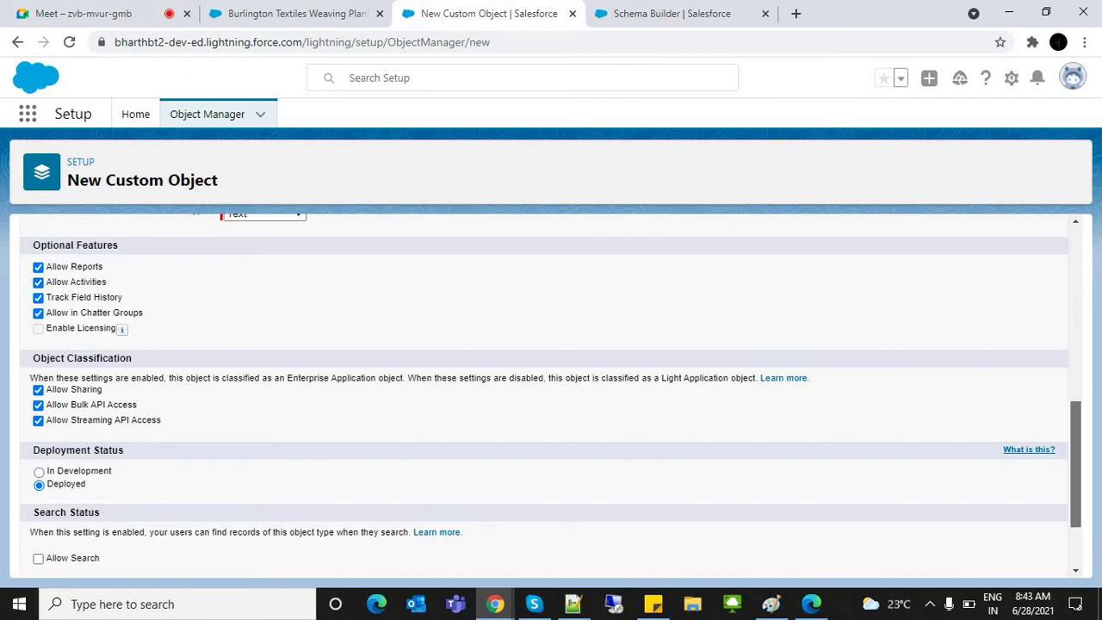
scroll(551, 396, "down", 2)
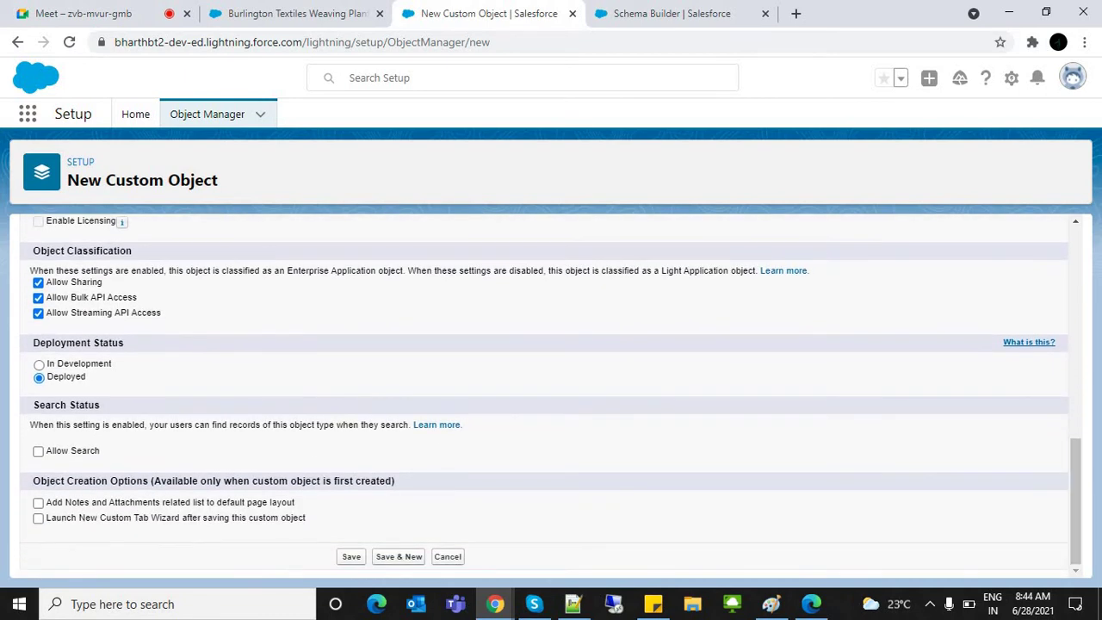
left_click(38, 503)
left_click(38, 518)
left_click(37, 451)
left_click(352, 556)
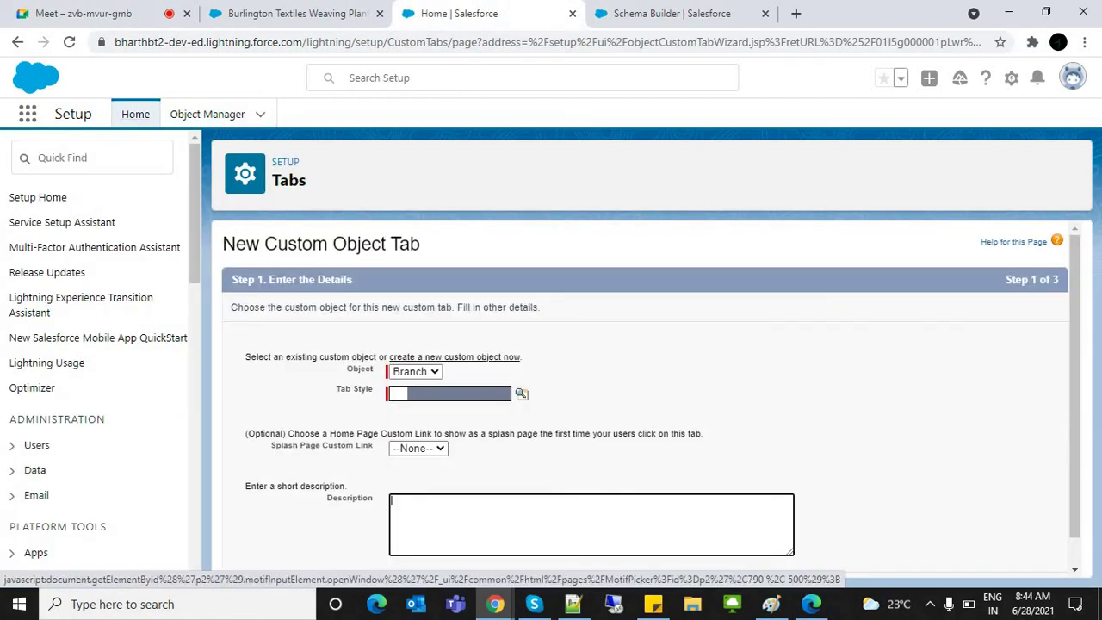
Step: Give the Branch tab the CRT TV style and finish the tab wizard
left_click(522, 391)
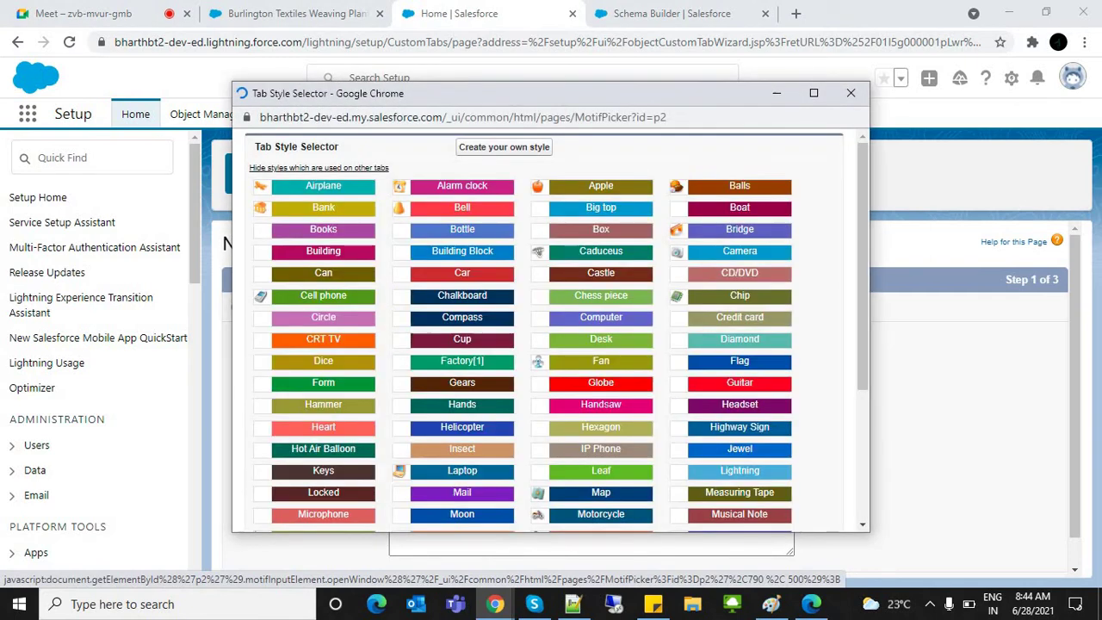
left_click(315, 341)
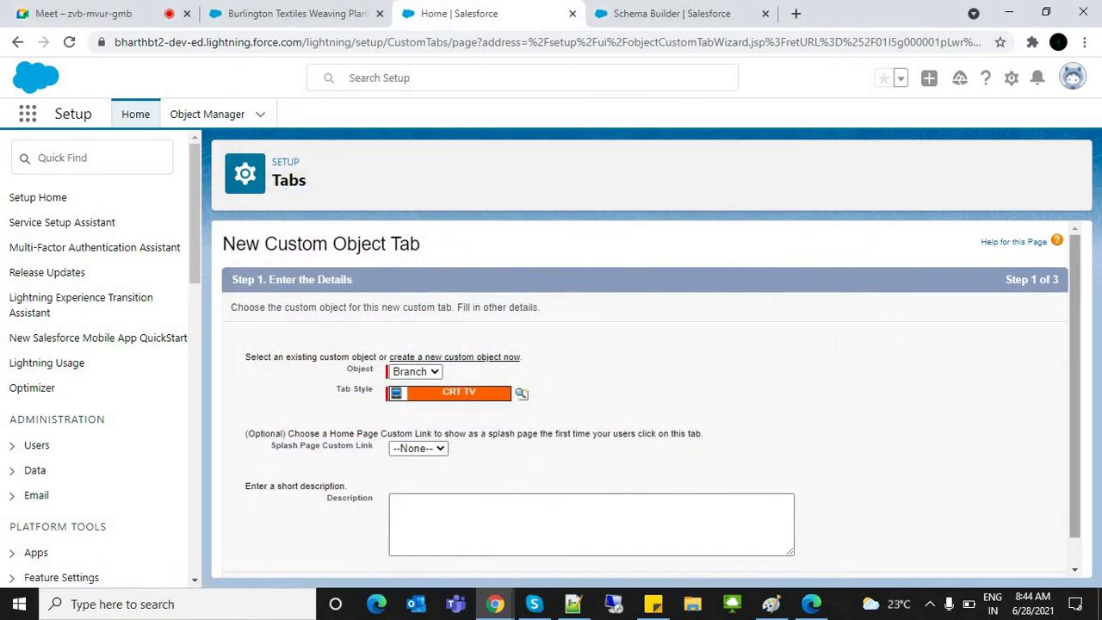
scroll(645, 405, "down", 1)
left_click(1011, 558)
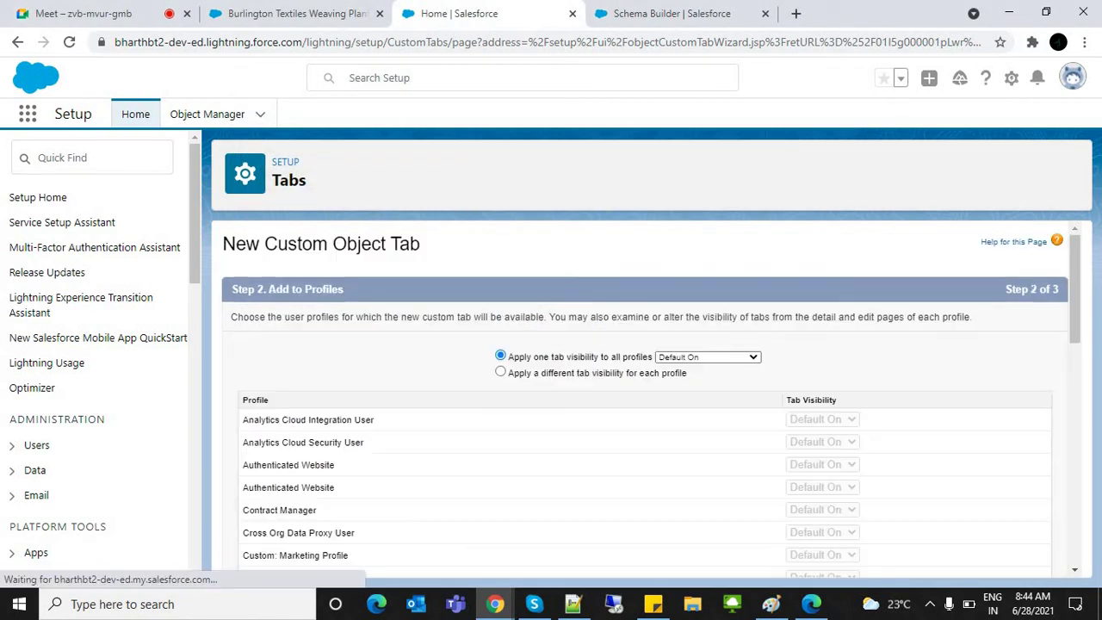
scroll(646, 396, "down", 7)
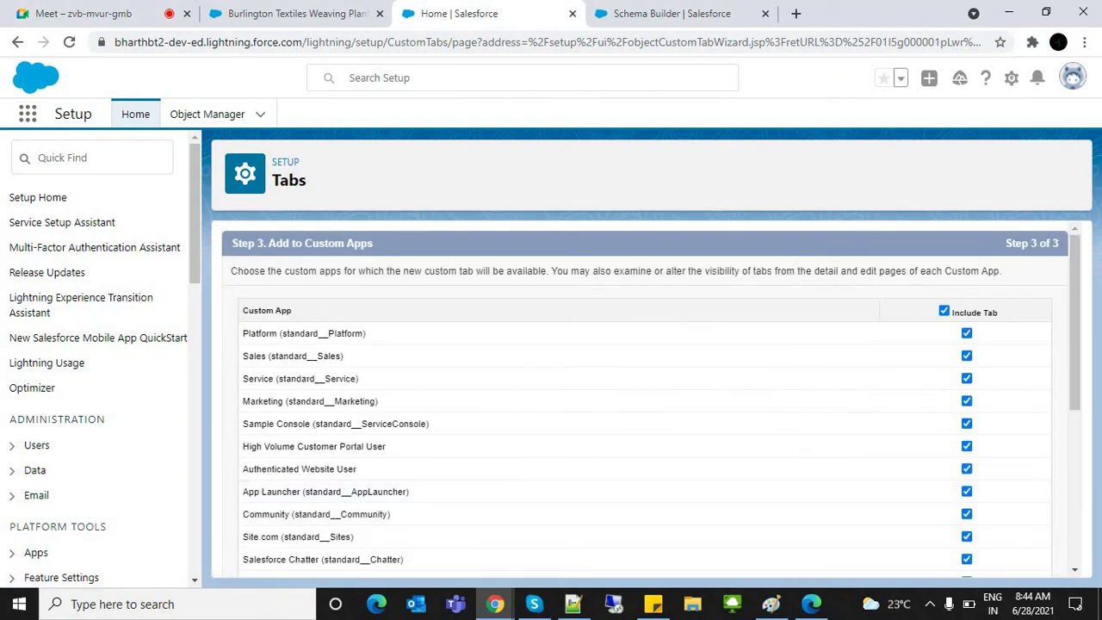
scroll(646, 396, "down", 5)
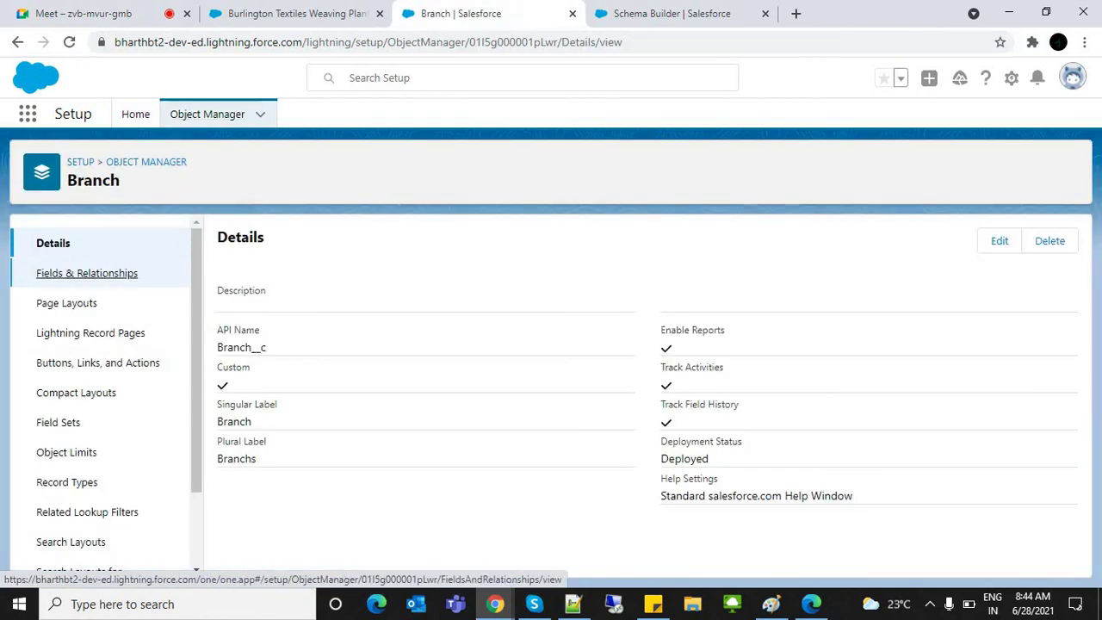
Step: Review the Branch object's Fields & Relationships, then go back to the Burlington Textiles opportunity
left_click(86, 273)
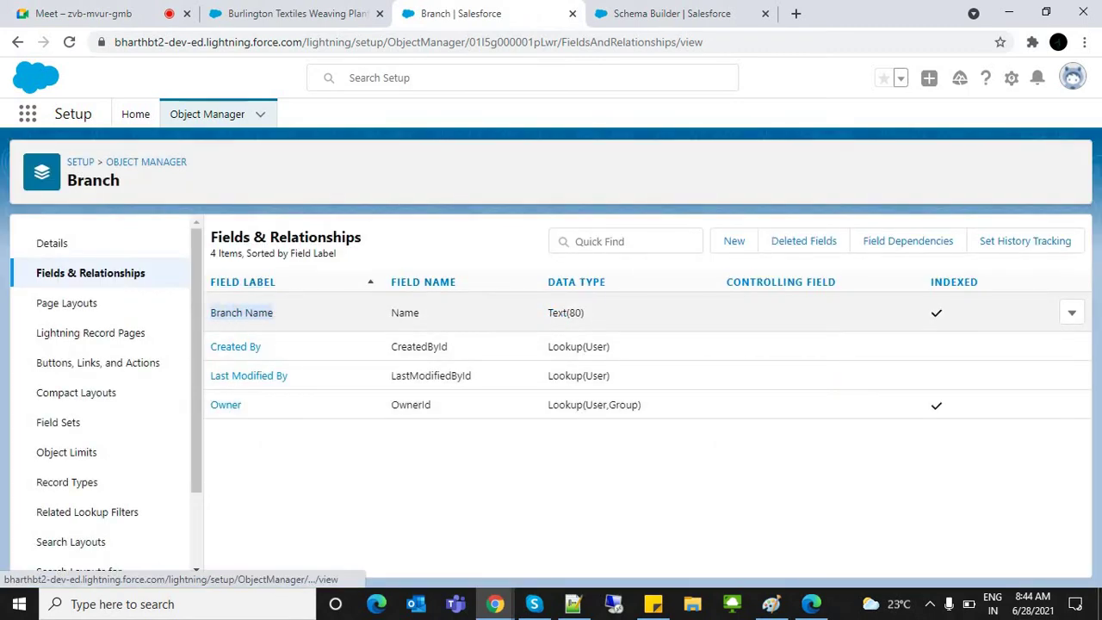
left_click_drag(210, 313, 274, 313)
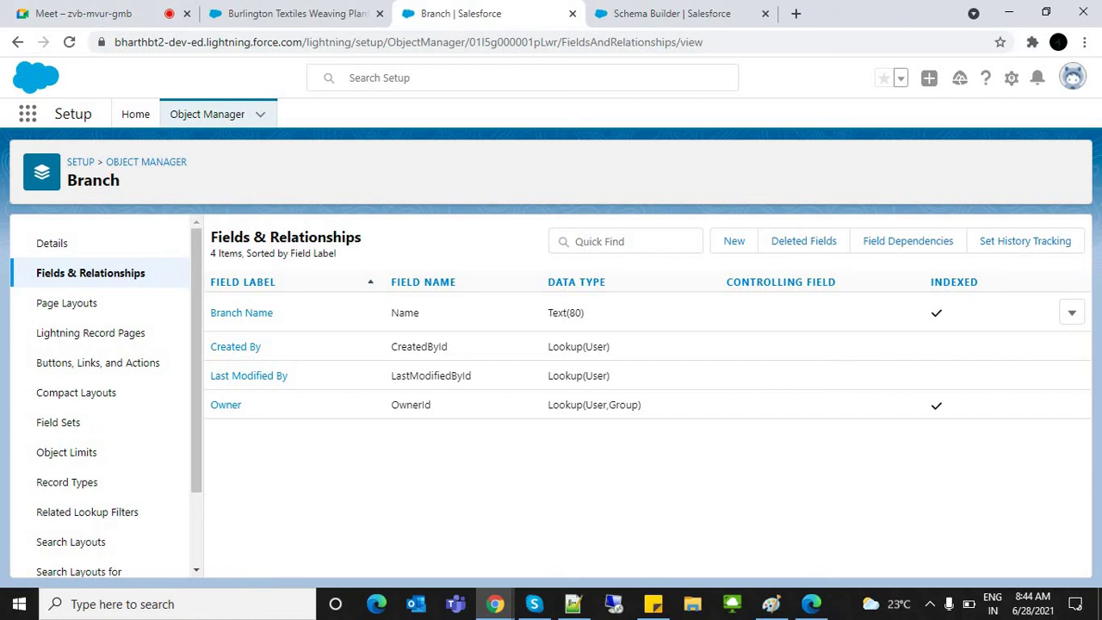
left_click(297, 13)
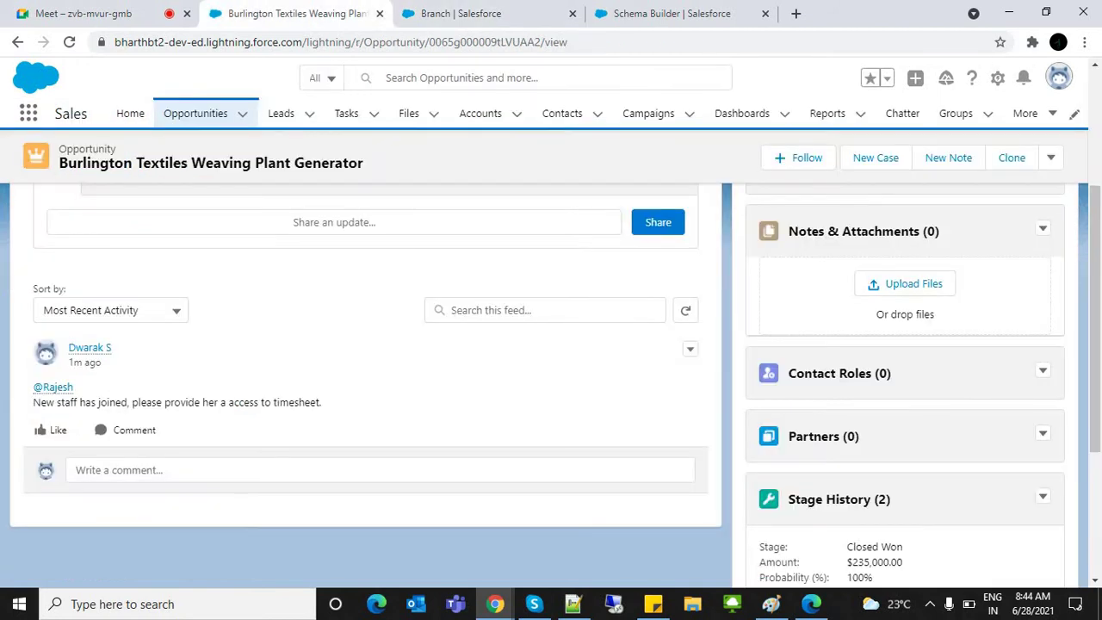
Step: Open the FirstCry Schools app by searching 'first' in the App Launcher
left_click(28, 113)
type("f")
key("BackSpace")
type("first")
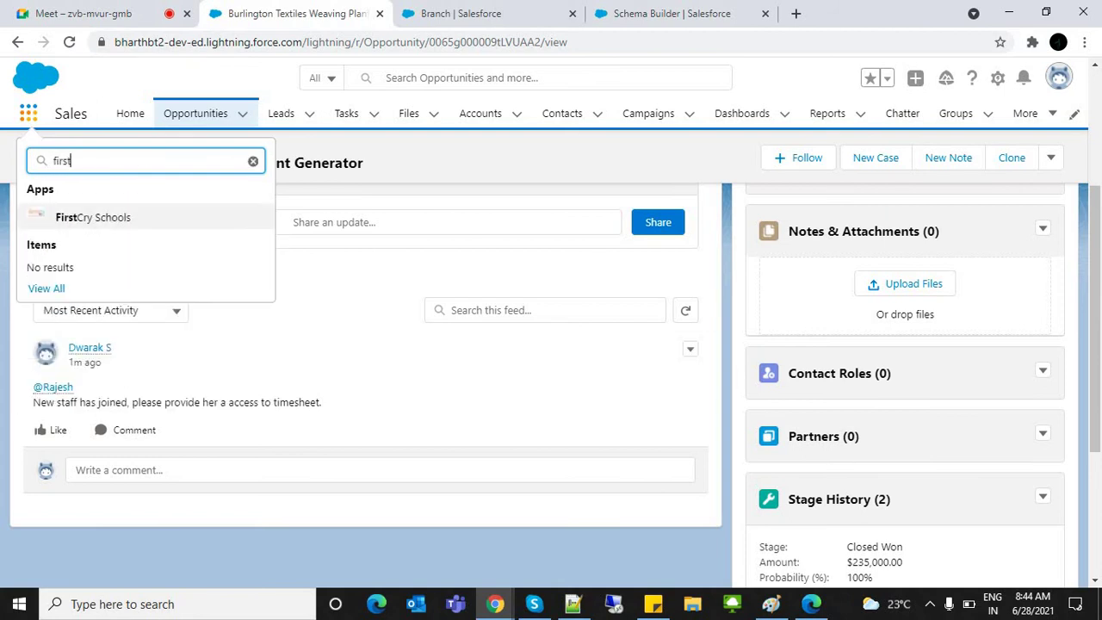
left_click(93, 217)
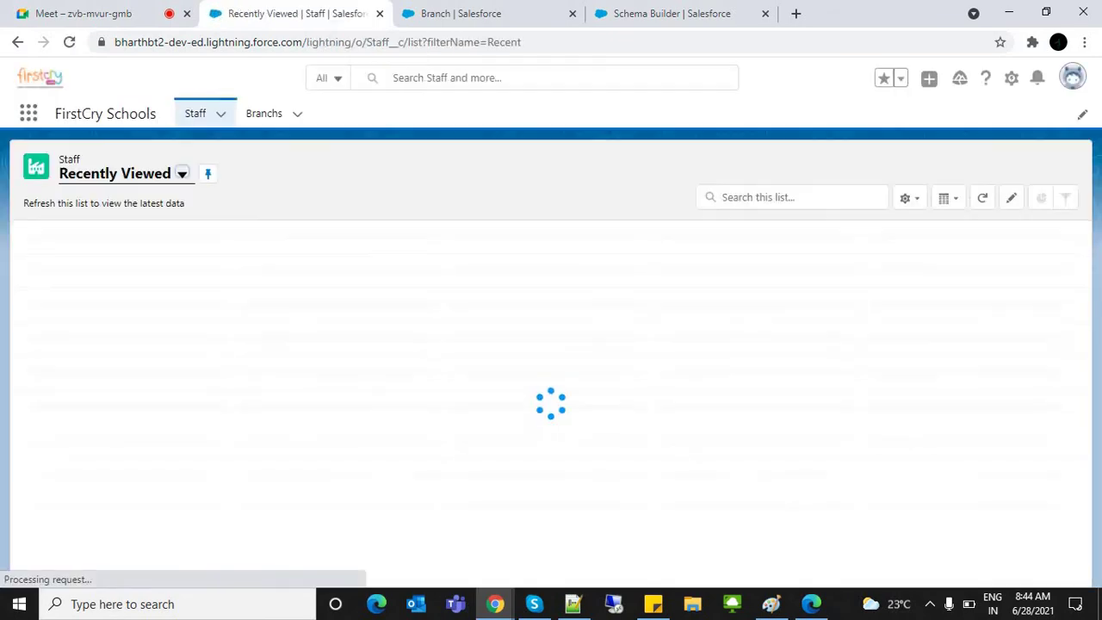
Step: Create Branch records Chitoor and Tirupati, then go to the Staff list
left_click(263, 113)
left_click(898, 166)
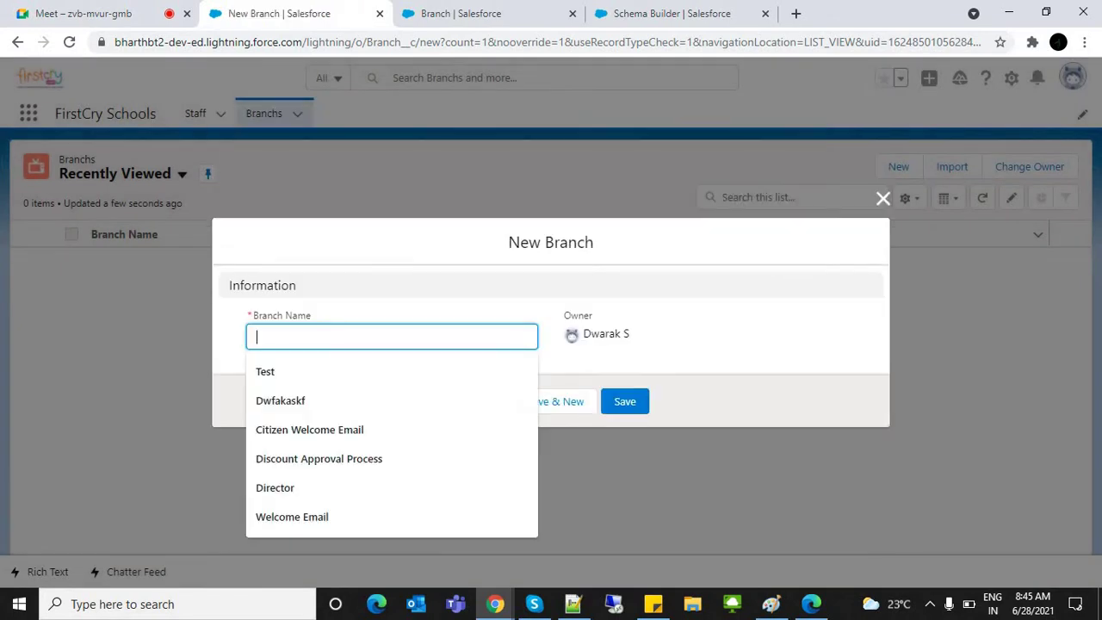
type("Chitoor")
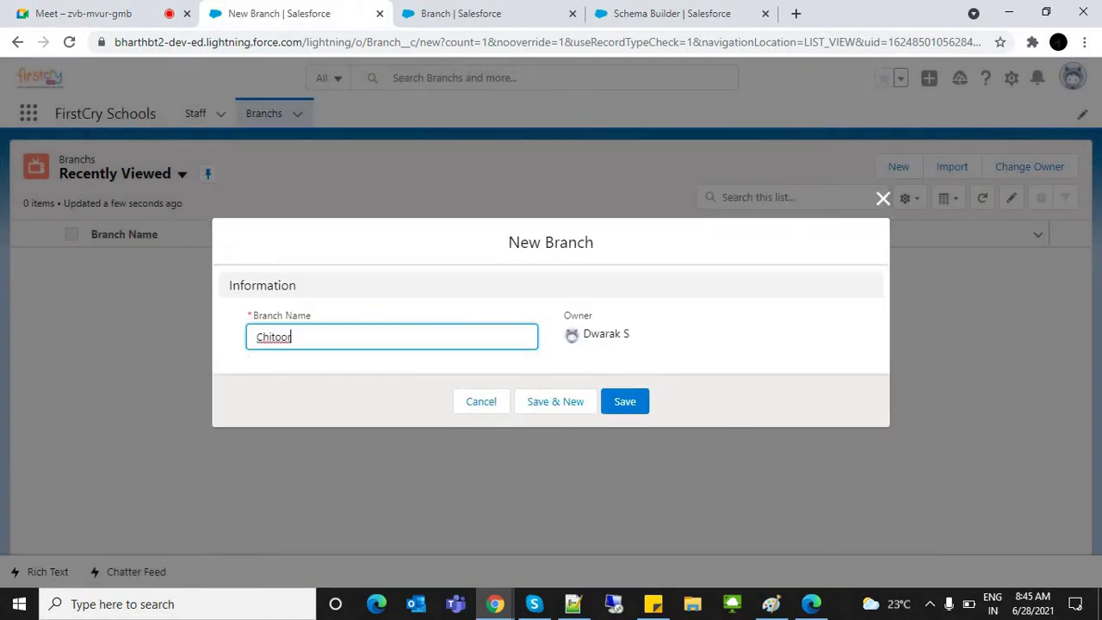
key("Return")
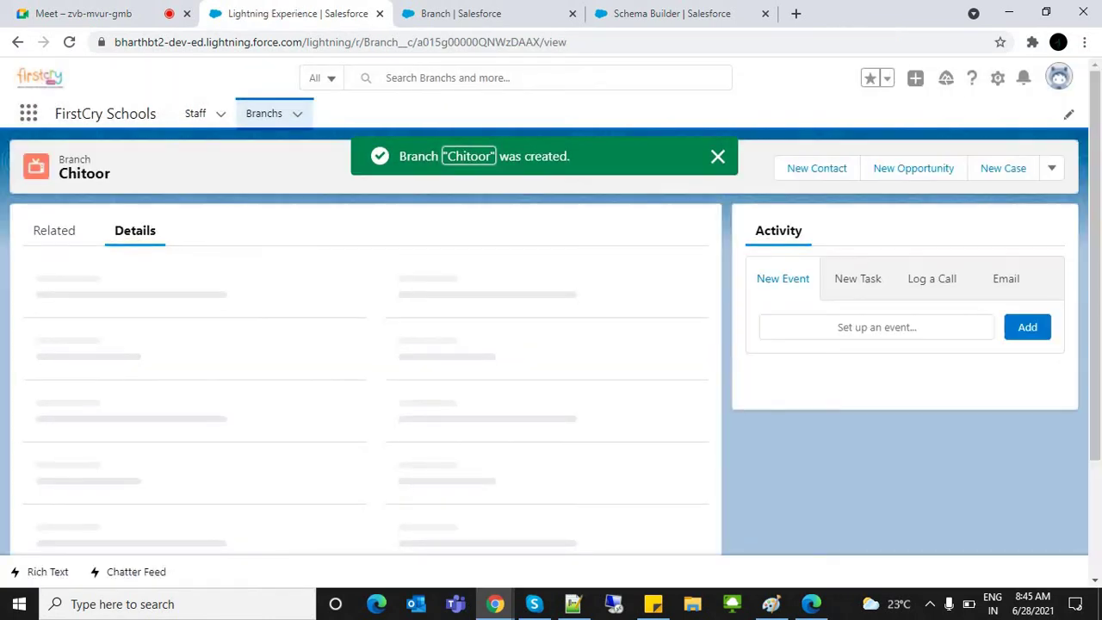
left_click(263, 113)
left_click(898, 167)
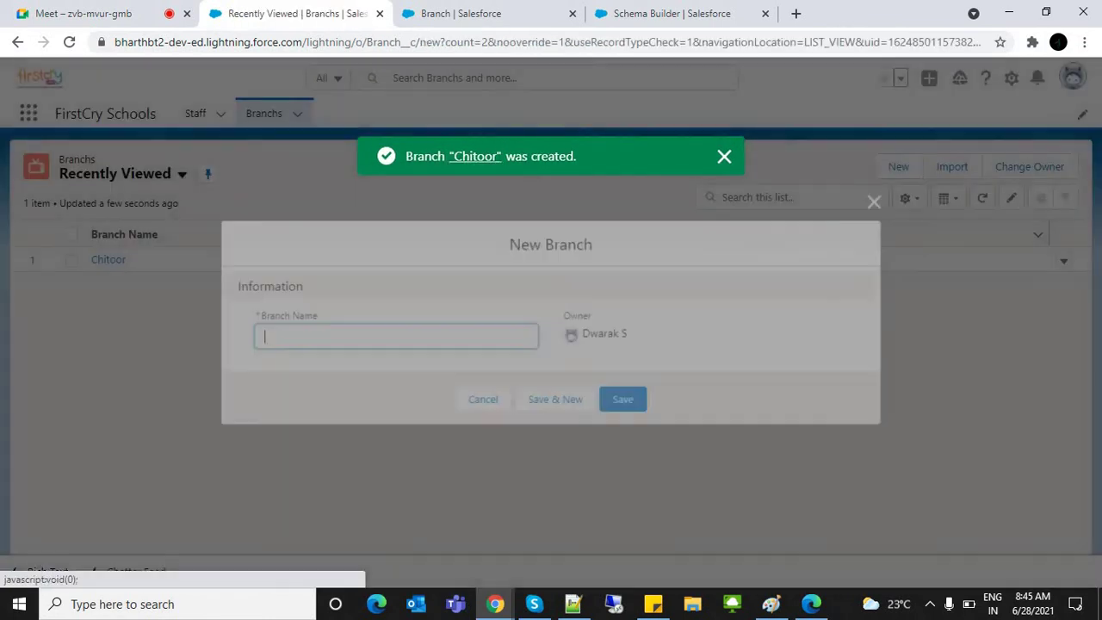
type("Tir")
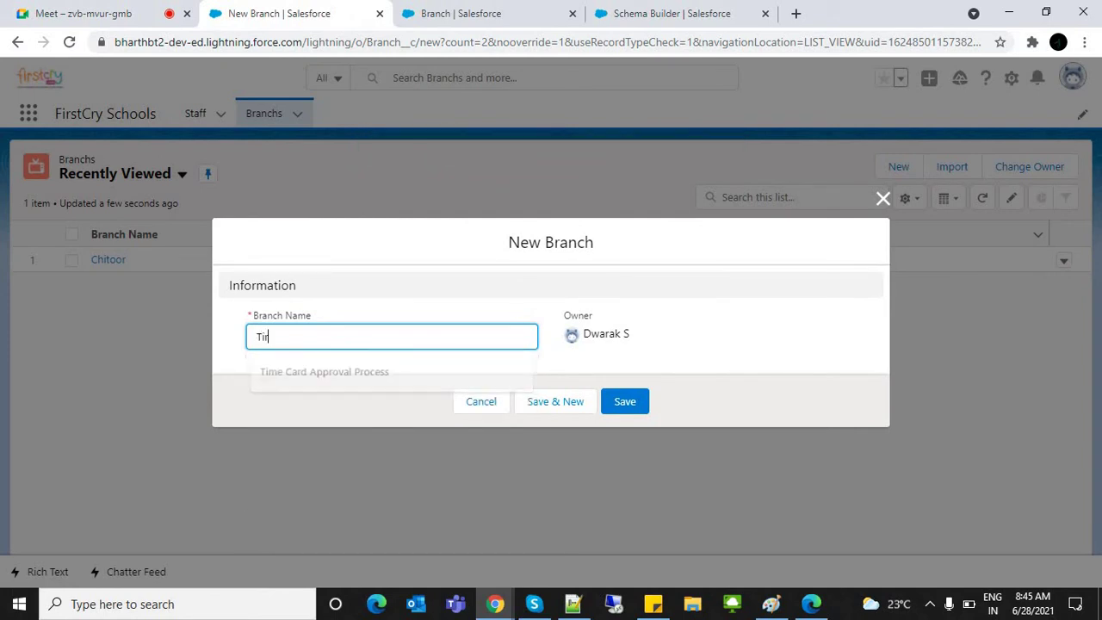
type("upati")
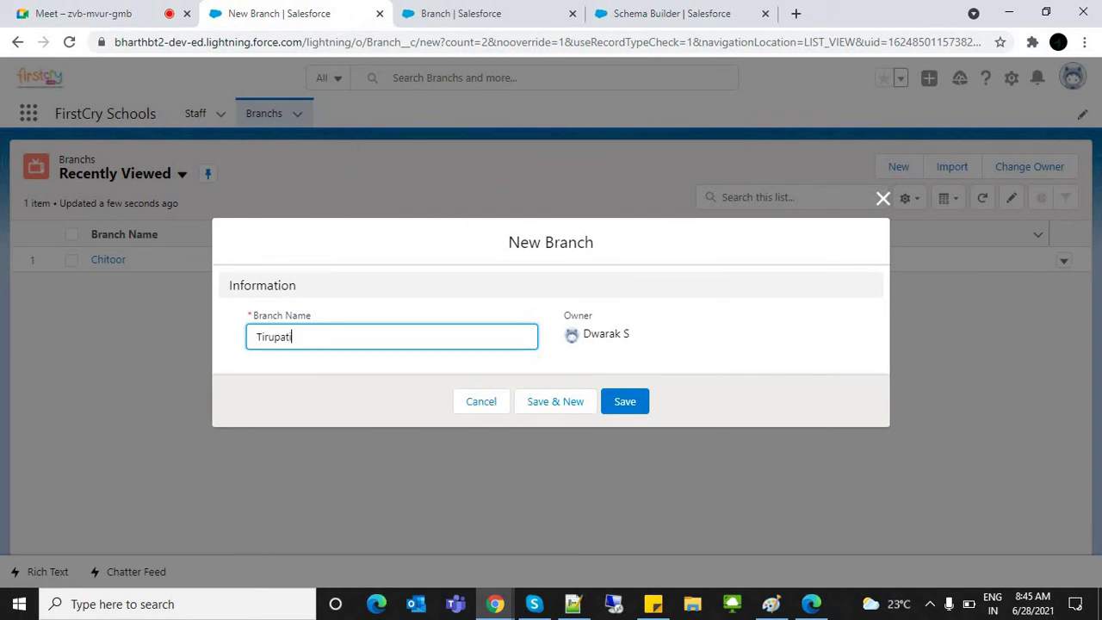
left_click(625, 401)
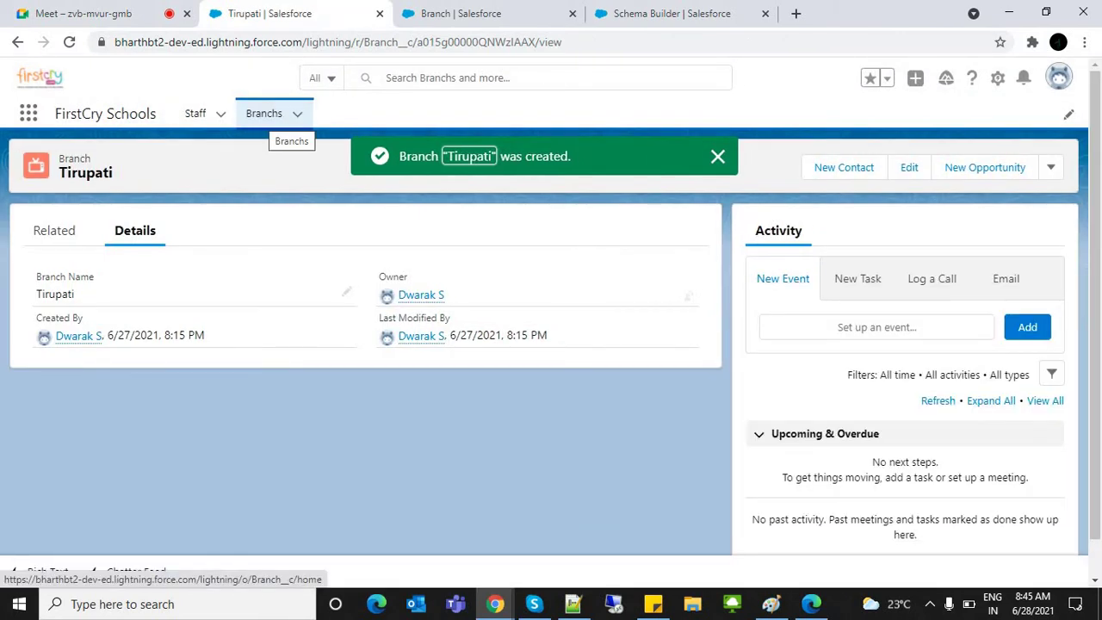
left_click(263, 112)
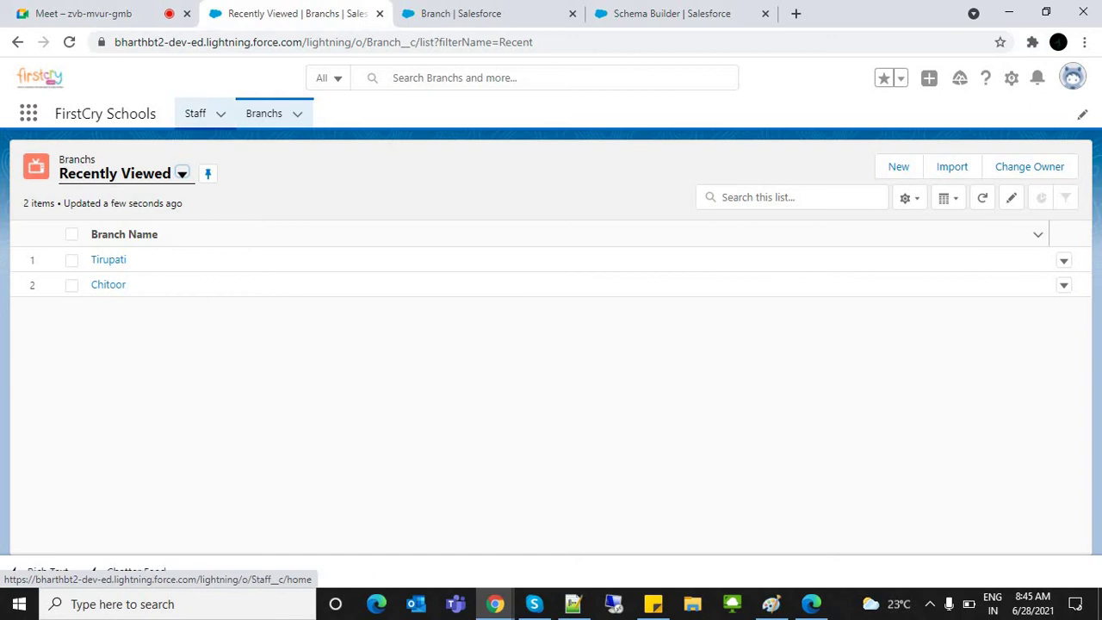
left_click(195, 113)
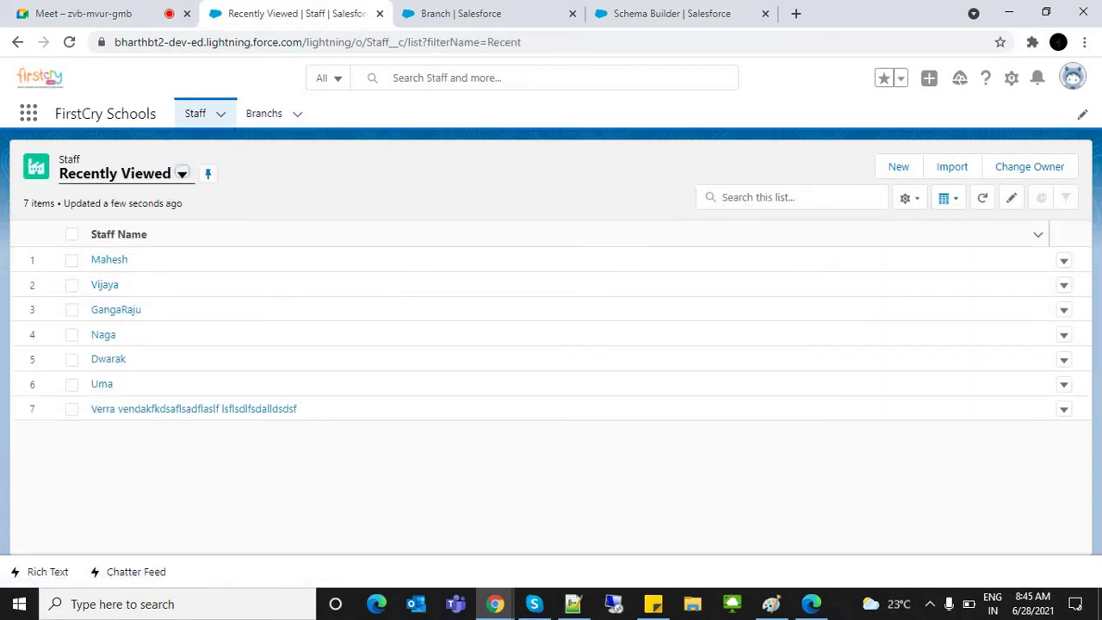
Step: Start a new Teaching Staff record and enter KDP as its Staff Name
left_click(898, 166)
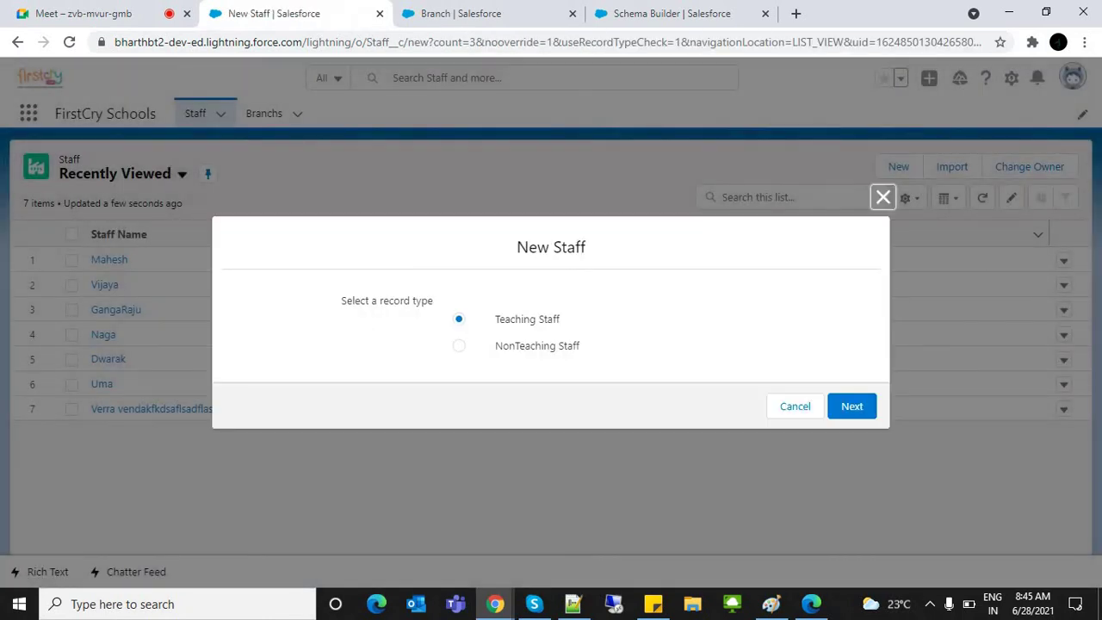
left_click(851, 405)
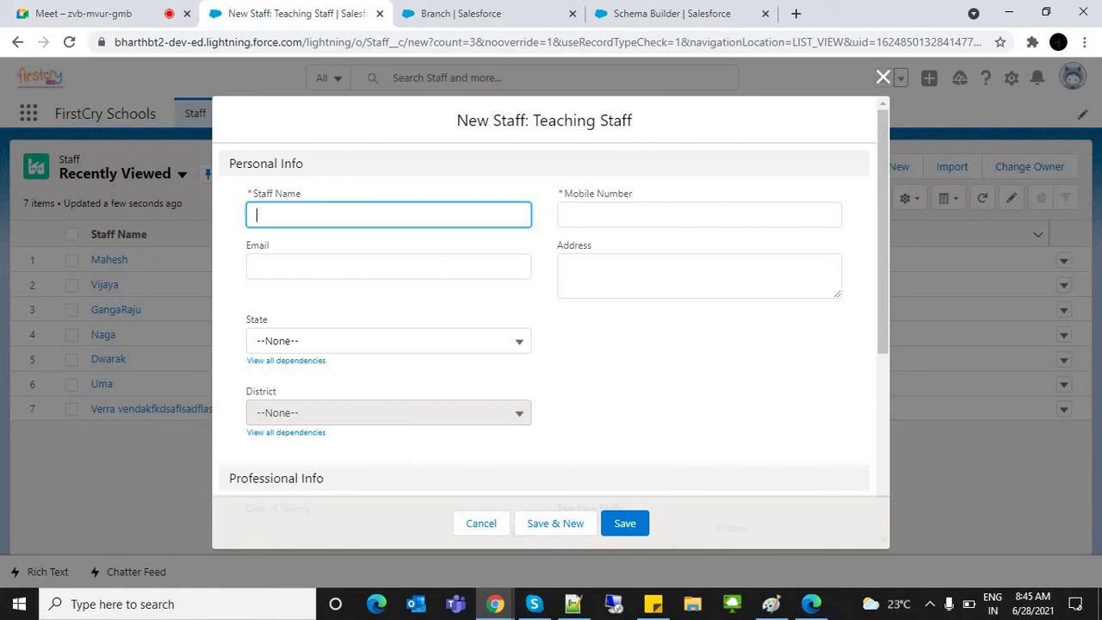
key("Down")
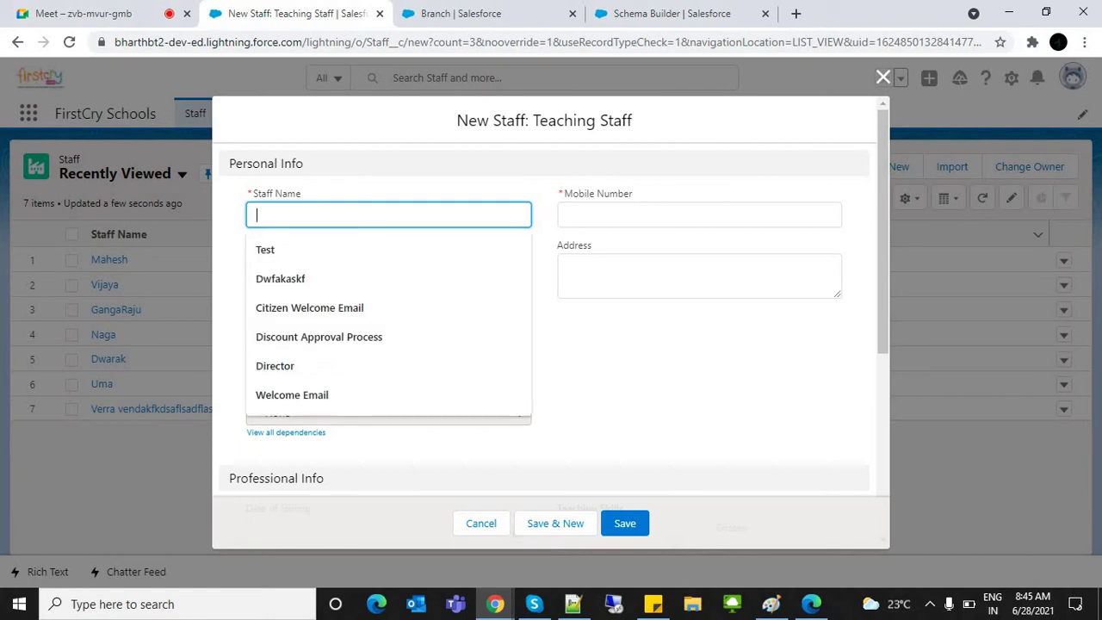
key("Escape")
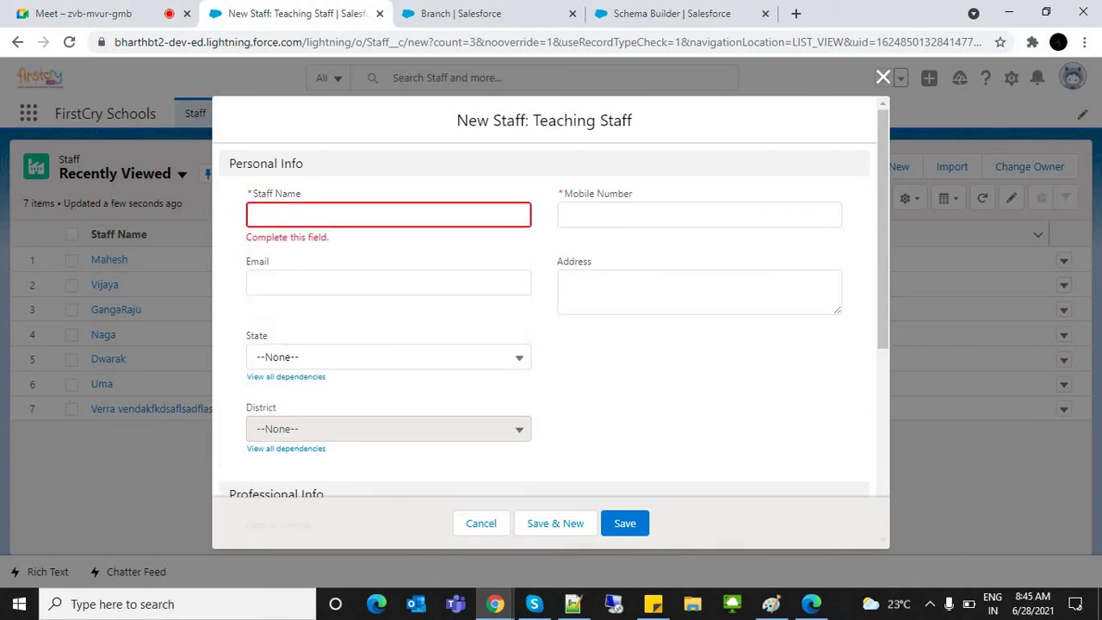
key("Down")
type("Ch")
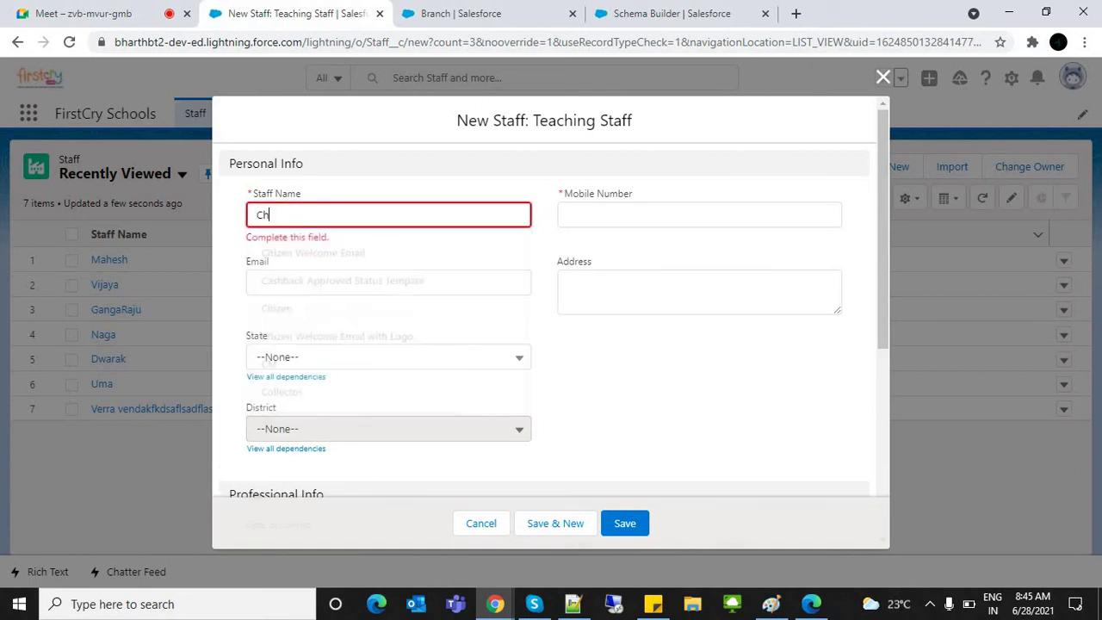
type("itoor")
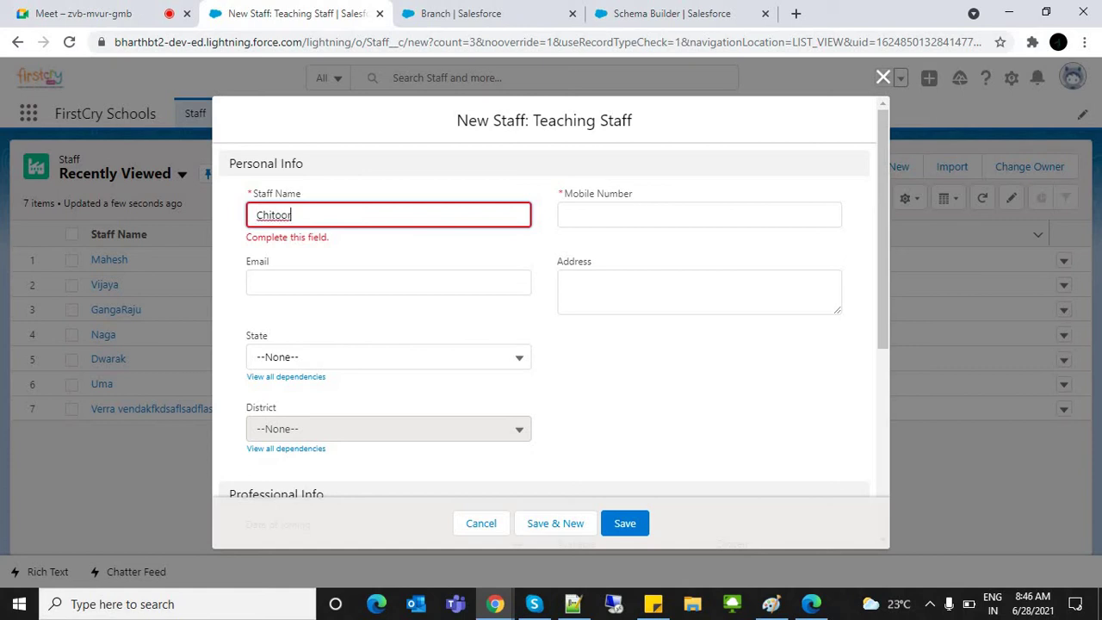
key("ctrl+a")
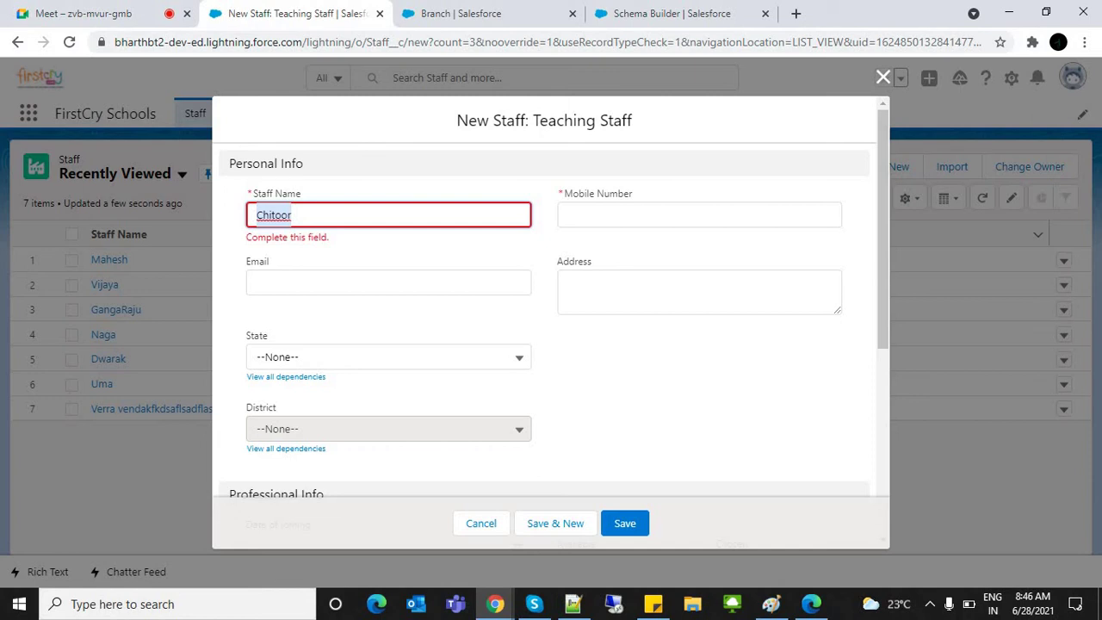
type("ctr")
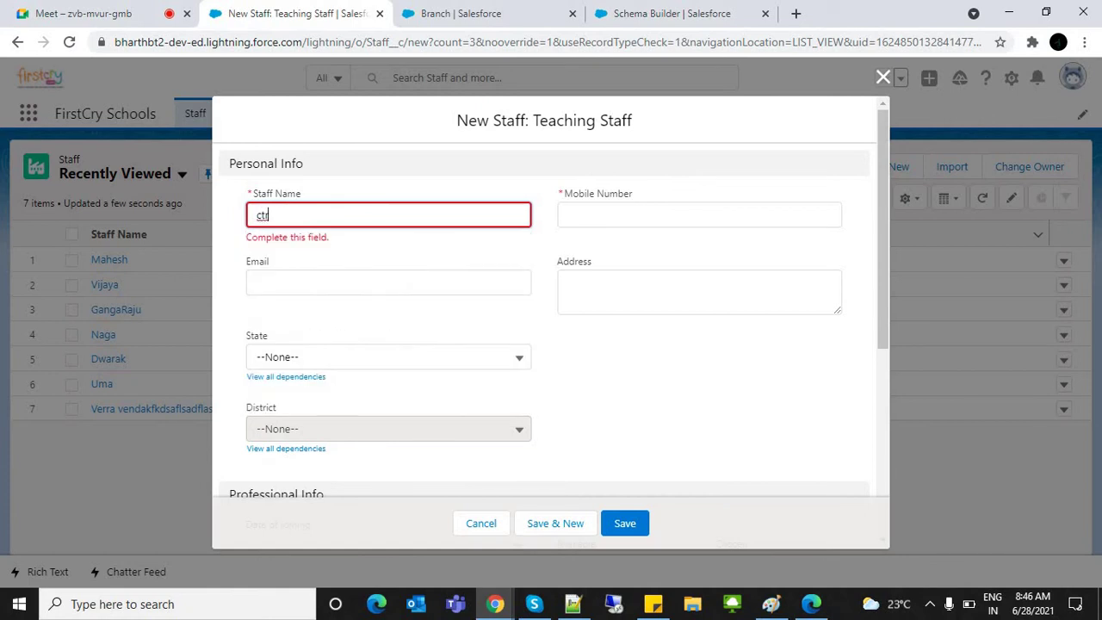
key("BackSpace")
key("BackSpace")
key("BackSpace")
type("P")
Step: Clear the Staff Name and close the New Staff form without saving
key("ctrl+a")
key("BackSpace")
key("ctrl+Tab")
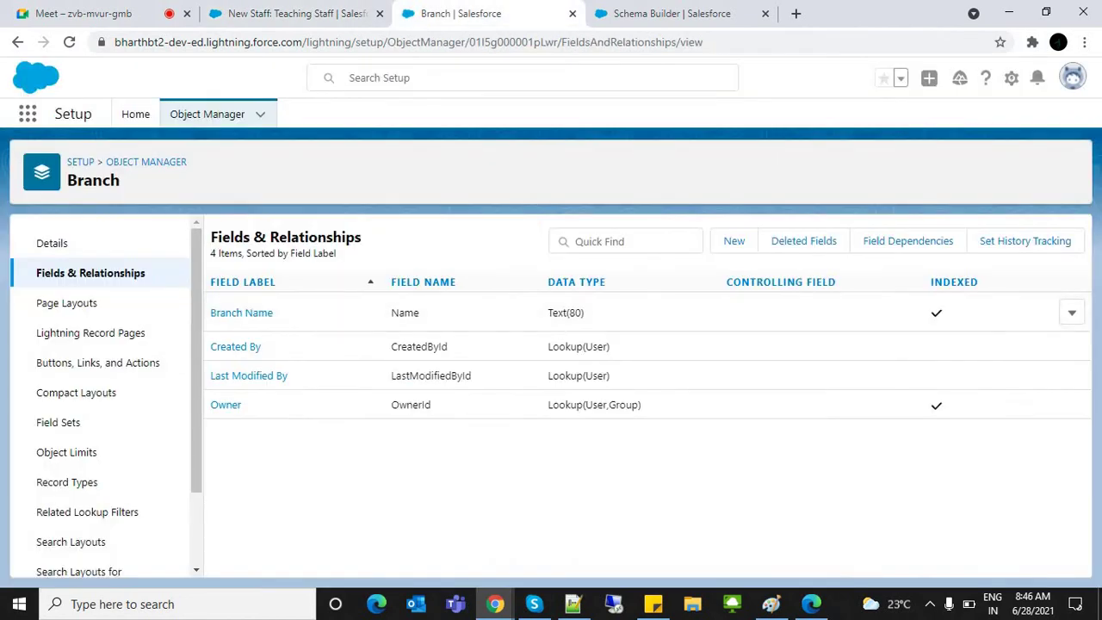
key("ctrl+shift+Tab")
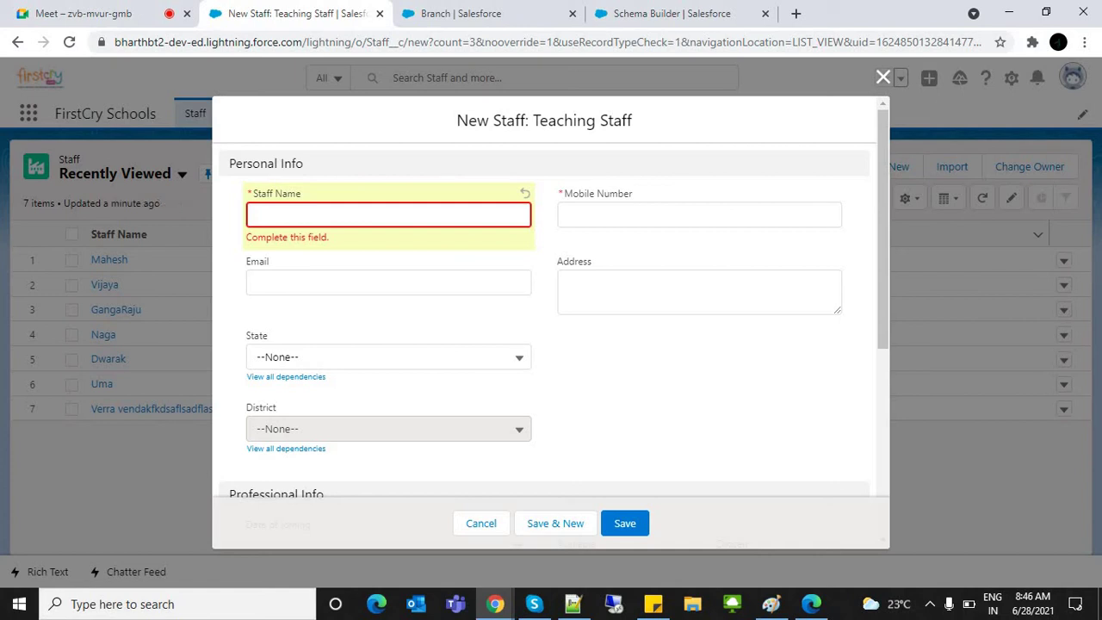
key("ctrl+Tab")
key("ctrl+shift+Tab")
key("Escape")
Step: Check the Tirupati branch's related lists, then return to the Staff list
left_click(264, 113)
left_click(108, 259)
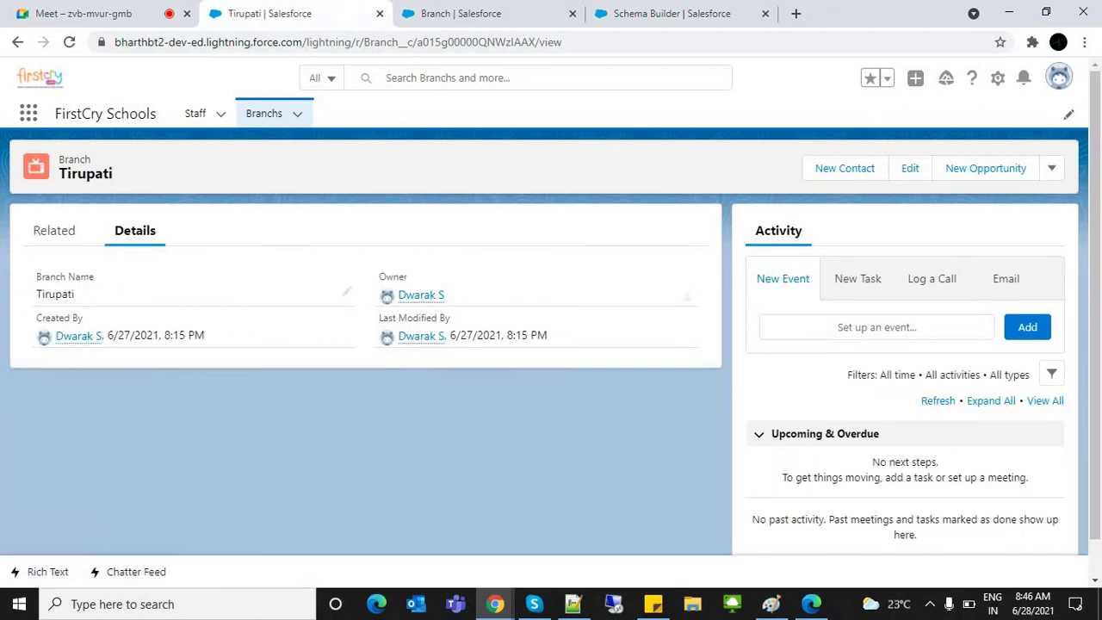
left_click(54, 231)
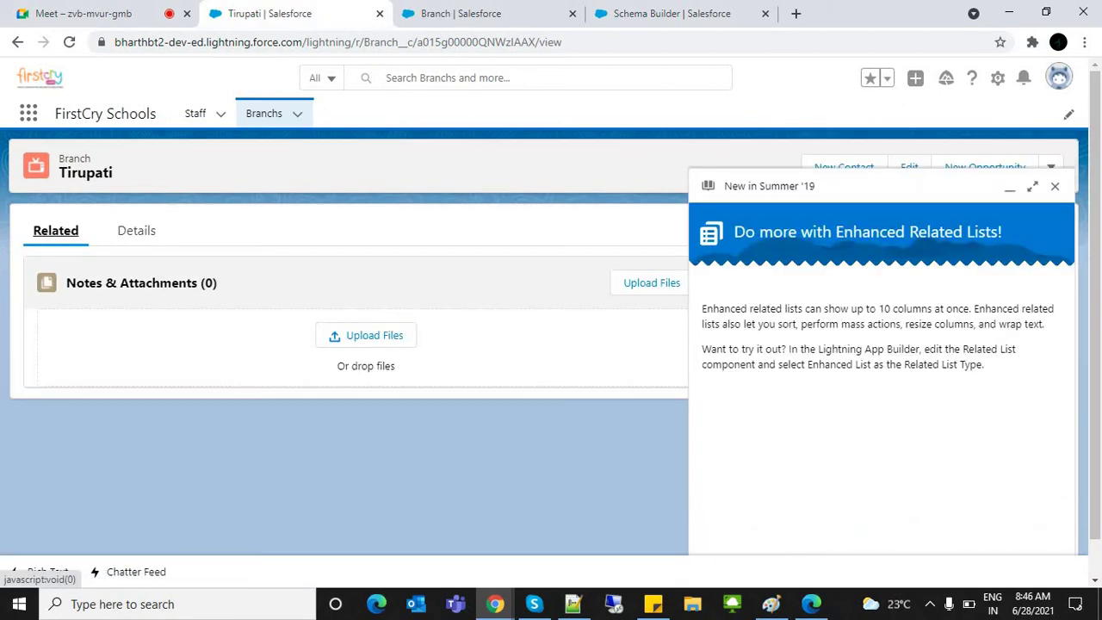
key("Escape")
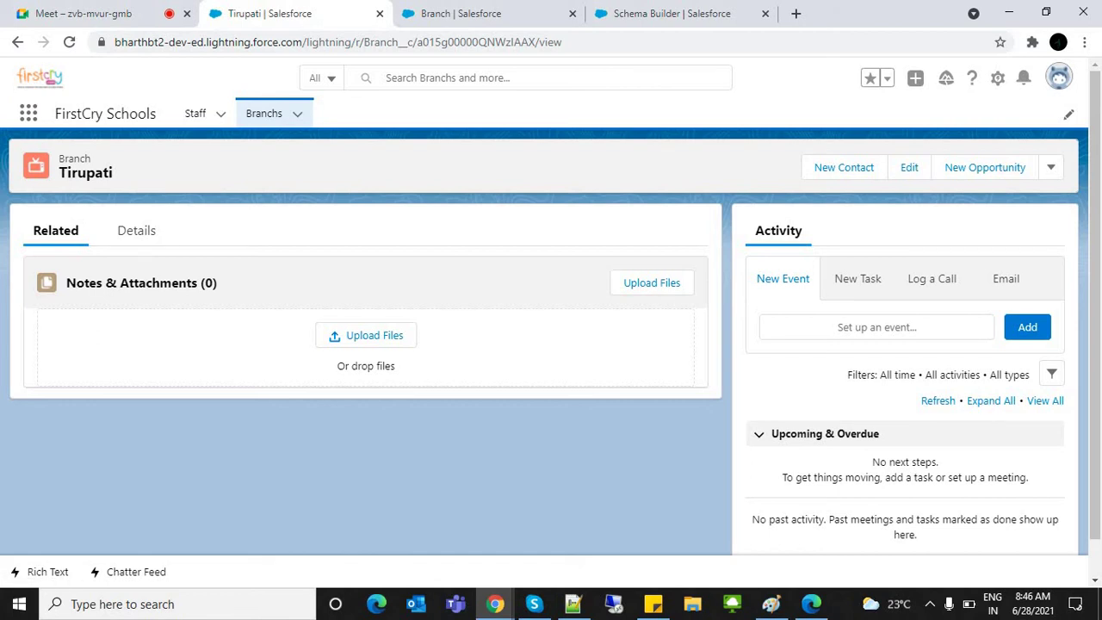
left_click(195, 112)
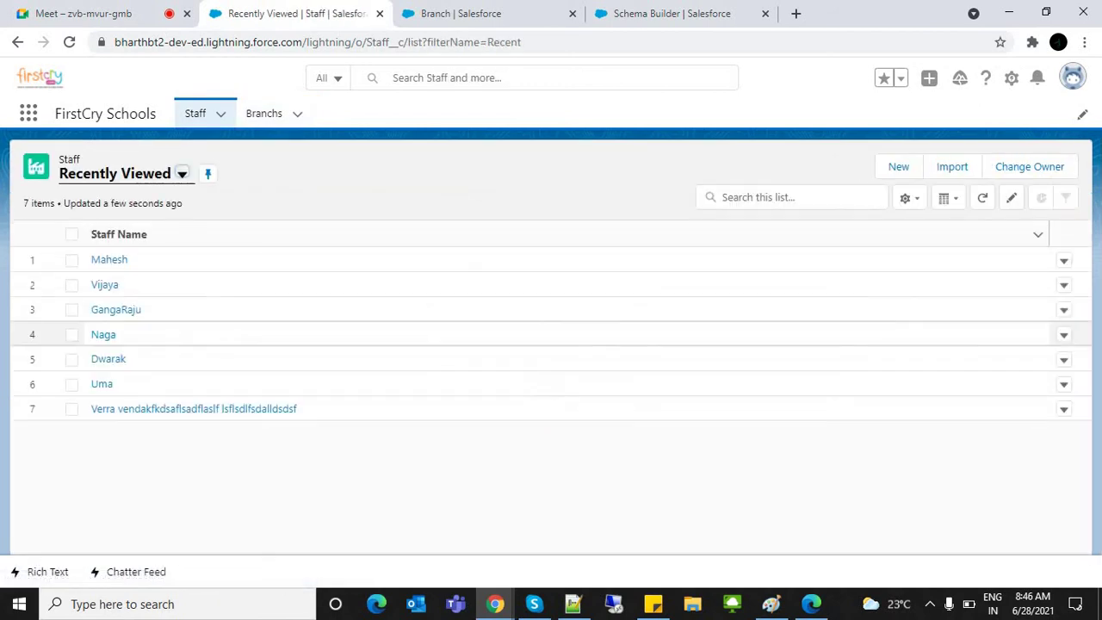
Step: Open another Teaching Staff form, discard it unsaved, and return to the Notepad++ notes
left_click(898, 166)
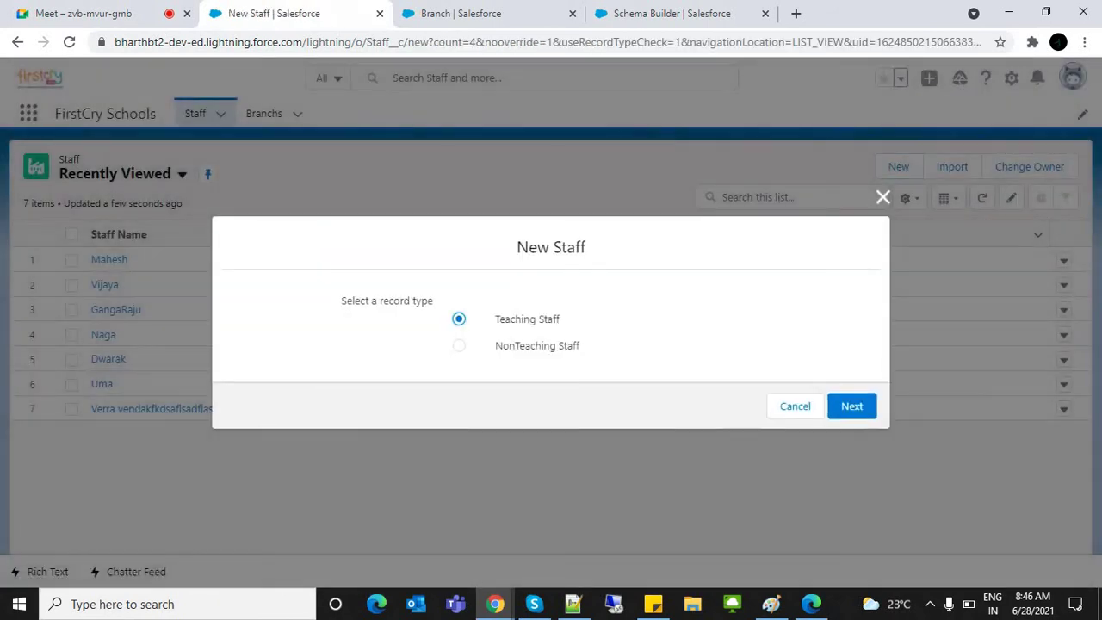
left_click(851, 406)
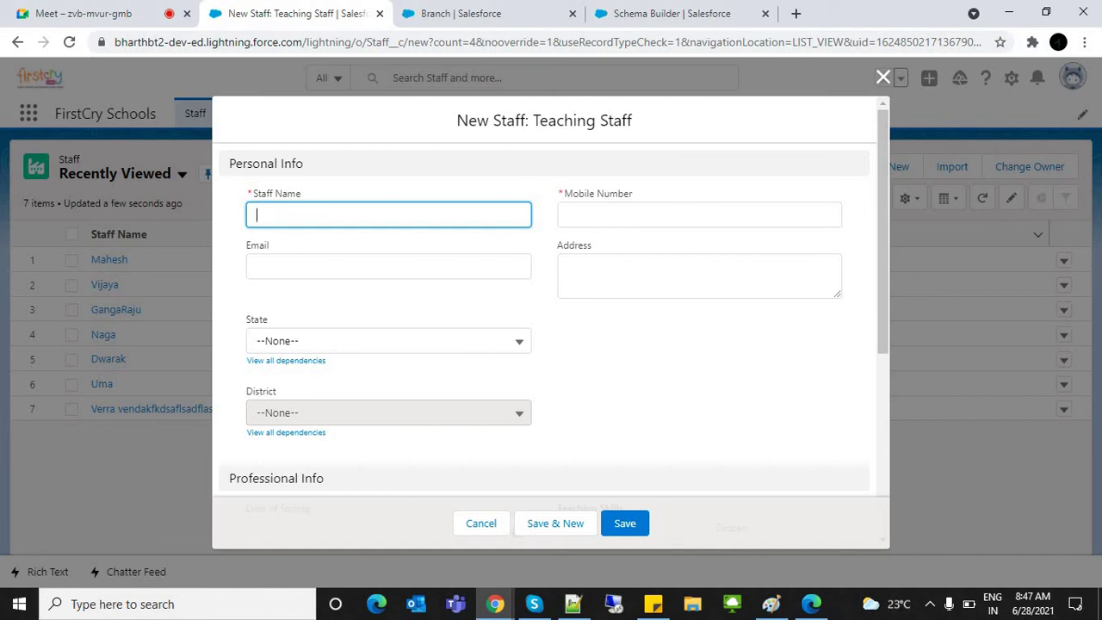
key("ctrl+Tab")
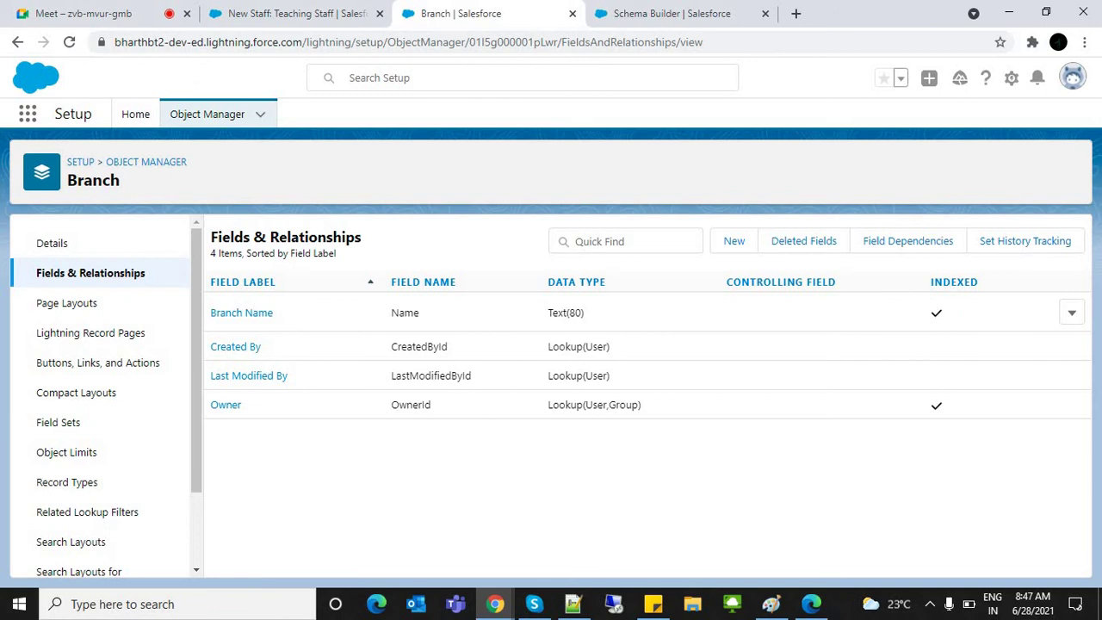
key("ctrl+shift+Tab")
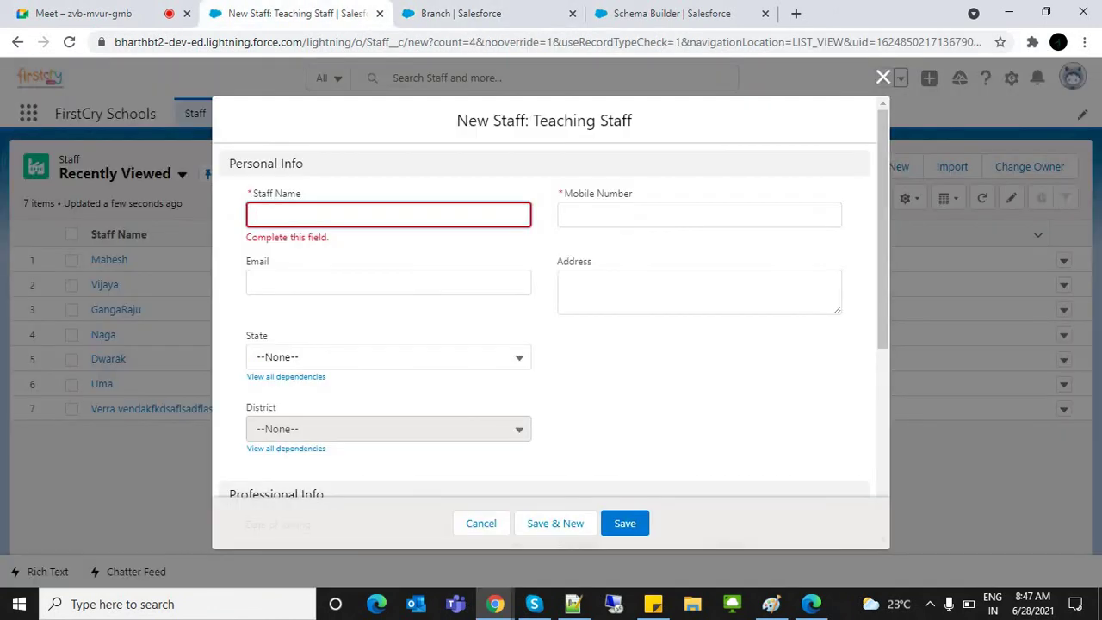
left_click(883, 77)
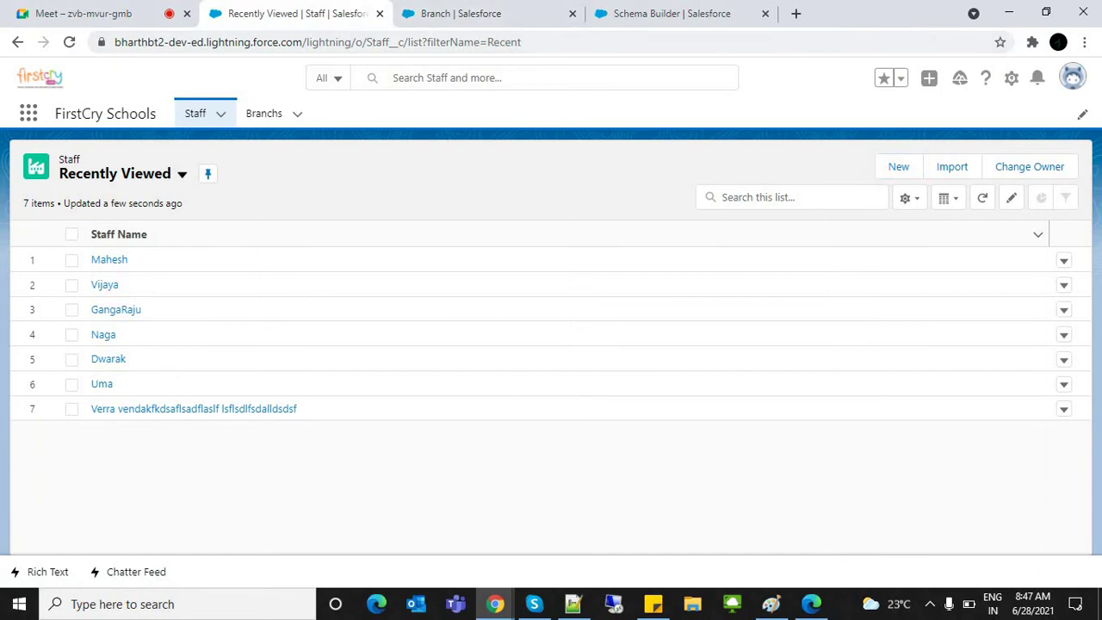
left_click(573, 604)
Step: Add the lines 'Parent --> Branch' and 'CHild --> Staff' below the Branch entry
left_click(65, 440)
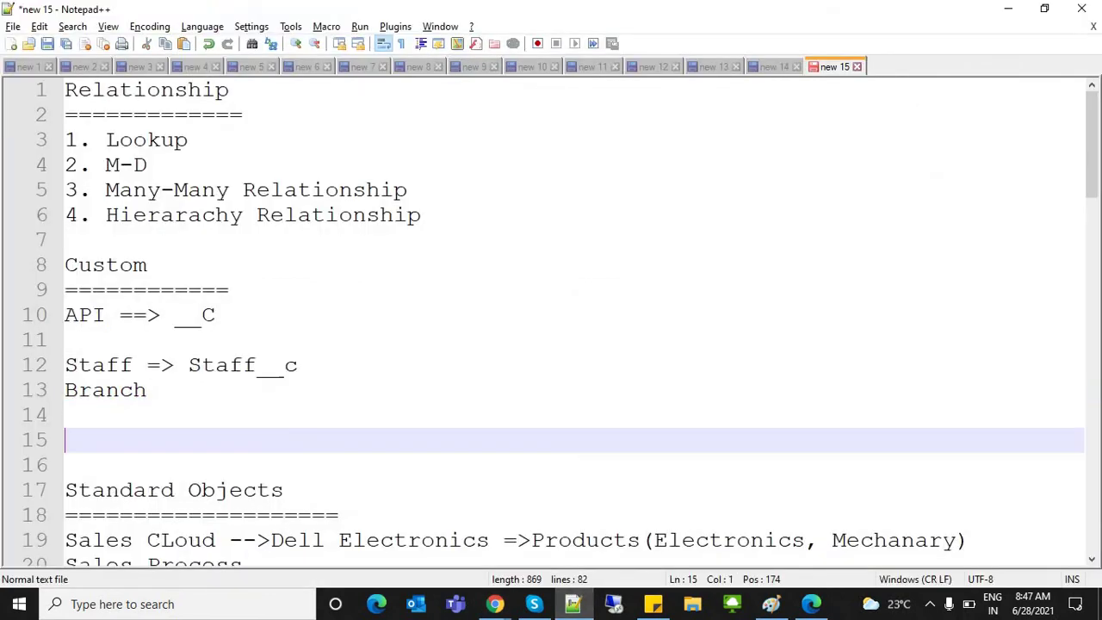
type("Parent")
key("Return")
type("CHild")
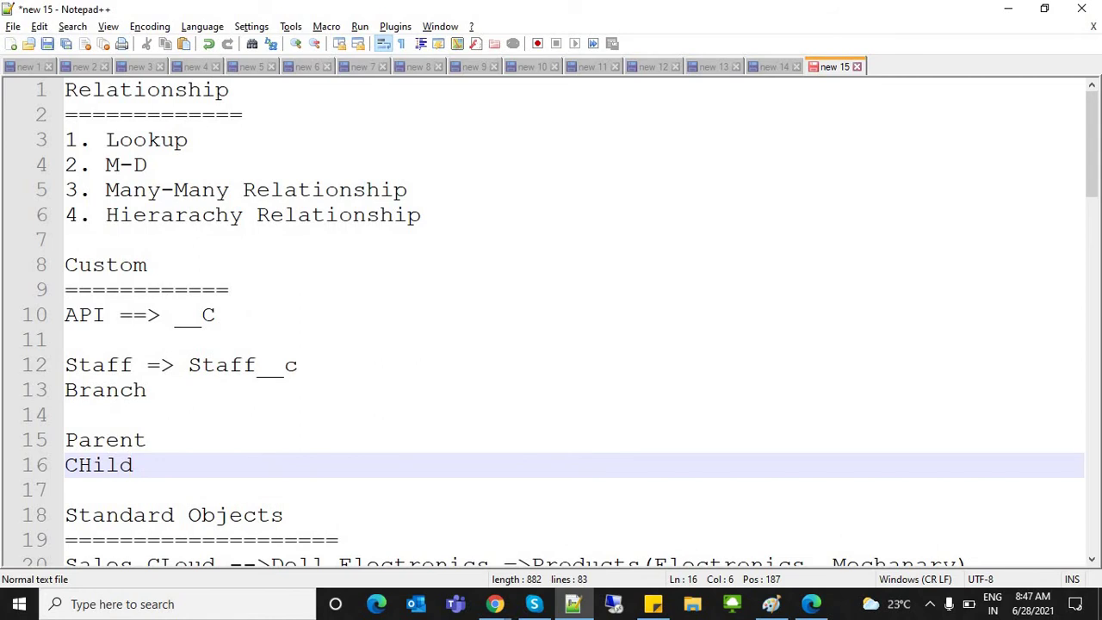
double_click(155, 115)
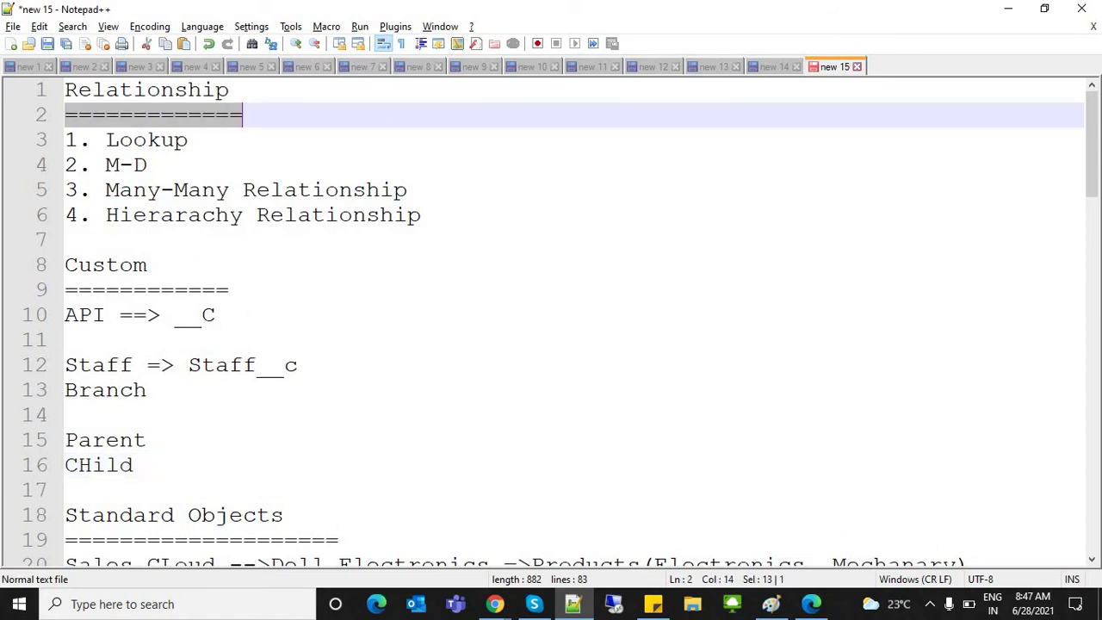
left_click(147, 440)
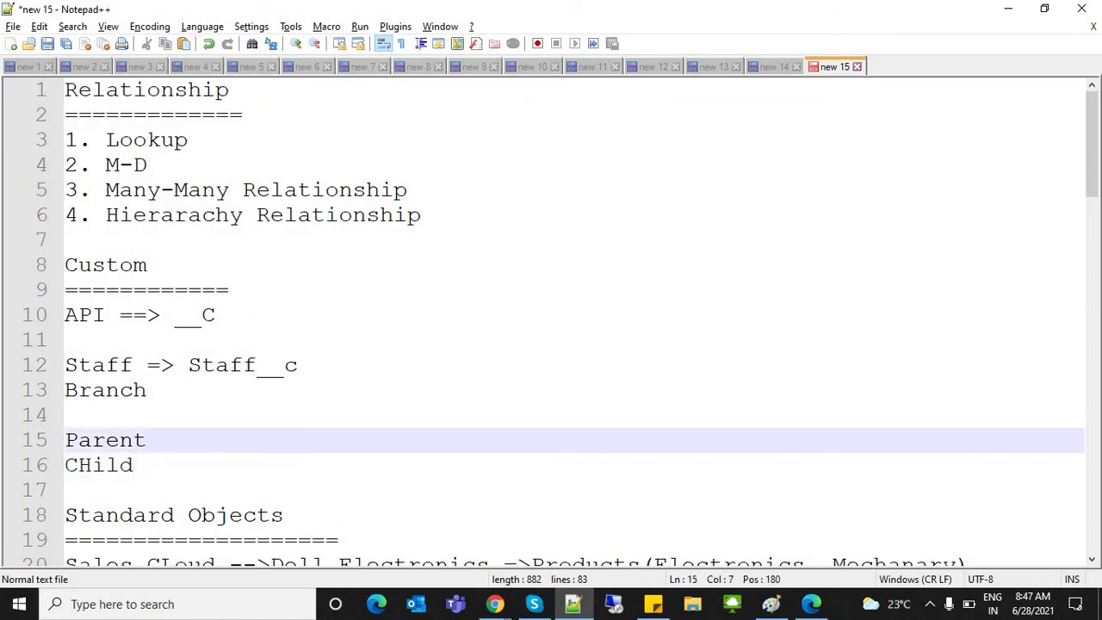
left_click(134, 465)
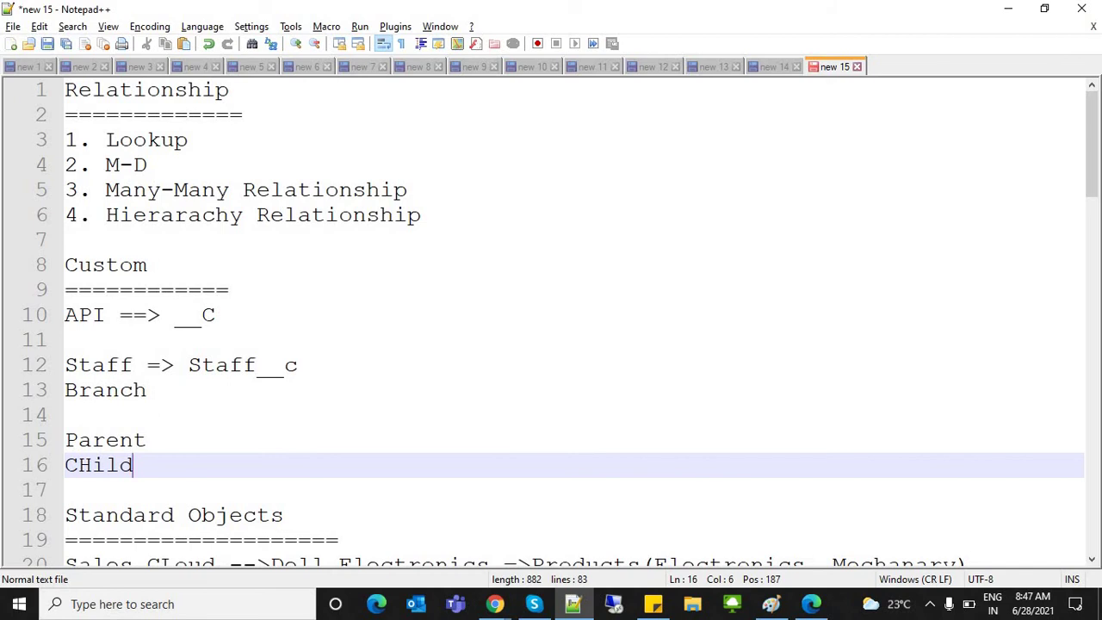
type("--> Staff")
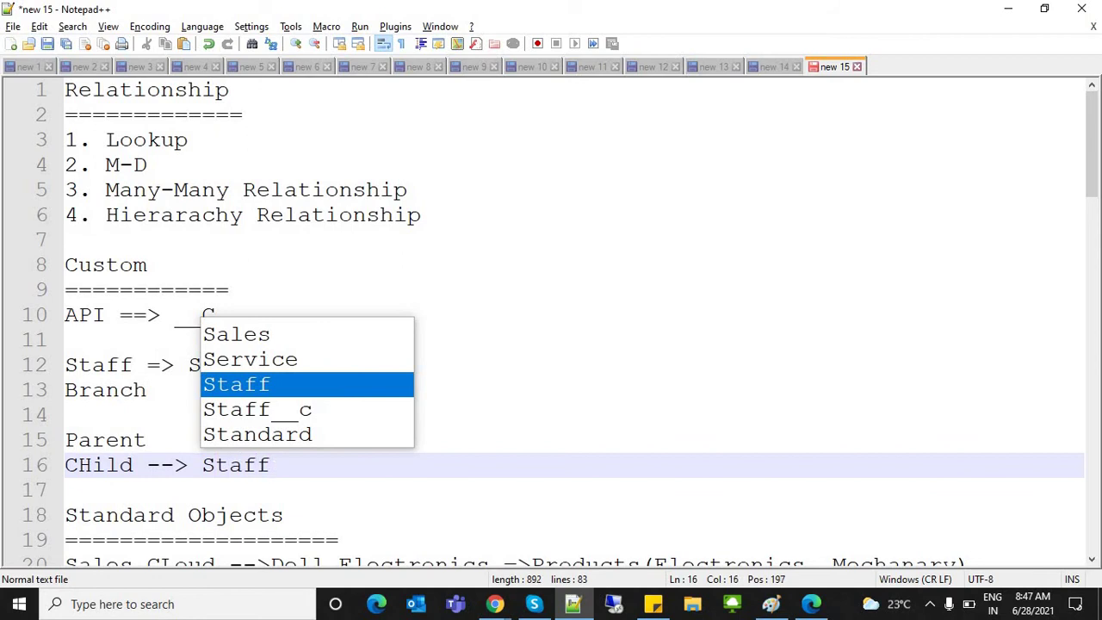
left_click(148, 440)
type("--> ")
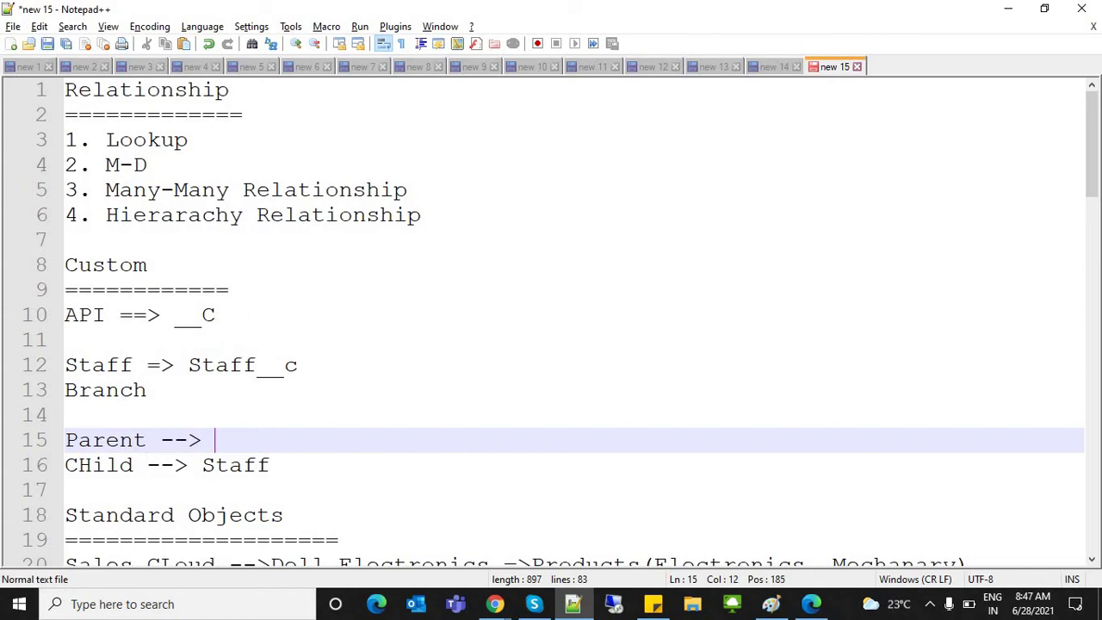
type("Branch")
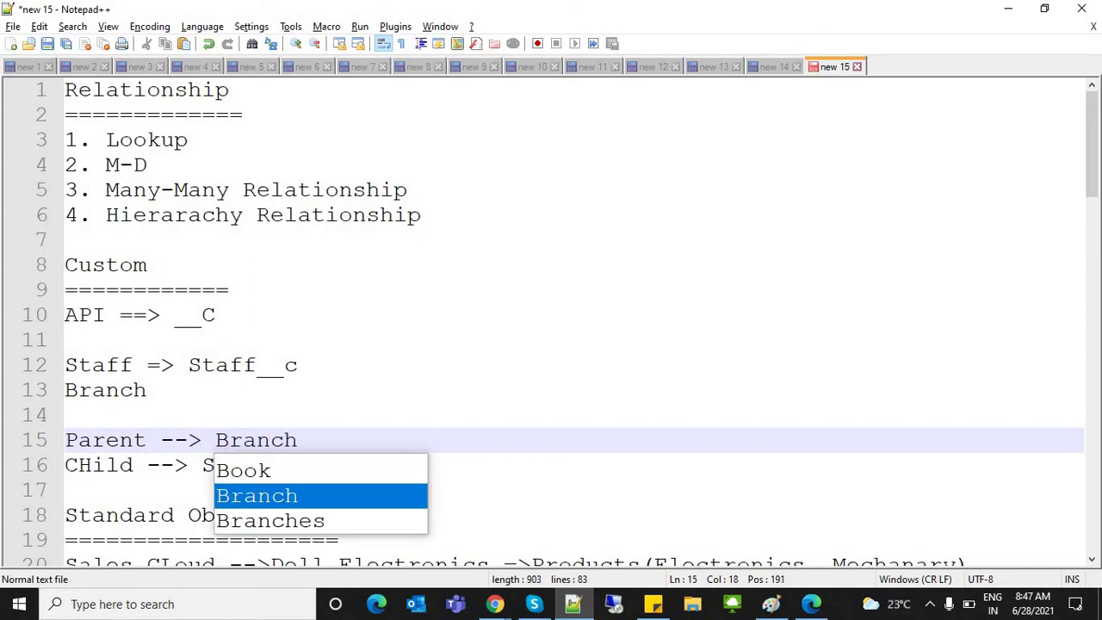
left_click(66, 415)
Step: Highlight Branch as the parent and Staff as the child object
double_click(256, 440)
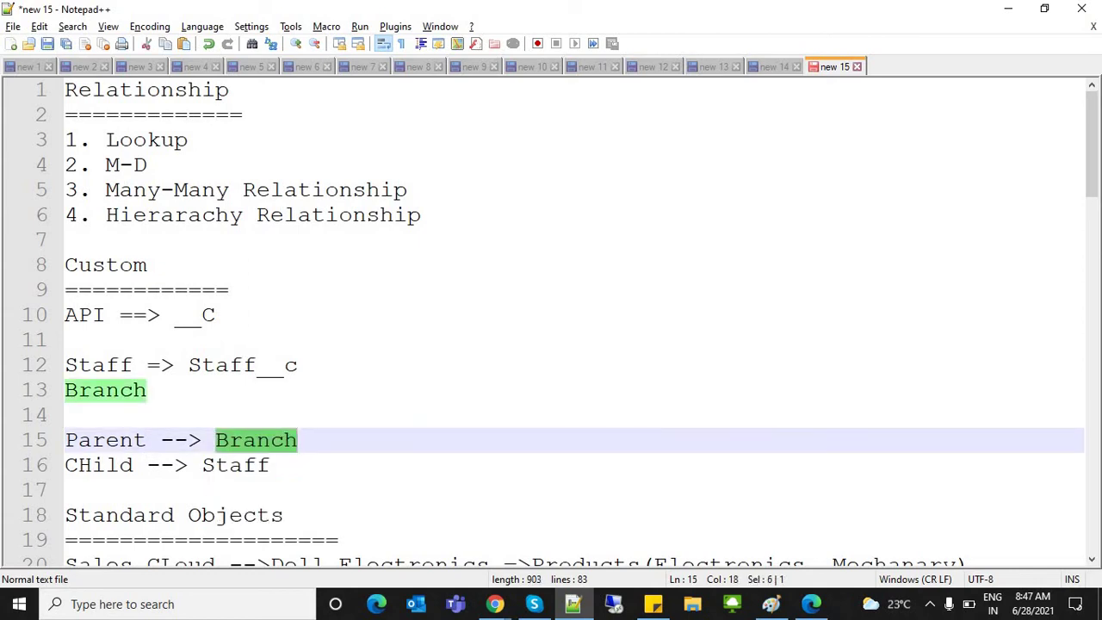
double_click(74, 440)
double_click(222, 440)
double_click(236, 465)
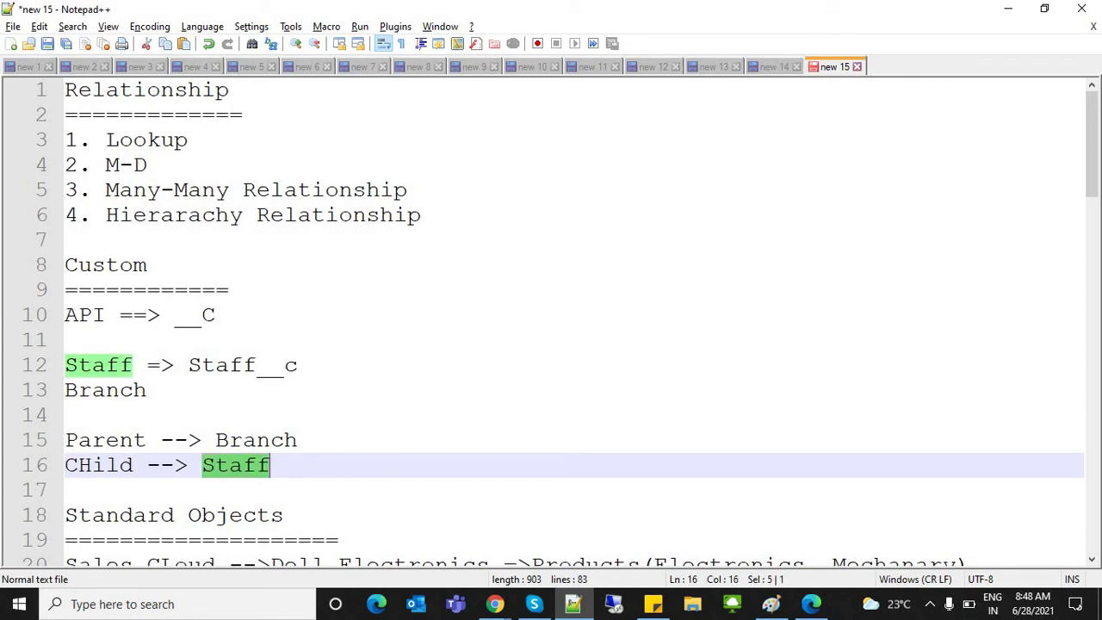
double_click(256, 440)
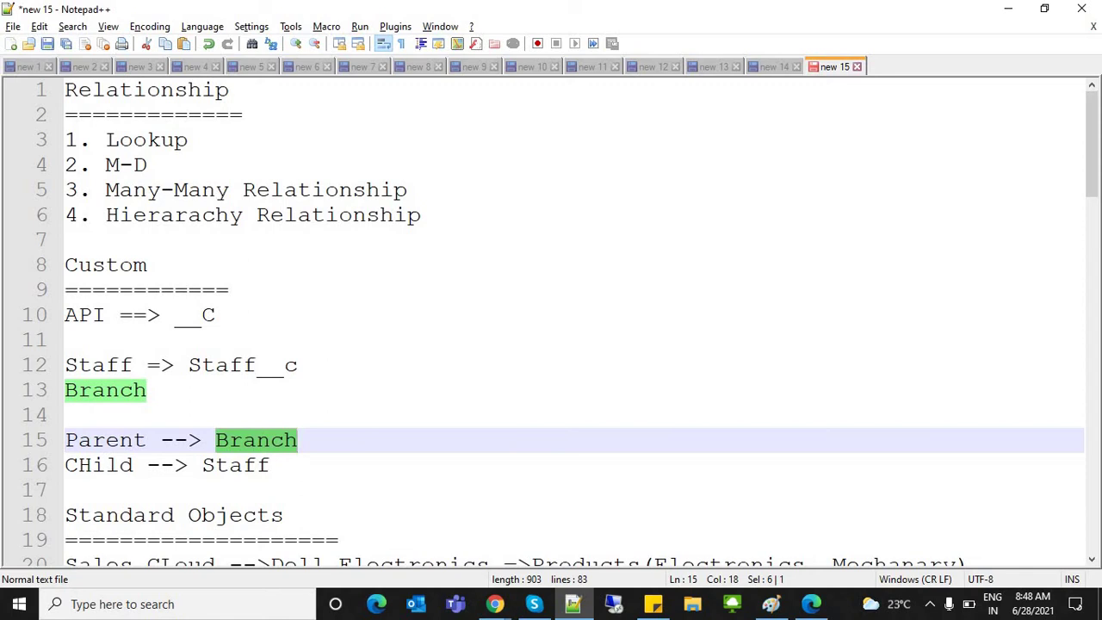
double_click(236, 465)
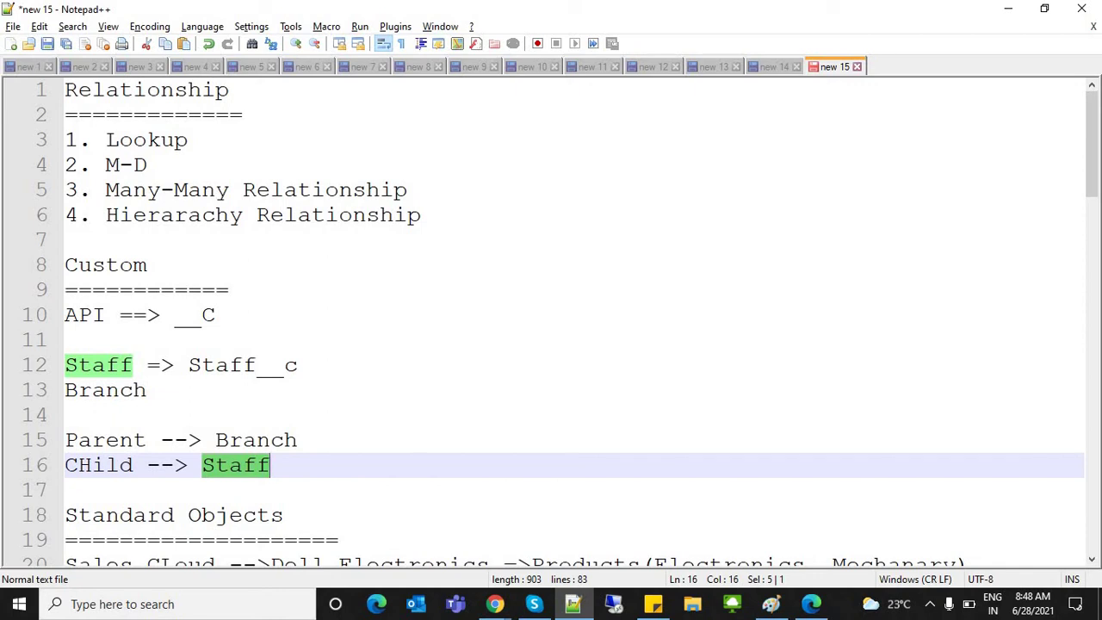
left_click(202, 440)
double_click(236, 465)
left_click(229, 465)
double_click(229, 465)
key("Right")
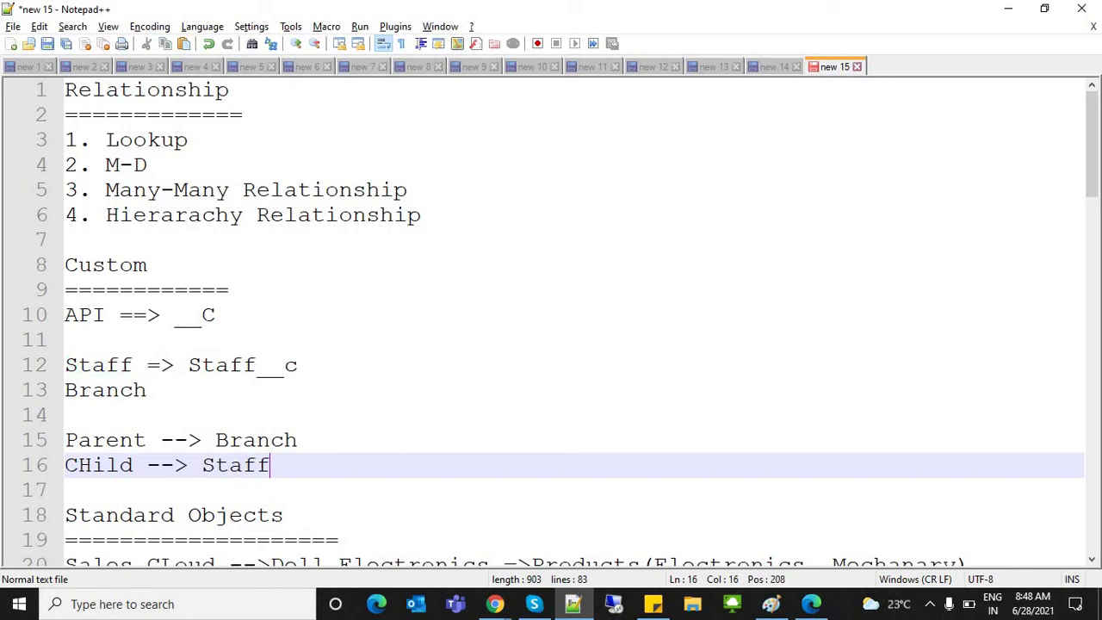
double_click(256, 440)
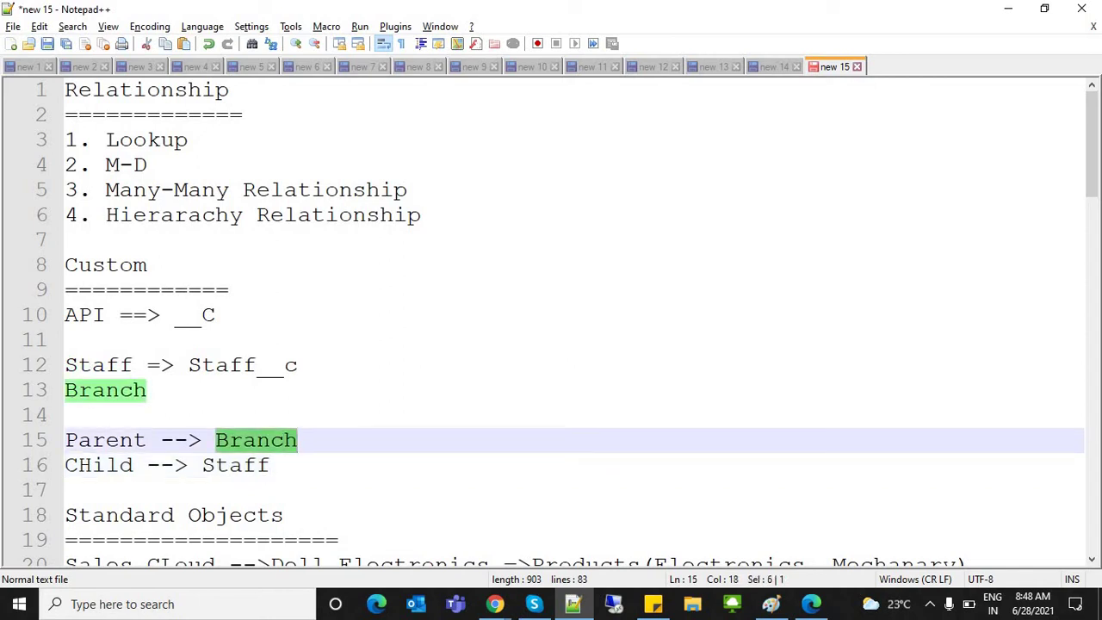
Step: Return to Salesforce's Staff list, comparing it with the Branch setup tab
key("alt+Tab")
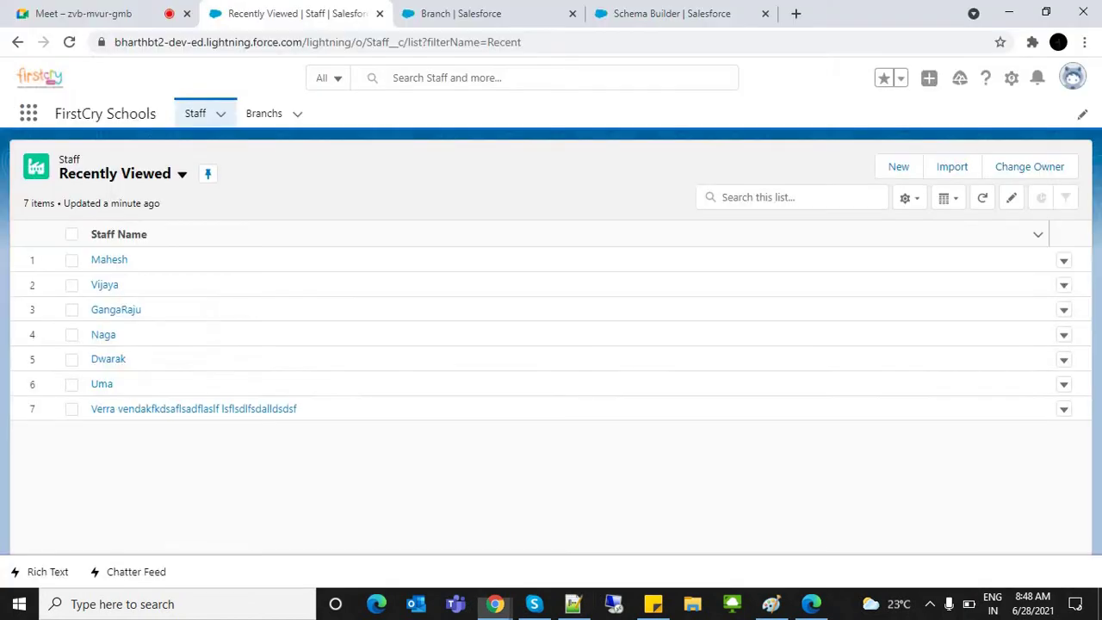
key("ctrl+Tab")
key("ctrl+shift+Tab")
key("ctrl+Tab")
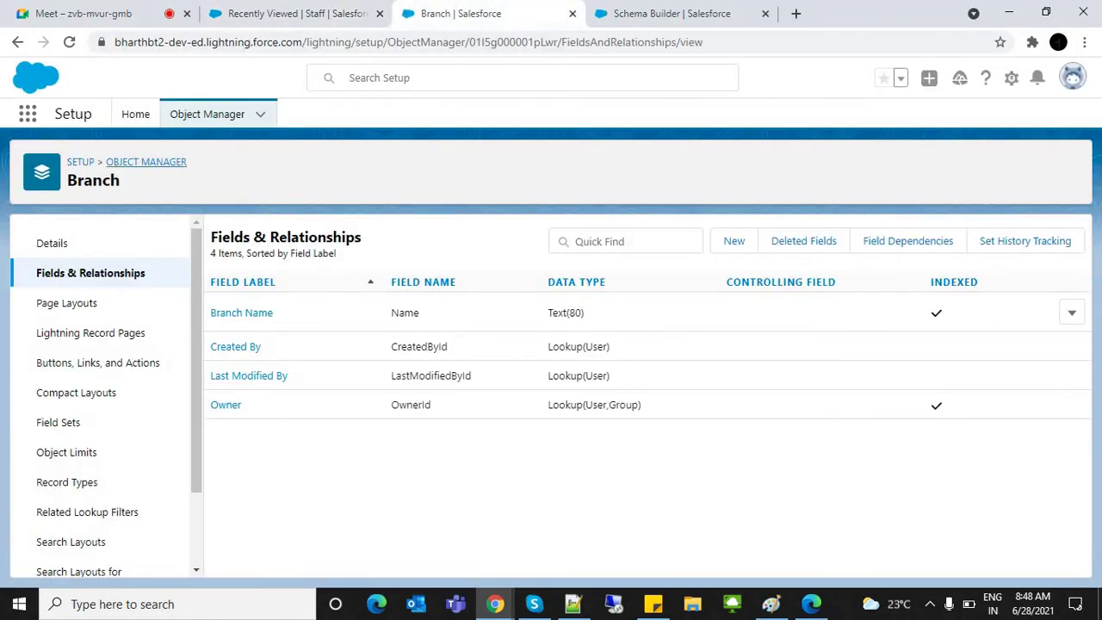
key("ctrl+shift+Tab")
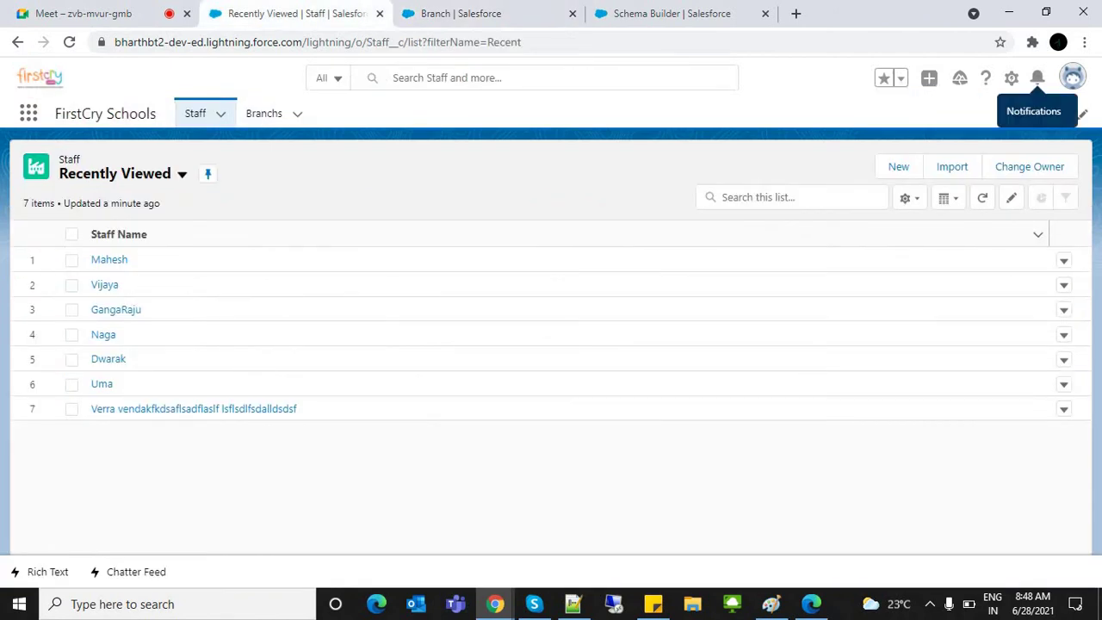
left_click(1012, 78)
left_click(461, 13)
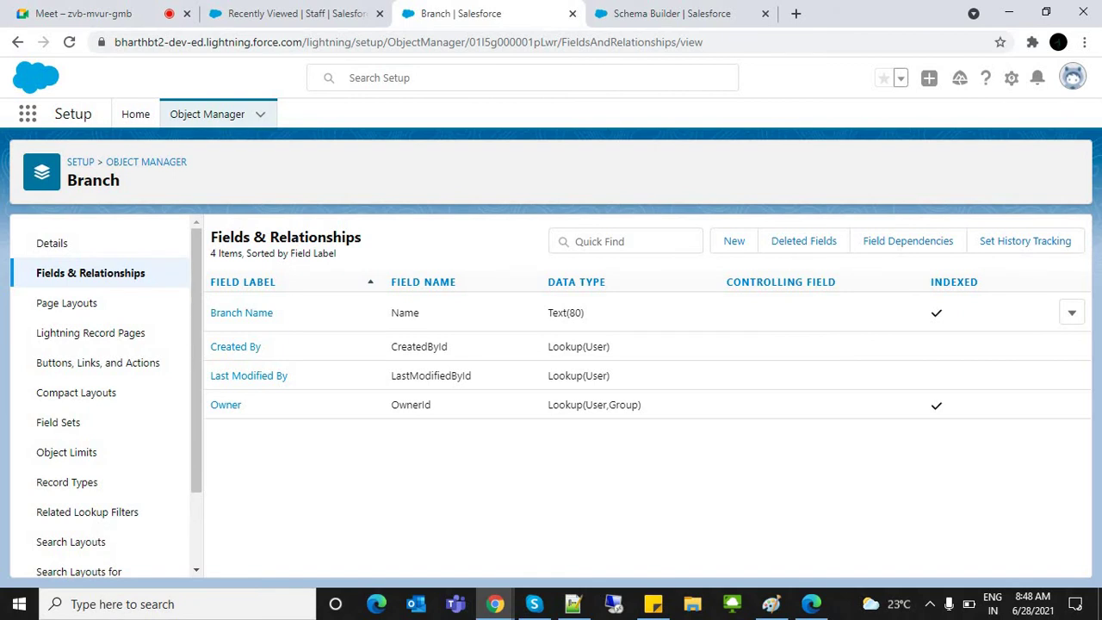
key("ctrl+shift+Tab")
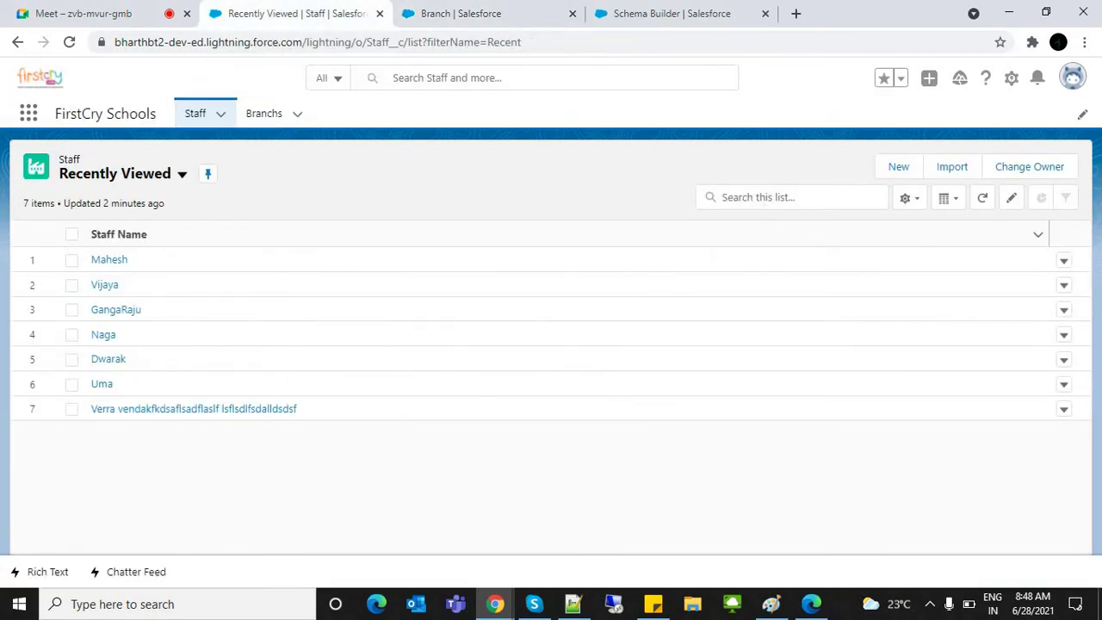
Step: Start a new custom field from the Staff object's Fields & Relationships
left_click(1012, 78)
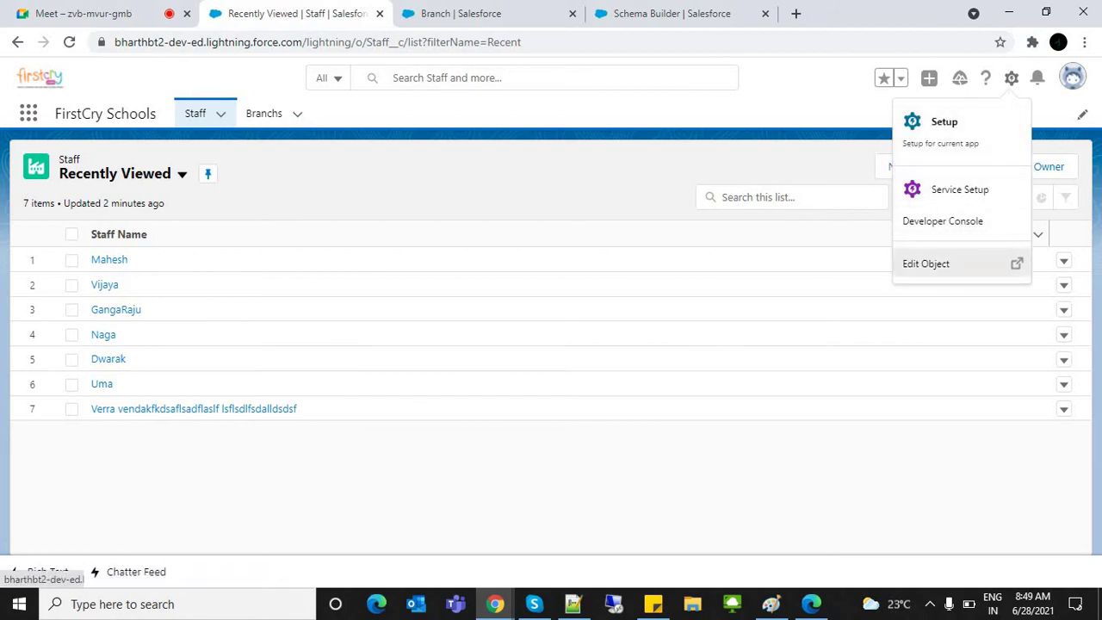
left_click(955, 263)
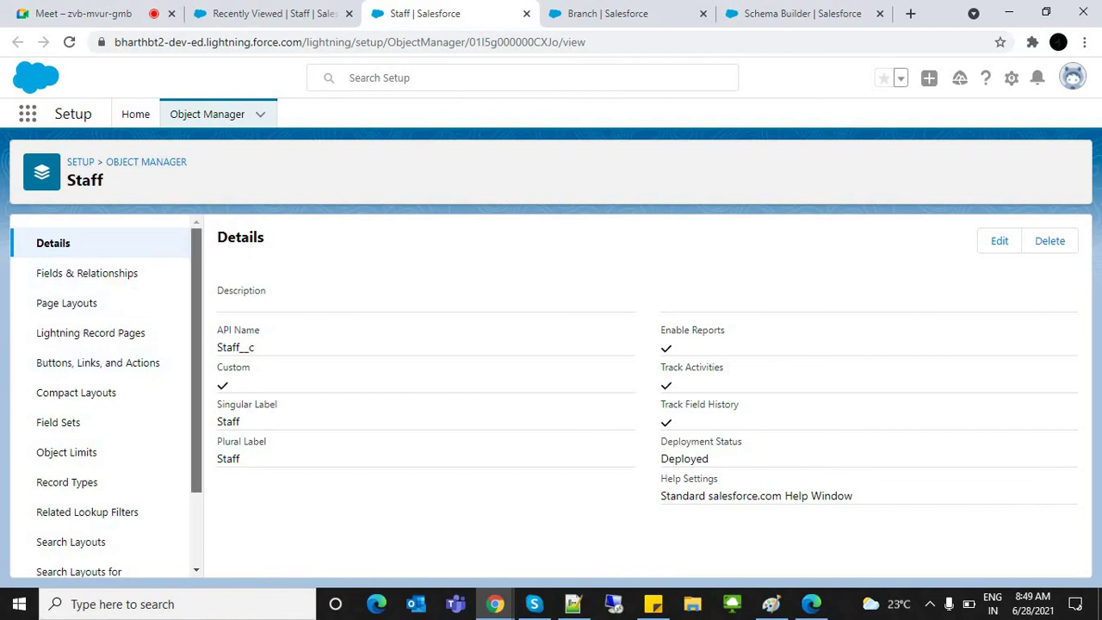
scroll(103, 333, "down", 1)
scroll(103, 332, "up", 1)
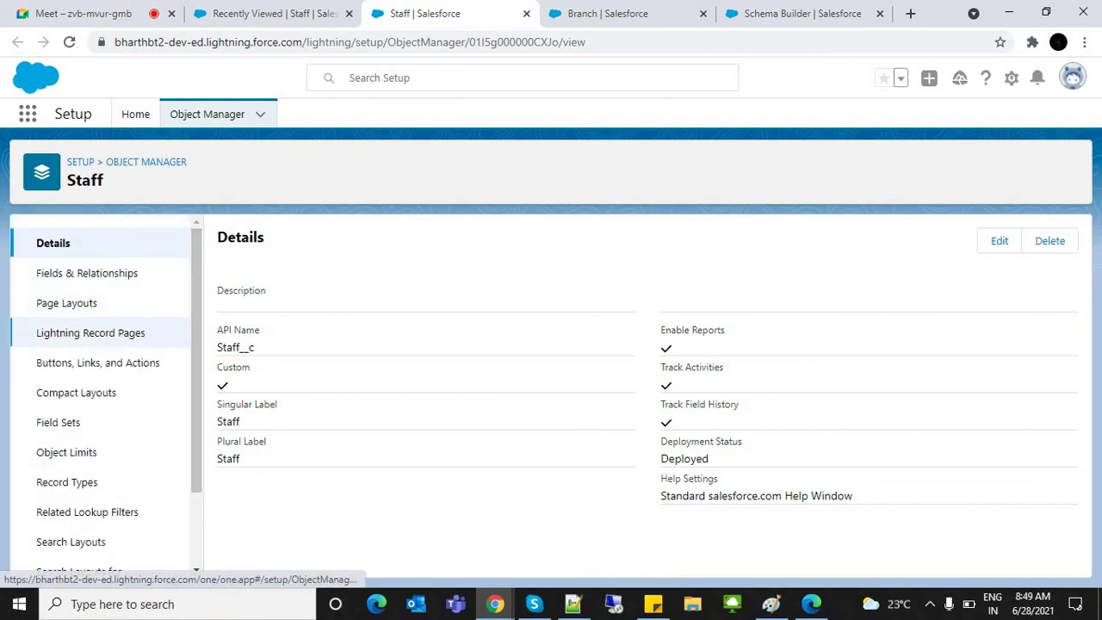
left_click(87, 273)
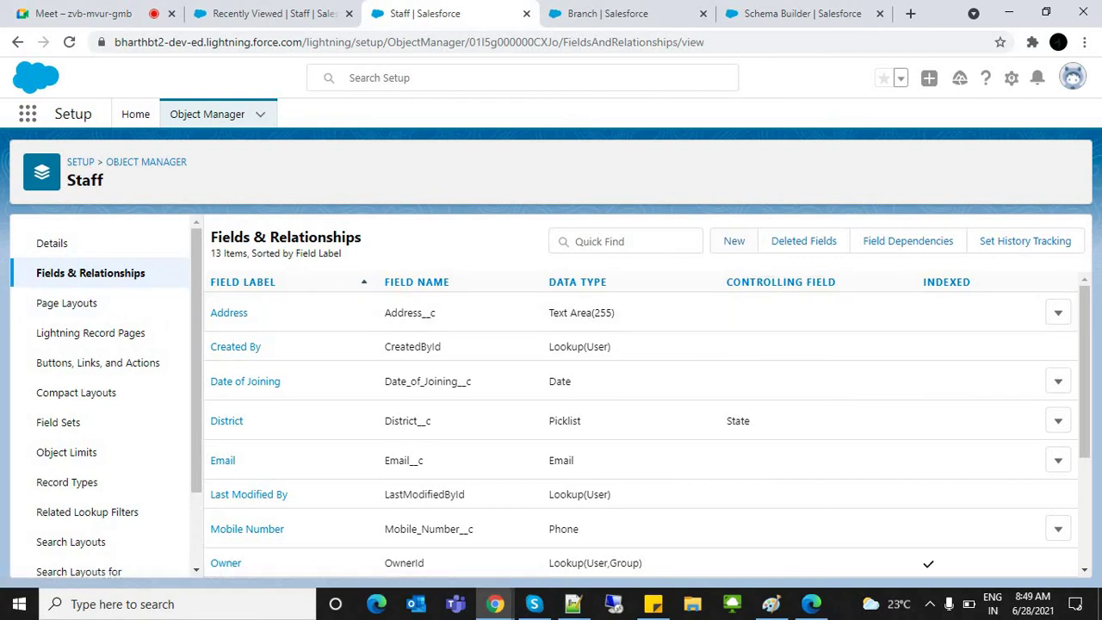
left_click(734, 242)
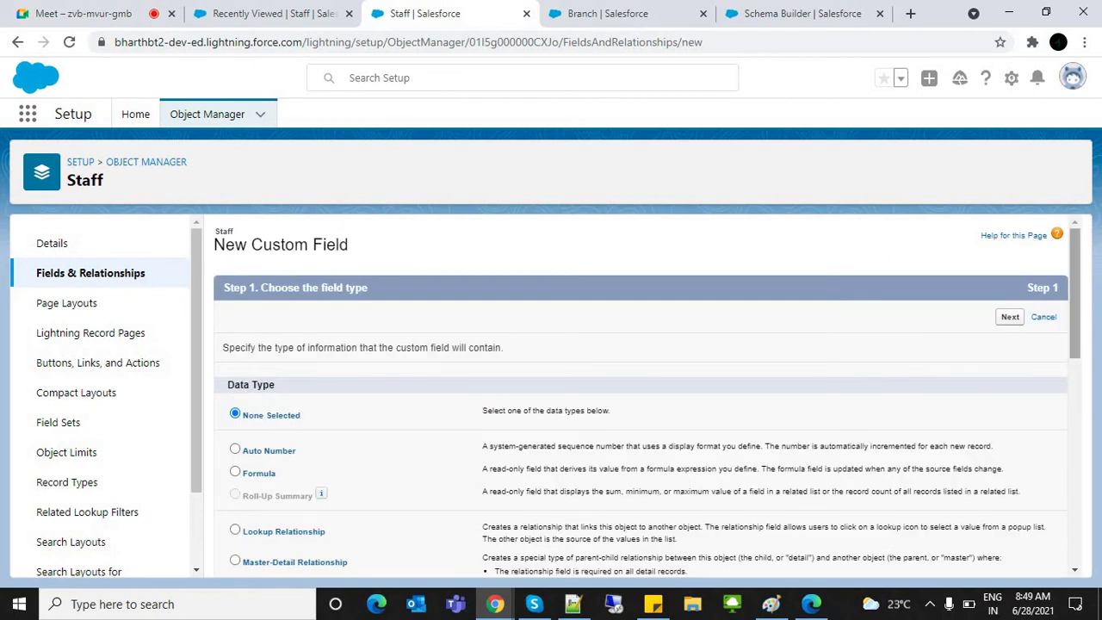
Step: Choose Lookup Relationship as the data type for the new Staff field
scroll(646, 396, "down", 4)
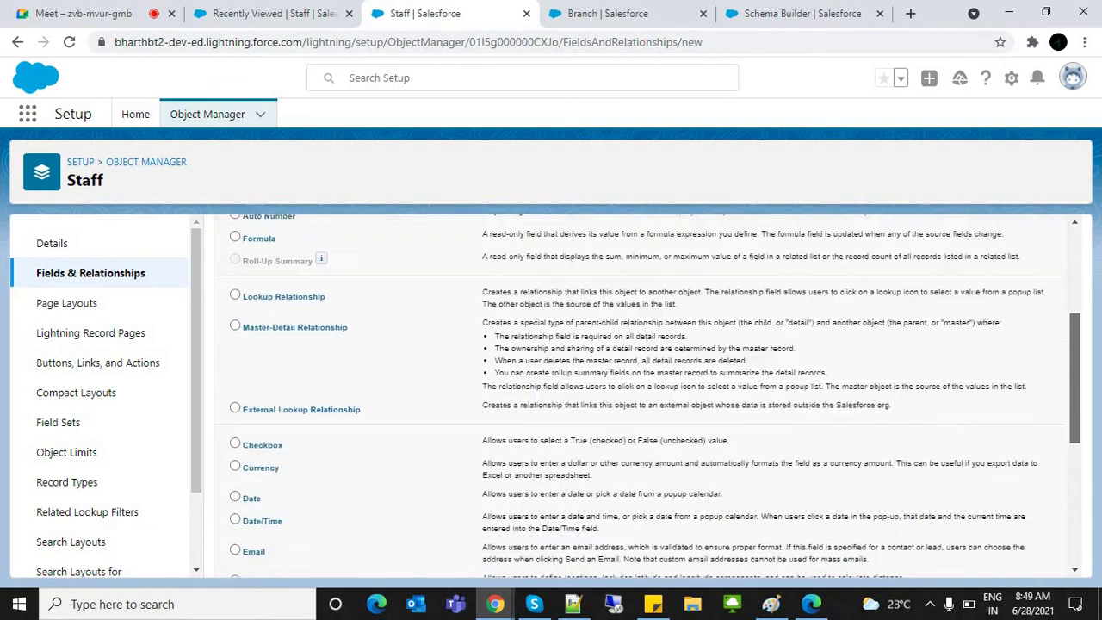
left_click_drag(242, 314, 276, 568)
left_click(276, 569)
scroll(275, 569, "down", 2)
scroll(655, 397, "down", 1)
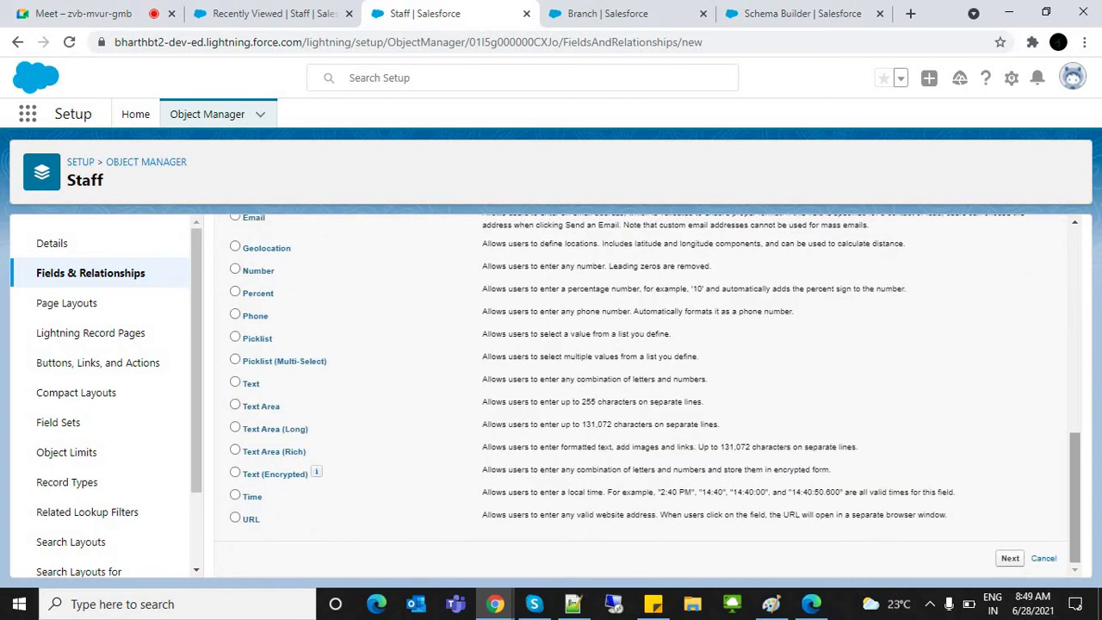
scroll(647, 394, "up", 5)
scroll(648, 395, "up", 1)
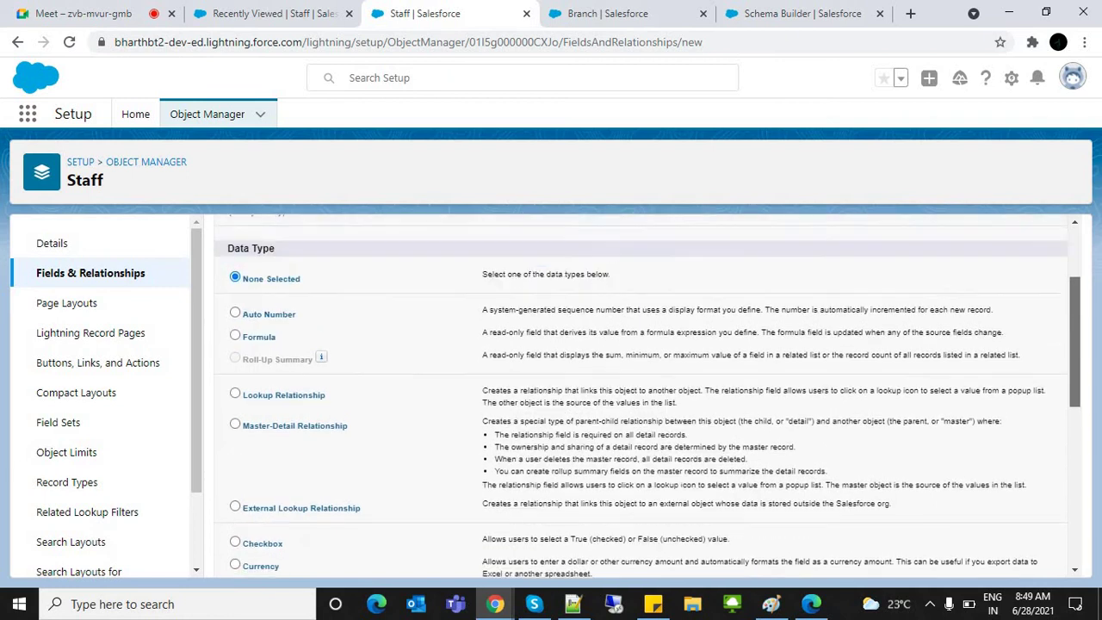
scroll(648, 394, "down", 2)
left_click(235, 275)
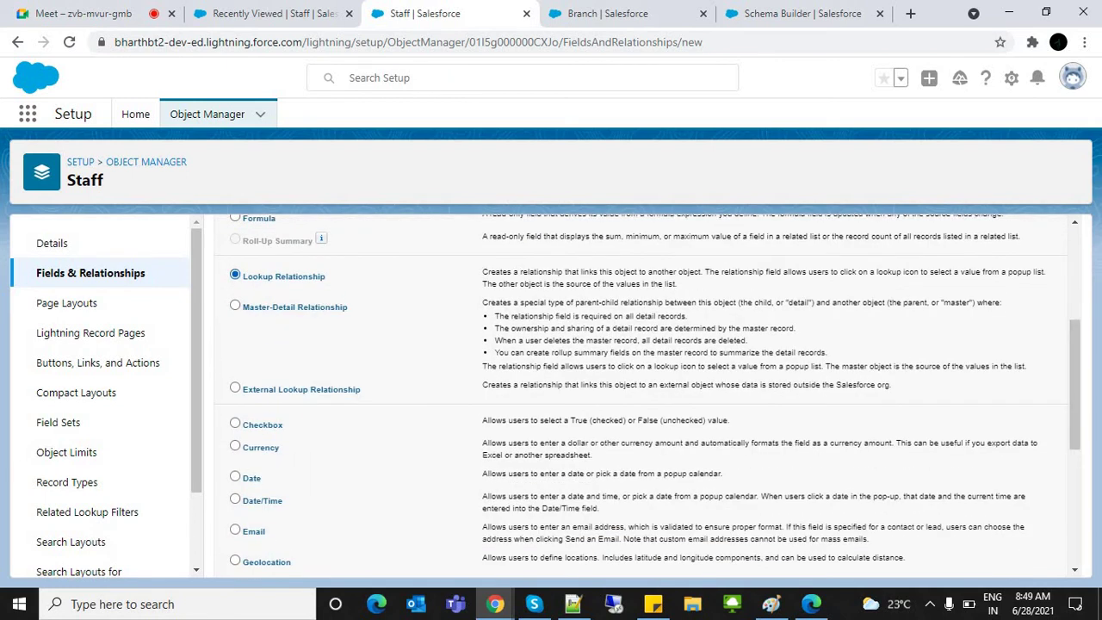
left_click_drag(326, 276, 243, 276)
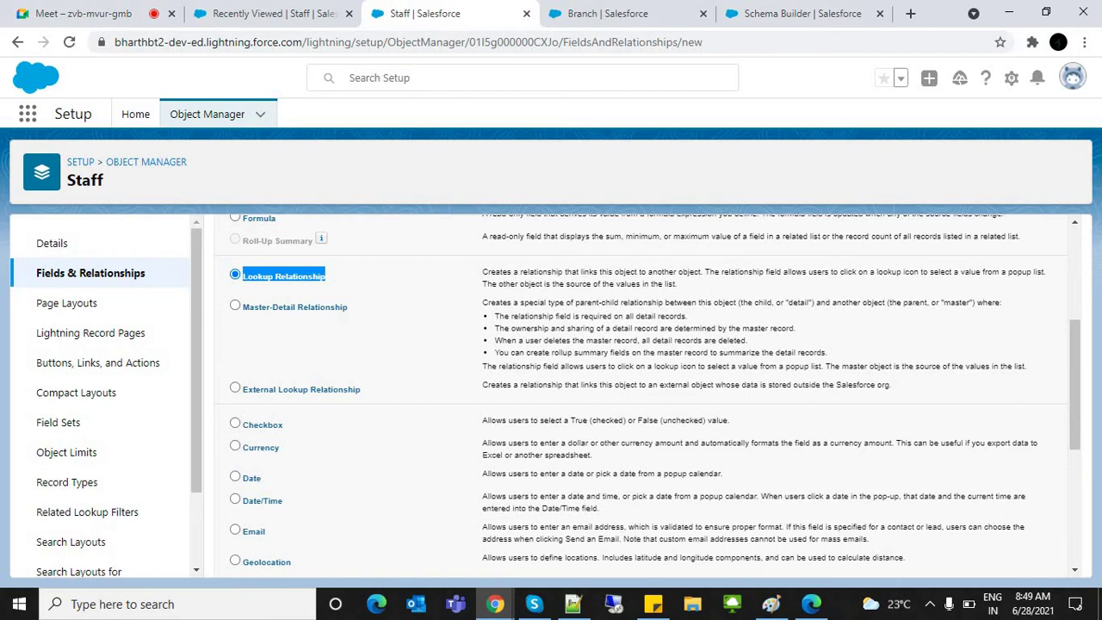
scroll(648, 396, "up", 2)
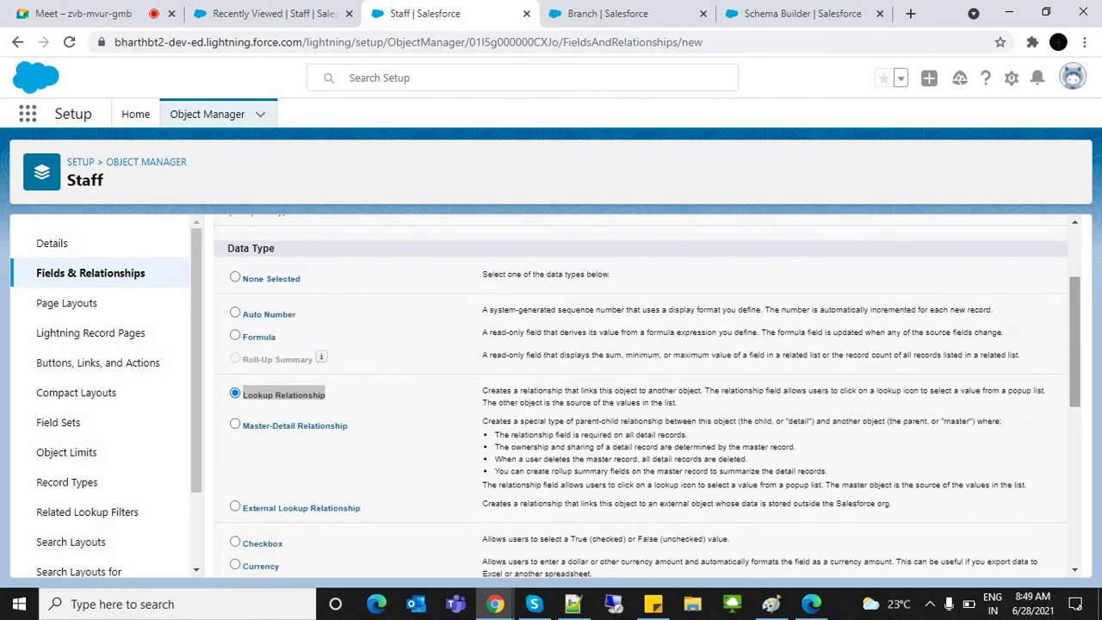
scroll(647, 396, "up", 1)
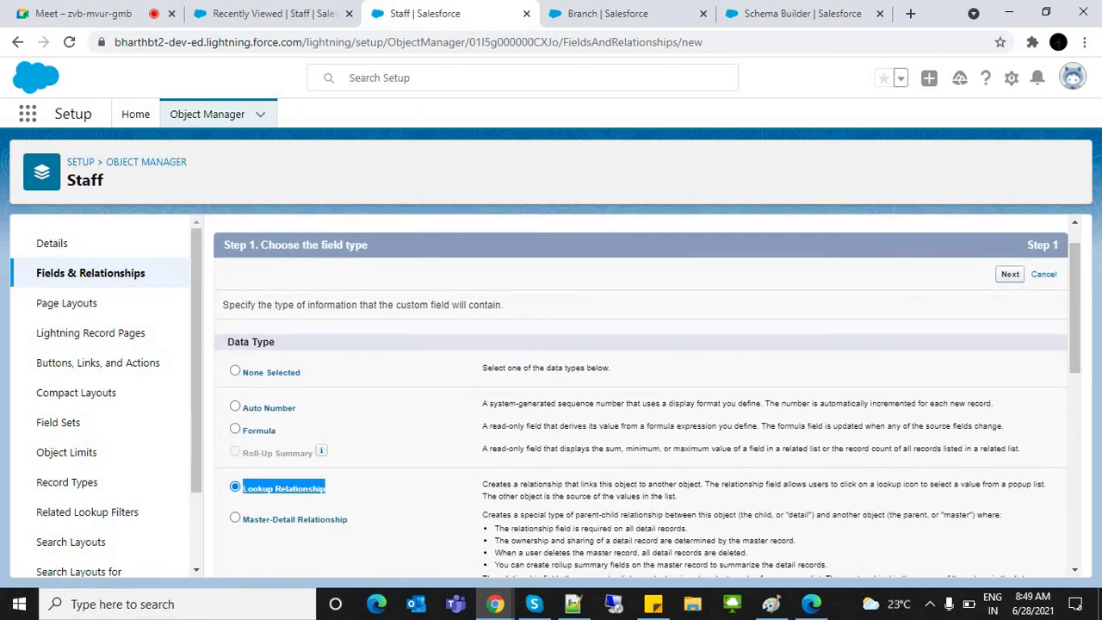
left_click(1010, 274)
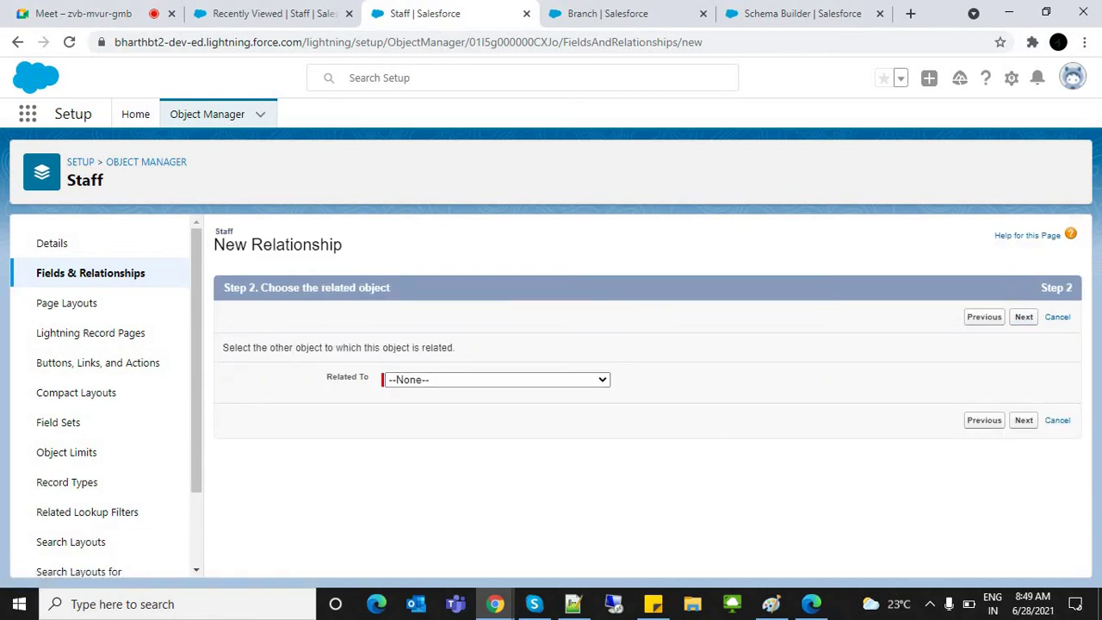
Step: Relate the lookup to Branch, keep the label Branch, accept the remaining defaults and save
left_click(496, 379)
scroll(491, 241, "down", 1)
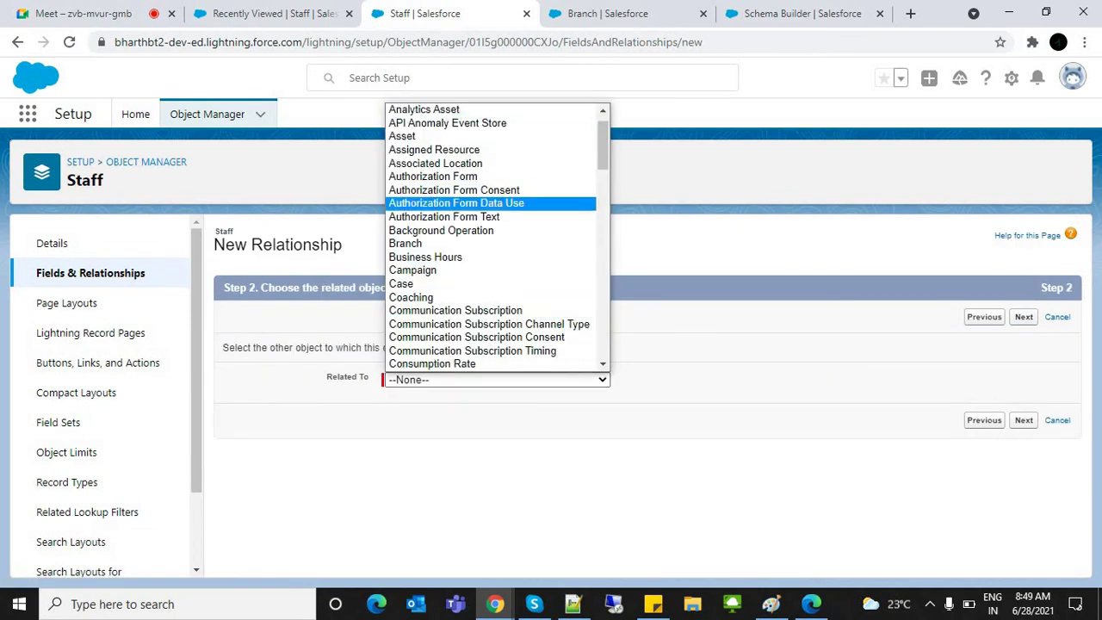
left_click_drag(602, 145, 603, 121)
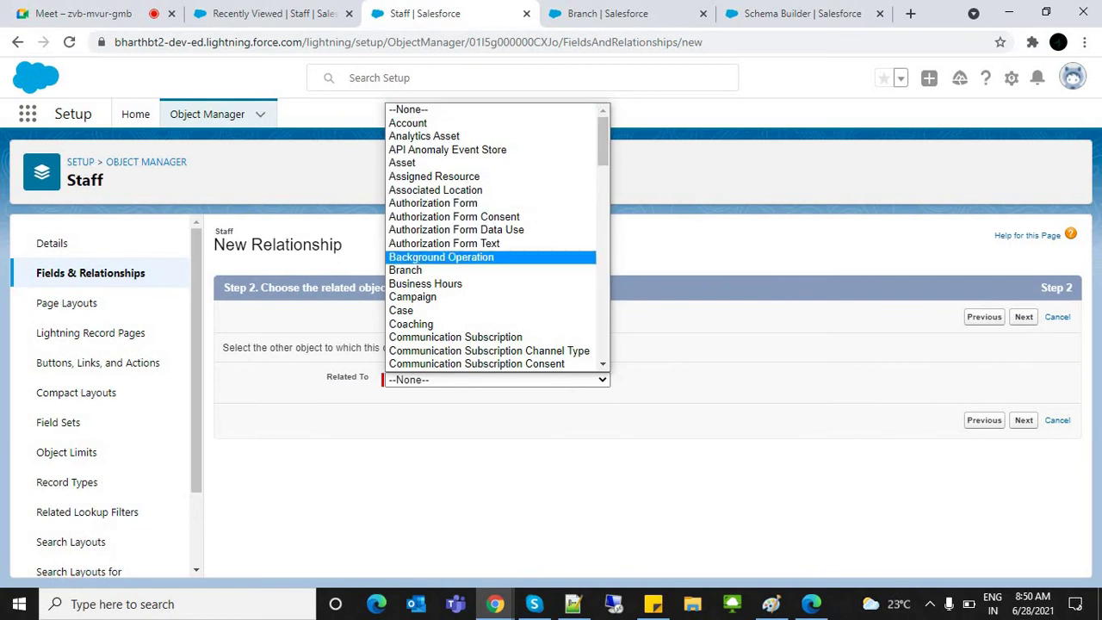
left_click(422, 271)
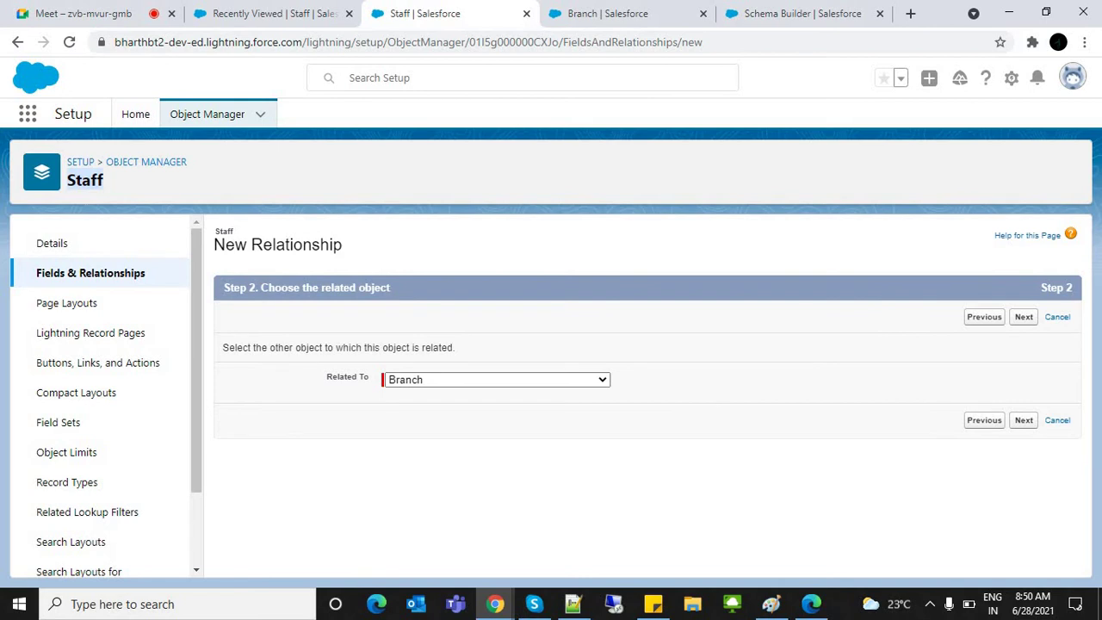
key("Return")
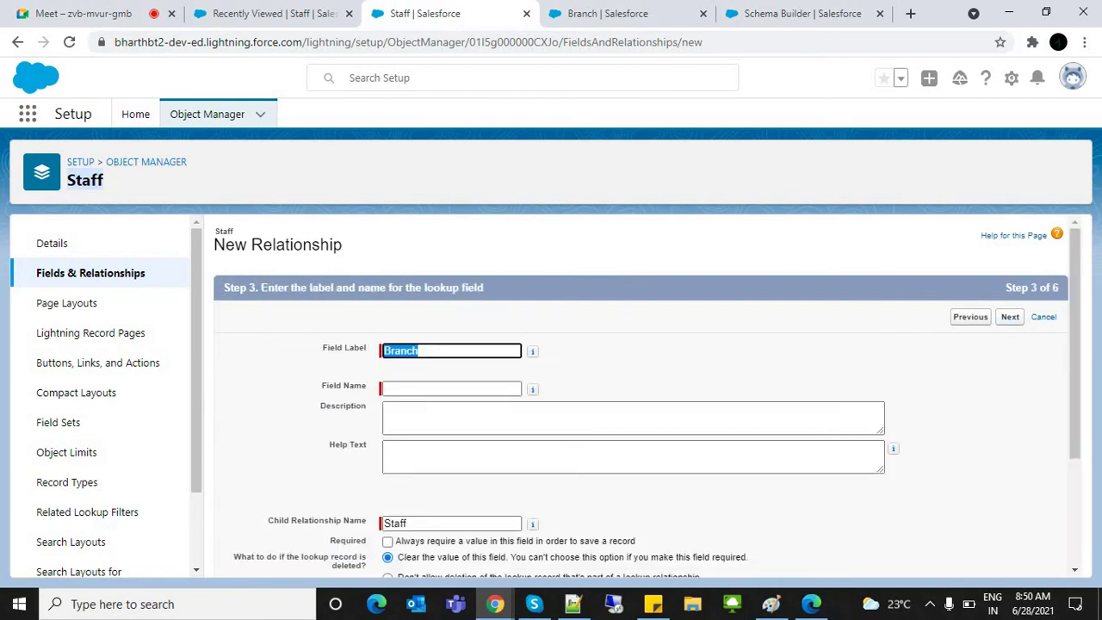
key("Return")
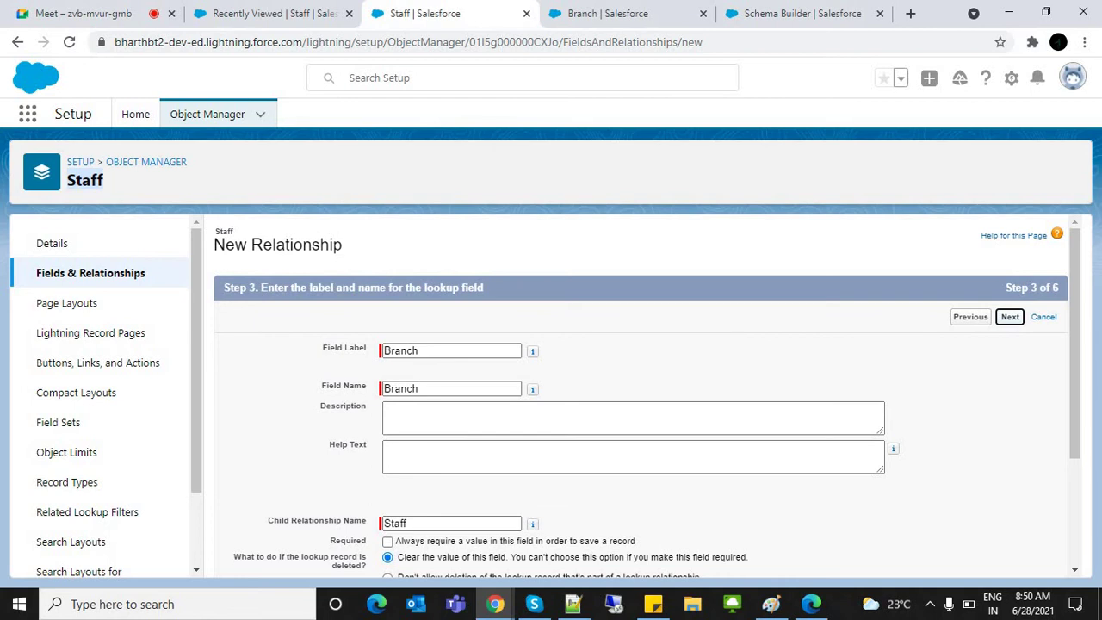
key("Return")
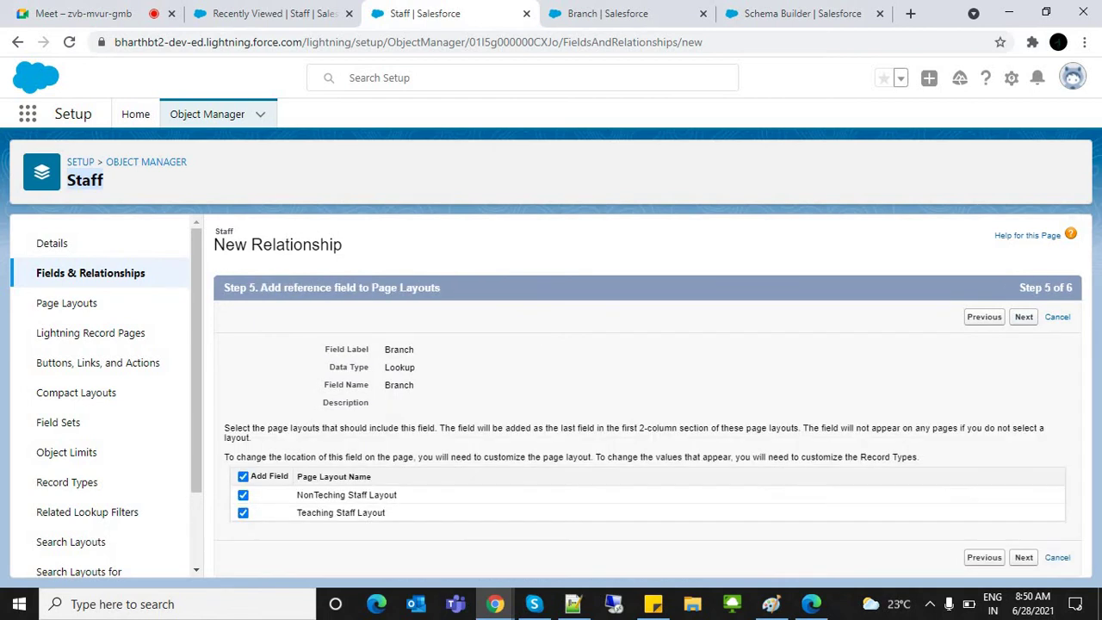
key("Return")
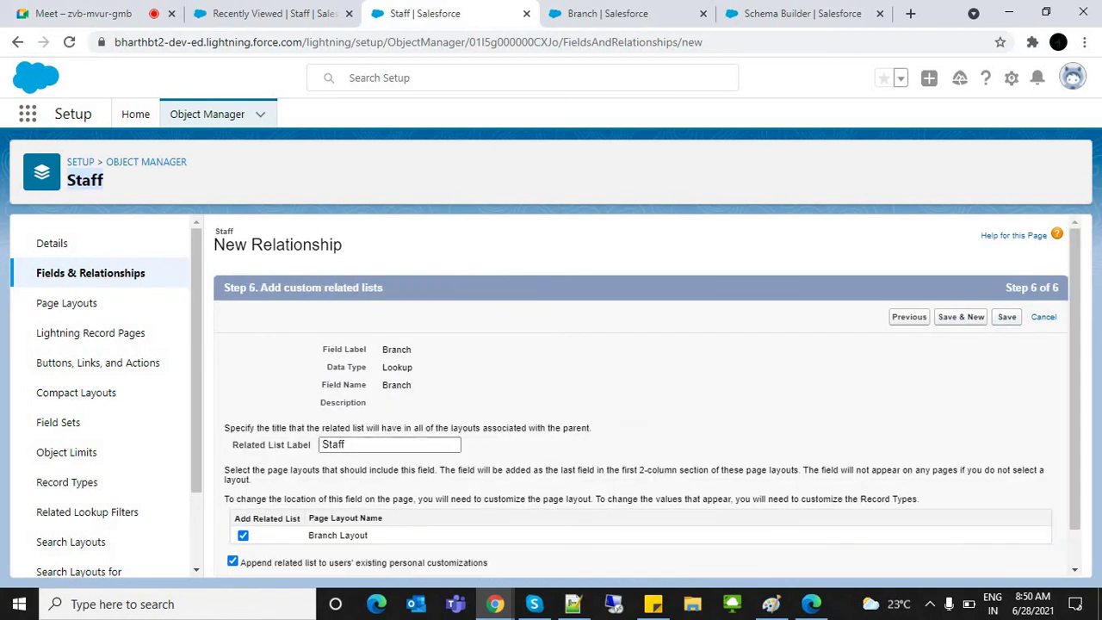
key("Return")
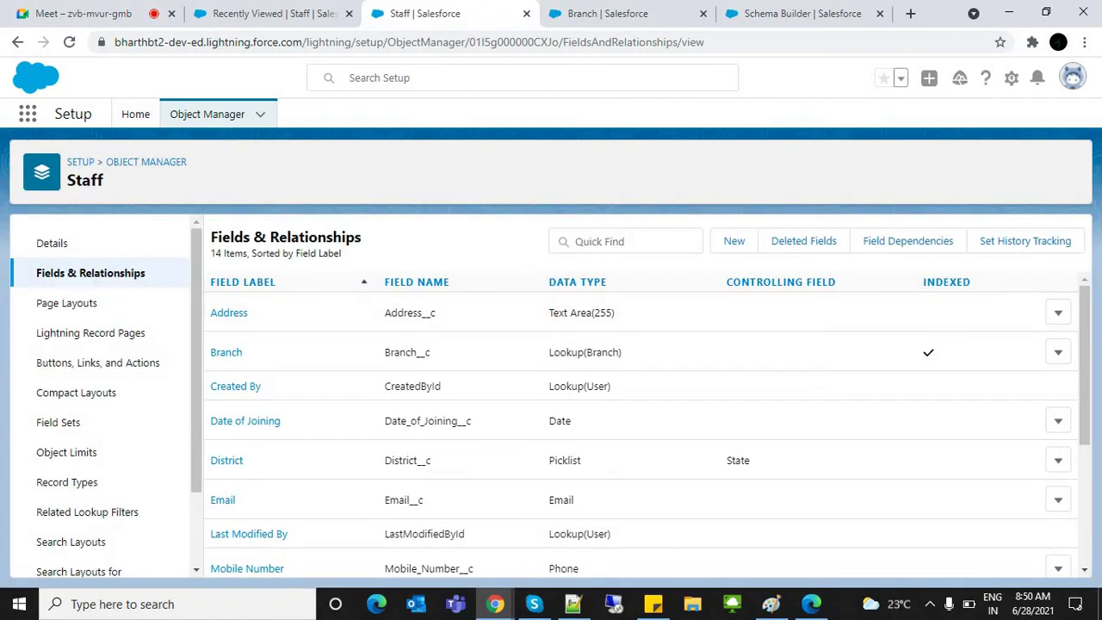
scroll(645, 422, "down", 3)
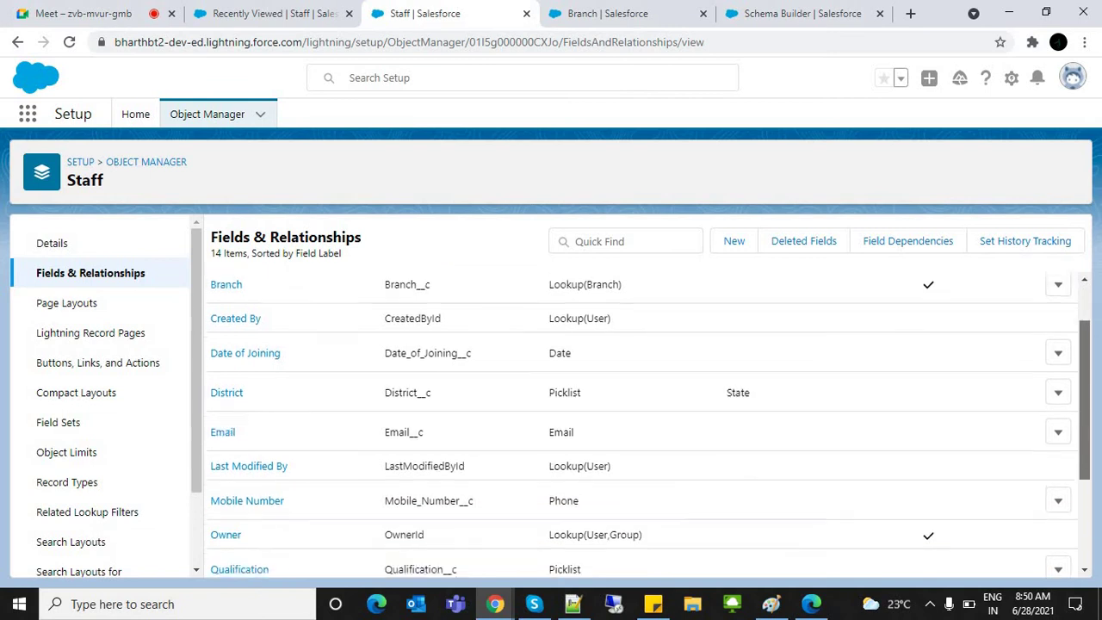
scroll(646, 431, "down", 2)
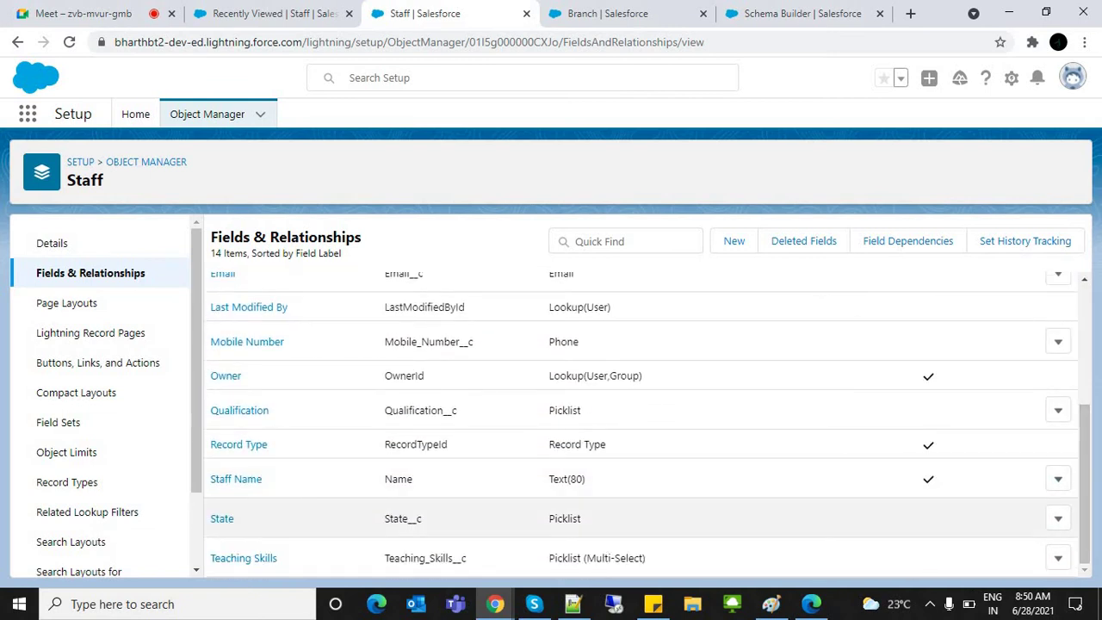
scroll(646, 479, "up", 5)
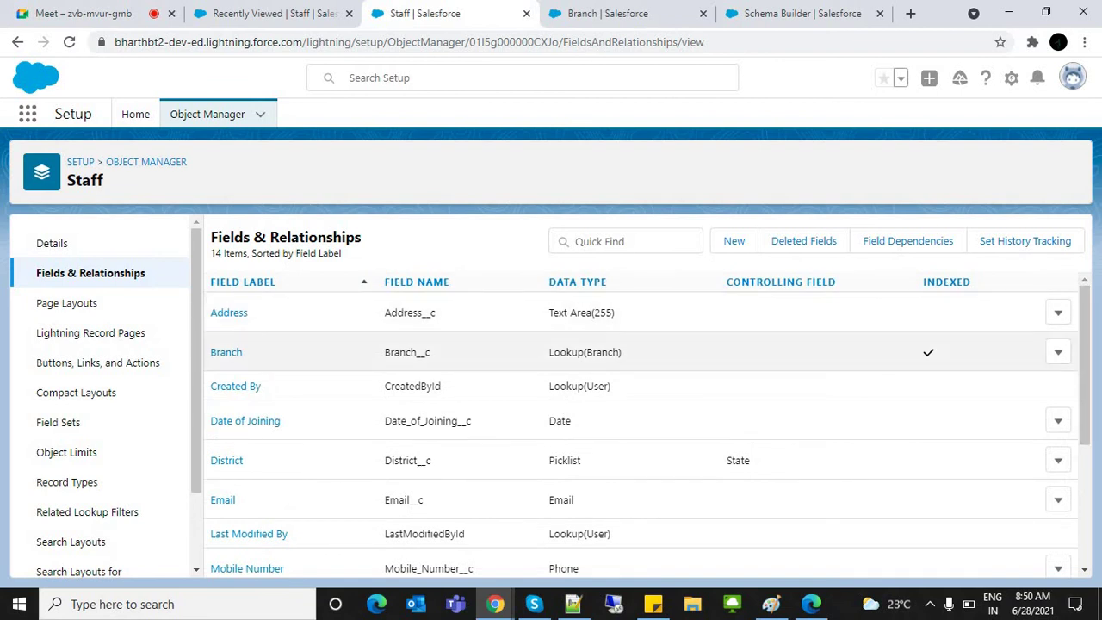
double_click(406, 353)
left_click_drag(549, 352, 622, 352)
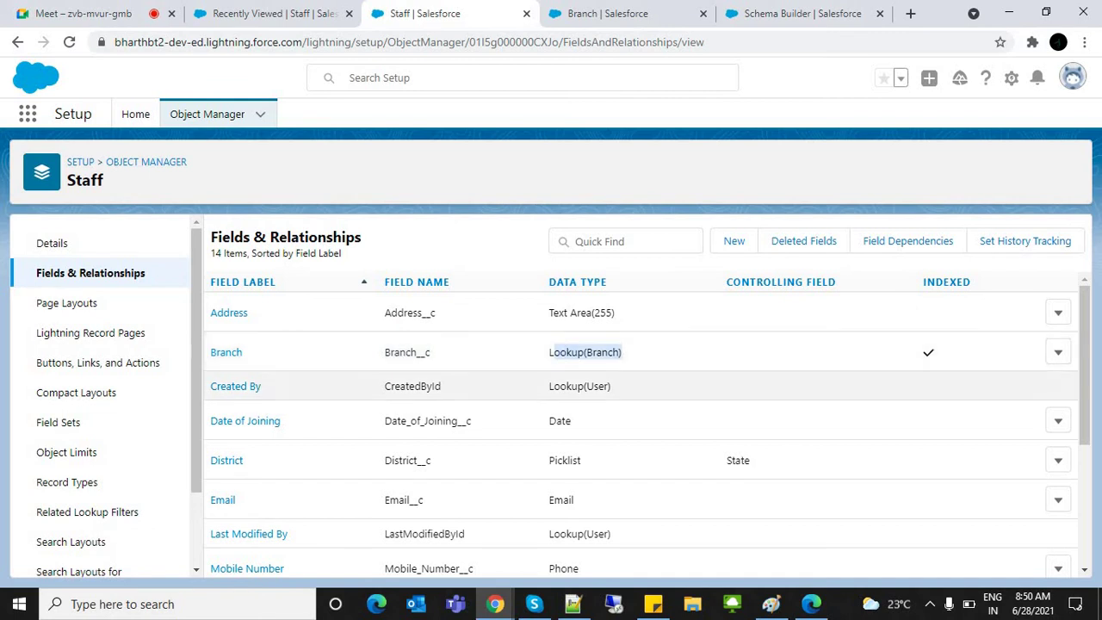
left_click_drag(549, 312, 614, 312)
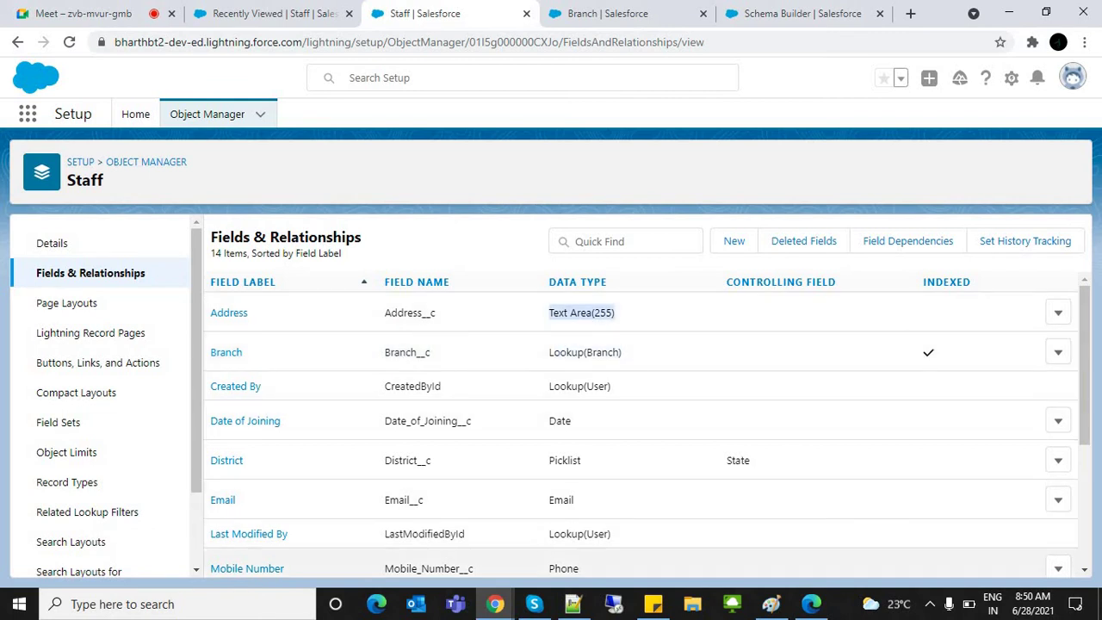
left_click_drag(550, 352, 584, 352)
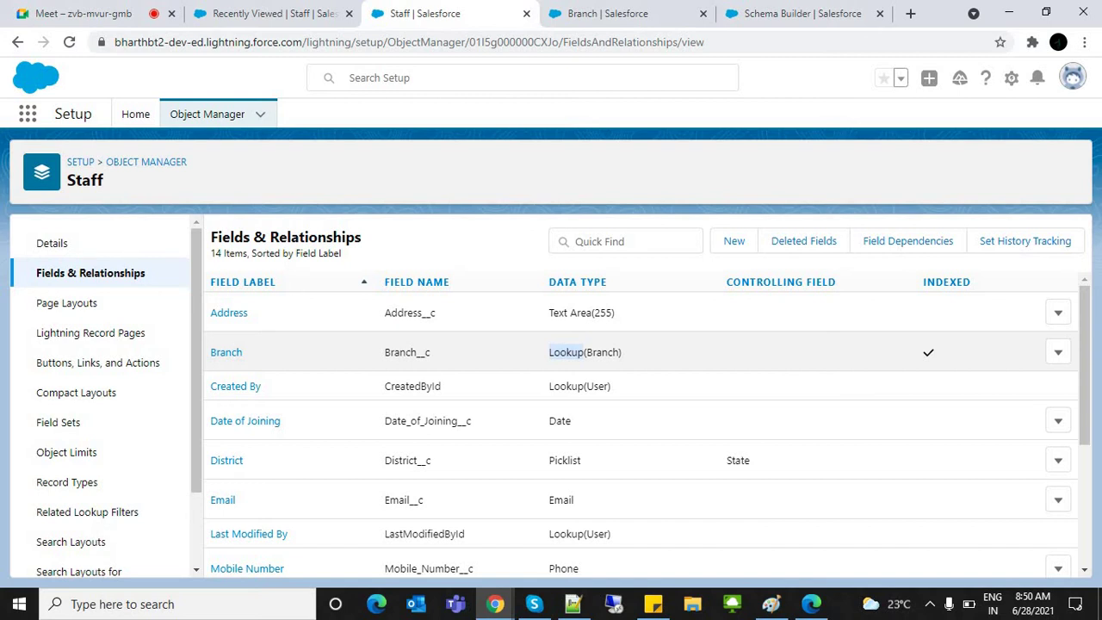
left_click_drag(583, 352, 622, 353)
Step: Preview a new Teaching Staff record form, then close it without saving
left_click(274, 13)
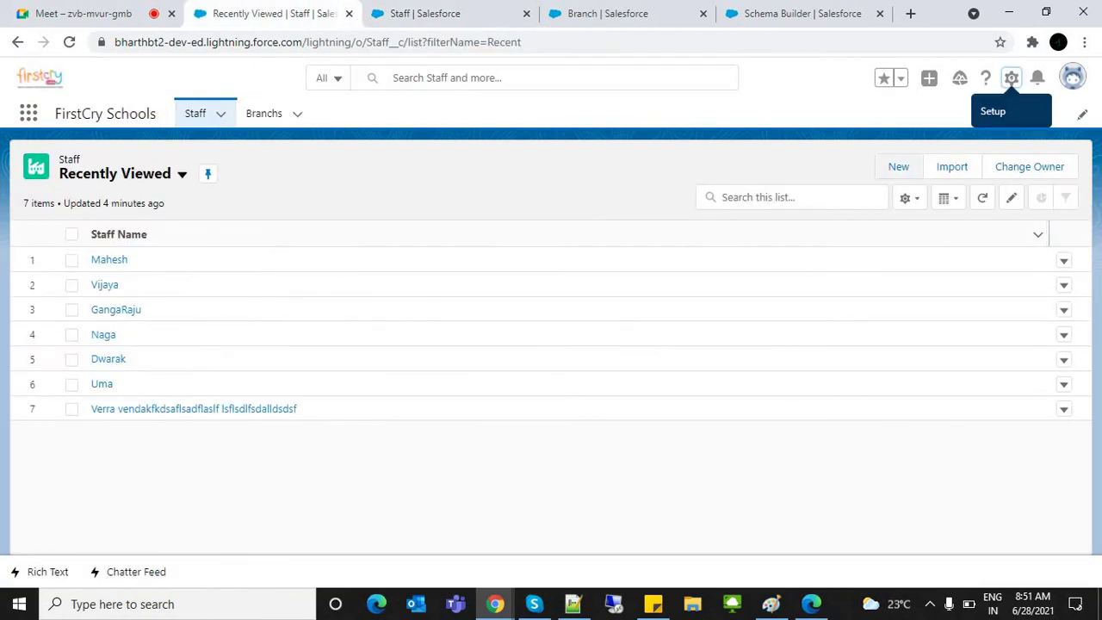
left_click(898, 167)
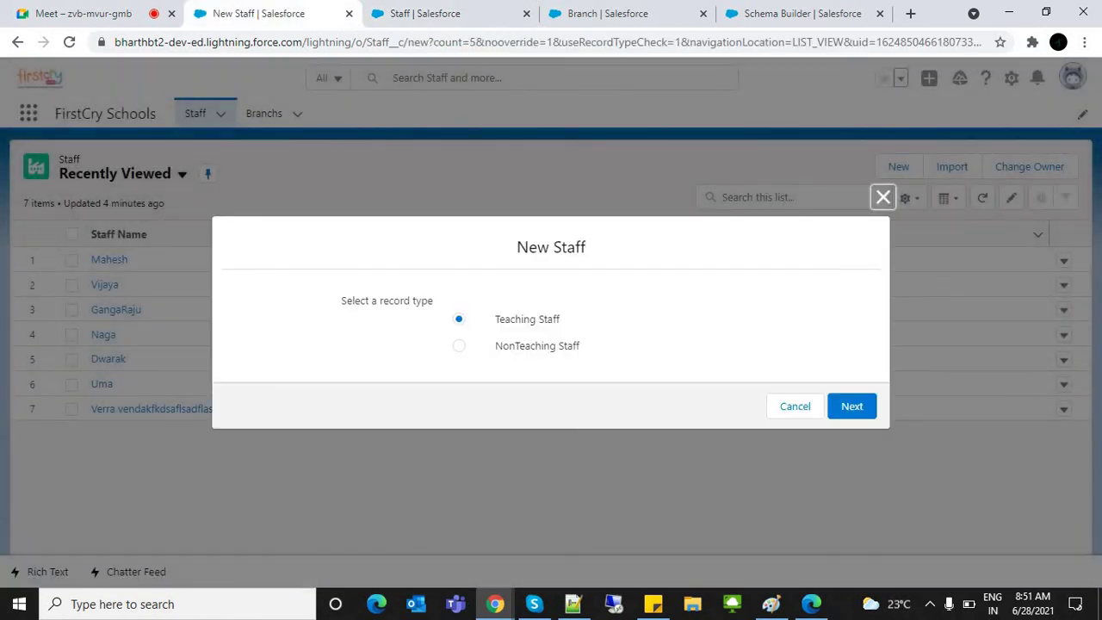
left_click(852, 405)
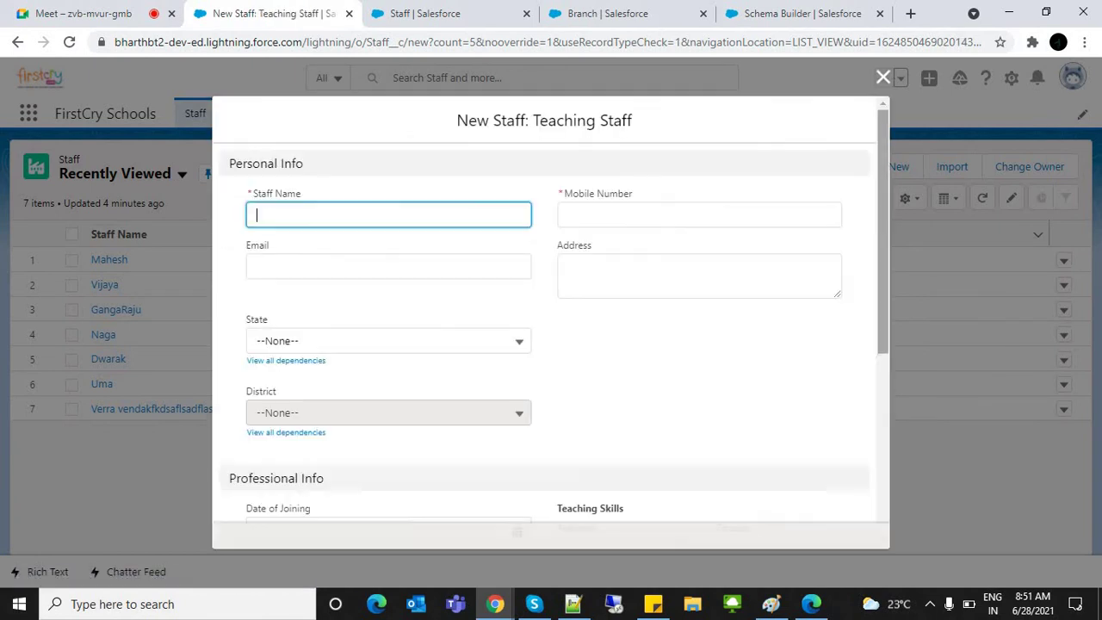
scroll(544, 301, "down", 5)
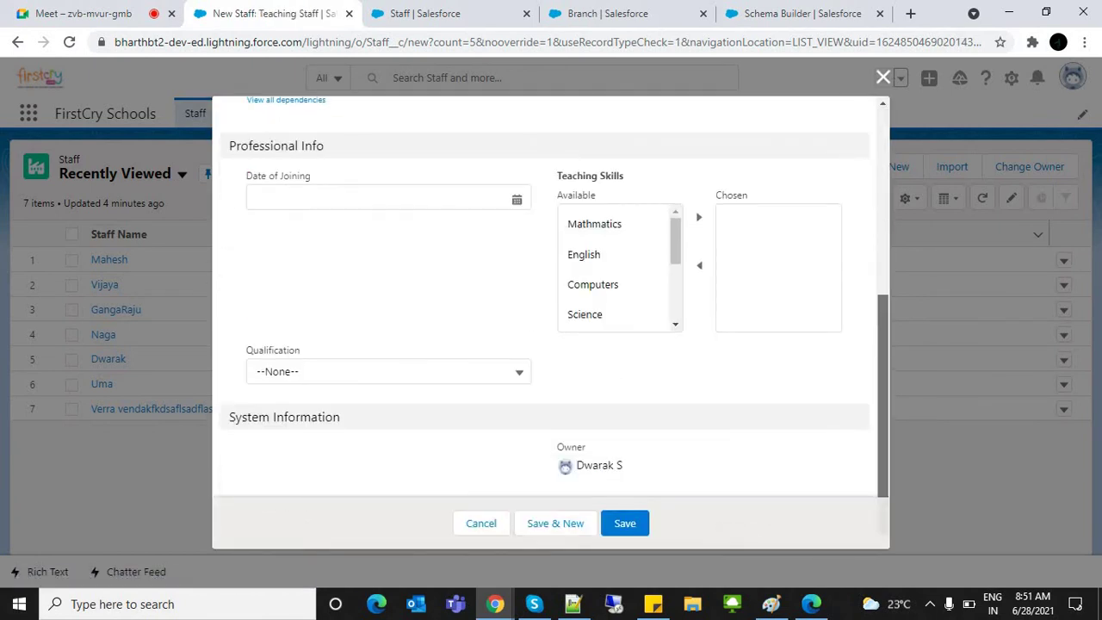
scroll(545, 302, "up", 5)
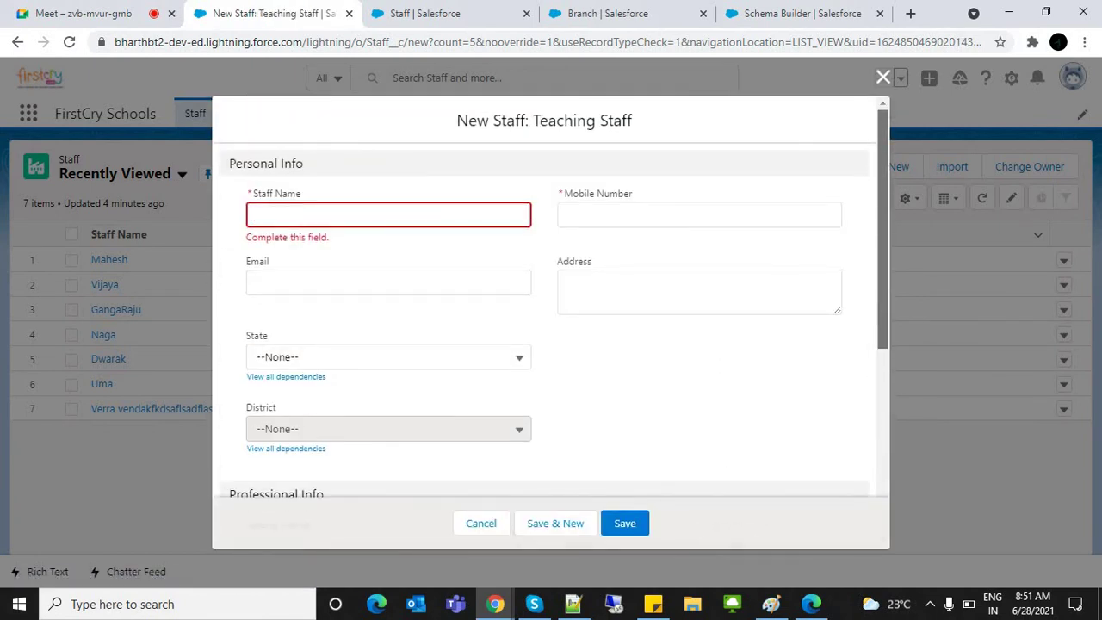
scroll(551, 298, "down", 1)
left_click(882, 77)
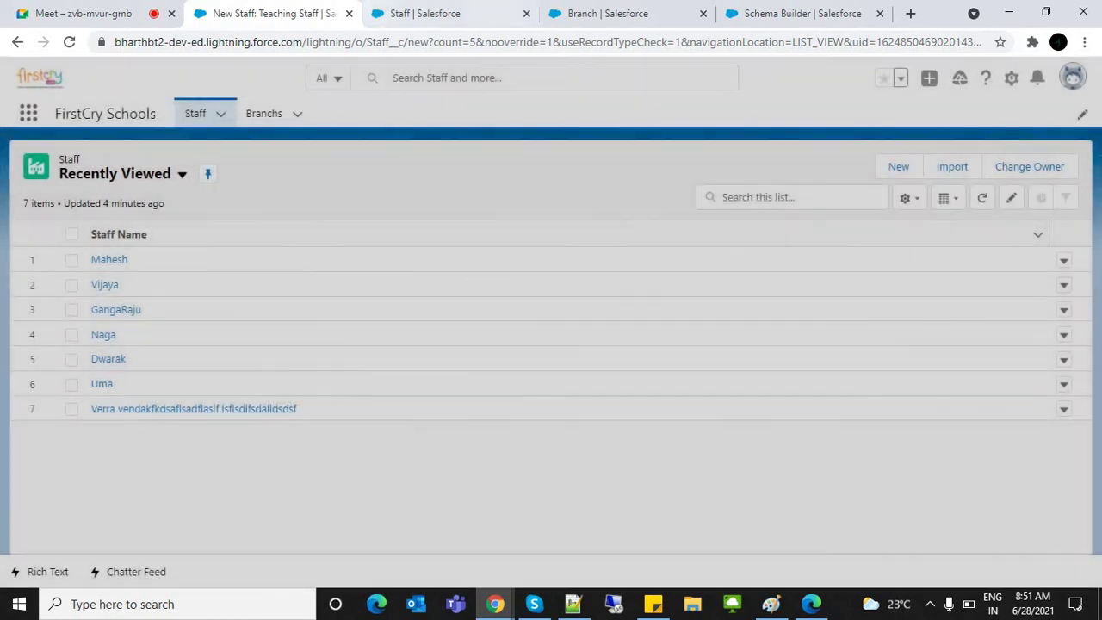
Step: In Teaching Staff Layout, place the Branch field under Address and save the layout
left_click(422, 12)
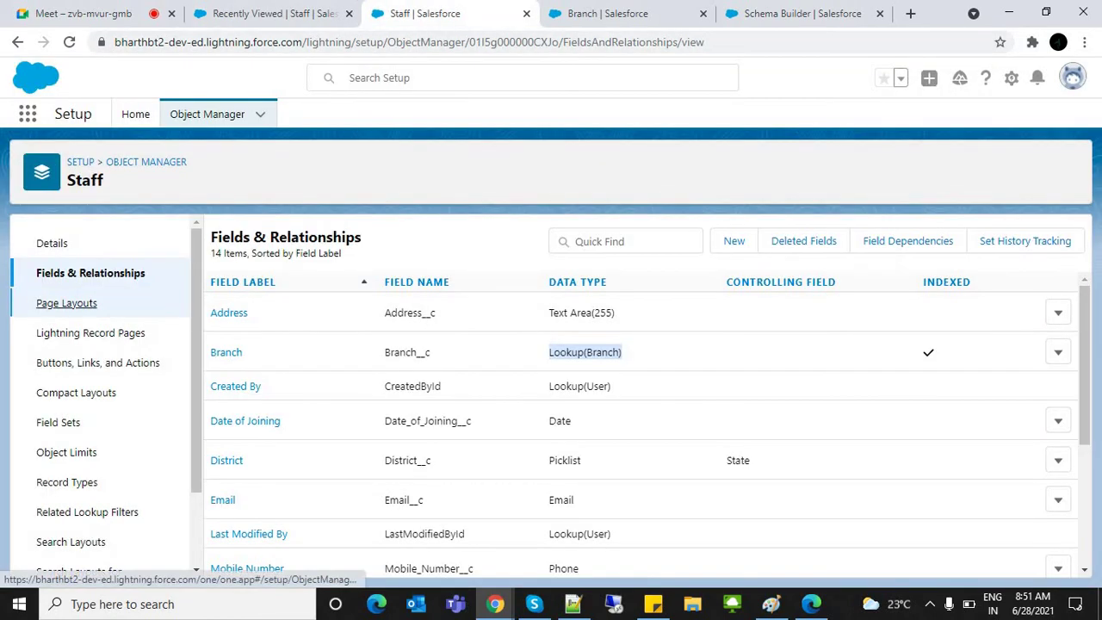
left_click(66, 303)
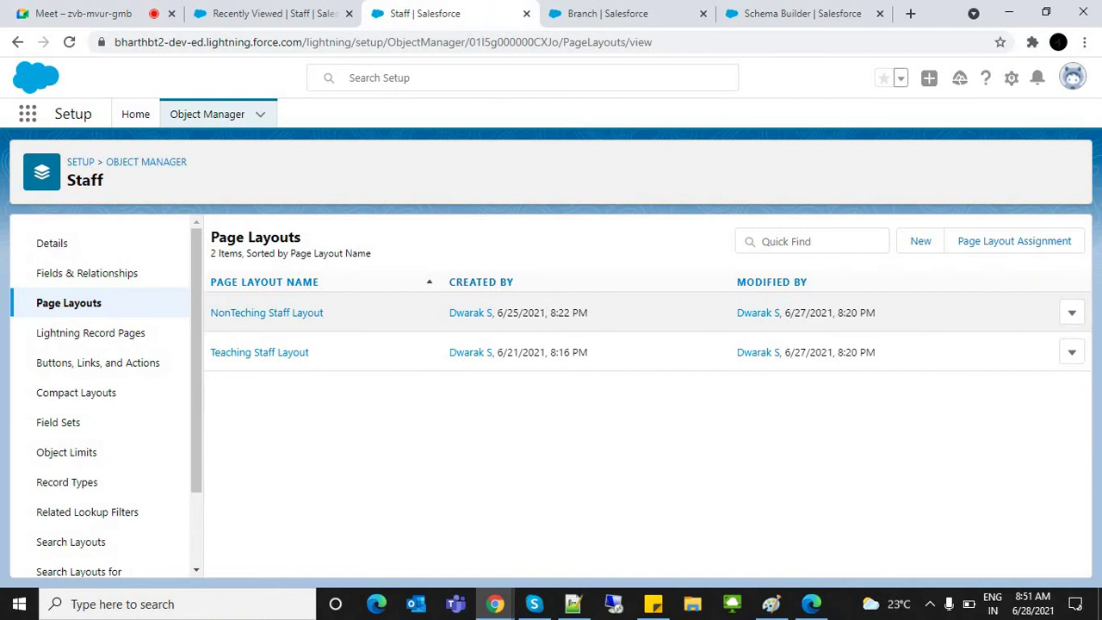
left_click(258, 353)
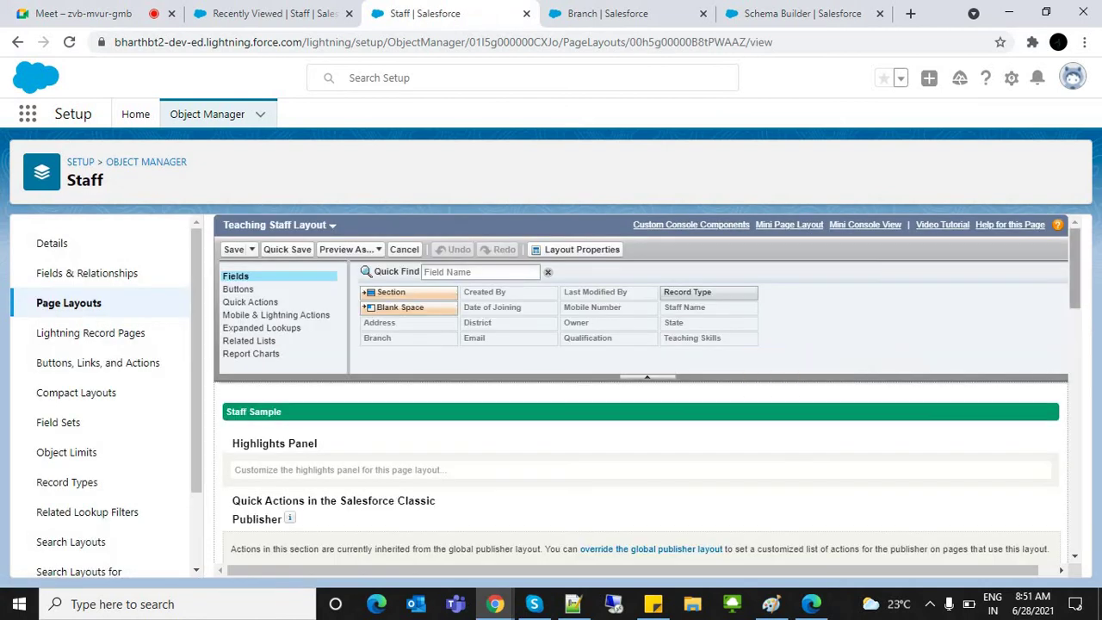
scroll(641, 431, "down", 8)
scroll(517, 441, "up", 1)
left_click_drag(321, 440, 732, 413)
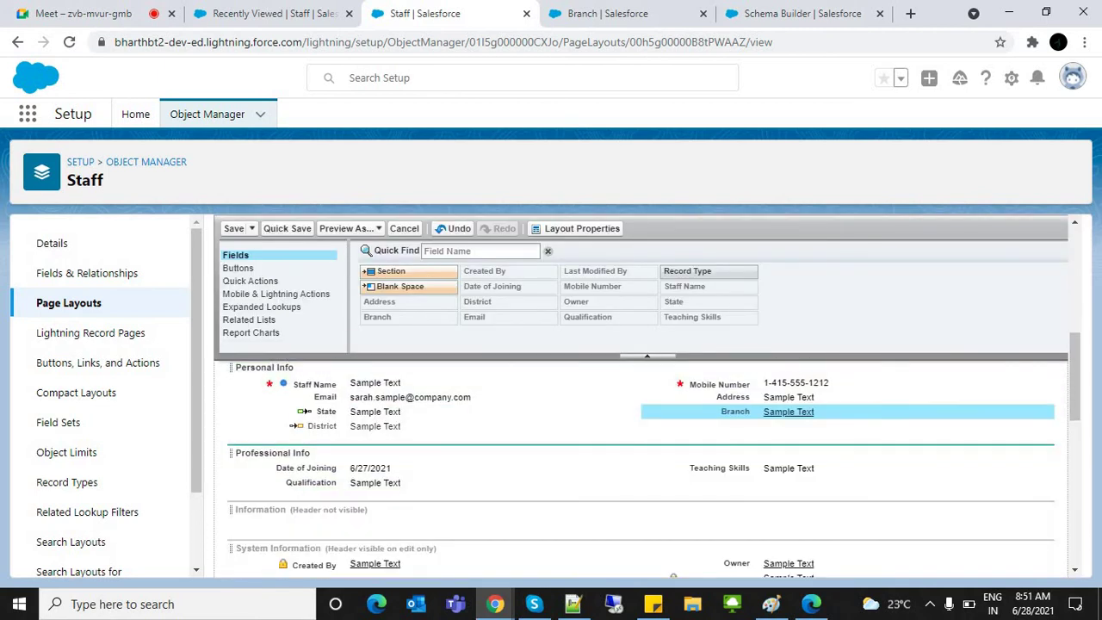
left_click(233, 228)
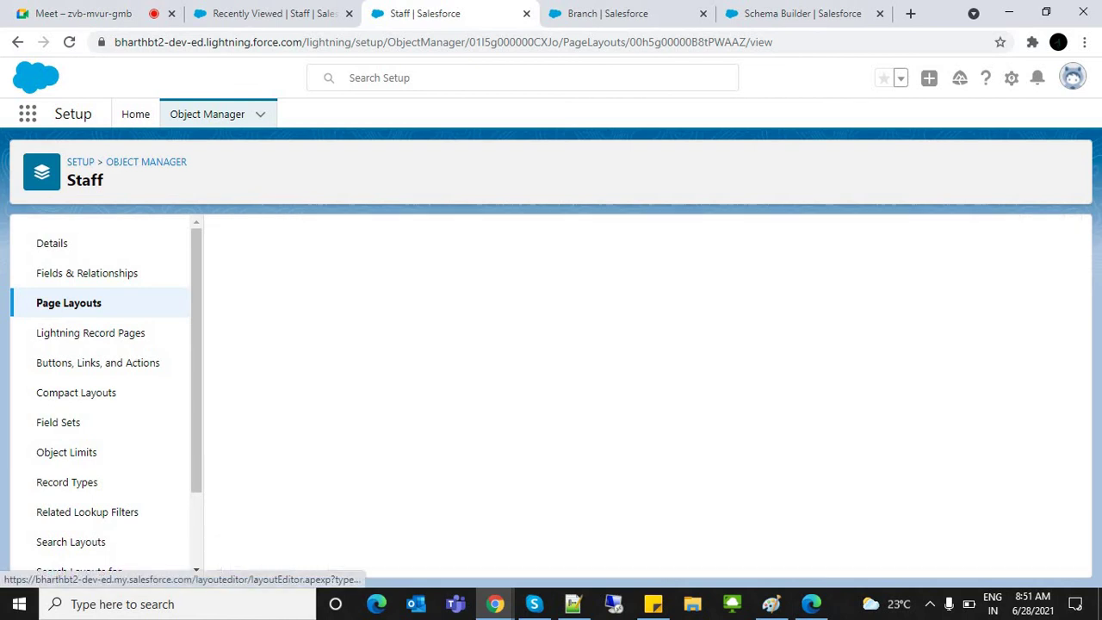
left_click(274, 13)
Step: Reload the Staff list and start a Teaching Staff record with the staff member's name and mobile number
key("ctrl+l")
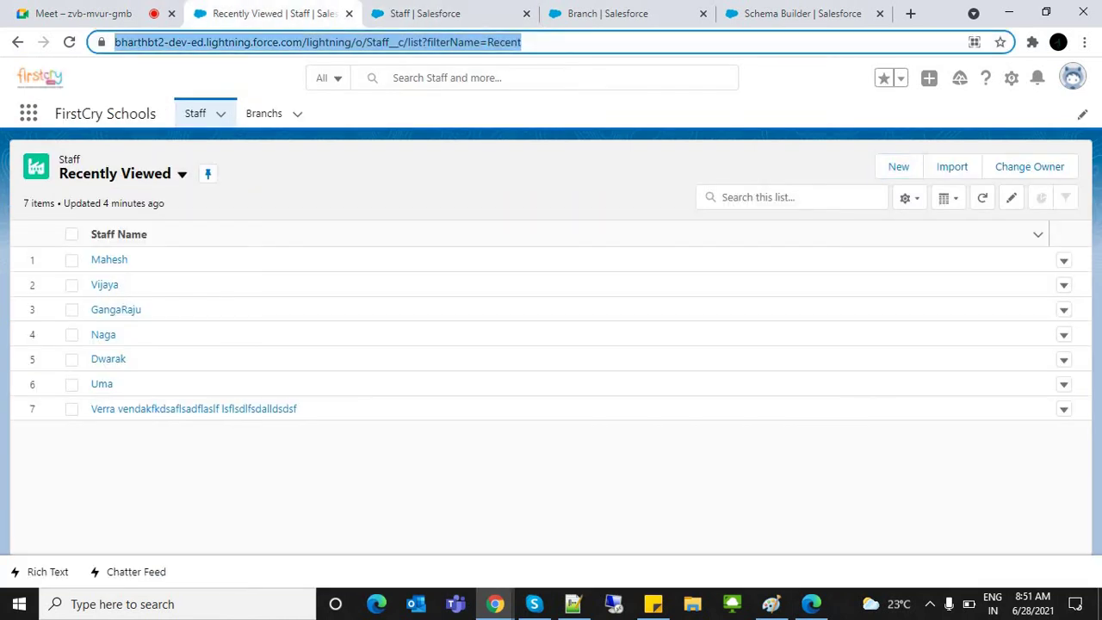
key("Return")
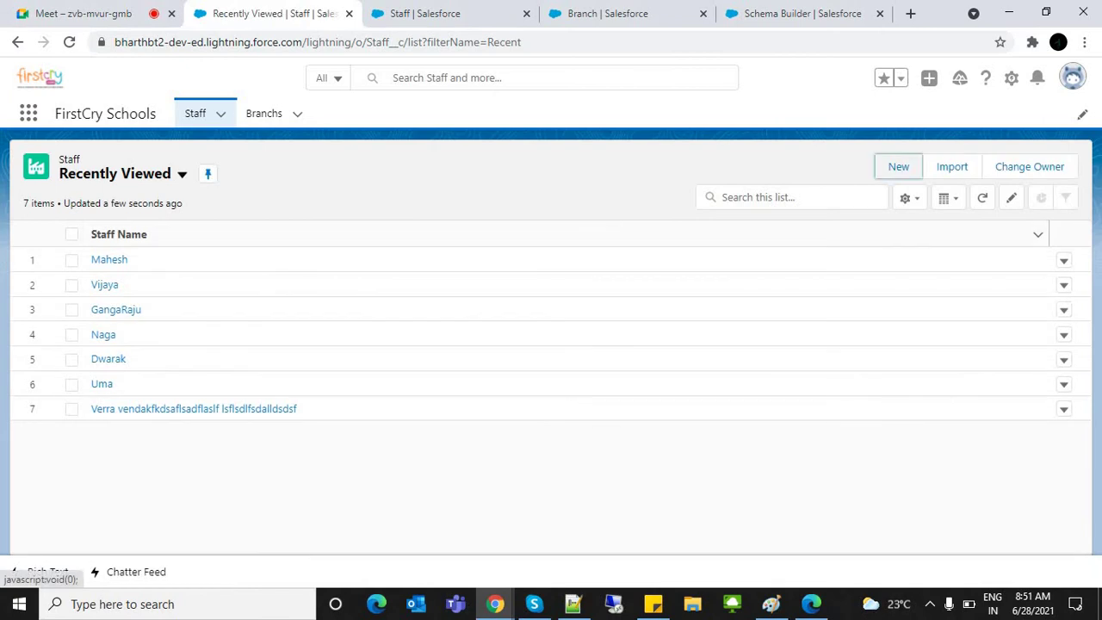
left_click(898, 166)
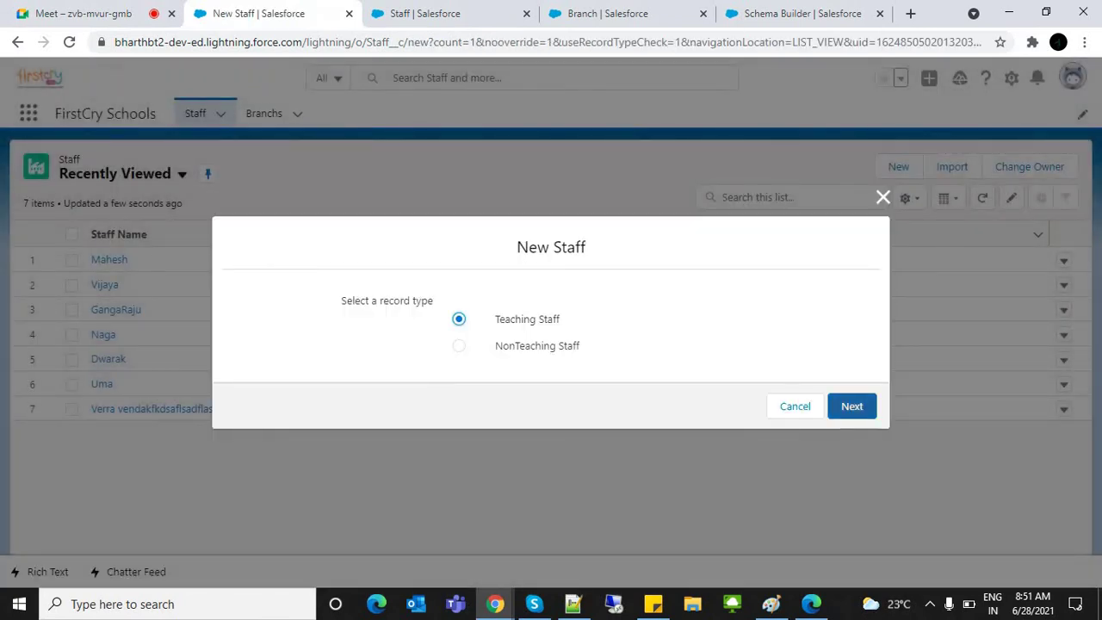
left_click(851, 406)
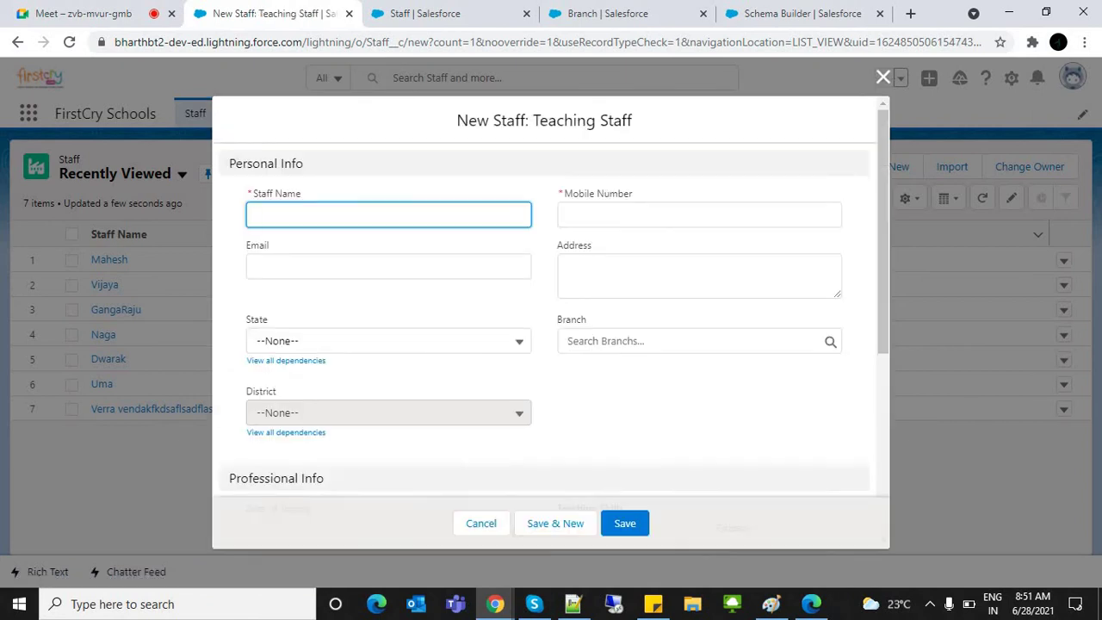
left_click(689, 341)
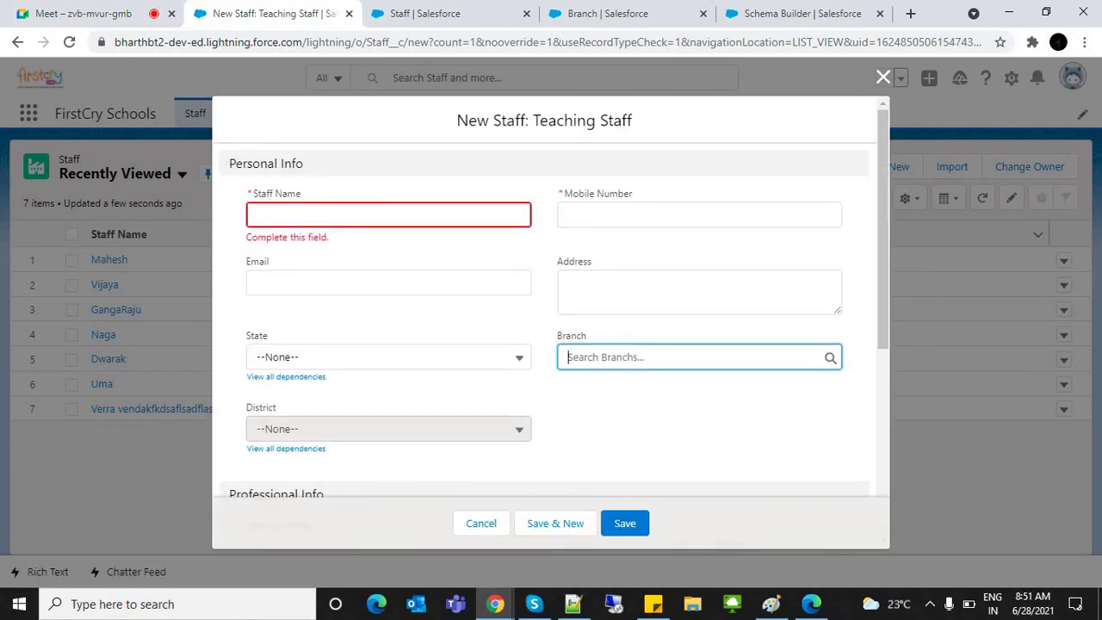
left_click(388, 214)
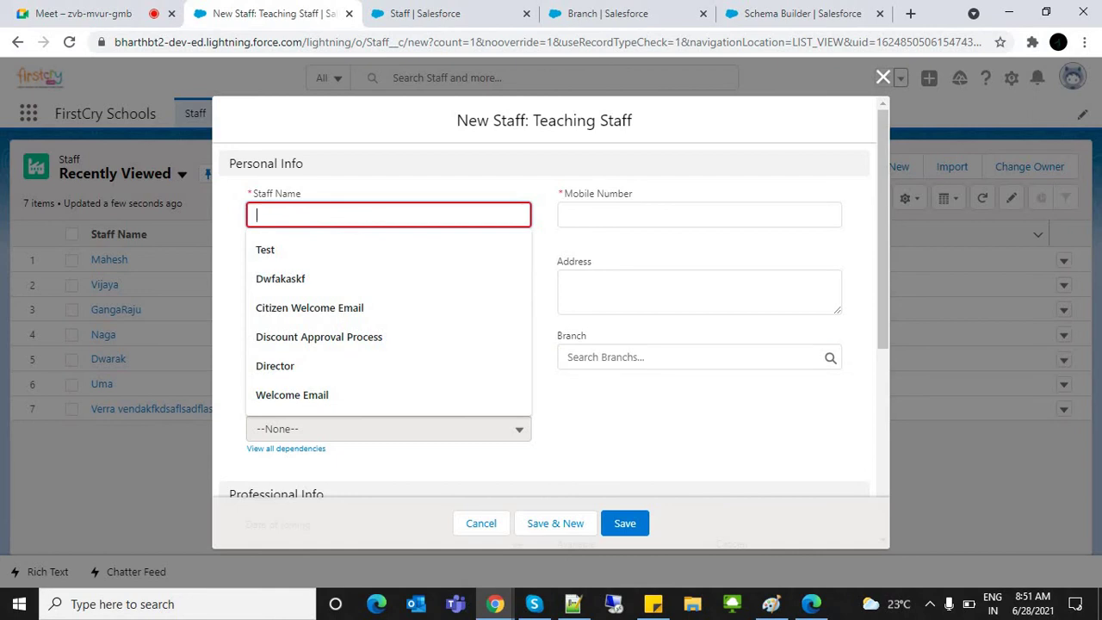
type("Bhar")
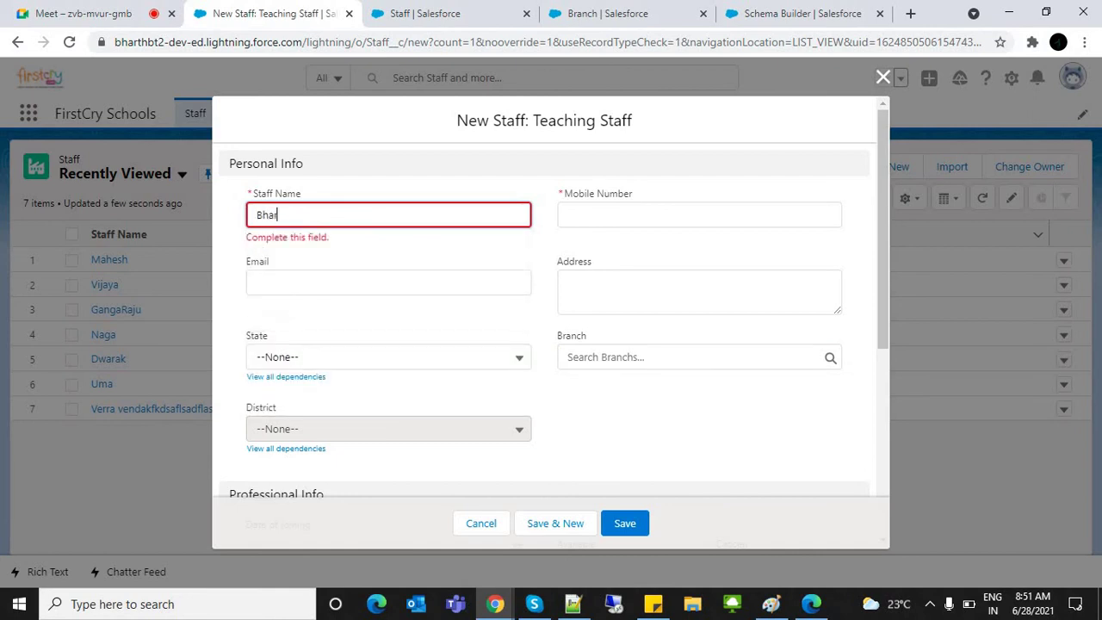
type("ghav")
key("Tab")
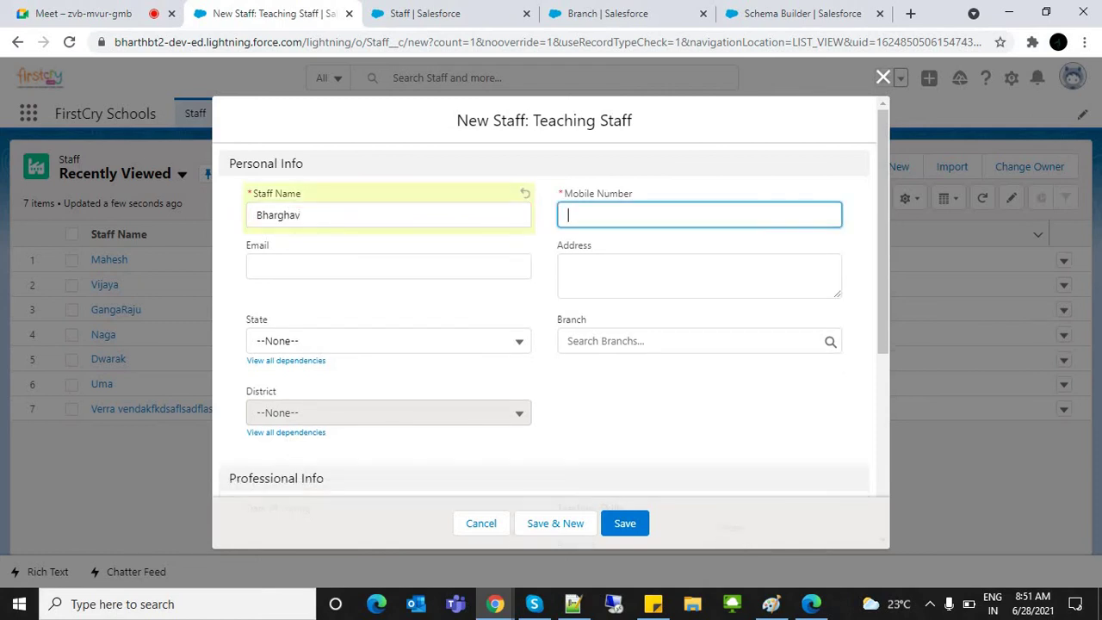
type("942030023")
Step: Try Hyderabad in the Branch lookup, which is rejected, and clear it
left_click(654, 341)
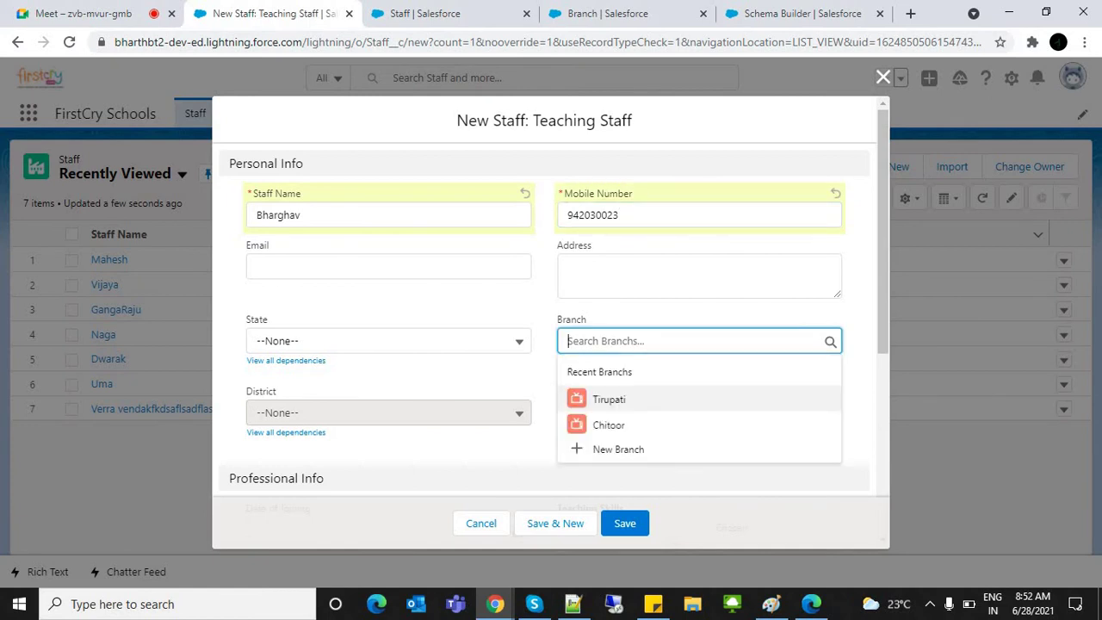
type("Hyde")
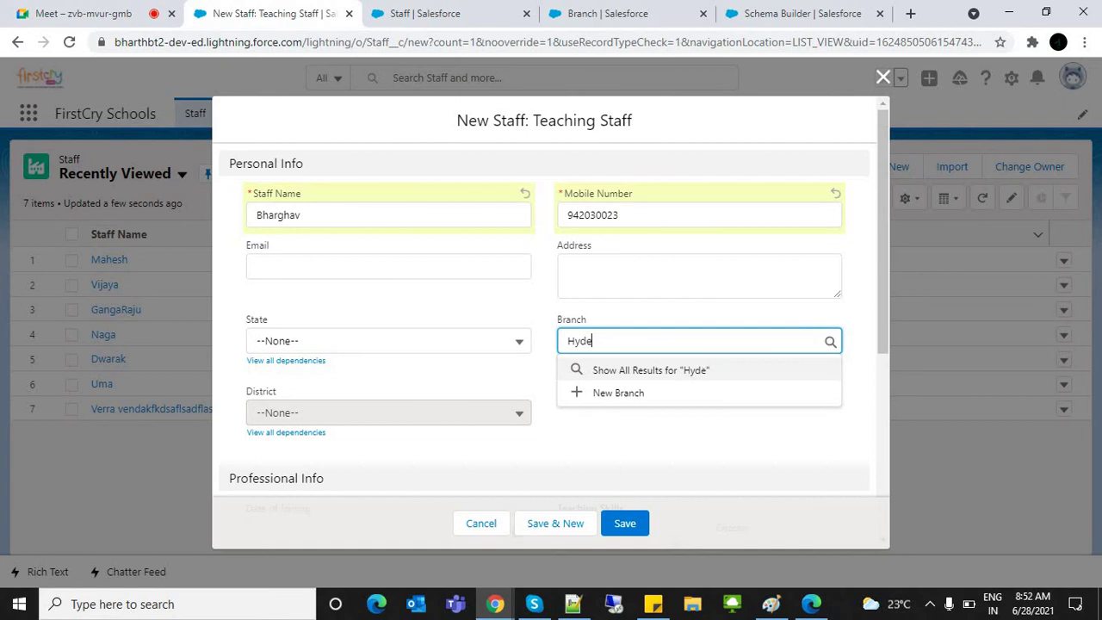
type("rabad")
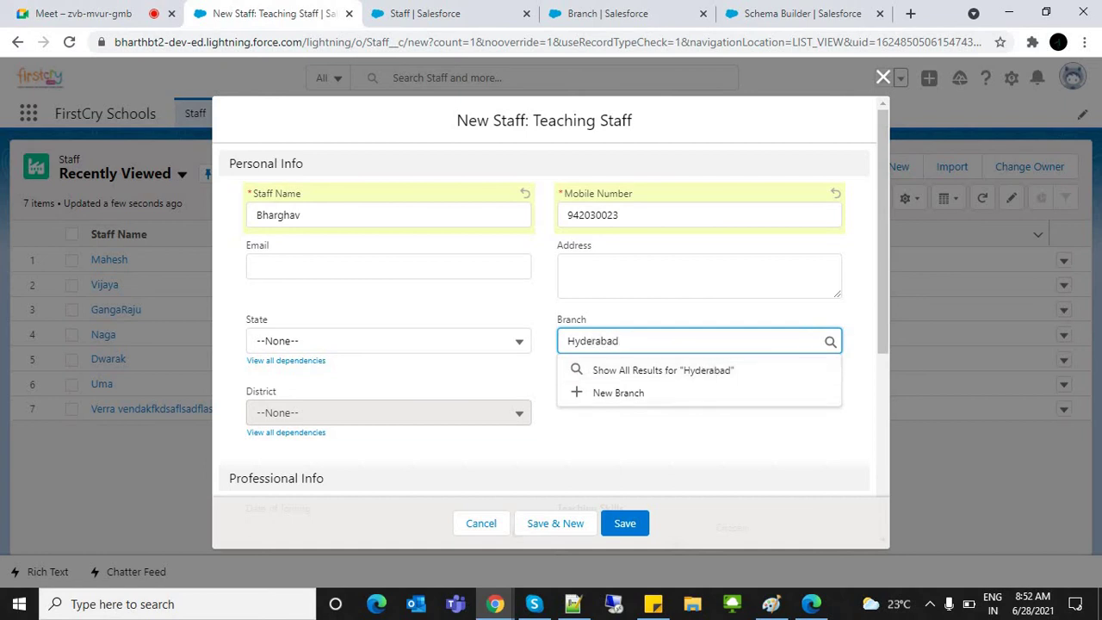
key("Tab")
triple_click(641, 363)
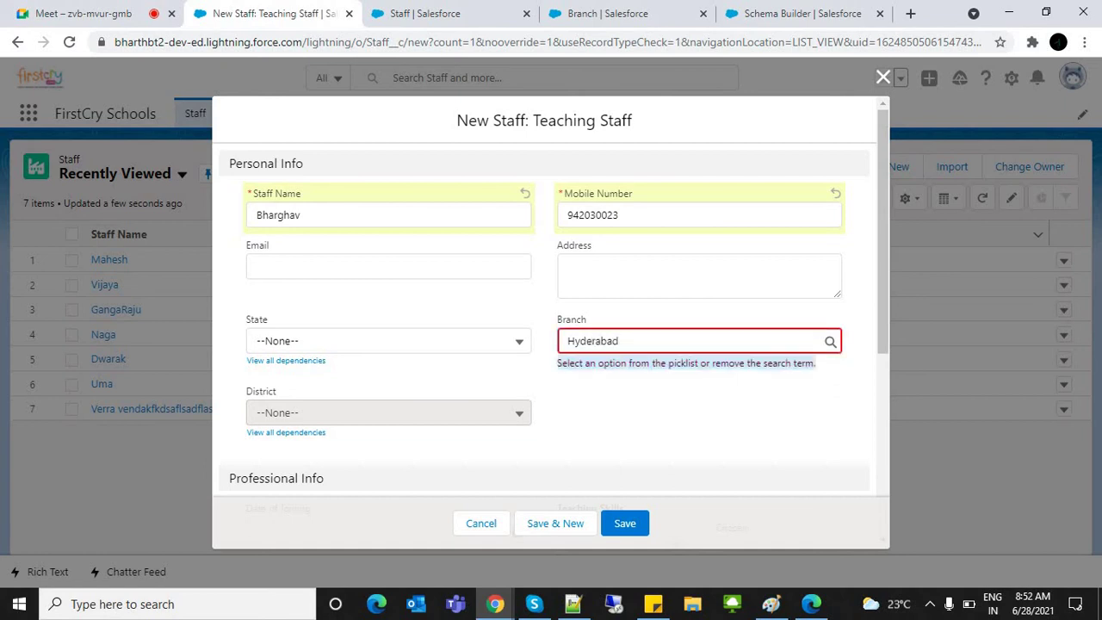
double_click(593, 341)
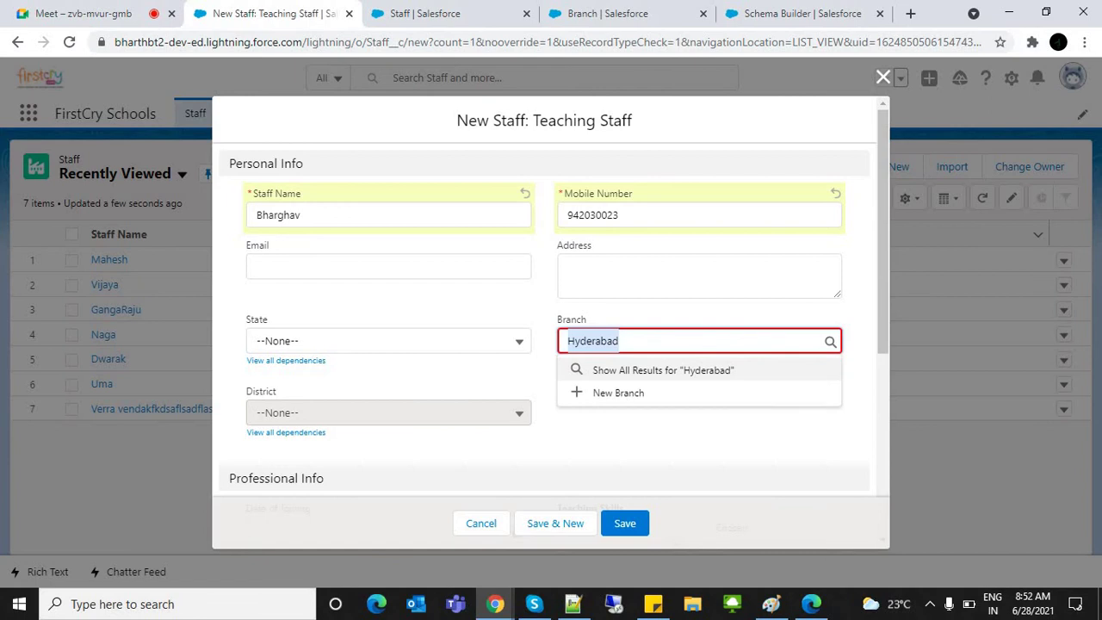
key("BackSpace")
type("Tir")
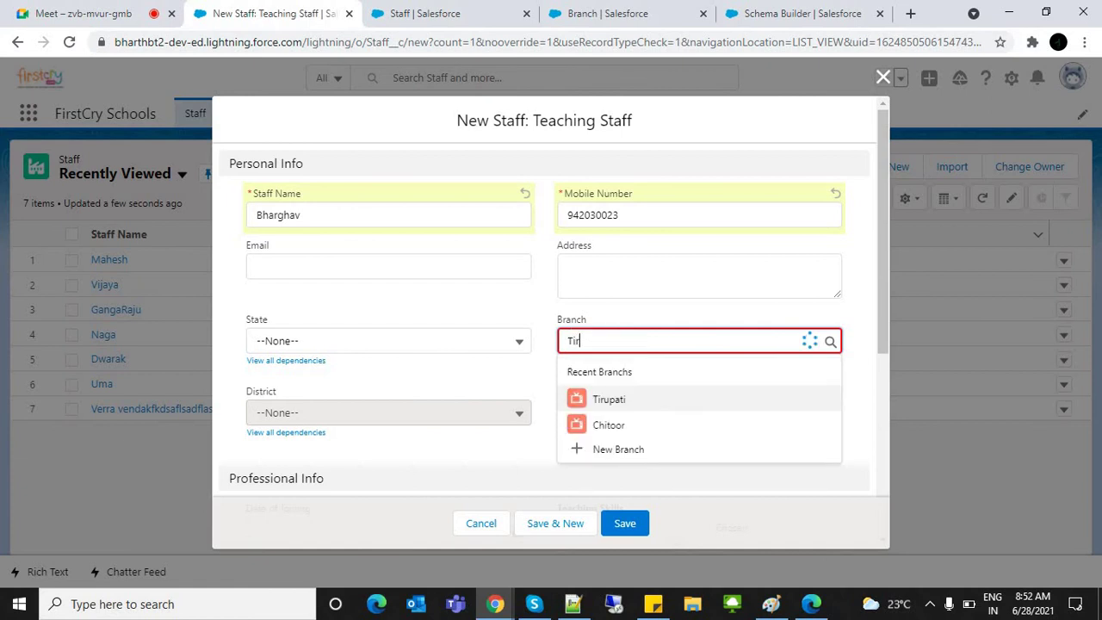
key("Down")
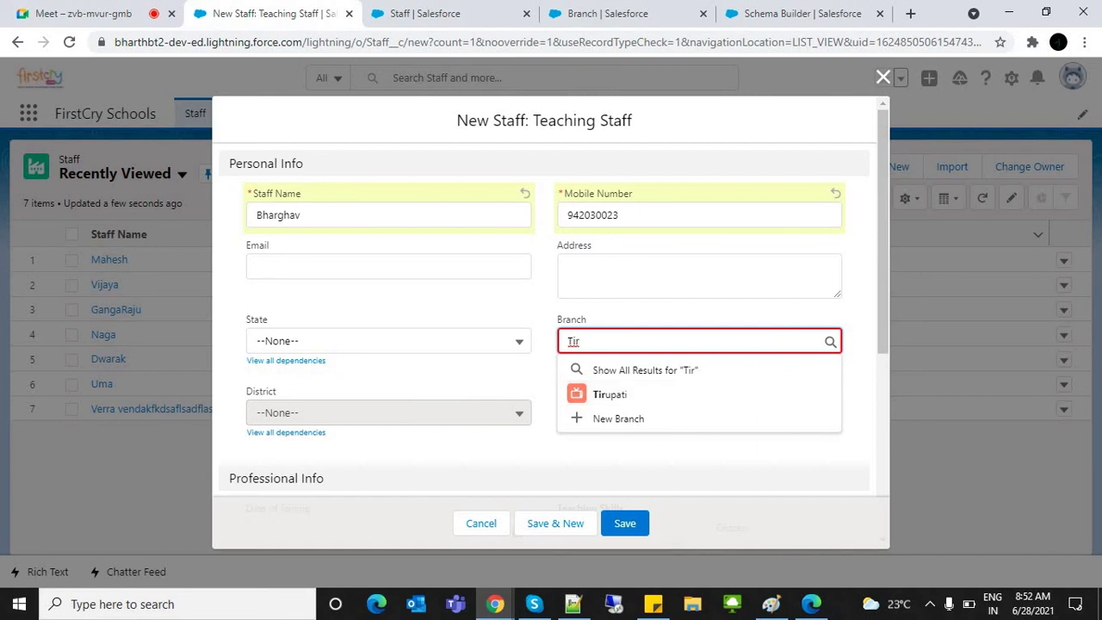
key("ctrl+a")
key("BackSpace")
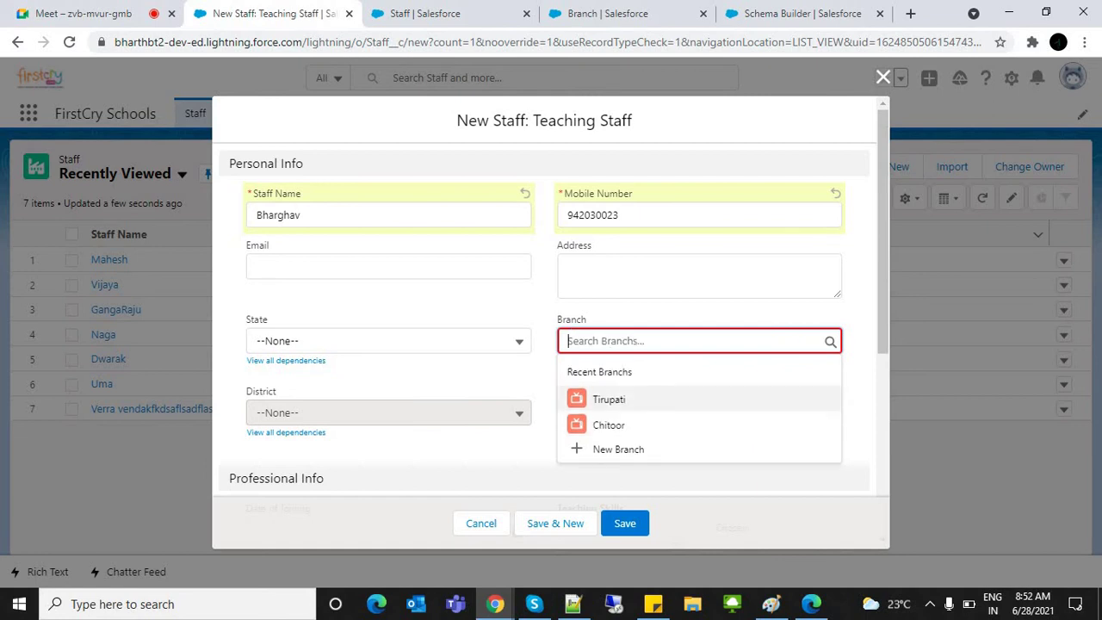
Step: Select Tirupati as the staff member's Branch
key("Up")
key("Down")
key("Up")
key("Down")
key("Up")
key("Up")
key("Up")
key("Up")
key("Down")
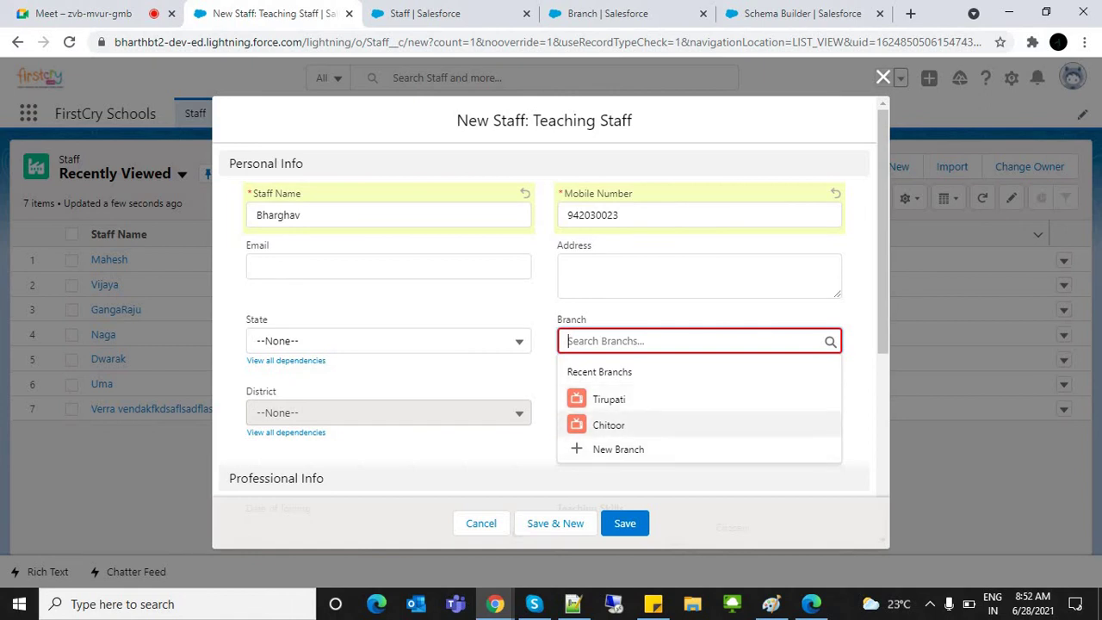
key("Up")
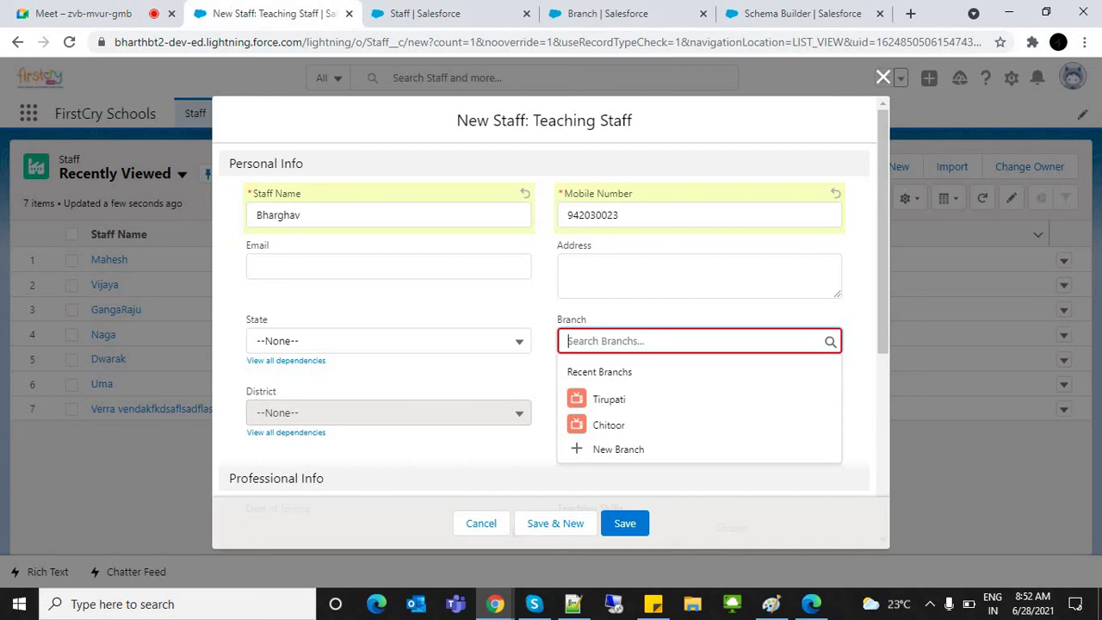
type("K")
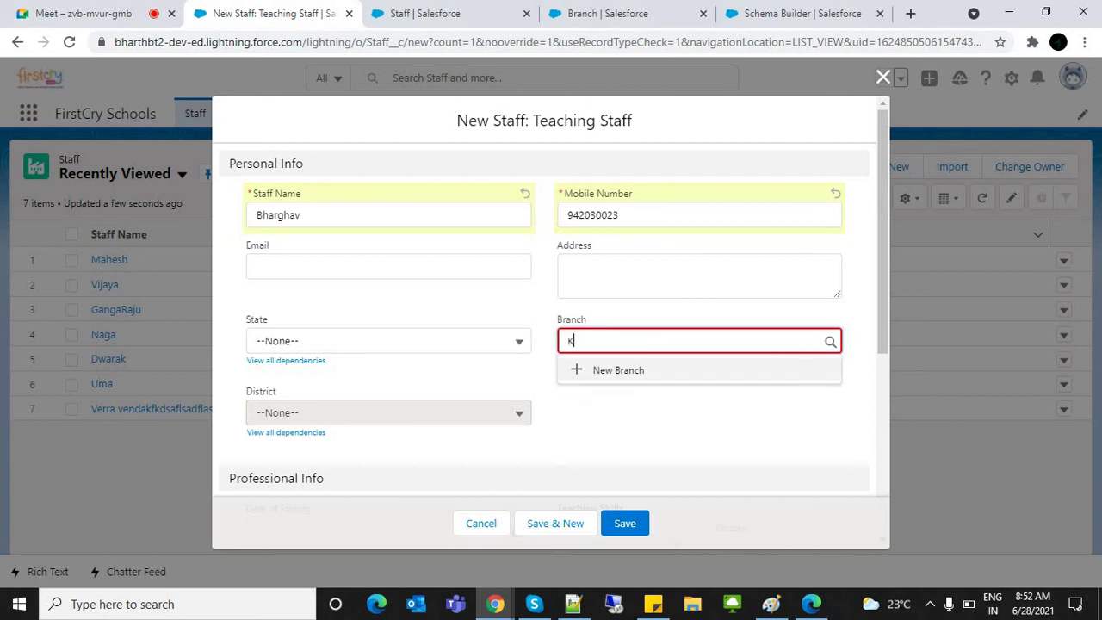
type("adapa")
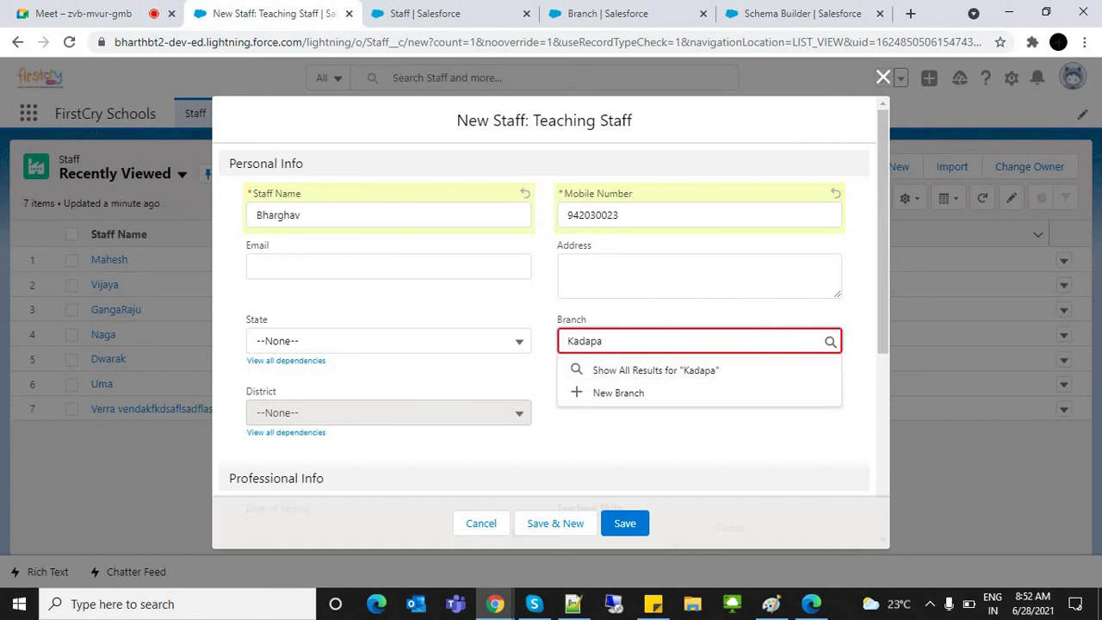
key("ctrl+a")
type("Tir")
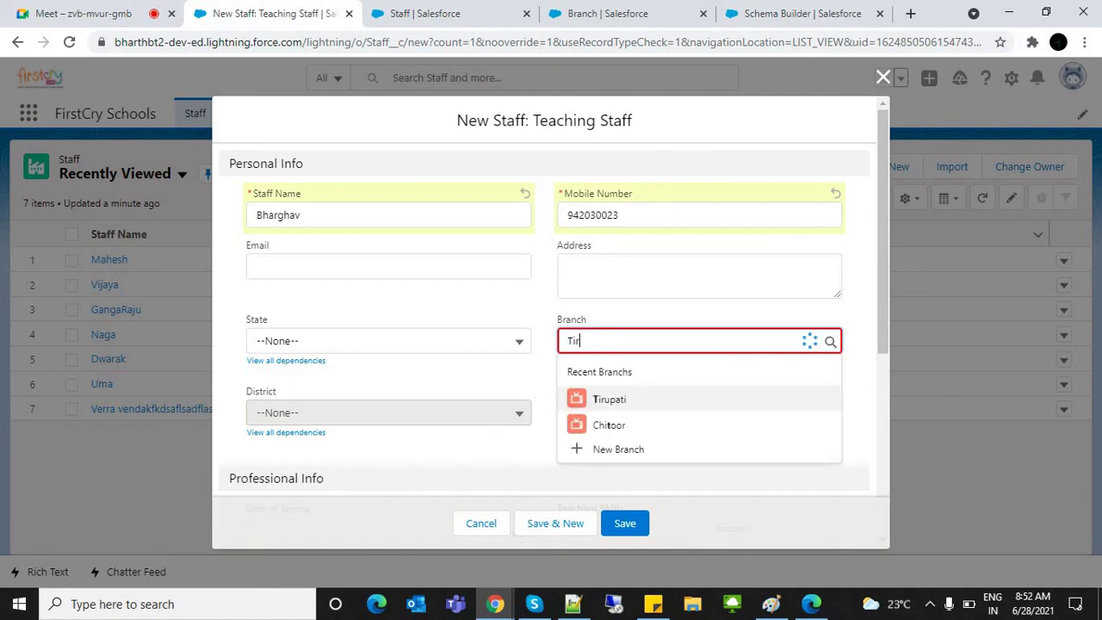
key("Return")
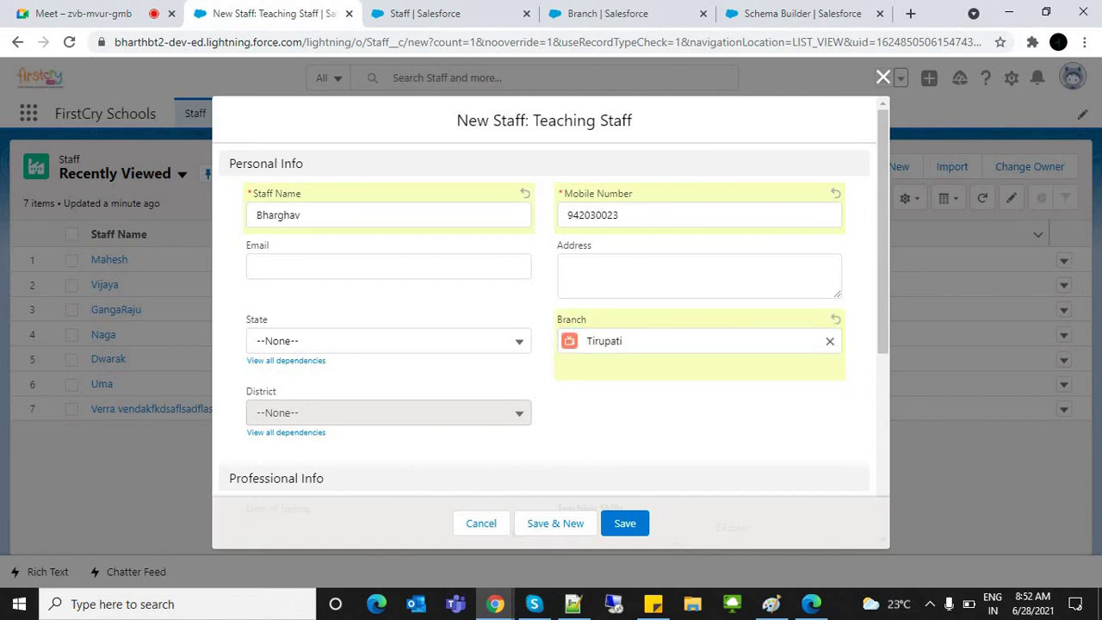
double_click(603, 341)
Step: Enter the staff e-mail, State Andhra Pradesh, District Chittor and the address
left_click(388, 266)
left_click(568, 269)
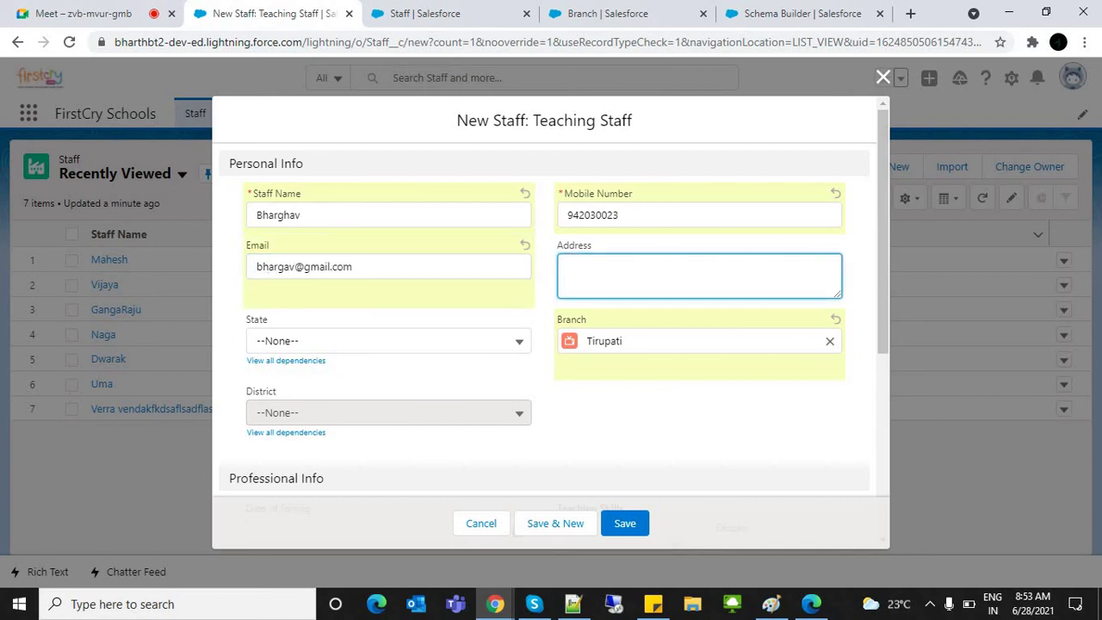
left_click(388, 341)
left_click(313, 402)
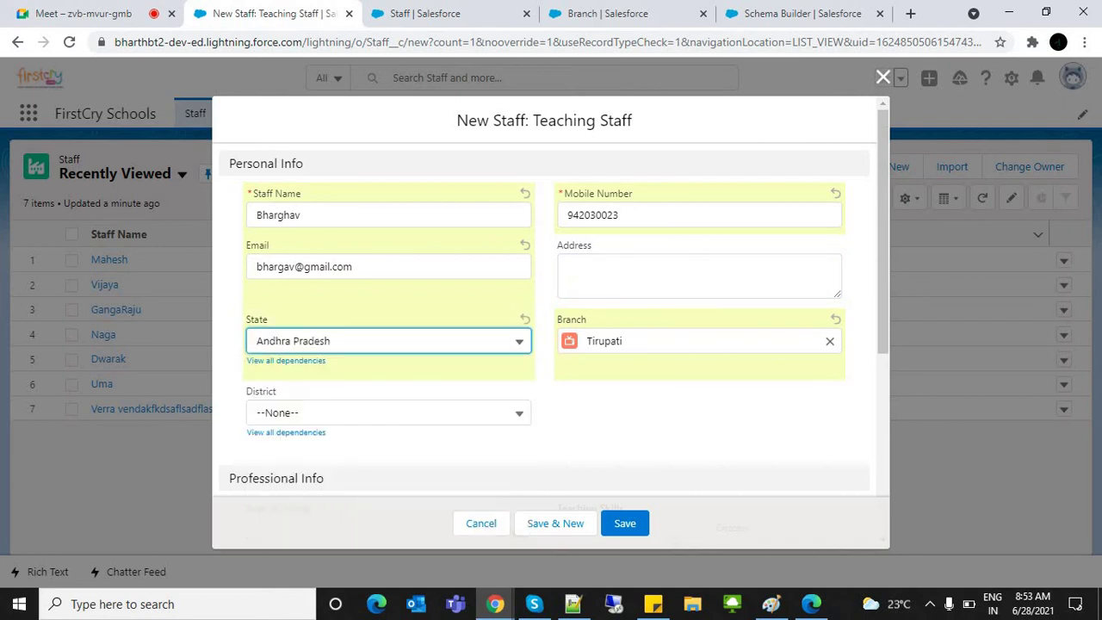
left_click(388, 412)
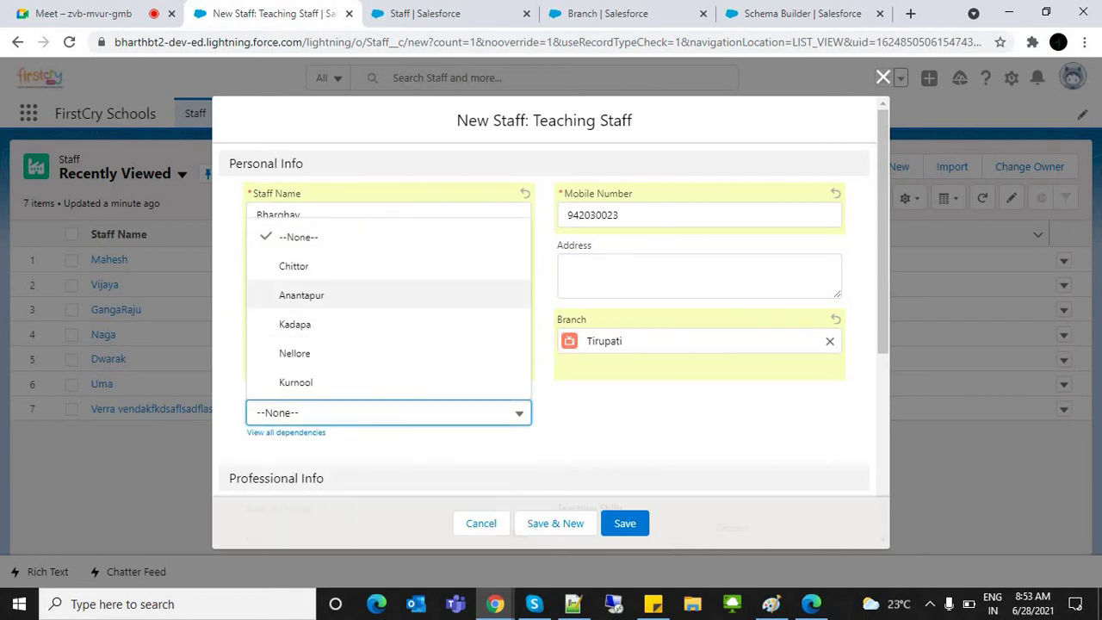
left_click(294, 266)
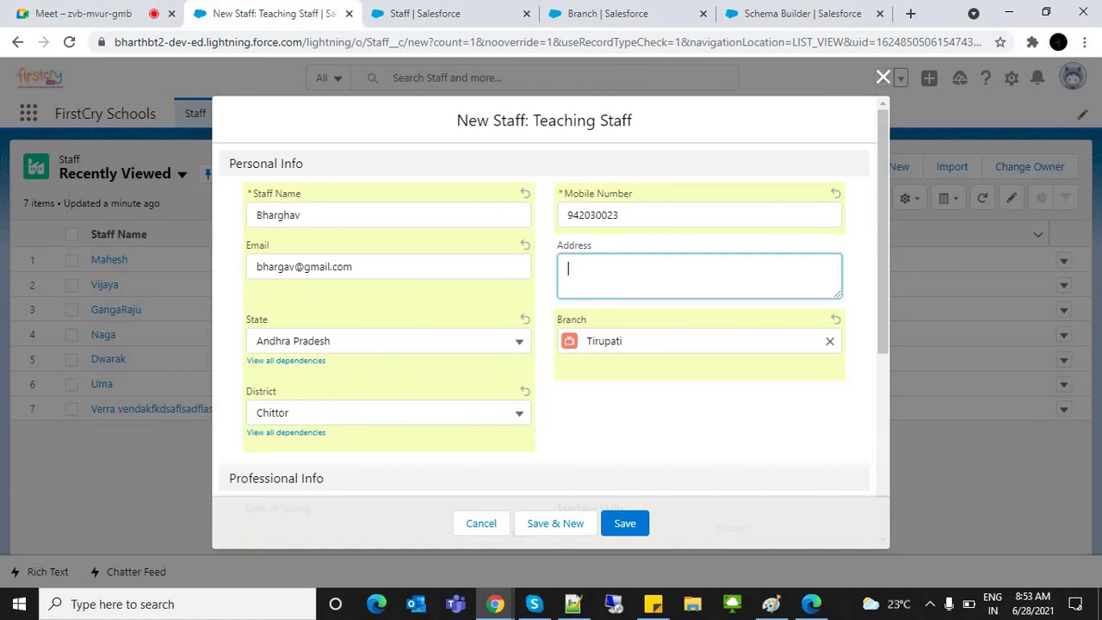
left_click(699, 276)
type("CTr")
key("BackSpace")
key("BackSpace")
key("BackSpace")
type("TPT")
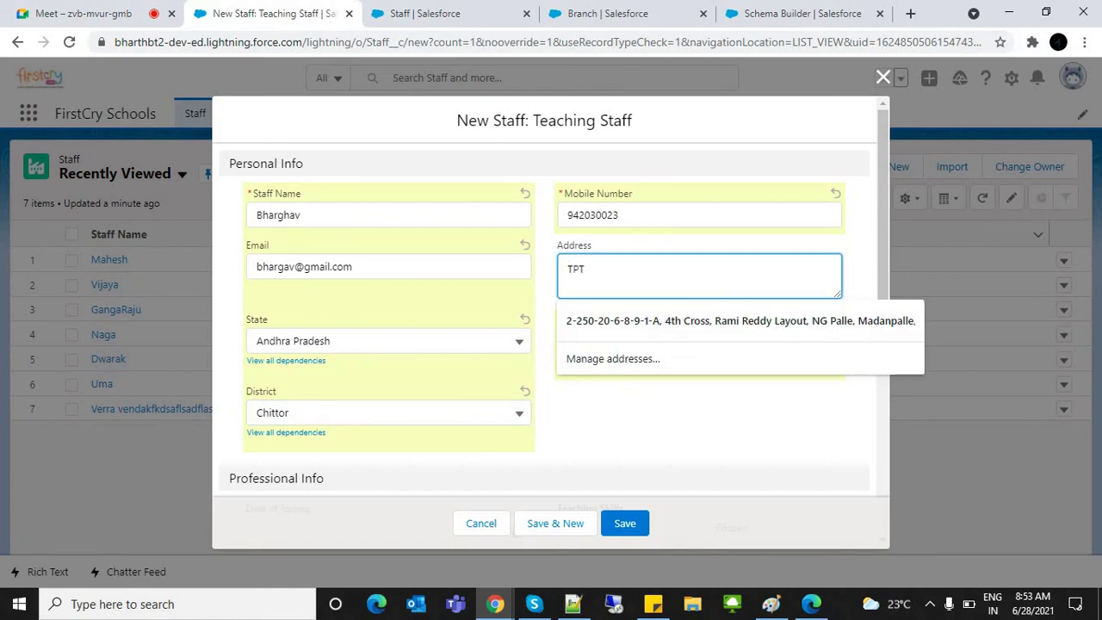
key("Tab")
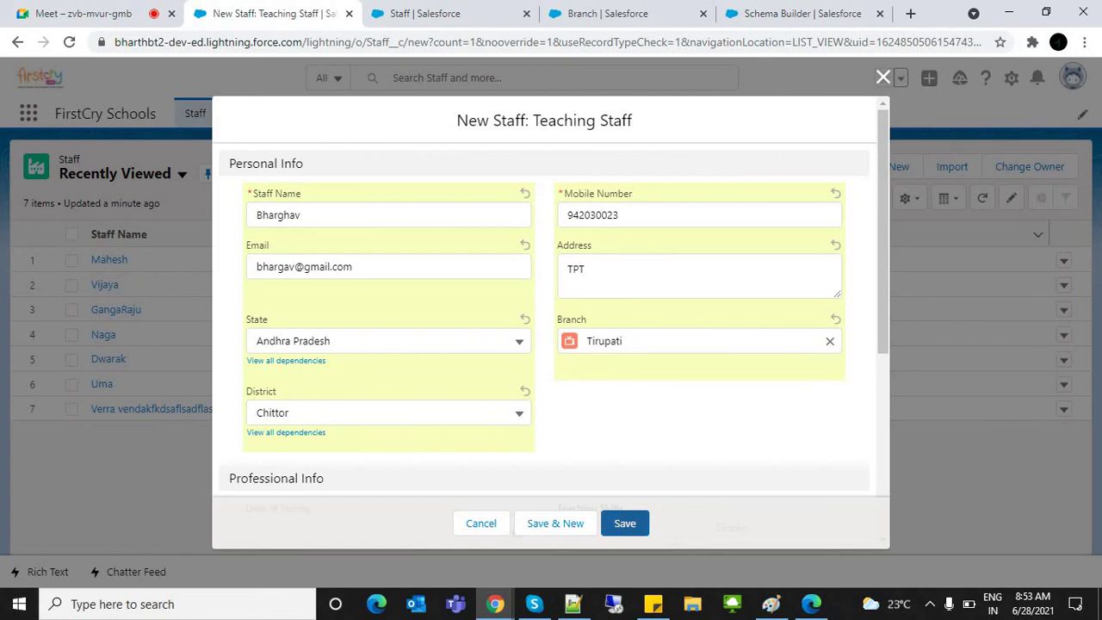
Step: Save the new staff record, then replace its mobile number with a new one
left_click(638, 525)
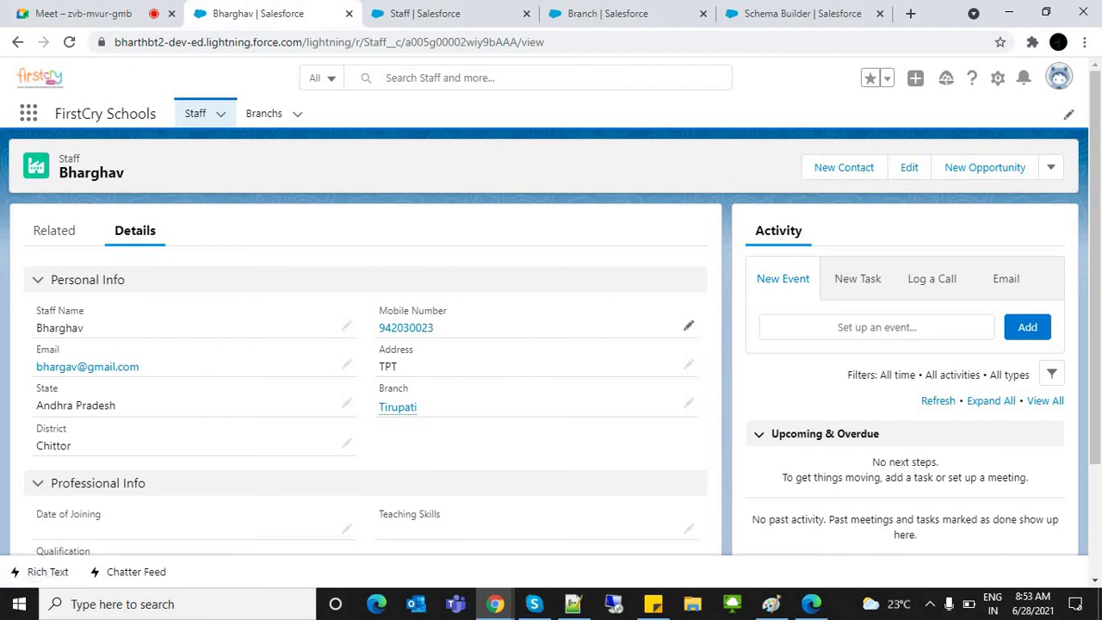
left_click(689, 326)
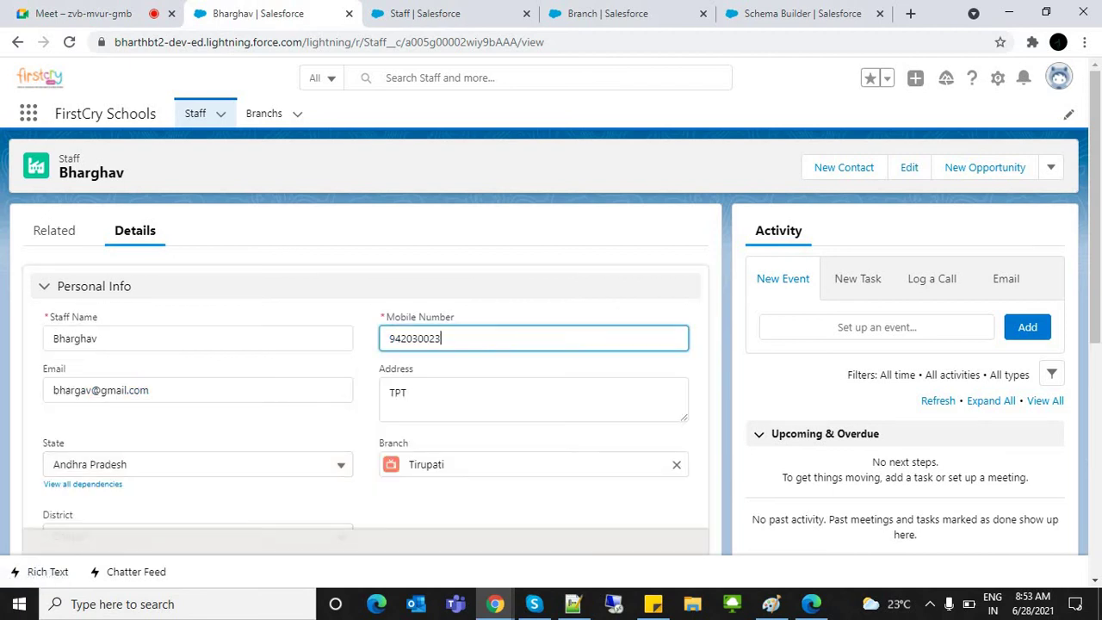
type("afdasf")
key("ctrl+a")
type("2343242")
key("Return")
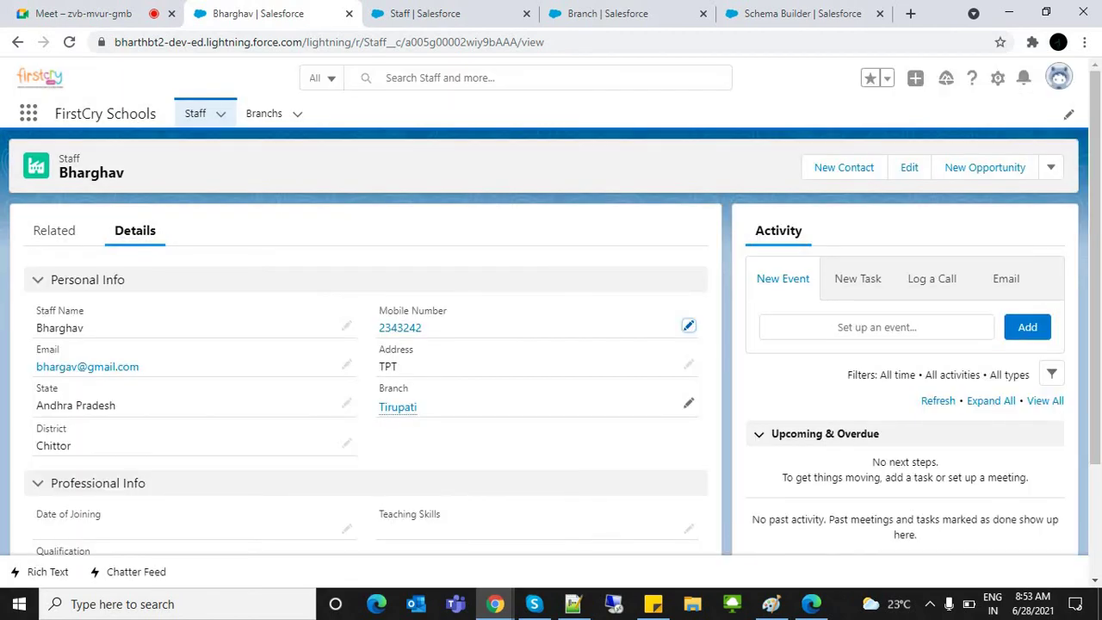
Step: Try changing Branch to Chitoor, then cancel so it stays Tirupati
left_click(689, 403)
key("BackSpace")
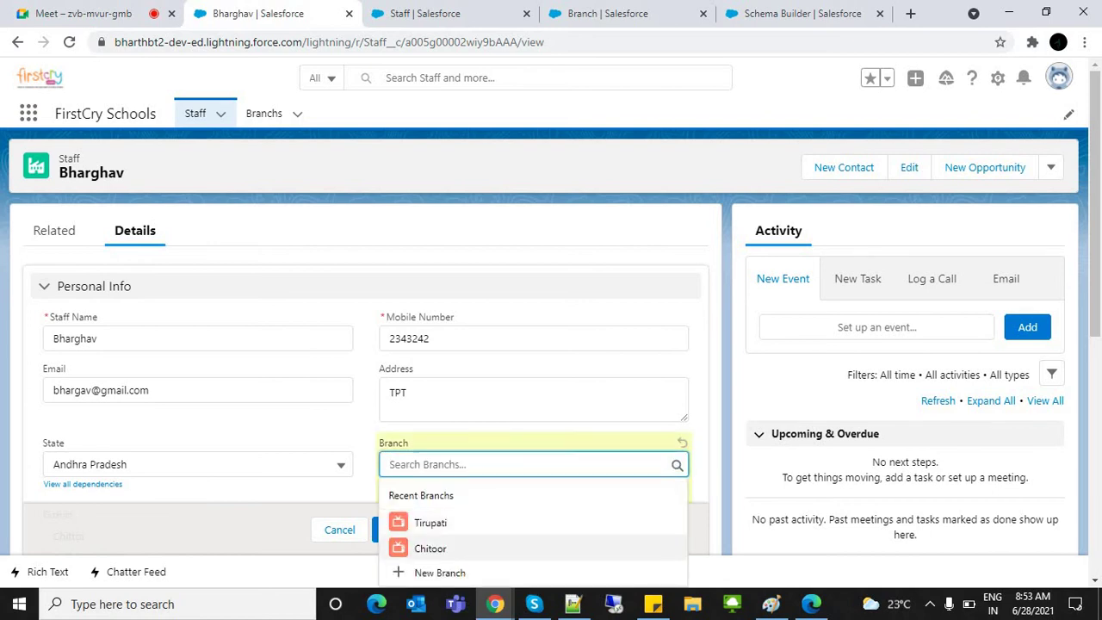
key("Return")
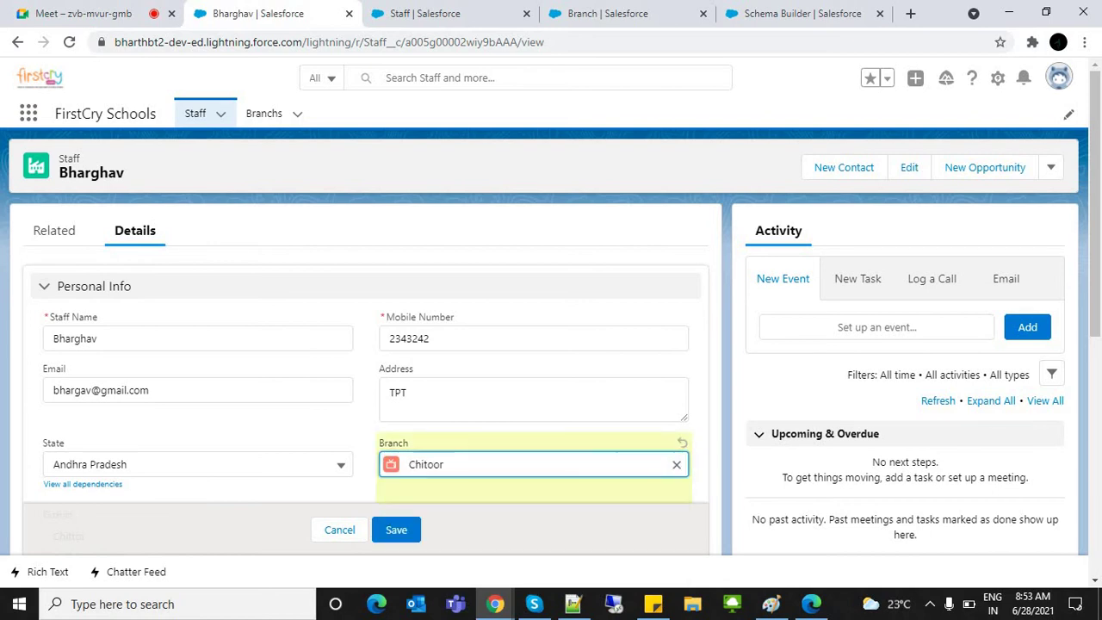
key("Escape")
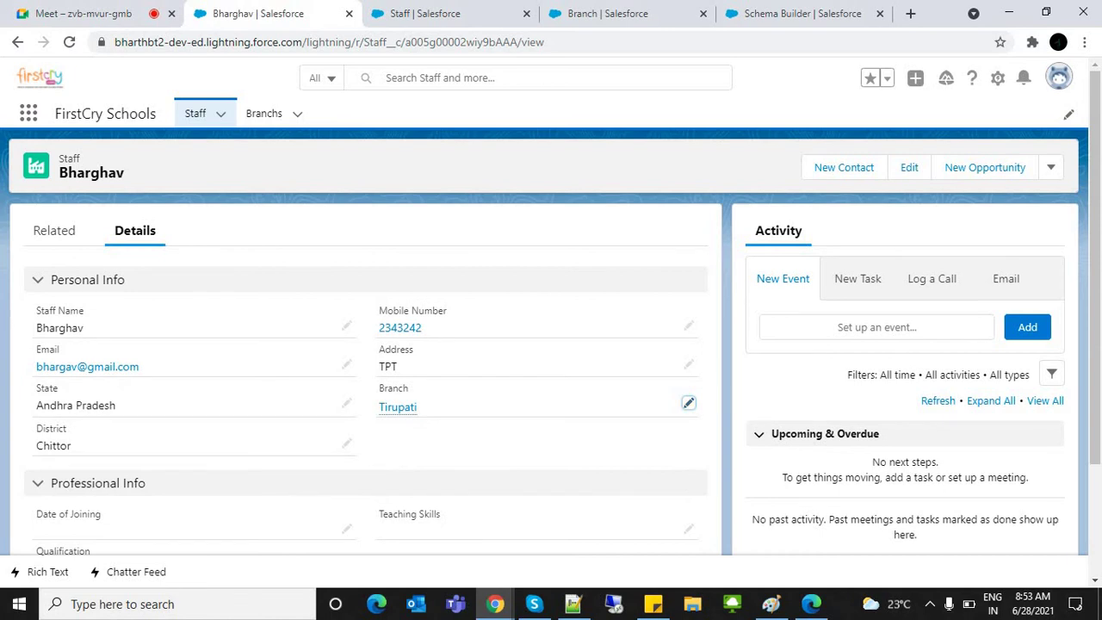
double_click(394, 388)
left_click_drag(59, 159, 124, 173)
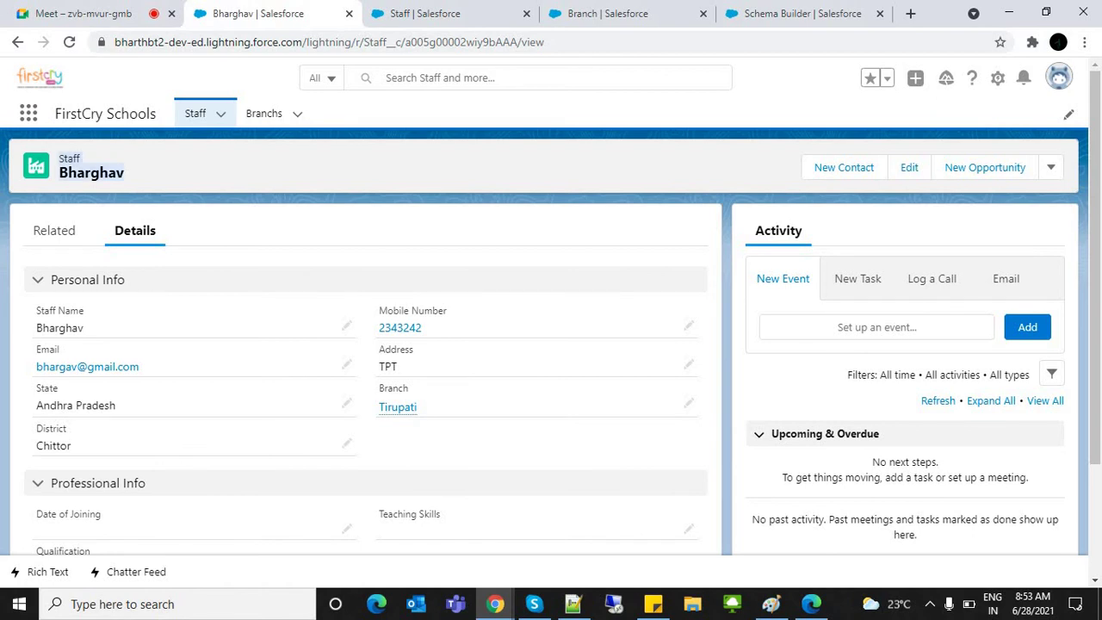
left_click(398, 407)
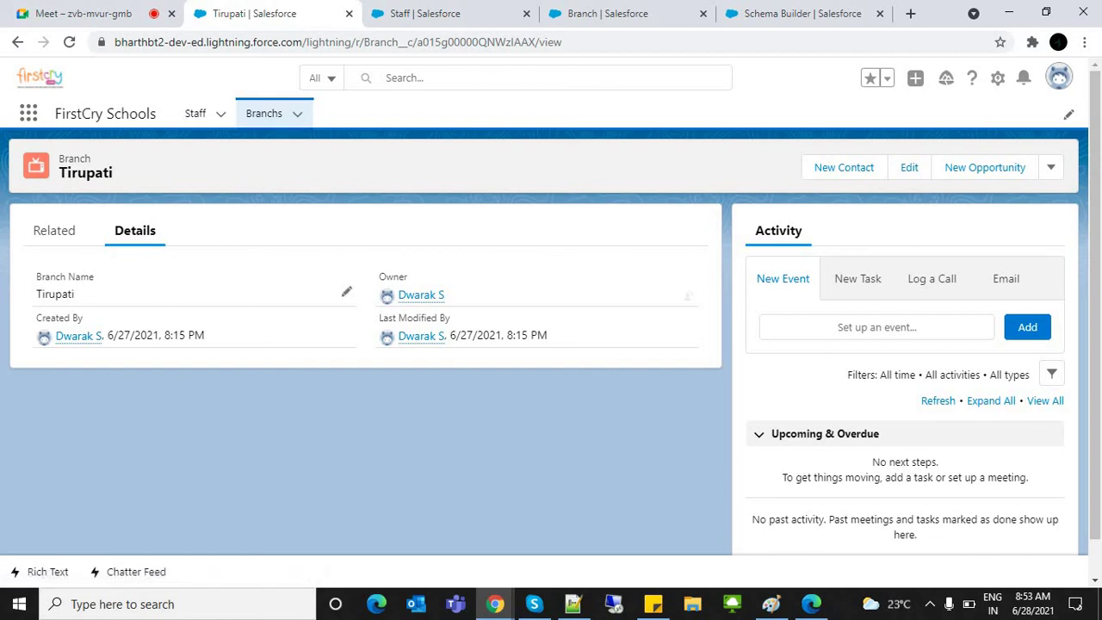
Step: Check Tirupati's Related tab lists one staff member, then browse the Staff and Branch lists
left_click_drag(44, 277, 76, 294)
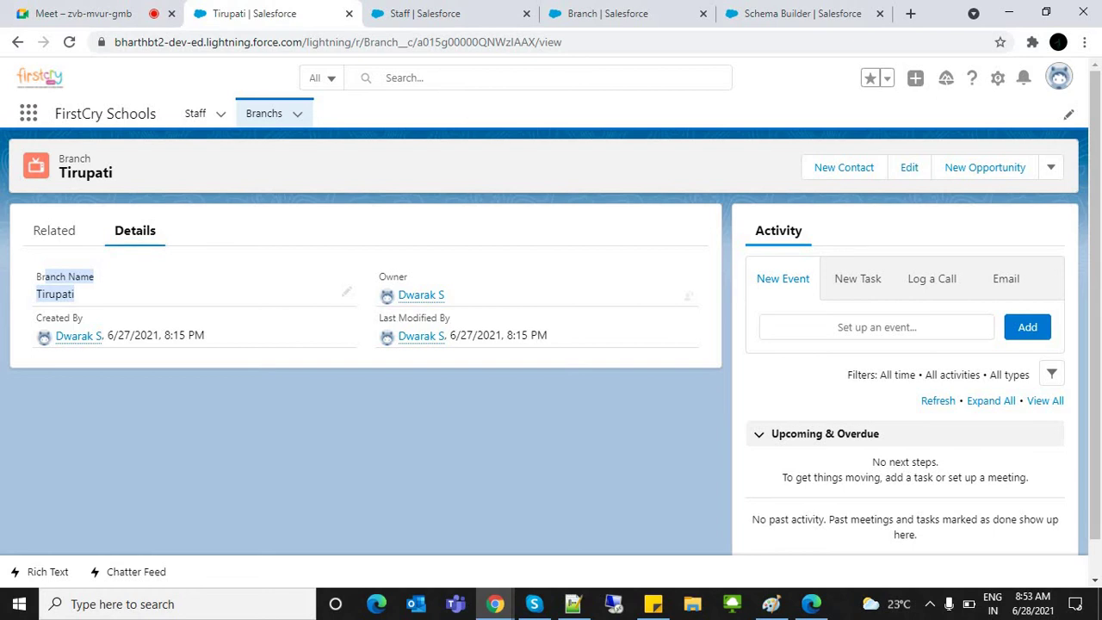
left_click(54, 230)
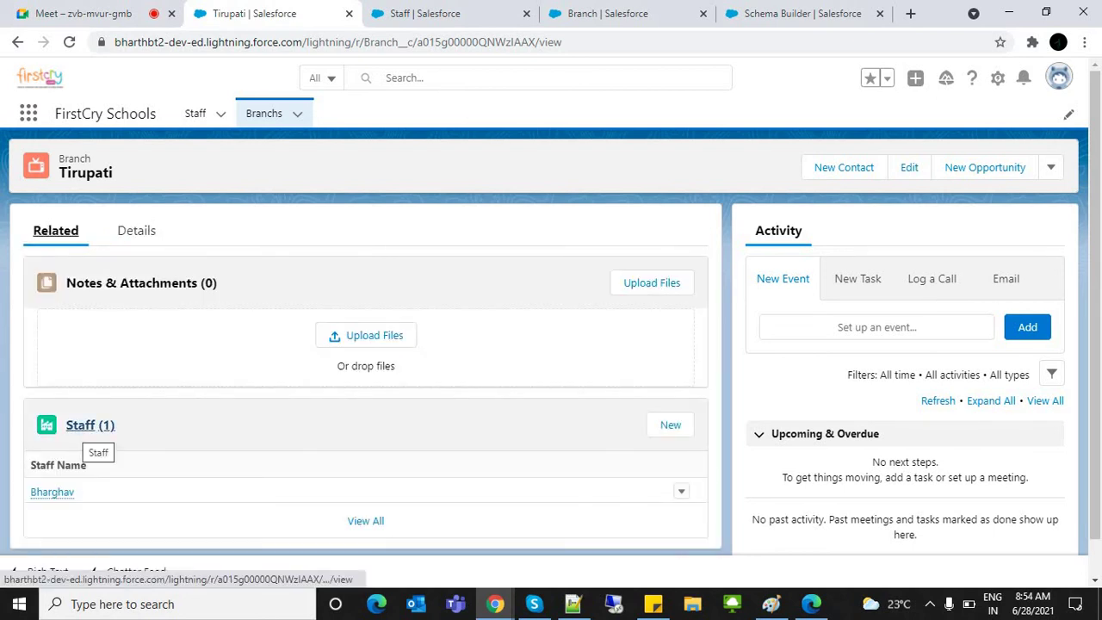
left_click(51, 492)
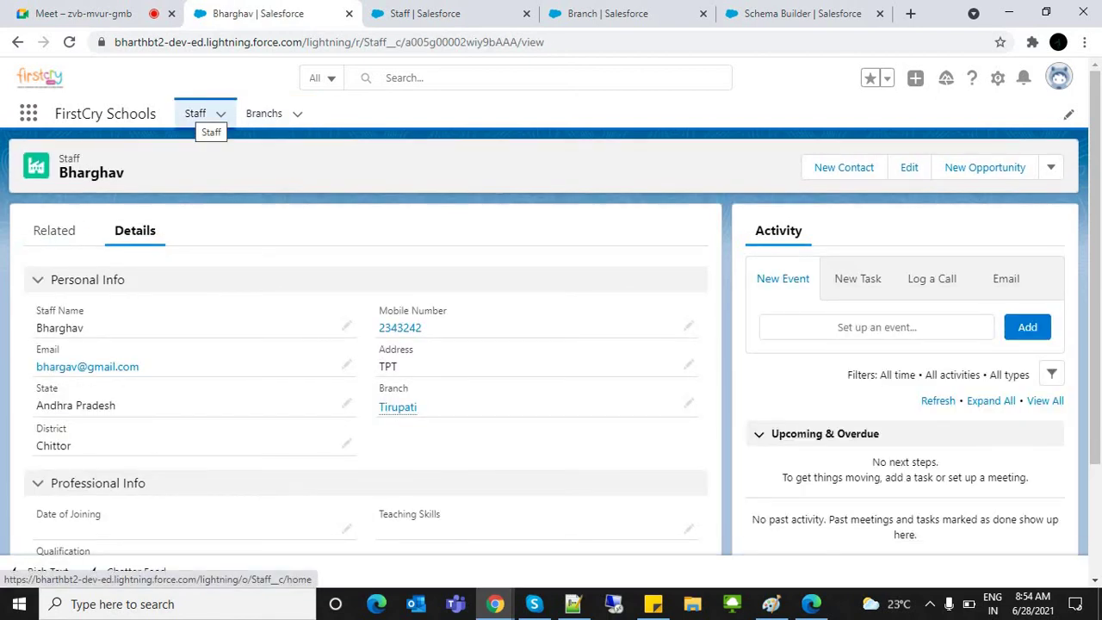
left_click(196, 113)
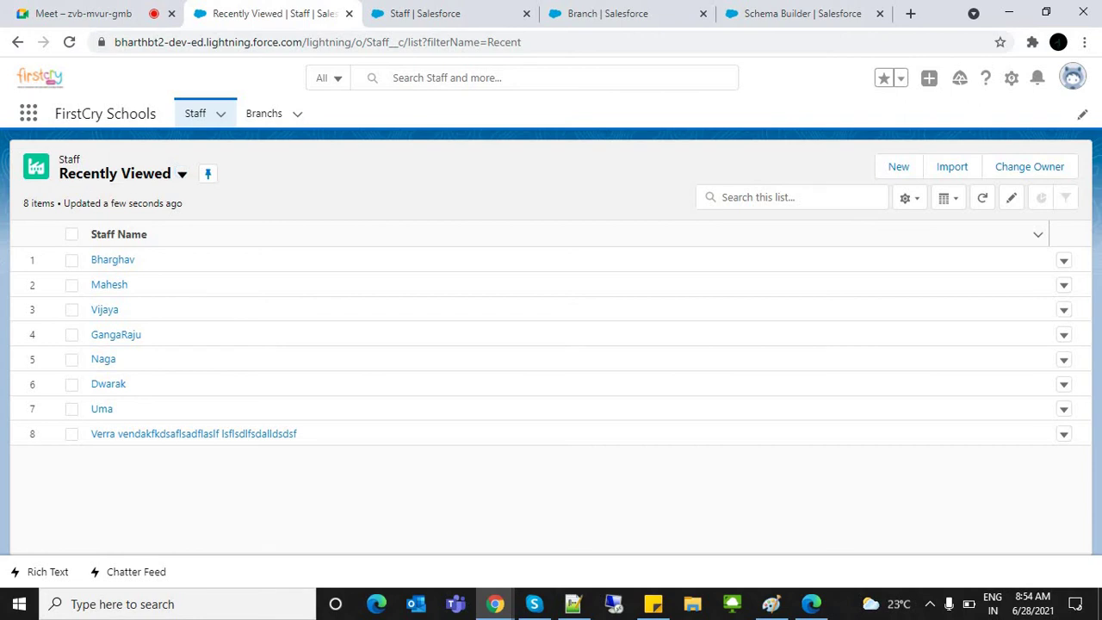
left_click(263, 113)
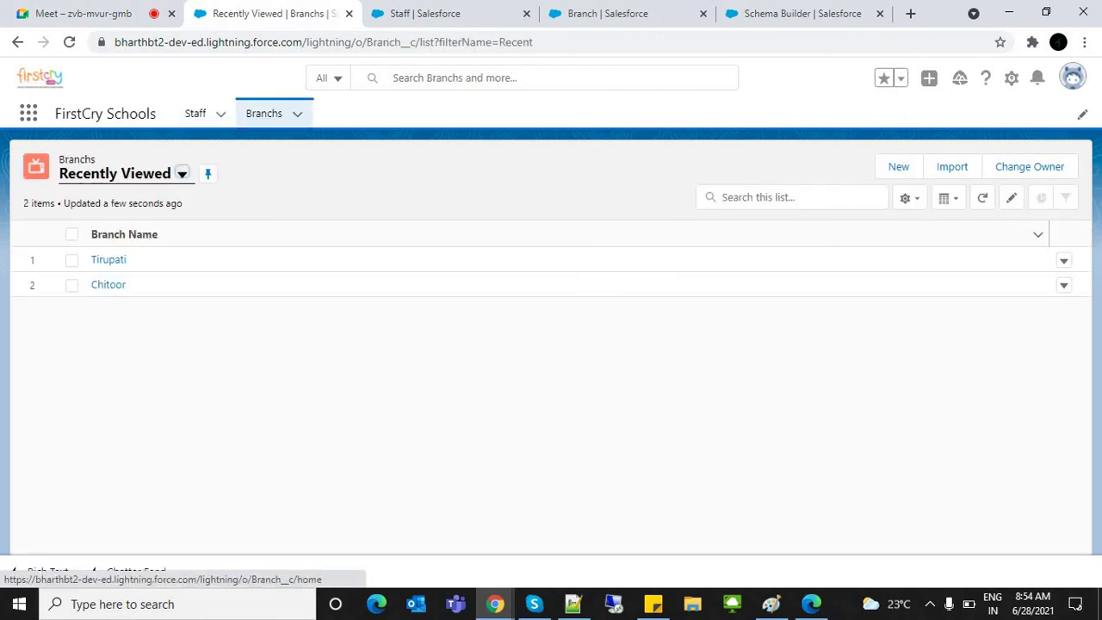
left_click(108, 260)
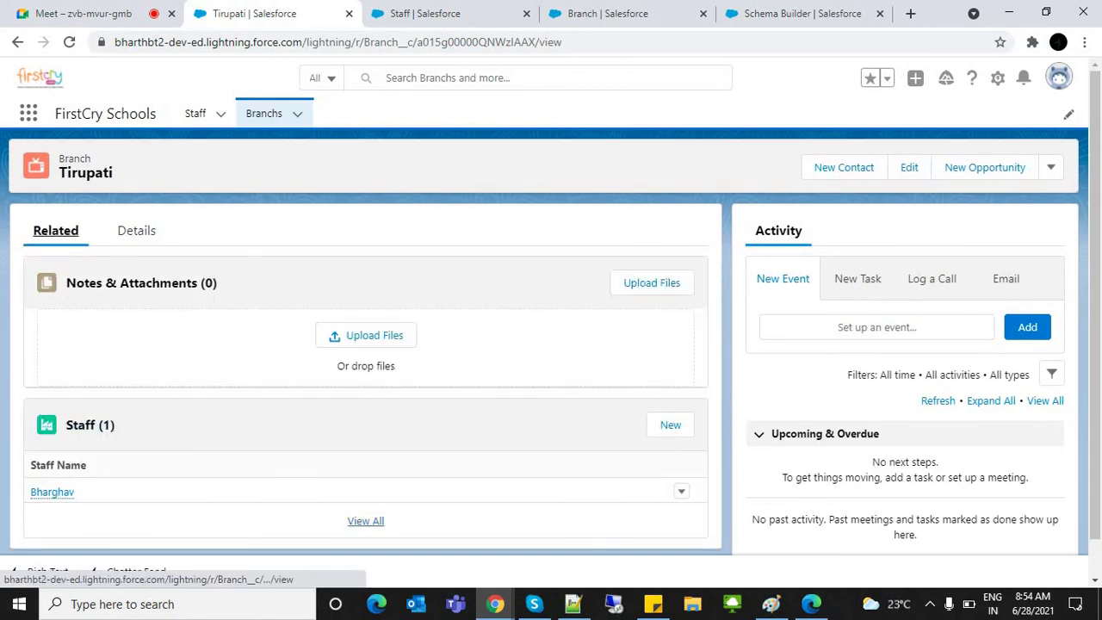
left_click(220, 114)
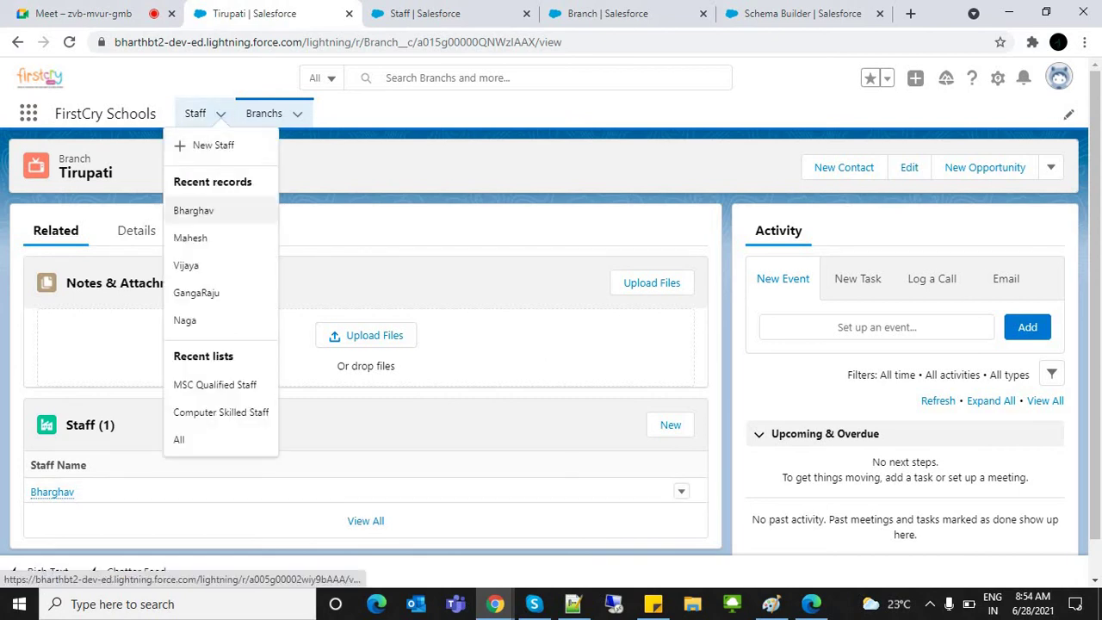
Step: Start a new Teaching Staff record with the staff member's name and mobile number
left_click(207, 145)
left_click(852, 405)
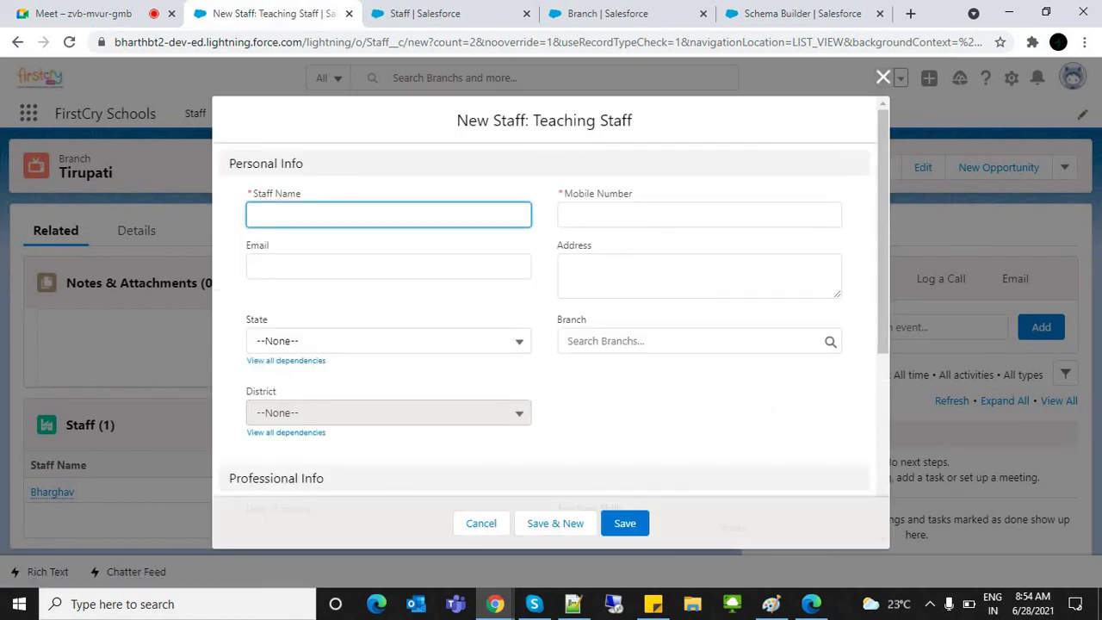
left_click(388, 215)
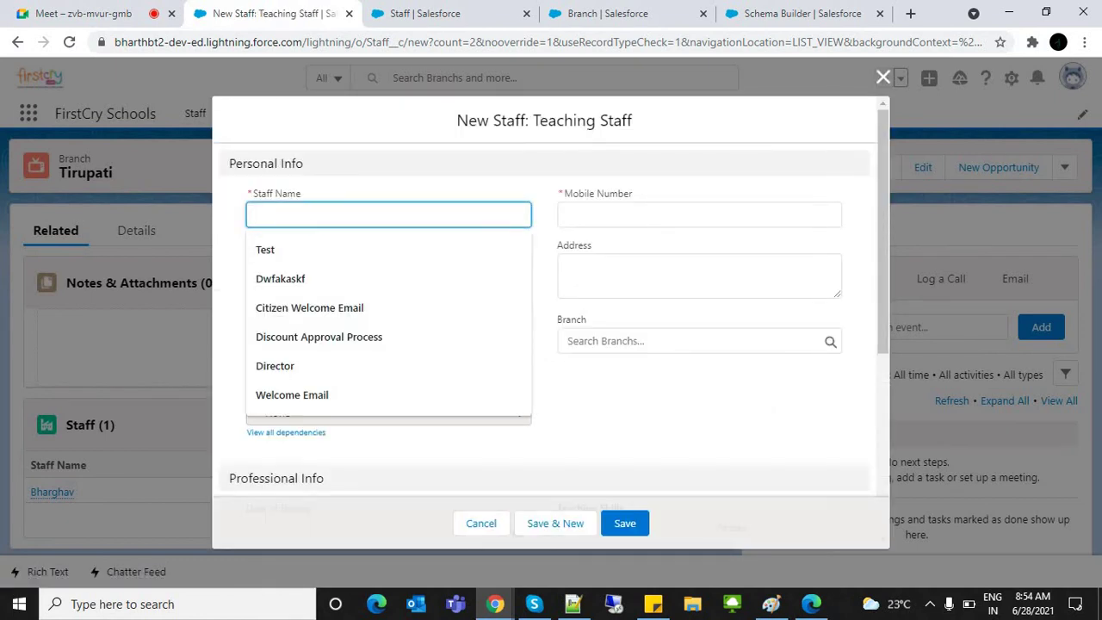
type("Jya")
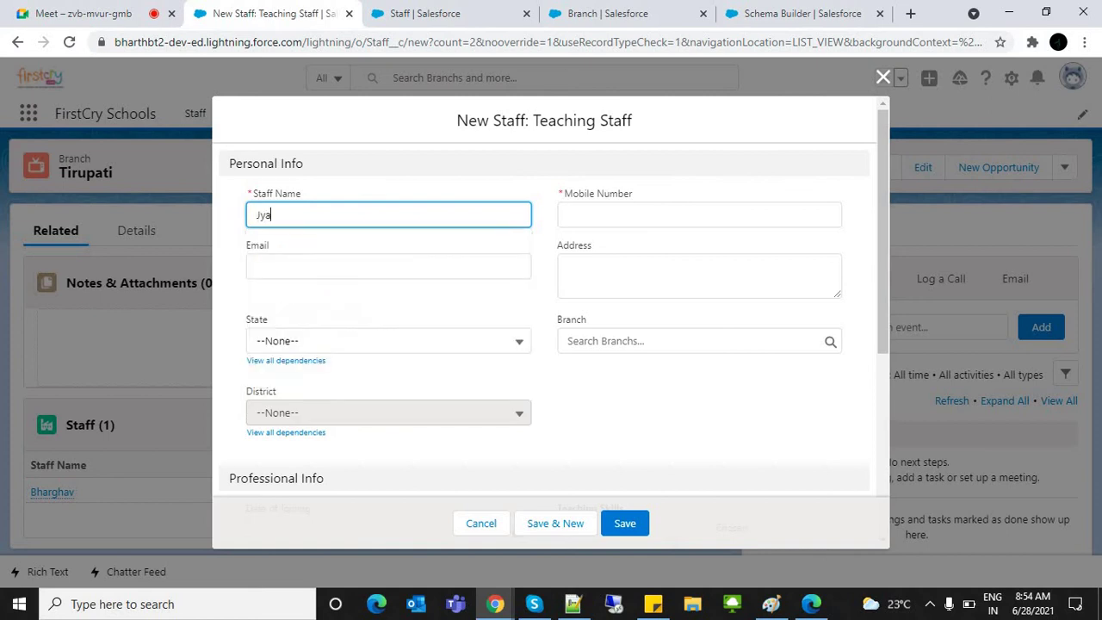
key("Tab")
key("shift+Tab")
type("Jaya")
key("Tab")
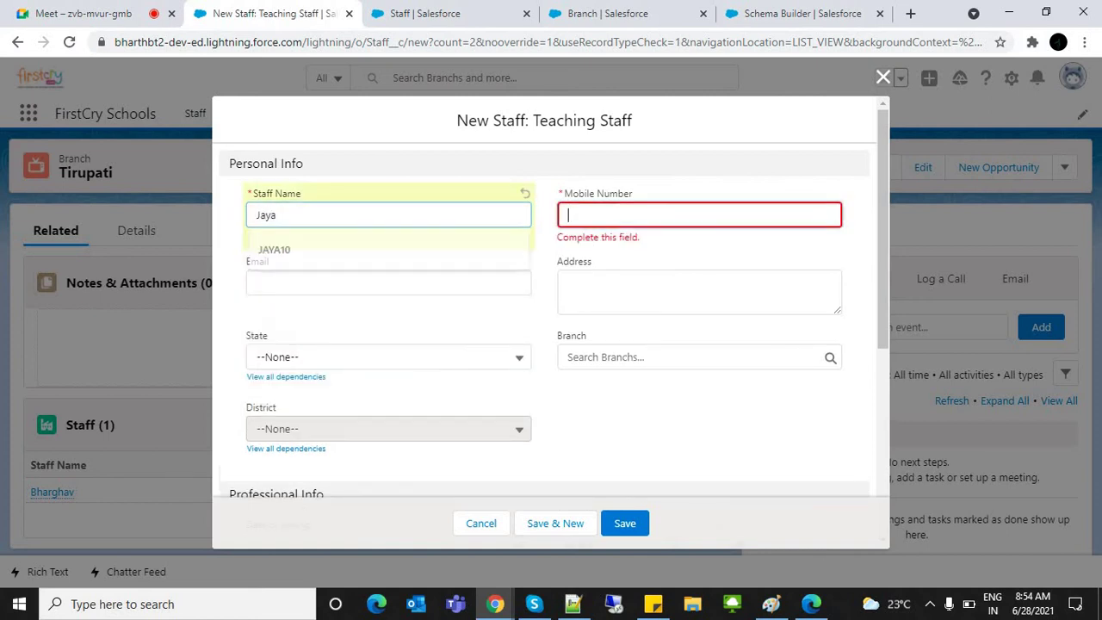
type("23949324")
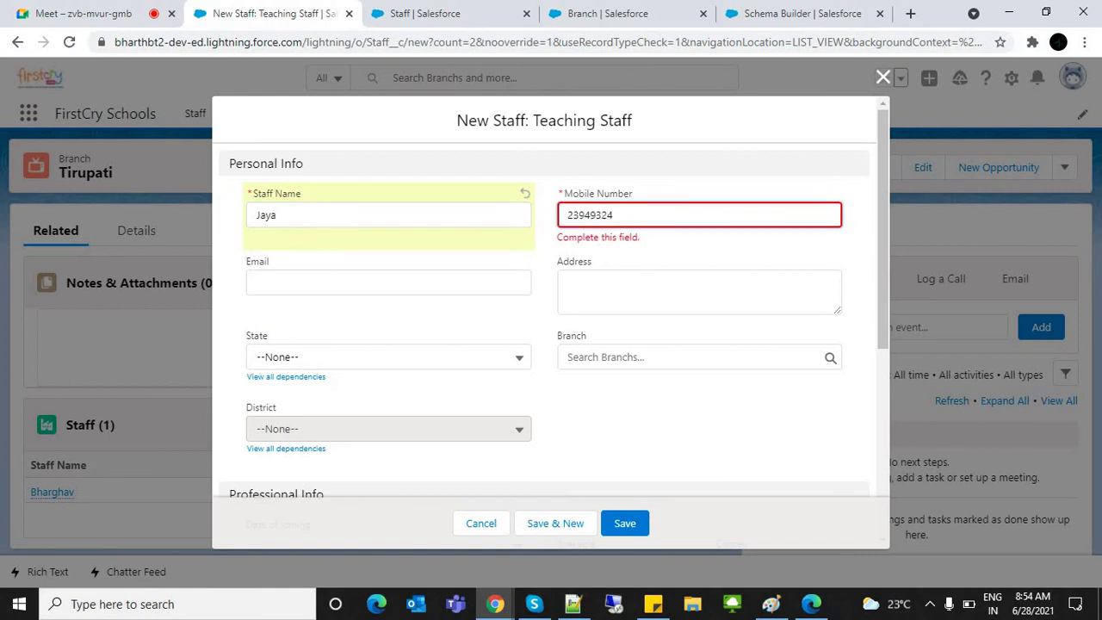
key("BackSpace")
key("BackSpace")
key("BackSpace")
key("BackSpace")
key("BackSpace")
key("BackSpace")
key("BackSpace")
type("97575675")
Step: Fill in the new staff member's address and e-mail
left_click(602, 288)
type("KSK")
key("BackSpace")
key("BackSpace")
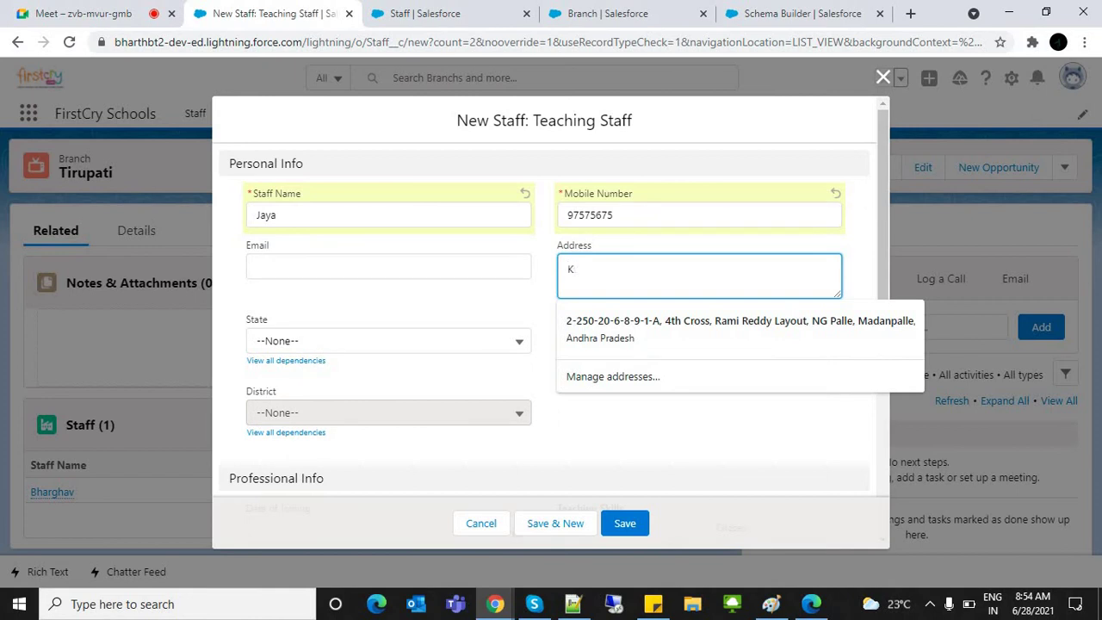
type("dp")
left_click(389, 266)
key("Tab")
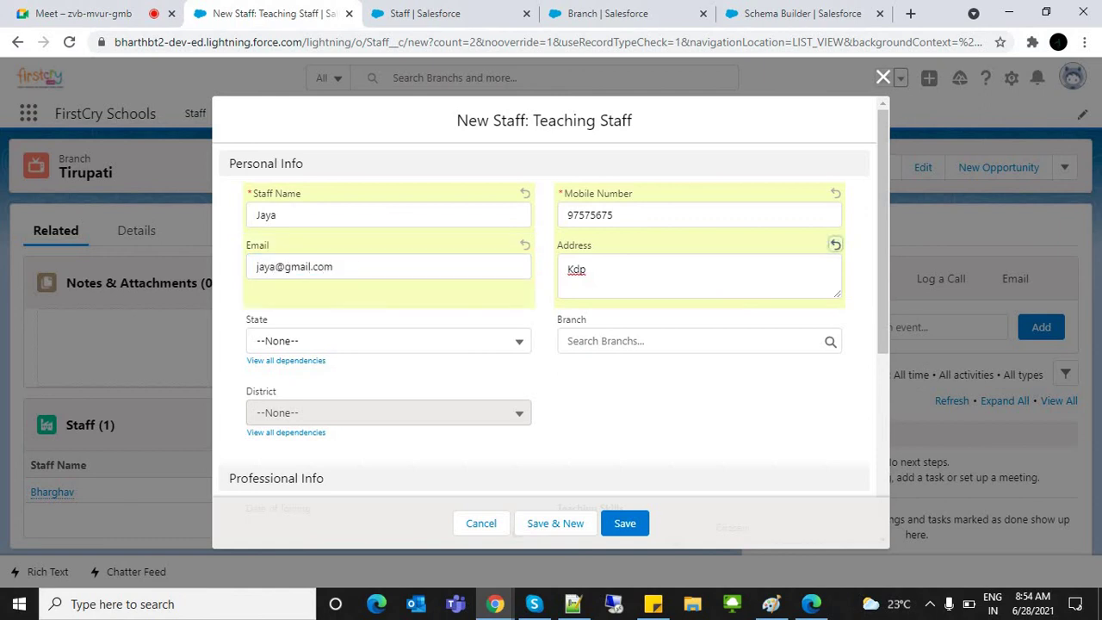
Step: Create a Kadapa branch from the Branch lookup, then set the branch to Tirupati
key("Tab")
key("Tab")
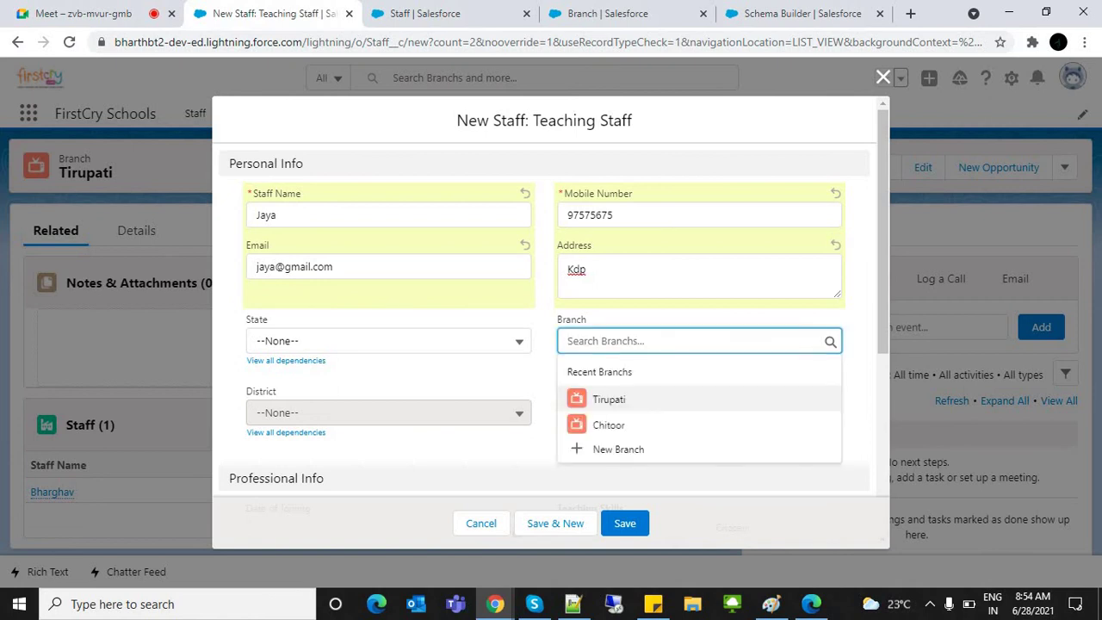
key("Up")
key("Down")
key("Escape")
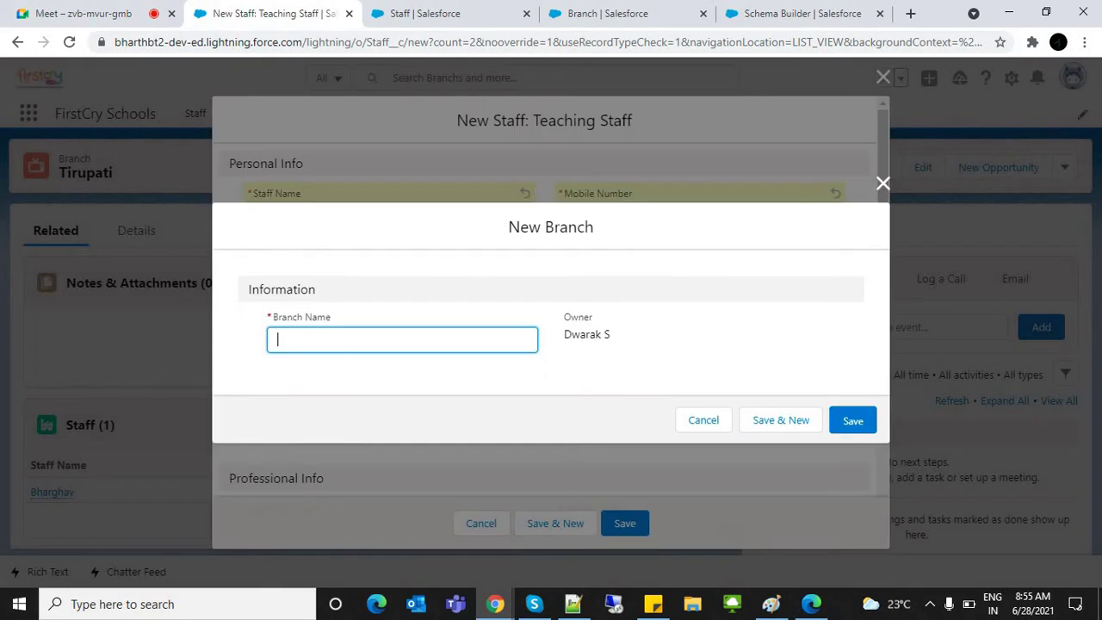
type("Kadapa")
key("Return")
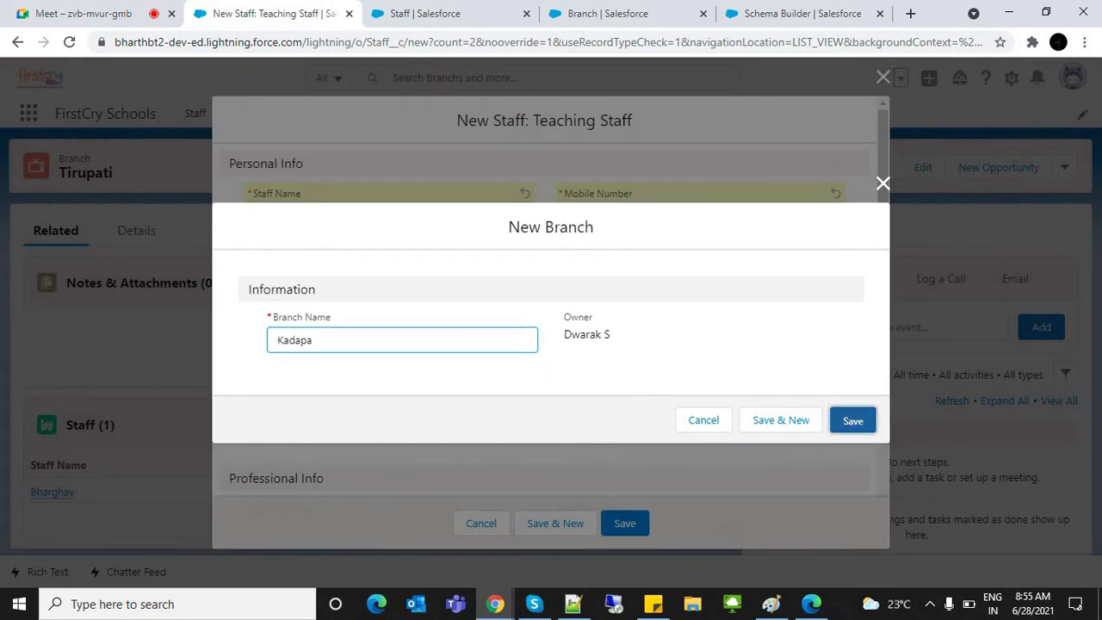
key("Tab")
key("BackSpace")
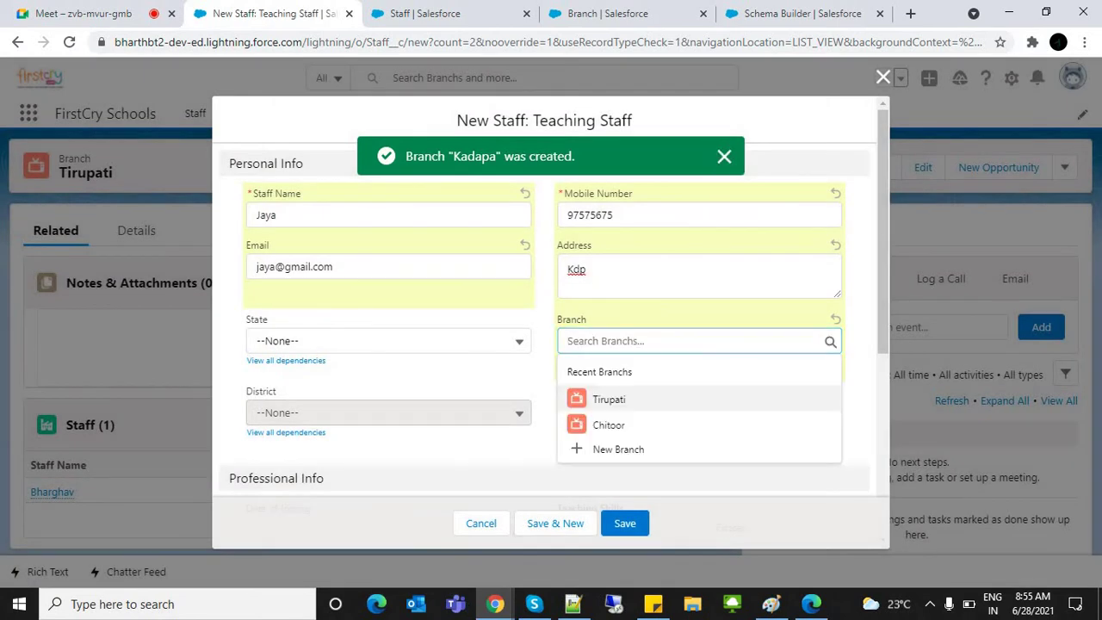
key("Return")
key("Return")
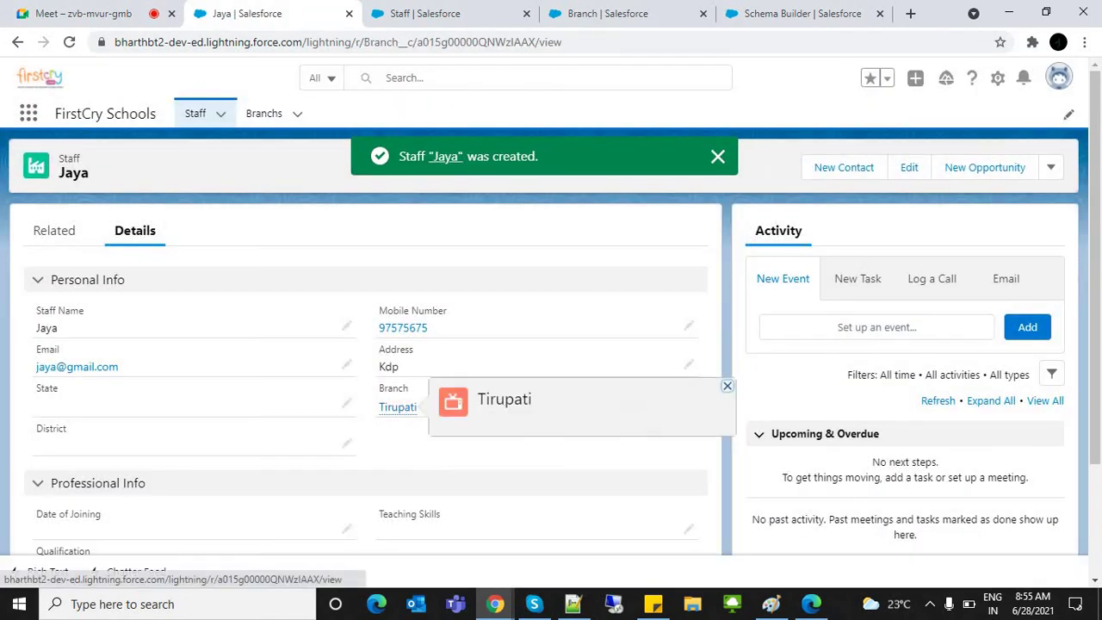
Step: Open the Tirupati branch to confirm its Staff list now shows two members
left_click(398, 408)
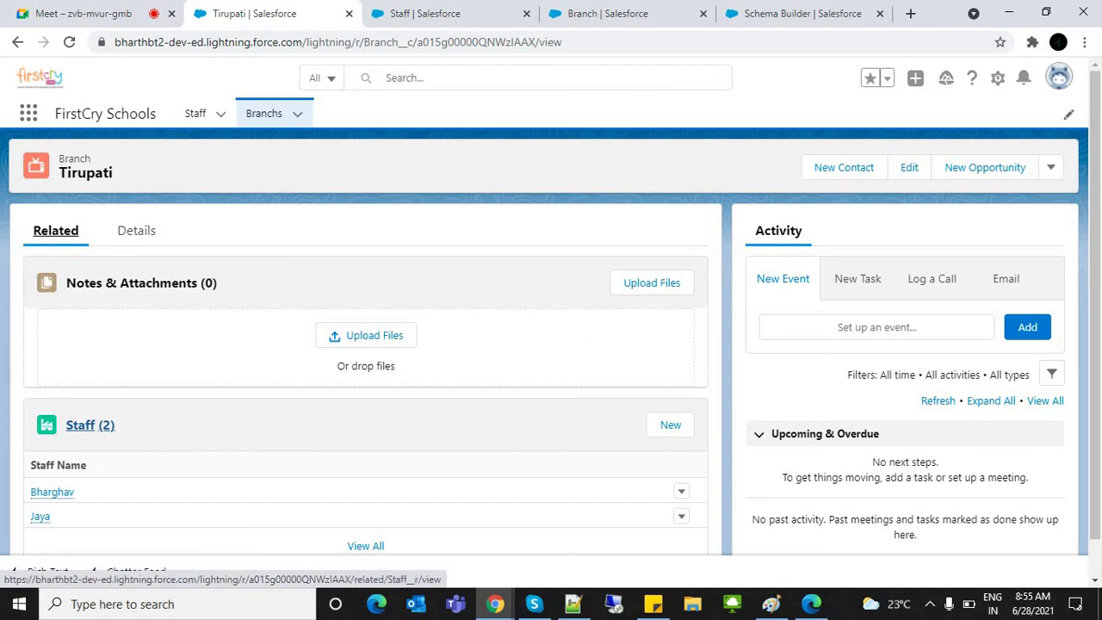
left_click(52, 492)
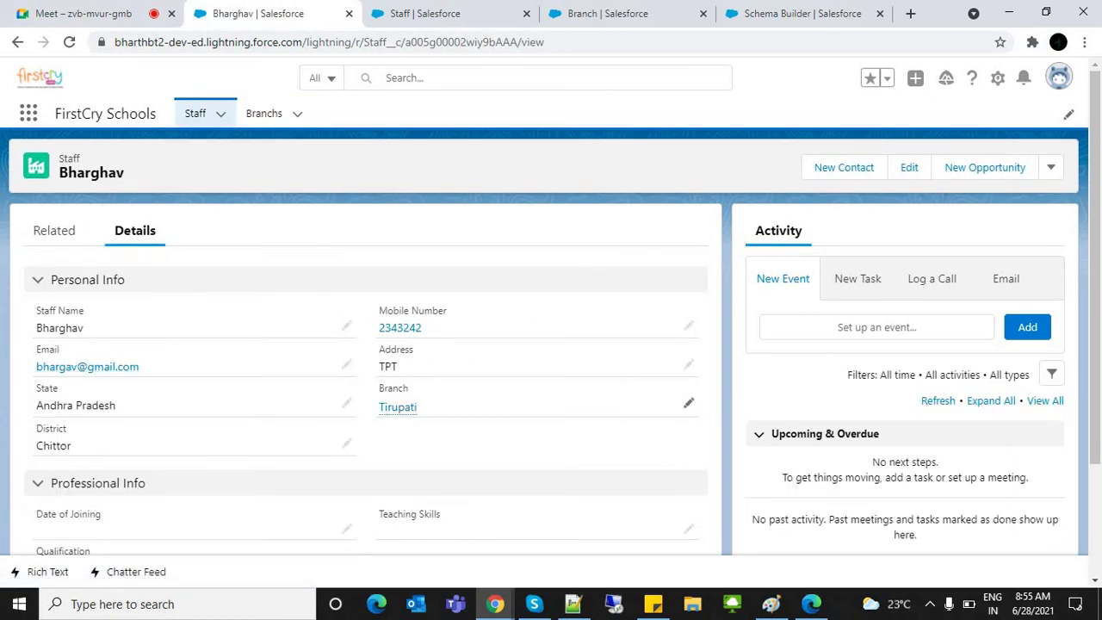
left_click(398, 408)
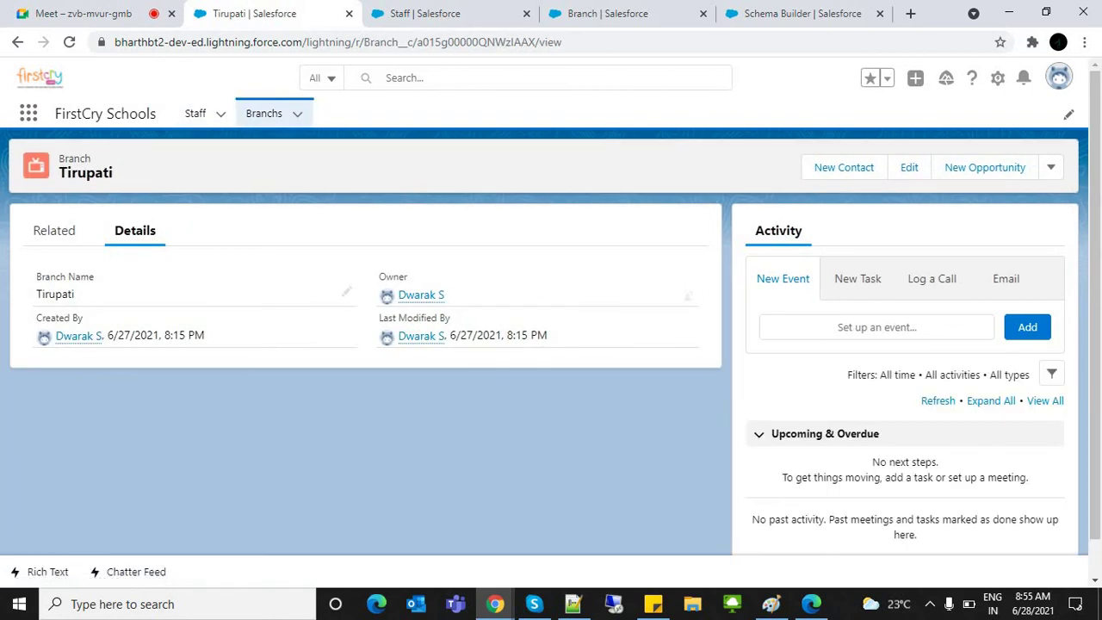
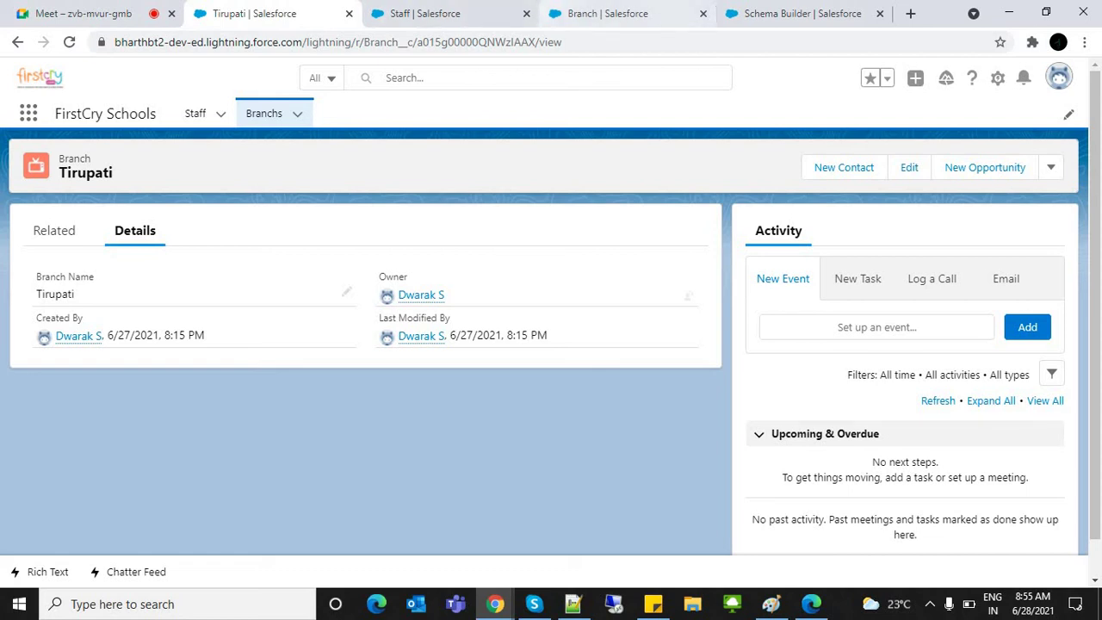
Step: Start a new custom object labelled Parent with the plural label Parents
key("ctrl+Tab")
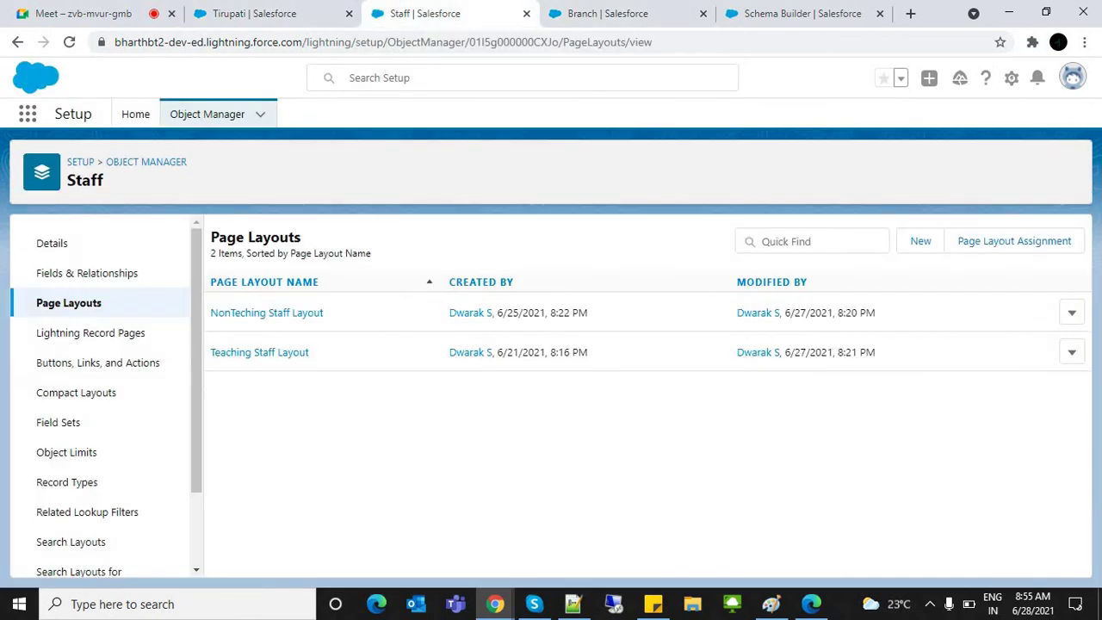
left_click(86, 273)
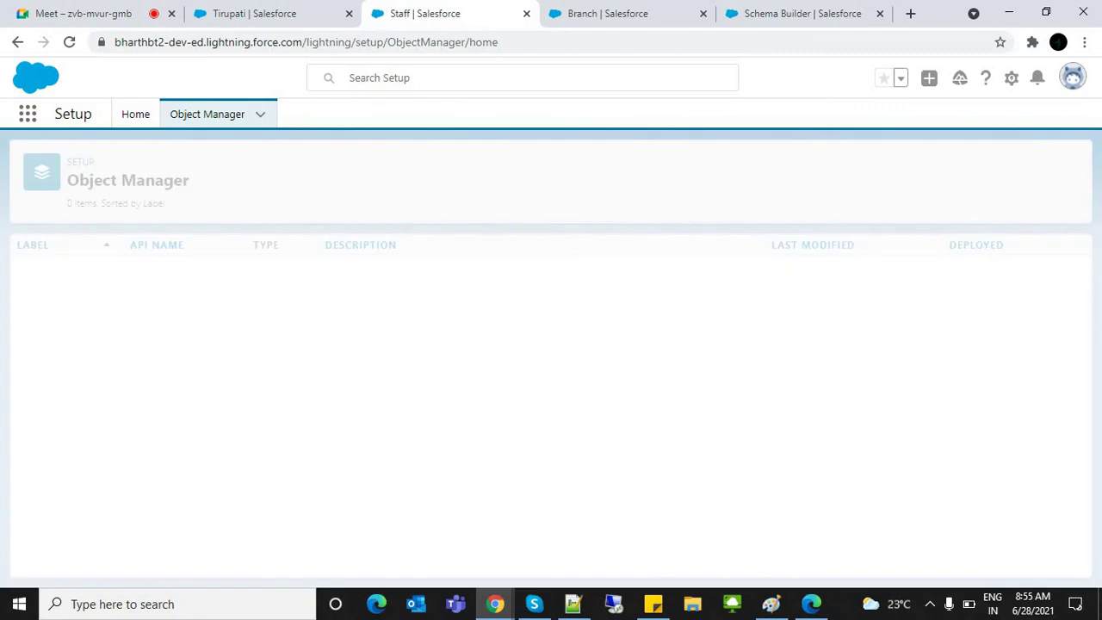
left_click(1040, 167)
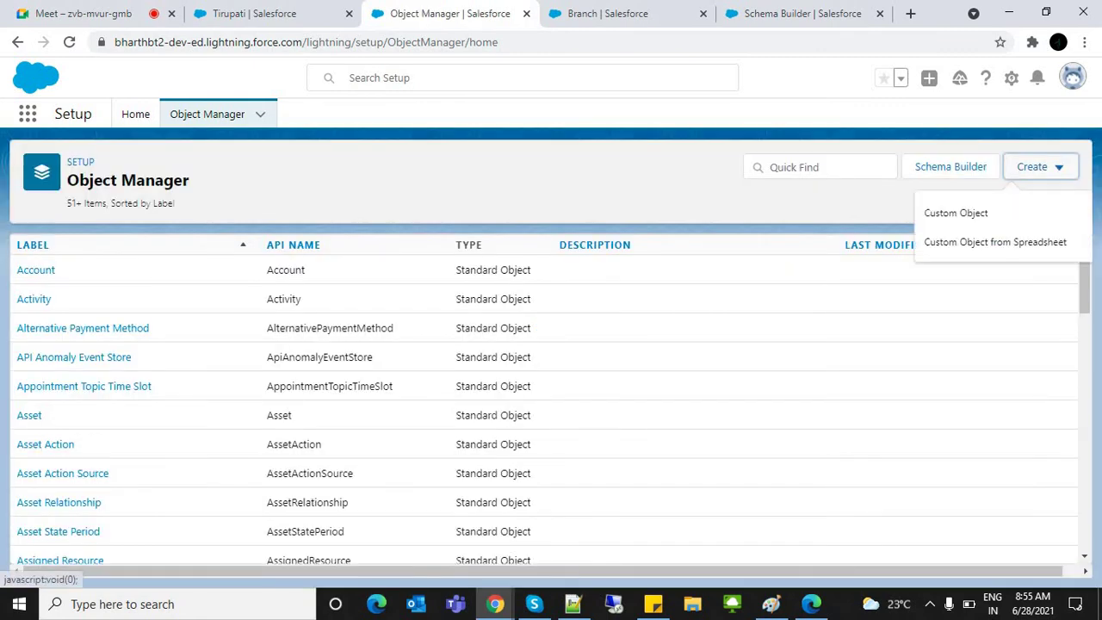
left_click(955, 211)
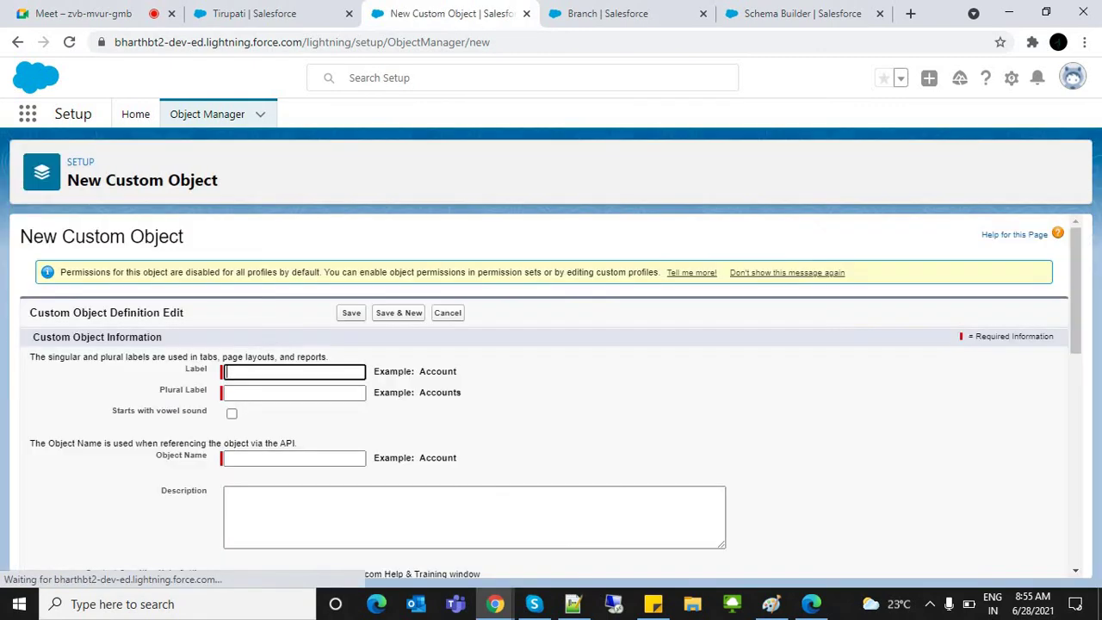
type("Parent")
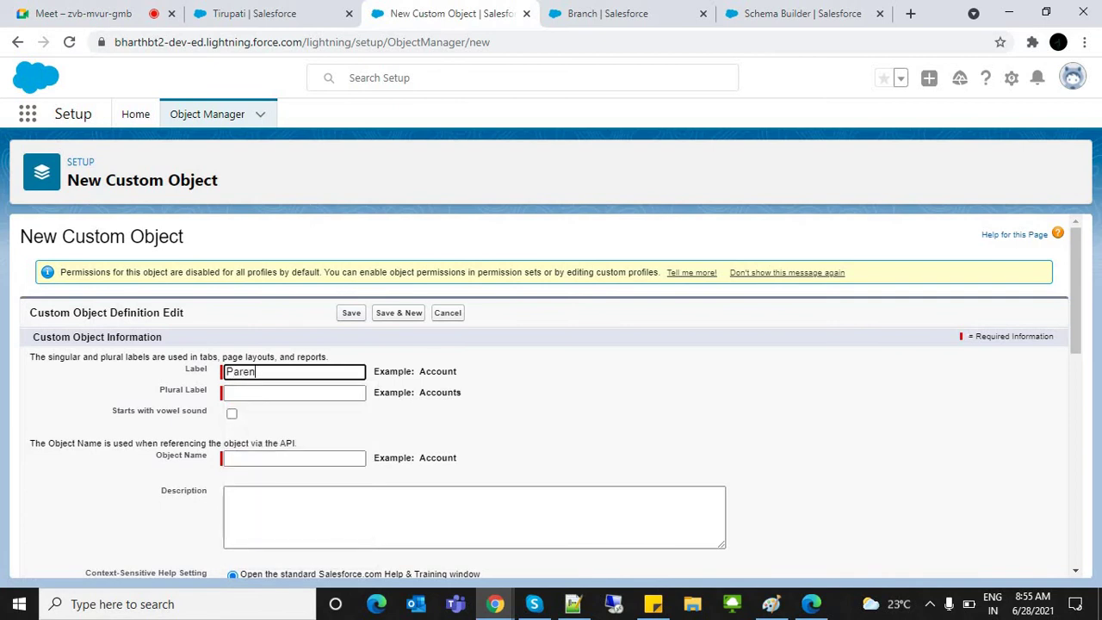
key("Tab")
double_click(288, 356)
left_click(242, 371)
double_click(242, 371)
key("ctrl+c")
left_click(259, 393)
key("ctrl+v")
type("s")
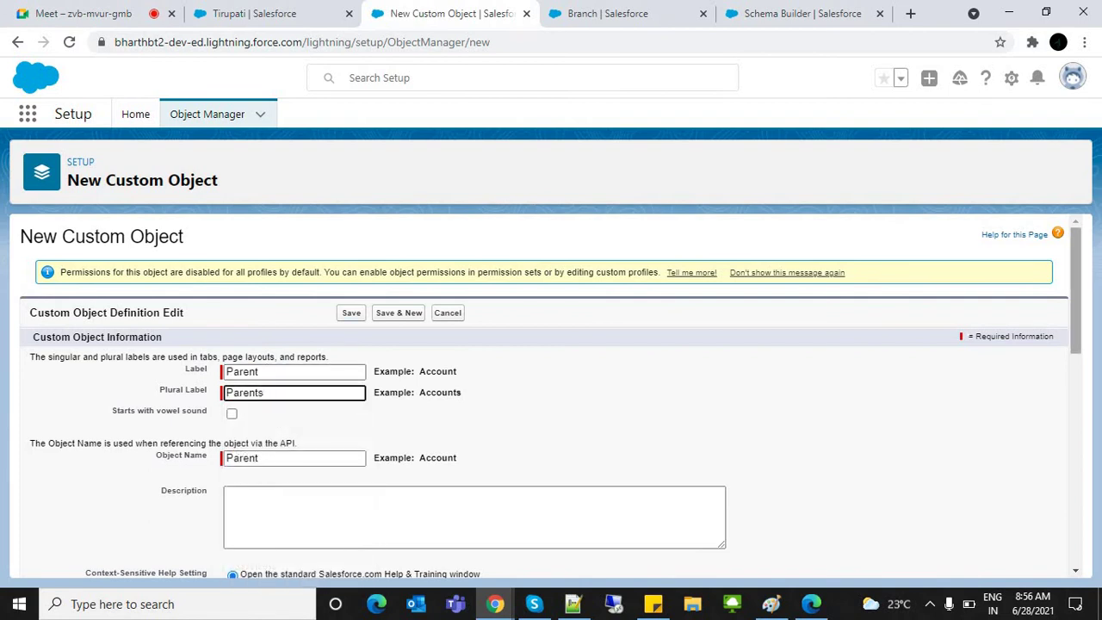
Step: Enable reports, activities, field history and Chatter groups, set the tab wizard to launch, and save the object
scroll(551, 387, "down", 6)
left_click(38, 259)
left_click(38, 275)
left_click(38, 290)
left_click(38, 306)
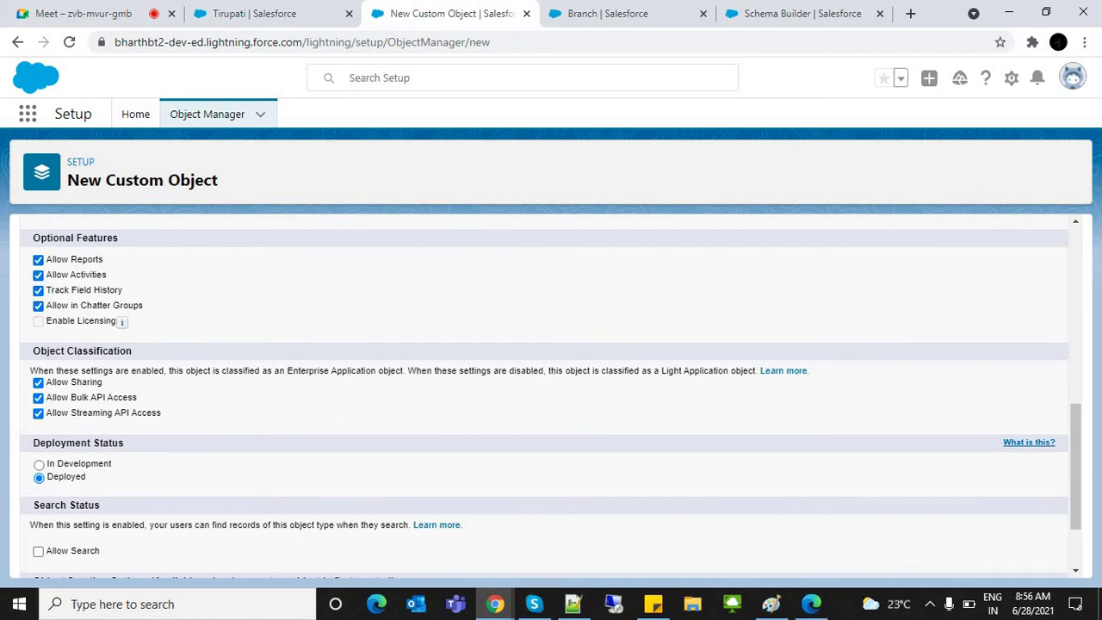
mouse_move(121, 321)
scroll(1075, 465, "down", 2)
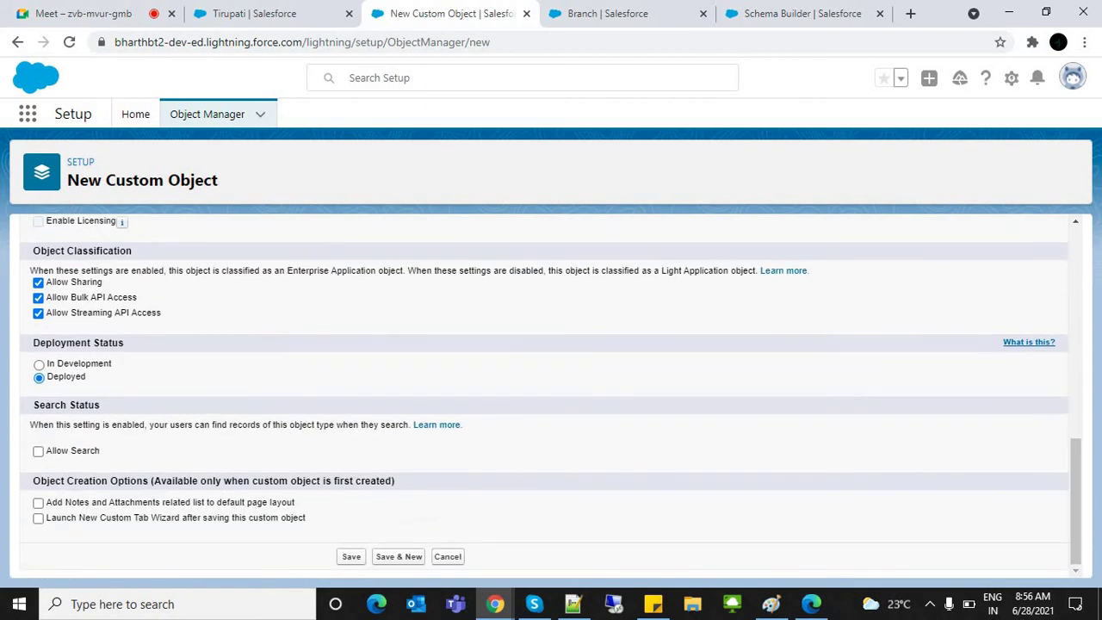
left_click(38, 517)
key("Return")
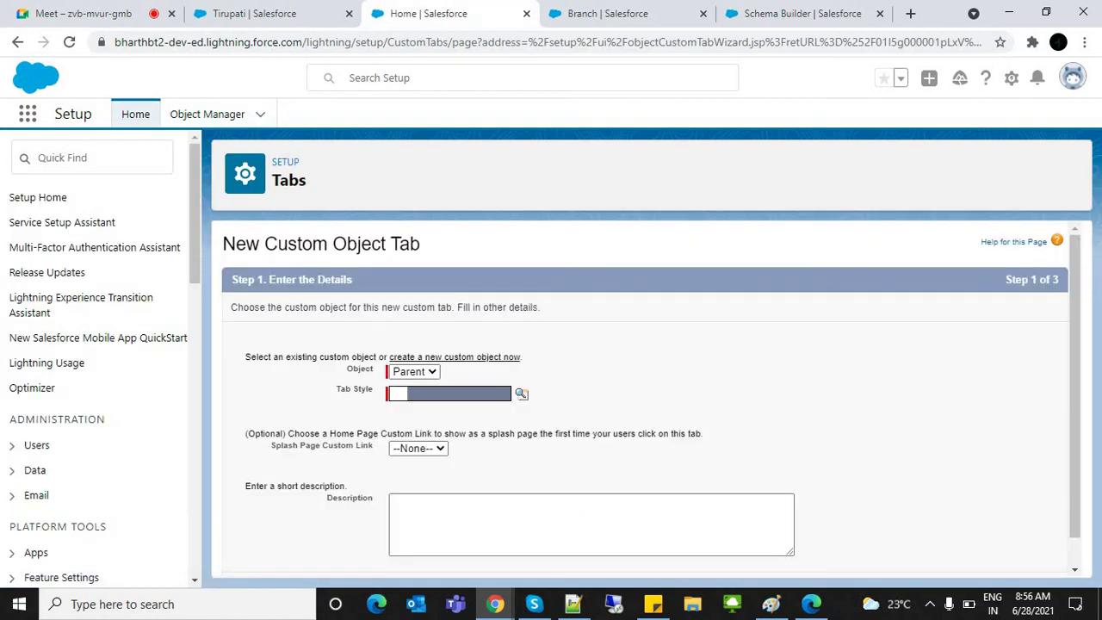
Step: Create the Parent tab with the Cell phone style, accepting default profile and app settings
left_click(521, 394)
left_click(323, 296)
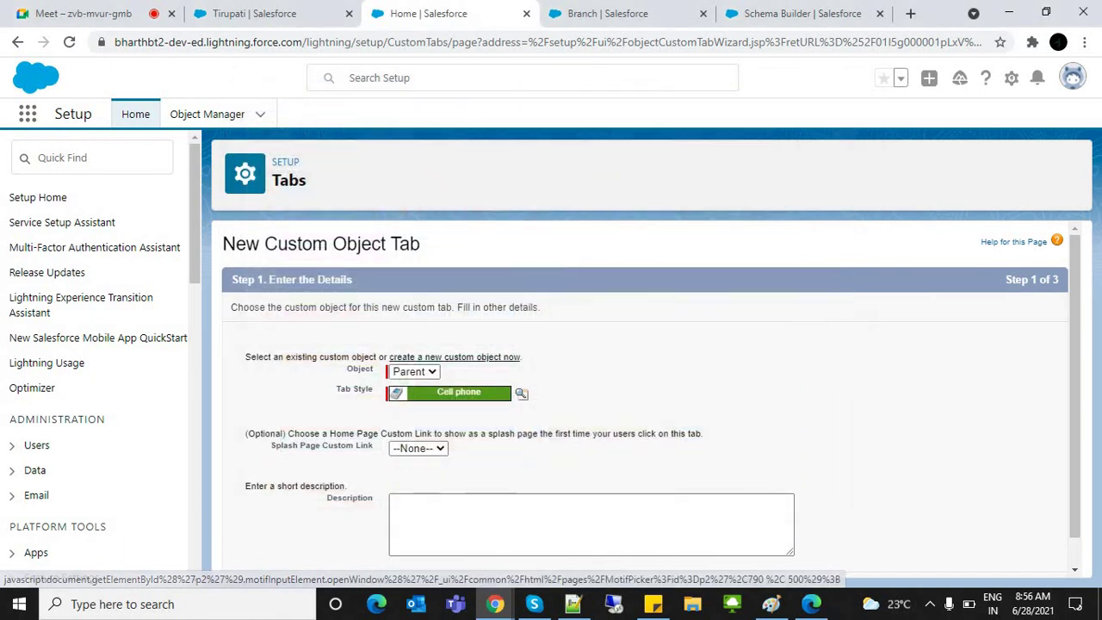
scroll(651, 403, "down", 1)
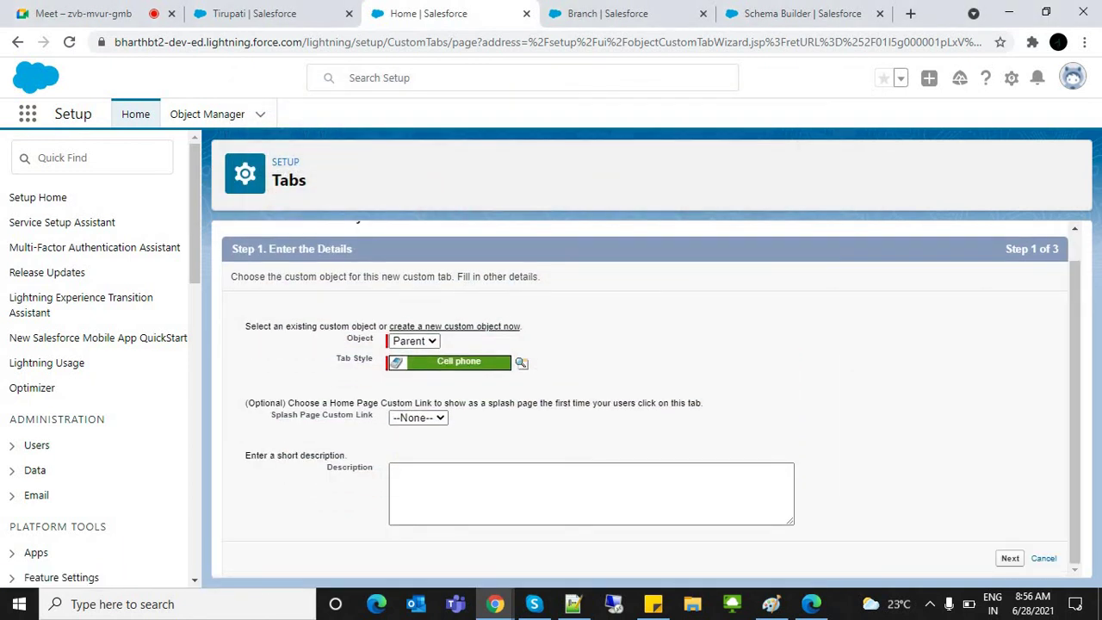
key("Return")
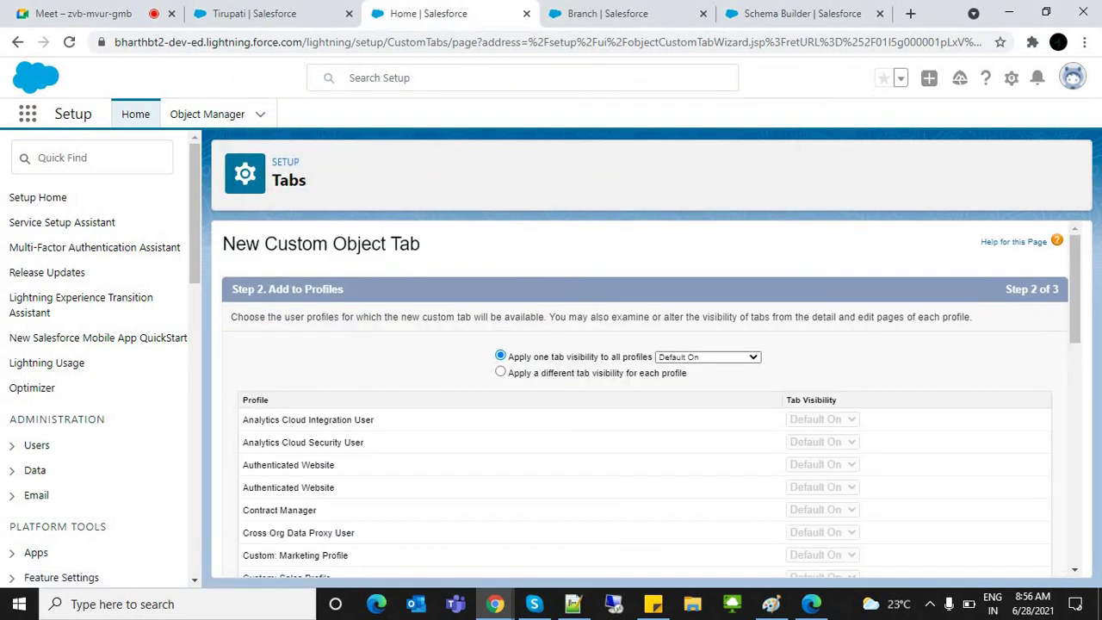
scroll(645, 396, "down", 6)
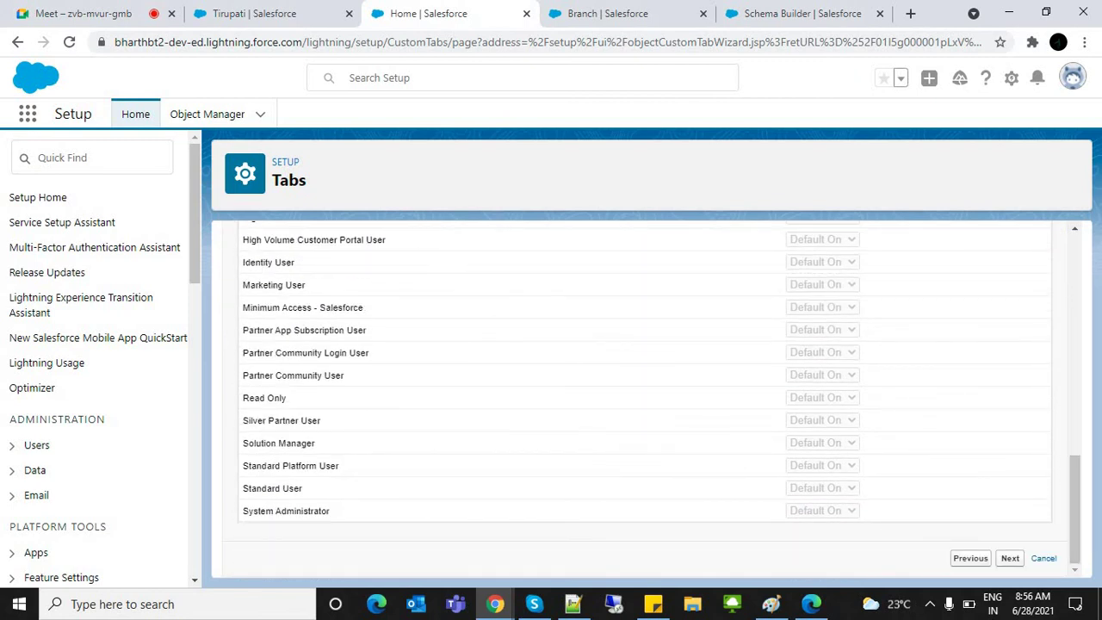
key("Return")
scroll(646, 396, "down", 5)
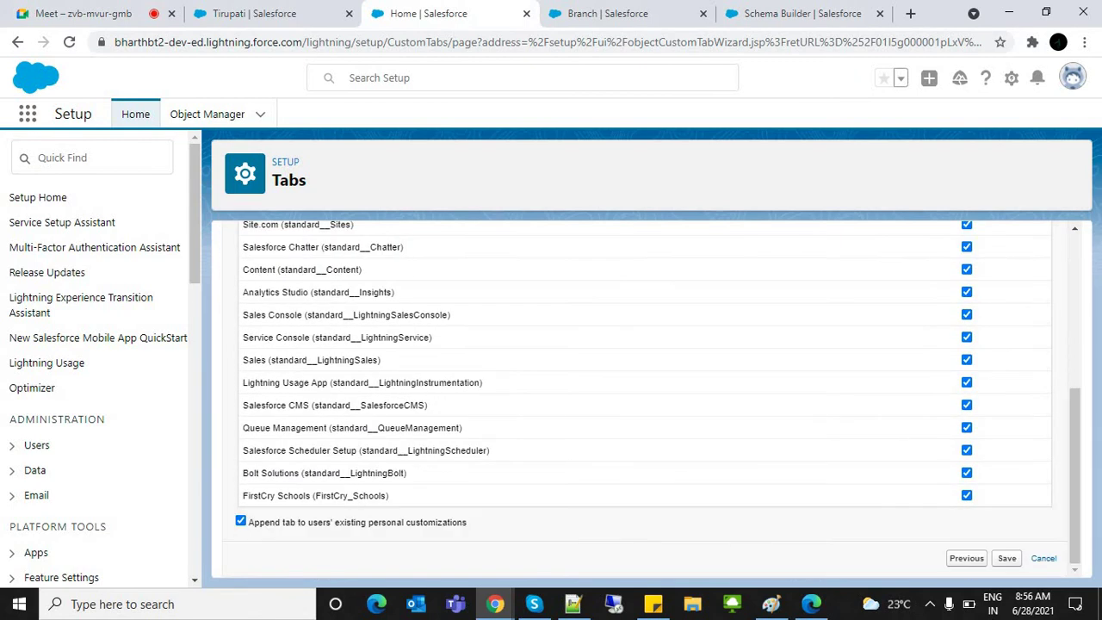
key("Return")
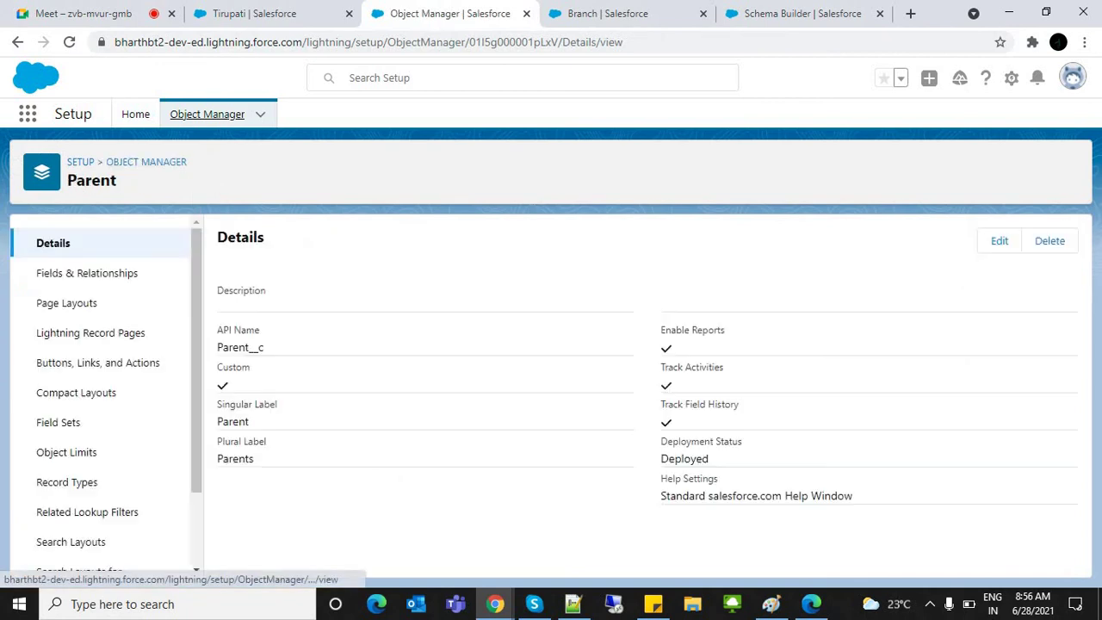
left_click(146, 162)
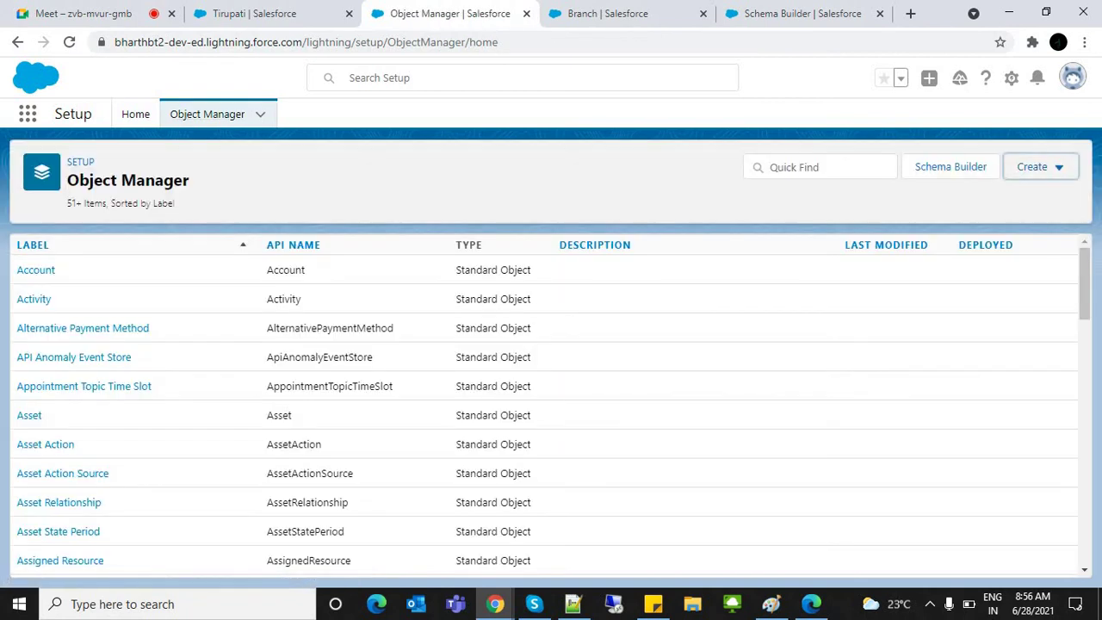
Step: Start another custom object labelled Student with the plural label Students
left_click(1032, 167)
left_click(956, 211)
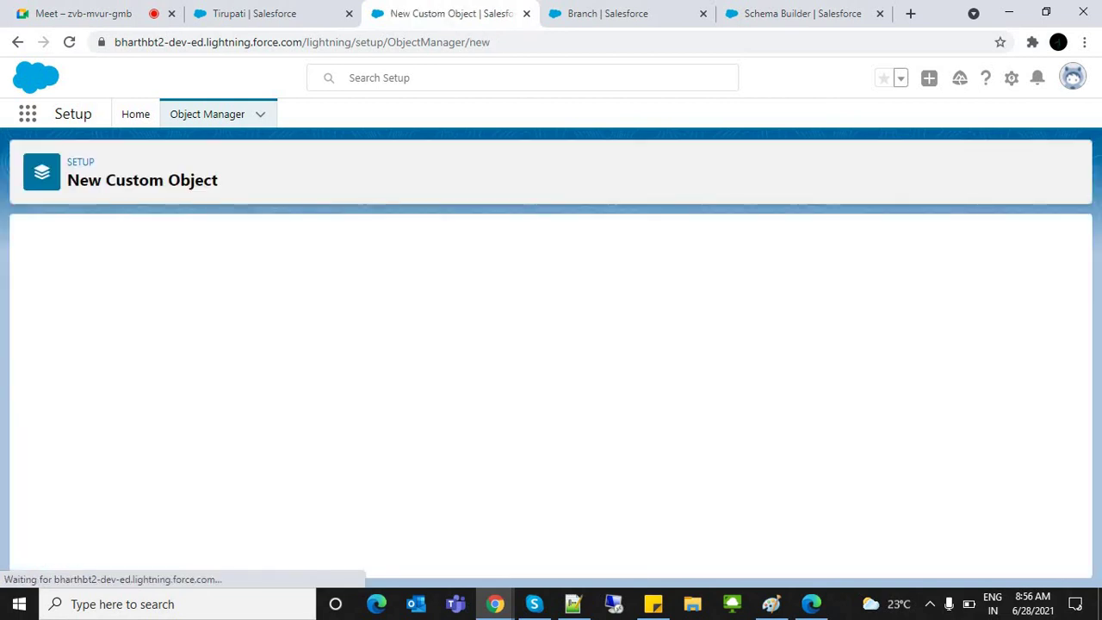
left_click(293, 371)
type("St")
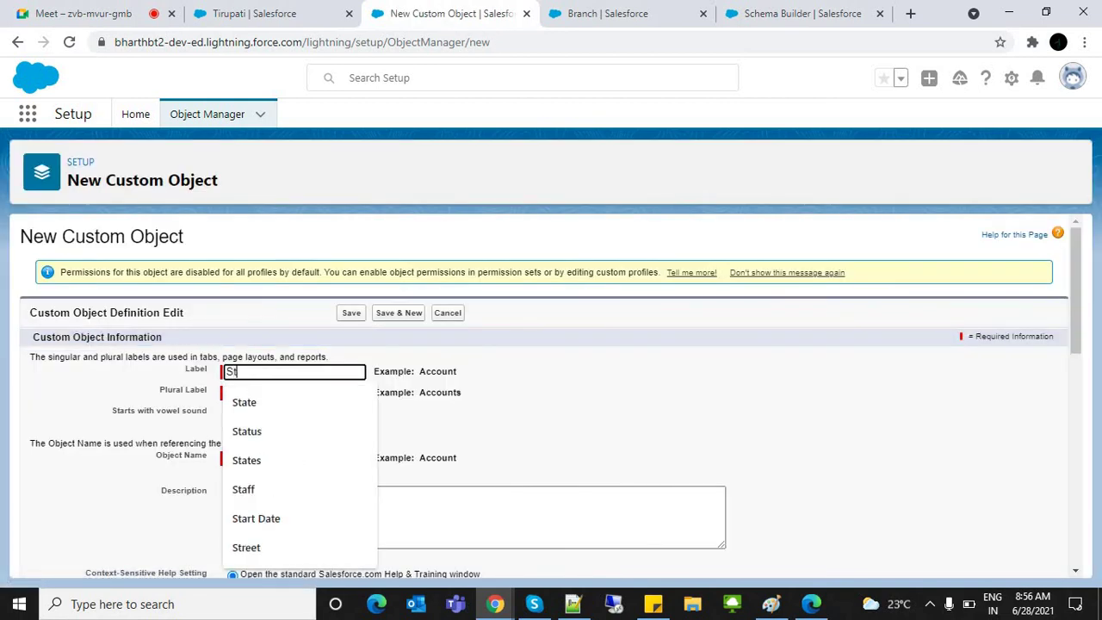
type("udent")
key("Tab")
left_click(293, 371)
key("ctrl+a")
key("ctrl+c")
key("Tab")
key("ctrl+v")
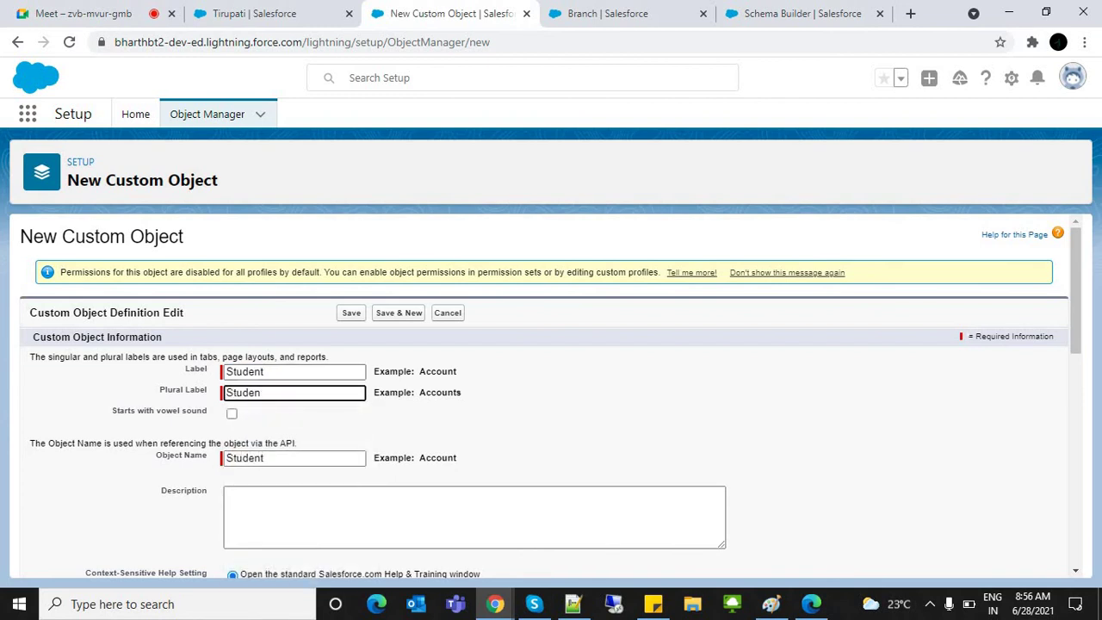
key("Tab")
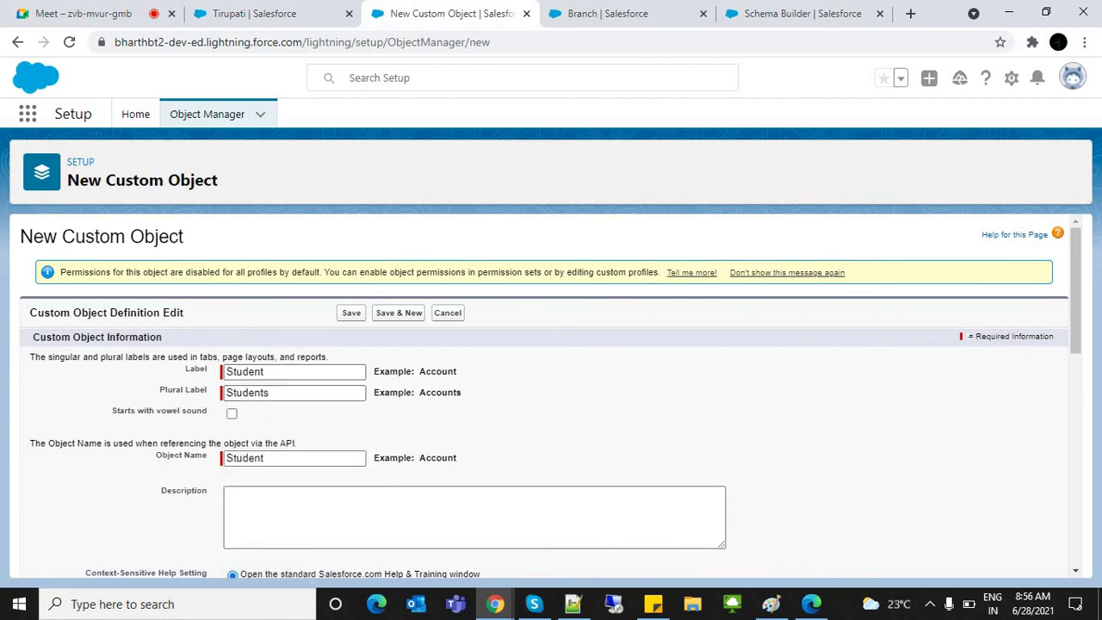
Step: Enable reports, Chatter groups and search for Student, then save the object
scroll(551, 400, "down", 6)
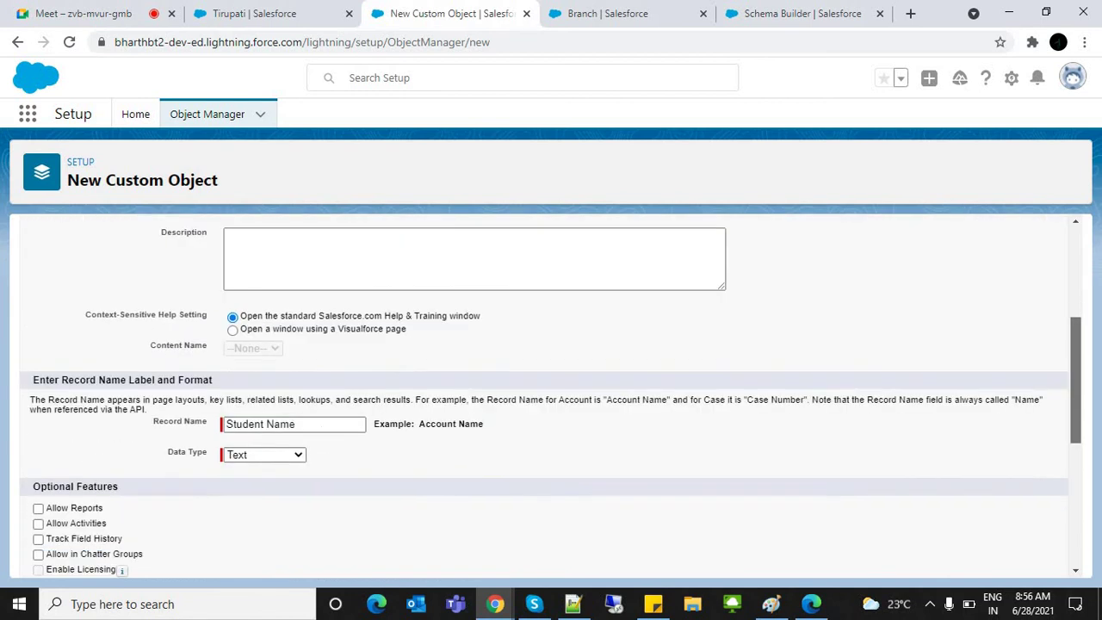
left_click(38, 255)
left_click(37, 300)
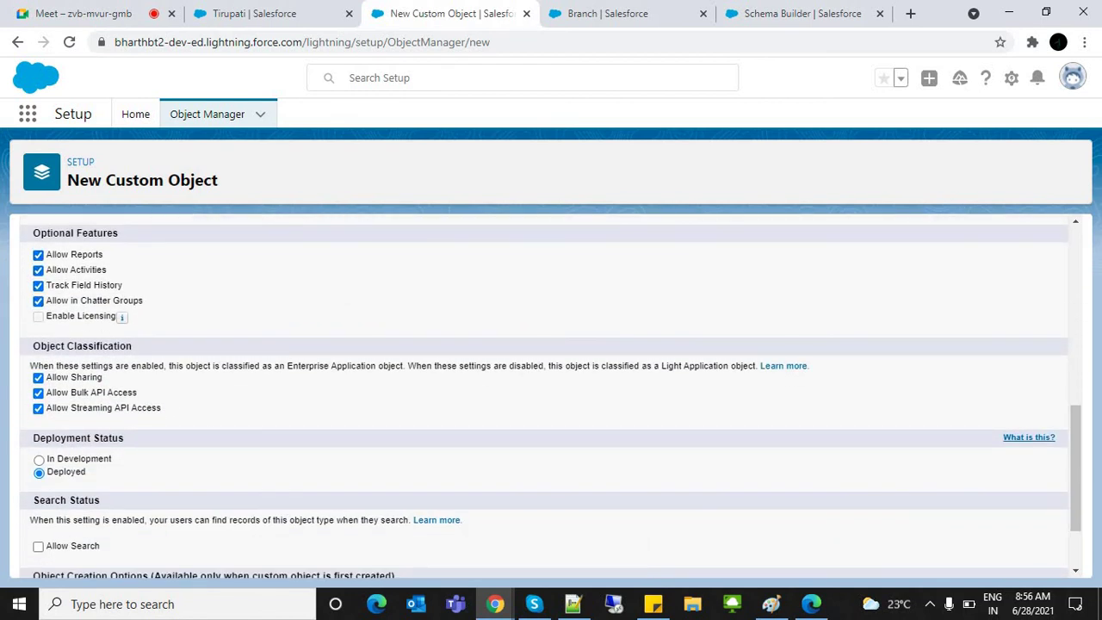
scroll(551, 397, "down", 2)
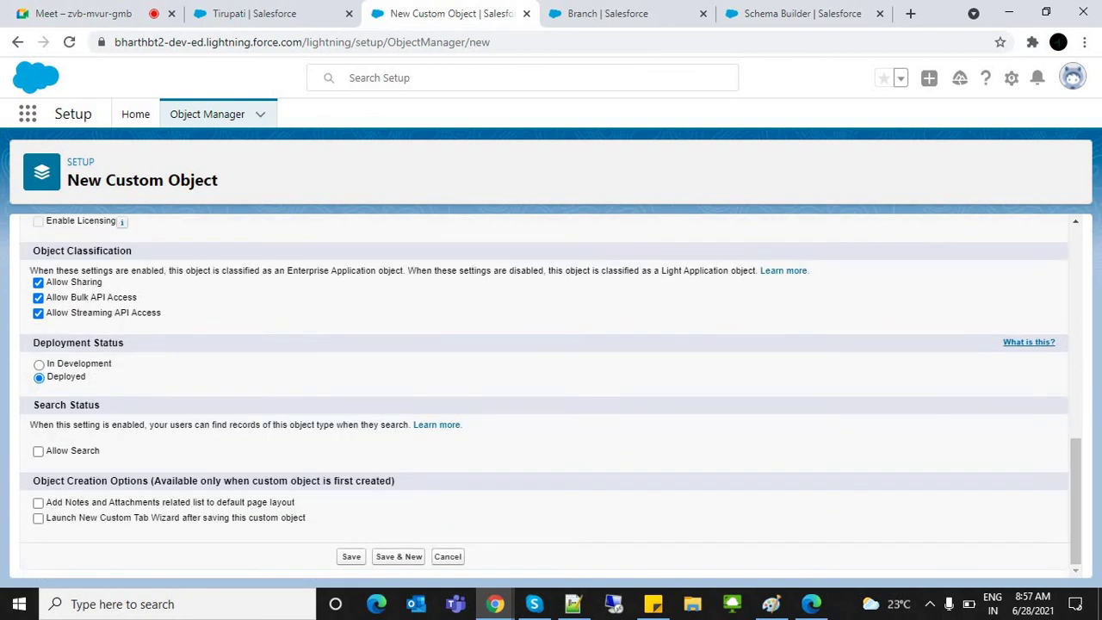
left_click(38, 451)
left_click(351, 556)
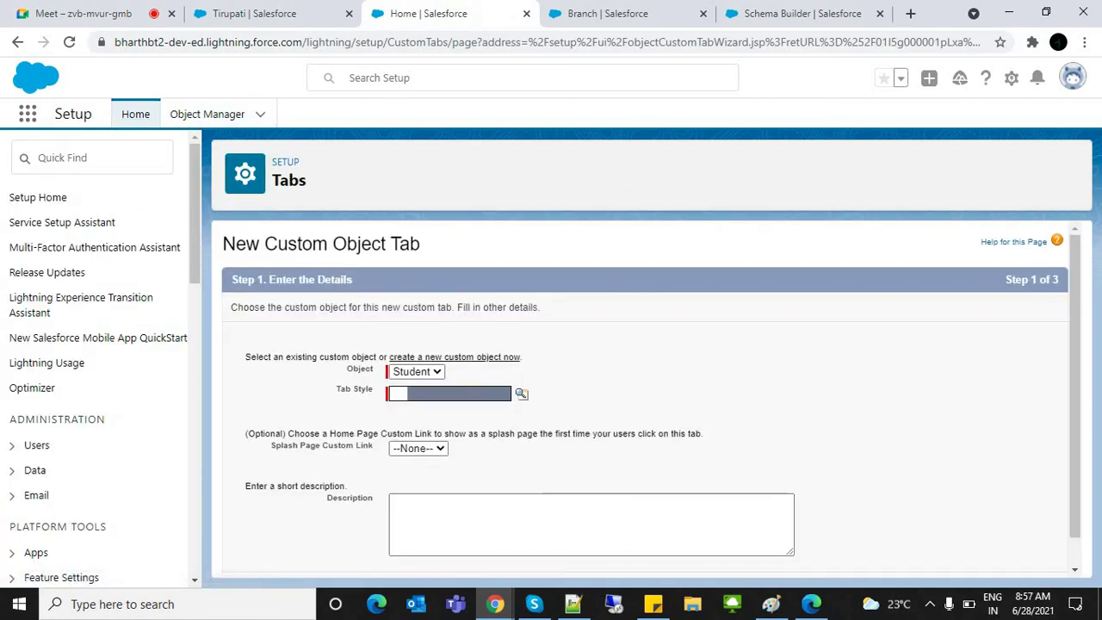
Step: Create the Student tab with the Building Block style, accepting default visibility and apps
left_click(463, 250)
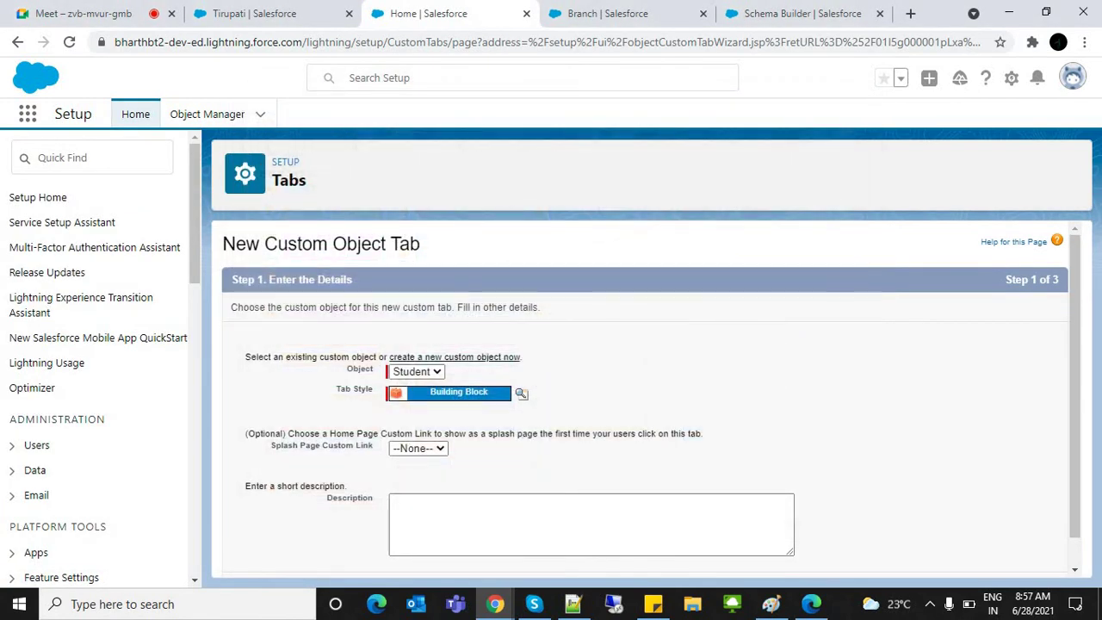
scroll(651, 401, "down", 1)
left_click(1011, 558)
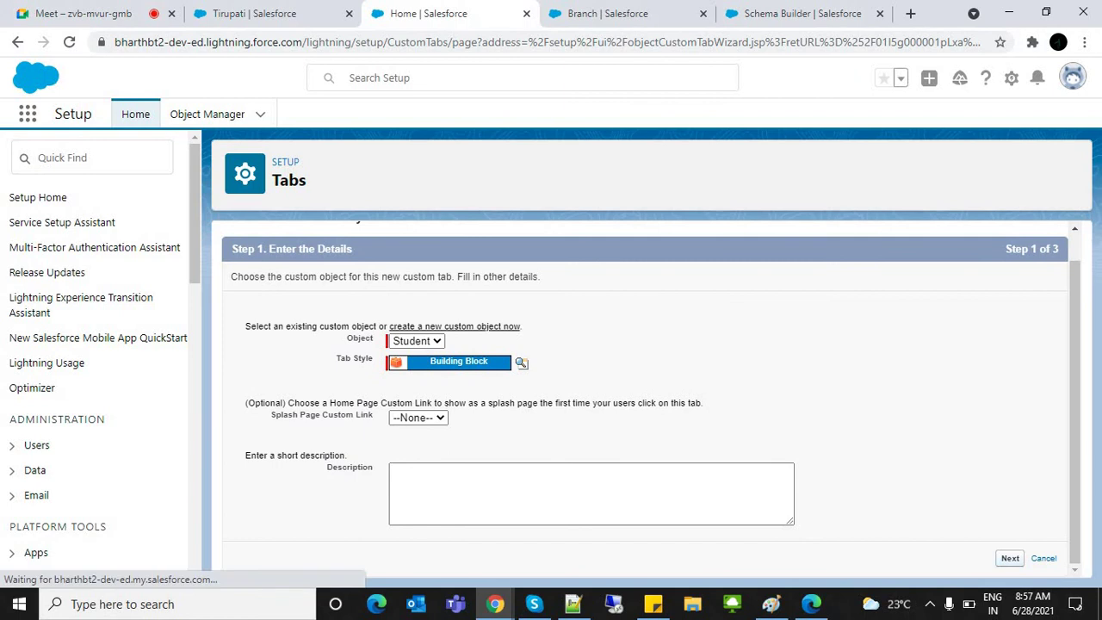
left_click_drag(1075, 288, 1076, 509)
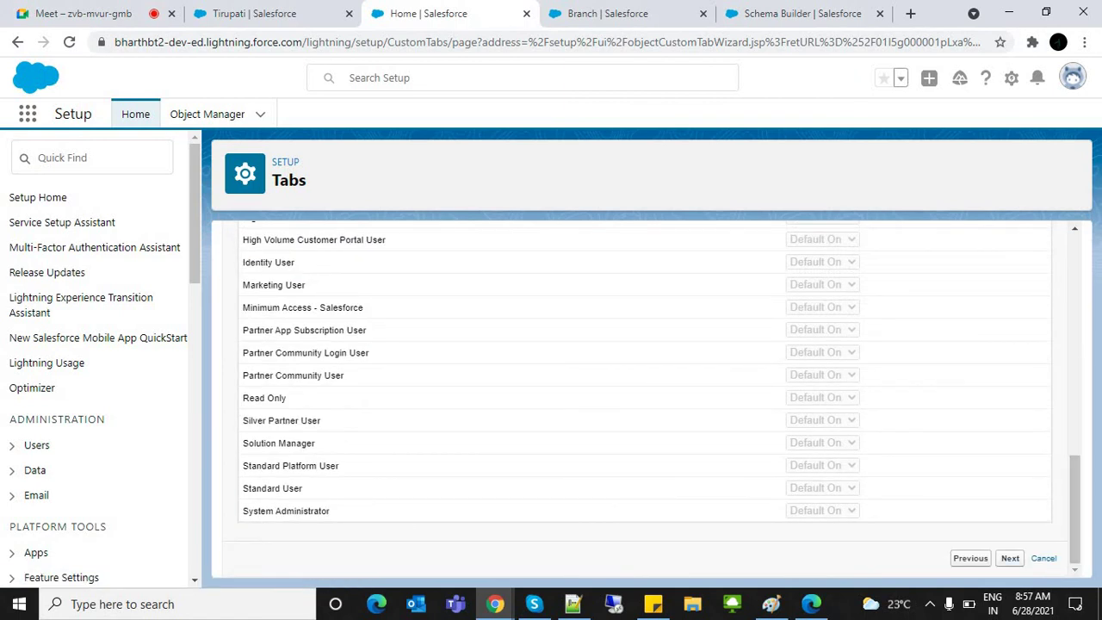
left_click(1010, 558)
left_click_drag(1076, 285, 1075, 439)
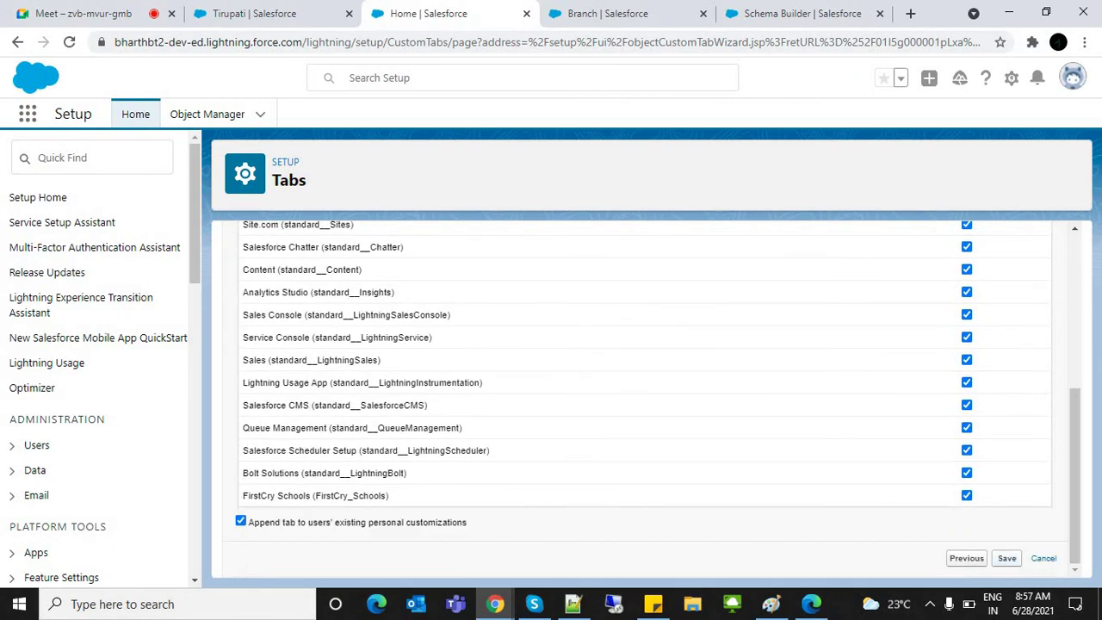
left_click(1007, 558)
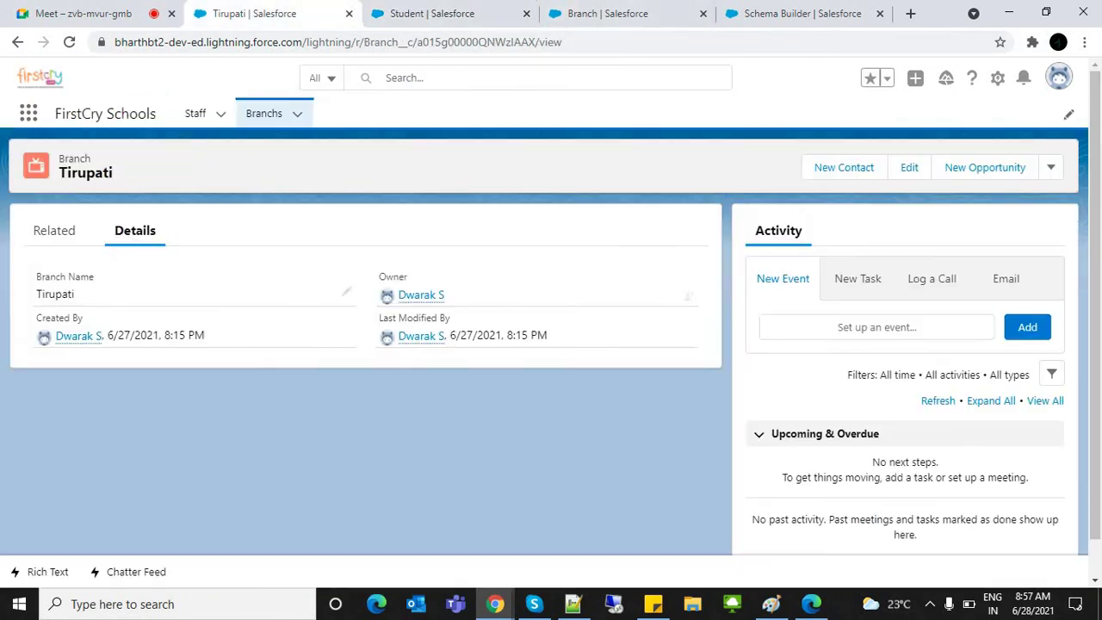
left_click(254, 13)
key("ctrl+l")
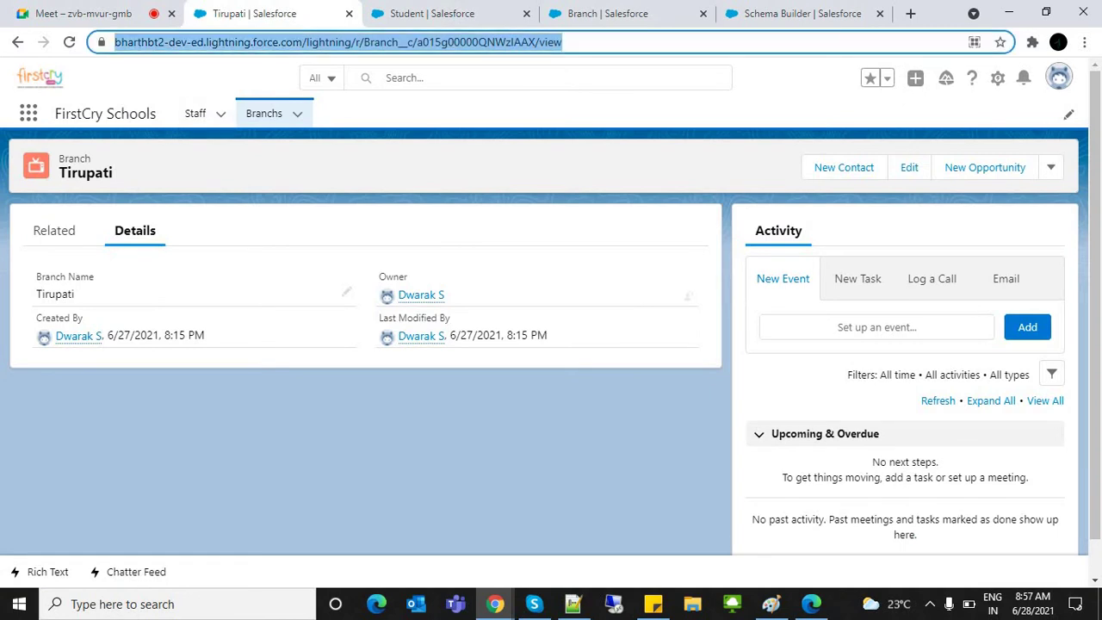
left_click(343, 41)
key("shift+End")
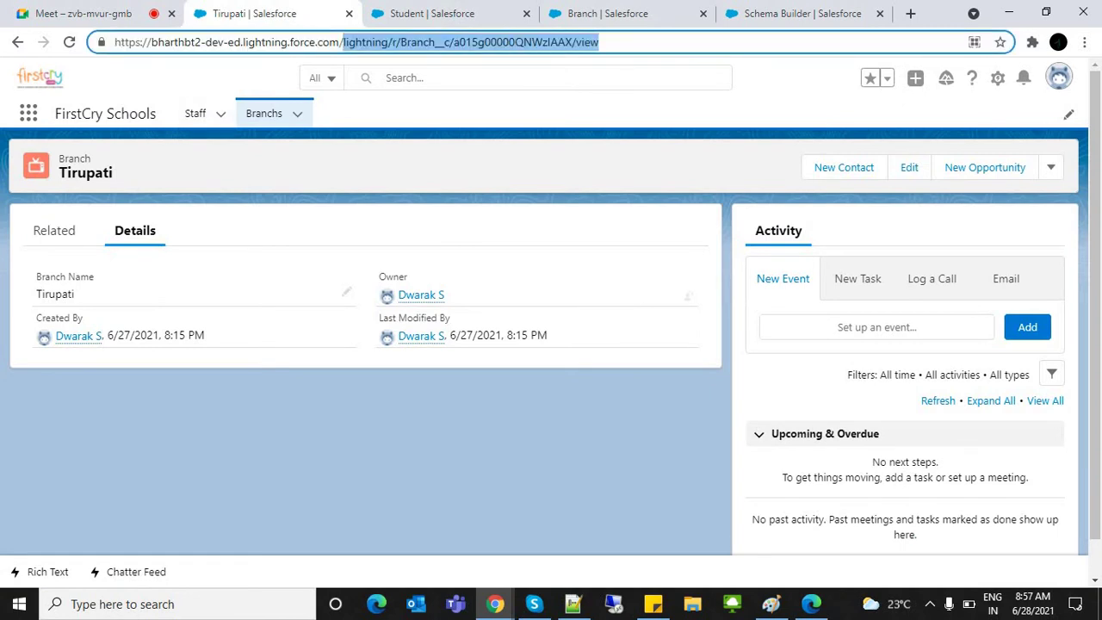
key("BackSpace")
key("Return")
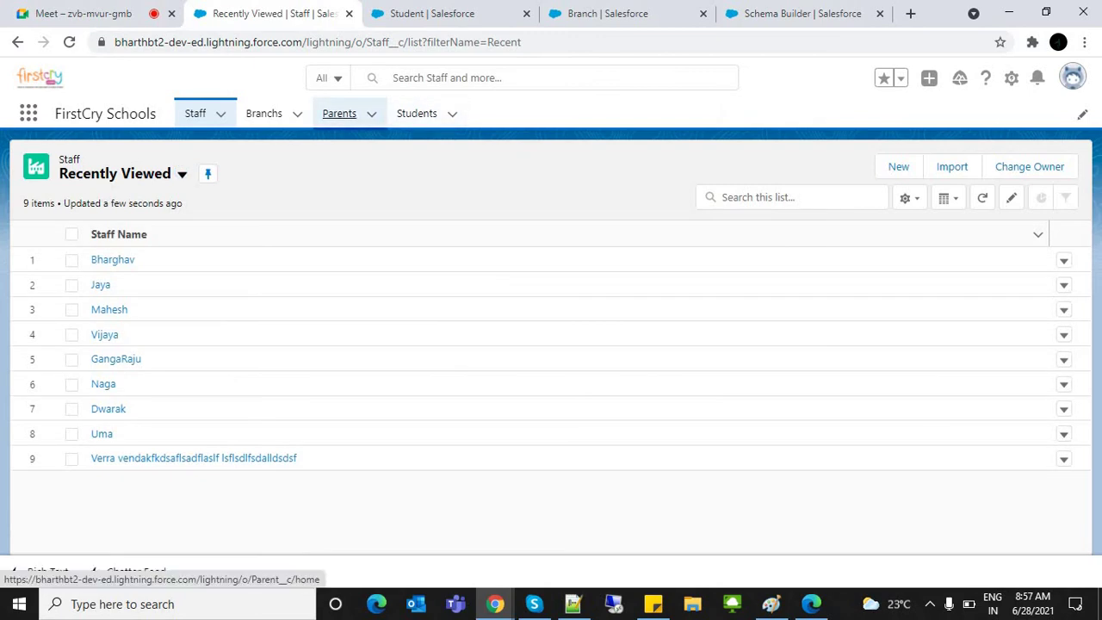
left_click(339, 113)
left_click(417, 113)
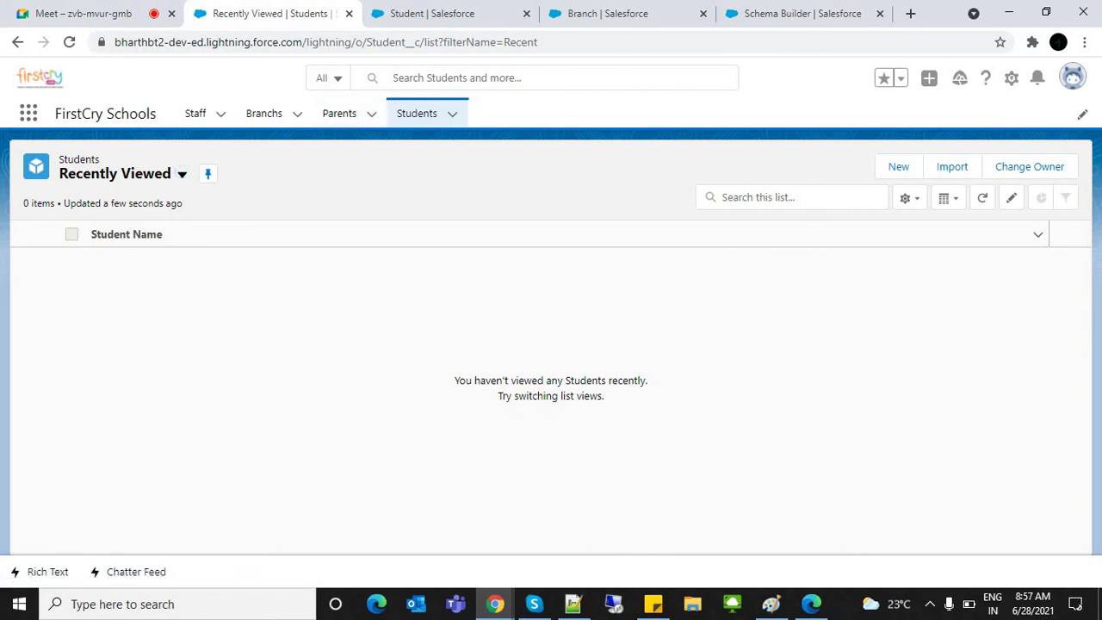
left_click(898, 166)
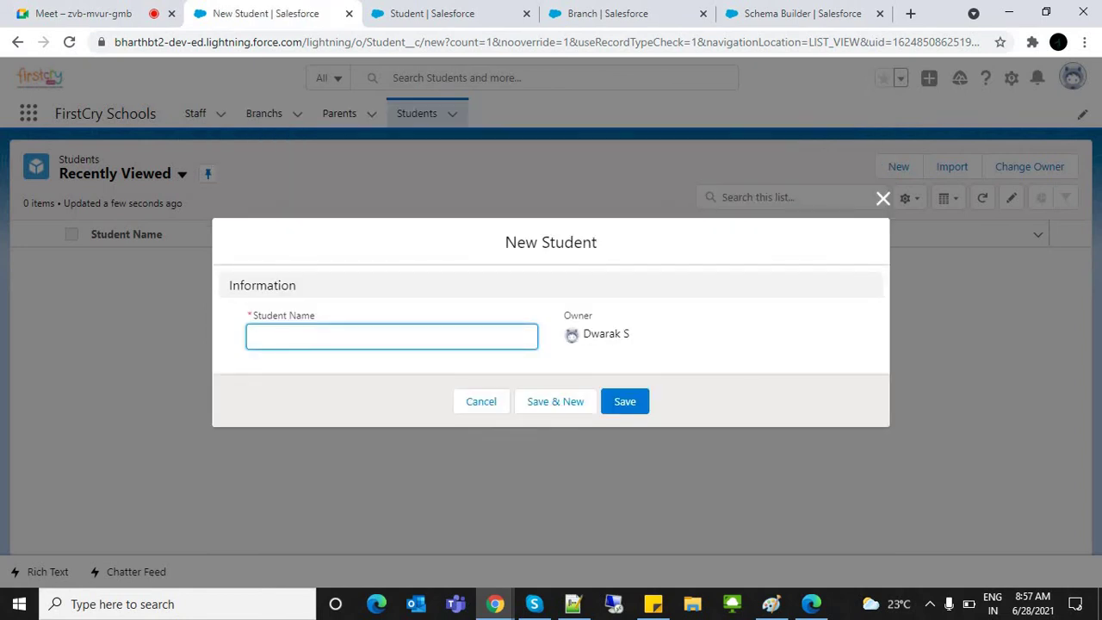
key("Tab")
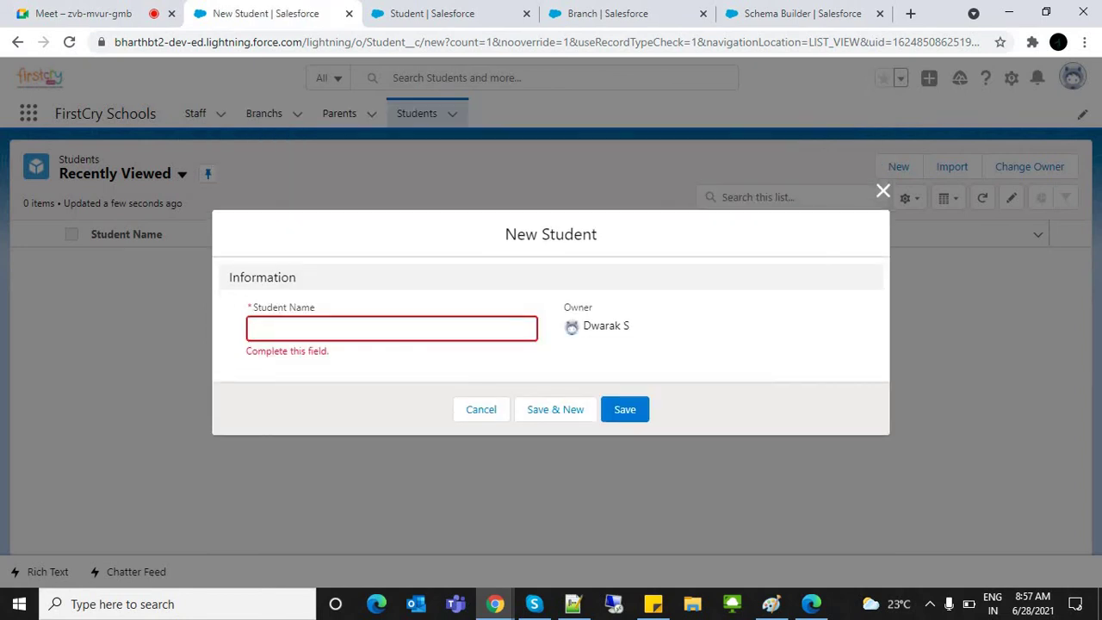
left_click(481, 409)
Step: Close the Branch setup tab and open the Student object's Fields & Relationships list
left_click(465, 13)
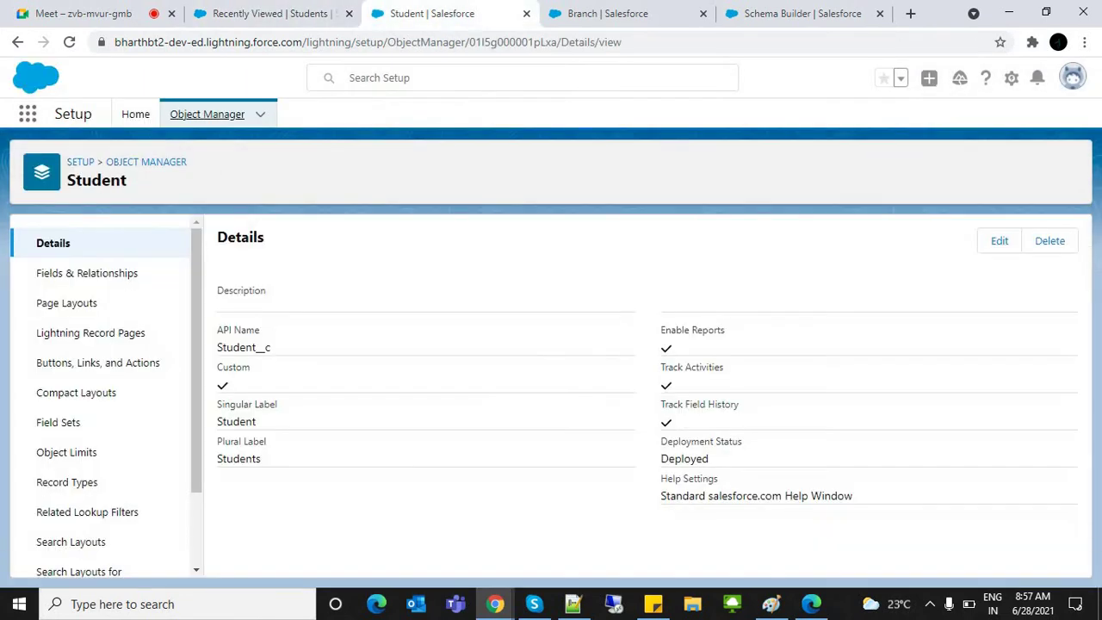
left_click(608, 13)
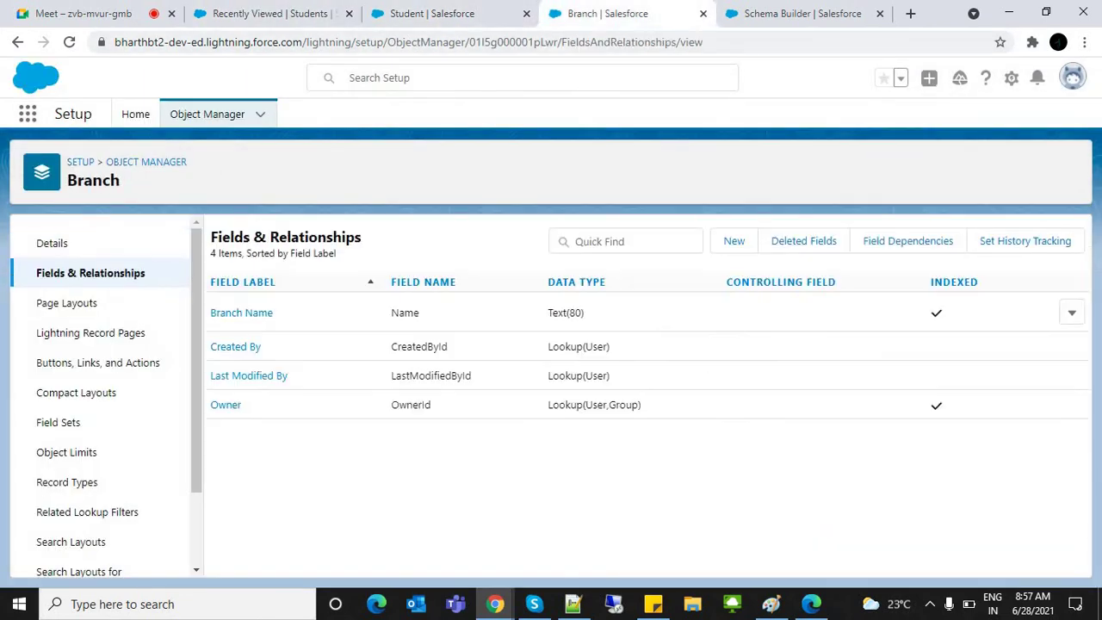
left_click(703, 13)
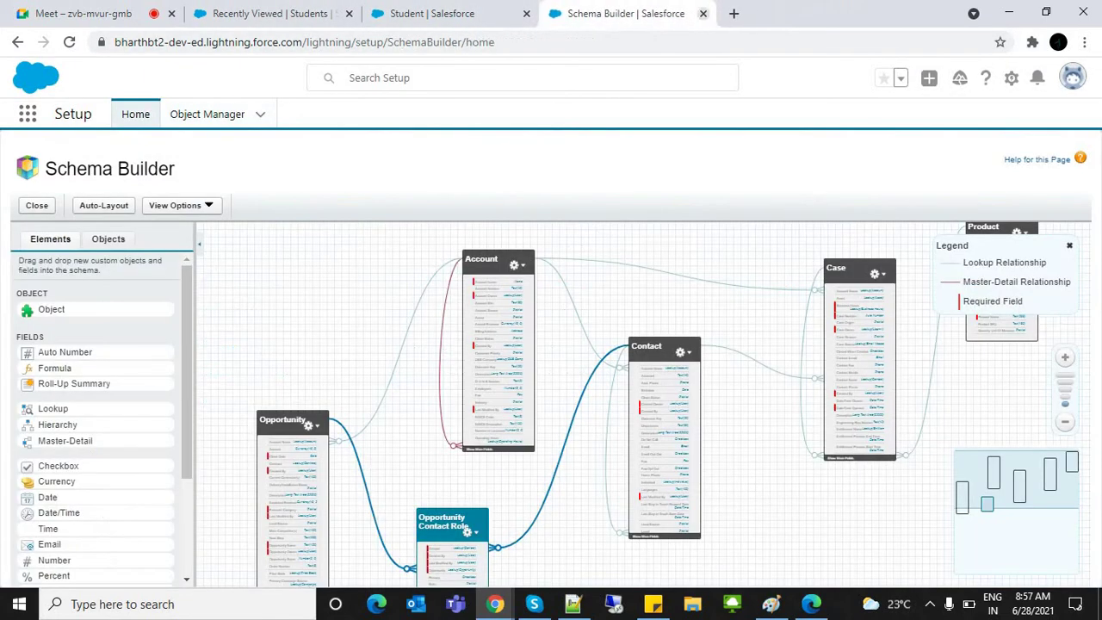
left_click(431, 13)
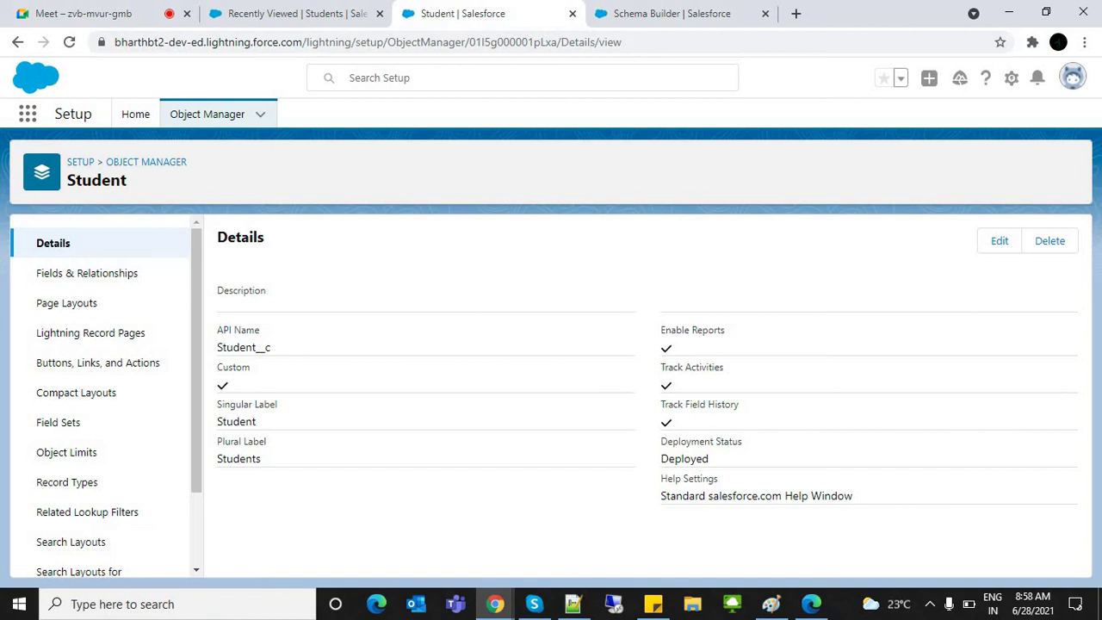
left_click(87, 273)
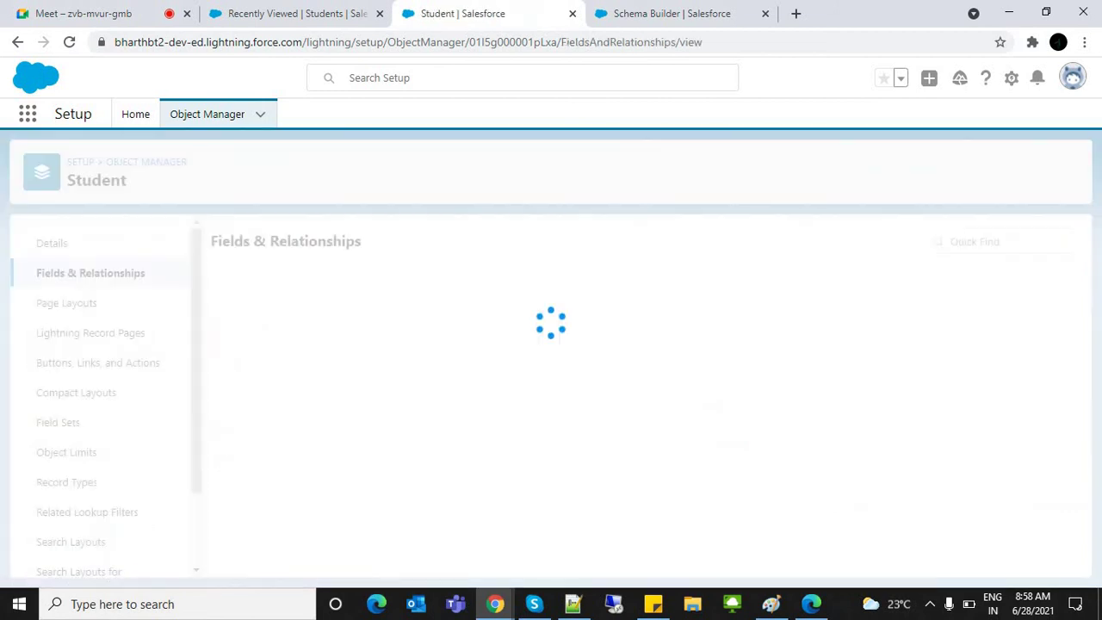
Step: Start a new Master-Detail Relationship field on Student related to the Parent object
left_click(733, 241)
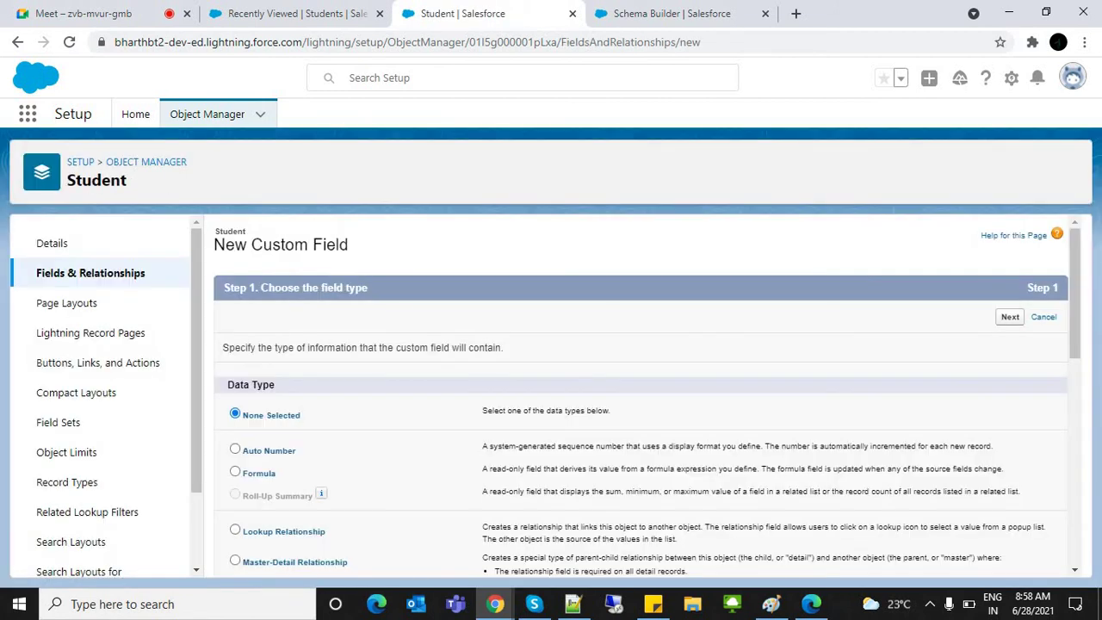
scroll(641, 396, "down", 2)
left_click(235, 406)
scroll(642, 396, "up", 2)
left_click(1010, 307)
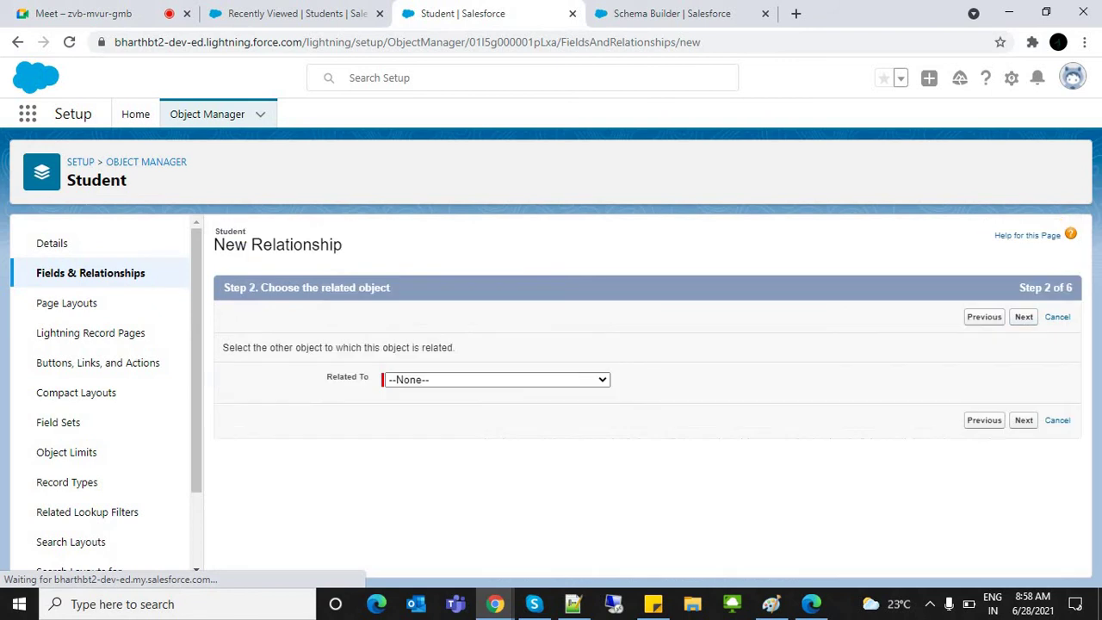
left_click(497, 380)
scroll(496, 238, "down", 1)
key("p")
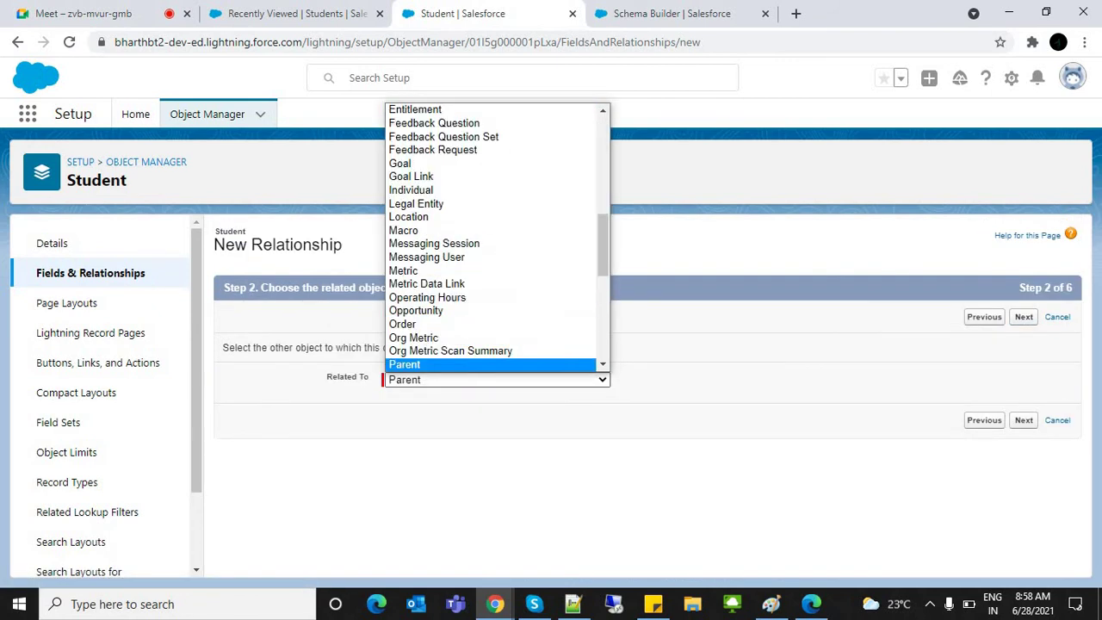
key("Return")
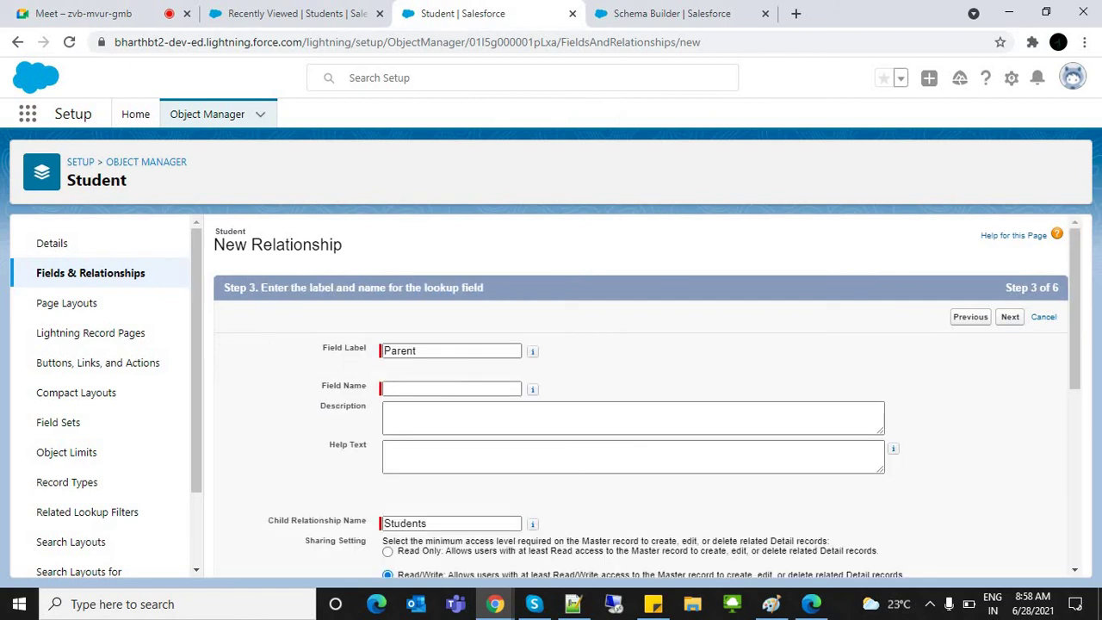
Step: Accept the Parent field name, default field-level security and Student Layout to save the field
key("Tab")
key("Return")
key("Return")
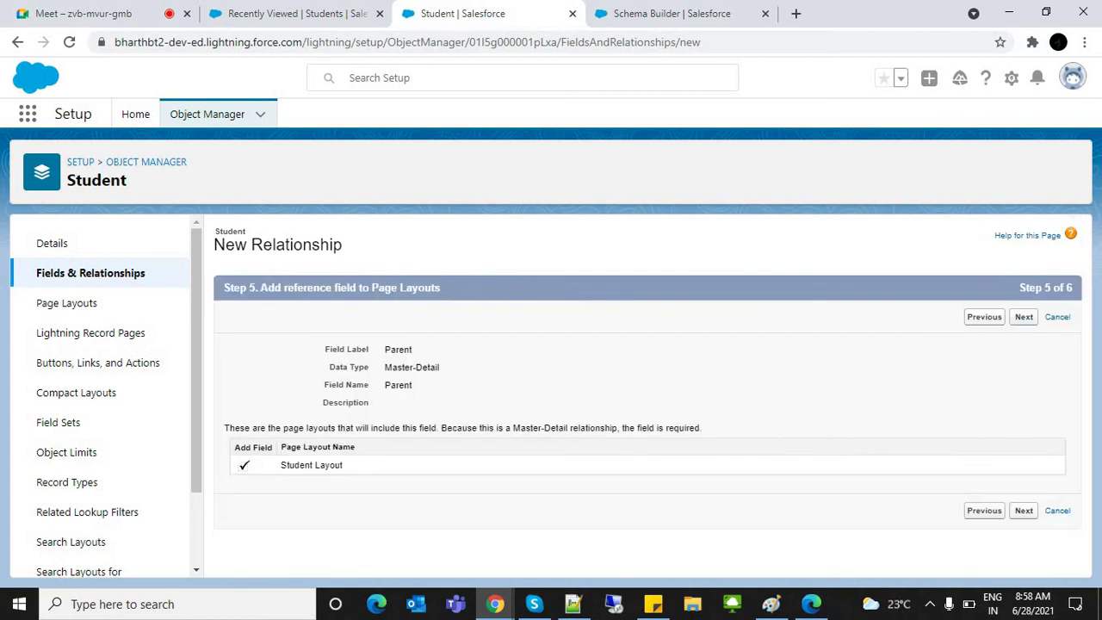
key("Return")
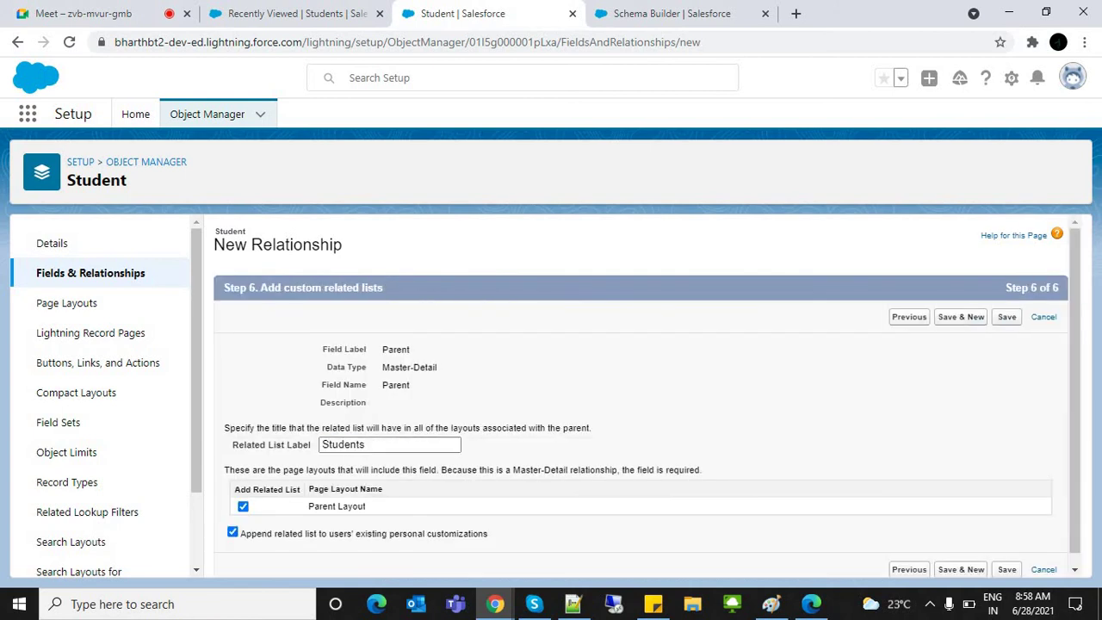
key("Return")
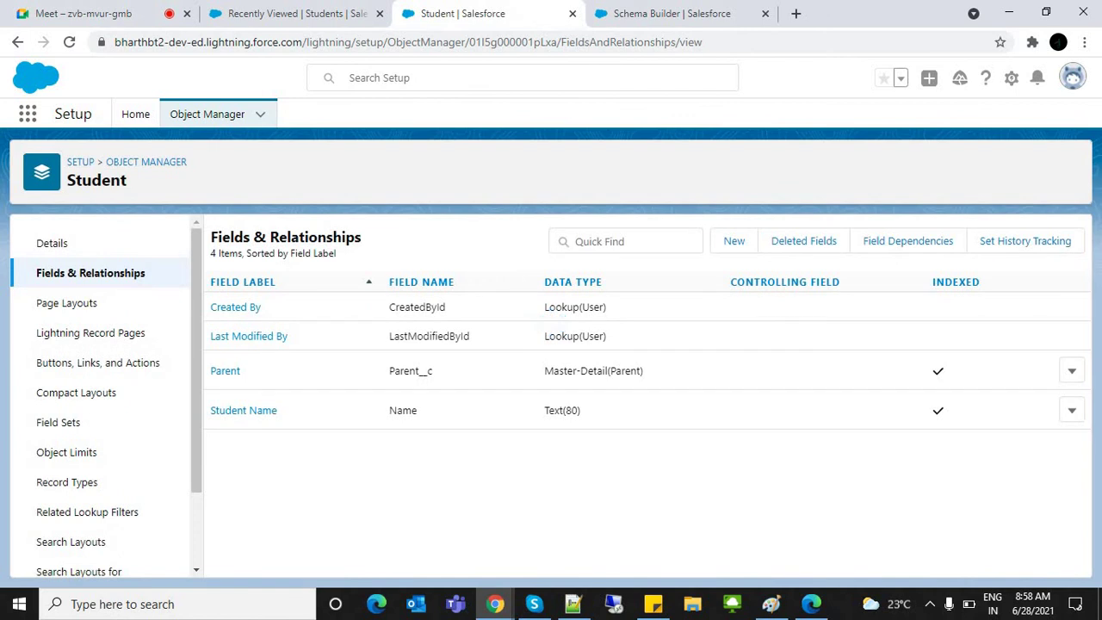
key("ctrl+shift+Tab")
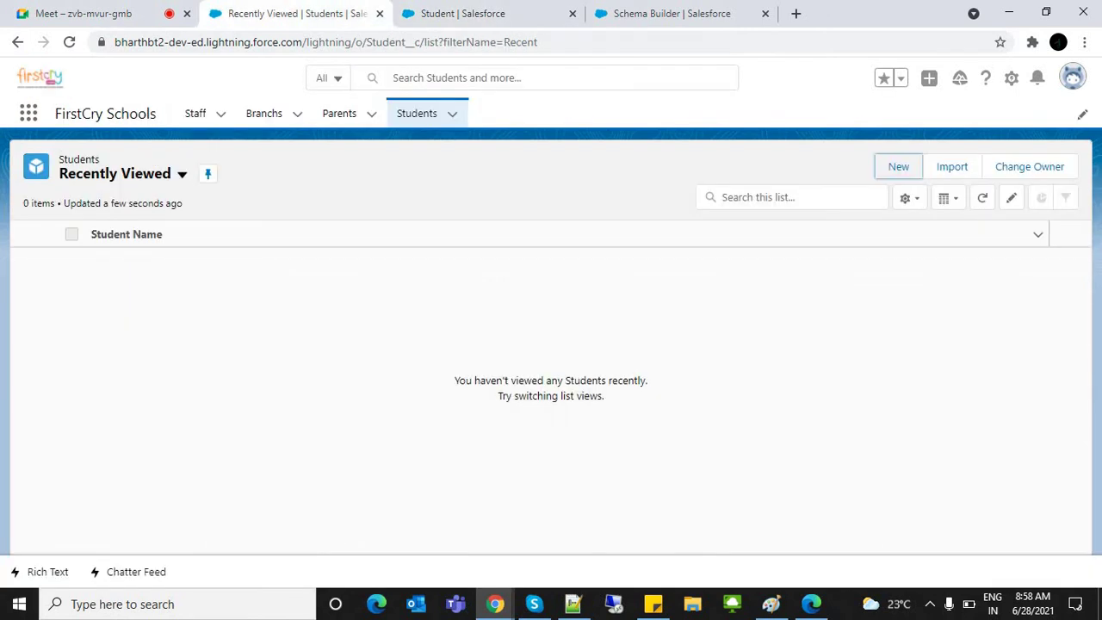
Step: Reload the Students list, preview the empty New Student form, and close it
key("ctrl+l")
key("Return")
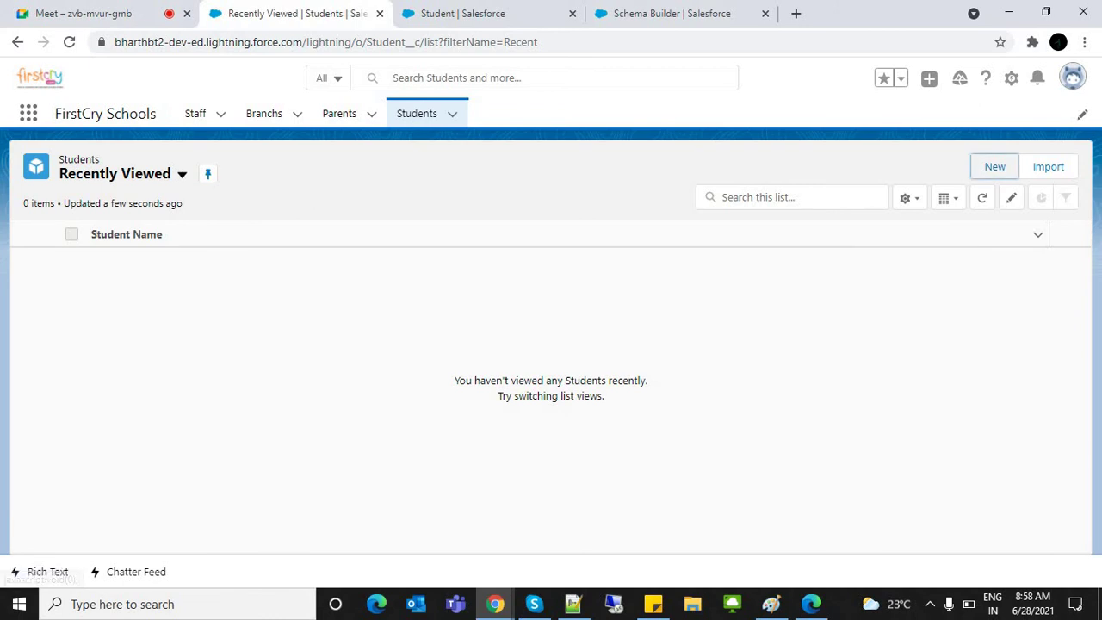
left_click(994, 167)
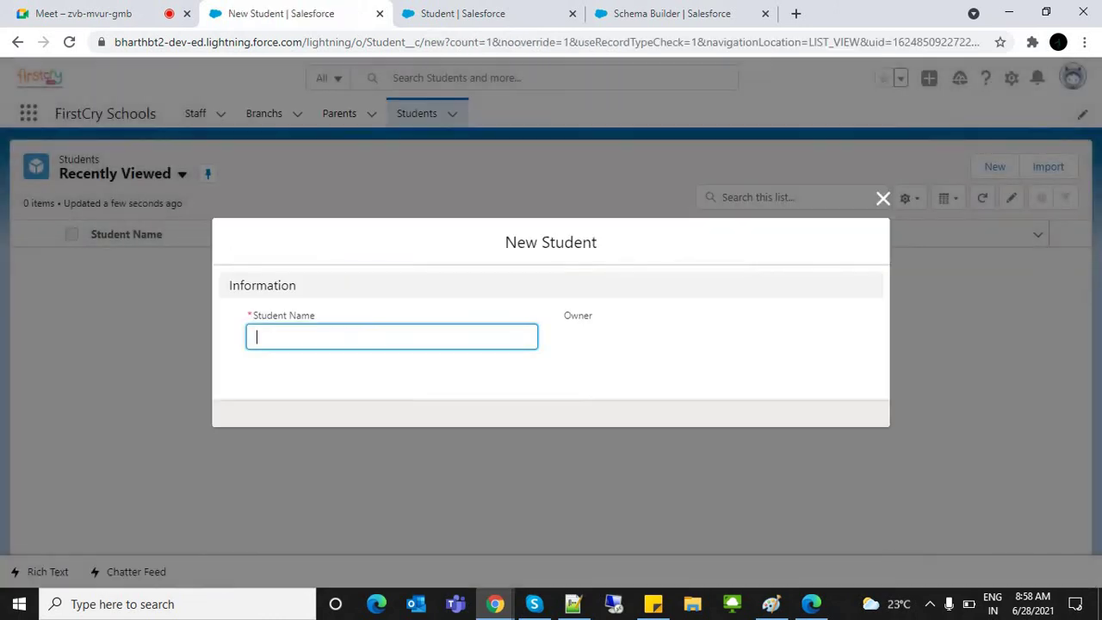
key("Escape")
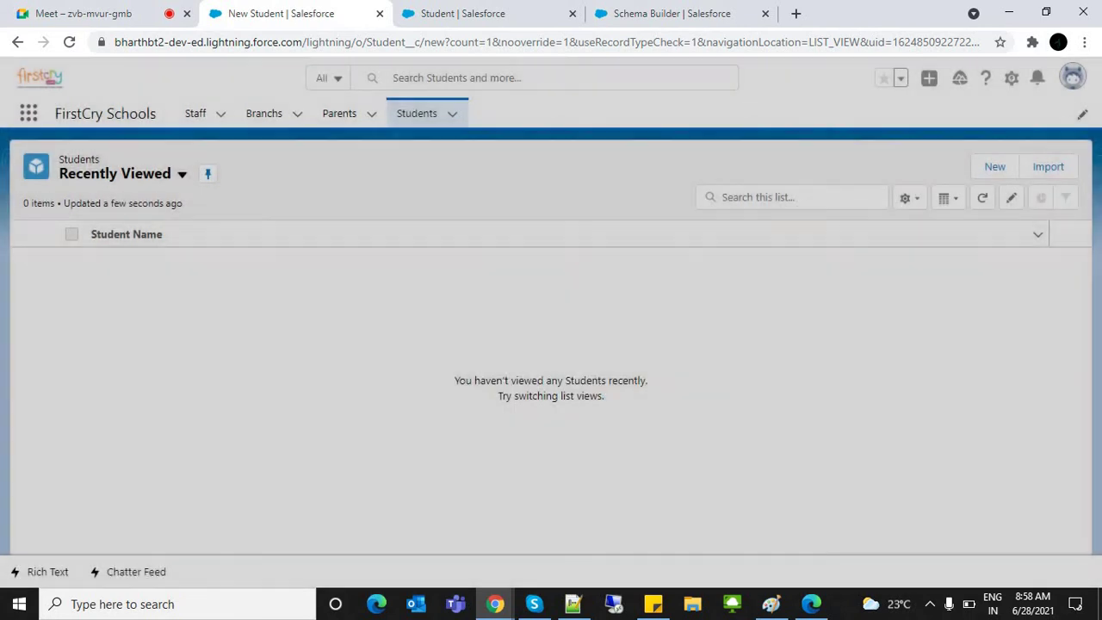
key("ctrl+Tab")
Step: Move the Parent field beside Student Name in Student Layout's Information section and save
left_click(67, 303)
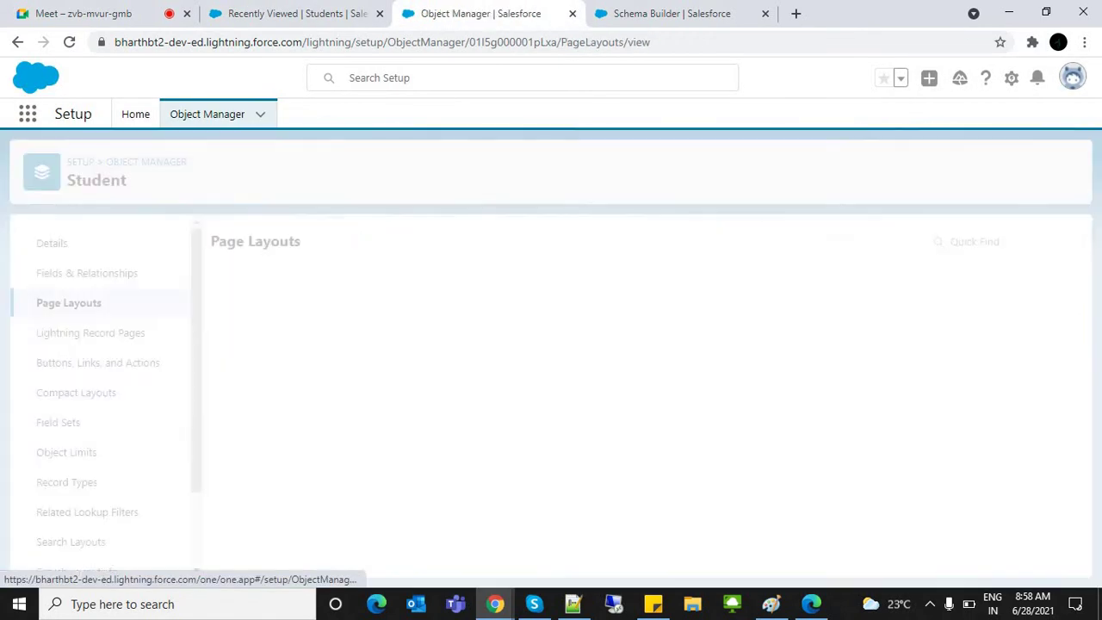
left_click(246, 312)
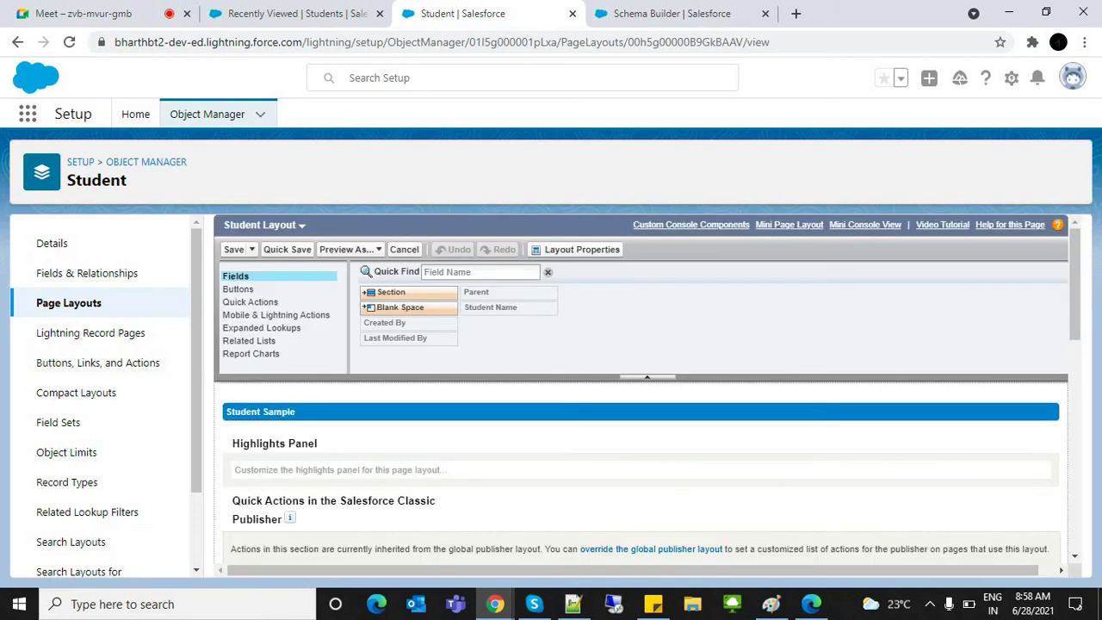
scroll(603, 392, "down", 5)
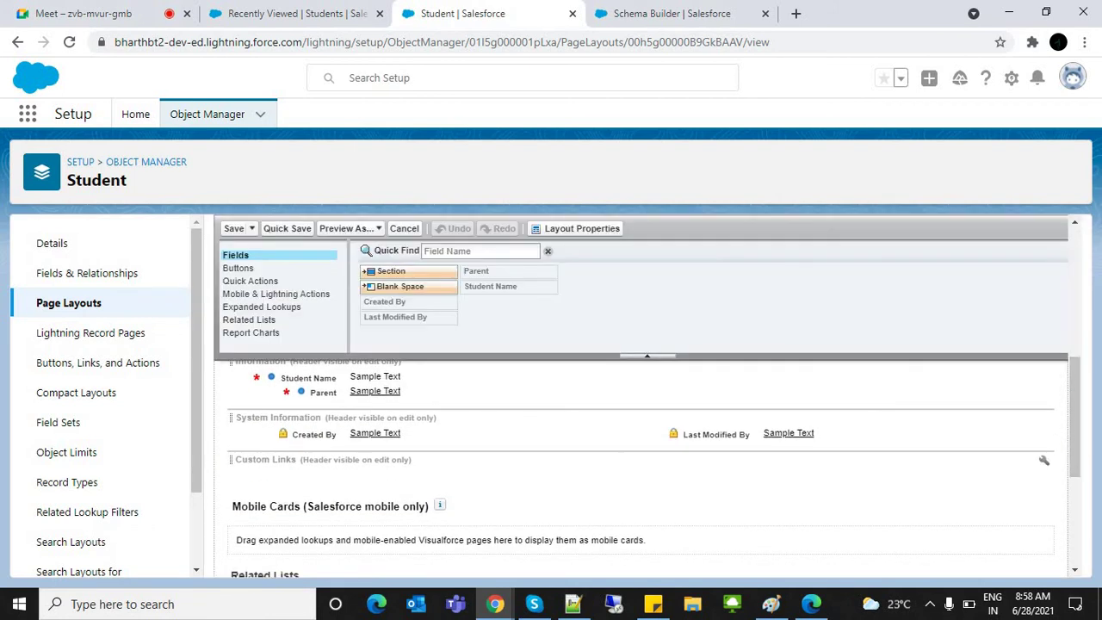
left_click_drag(603, 392, 705, 523)
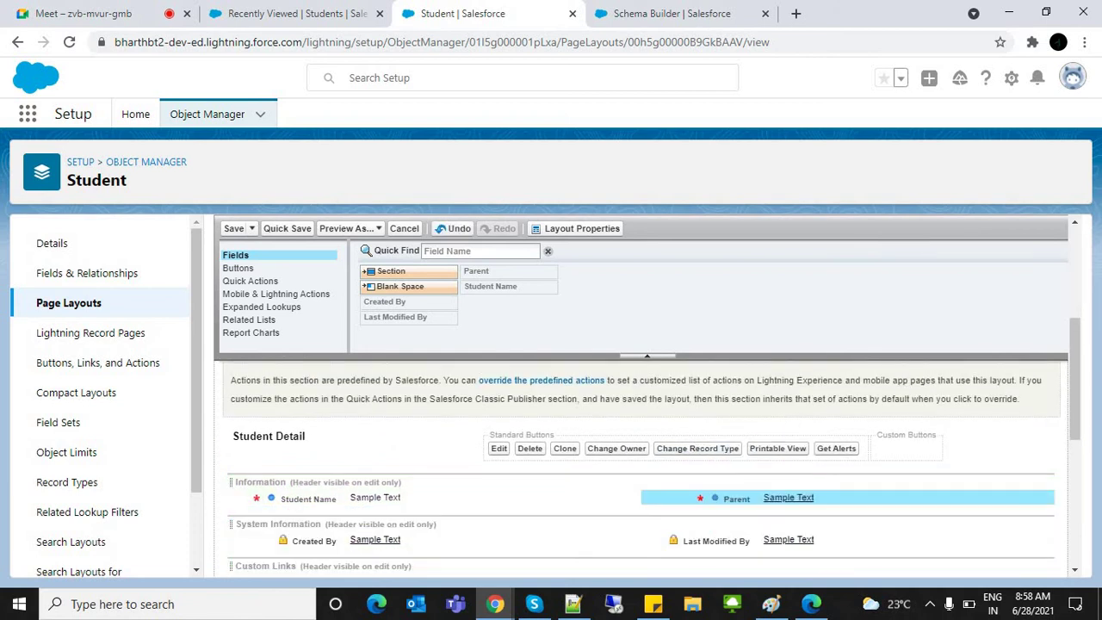
left_click(233, 228)
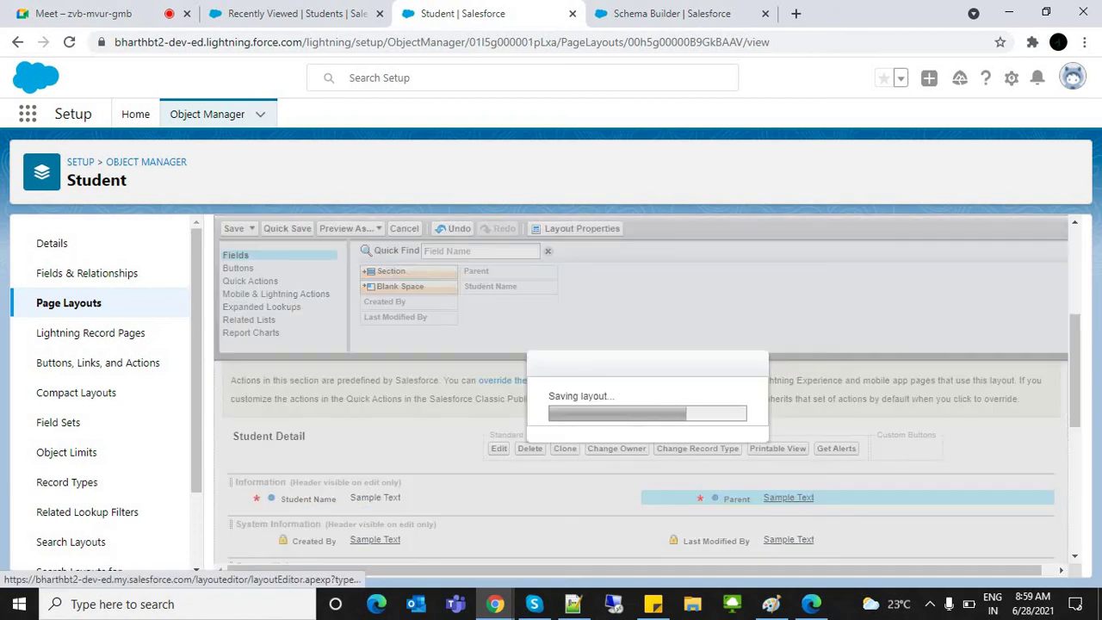
left_click(297, 13)
Step: Reload the Students list twice, opening and closing an empty New Student form each time
left_click(330, 42)
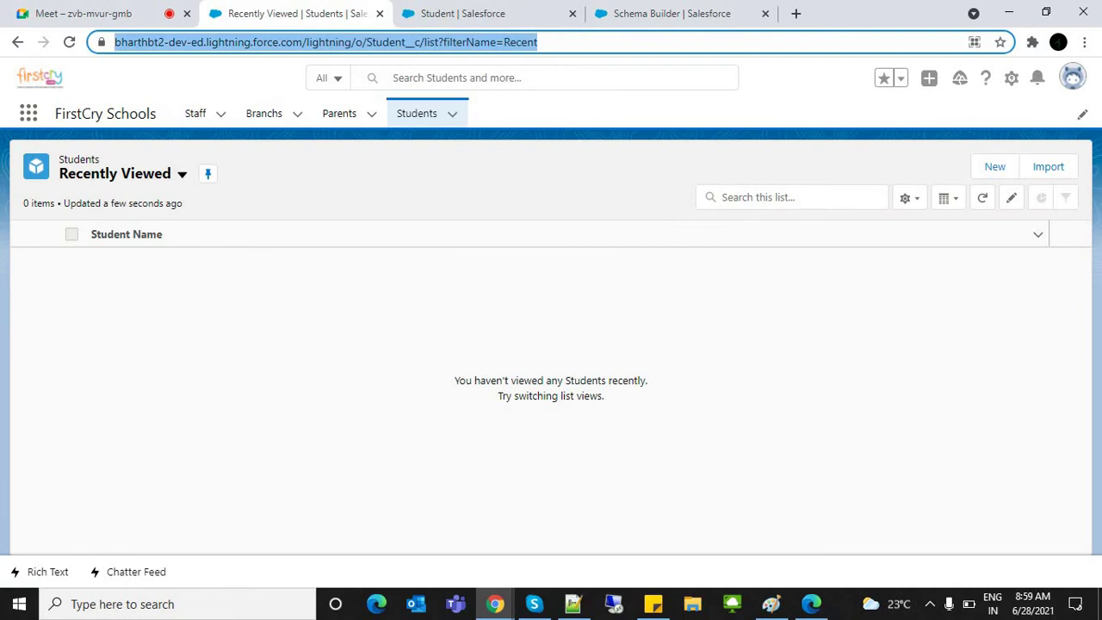
key("Return")
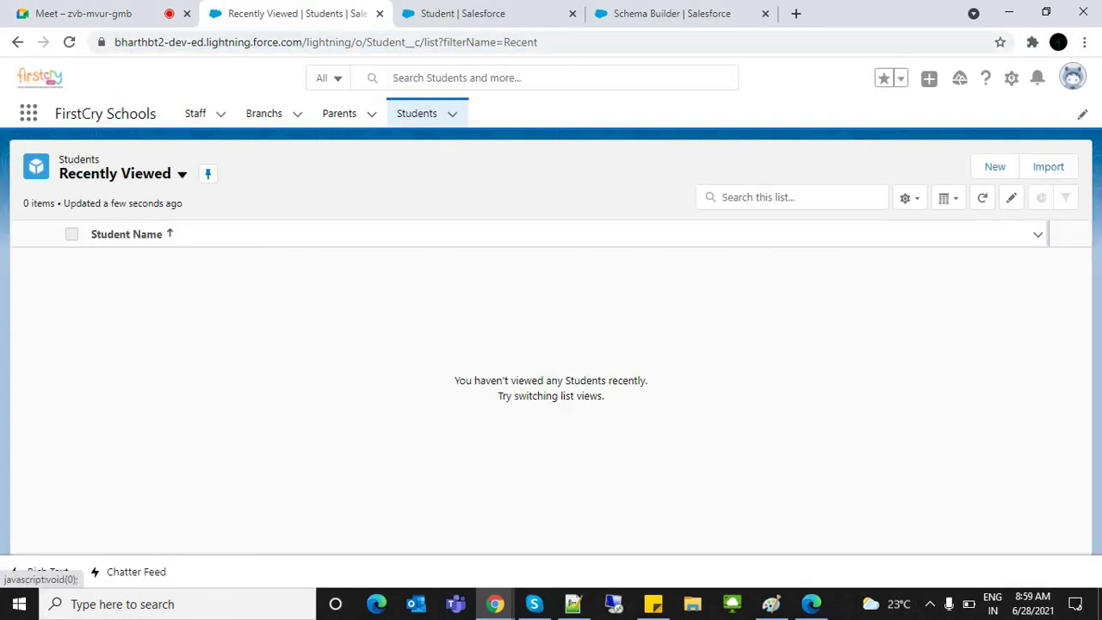
left_click(995, 167)
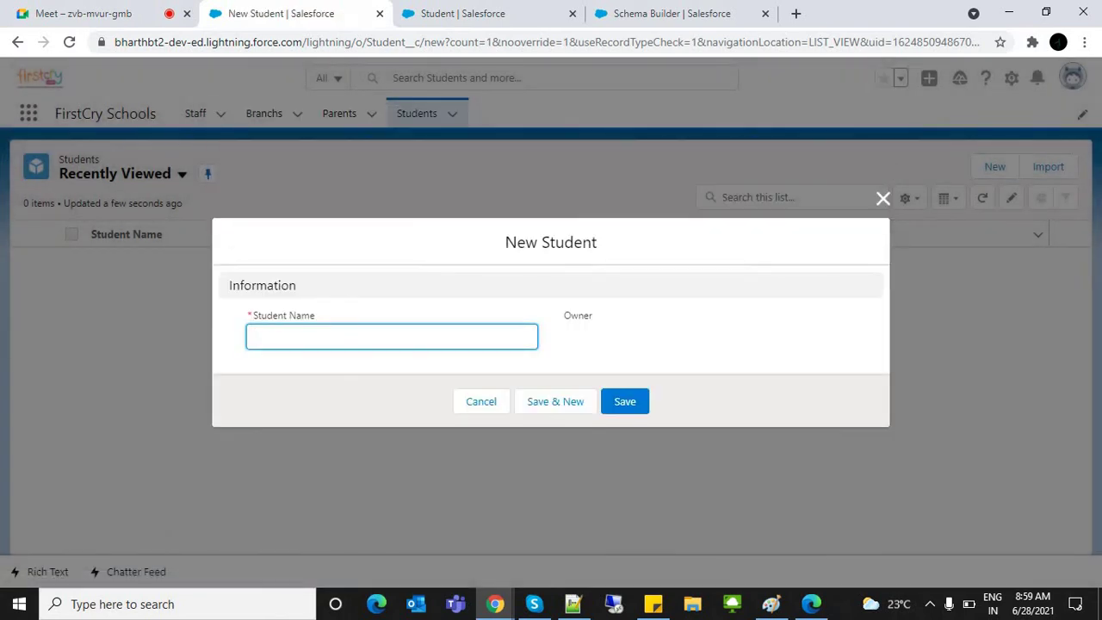
key("Escape")
key("ctrl+l")
key("Return")
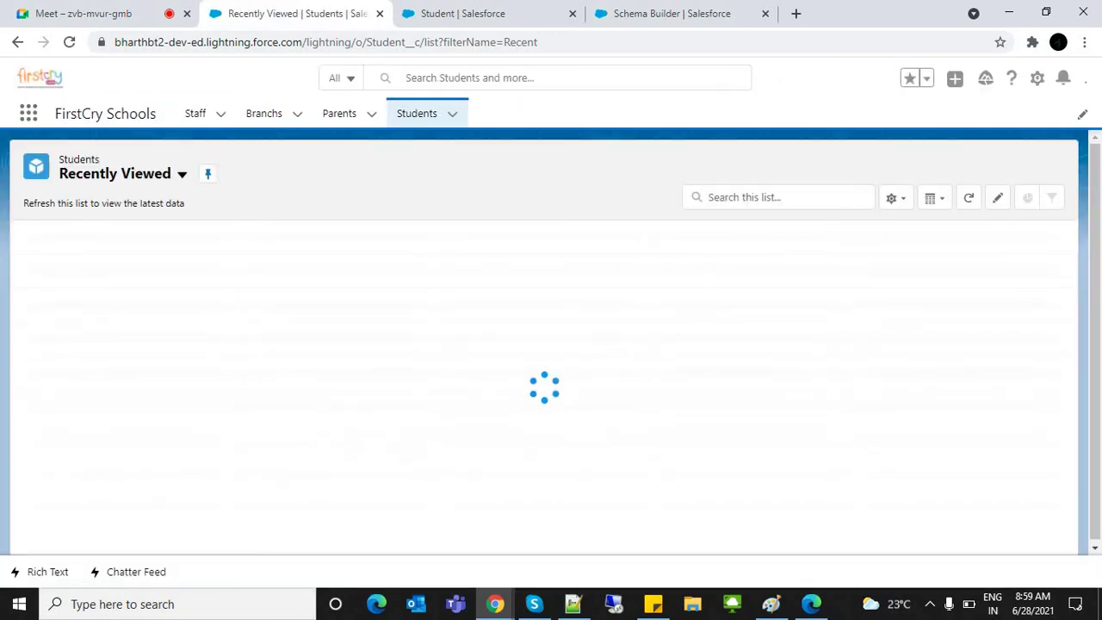
left_click(994, 167)
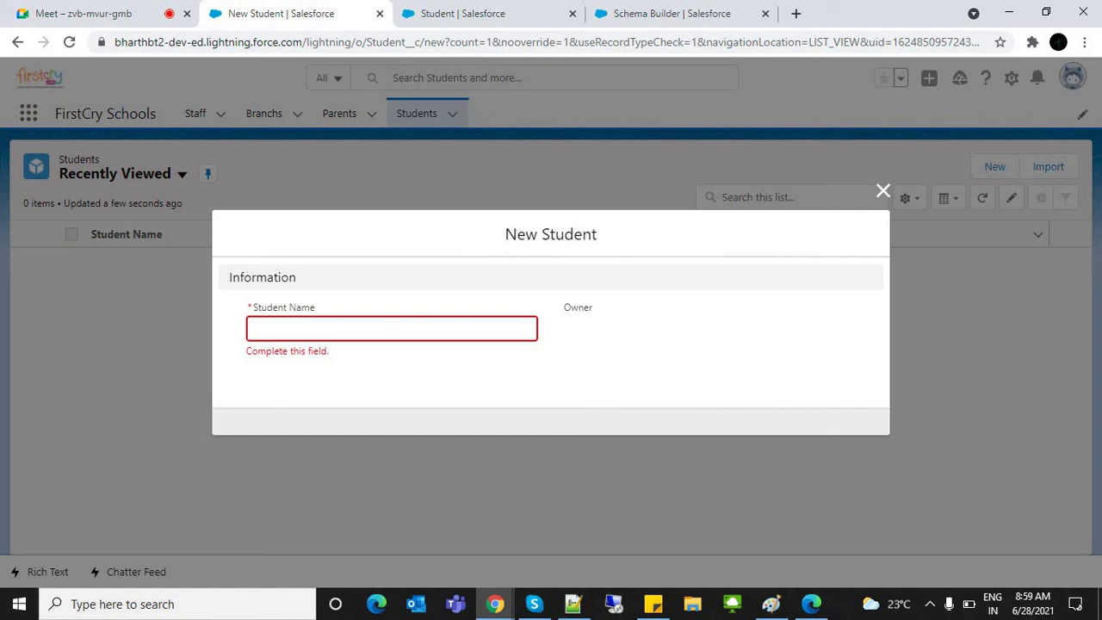
left_click(883, 190)
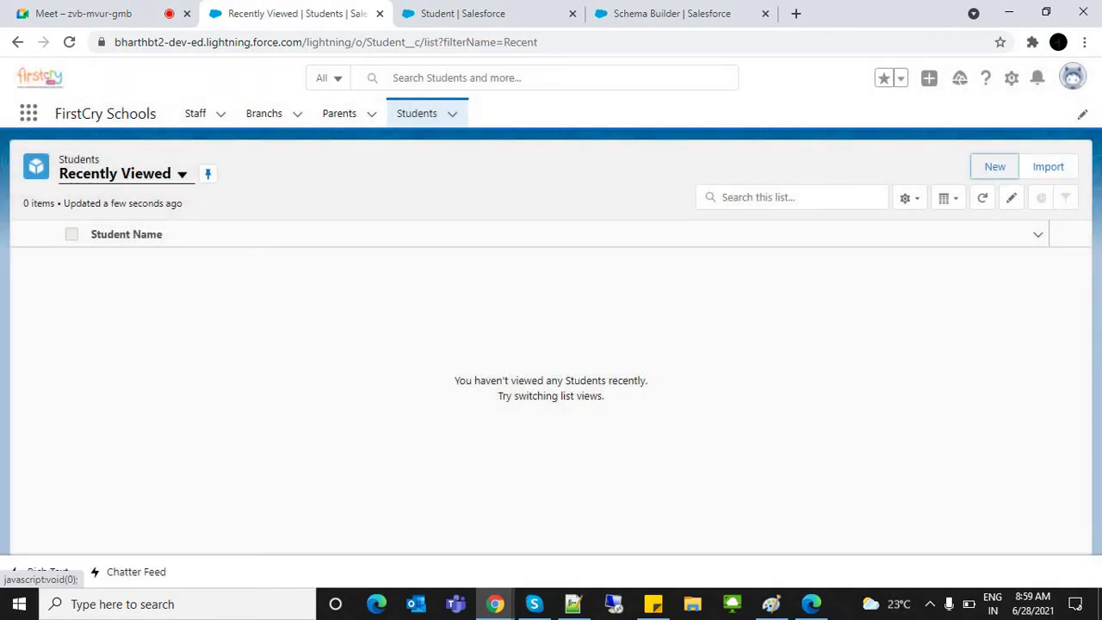
Step: Switch the Students list view to All, dismiss the New Student form, and load the org home address
left_click(182, 174)
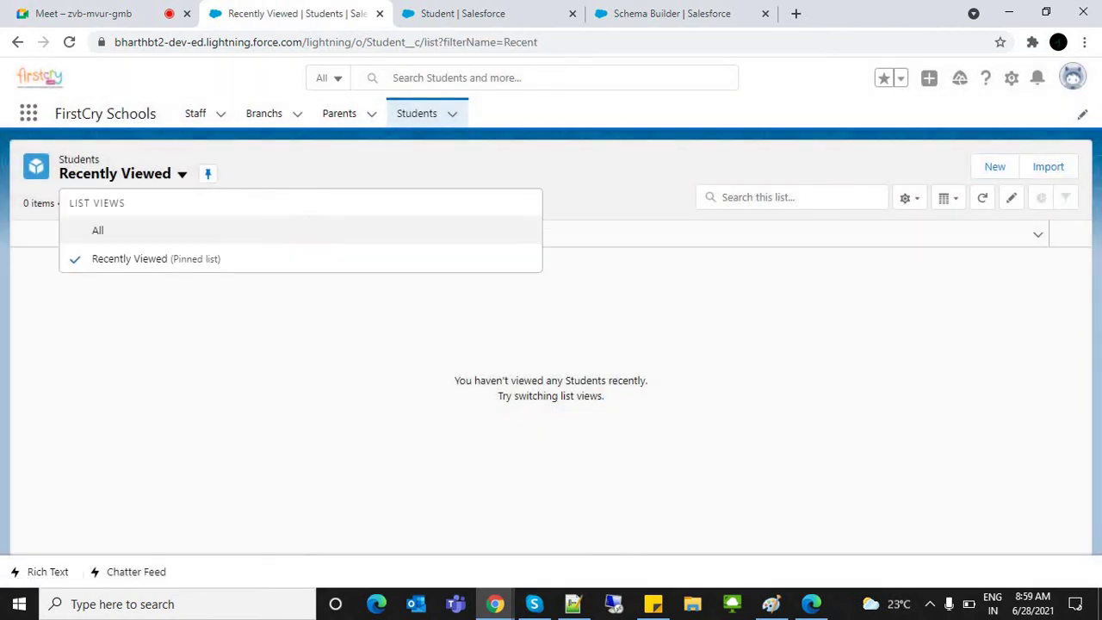
left_click(94, 230)
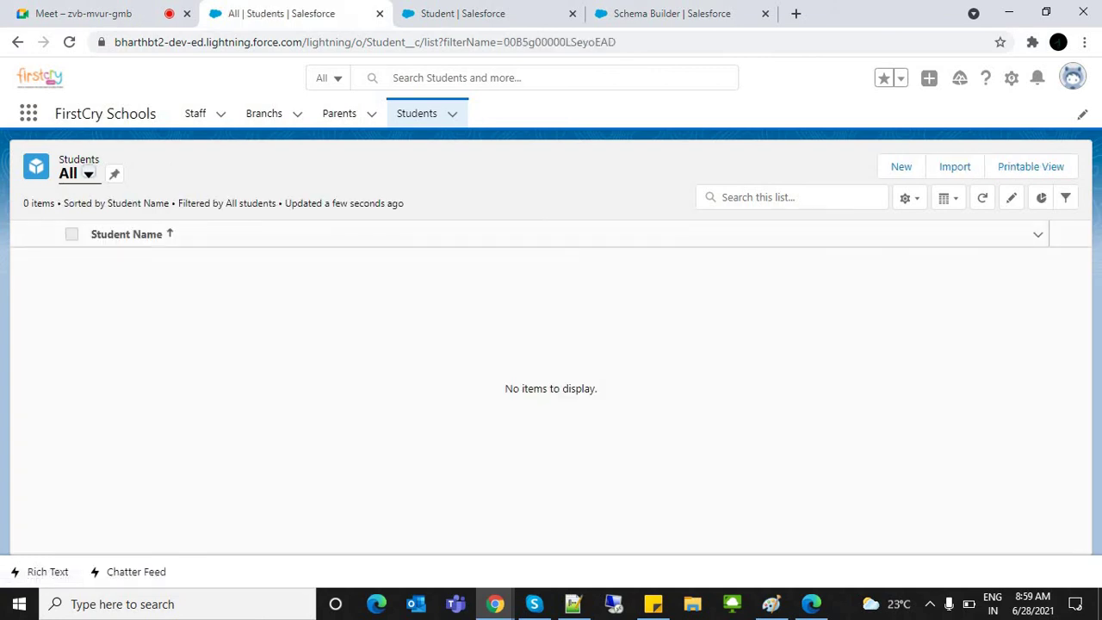
left_click(901, 166)
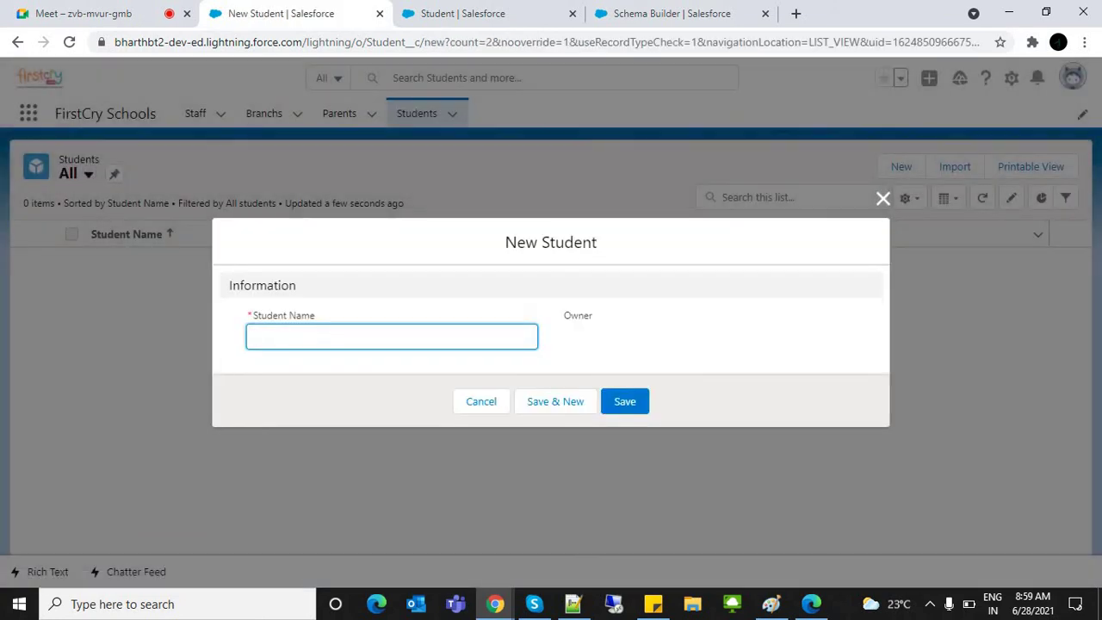
key("shift+Tab")
key("Return")
left_click_drag(308, 42, 655, 42)
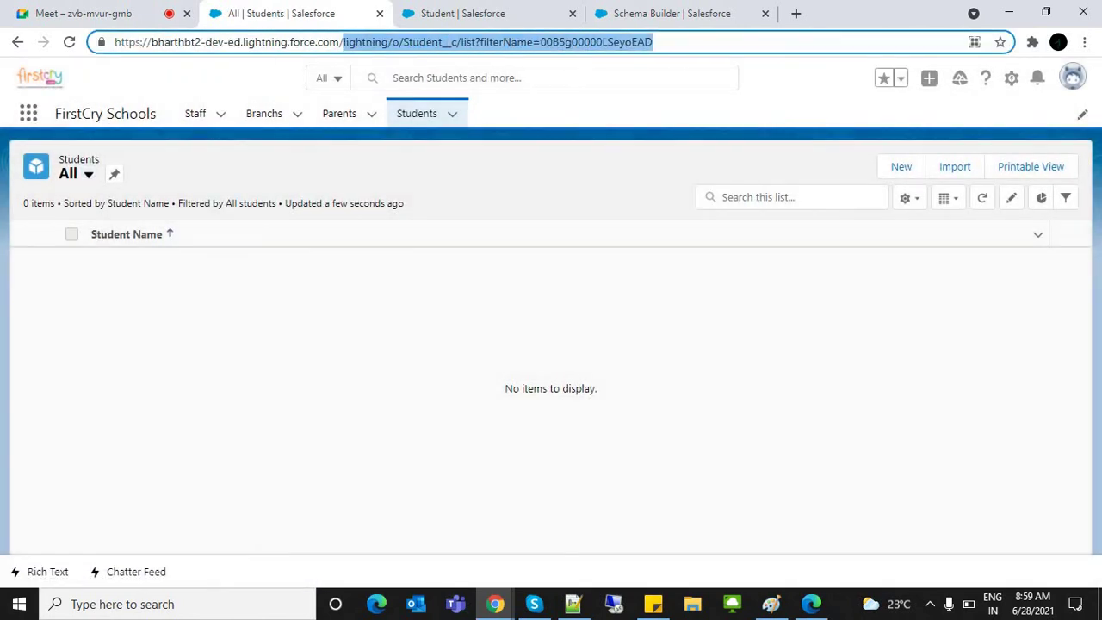
key("BackSpace")
key("Return")
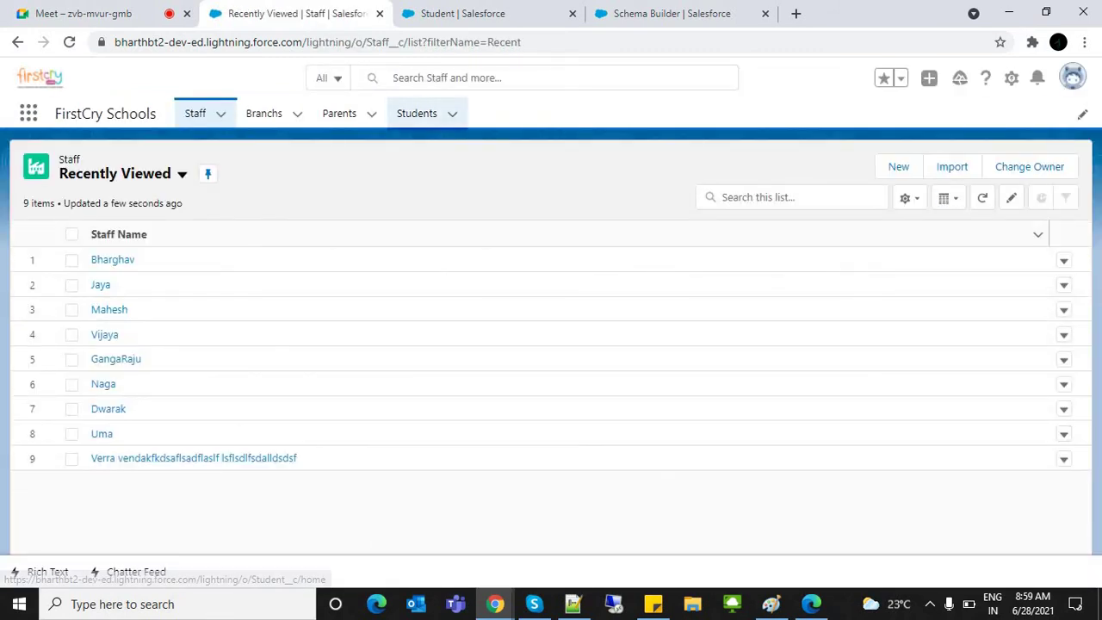
Step: Return to Students, set the All list view, and open a New Student form before going to the notes
left_click(416, 113)
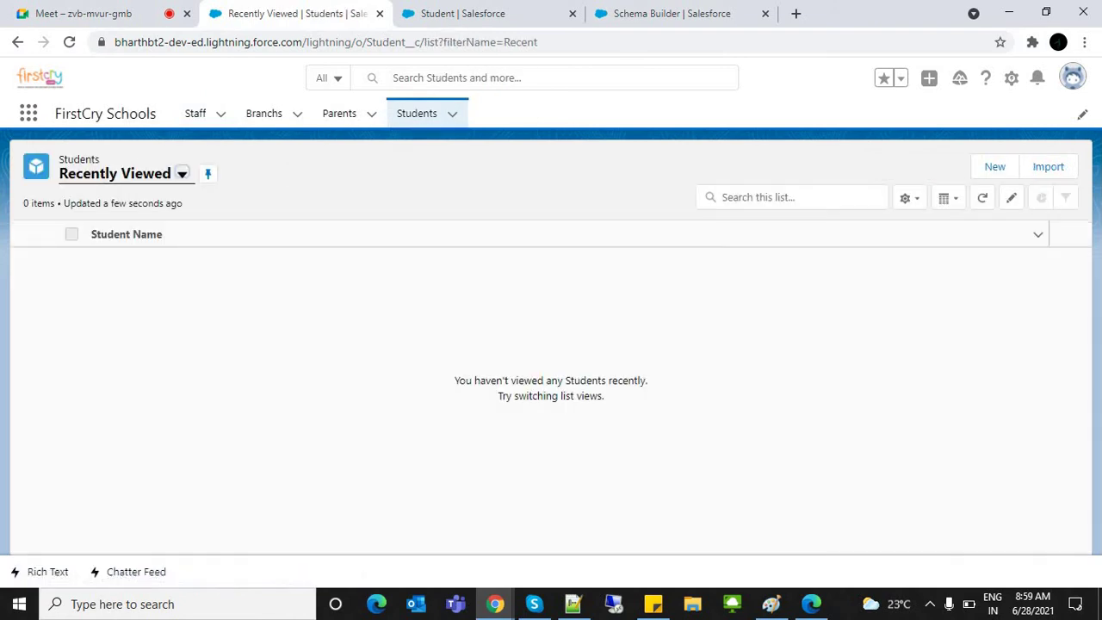
left_click(995, 166)
left_click(624, 401)
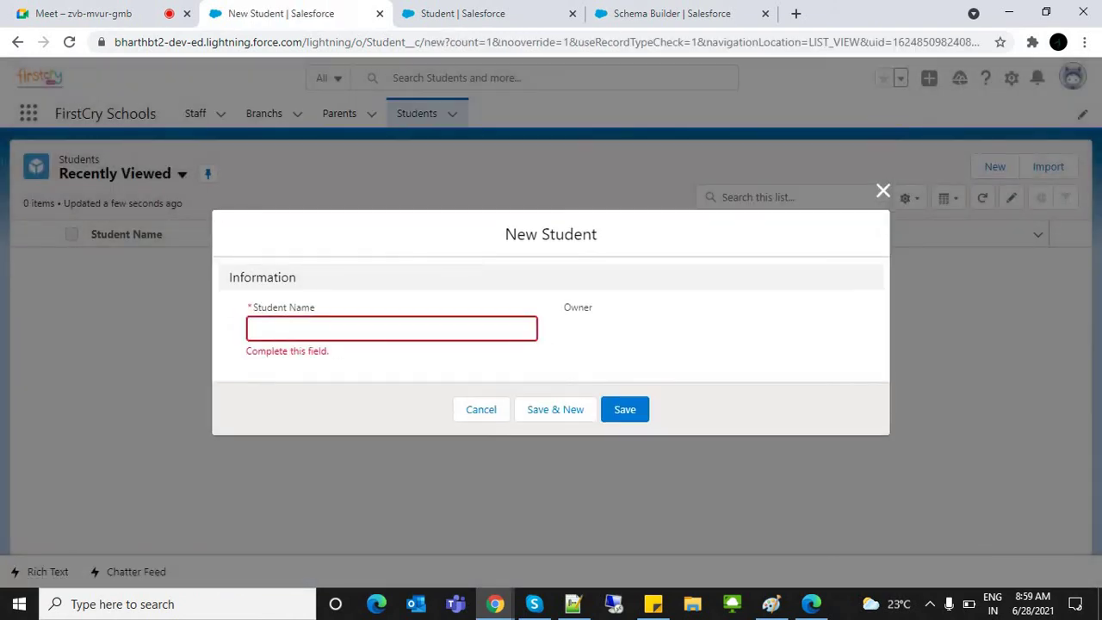
left_click(481, 402)
left_click(181, 174)
left_click(95, 229)
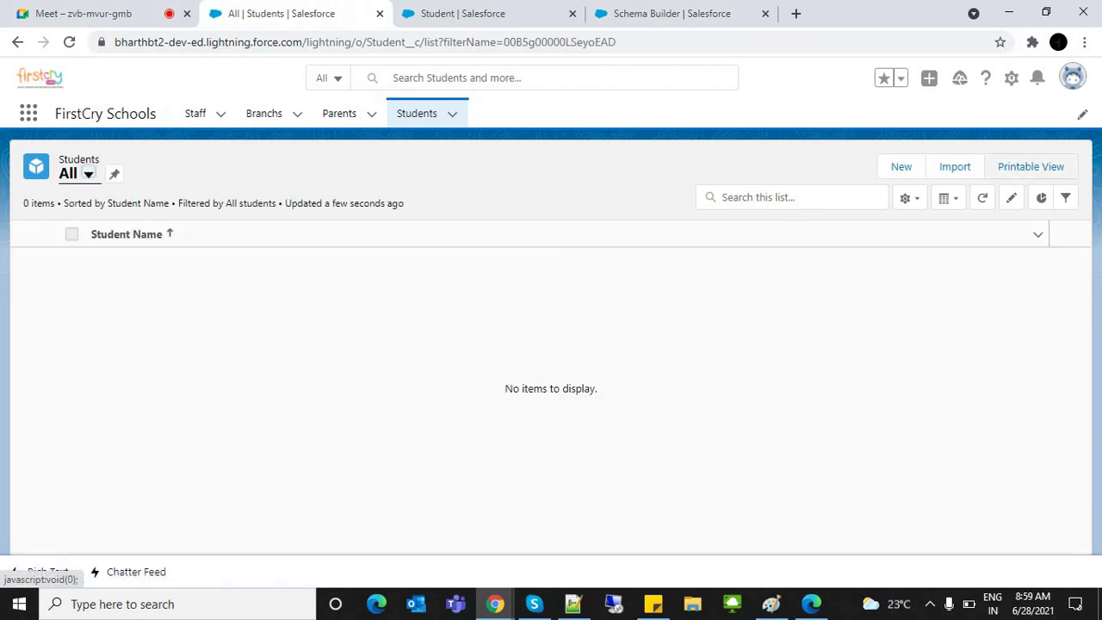
left_click(901, 166)
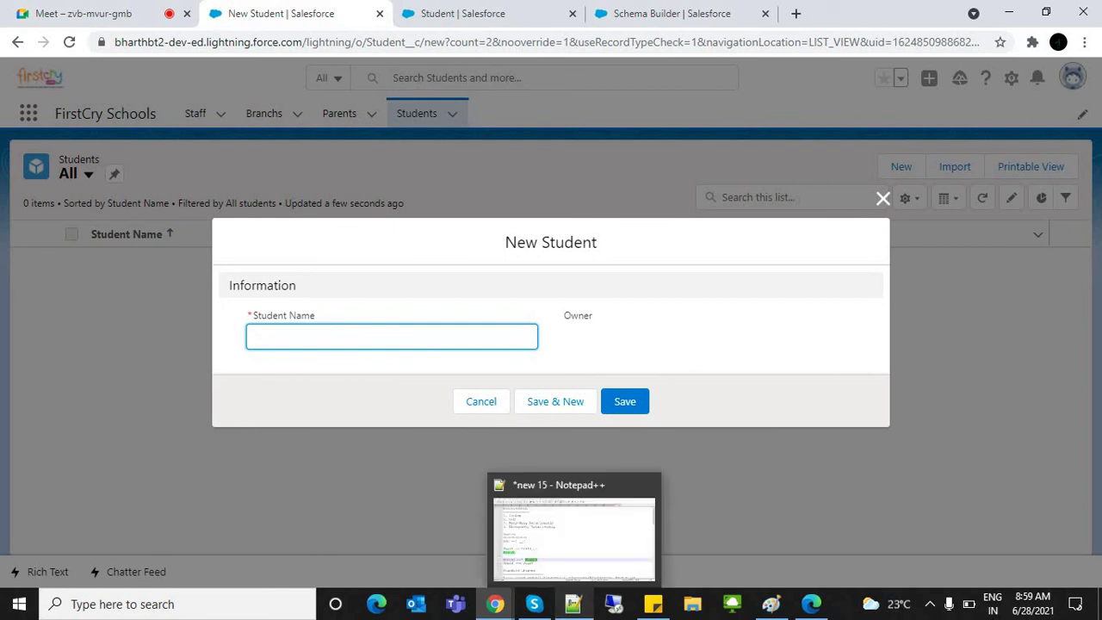
left_click(572, 603)
left_click(65, 489)
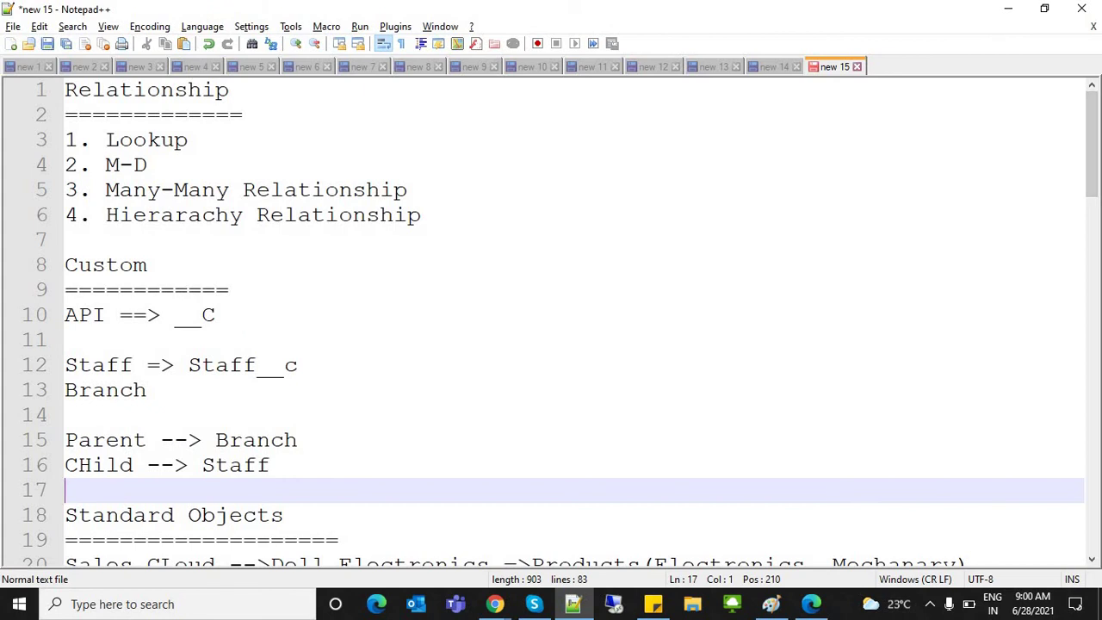
Step: Append '-- Filed' after '1. Lookup' in the Notepad++ notes
left_click(148, 165)
left_click_drag(148, 165, 66, 139)
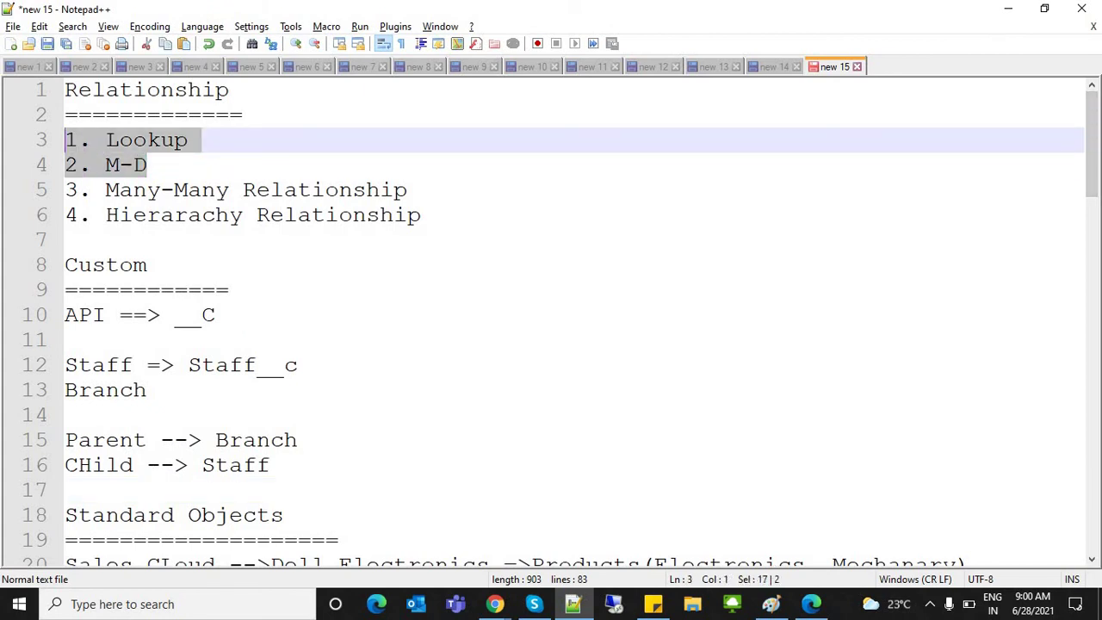
key("End")
type("-- Filed")
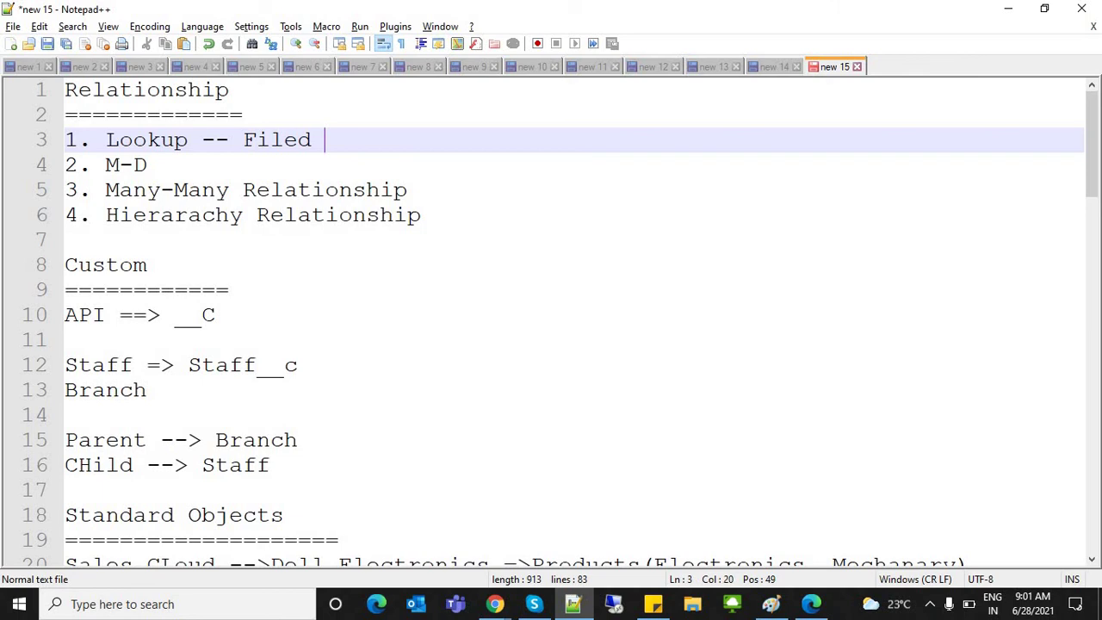
Step: Add '- Parent OWD --> is private' after M-D on line 4, correcting the OWC typo
key("alt")
left_click(147, 164)
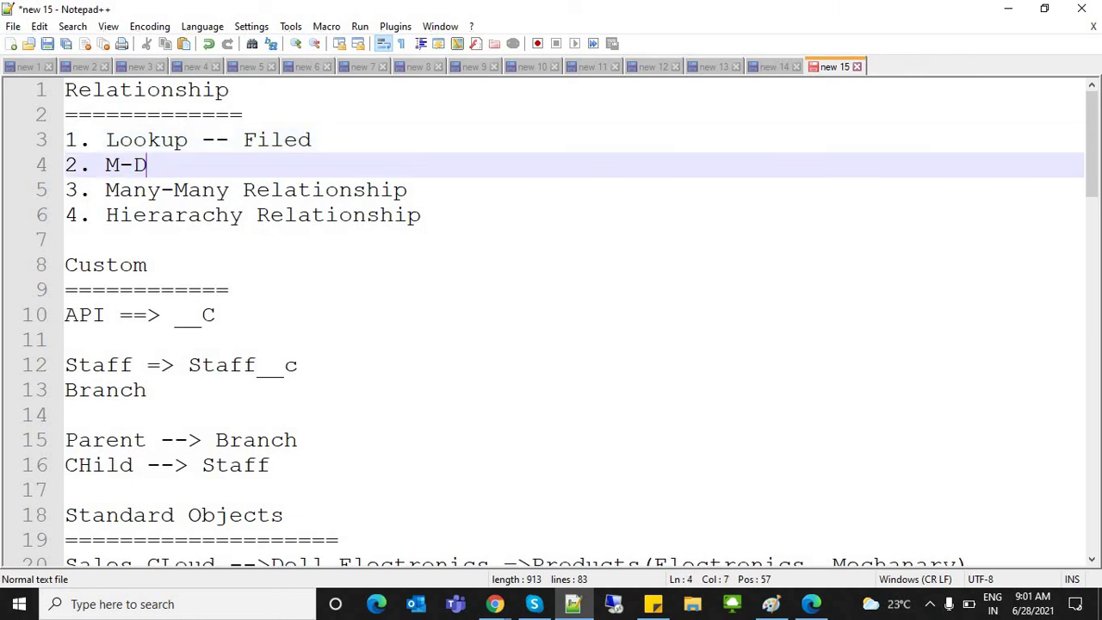
type("- Parent OWC")
key("BackSpace")
type("D --")
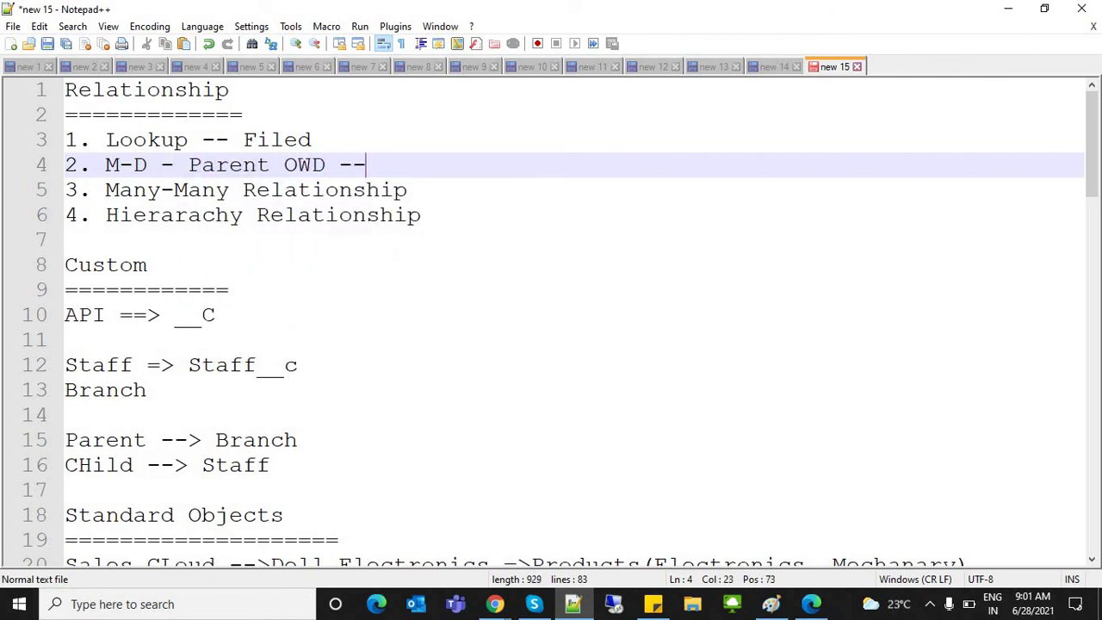
type("> is private")
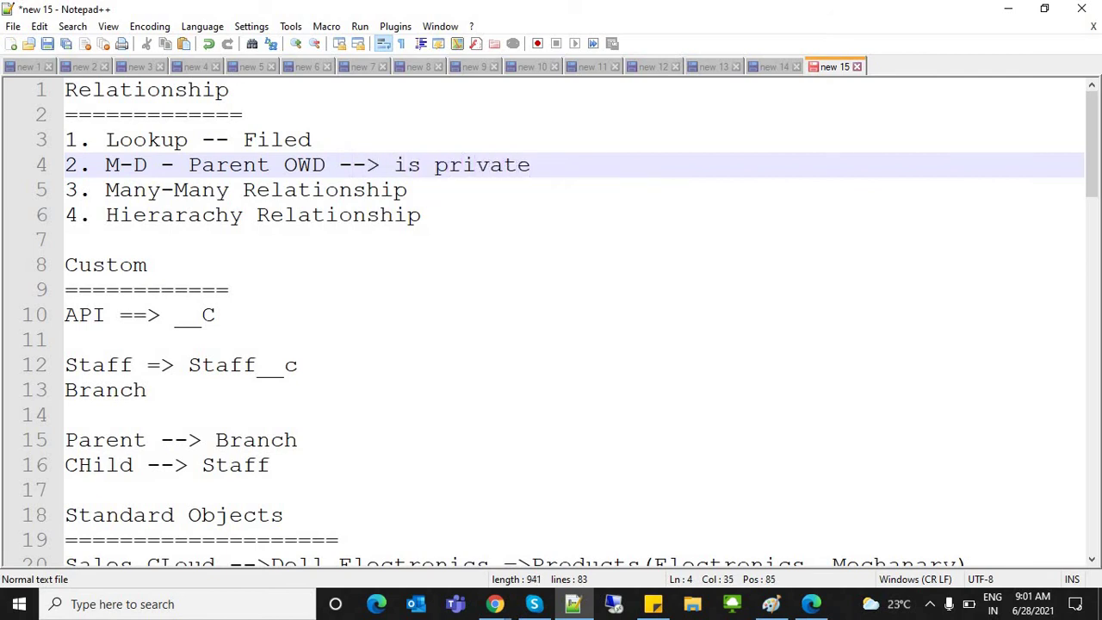
Step: Select parts of the M-D and Lookup lines to emphasise M-D, Parent OWD and Lookup
left_click(148, 164)
left_click_drag(149, 164, 105, 164)
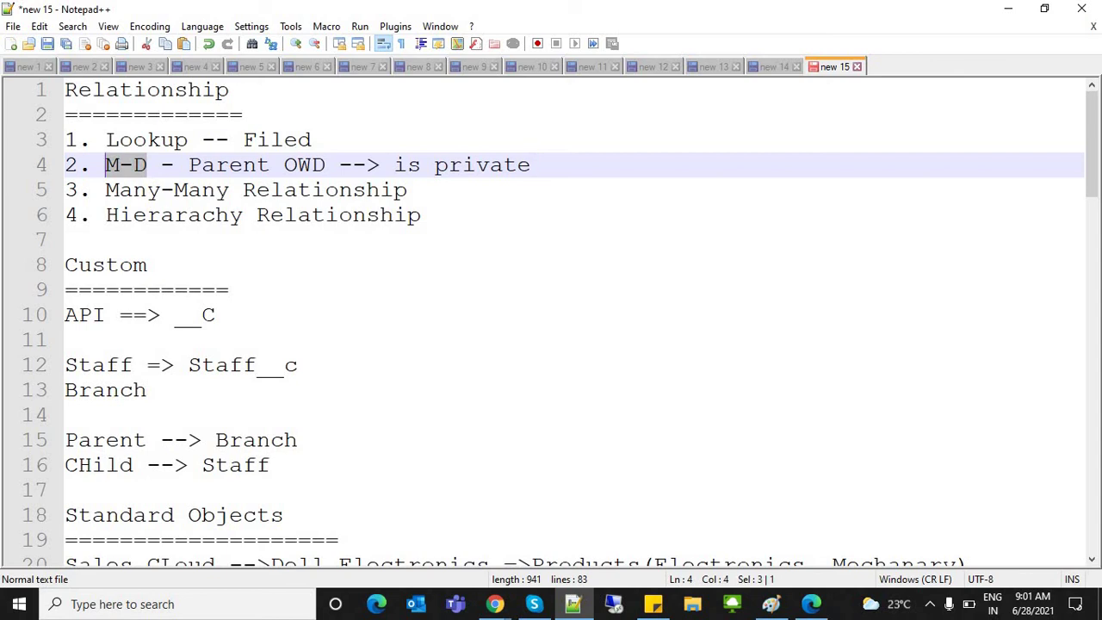
left_click_drag(326, 165, 201, 165)
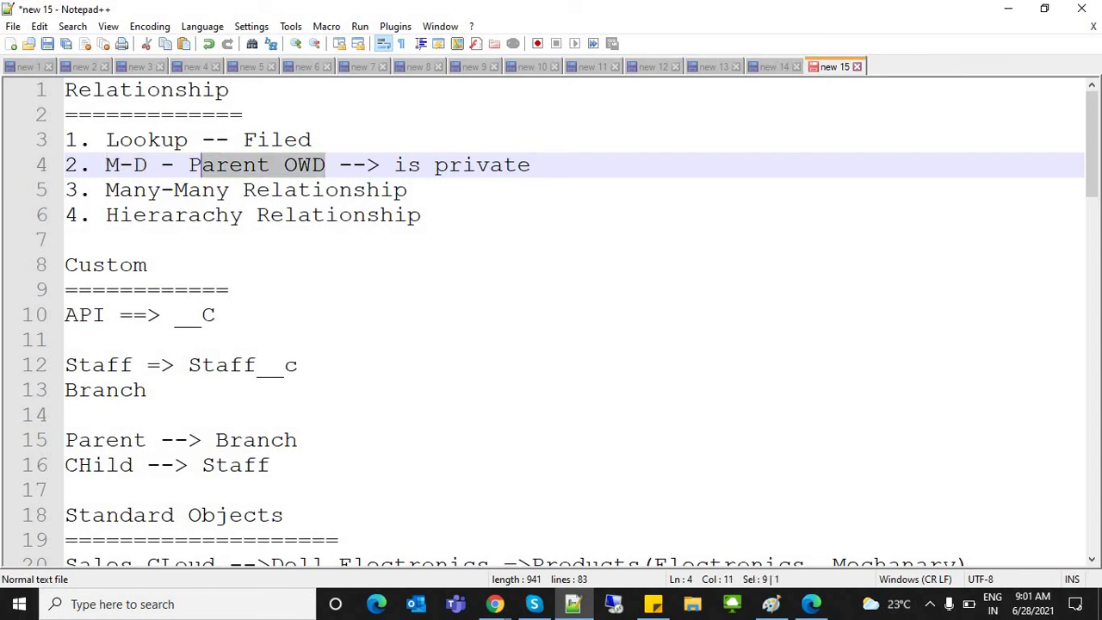
double_click(304, 165)
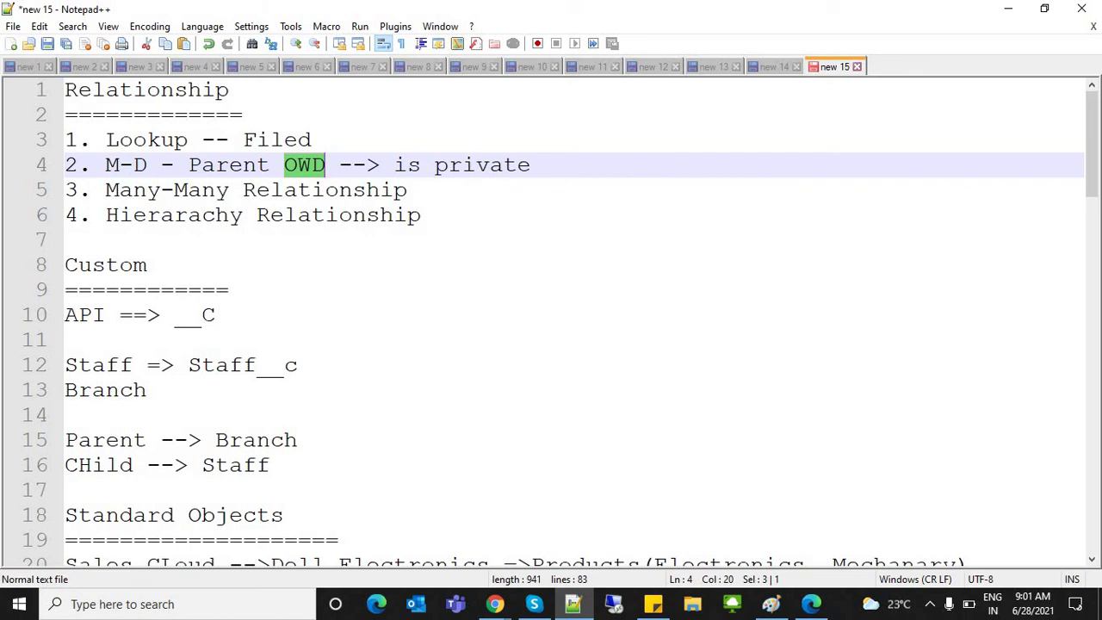
left_click(435, 164)
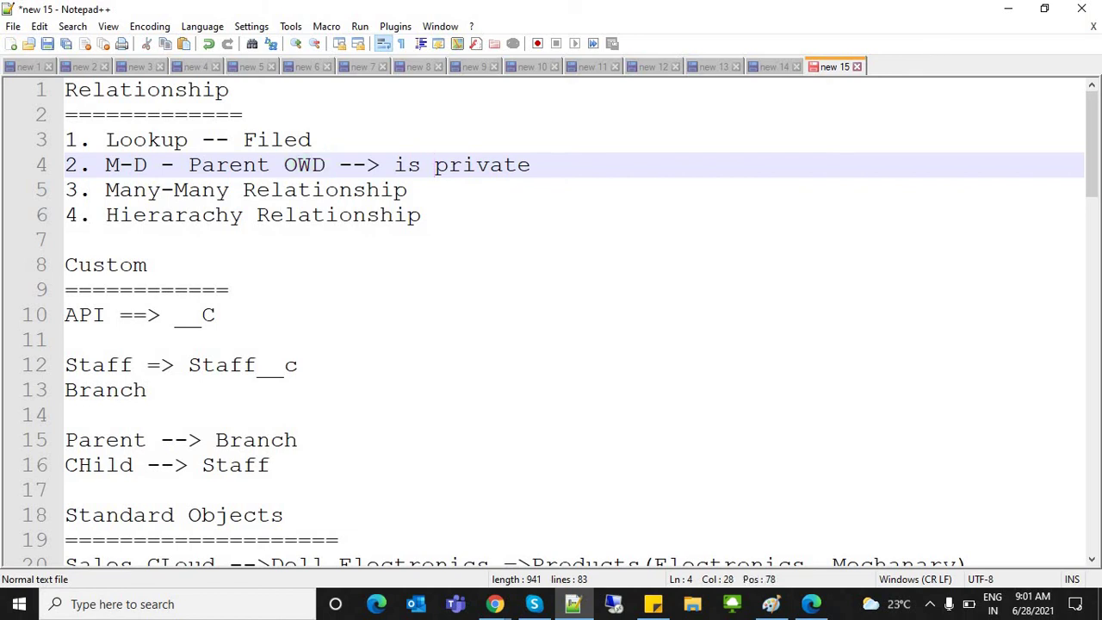
left_click_drag(147, 165, 326, 140)
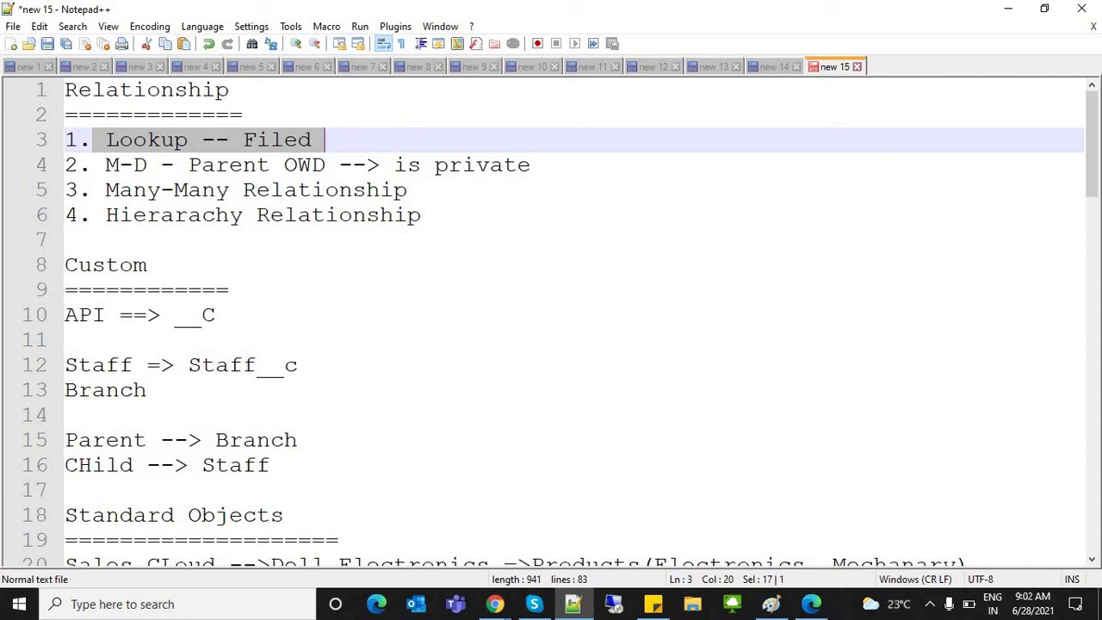
left_click_drag(105, 164, 175, 164)
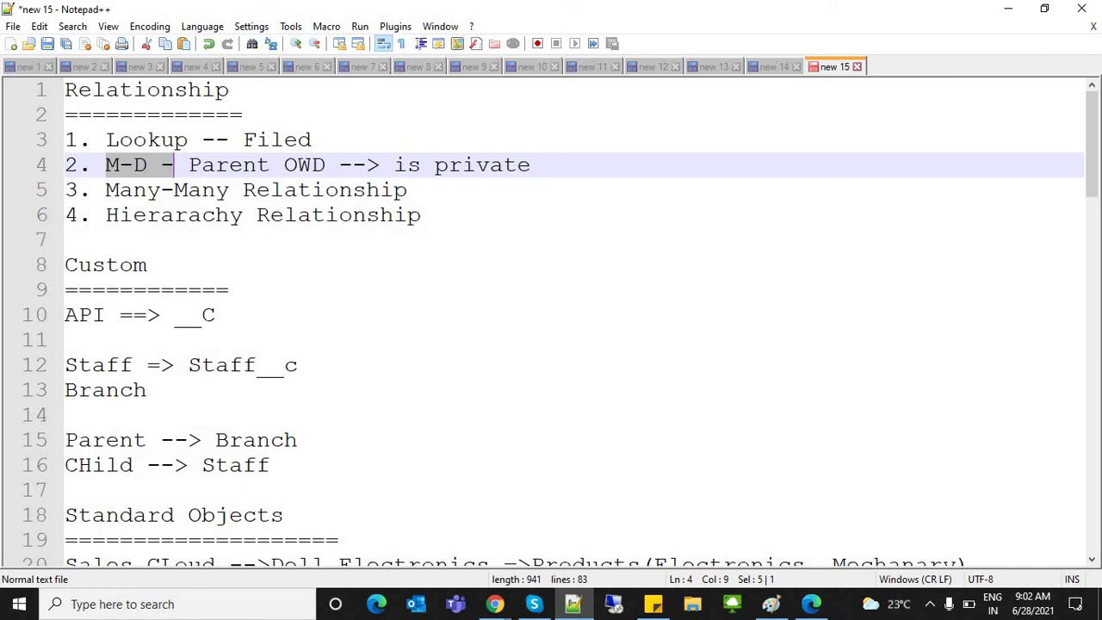
double_click(146, 140)
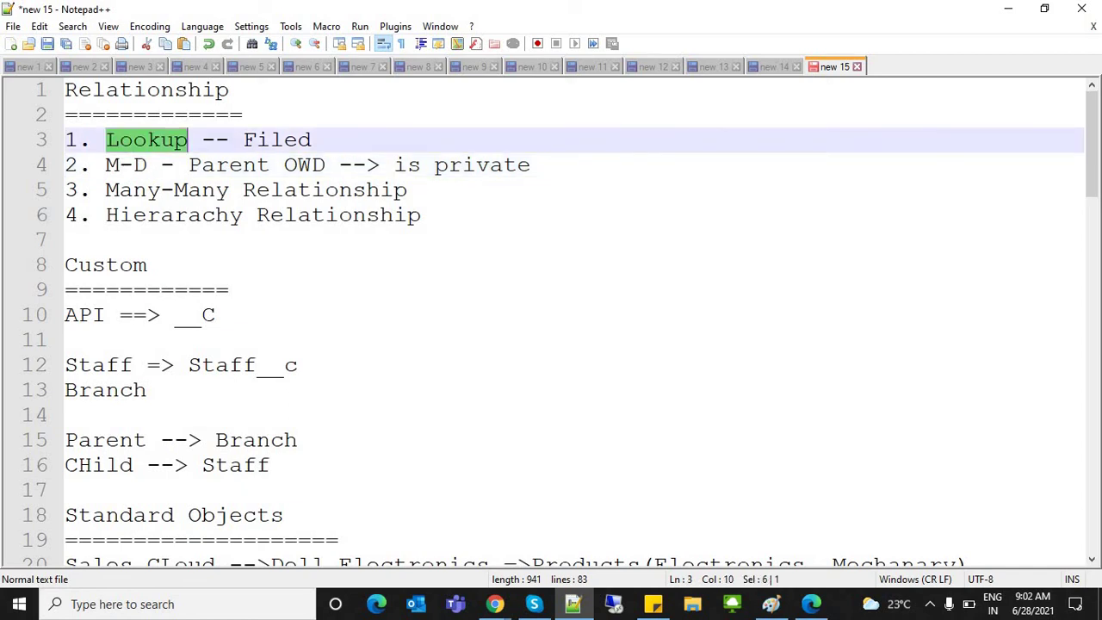
Step: Back in Salesforce, reload and dismiss the New Student forms, then log out via the profile menu
key("alt+Tab")
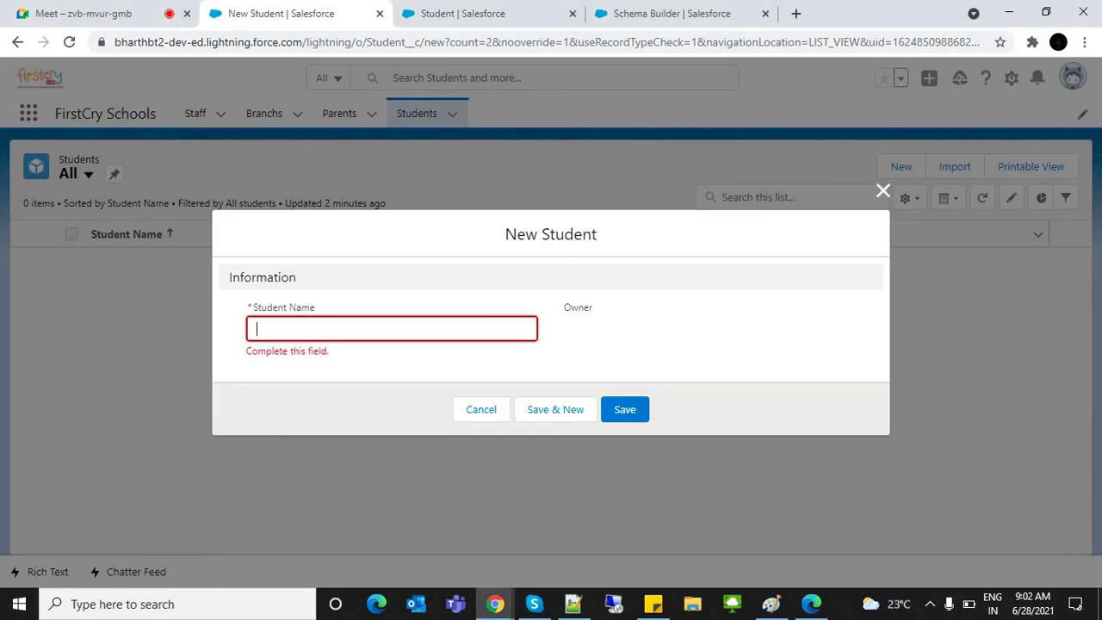
key("Escape")
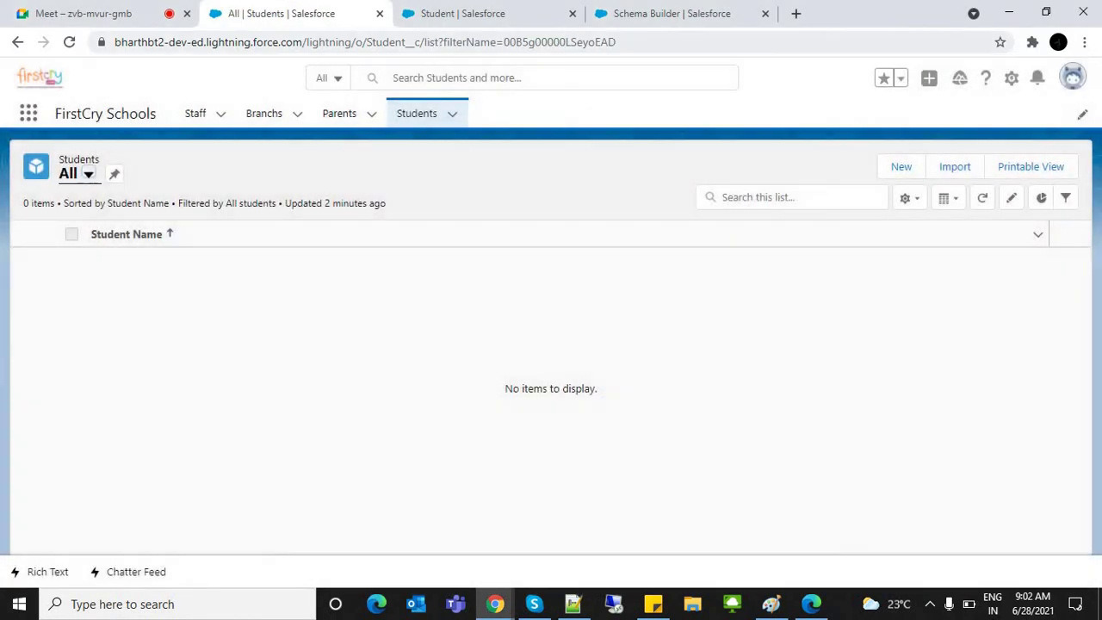
key("F5")
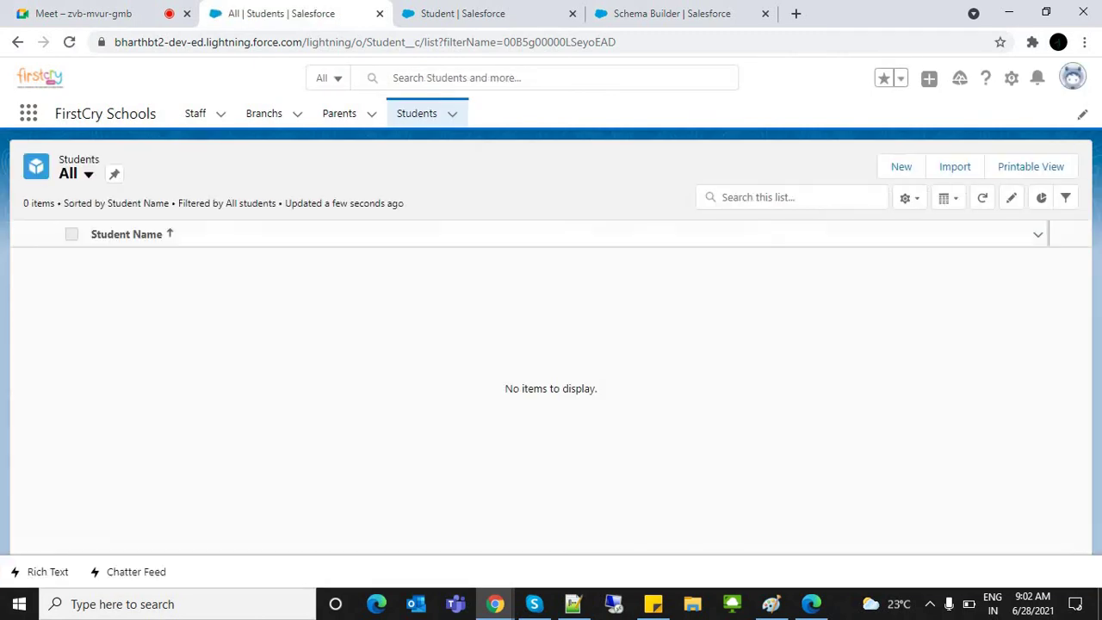
left_click(901, 166)
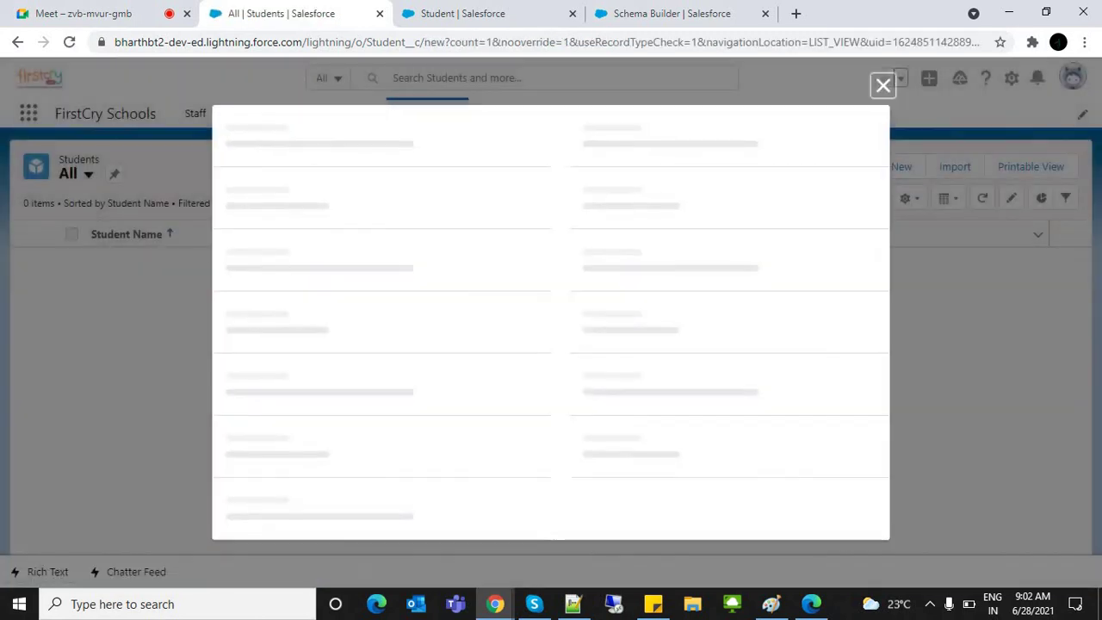
key("Escape")
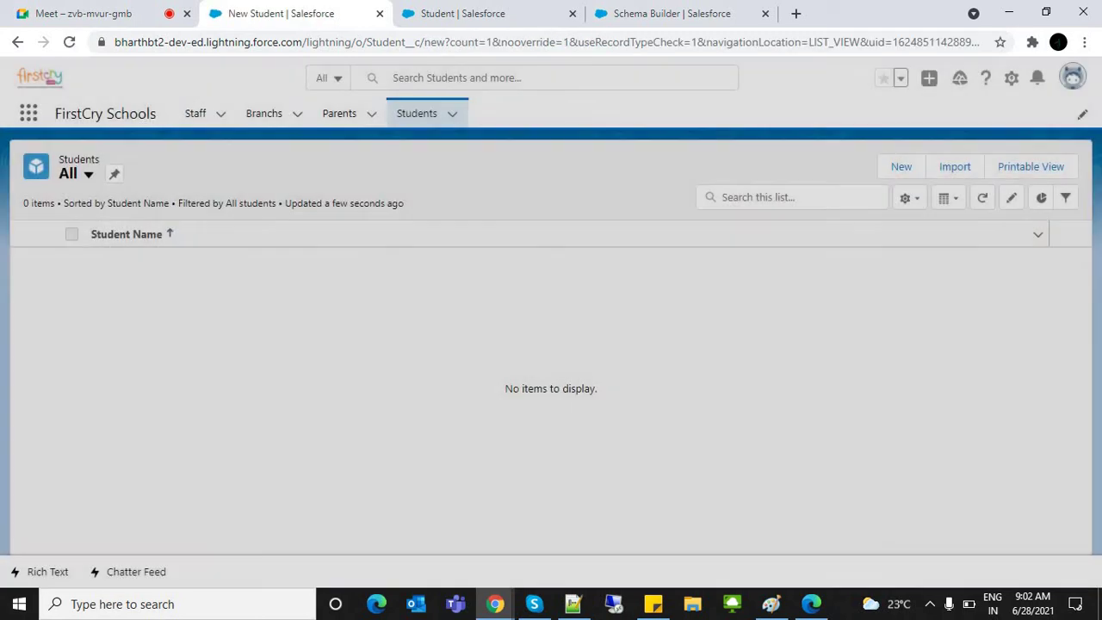
left_click(417, 113)
left_click(452, 113)
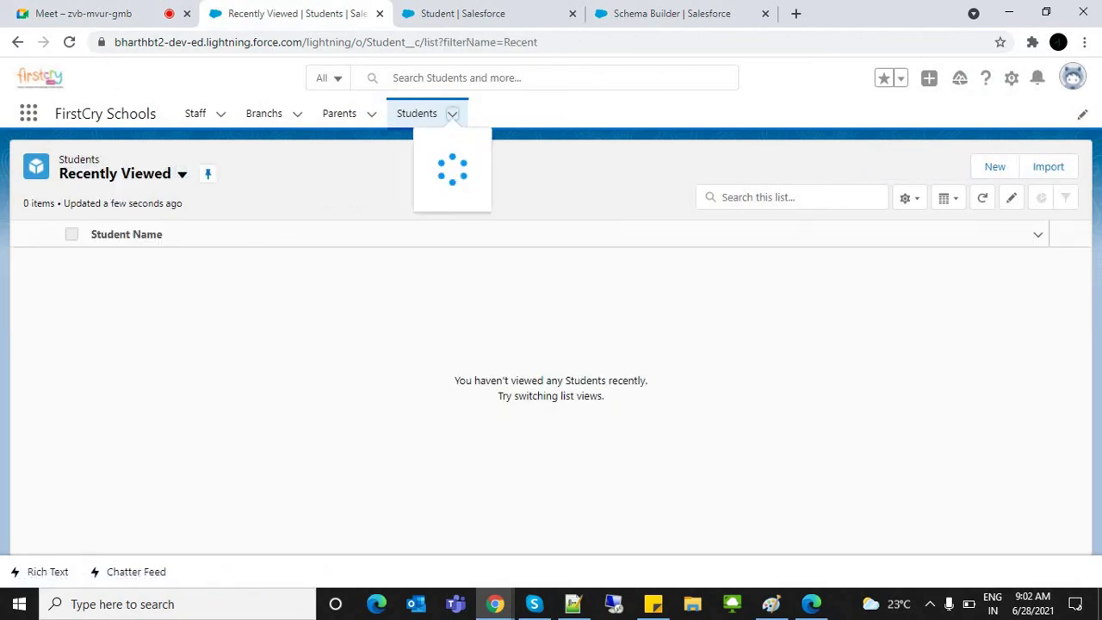
left_click(405, 145)
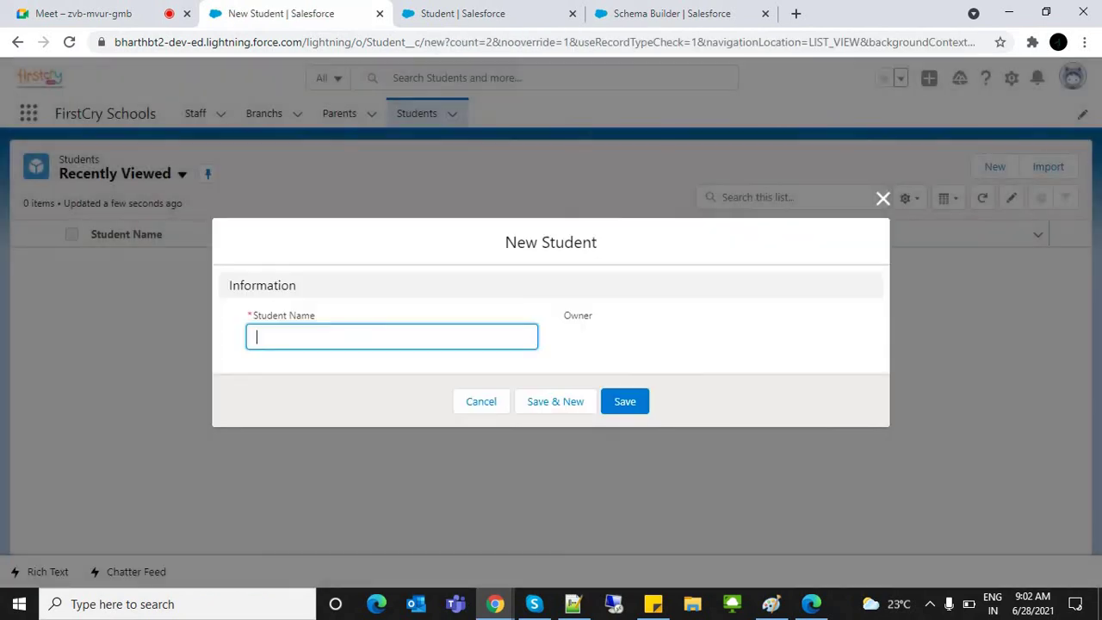
key("Escape")
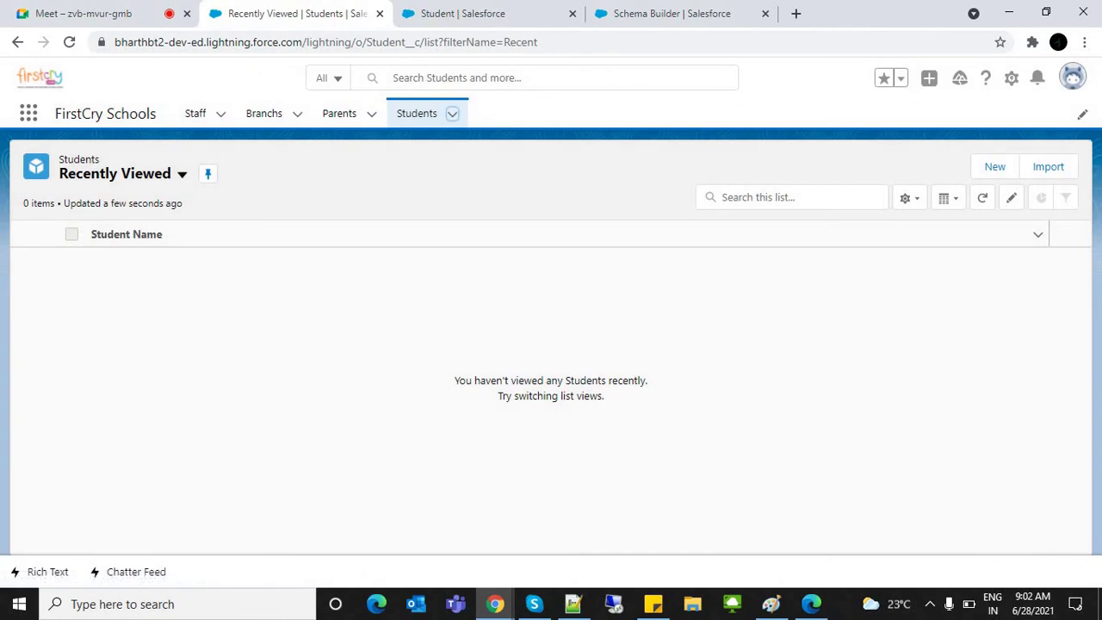
left_click(1072, 77)
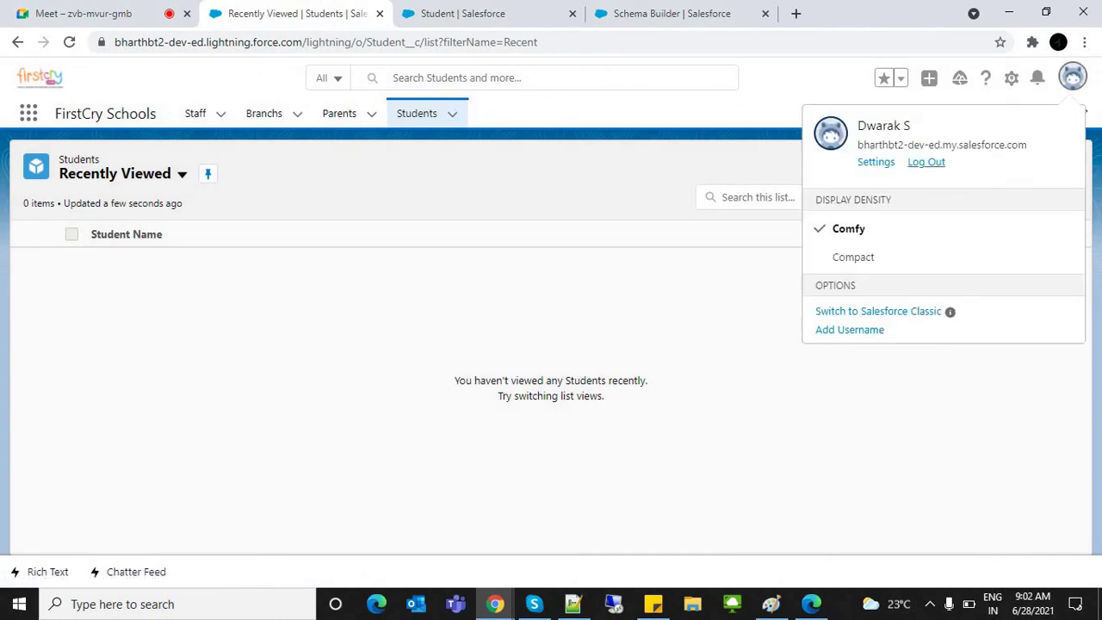
left_click(926, 162)
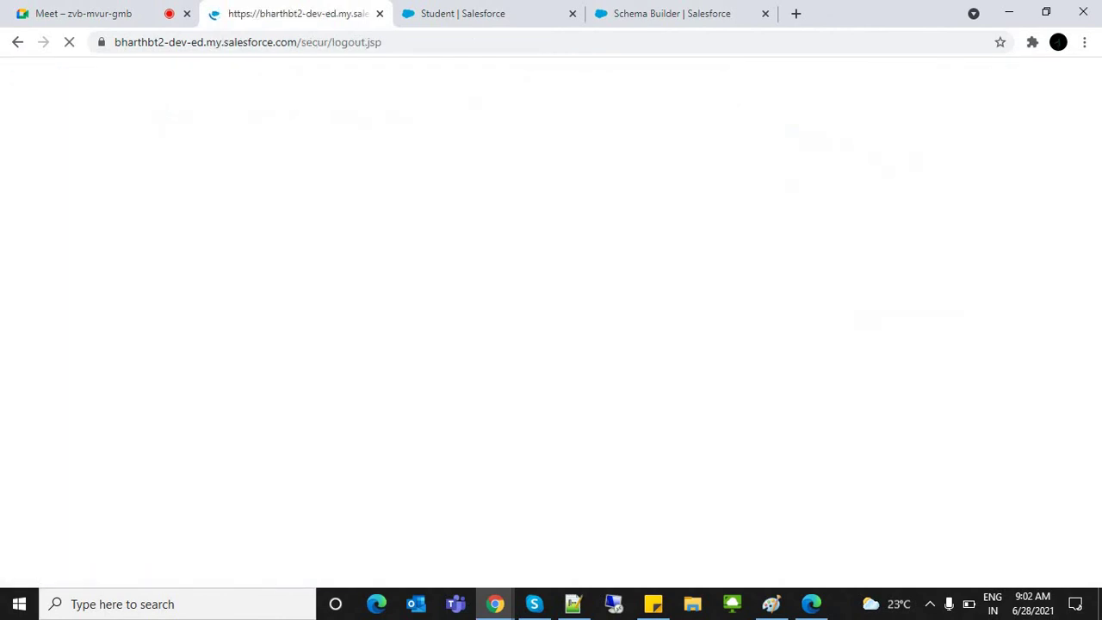
Step: Log back in and open the FirstCry Schools app by searching 'first' in the App Launcher
key("Return")
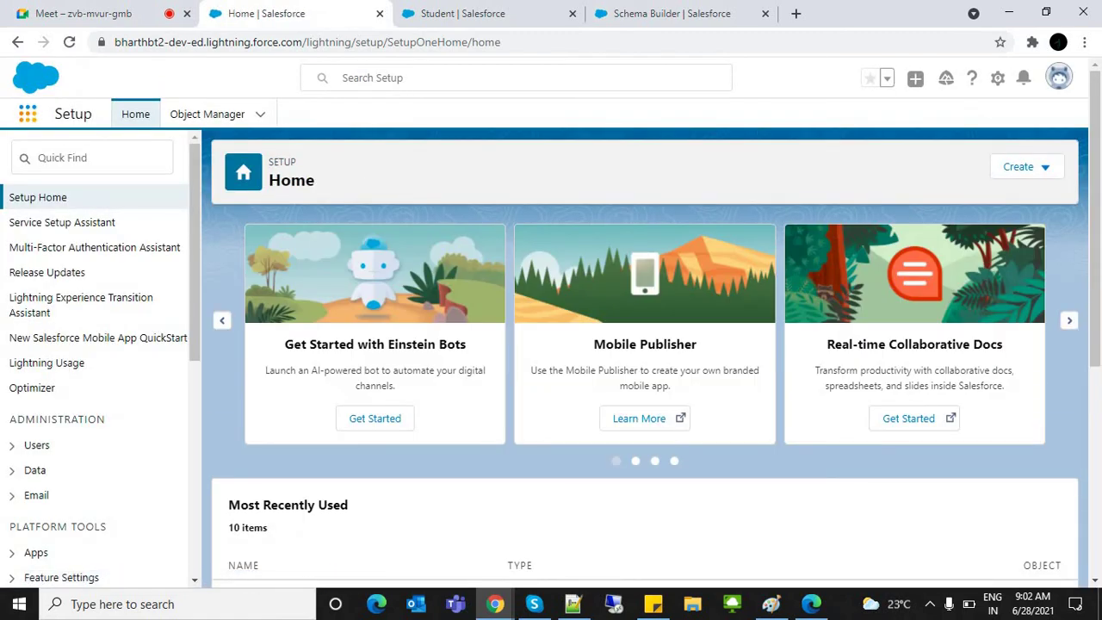
left_click(28, 114)
type("first")
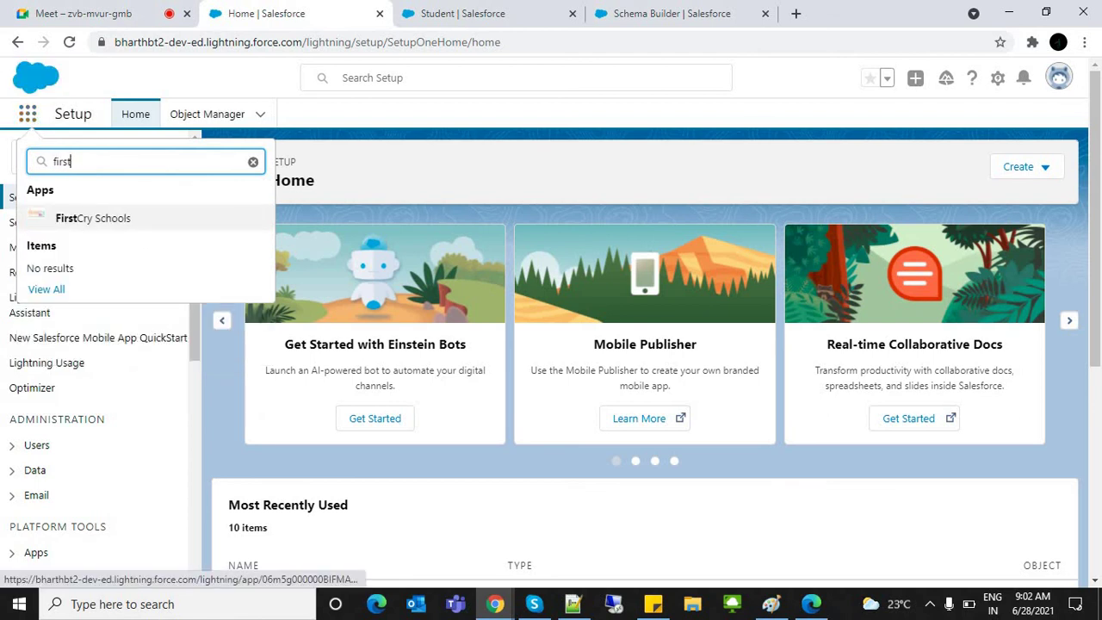
left_click(93, 218)
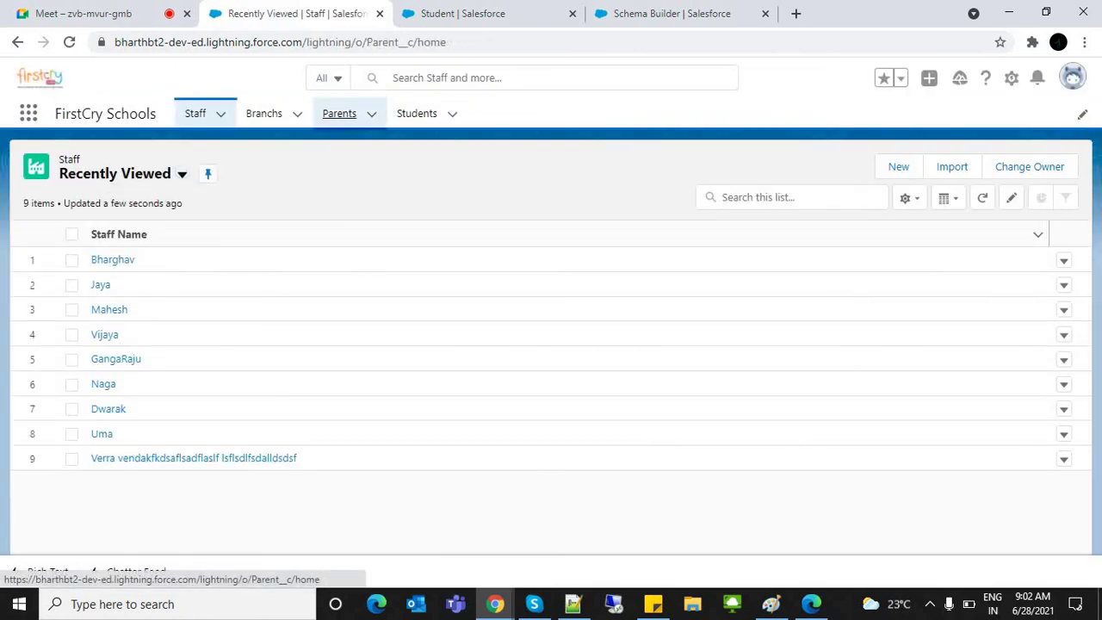
Step: Create a new Parent record named Hari
left_click(340, 113)
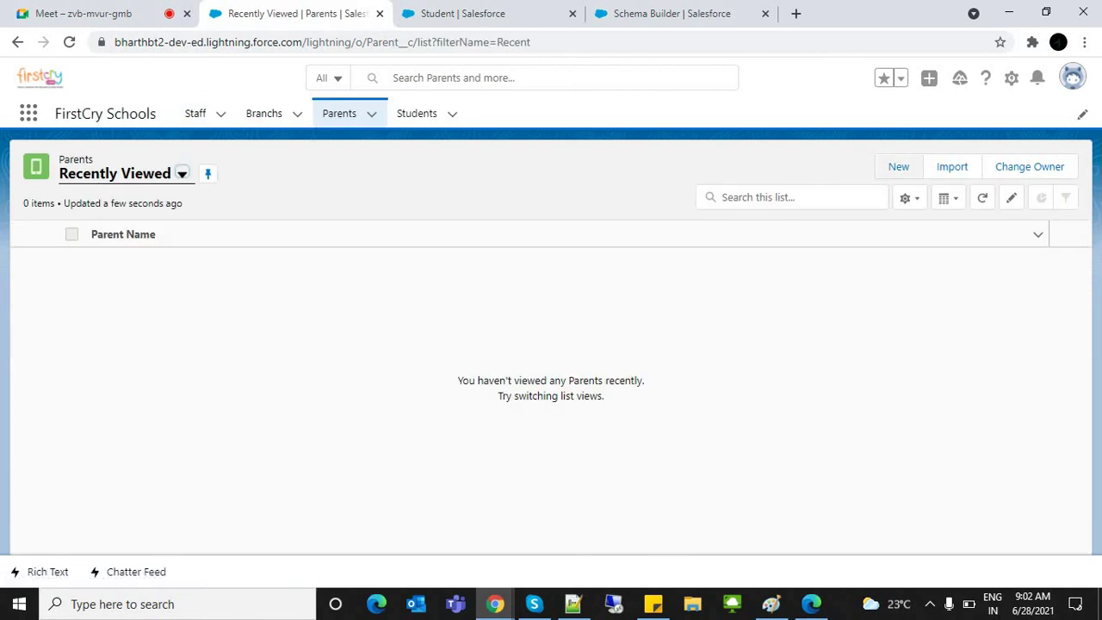
left_click(898, 166)
type("Hari")
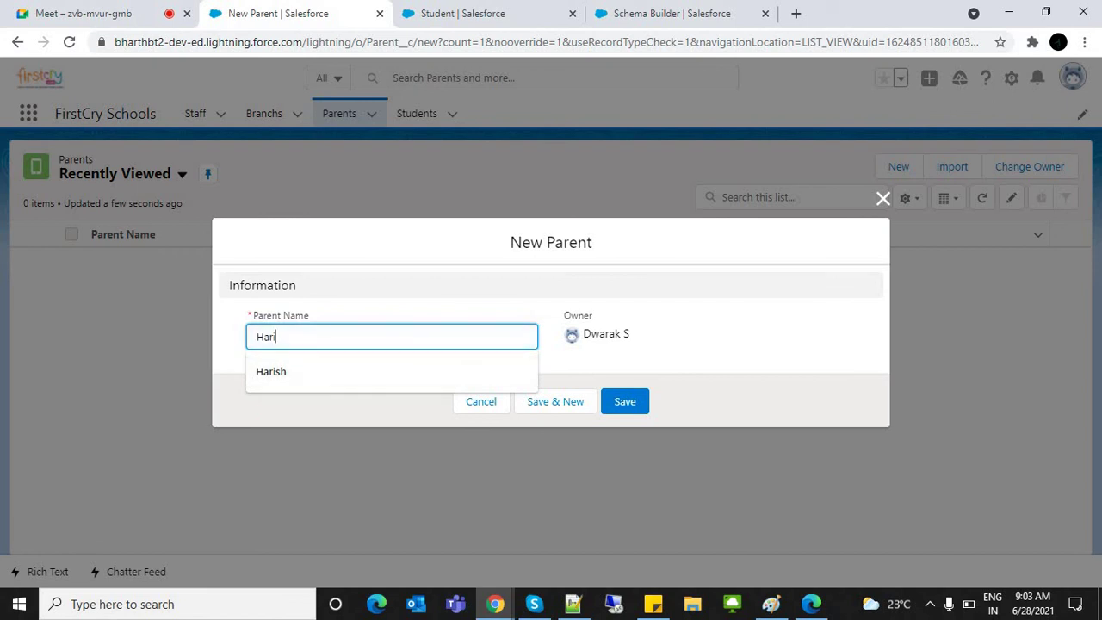
left_click(626, 401)
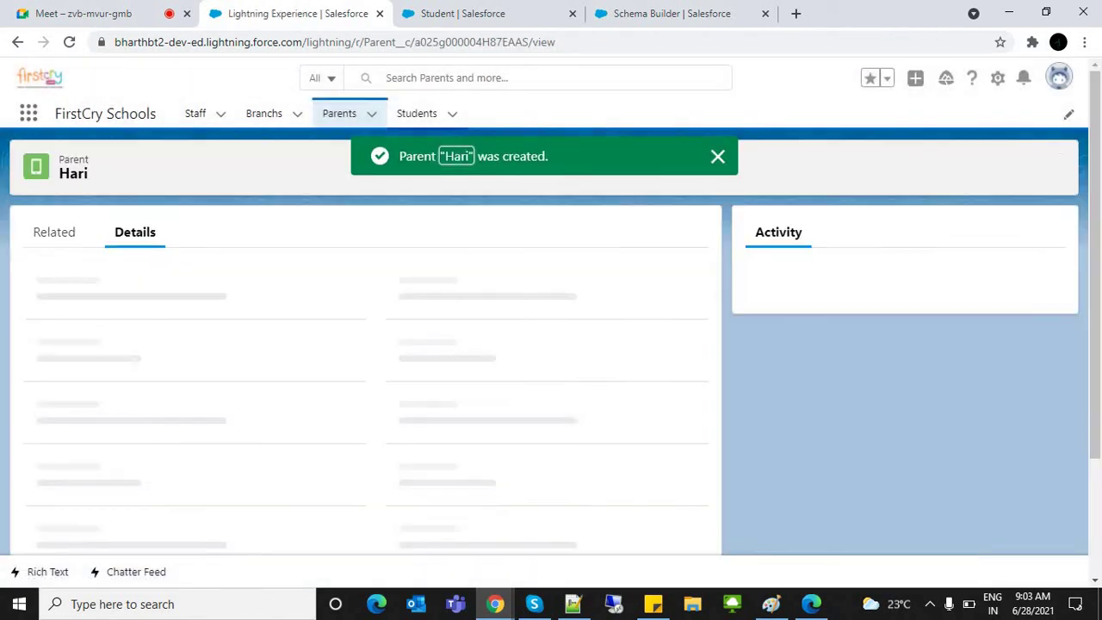
left_click(417, 113)
left_click(995, 166)
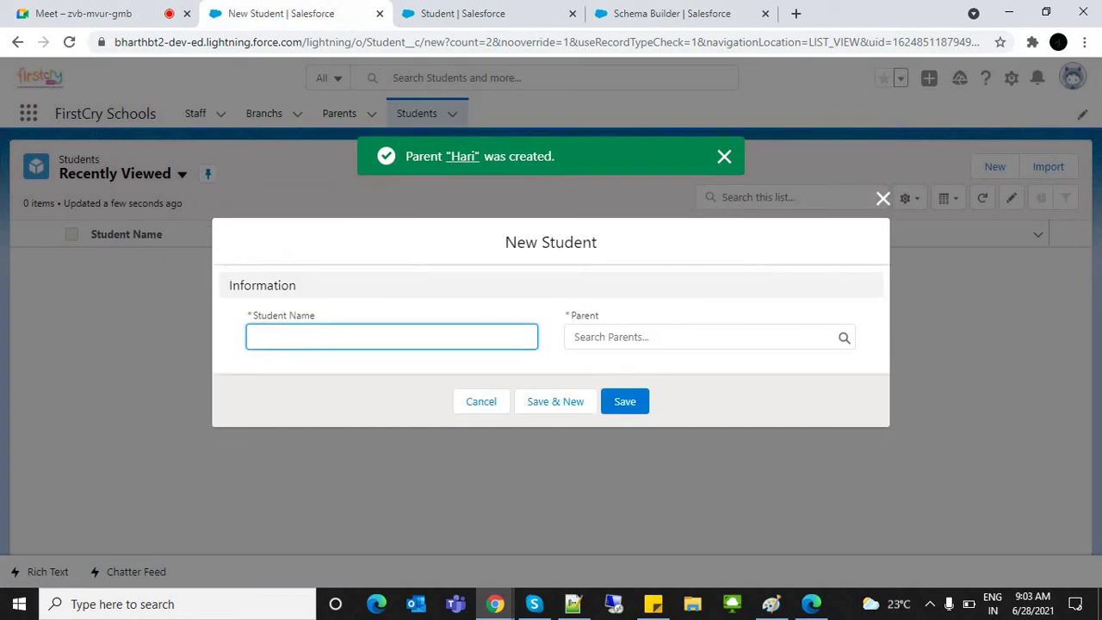
key("Down")
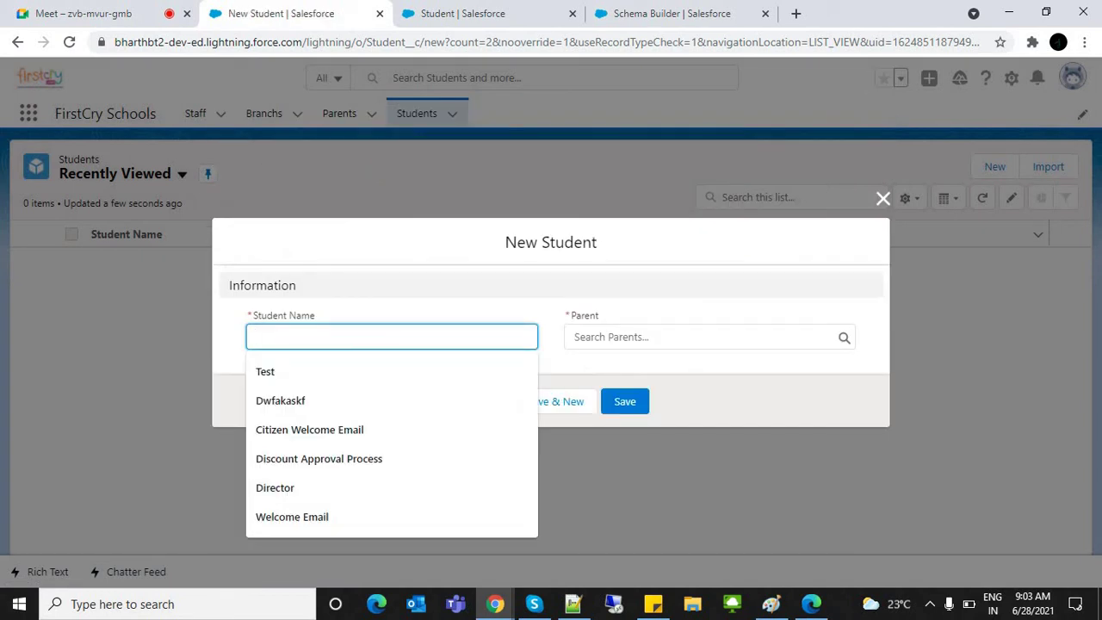
type("Suma")
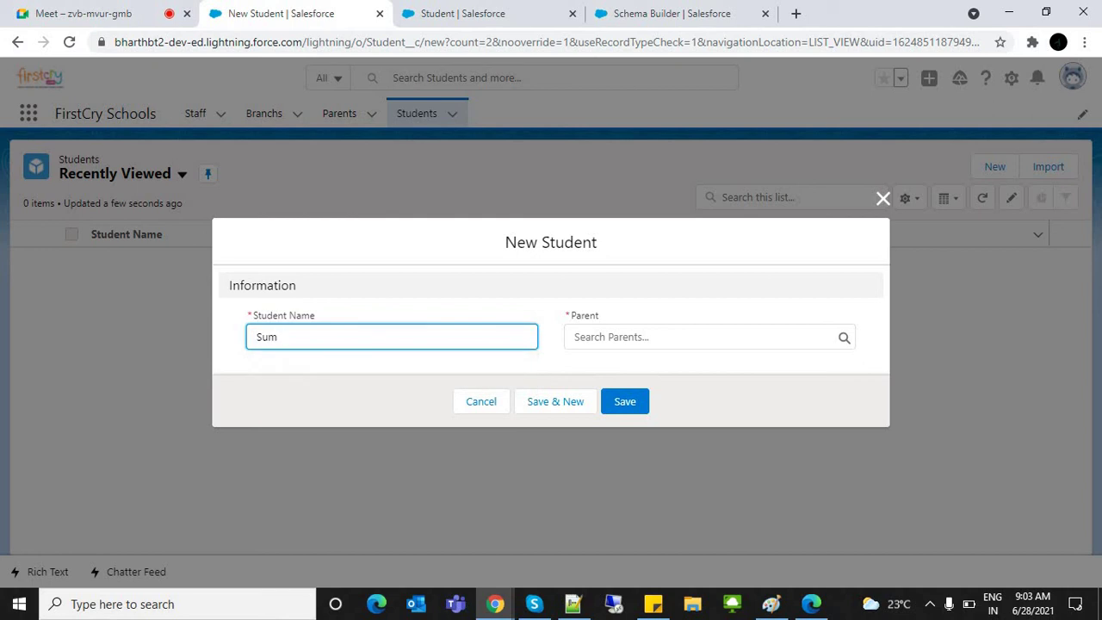
key("BackSpace")
key("BackSpace")
key("BackSpace")
key("Tab")
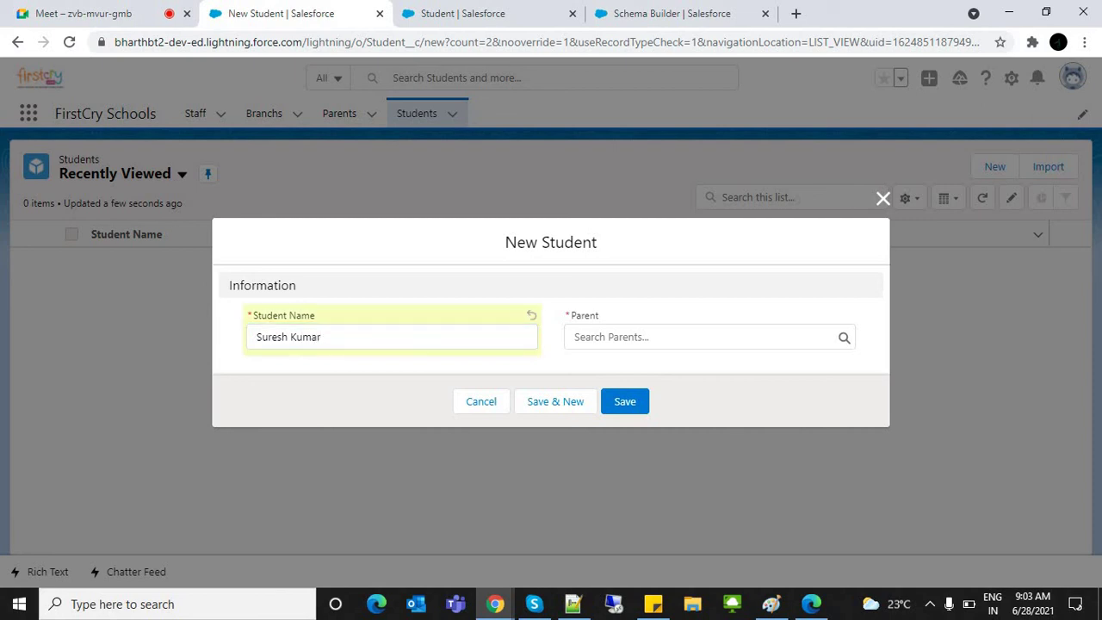
key("shift+Tab")
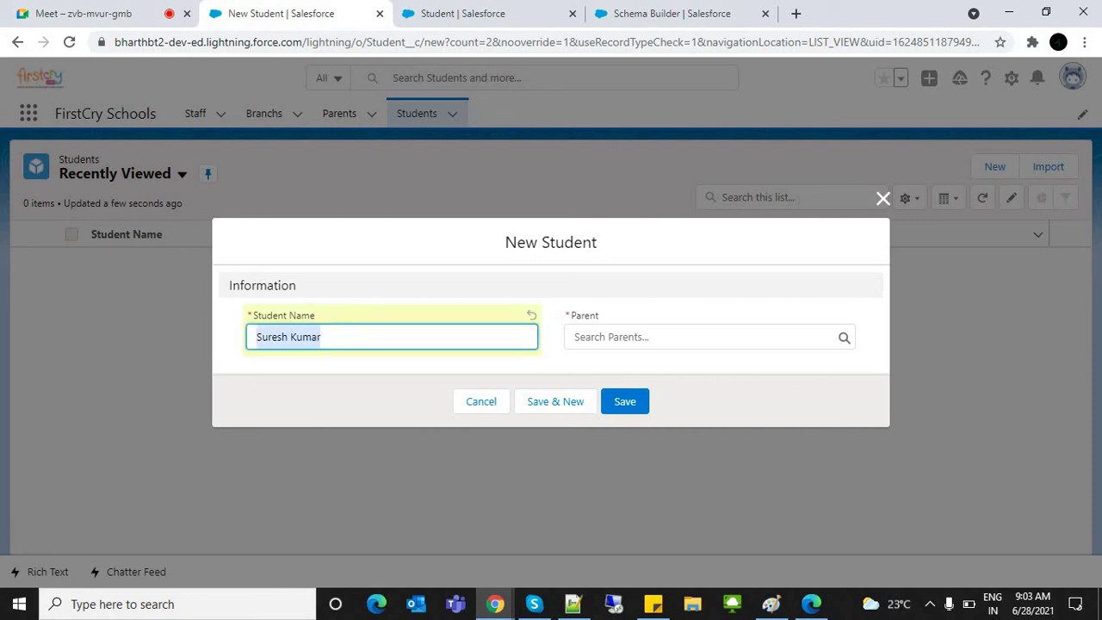
key("Tab")
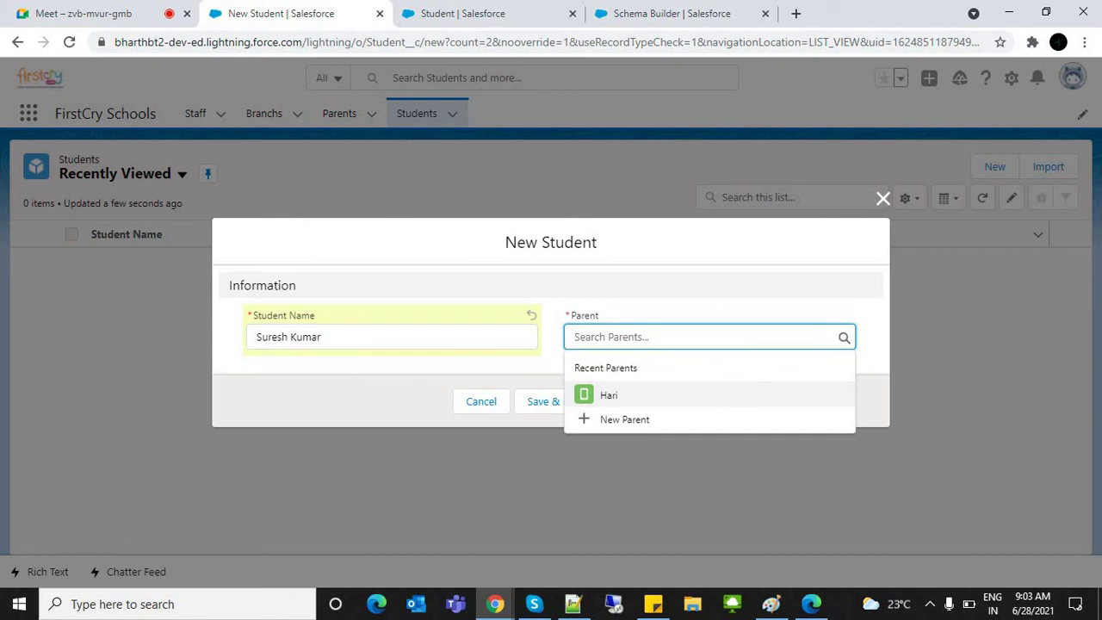
key("Return")
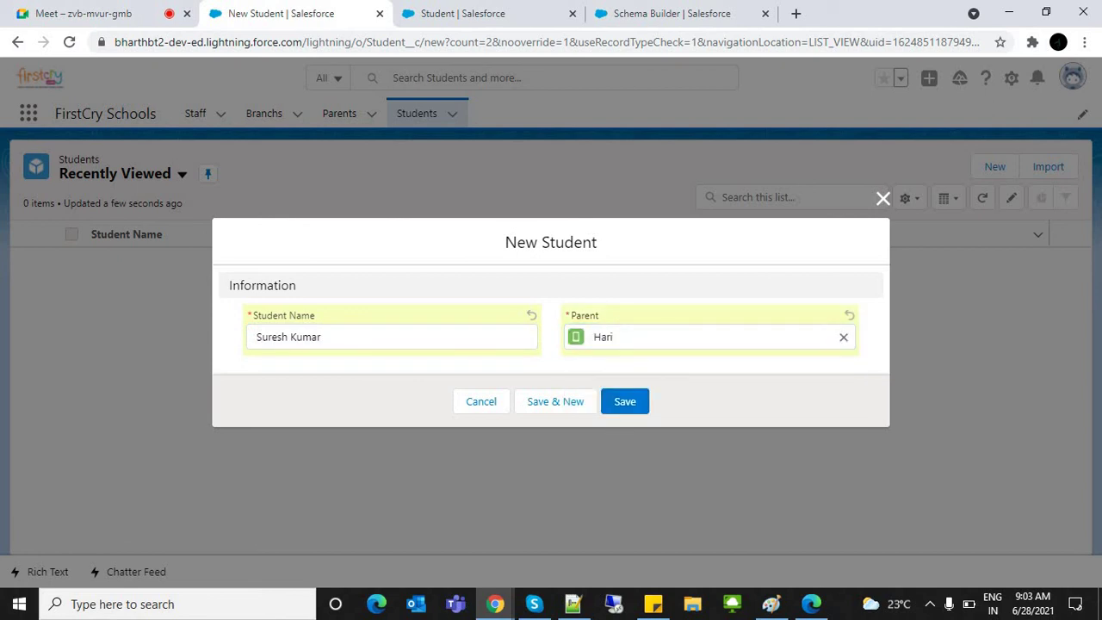
key("Return")
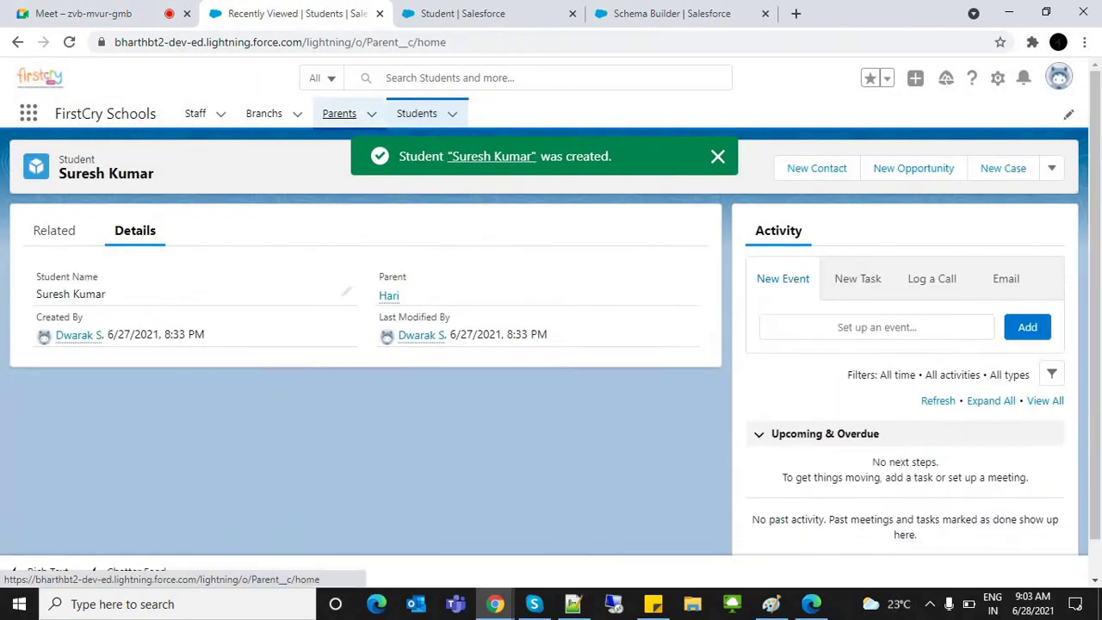
Step: Create another Parent record named Dwarak
left_click(339, 113)
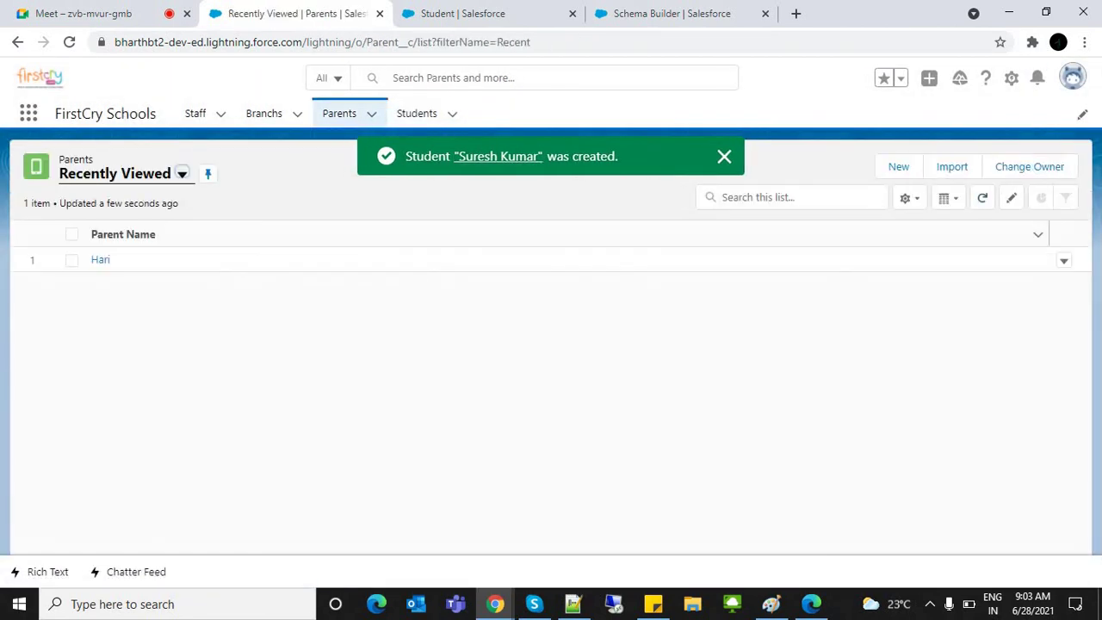
left_click(898, 166)
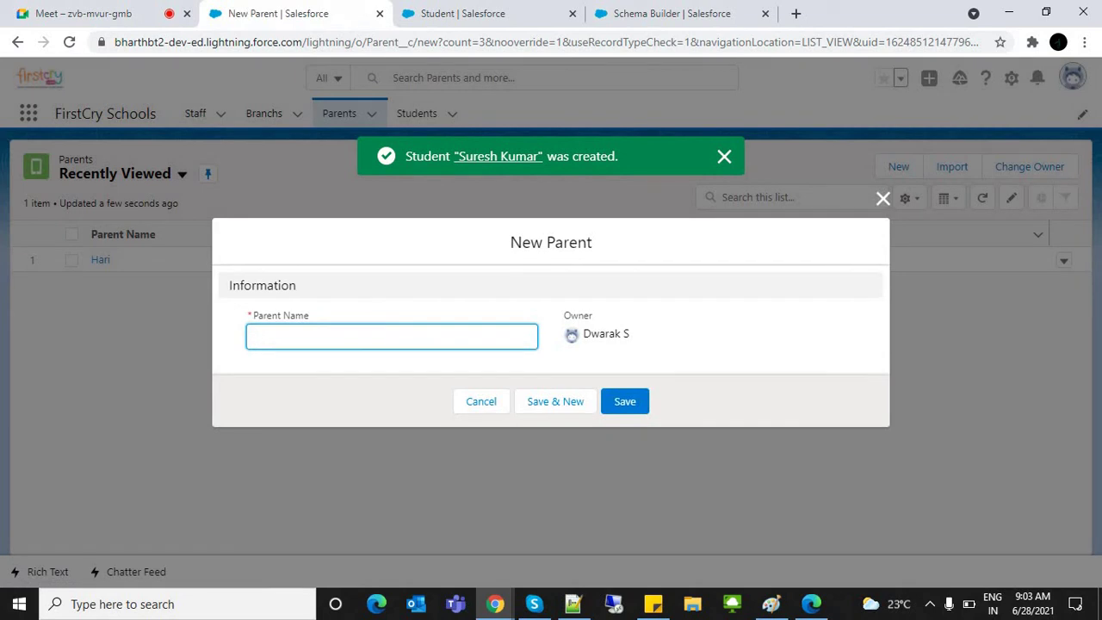
type("Dwarak")
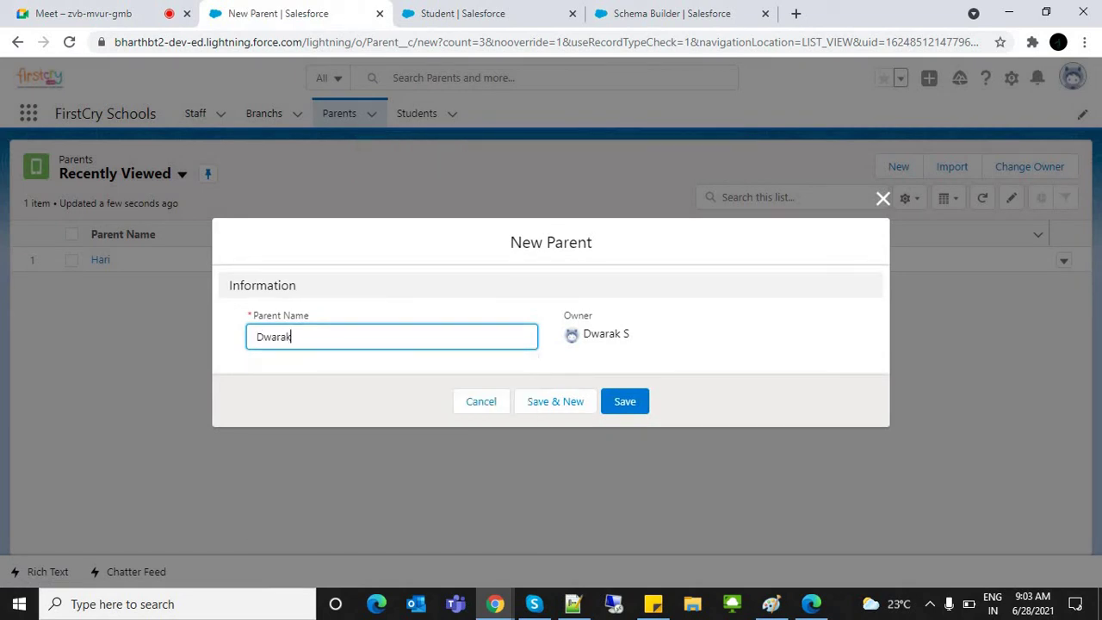
key("Return")
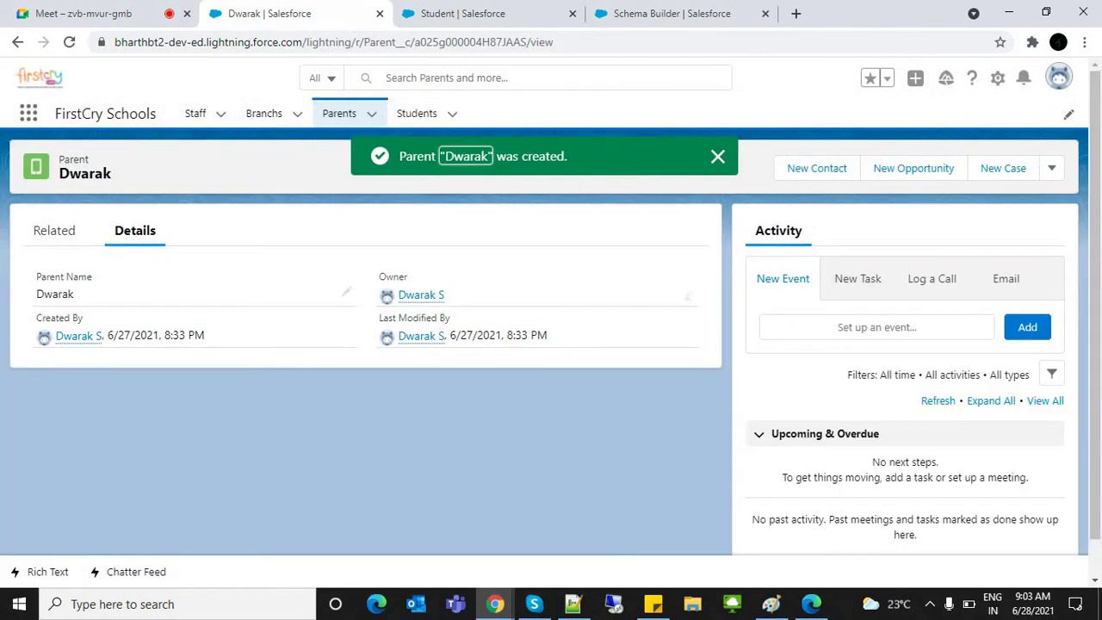
Step: Create a Student named Parineetha linked to parent Dwarak
left_click(416, 113)
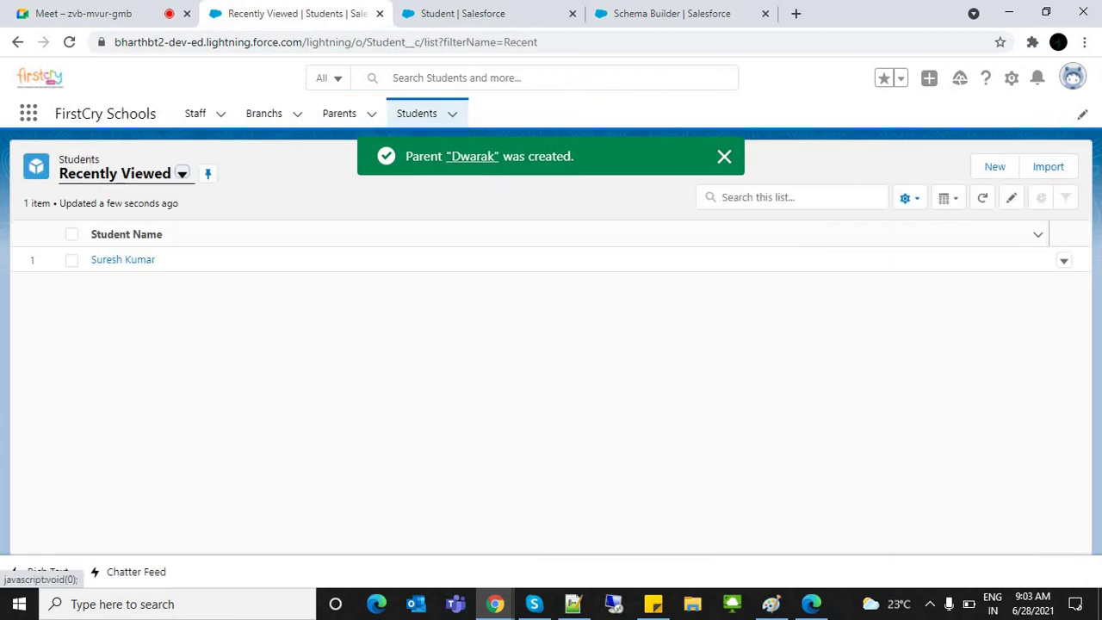
left_click(995, 166)
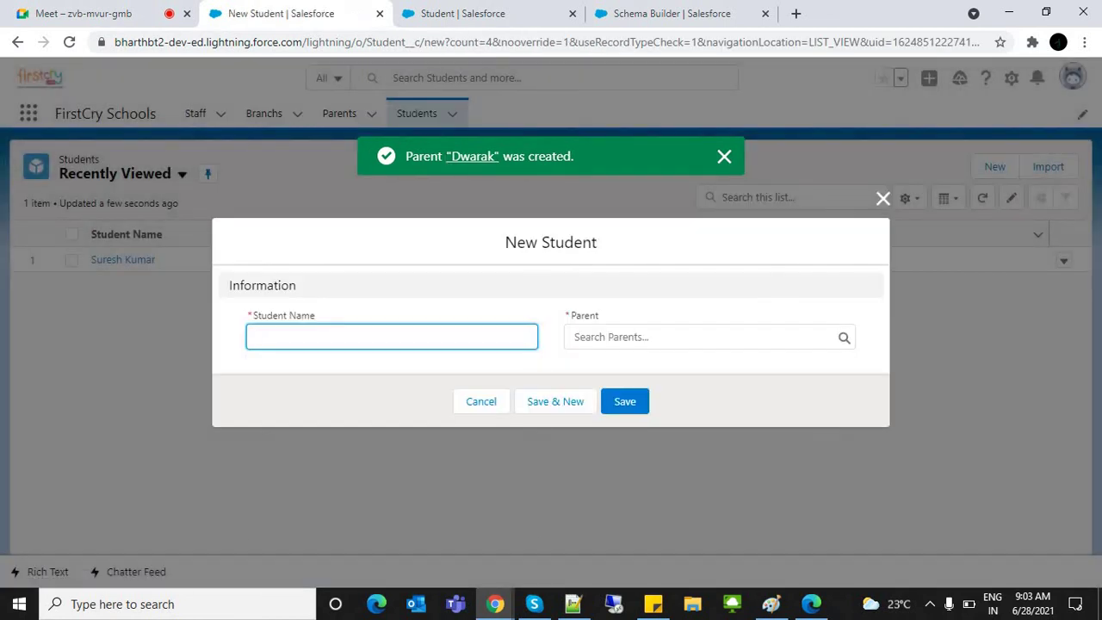
type("Parineetha")
key("Tab")
key("Down")
key("Return")
key("Return")
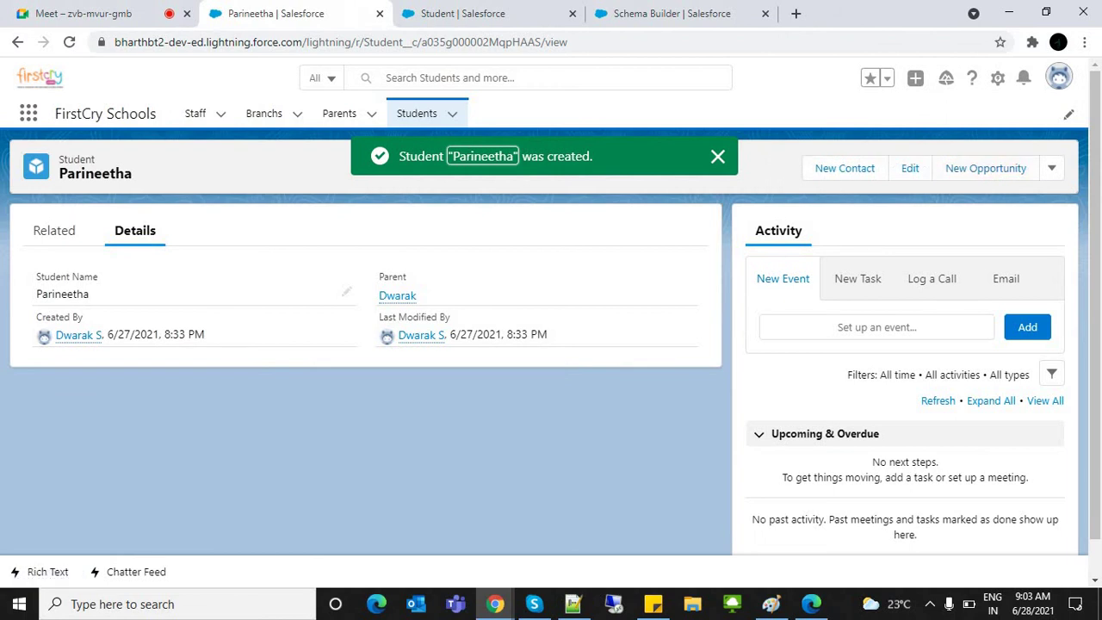
Step: Create a Student named Niharika with Dwarak as parent, then return to Students
left_click(416, 113)
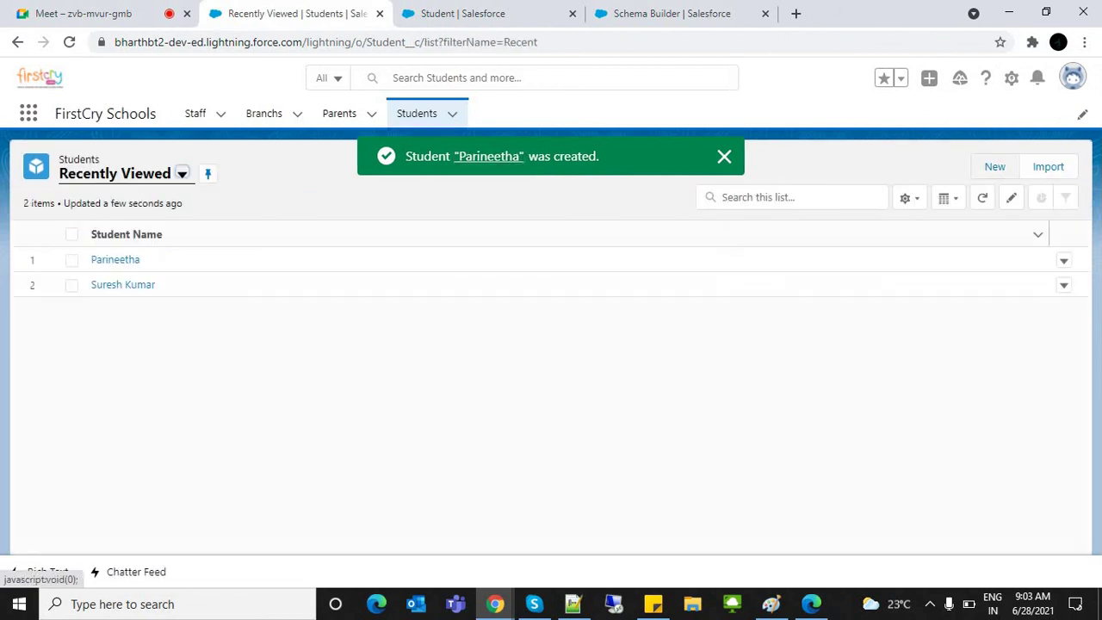
left_click(995, 166)
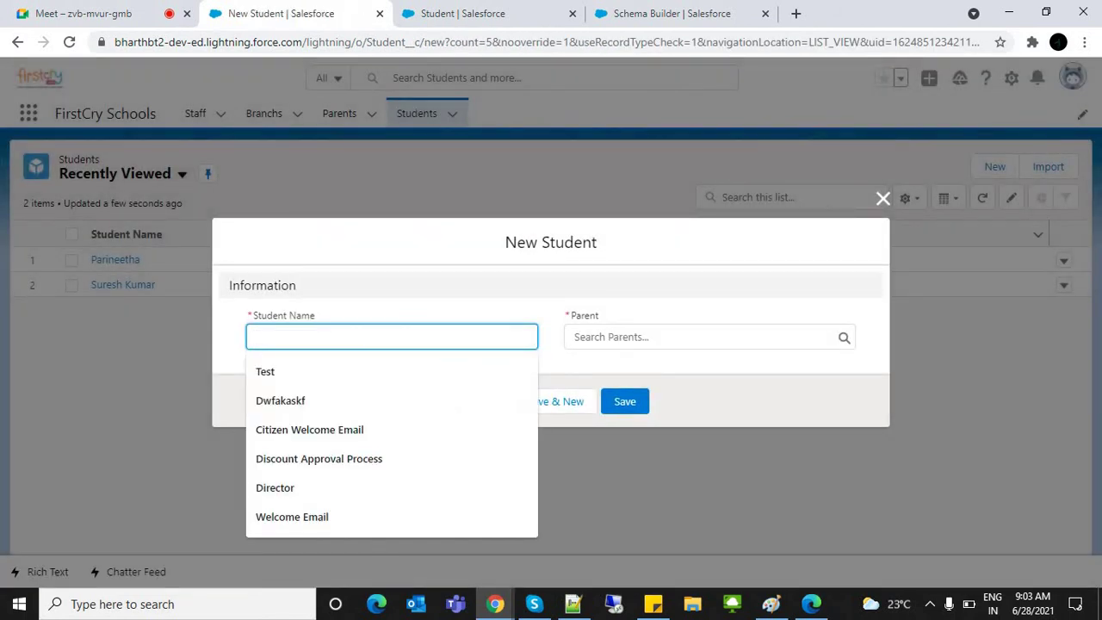
type("N")
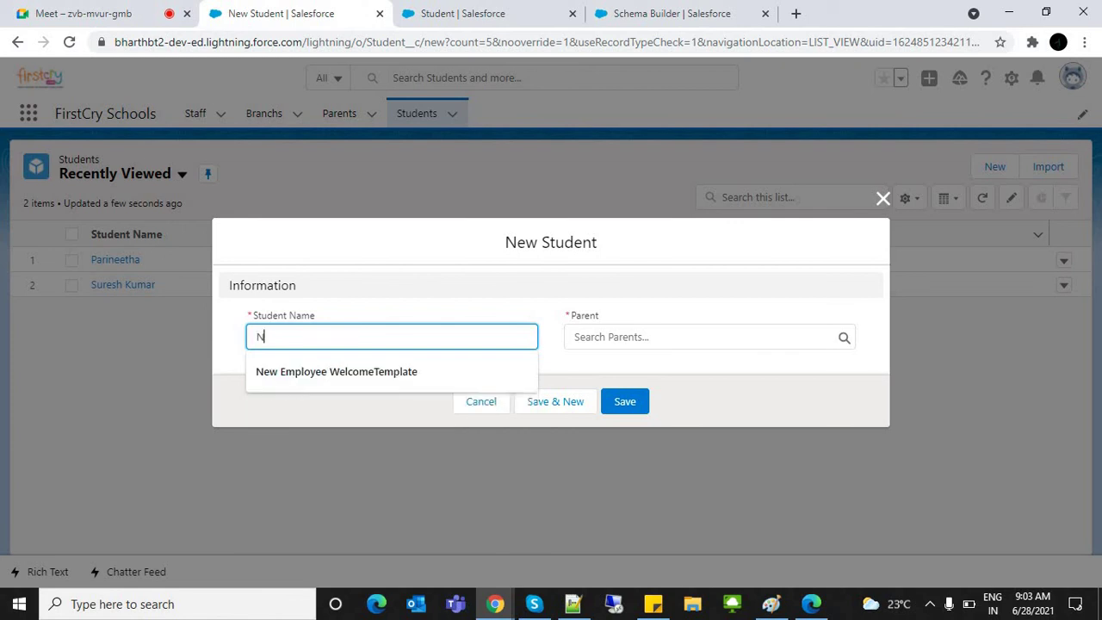
type("iharika")
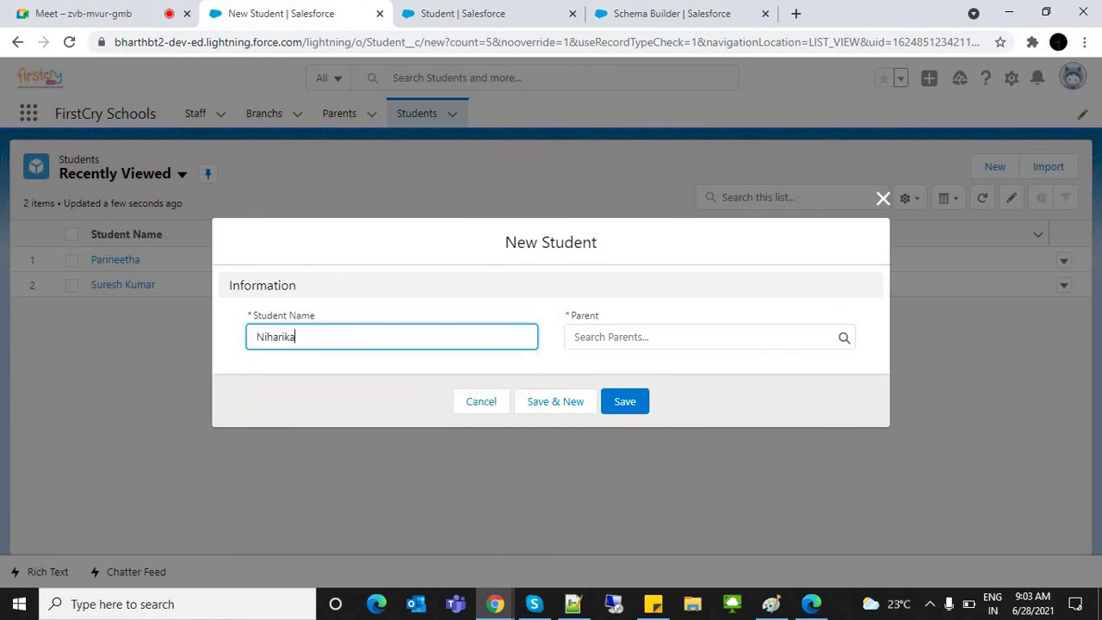
left_click(706, 337)
left_click(615, 393)
left_click(617, 399)
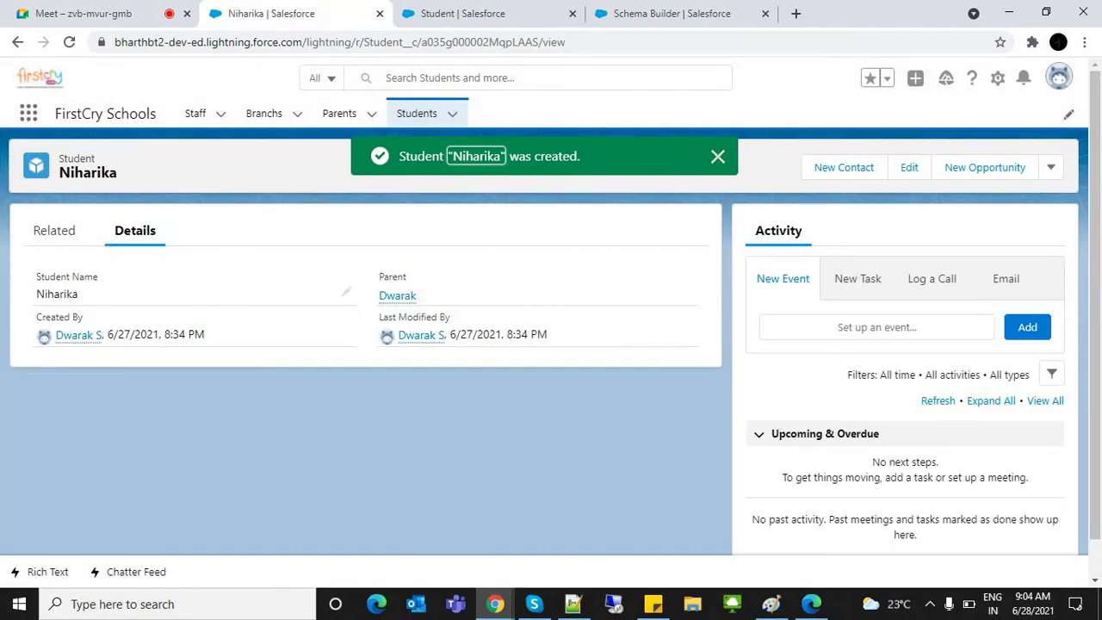
left_click(416, 113)
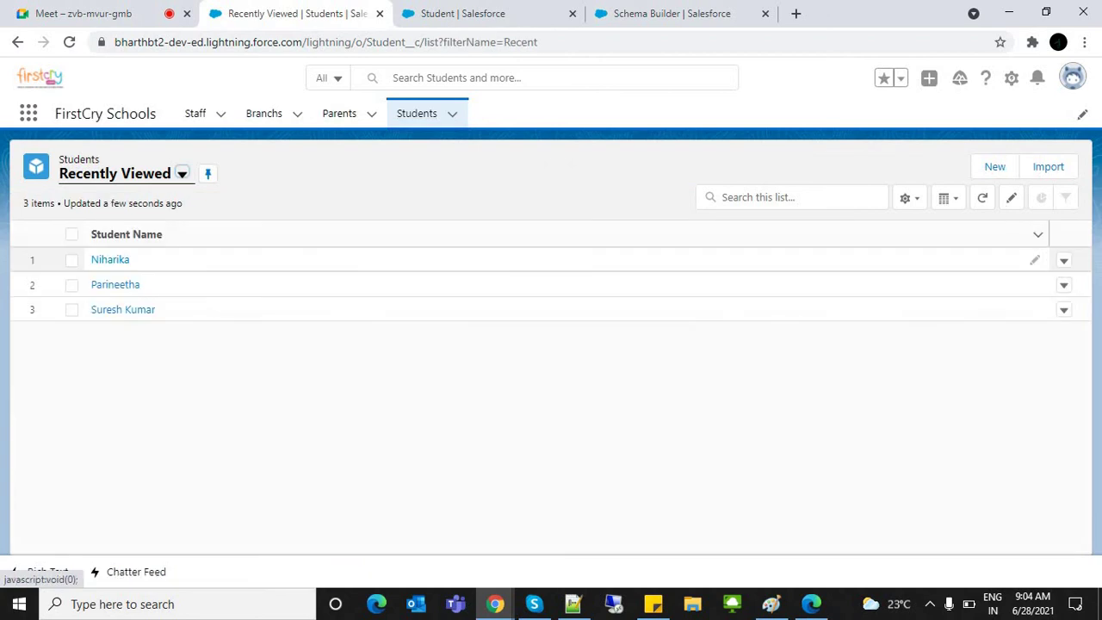
Step: Switch the Students list to the All list view
left_click(121, 173)
left_click(94, 229)
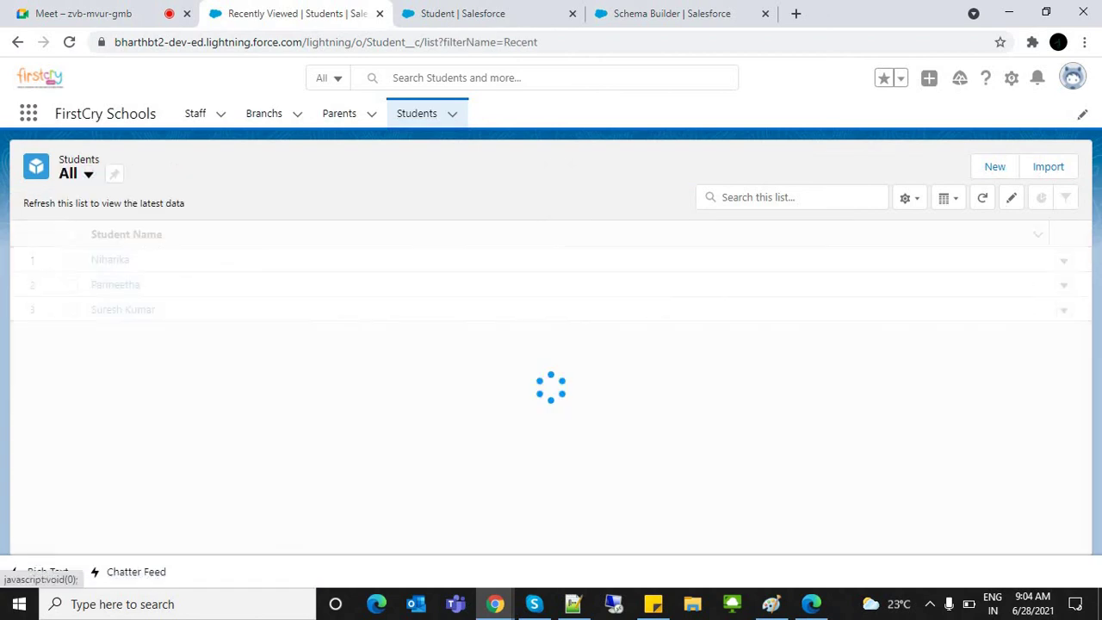
left_click(909, 197)
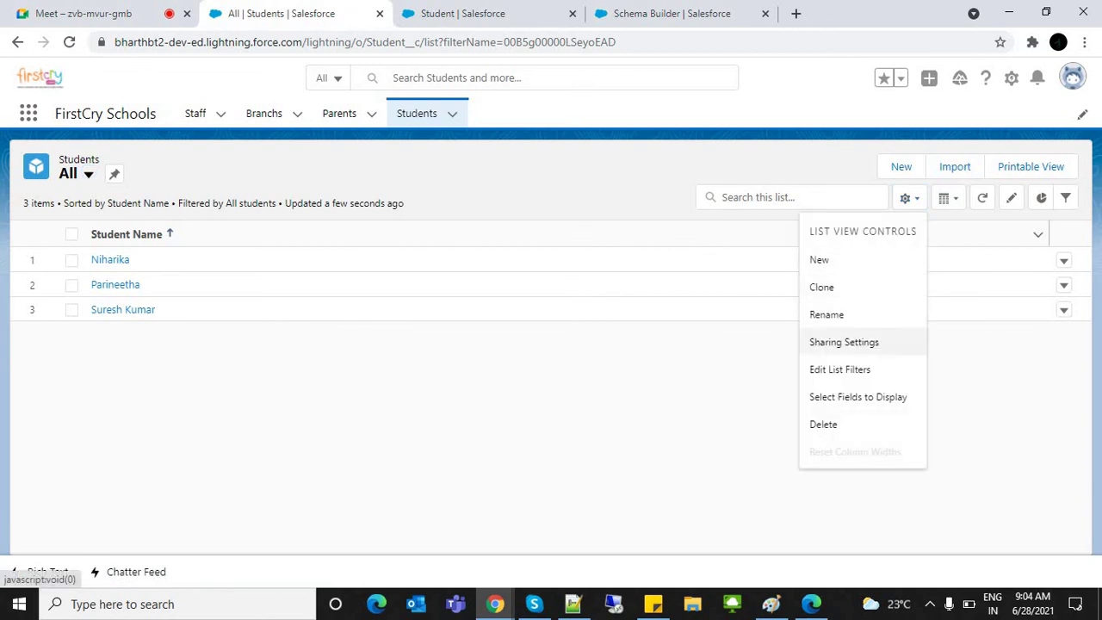
key("Escape")
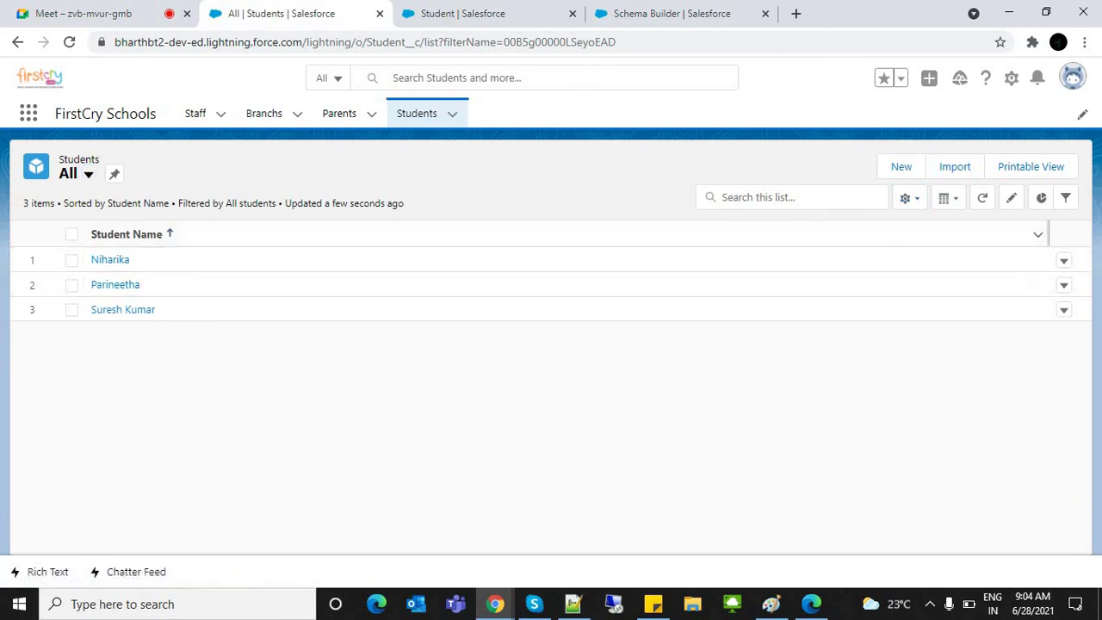
left_click_drag(91, 235, 163, 235)
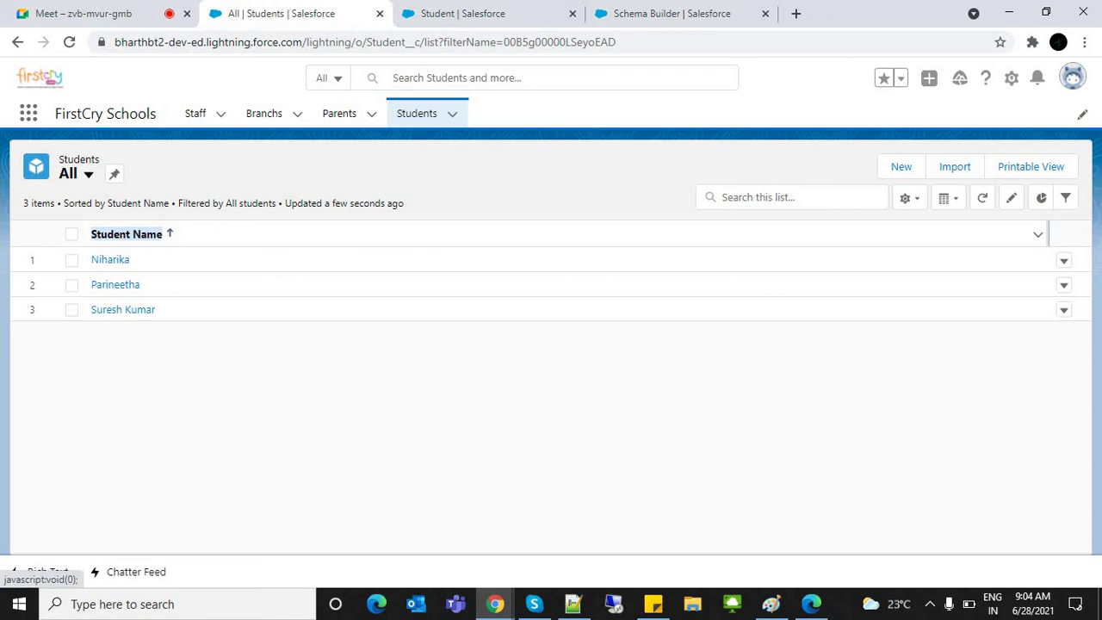
Step: Add Parent to the list view's visible fields and save the column selection
left_click(909, 197)
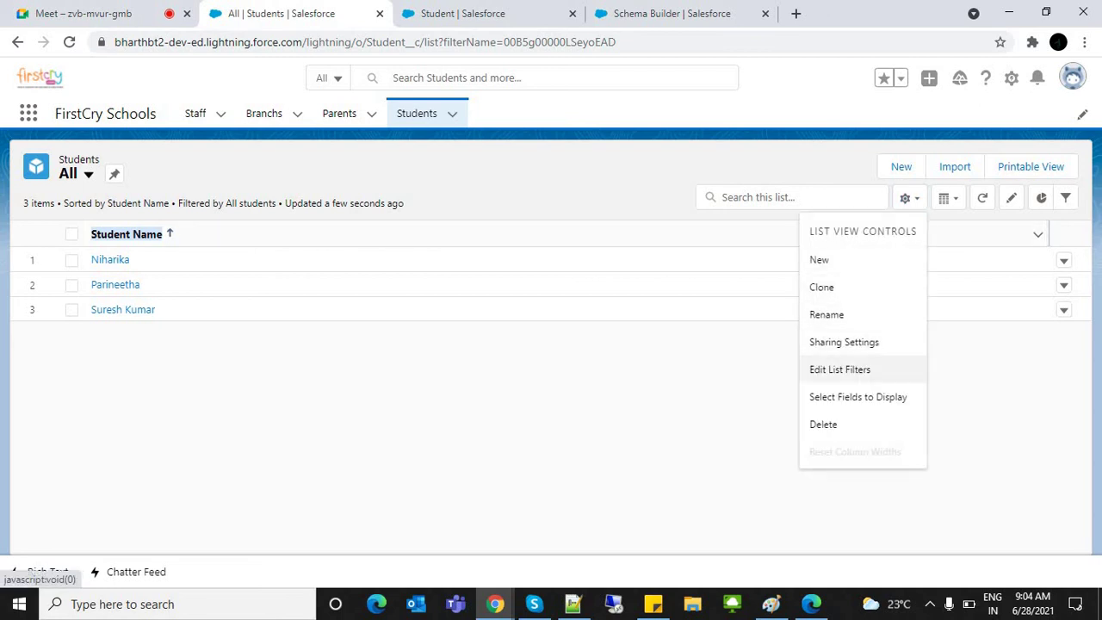
left_click(858, 397)
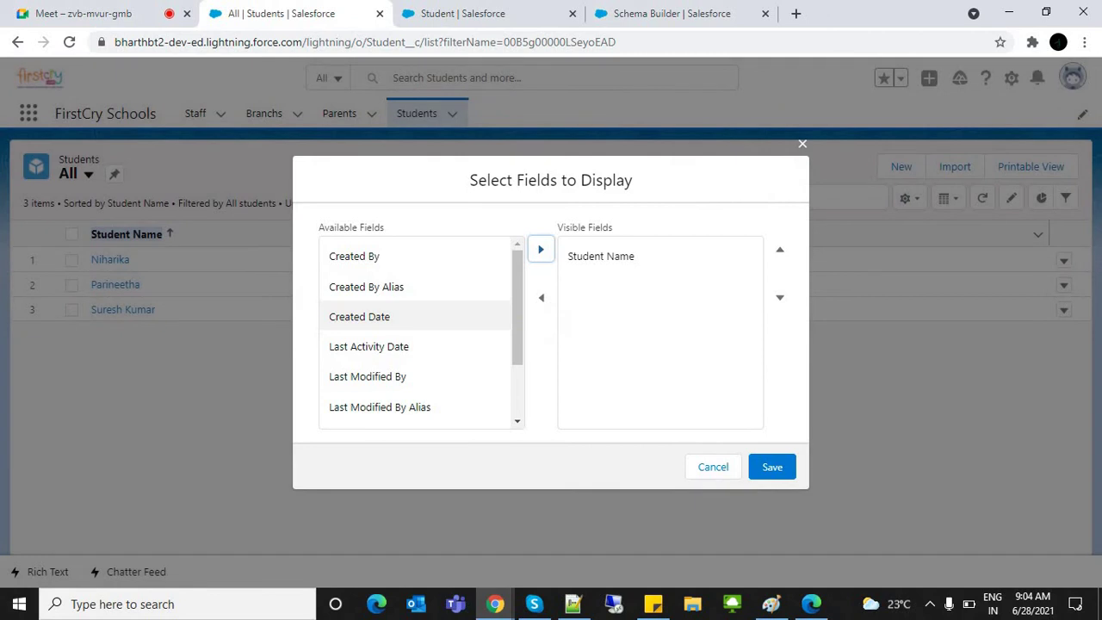
scroll(517, 327, "down", 2)
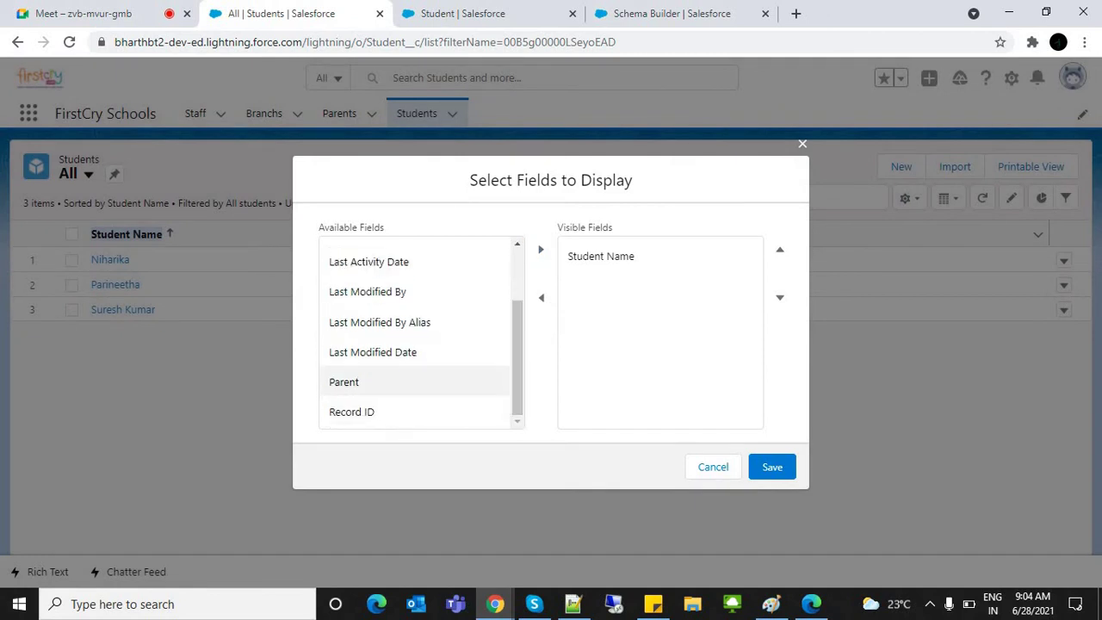
left_click(388, 381)
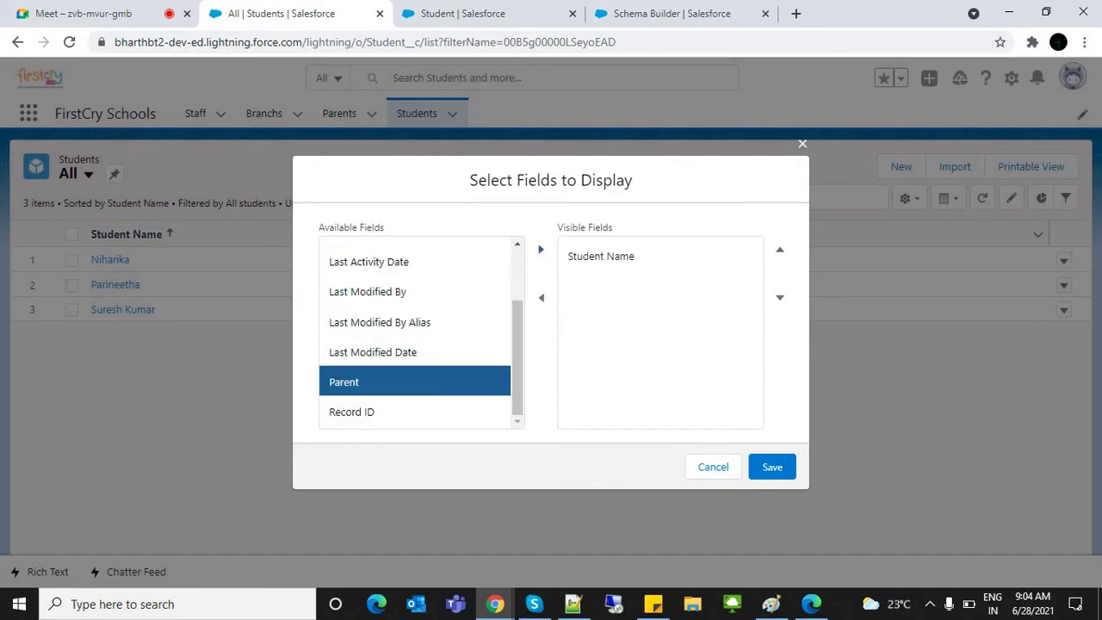
left_click(541, 248)
left_click(773, 466)
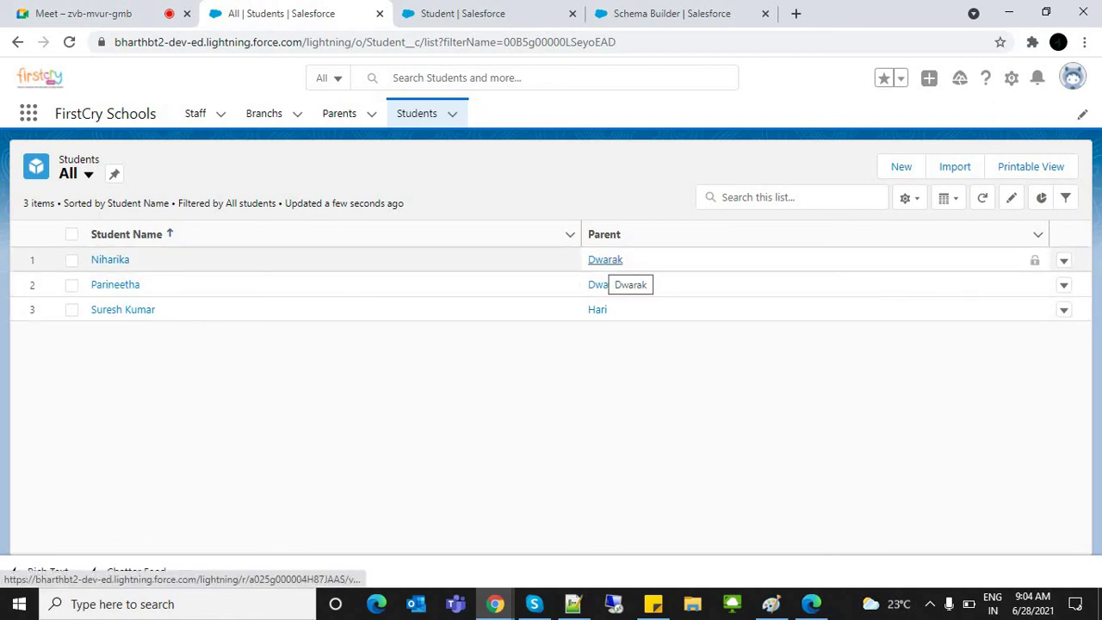
left_click(605, 259)
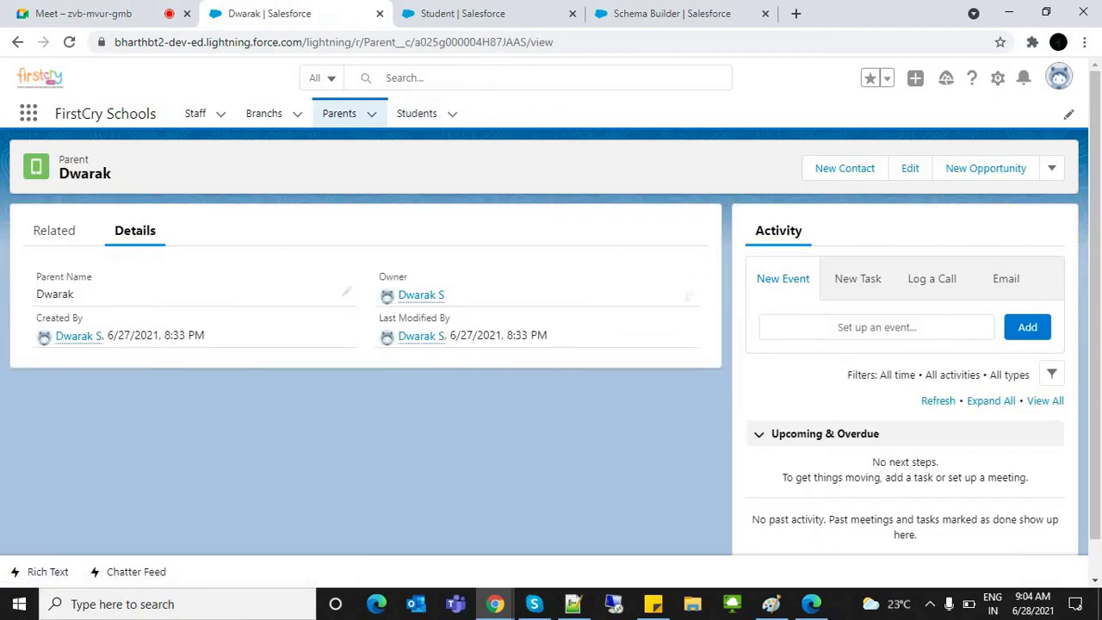
Step: Check Dwarak's related Students (Parineetha and Niharika), then go back to the Students list
left_click(54, 231)
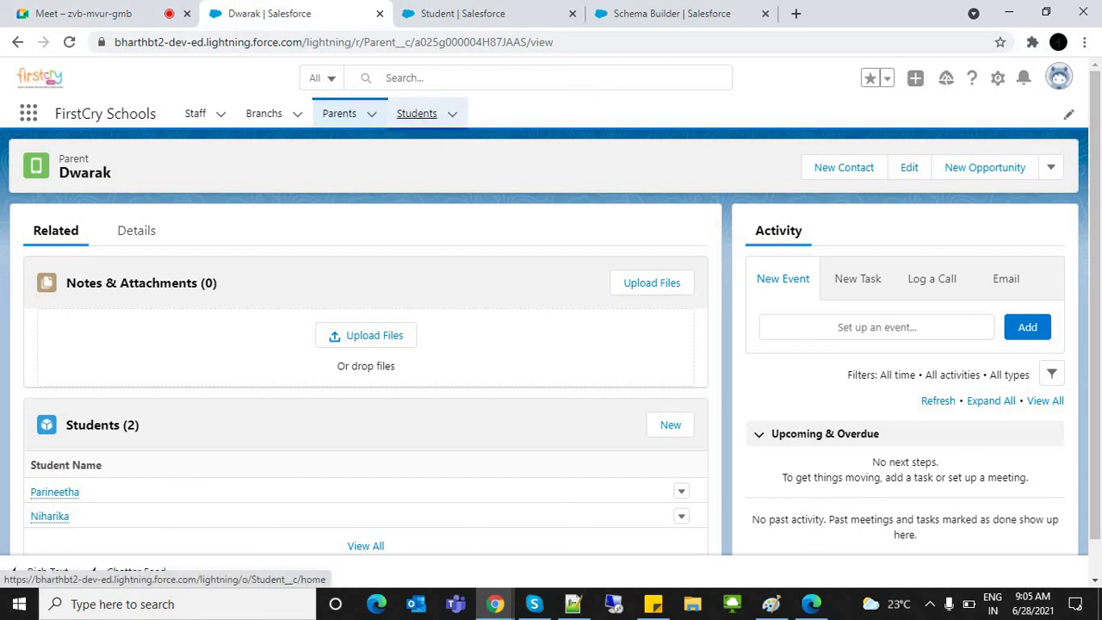
left_click(416, 113)
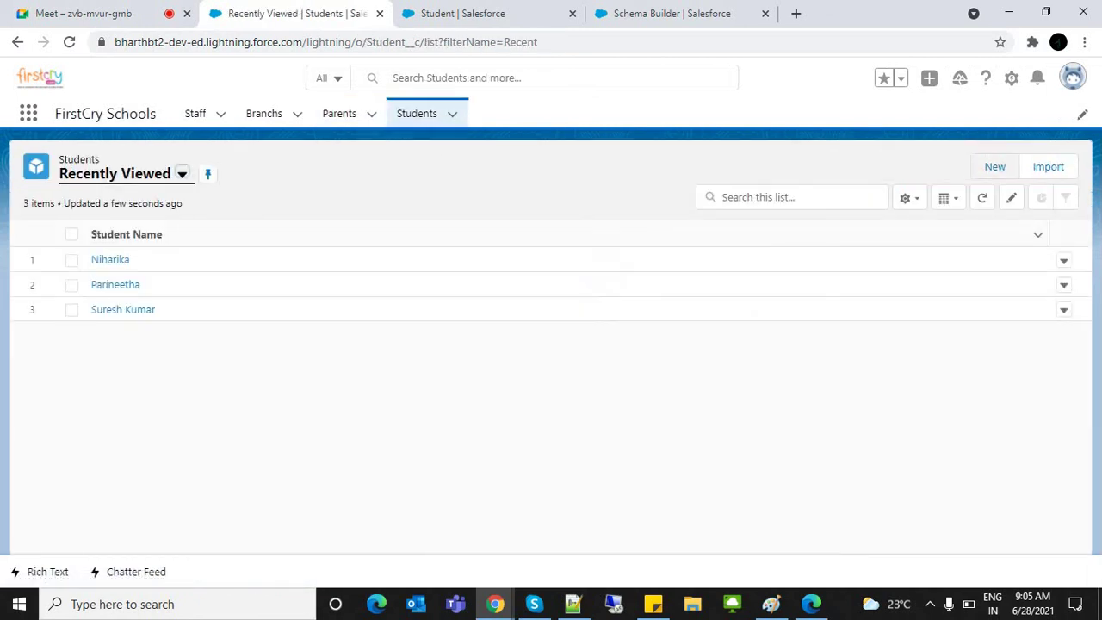
left_click(995, 166)
Step: Close the New Student form without saving
left_click(706, 336)
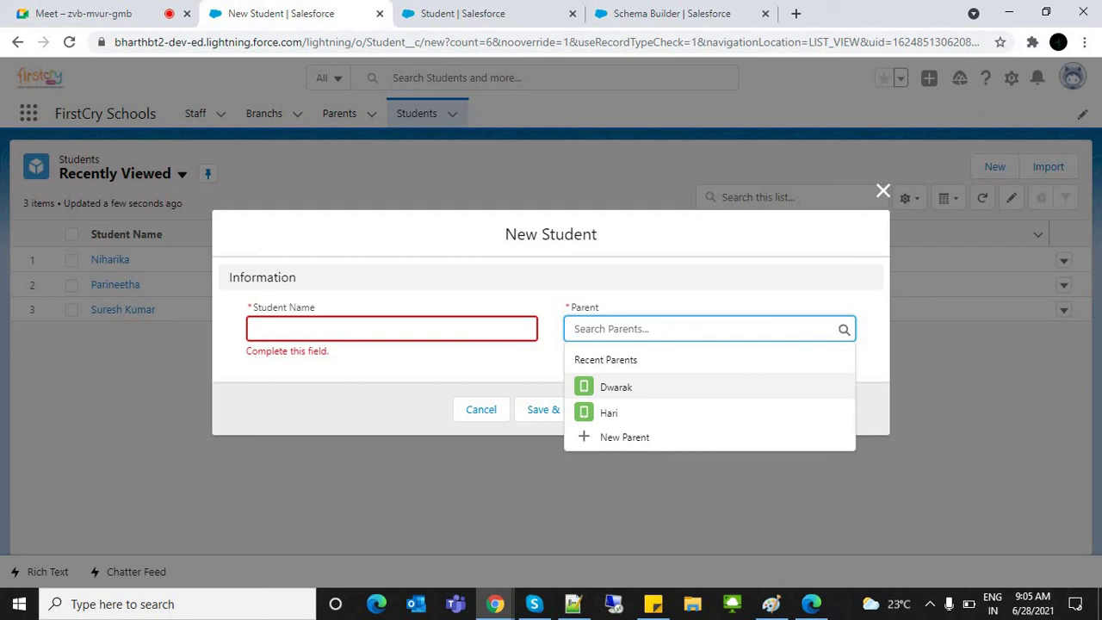
key("Tab")
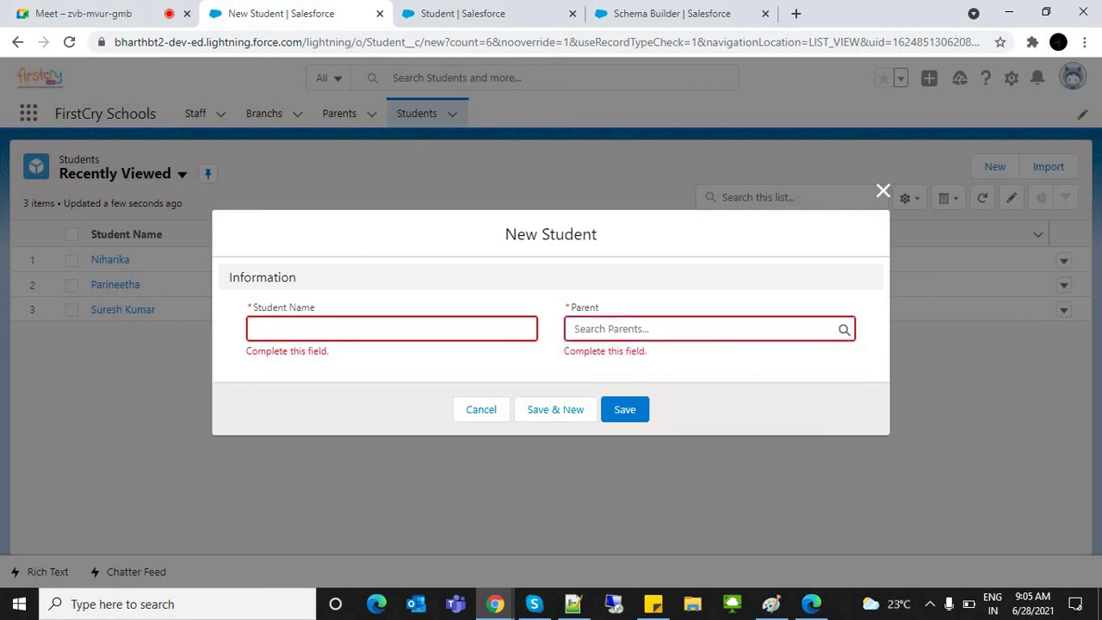
key("shift+Tab")
key("shift+Tab")
key("shift+Tab")
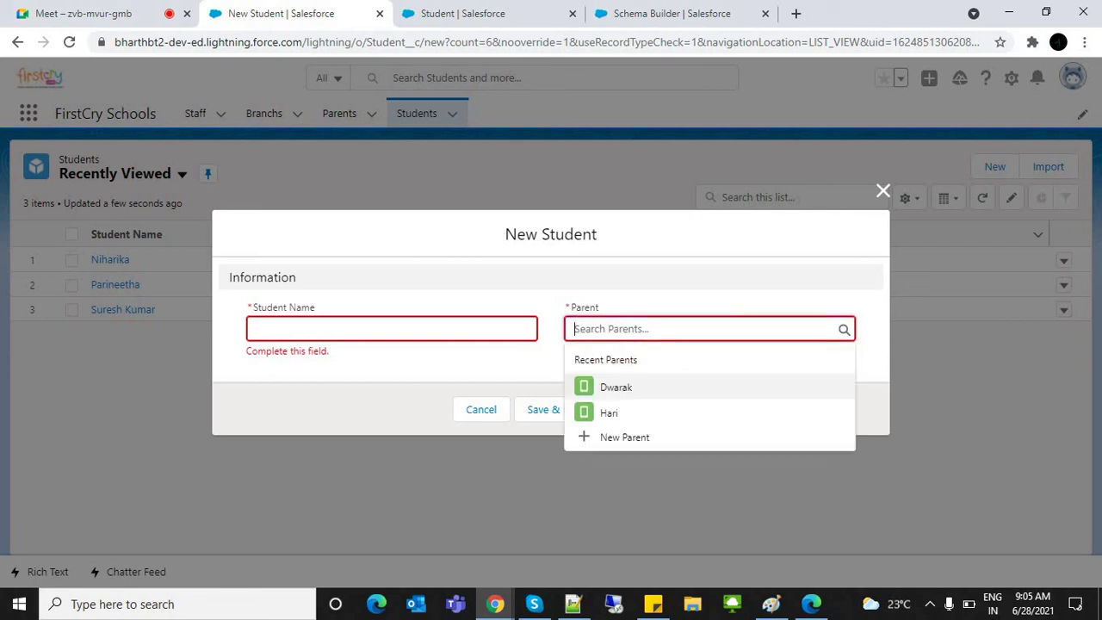
key("Tab")
key("Tab")
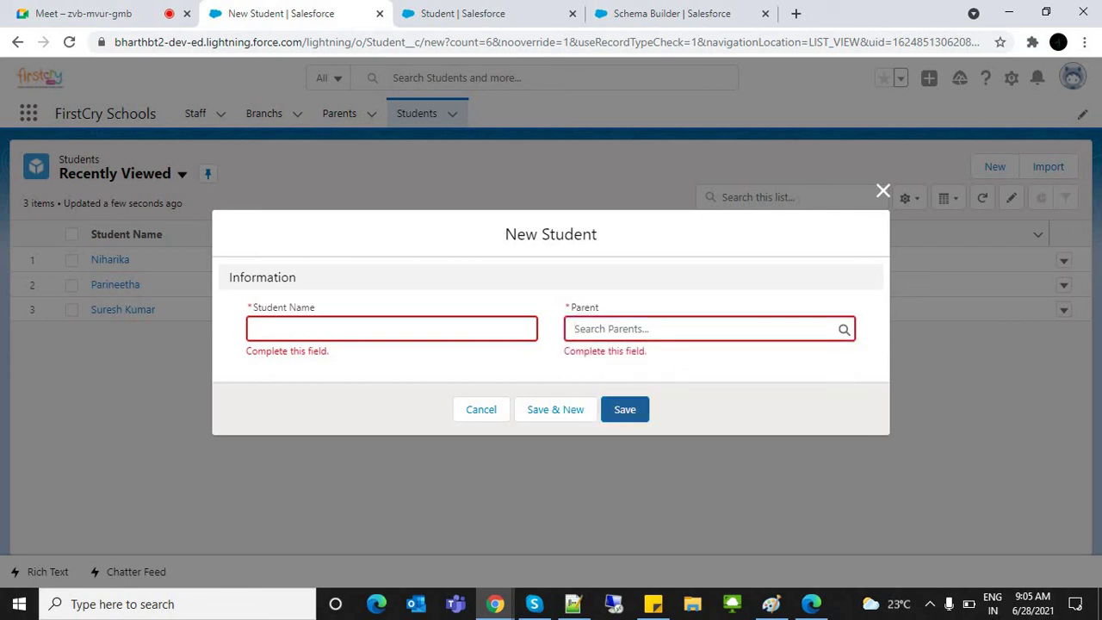
key("Escape")
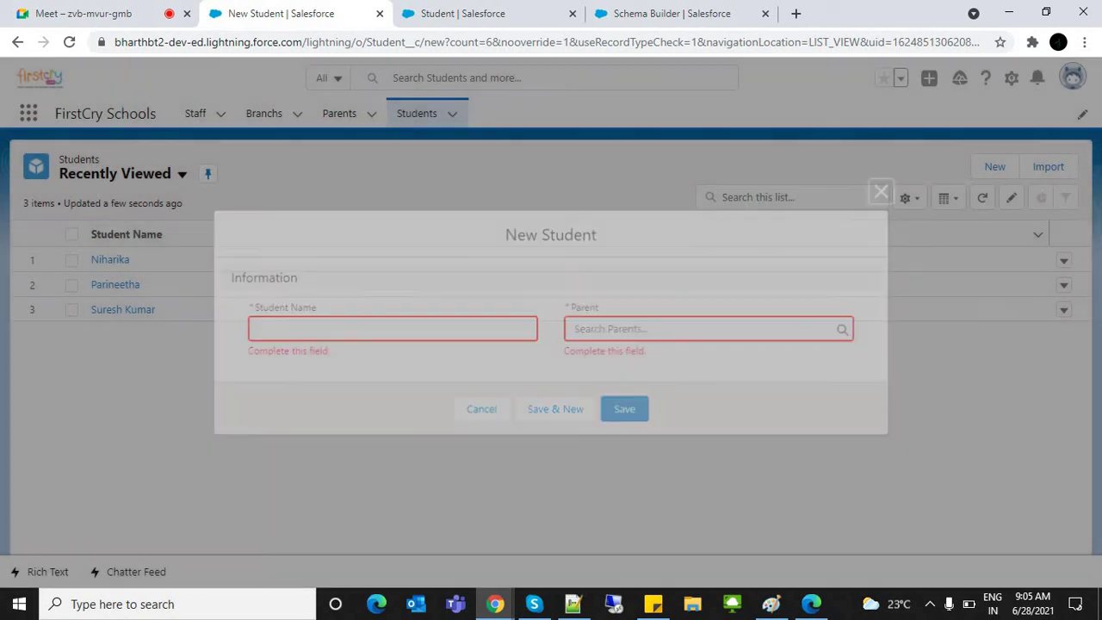
Step: Go to the Staff list and start a new Teaching Staff record
key("shift+Tab")
key("shift+Tab")
key("shift+Tab")
key("shift+Tab")
key("shift+Tab")
key("shift+Tab")
key("Return")
key("Tab")
key("Return")
key("Return")
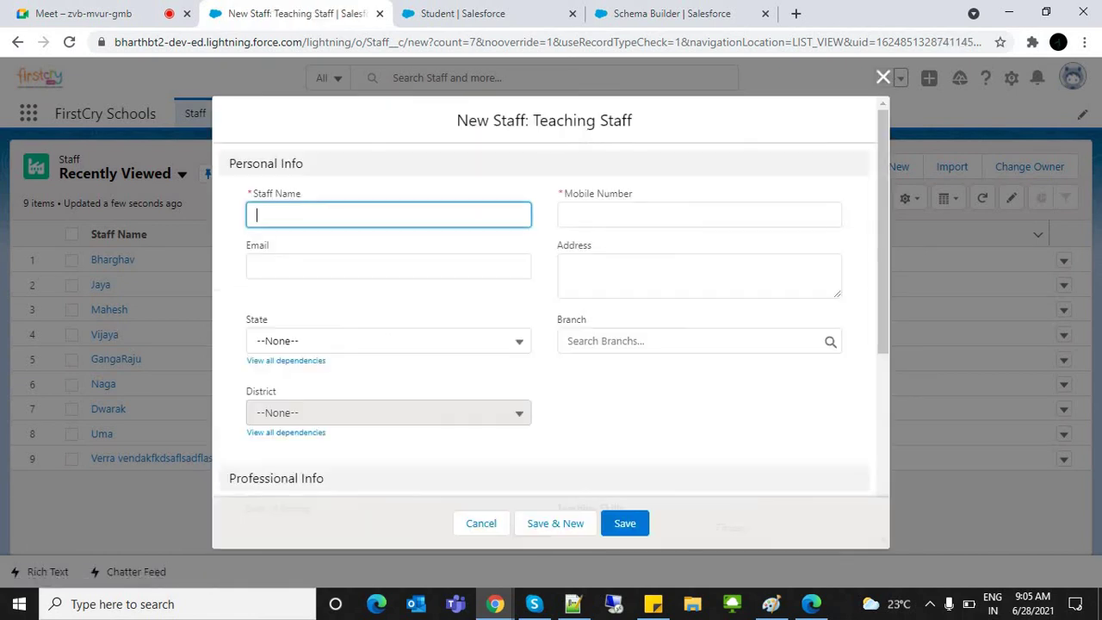
Step: Try the Branch lookup on the New Staff form, picking then clearing Tirupati
left_click(613, 341)
key("Tab")
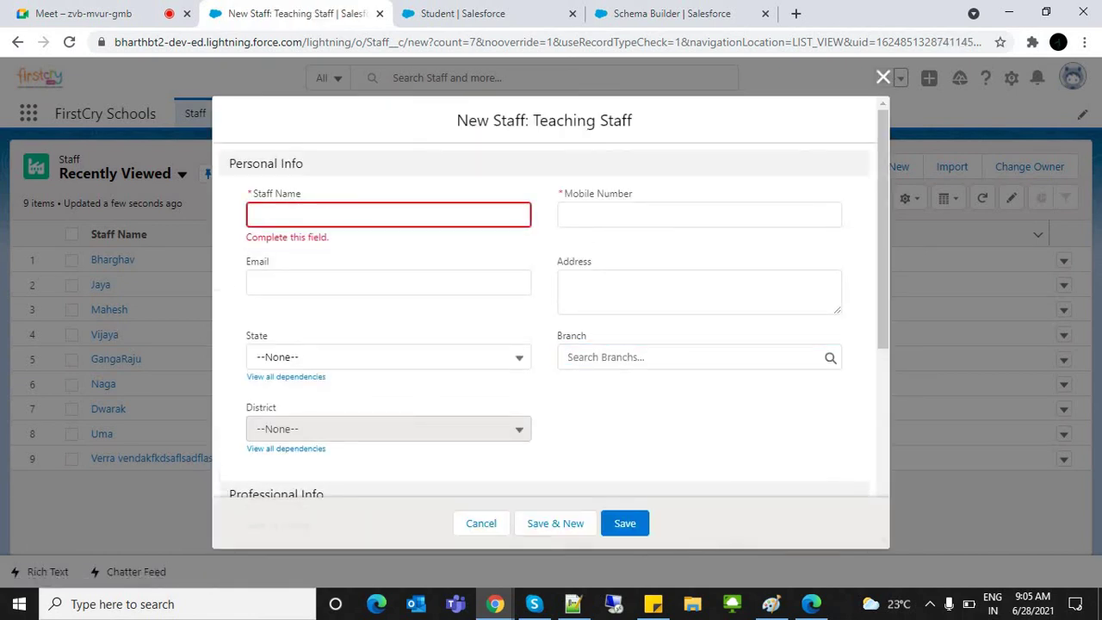
left_click(689, 356)
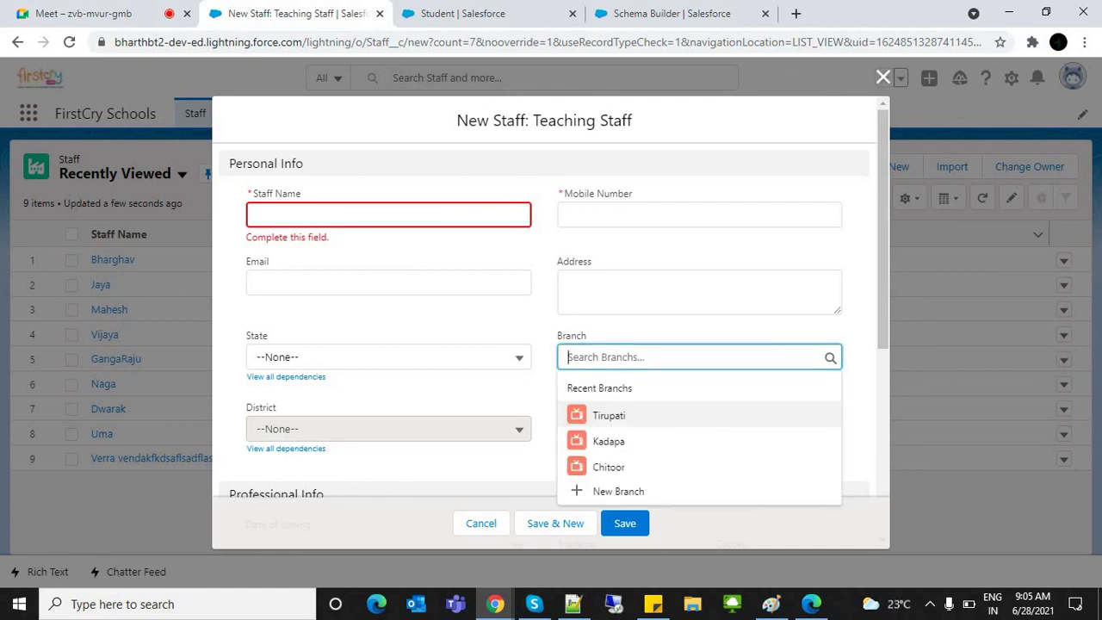
key("Tab")
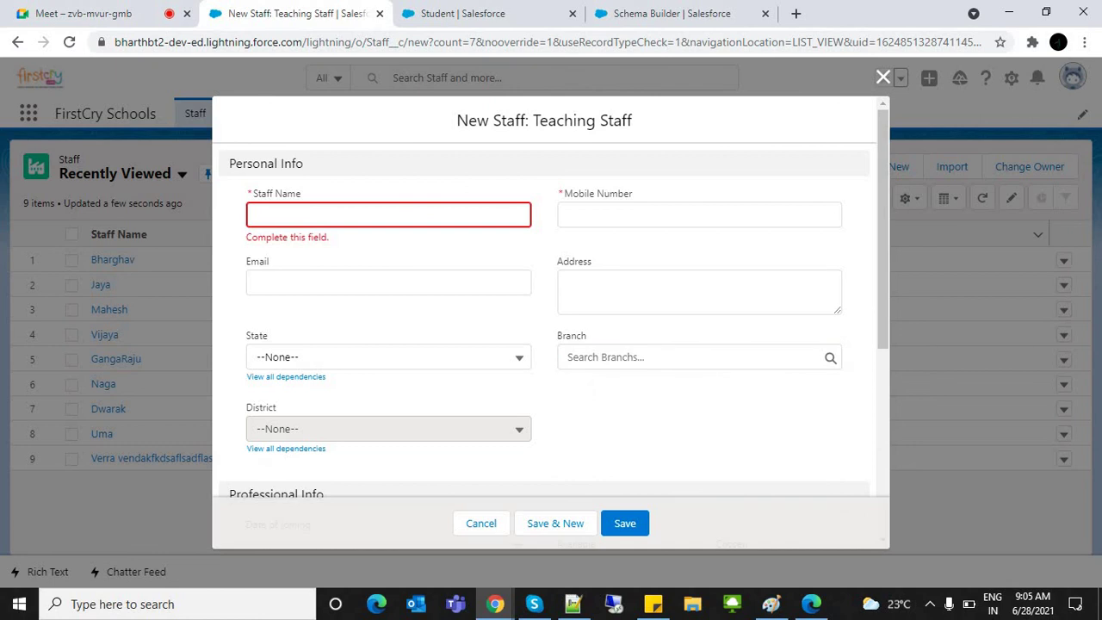
left_click(689, 357)
key("Return")
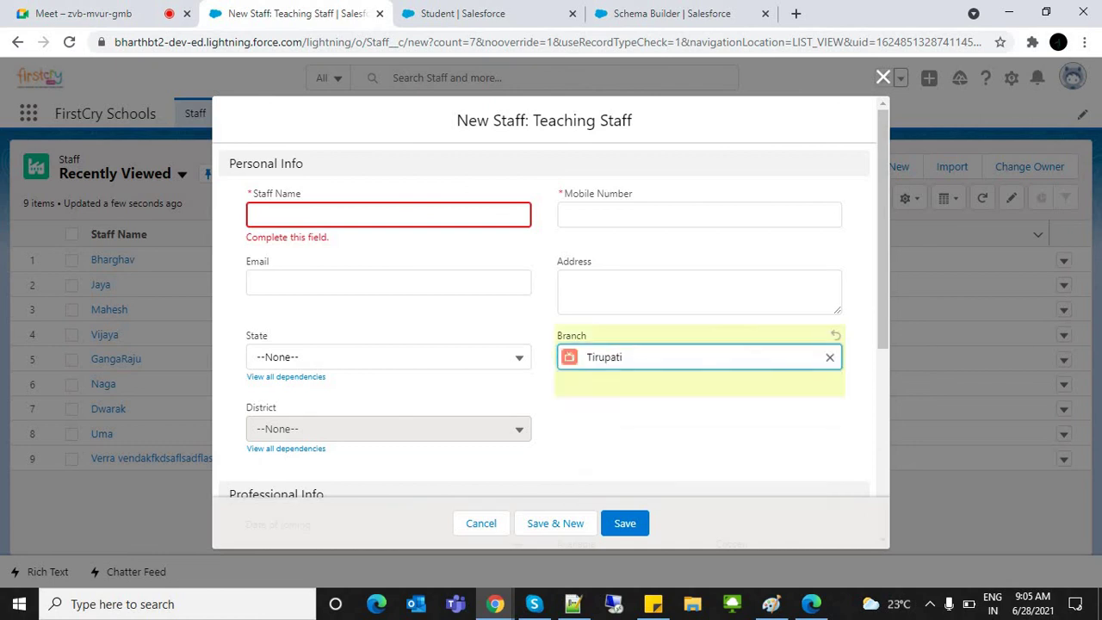
key("BackSpace")
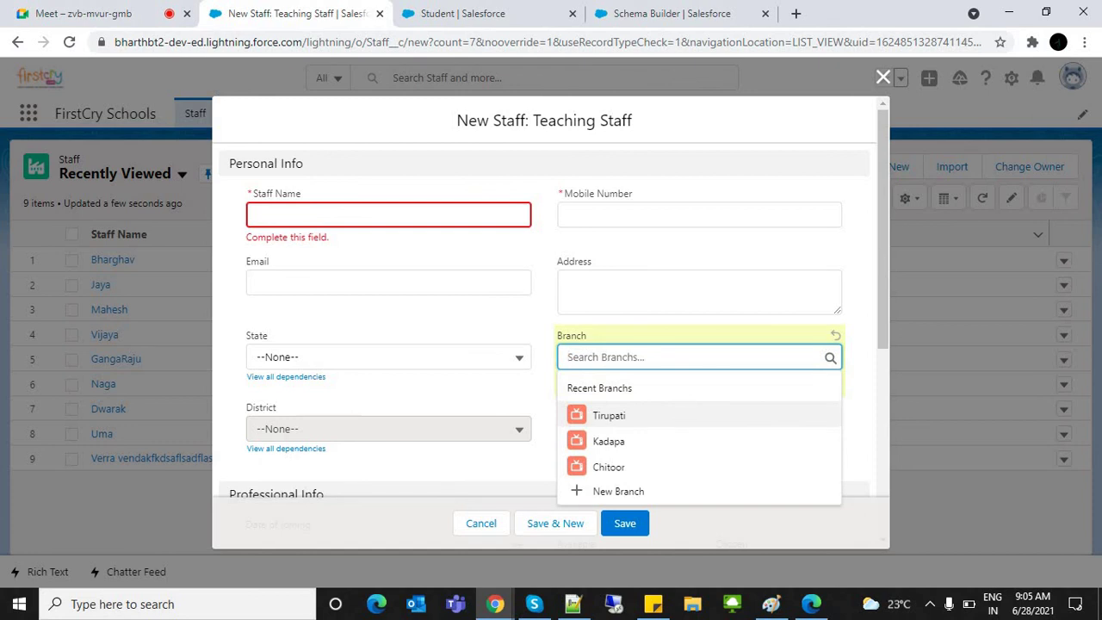
key("Tab")
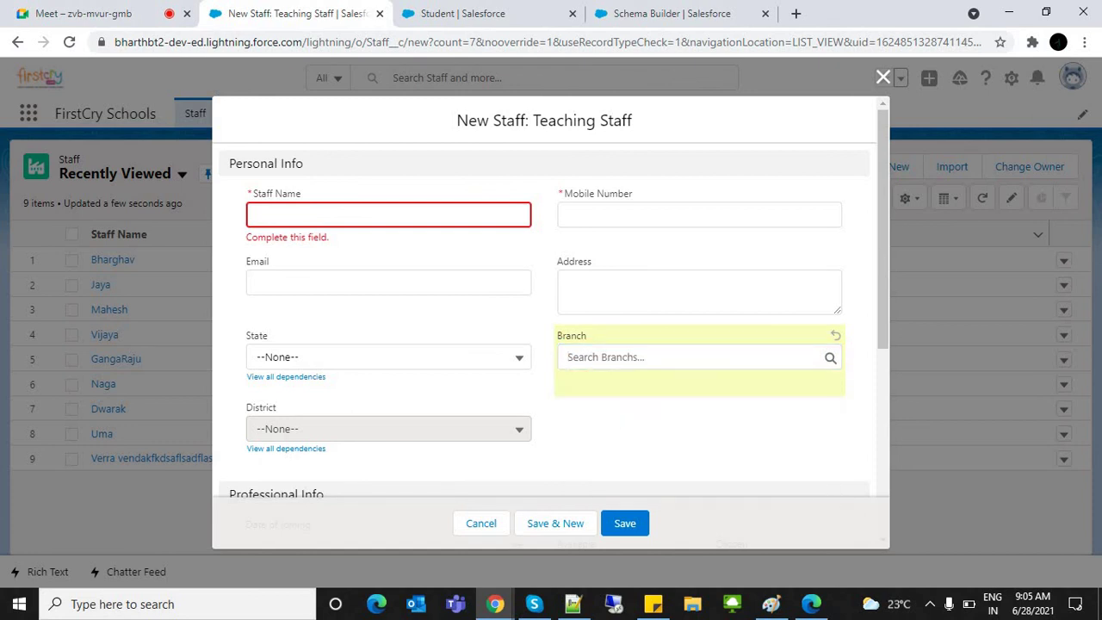
key("shift+Tab")
key("Down")
key("Down")
key("Down")
key("Down")
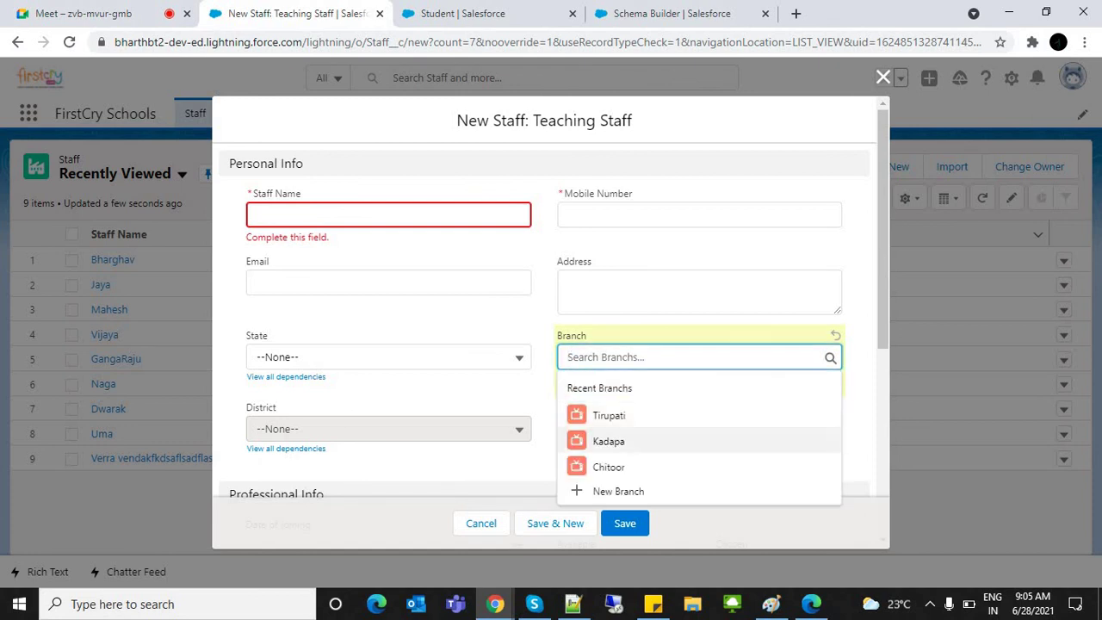
key("Up")
key("Tab")
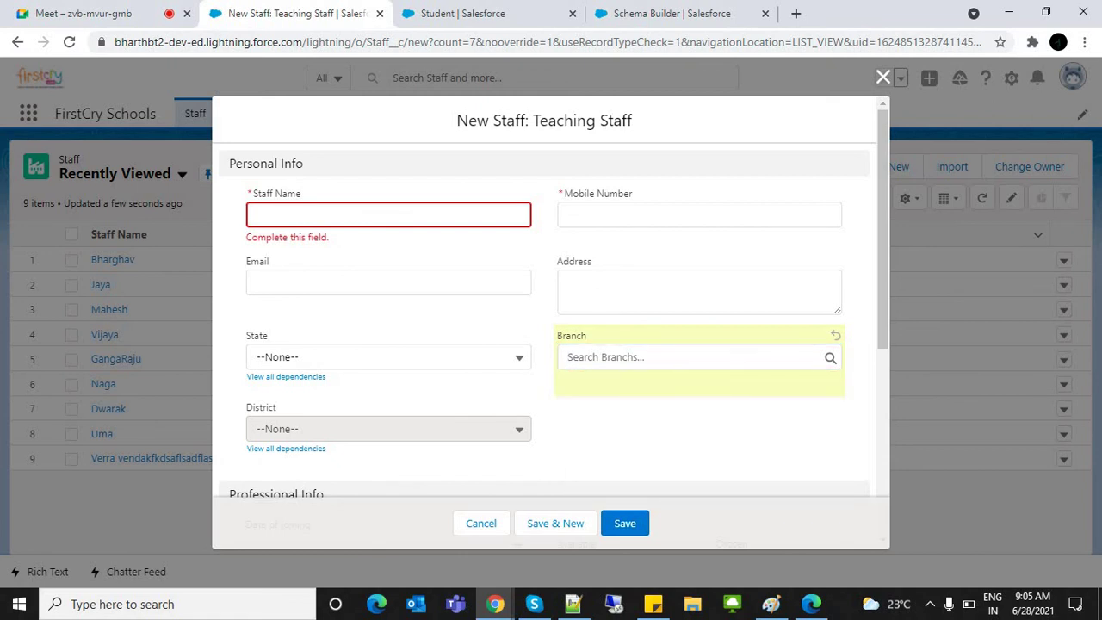
Step: Cancel the New Staff form without saving
key("Escape")
key("ctrl+Tab")
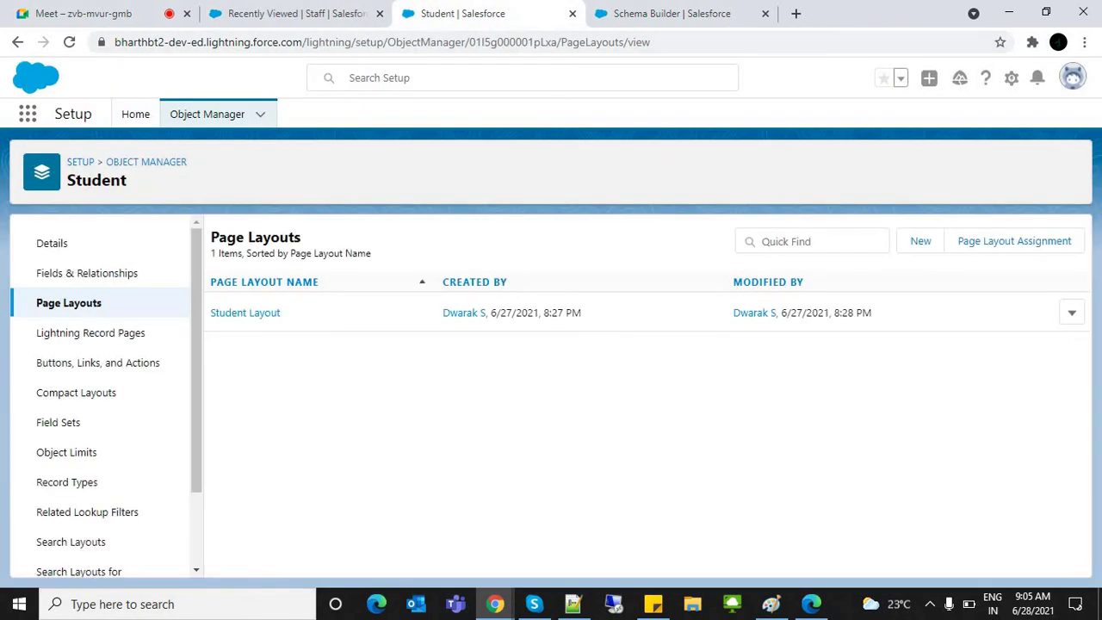
key("ctrl+shift+Tab")
left_click(417, 113)
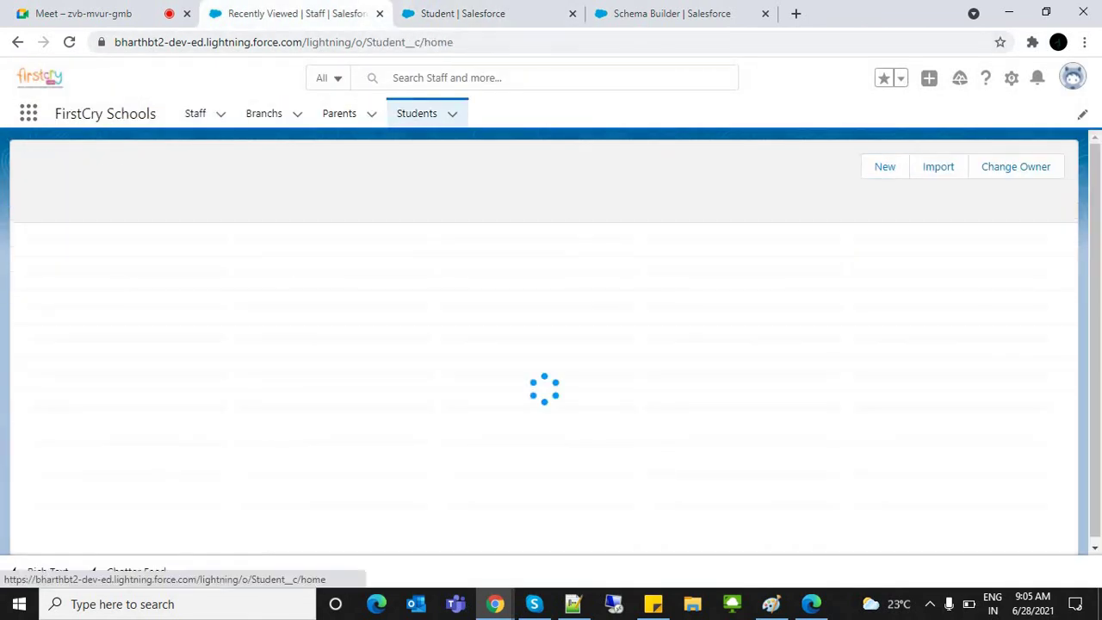
left_click(995, 166)
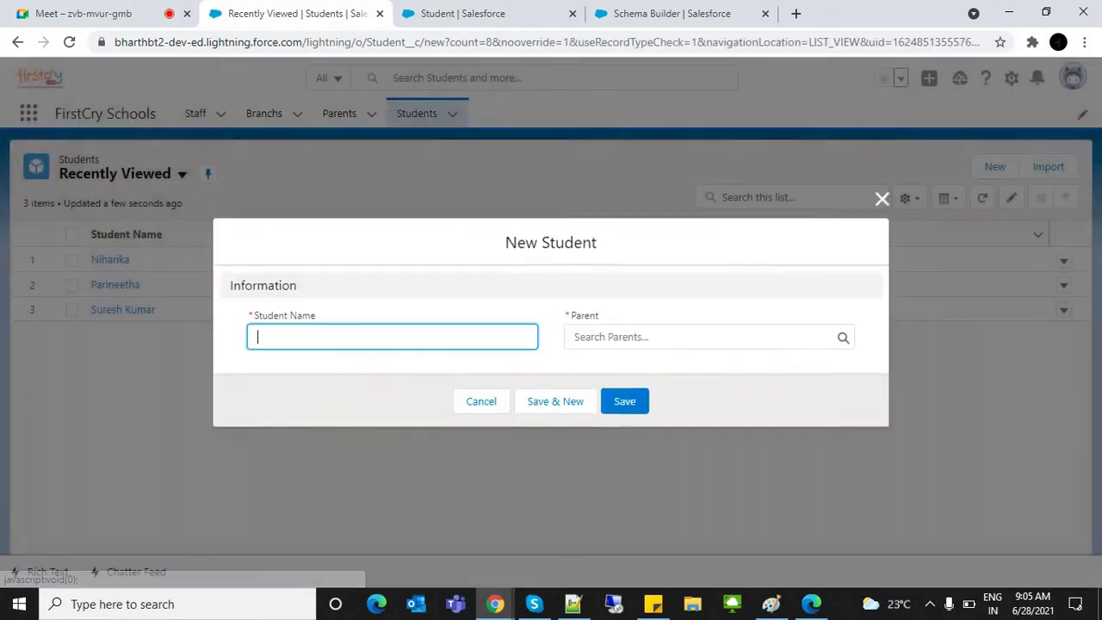
key("Tab")
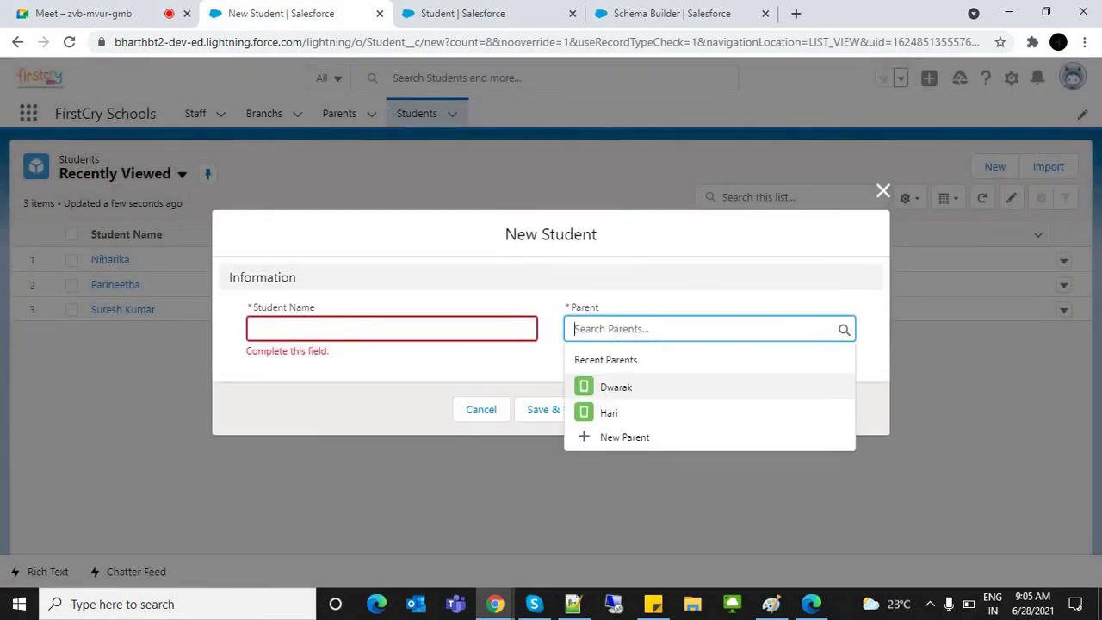
key("Down")
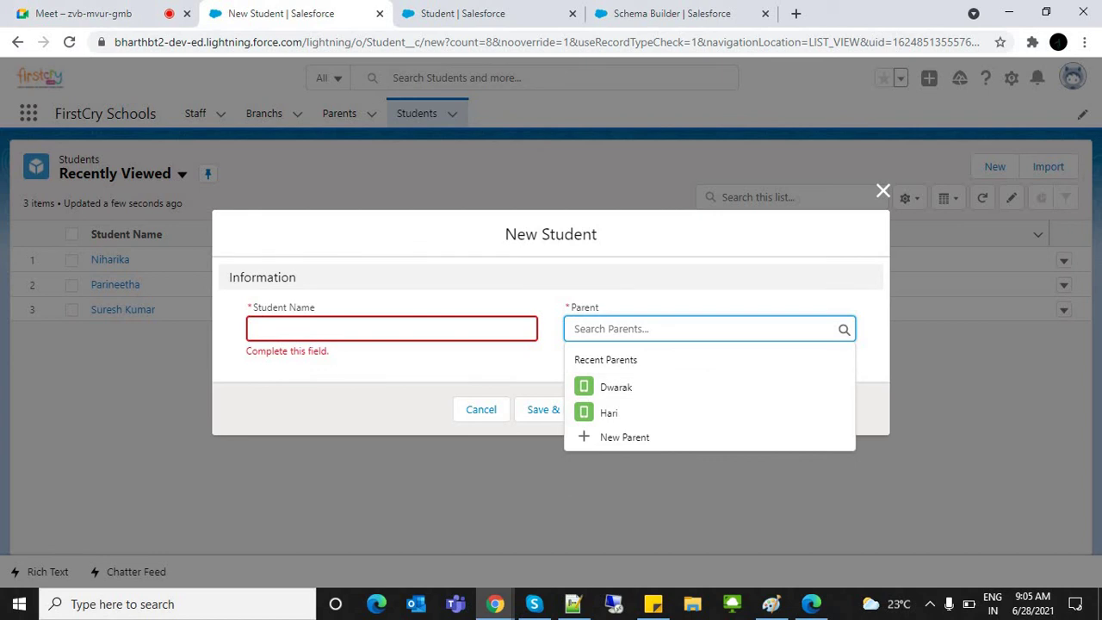
key("Tab")
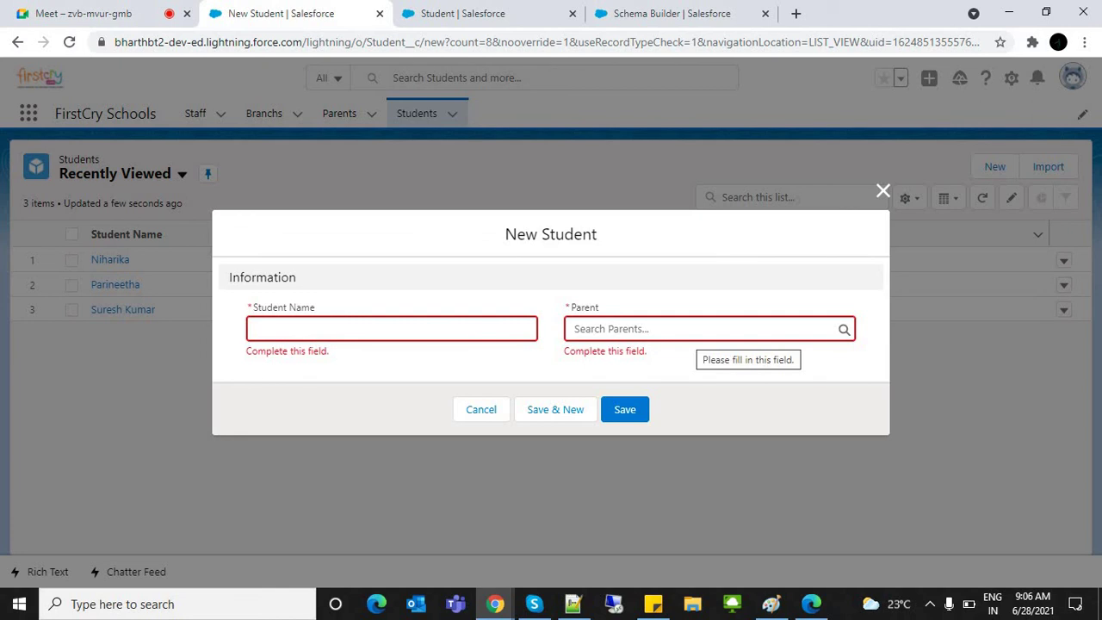
left_click(701, 330)
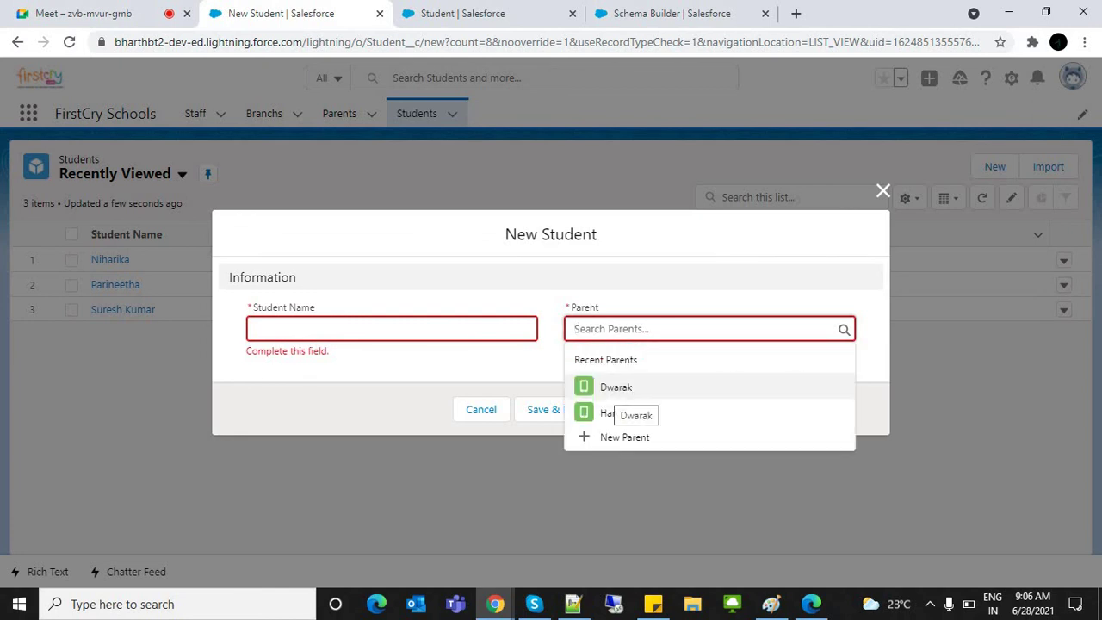
left_click(617, 388)
left_click(392, 328)
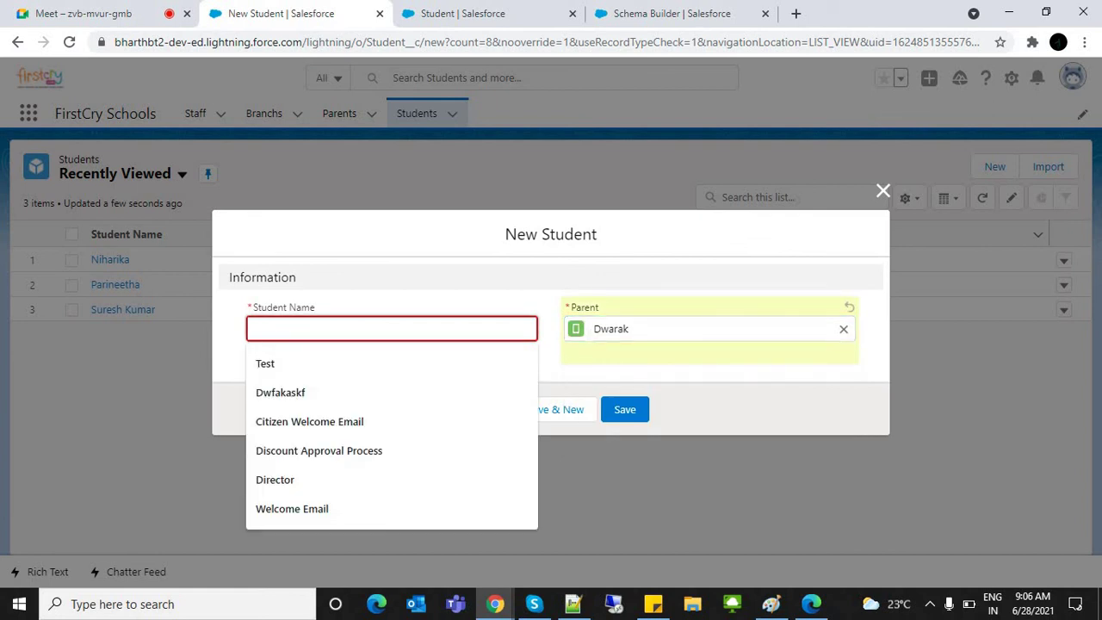
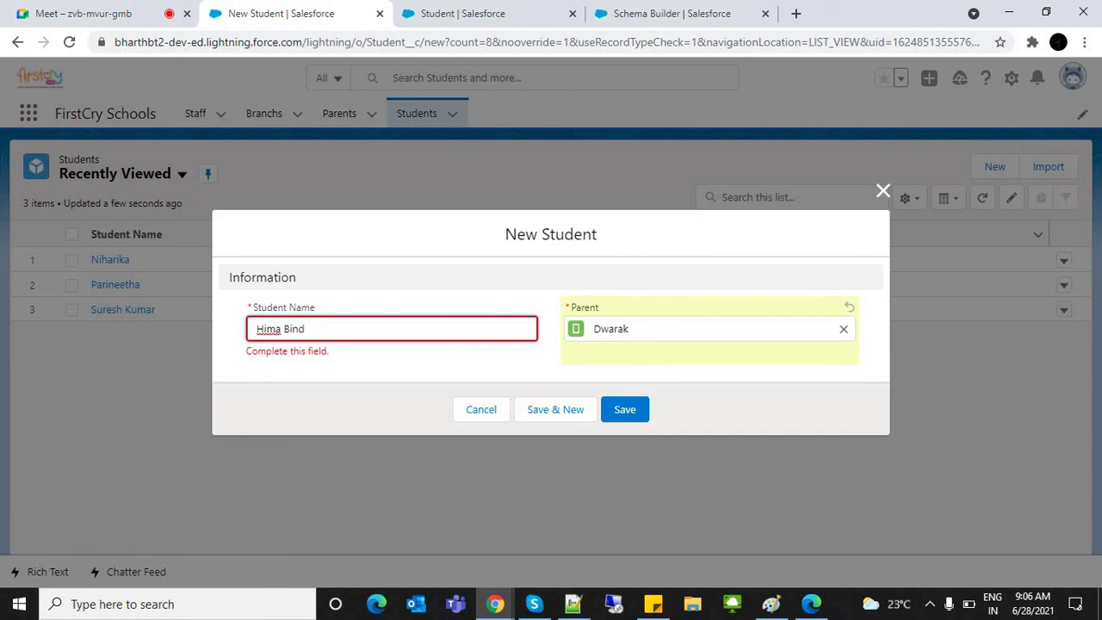
key("Tab")
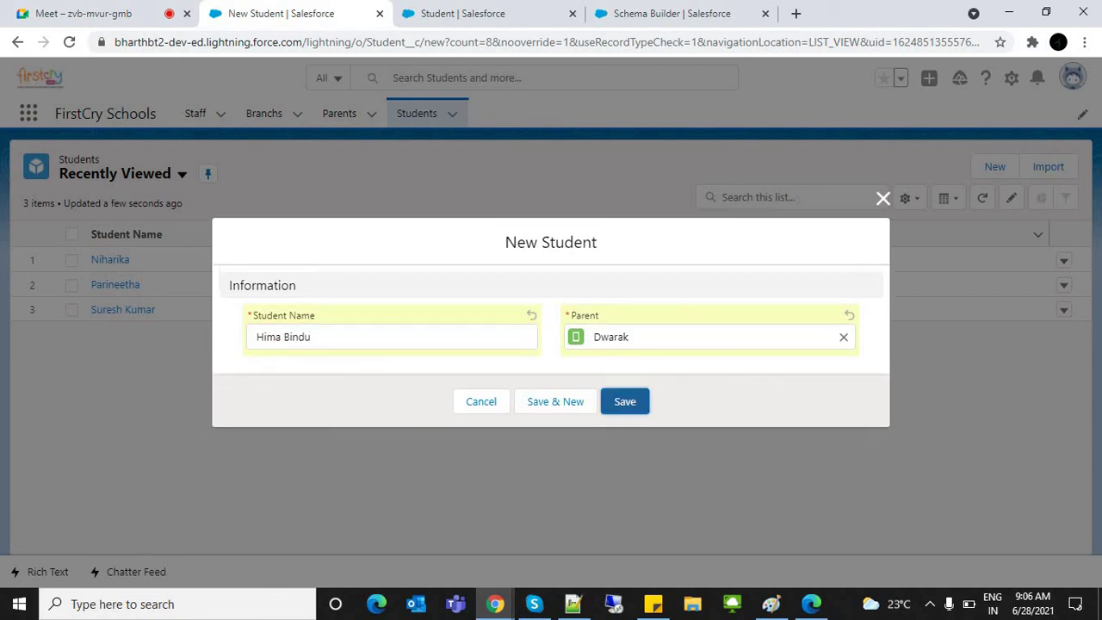
left_click(626, 401)
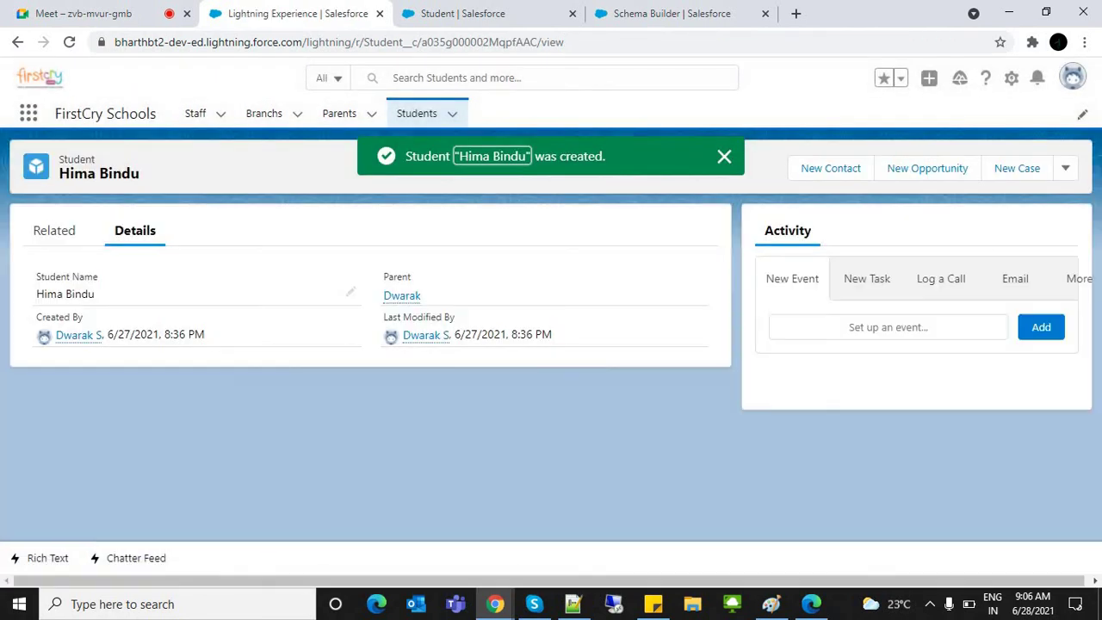
Step: Show the All Students list view and open Dwarak from the Parent column
left_click(417, 113)
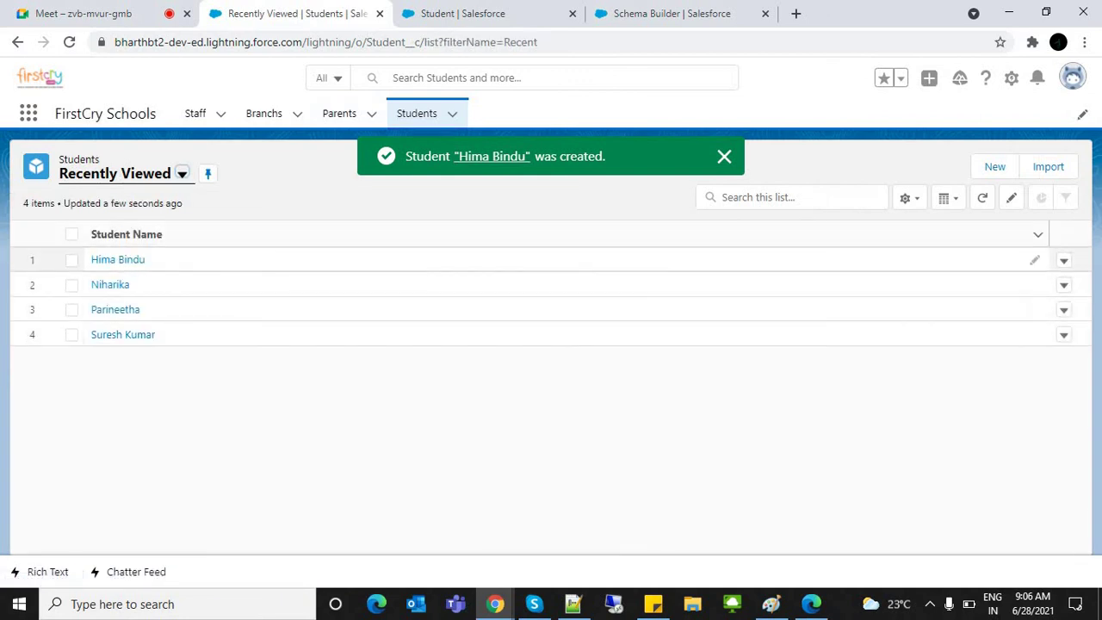
left_click(182, 173)
left_click(98, 229)
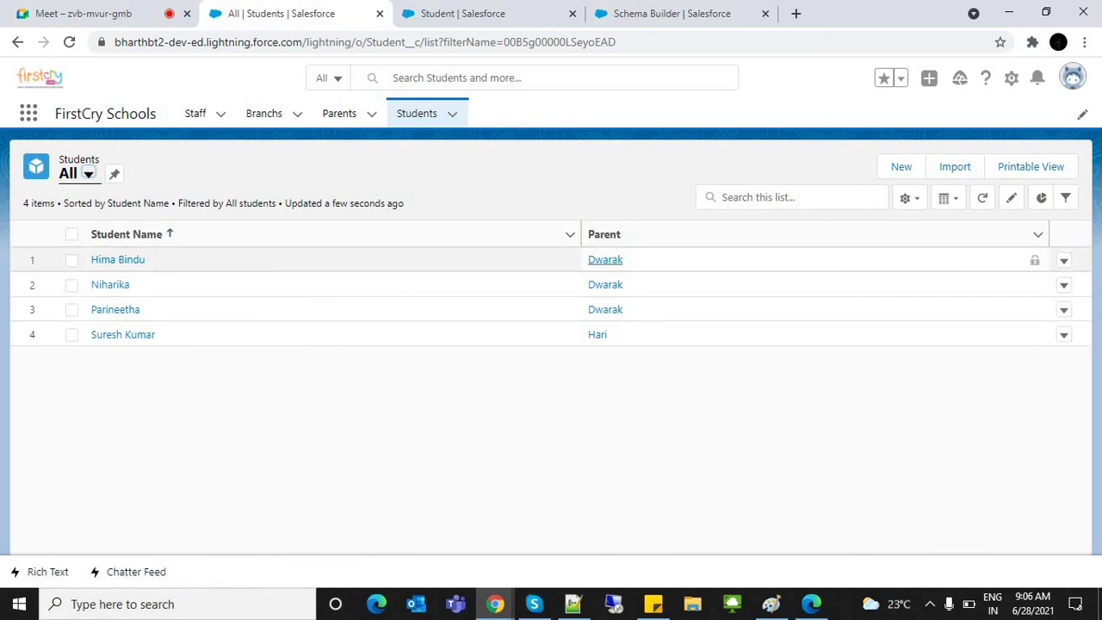
left_click(606, 260)
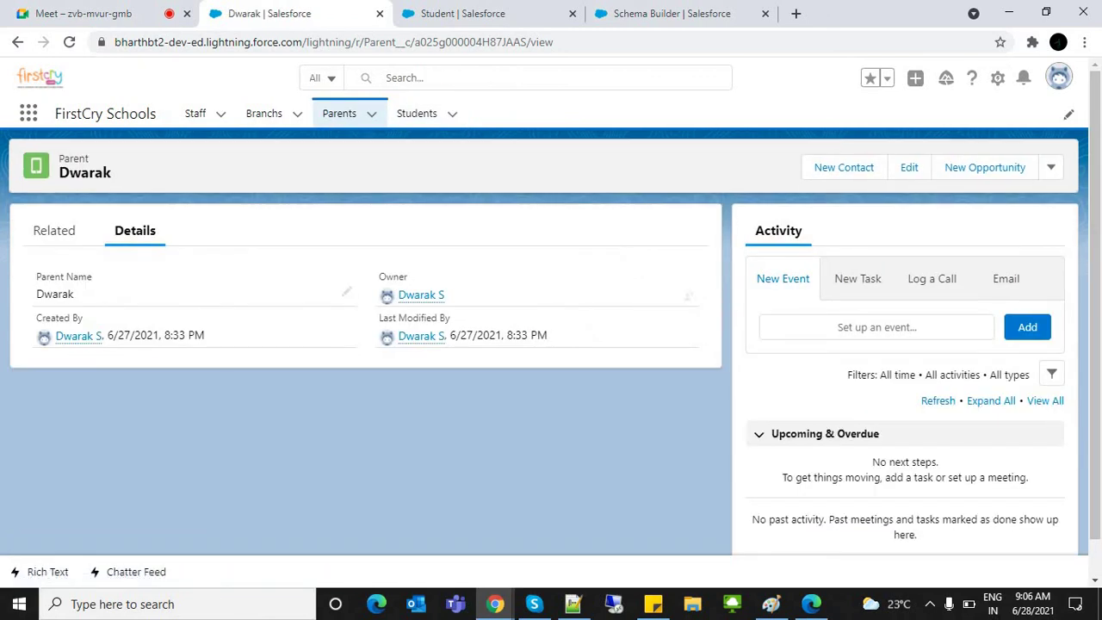
Step: Delete the Dwarak parent record and recheck the All Students list
left_click(1051, 167)
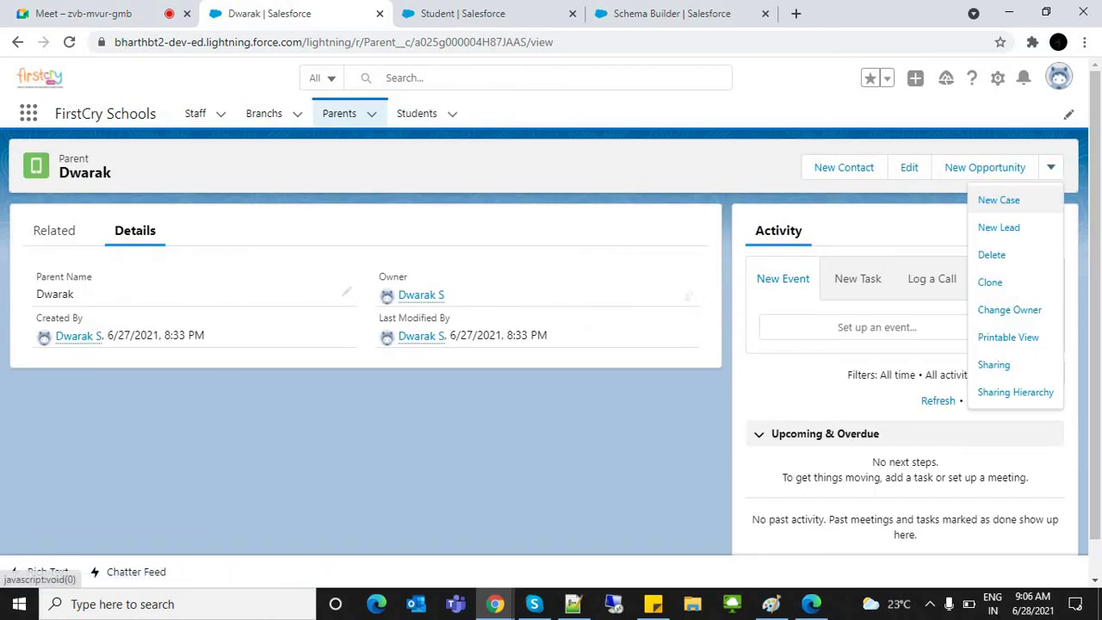
left_click(992, 254)
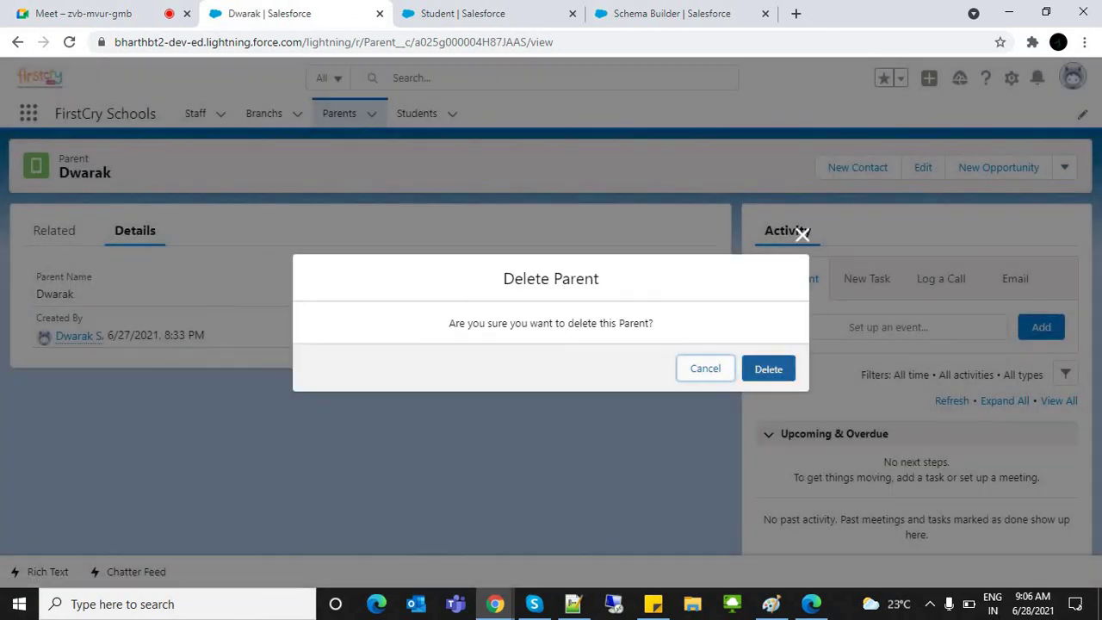
left_click(766, 368)
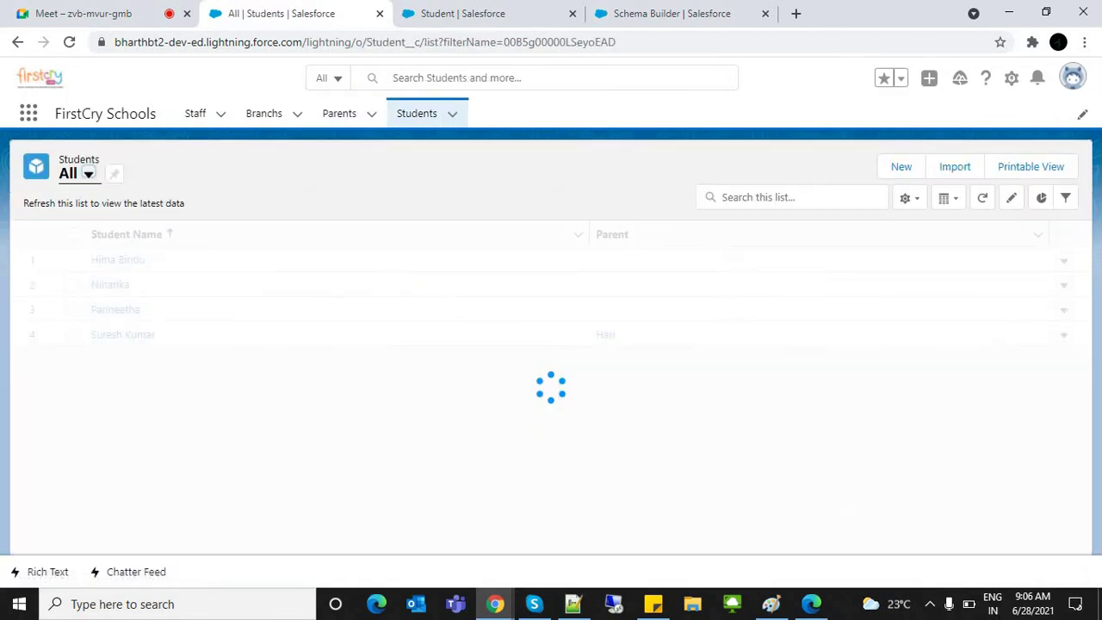
left_click(417, 112)
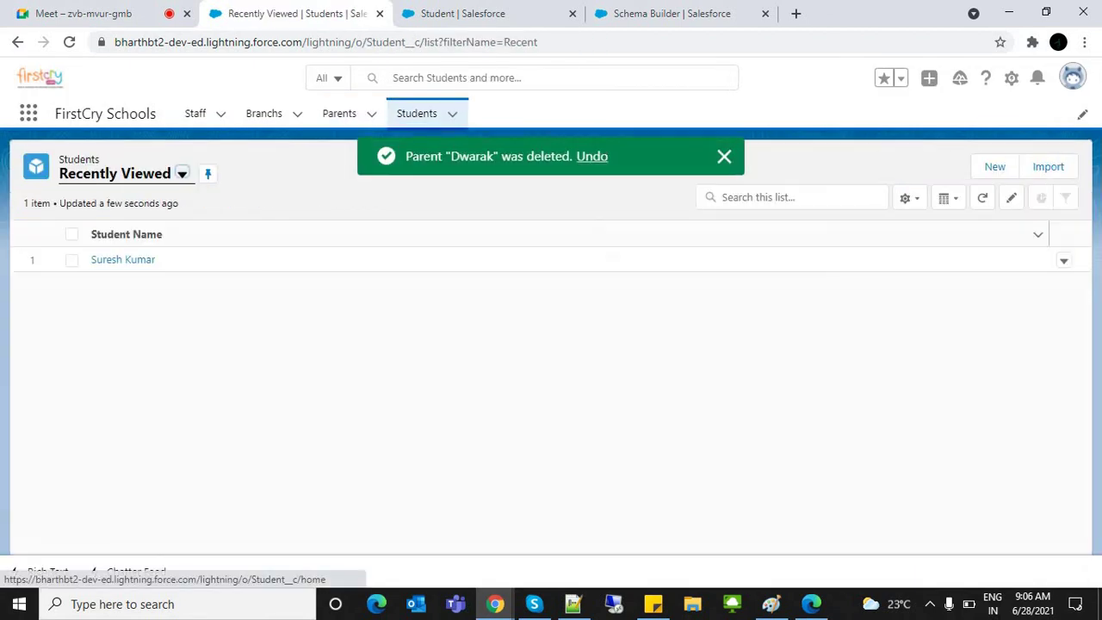
left_click(96, 230)
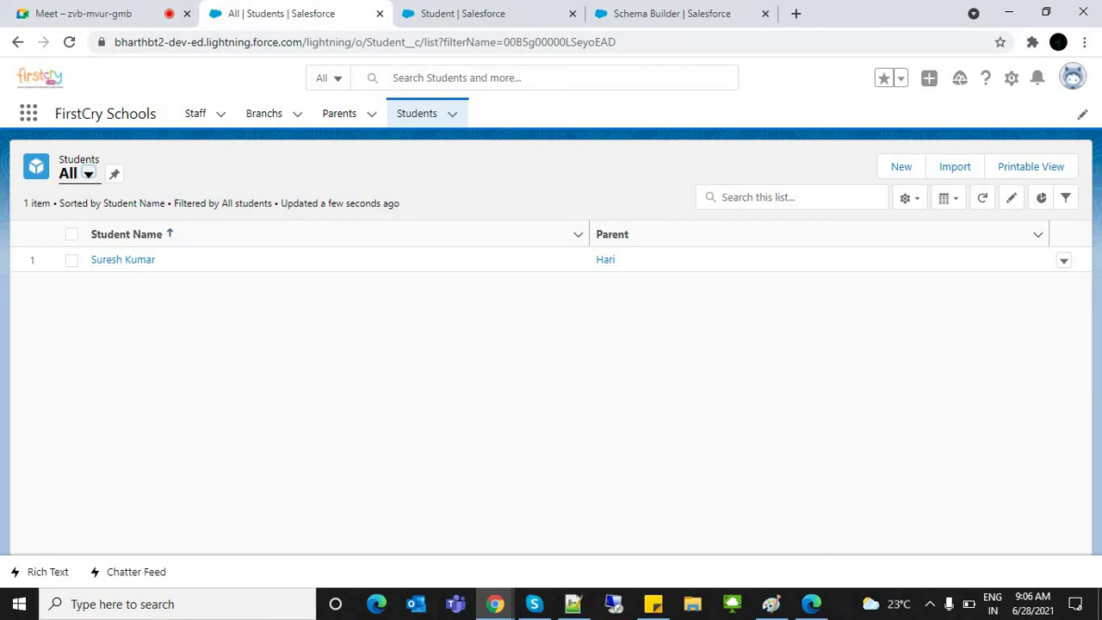
Step: Delete the Hari parent record and verify the All Students list shows no items
left_click(339, 113)
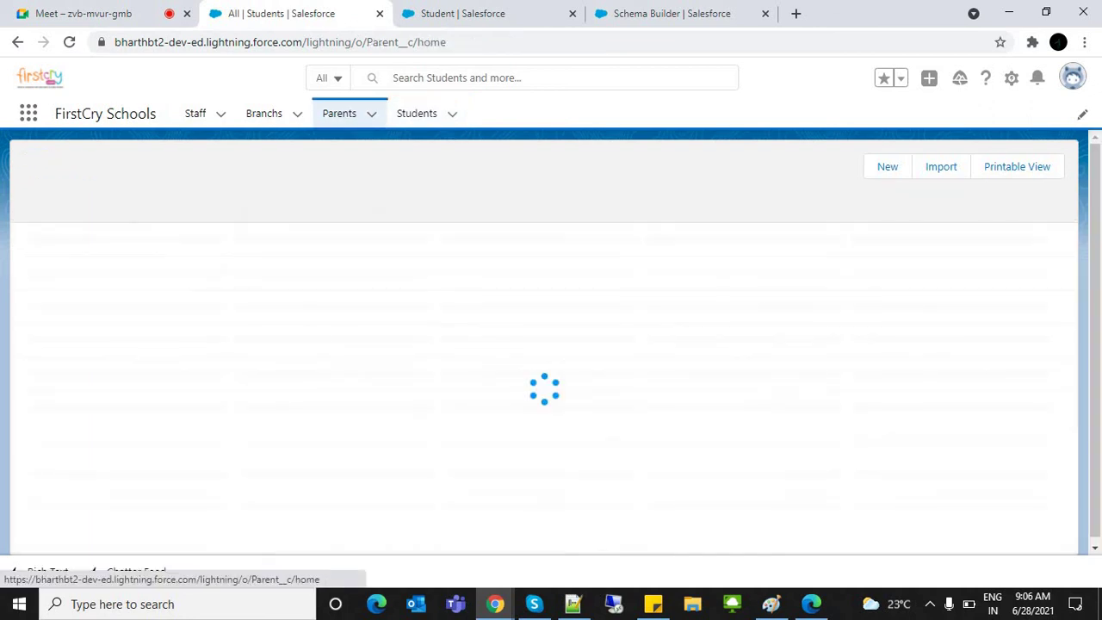
left_click(100, 259)
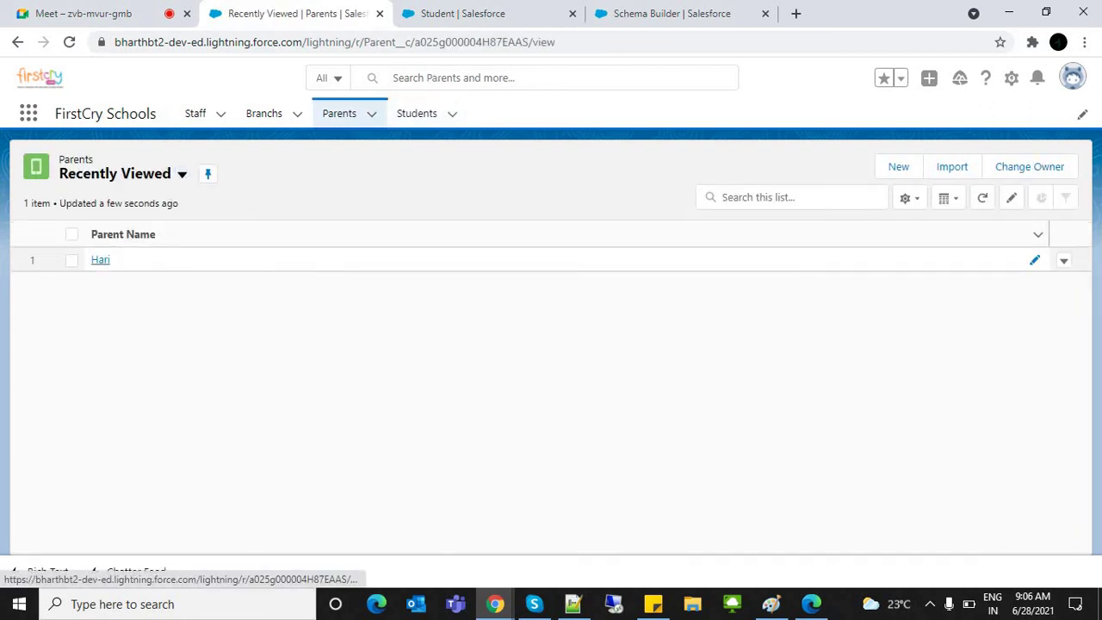
left_click(1051, 167)
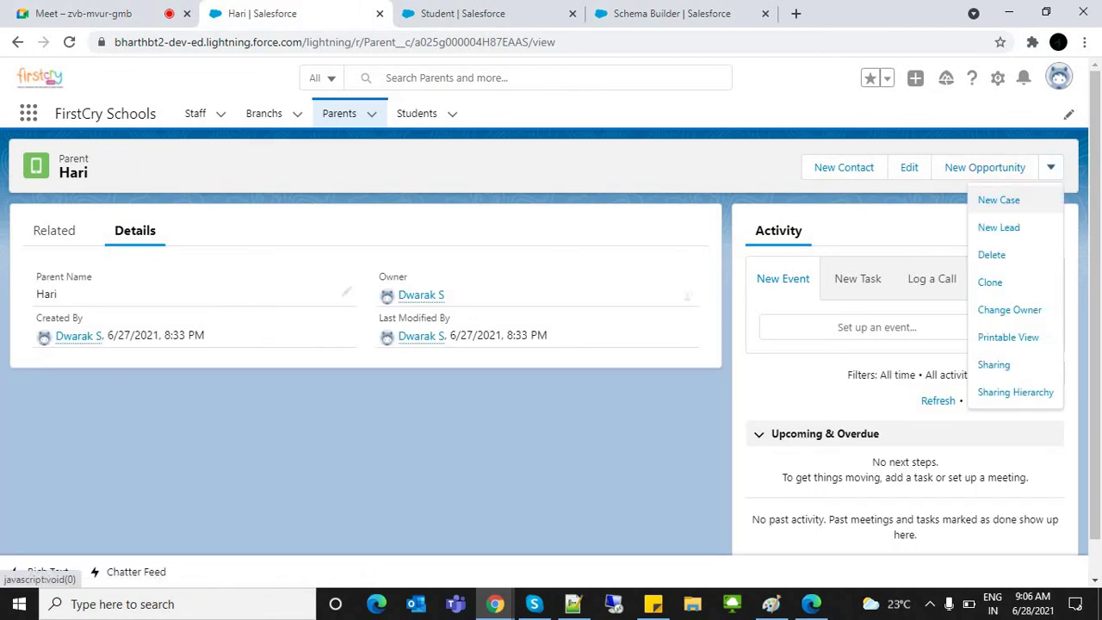
left_click(990, 254)
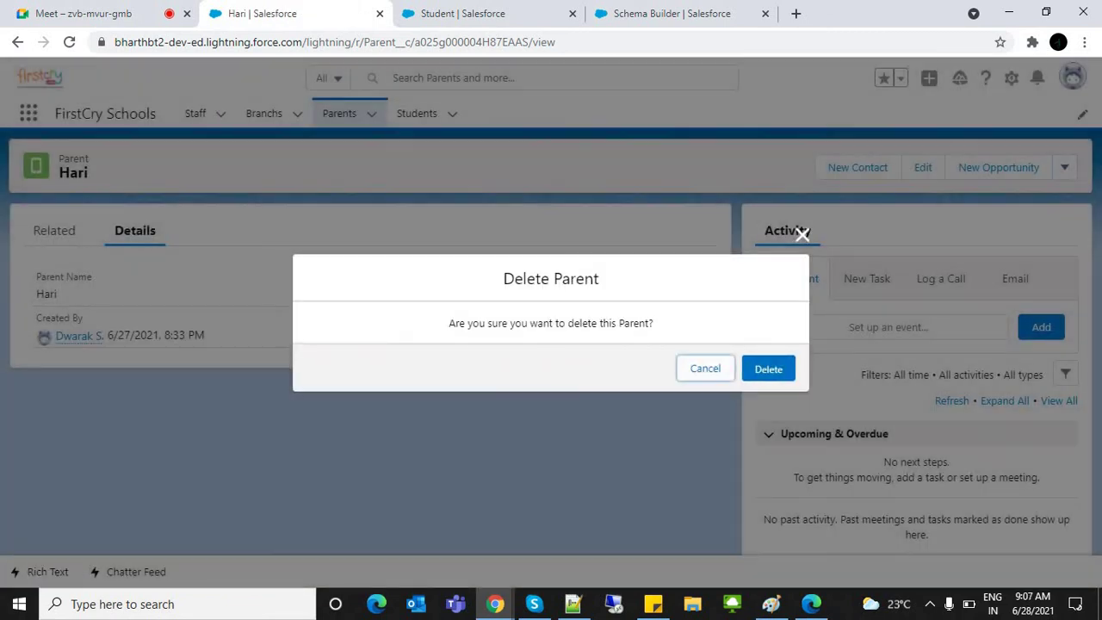
left_click(765, 368)
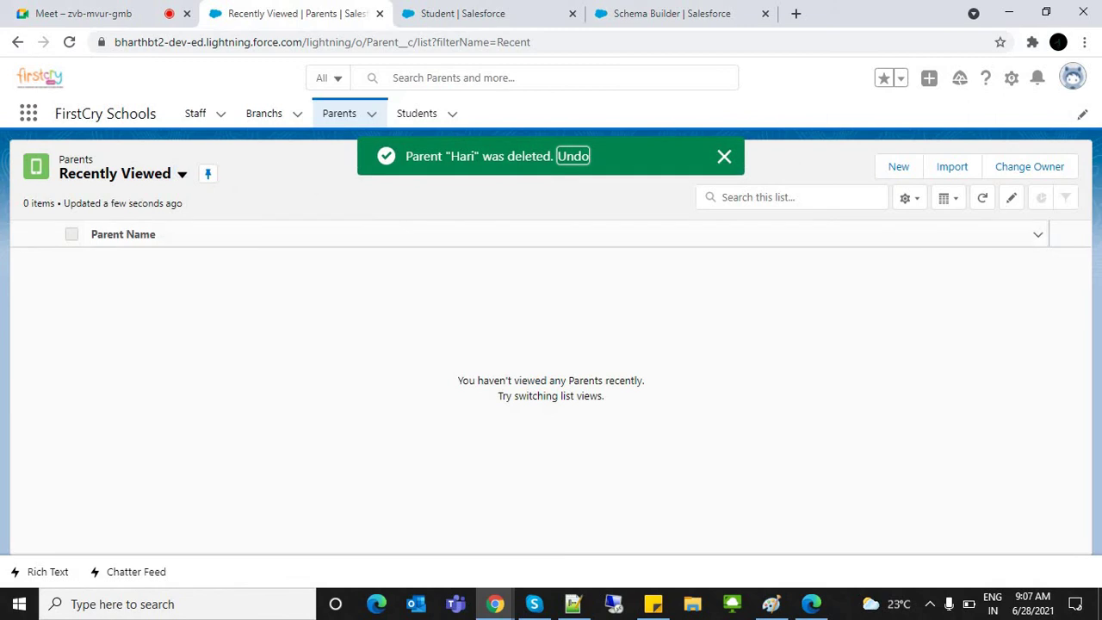
left_click(418, 115)
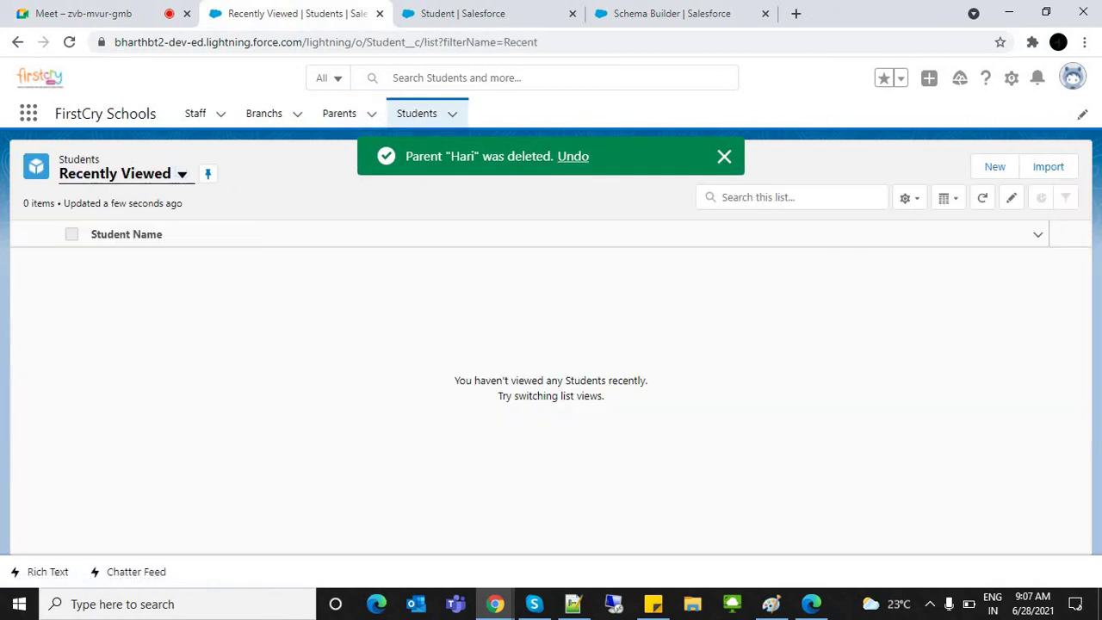
left_click(181, 173)
left_click(96, 229)
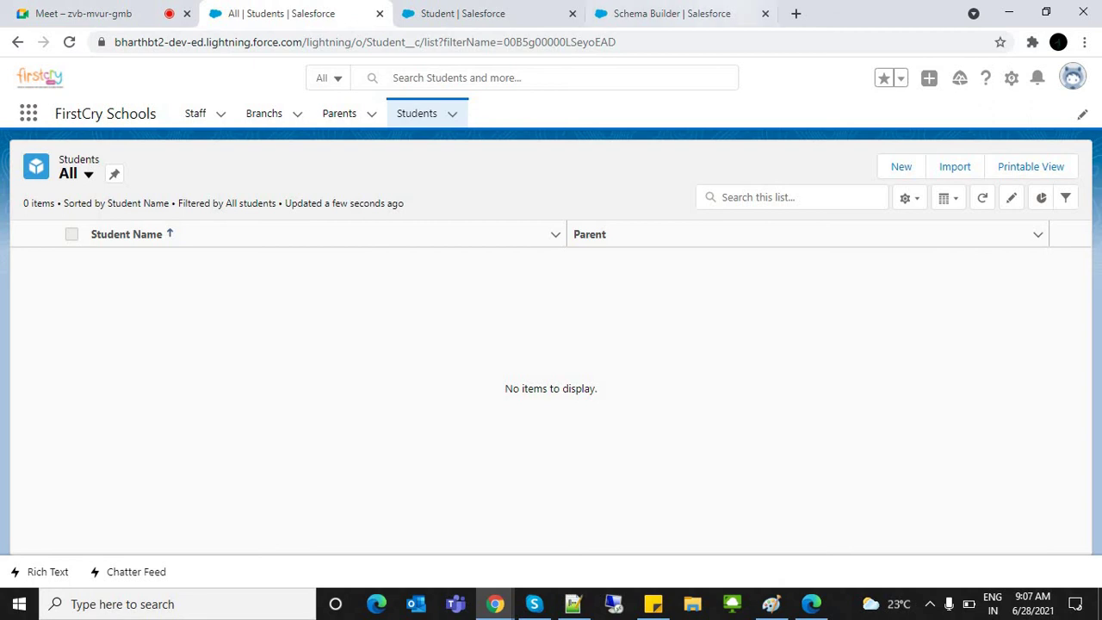
Step: Open the Tirupati branch record from Branches and review its related lists and details
left_click(195, 113)
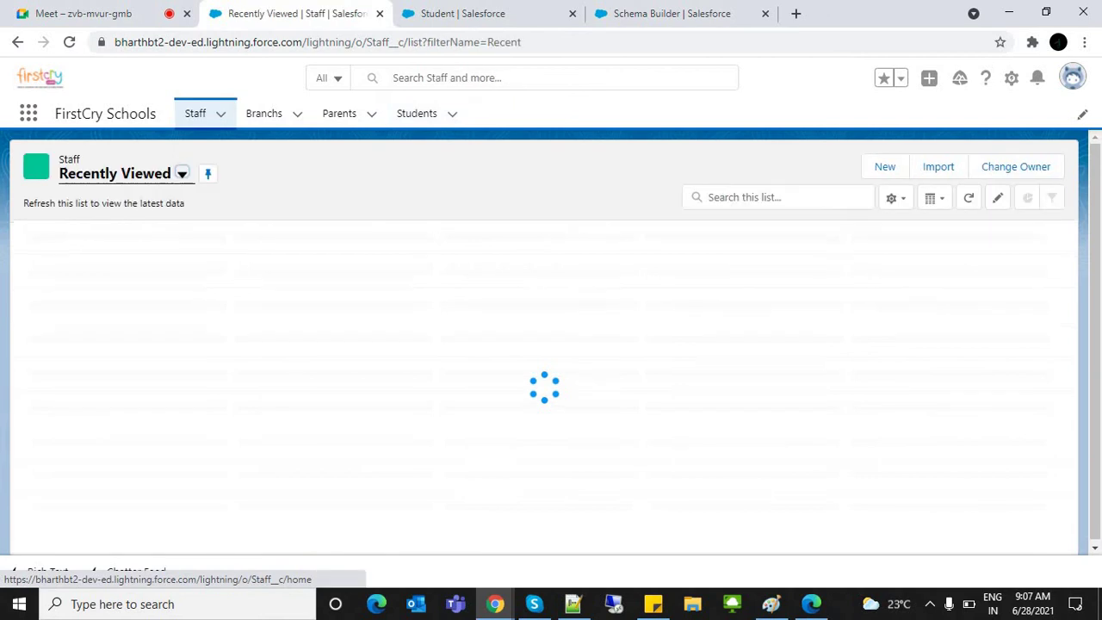
left_click(263, 113)
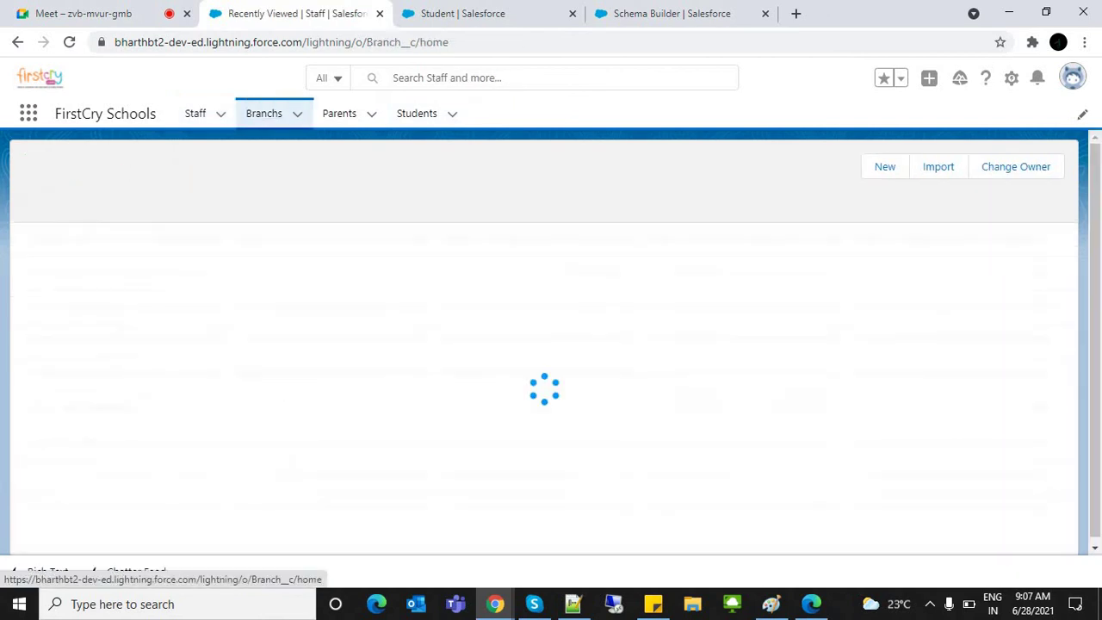
left_click(105, 259)
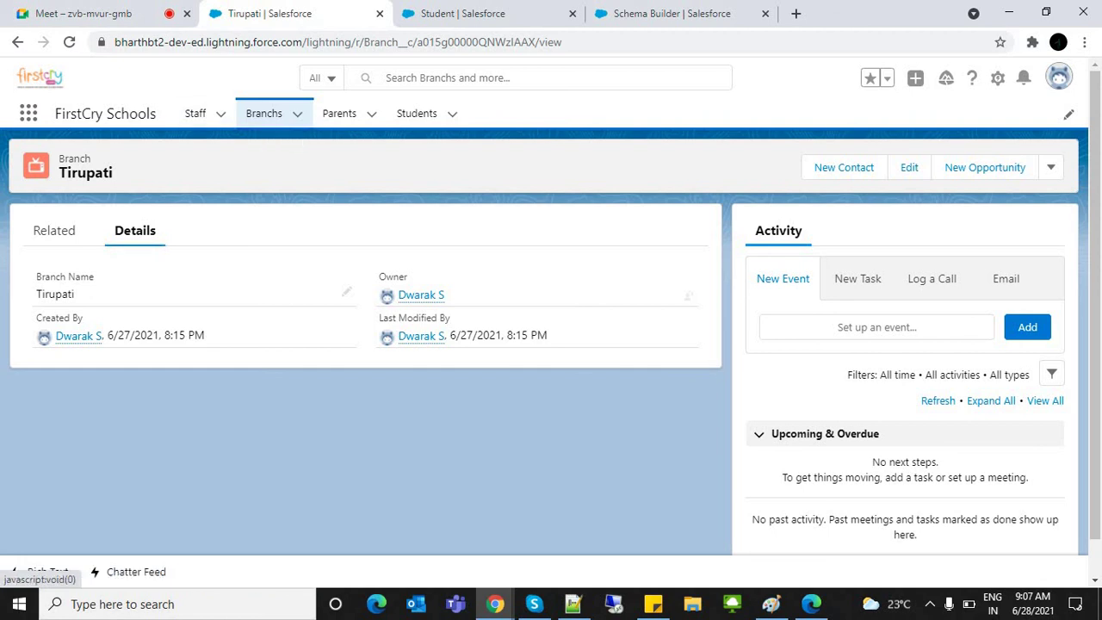
left_click(55, 231)
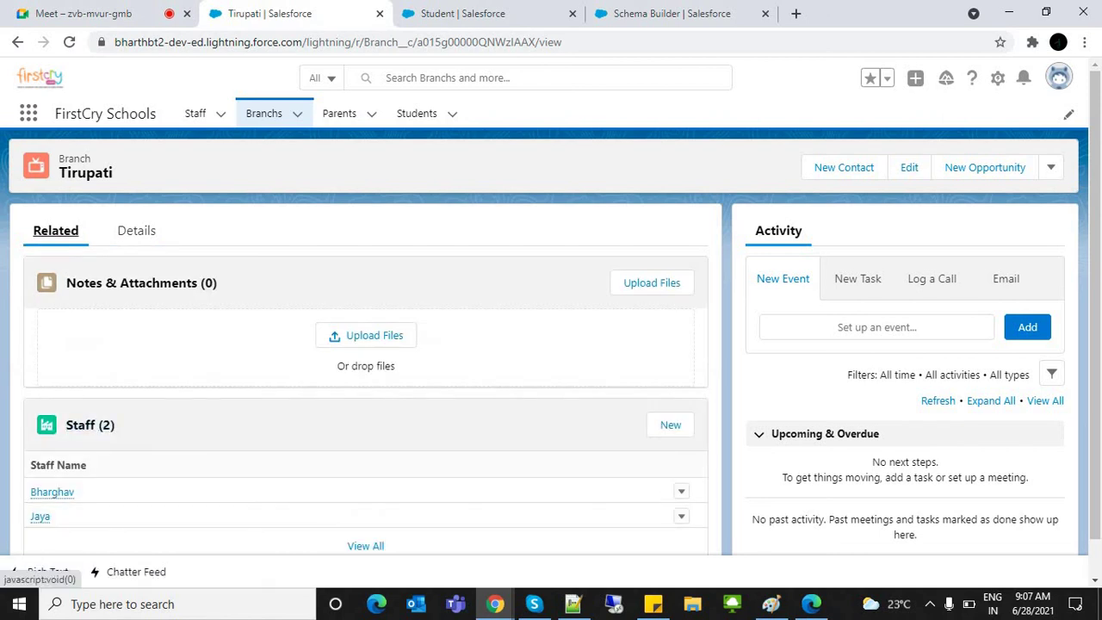
left_click(136, 231)
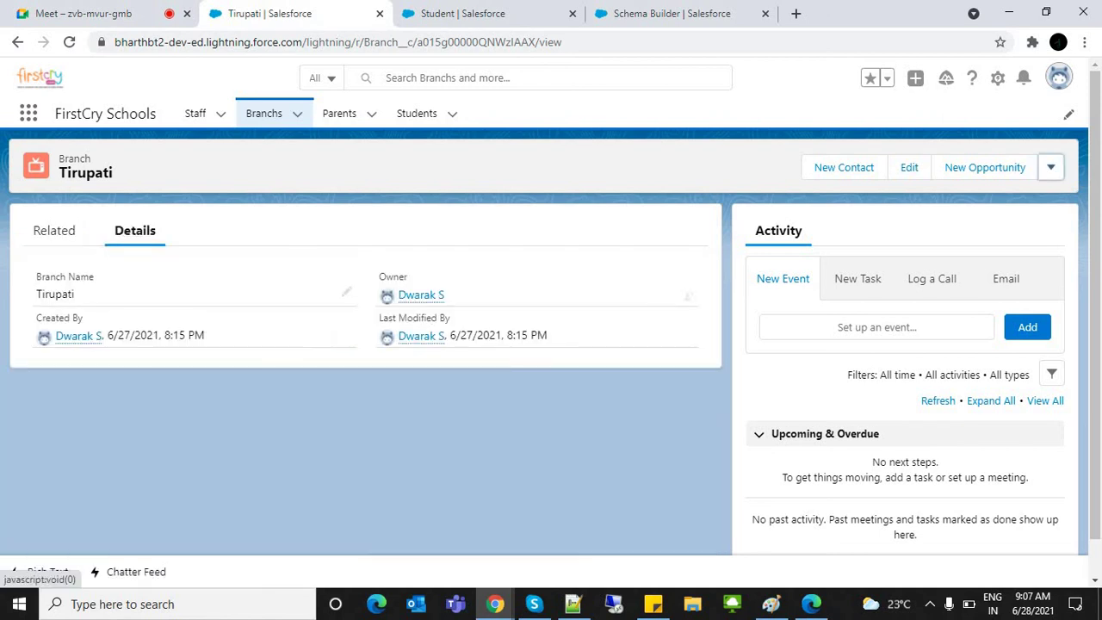
Step: Delete the Tirupati branch record and return to the Staff list
left_click(1051, 168)
left_click(990, 254)
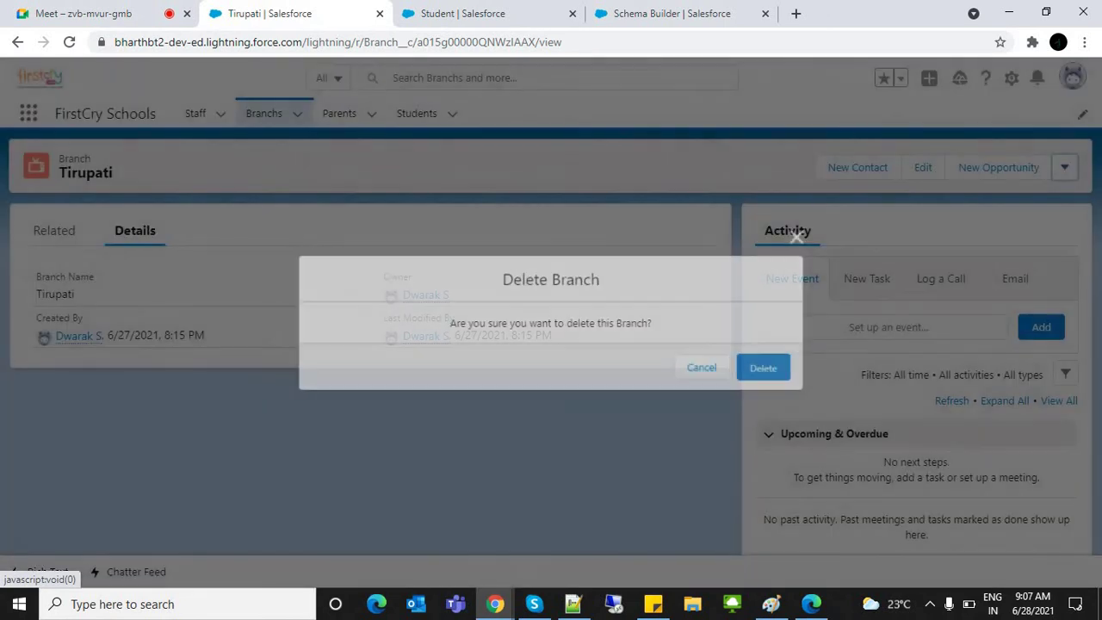
left_click(762, 368)
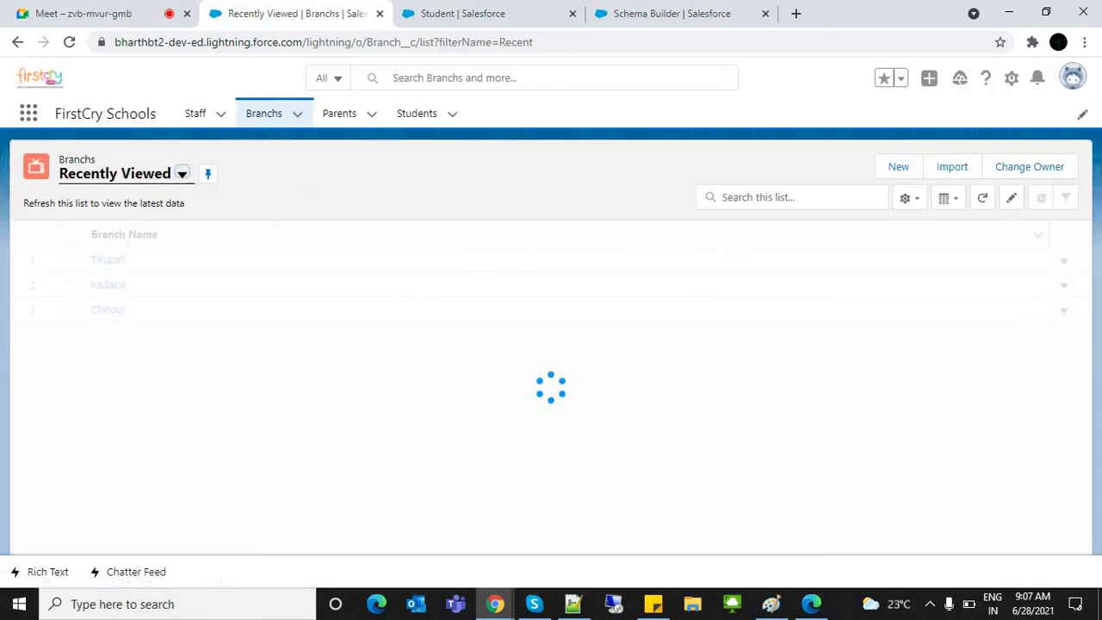
left_click(196, 113)
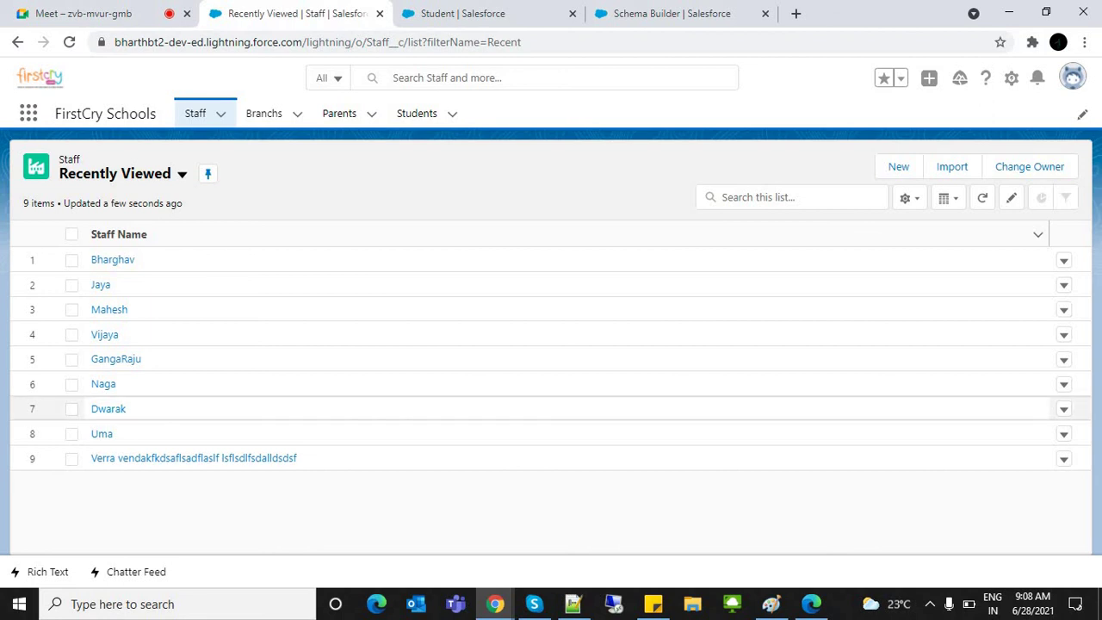
Step: Review the Notepad++ notes, selecting the Sales Cloud object lines 23–30
left_click(572, 604)
left_click(229, 291)
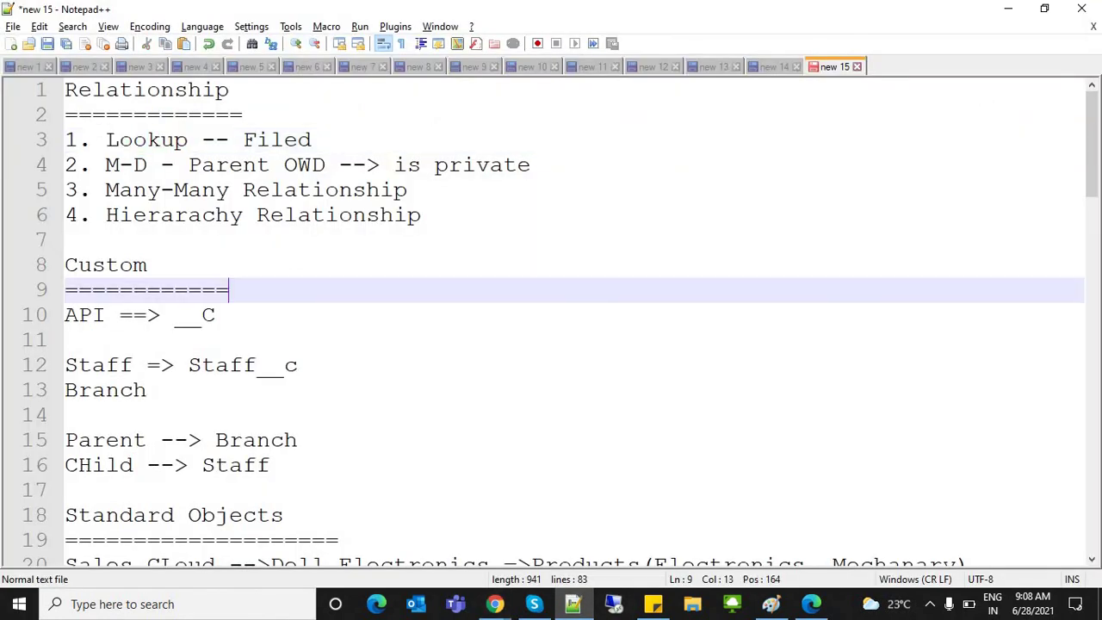
scroll(1091, 203, "down", 3)
left_click_drag(1091, 202, 1091, 226)
left_click(187, 265)
left_click_drag(120, 265, 297, 515)
Step: Check the full Object Manager list in Salesforce, from Account through Asset Relationship
left_click(496, 603)
left_click(462, 13)
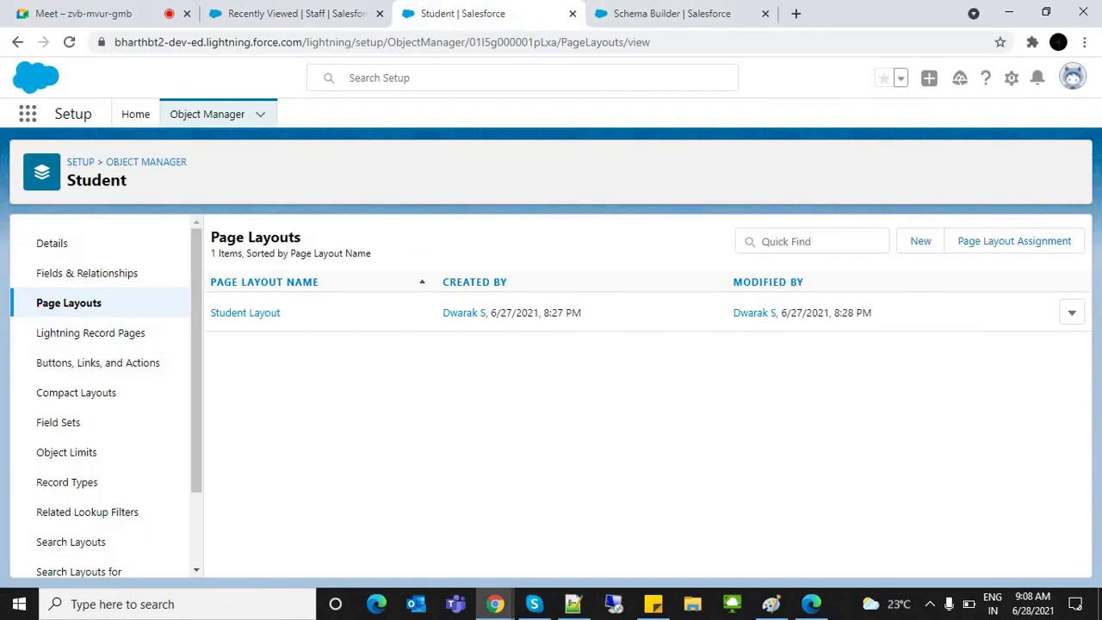
left_click(206, 114)
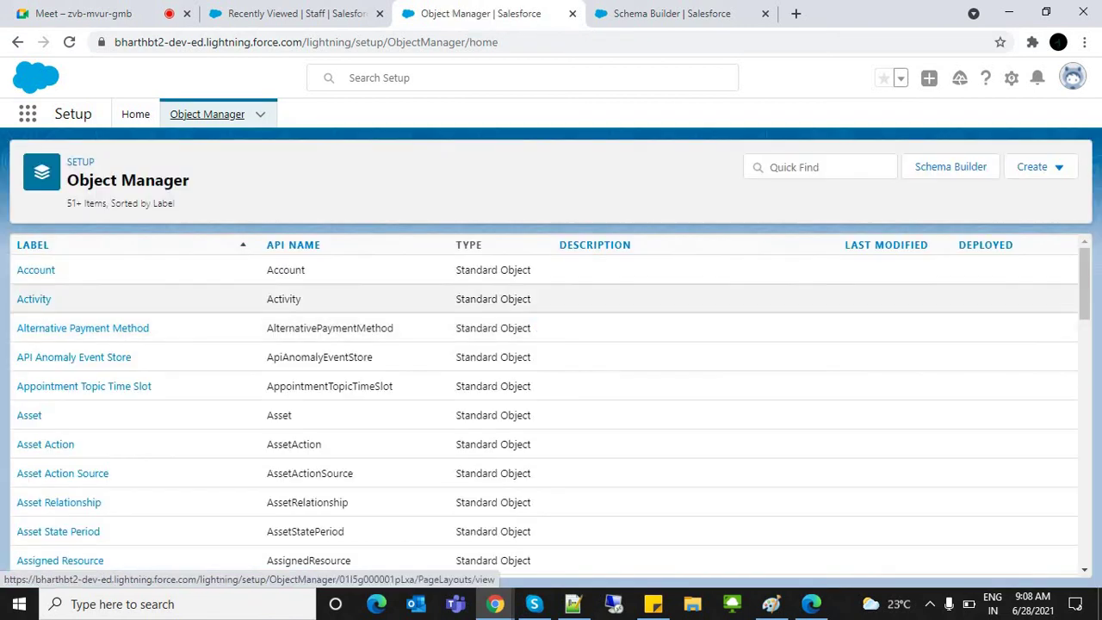
left_click_drag(12, 269, 551, 503)
left_click(551, 385)
left_click_drag(1085, 284, 1085, 485)
Step: Return to the Notepad++ notes and place the caret at the end of line 15
left_click(573, 603)
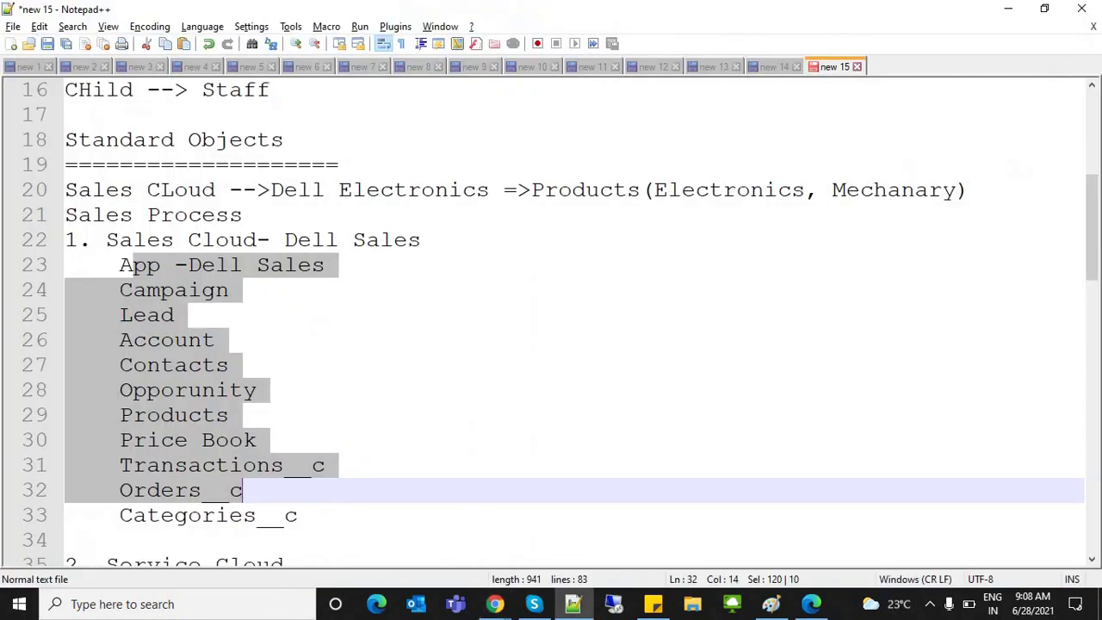
left_click(256, 440)
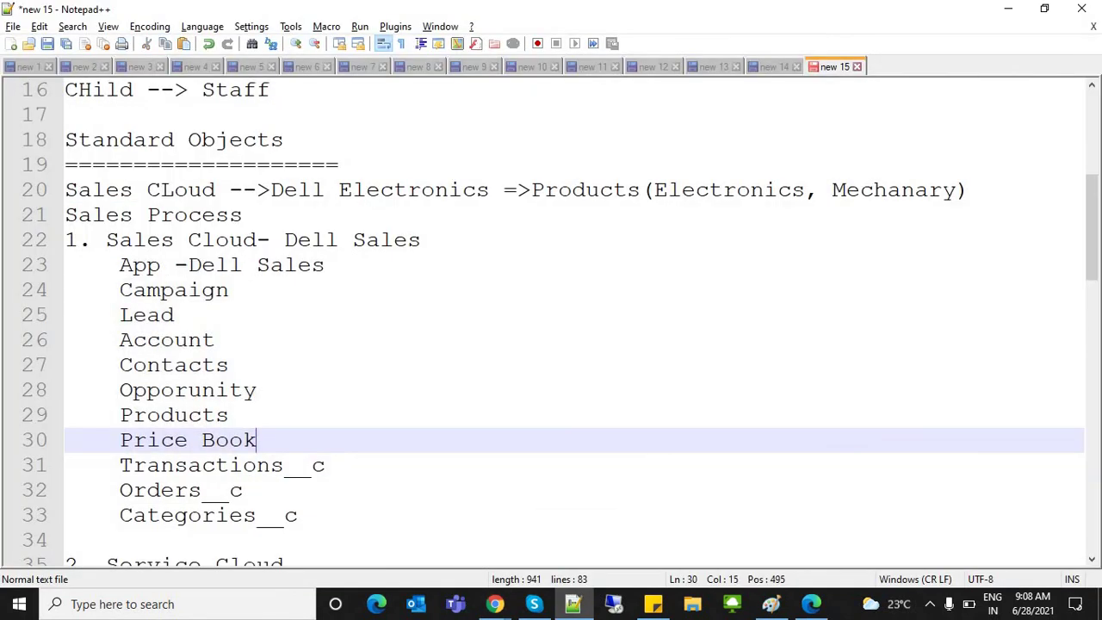
left_click(229, 365)
left_click_drag(1092, 228, 1092, 170)
left_click(298, 340)
Step: Select the word Account in the Object Manager standard objects list
left_click_drag(298, 340, 118, 290)
left_click(118, 290)
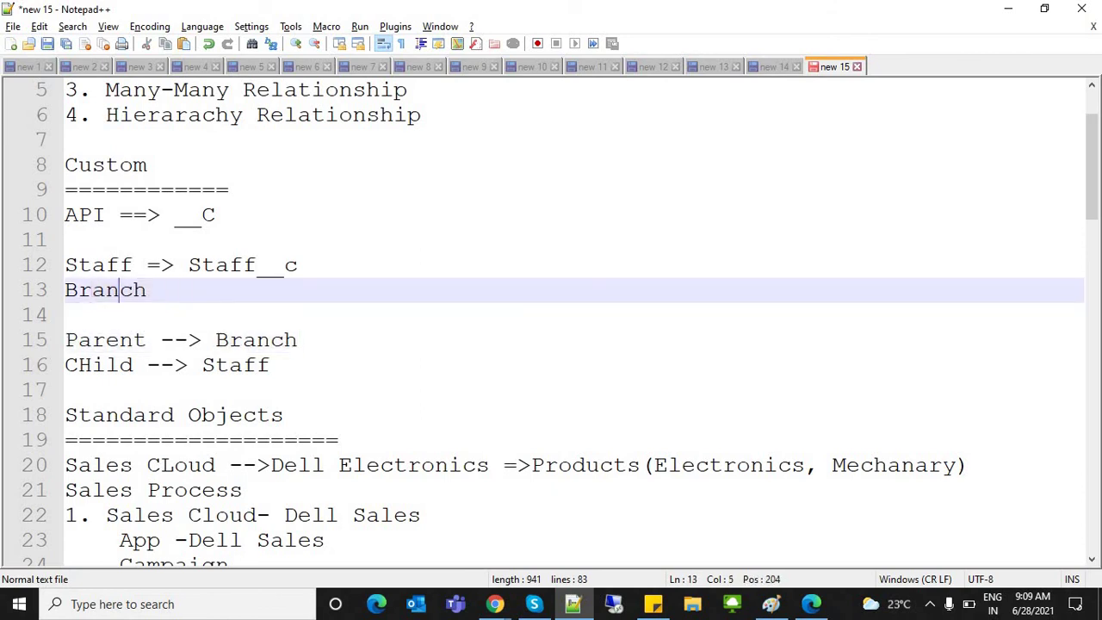
left_click(173, 291)
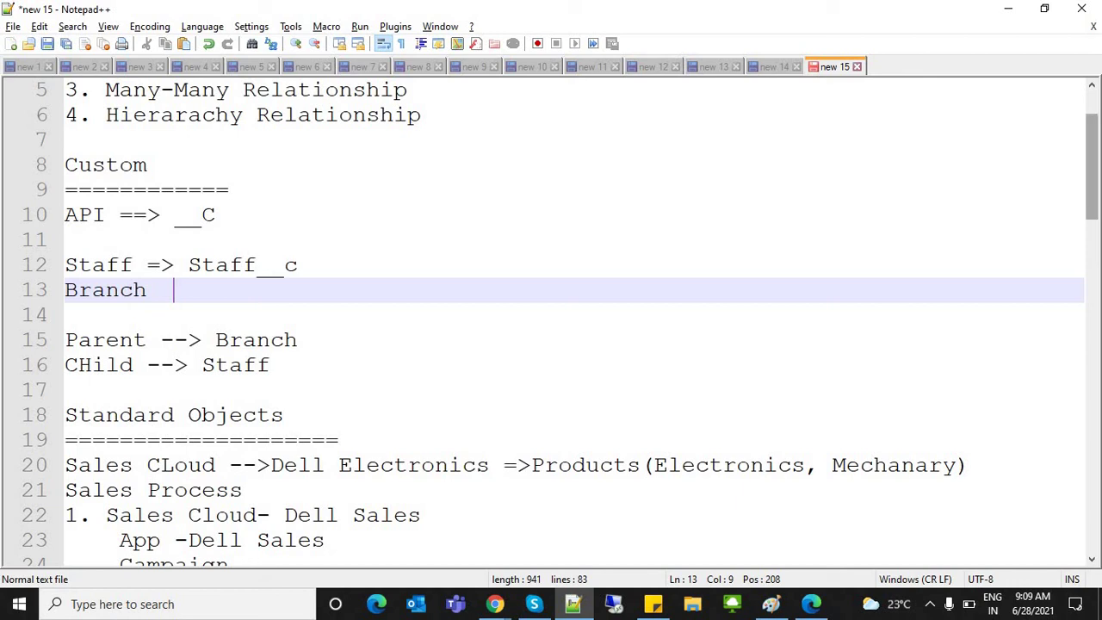
scroll(551, 319, "up", 2)
scroll(552, 319, "down", 3)
scroll(551, 318, "down", 2)
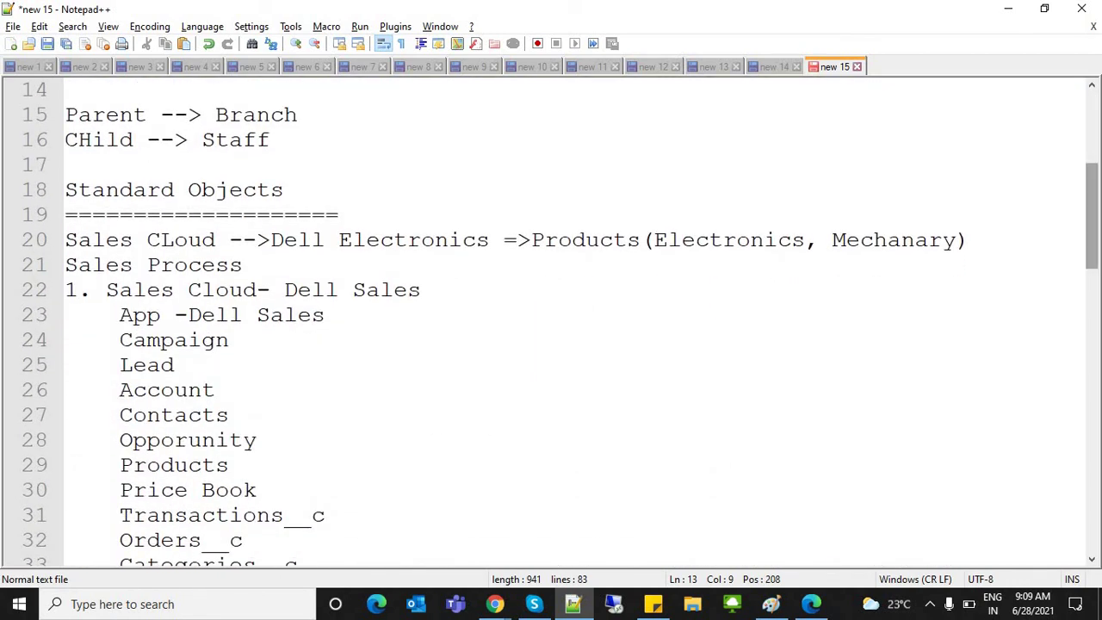
double_click(187, 390)
key("ctrl+c")
Step: Paste Account onto the empty line 11 in the Custom section
left_click(160, 115)
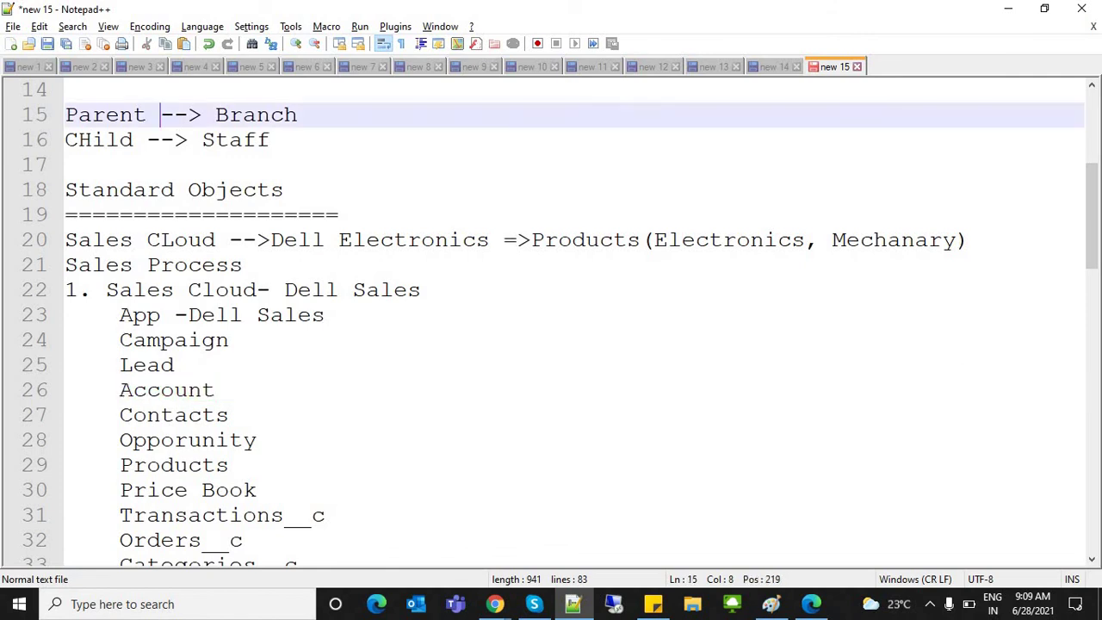
key("Up")
key("Up")
key("Up")
key("Up")
key("Up")
key("Up")
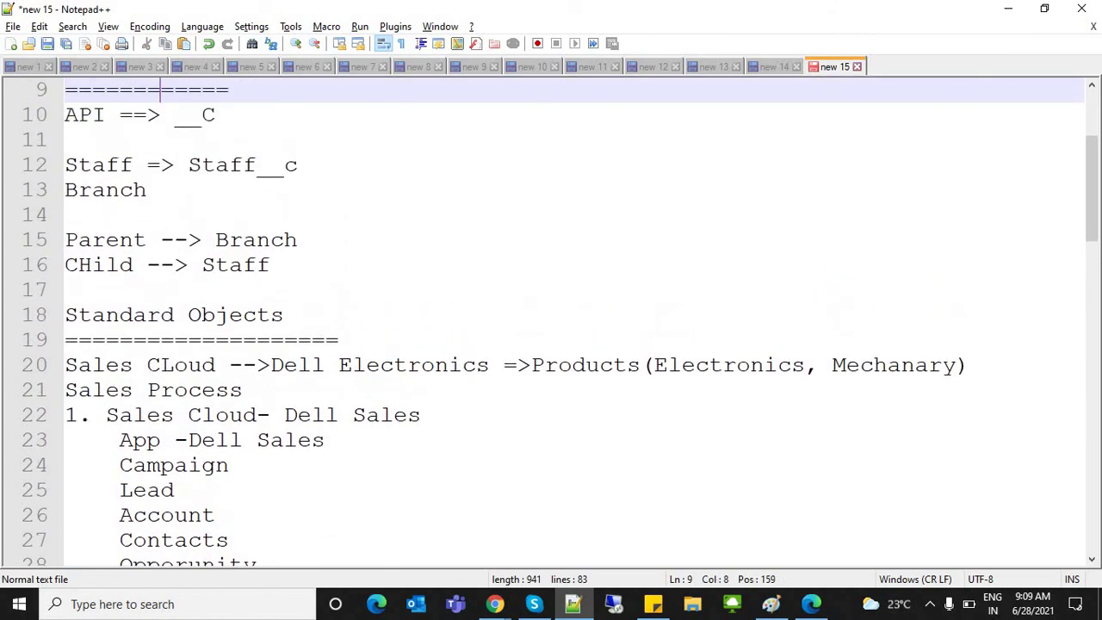
key("Down")
key("Down")
key("ctrl+v")
double_click(104, 139)
Step: Add a Contact line below Branch, then return to Salesforce Object Manager
double_click(110, 190)
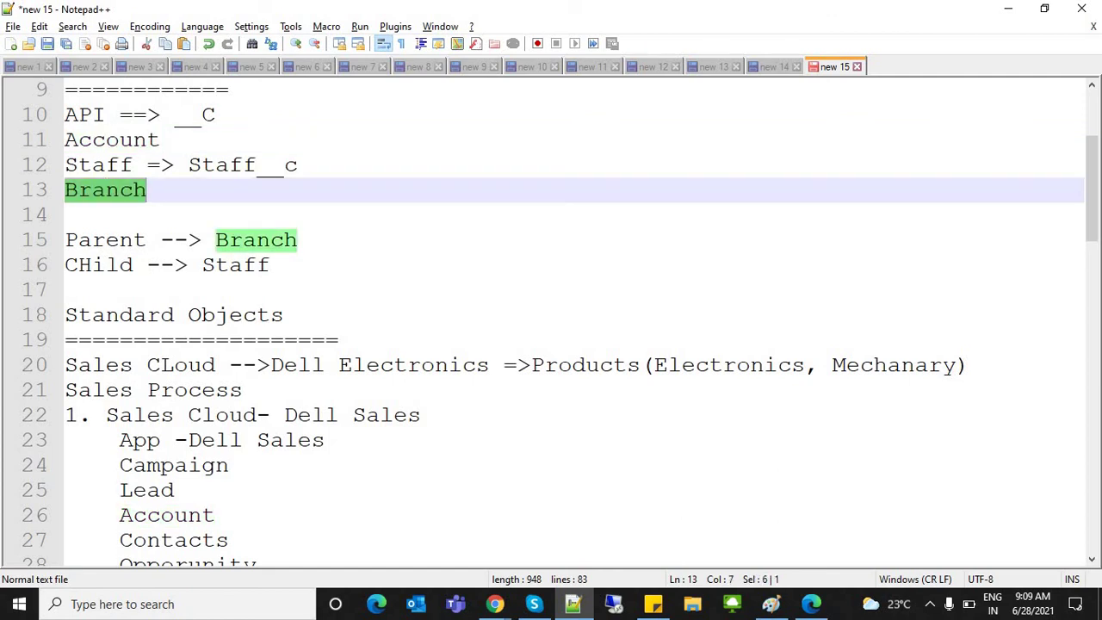
key("End")
key("Return")
type("Contact")
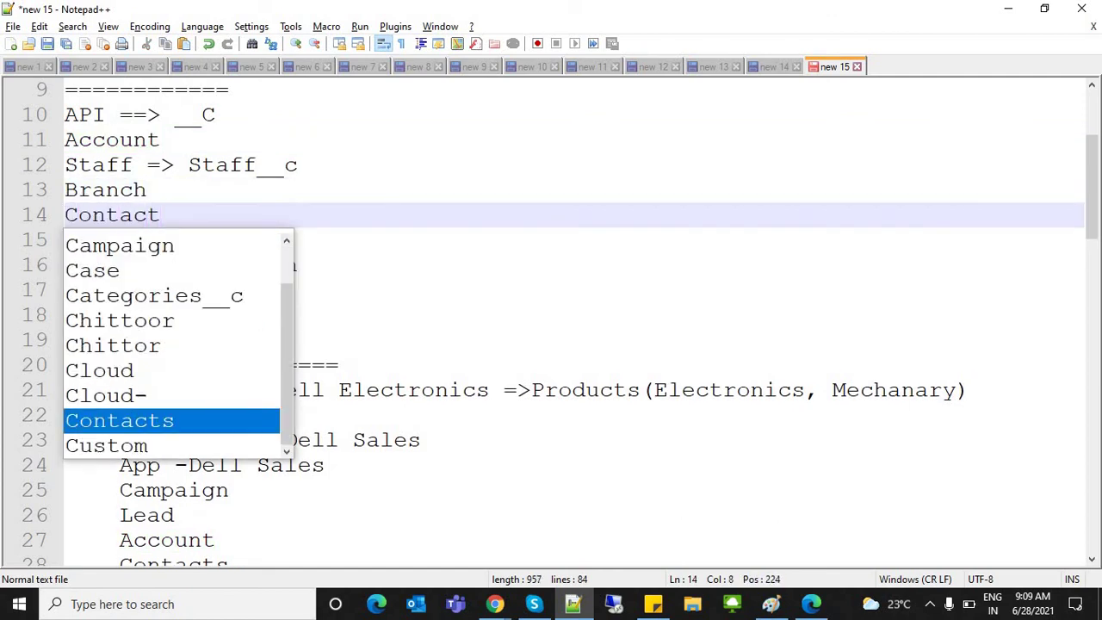
left_click(65, 189)
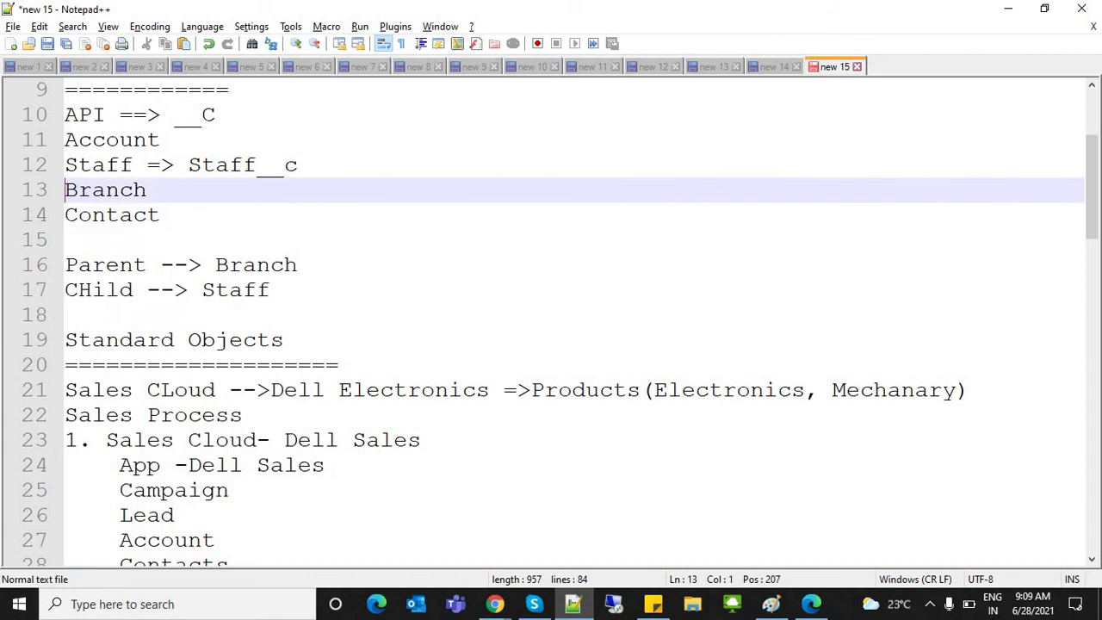
double_click(91, 190)
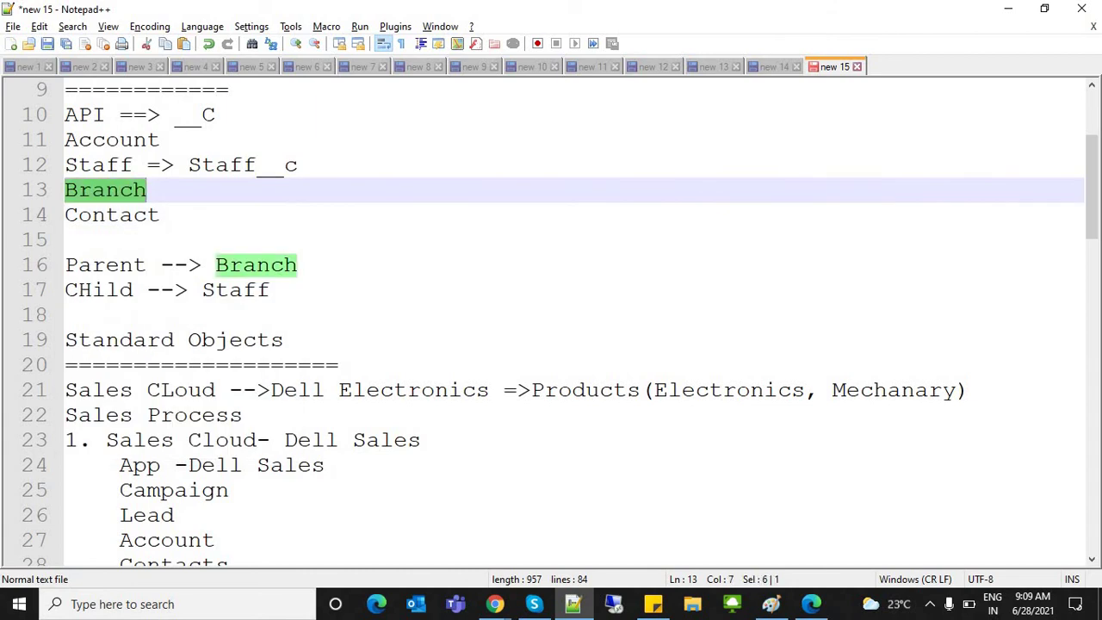
double_click(112, 215)
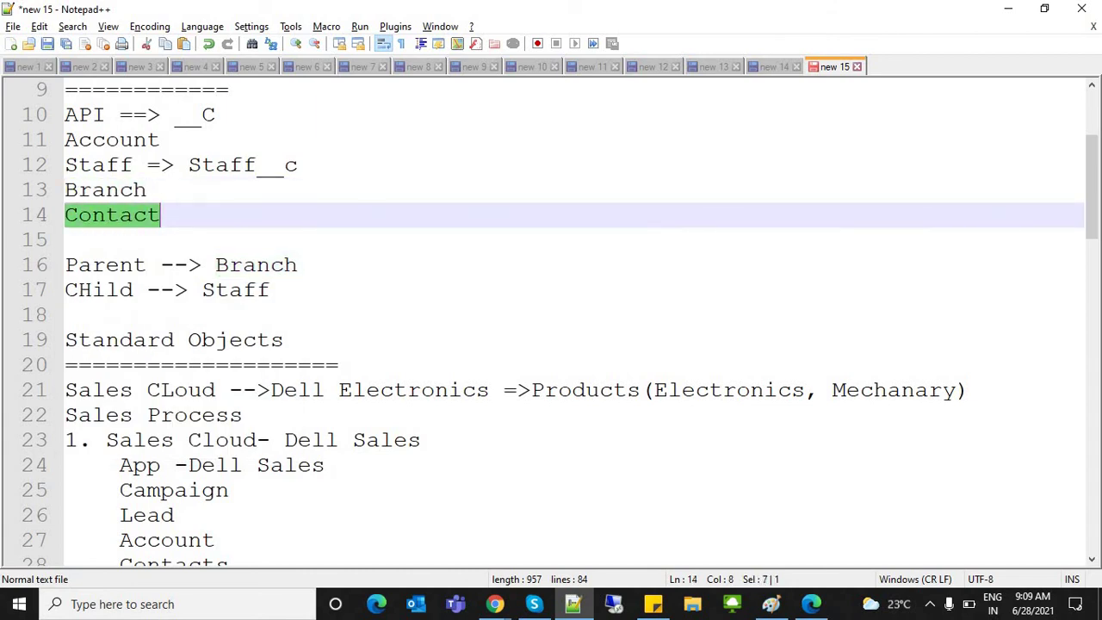
left_click(174, 190)
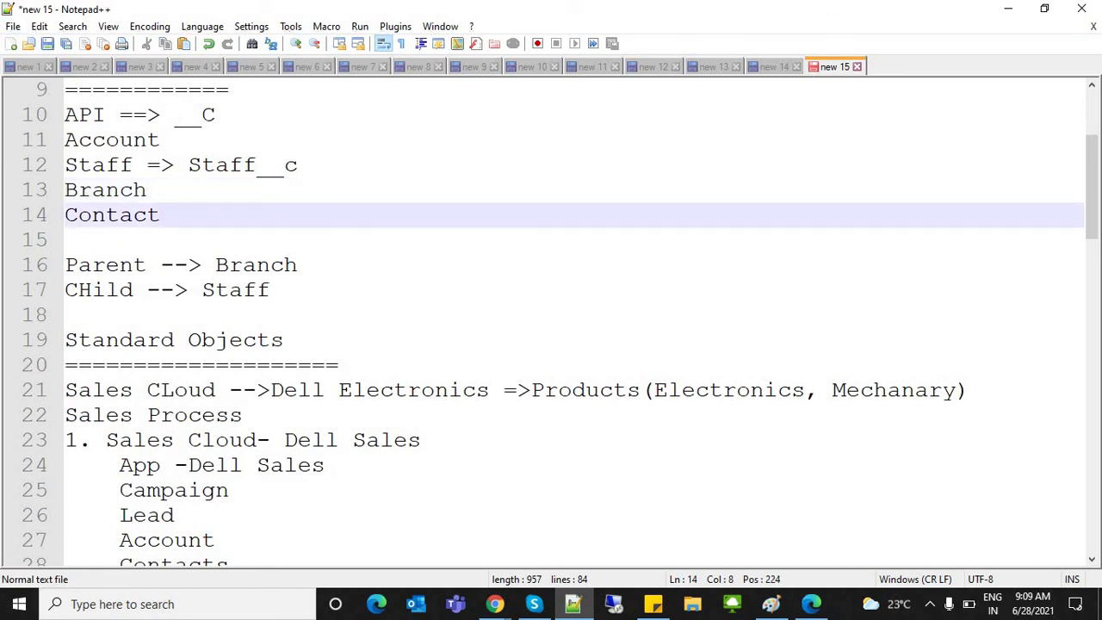
key("alt+Tab")
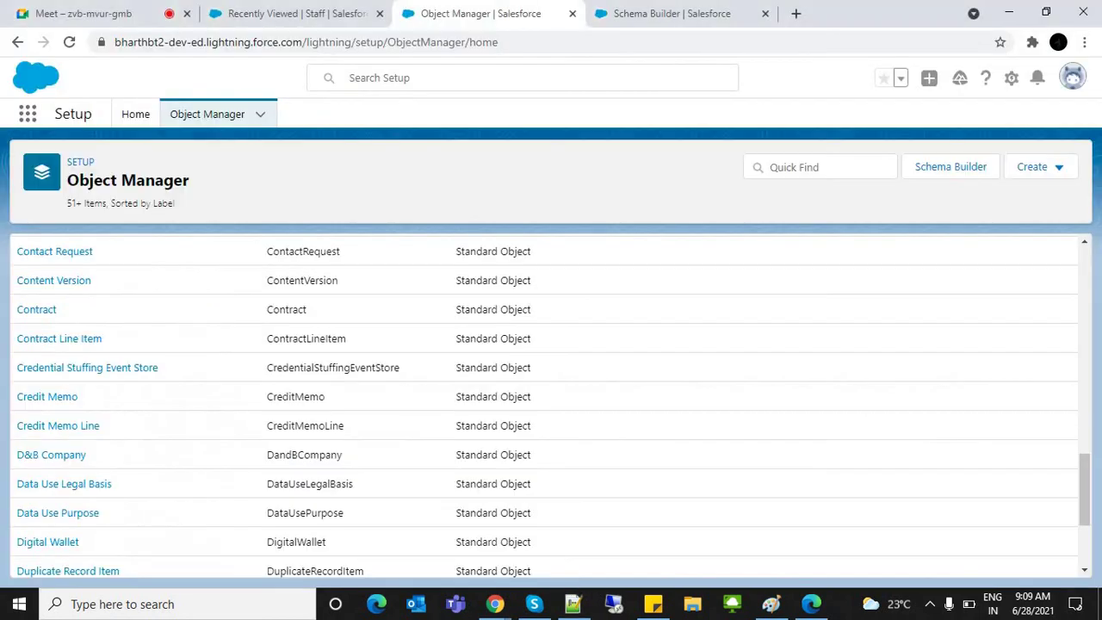